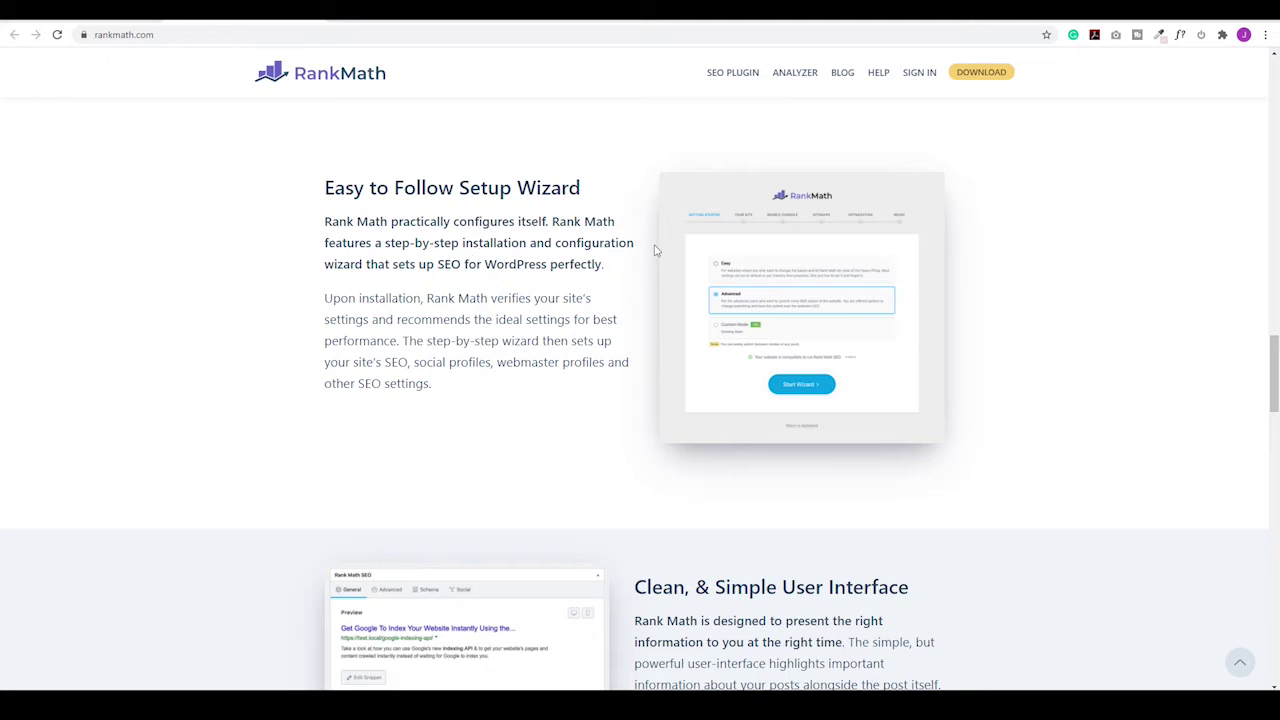
- Review the Rank Math homepage sections on the setup wizard, interface, performance, support and all-in-one SEO features
scroll(623, 323, down, 3)
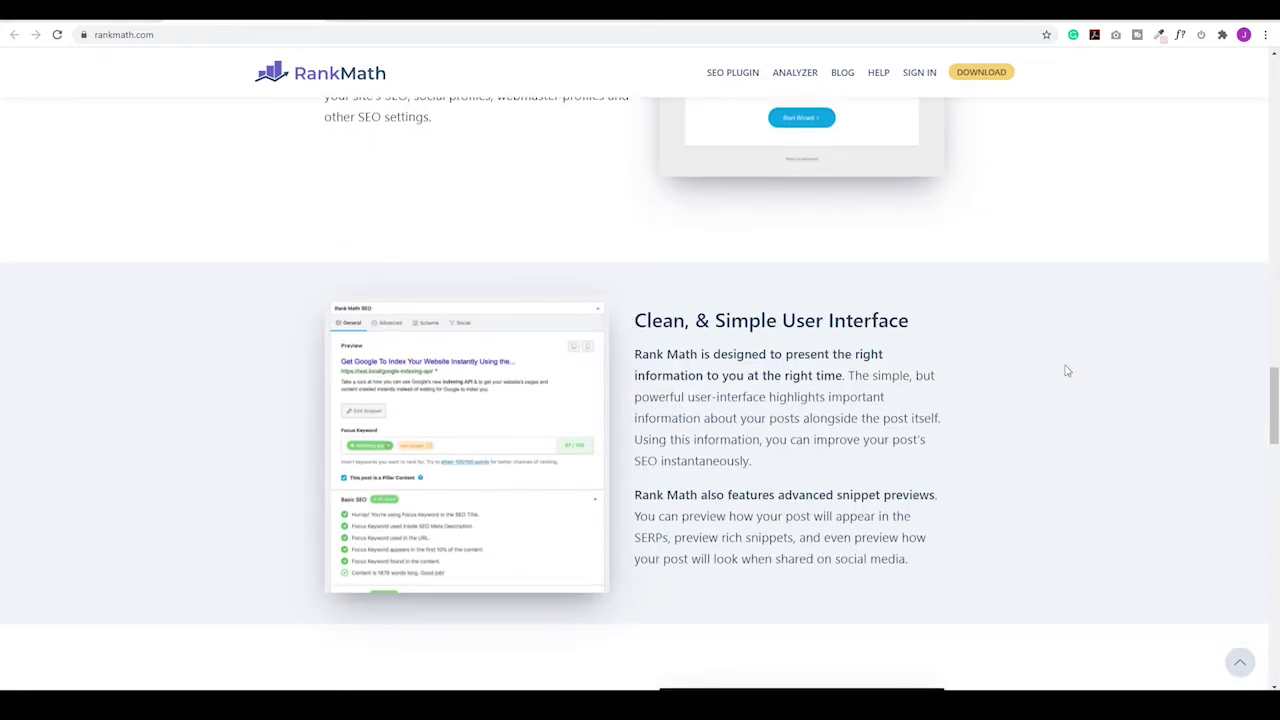
scroll(1067, 371, down, 4)
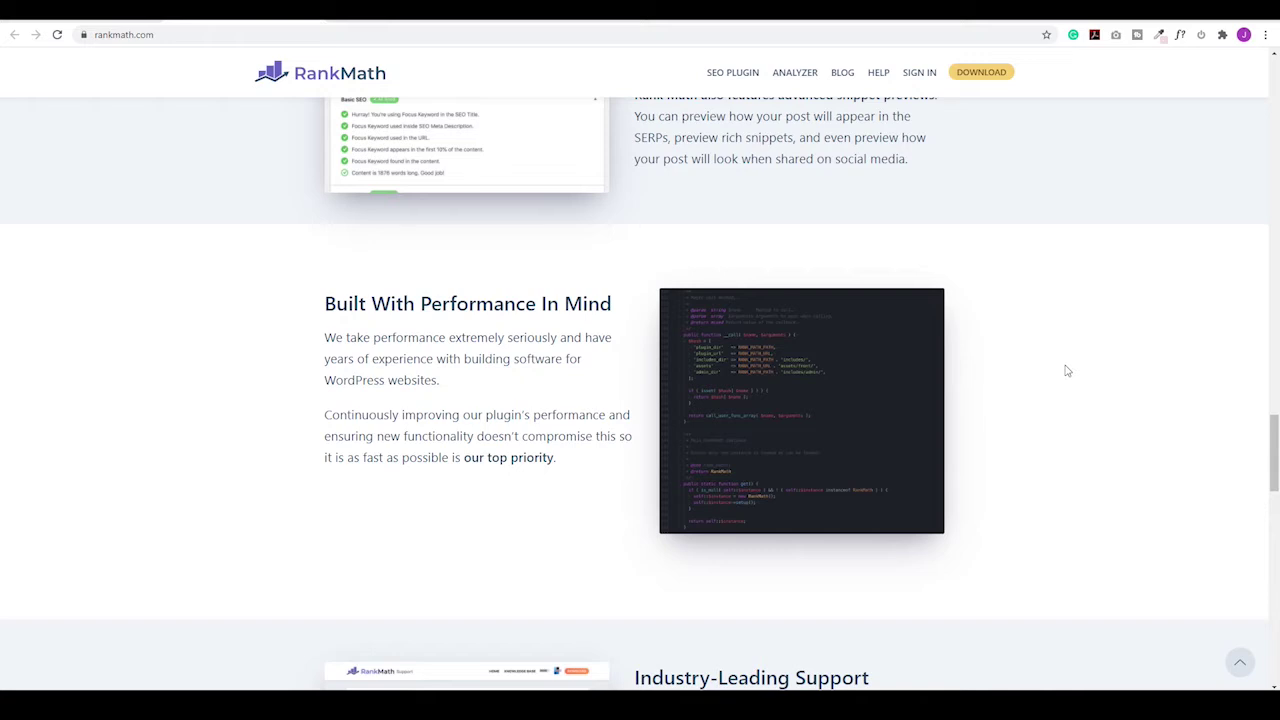
scroll(1067, 371, down, 5)
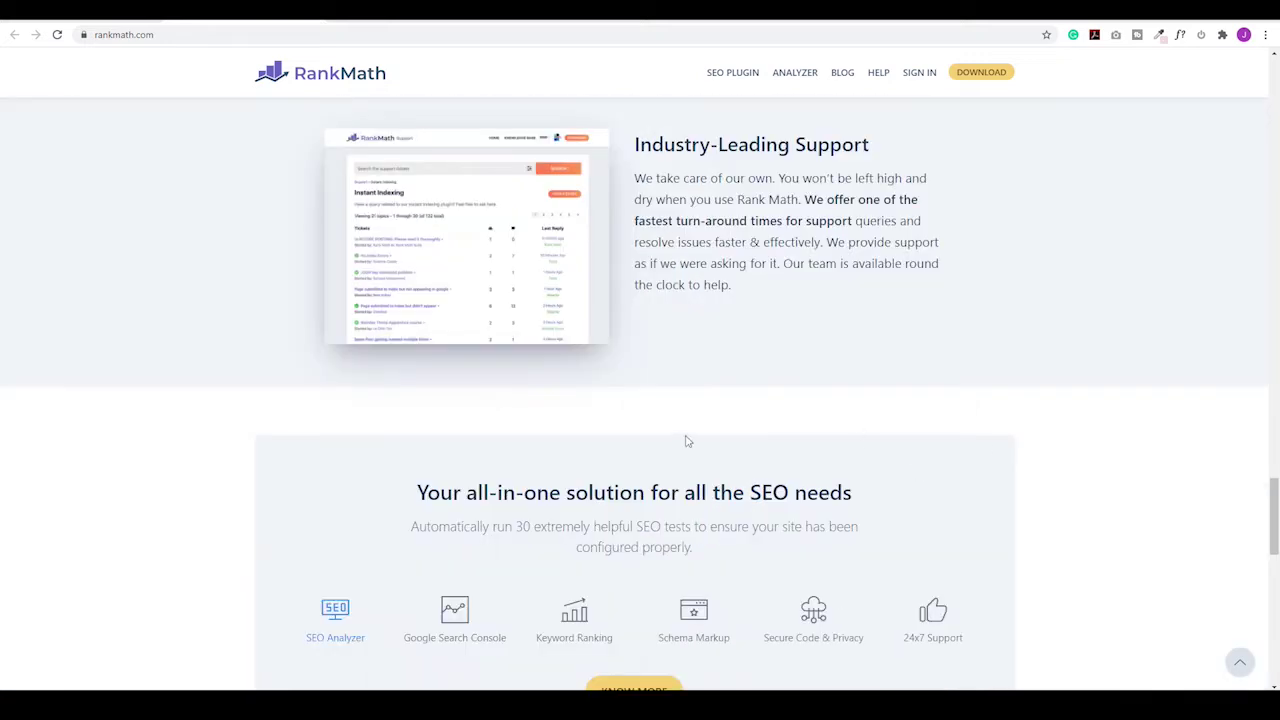
scroll(640, 437, down, 1)
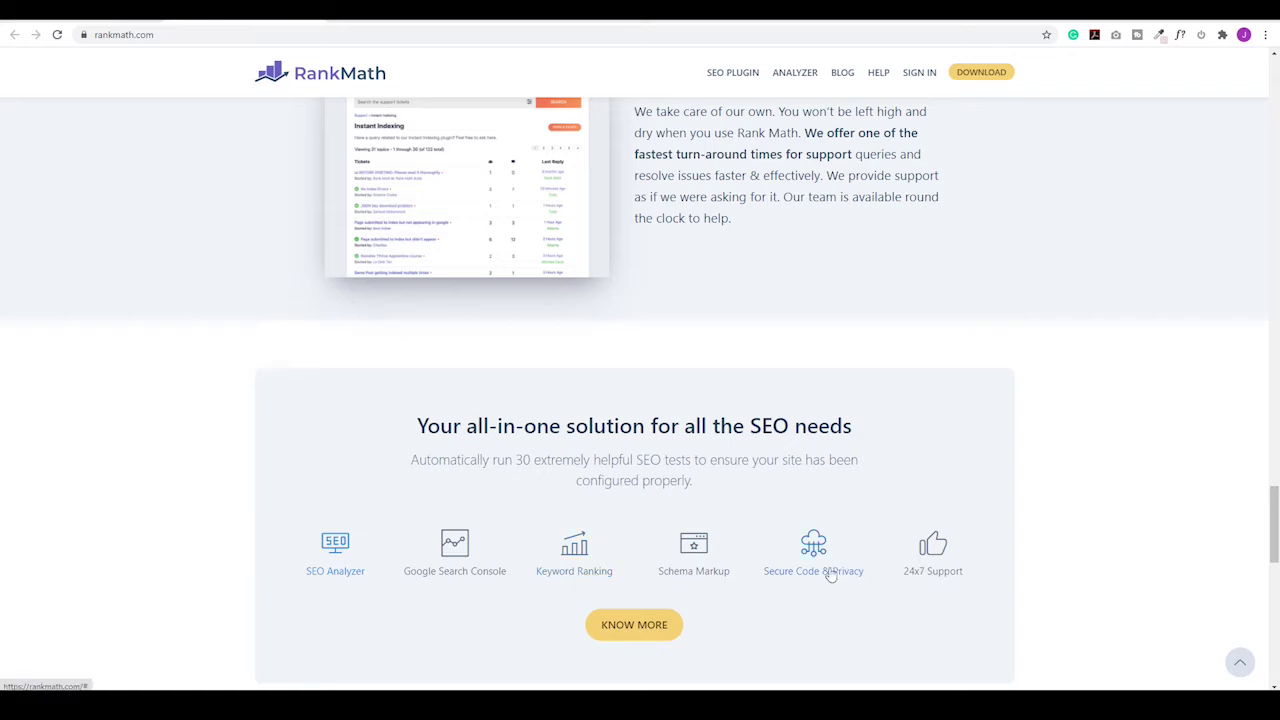
- Switch to the Astra pricing page and compare the plans, checking the Mini Agency Bundle's Elementor and Beaver Builder addon choices
click(578, 21)
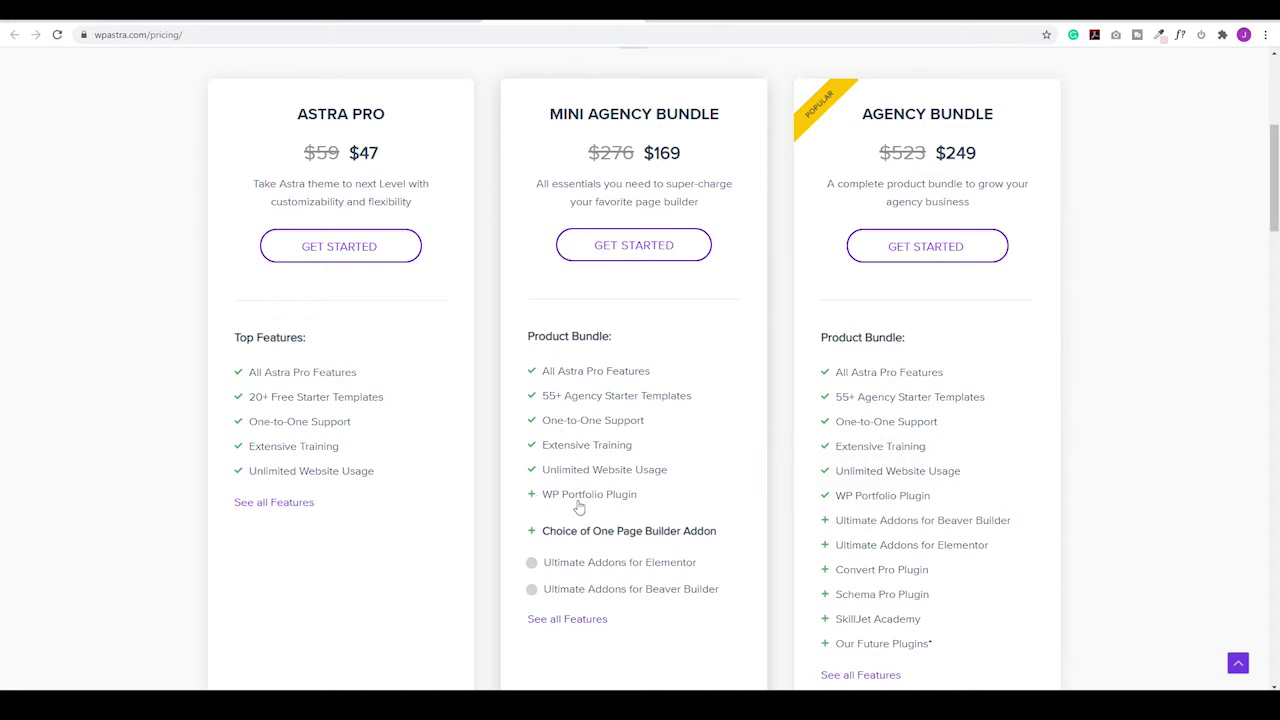
mouse_move(632, 507)
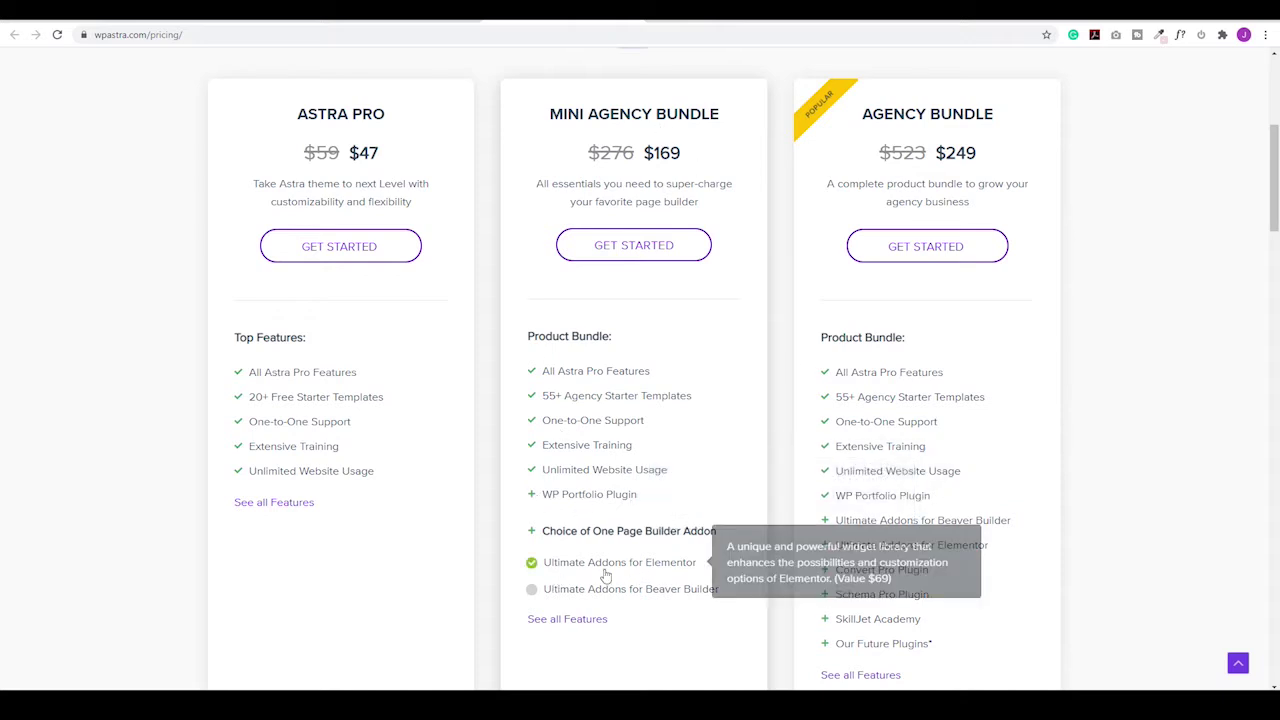
click(532, 567)
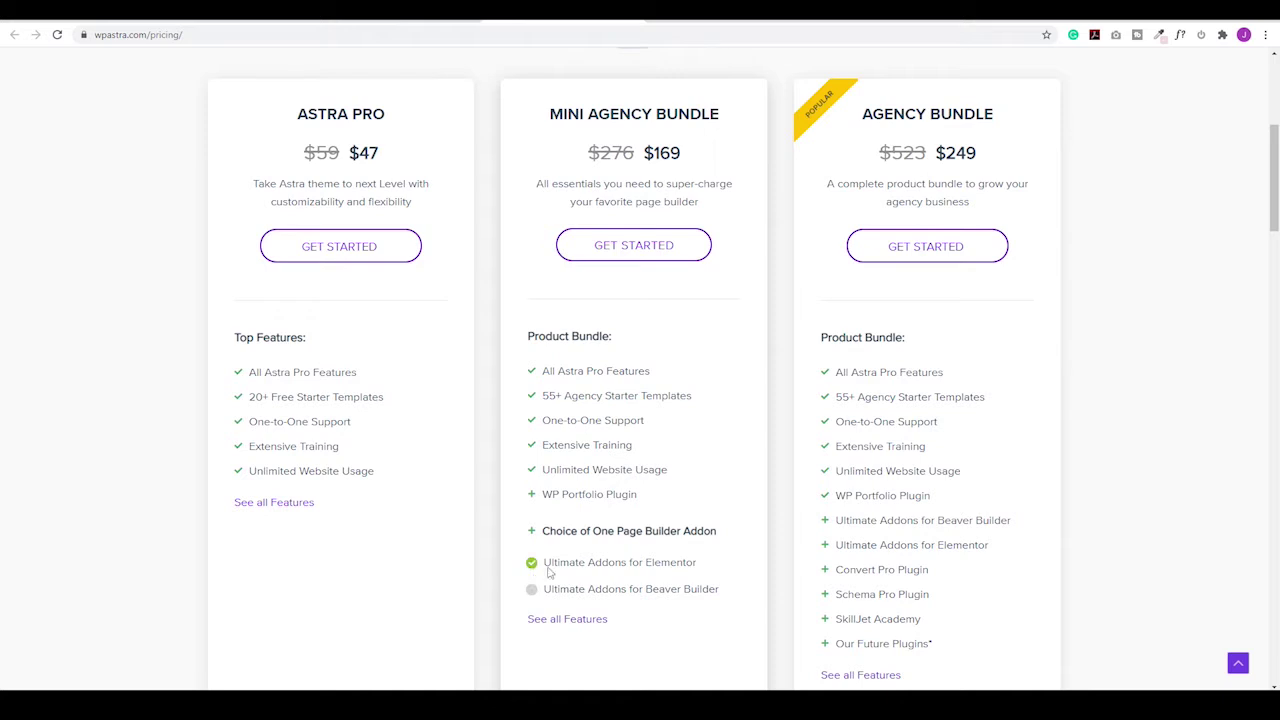
click(536, 589)
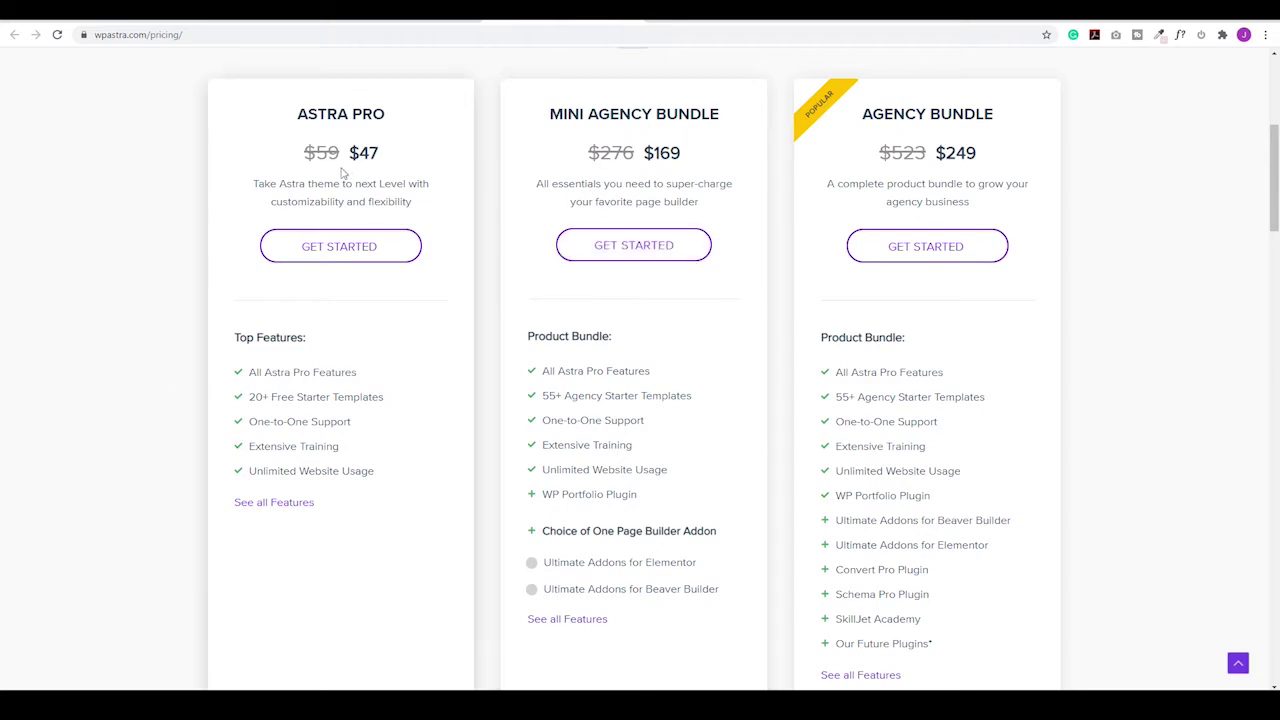
mouse_move(251, 394)
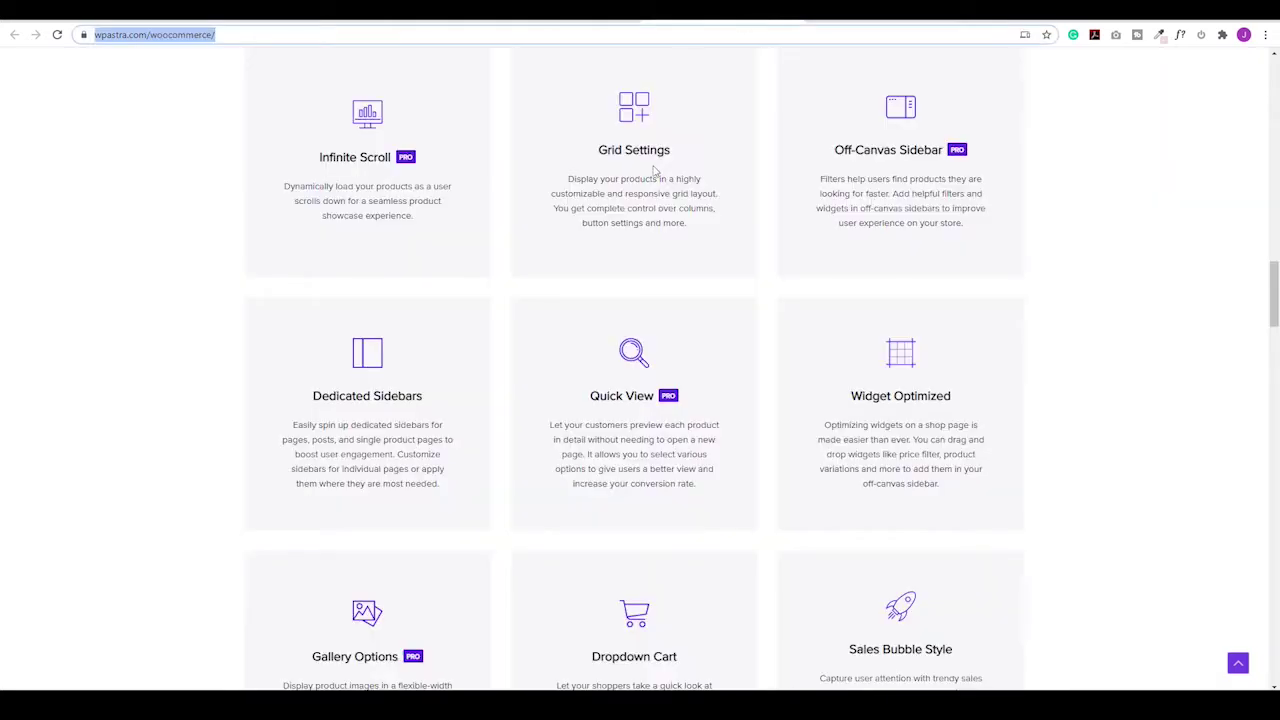
- Examine Astra's WooCommerce features, previewing the Infinite Scroll, Off-Canvas Sidebar, Quick View and Checkout Options cards
scroll(497, 409, up, 1)
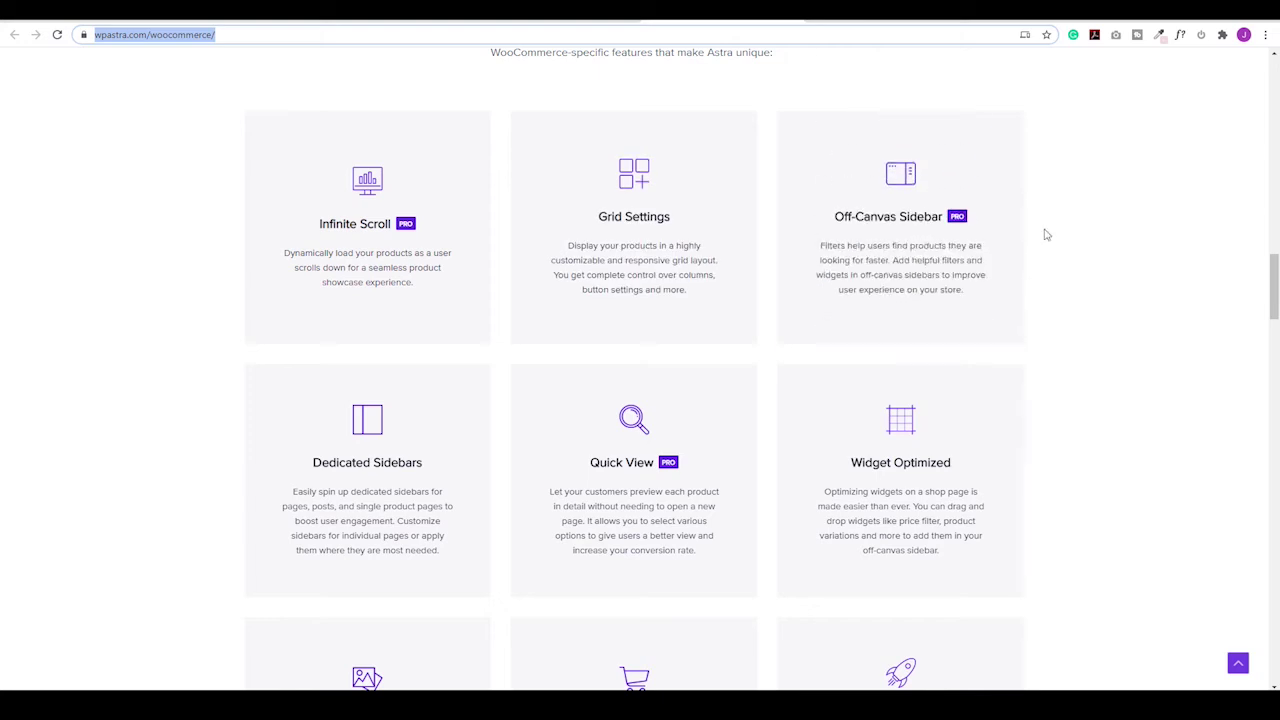
mouse_move(397, 264)
mouse_move(940, 204)
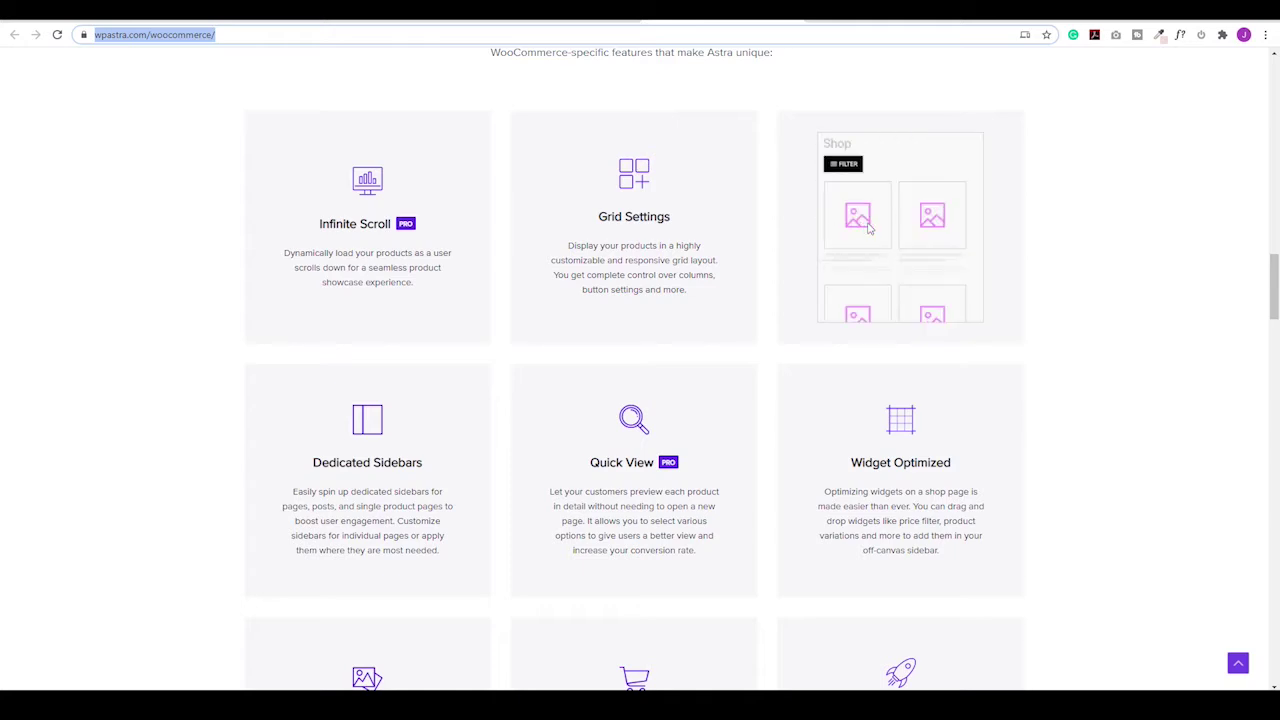
scroll(910, 243, down, 1)
mouse_move(657, 408)
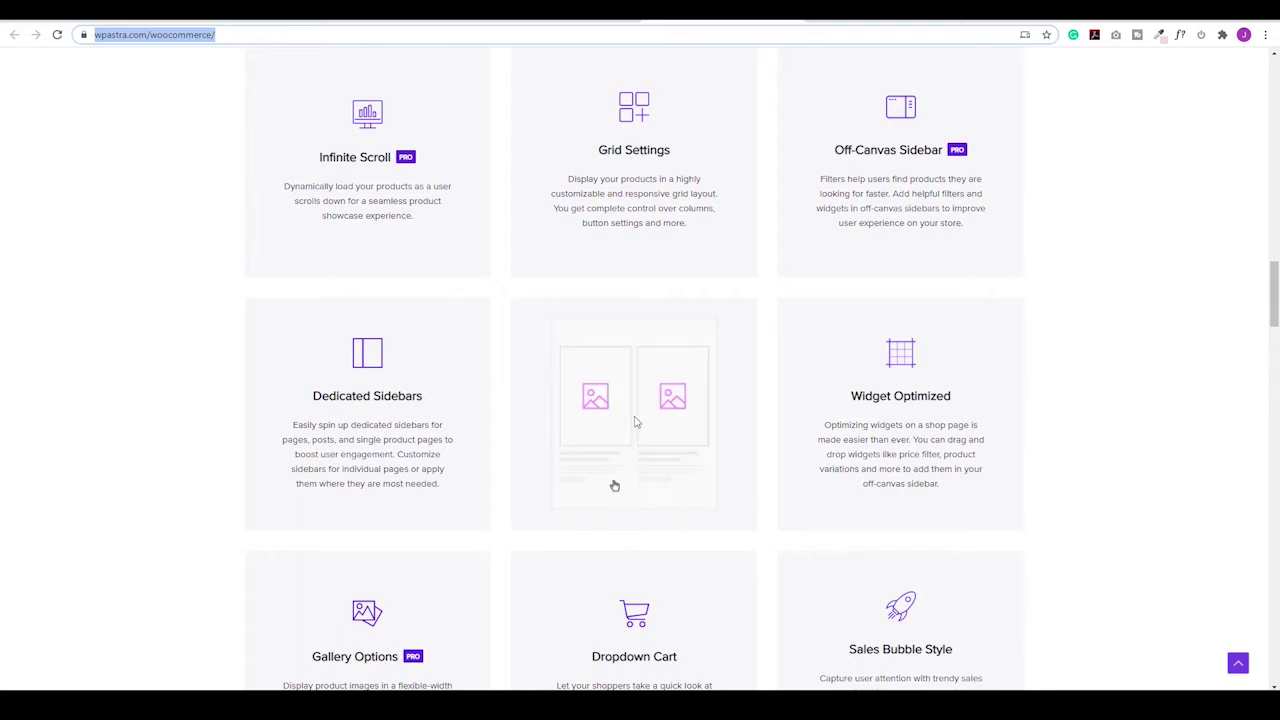
scroll(1095, 350, down, 3)
scroll(1105, 321, down, 1)
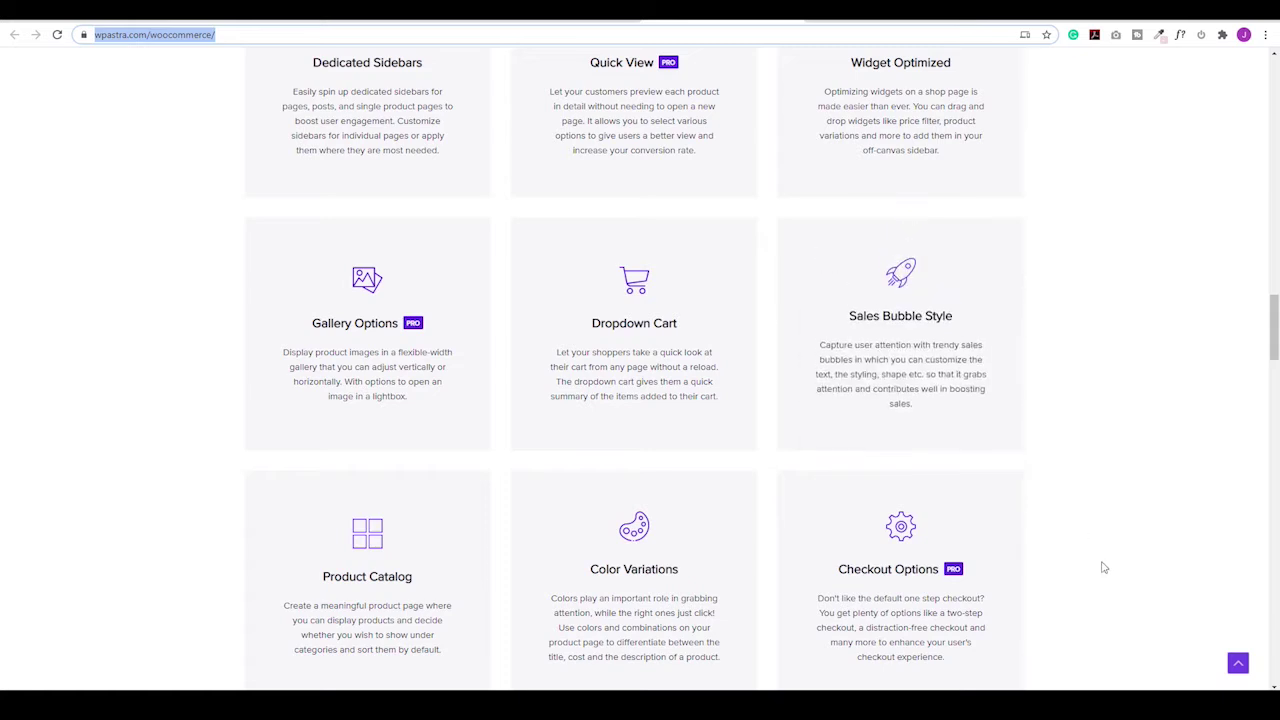
mouse_move(1009, 583)
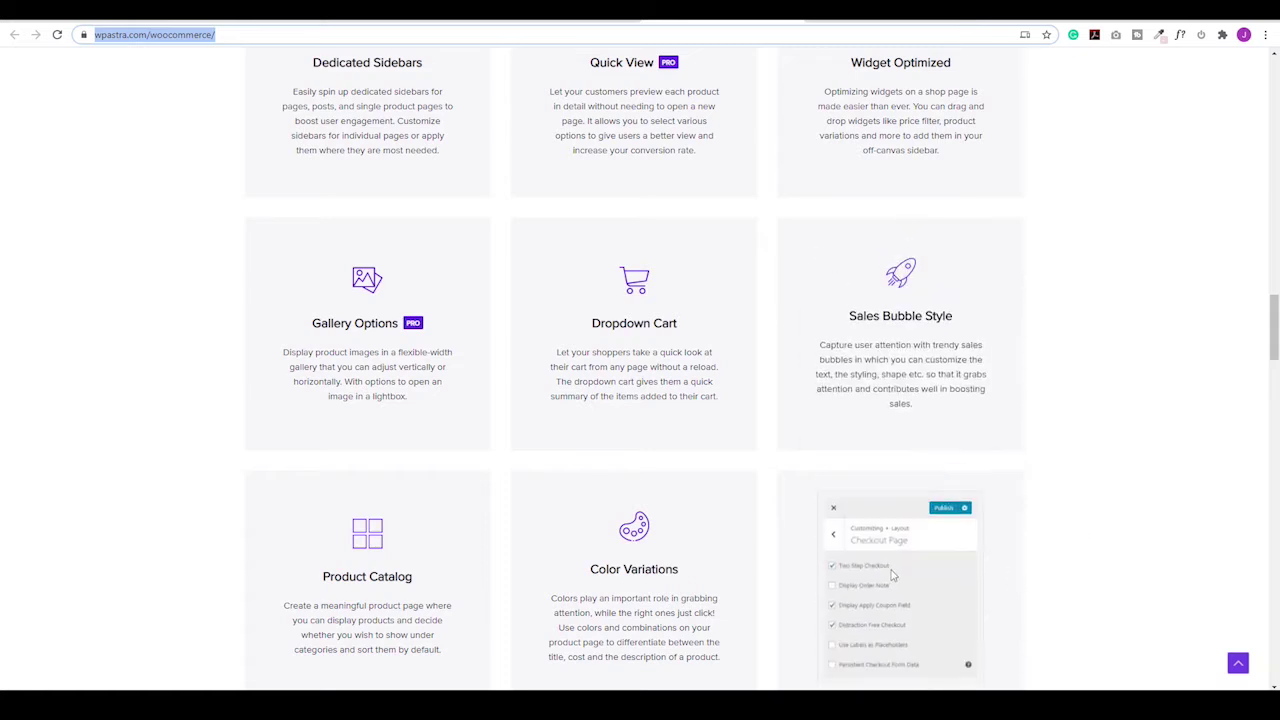
scroll(892, 575, down, 1)
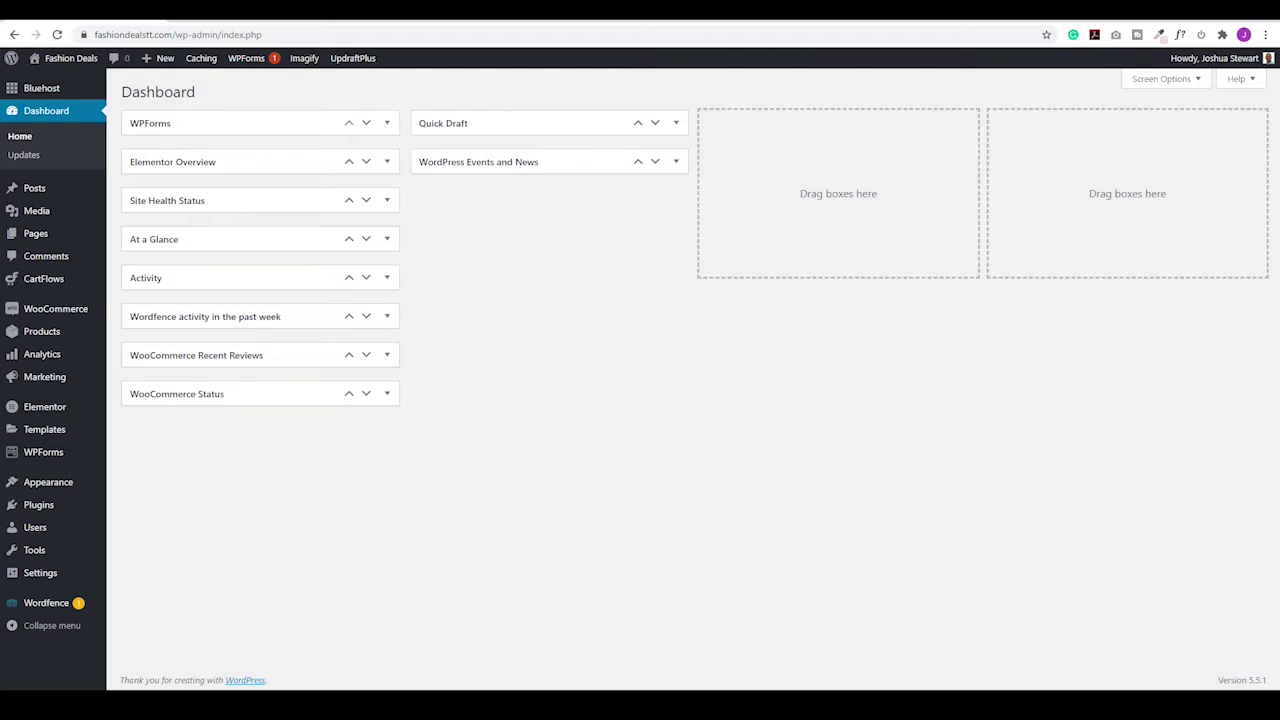
- Search the WordPress plugin directory for rankmath, then install and activate WordPress SEO Plugin – Rank Math
mouse_move(34, 510)
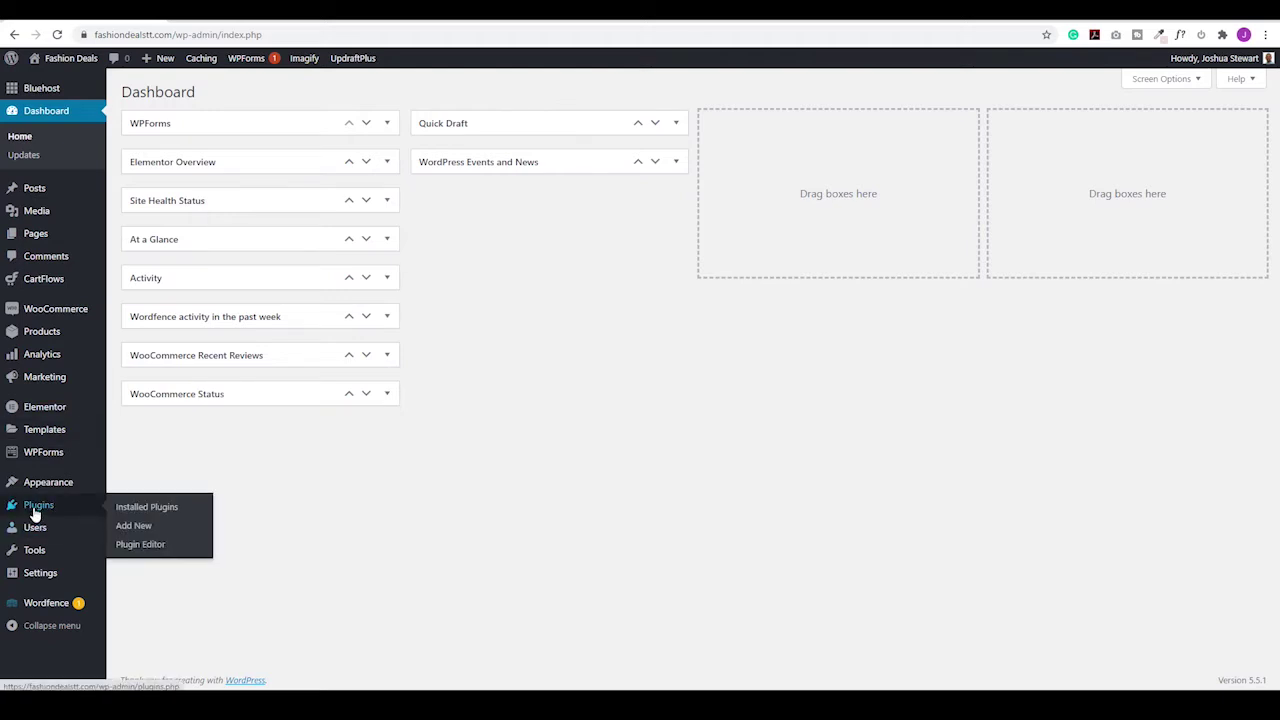
click(134, 527)
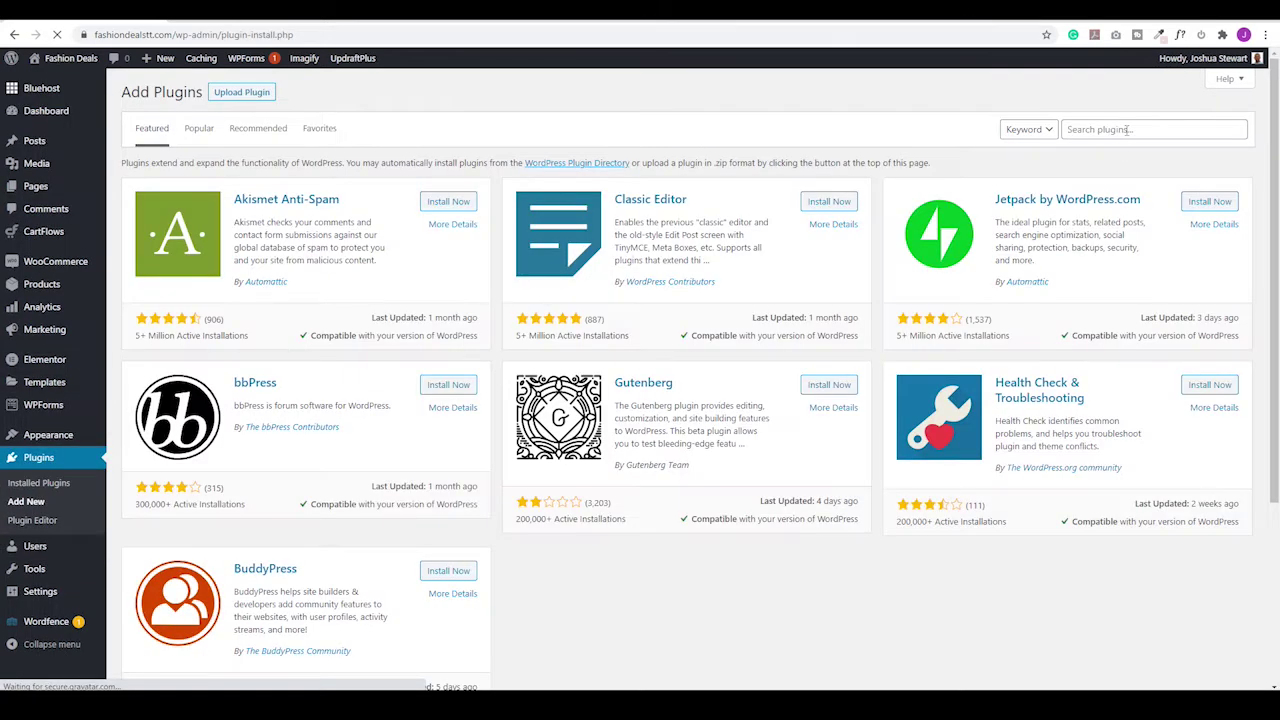
click(1127, 130)
text(rand=km)
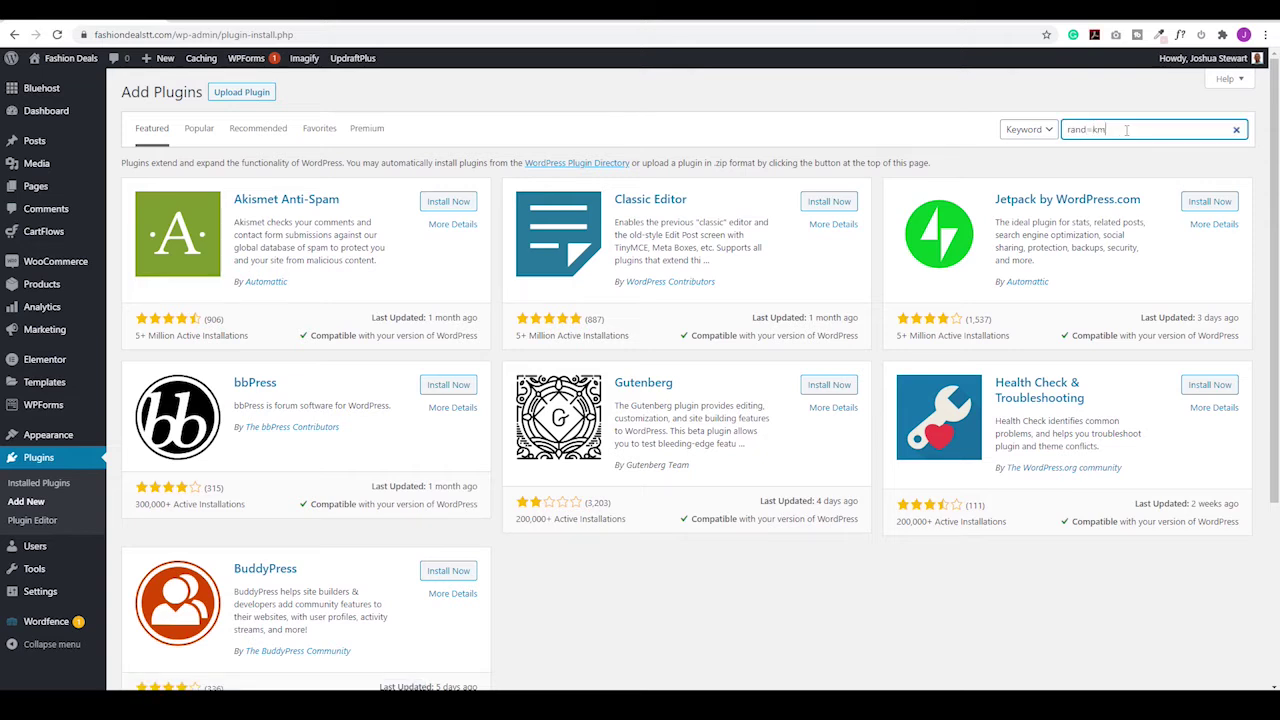
text(ath)
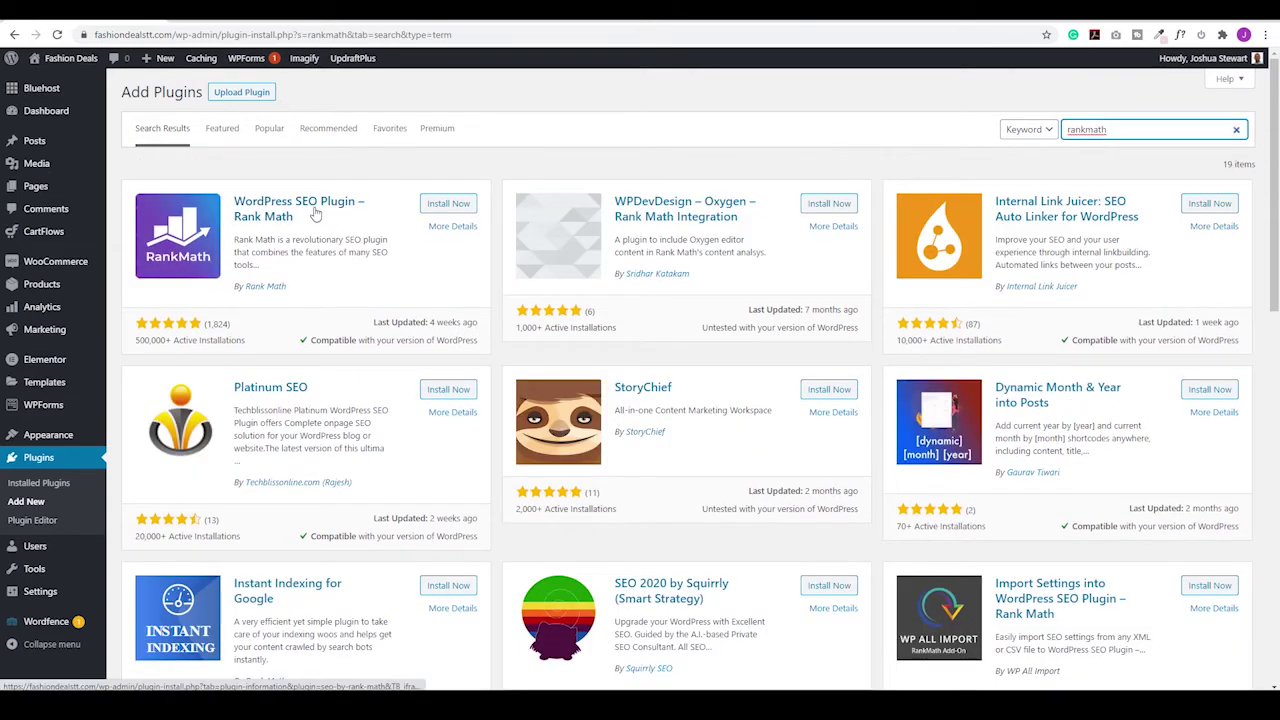
click(440, 204)
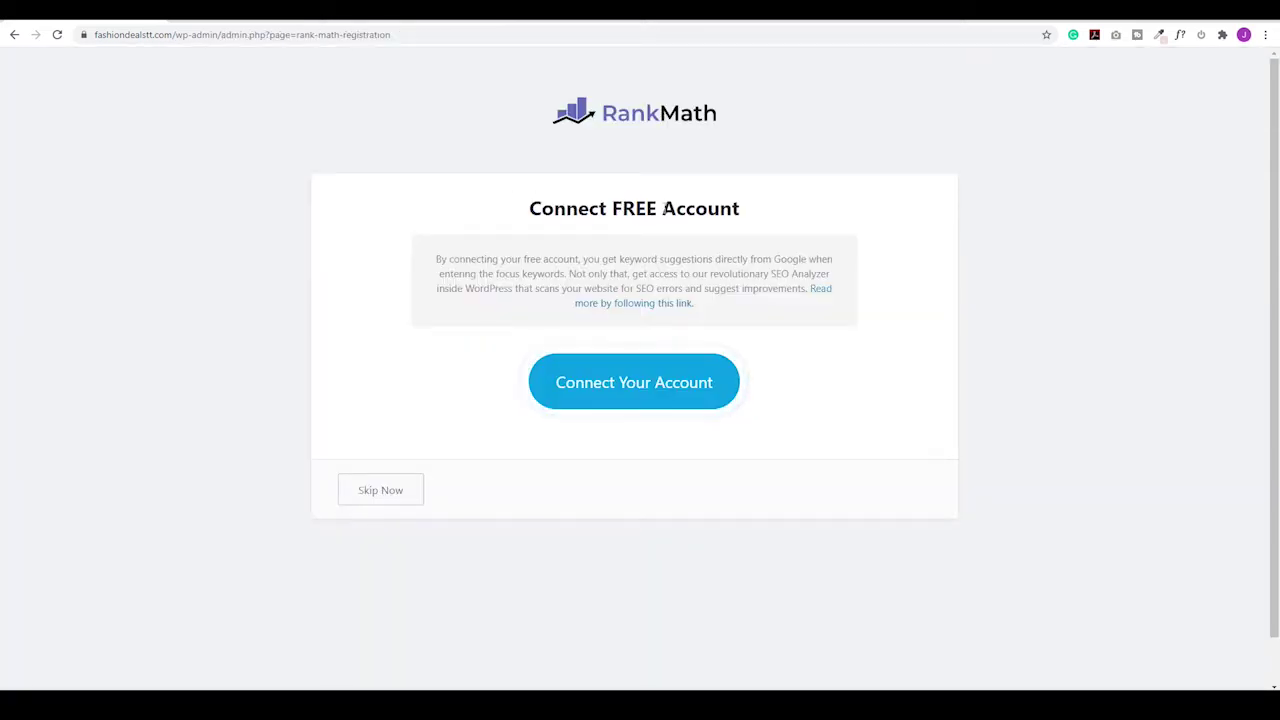
- Connect Rank Math by registering a free account with the name Fashion Deals TT and the business e-mail, accepting the terms
click(643, 386)
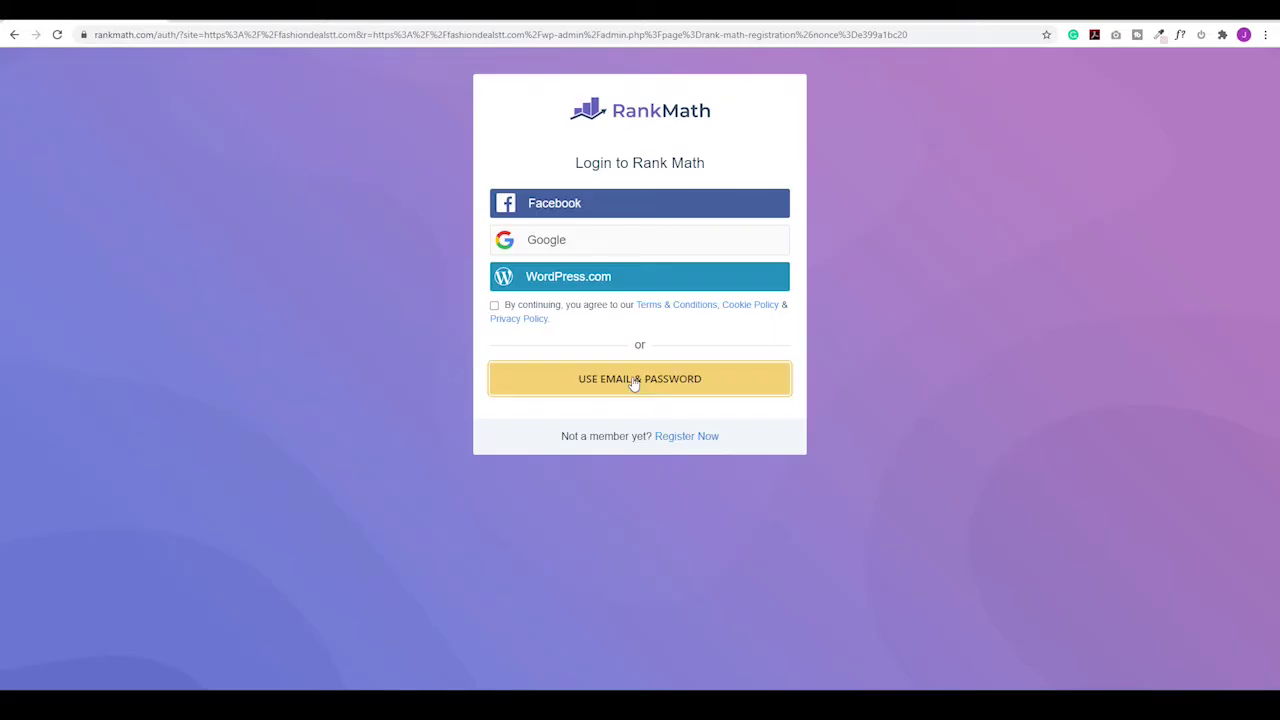
click(690, 437)
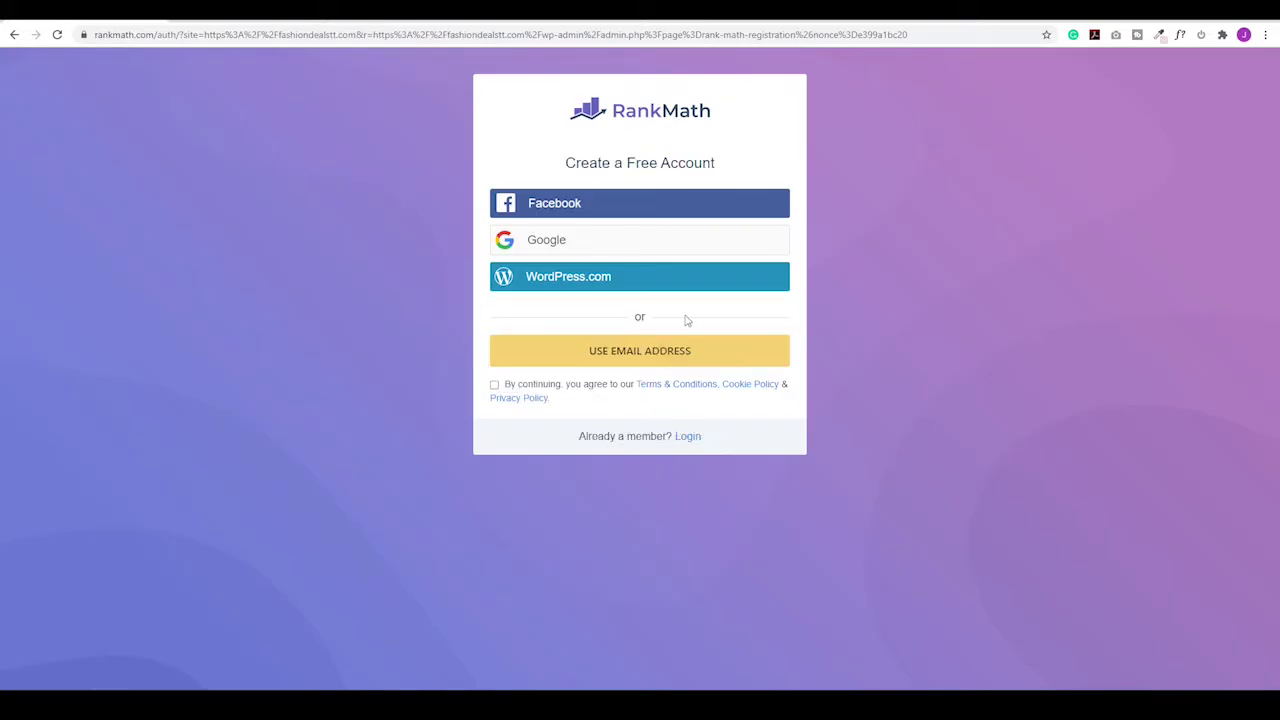
click(623, 358)
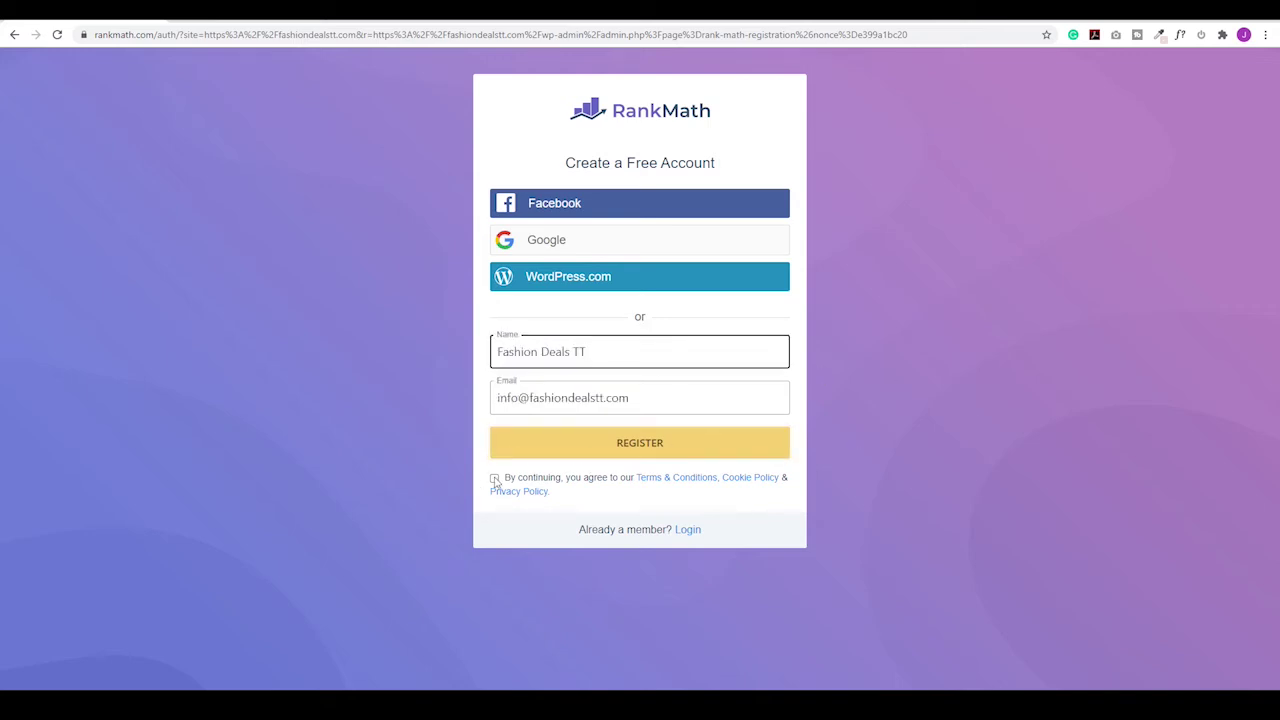
click(494, 480)
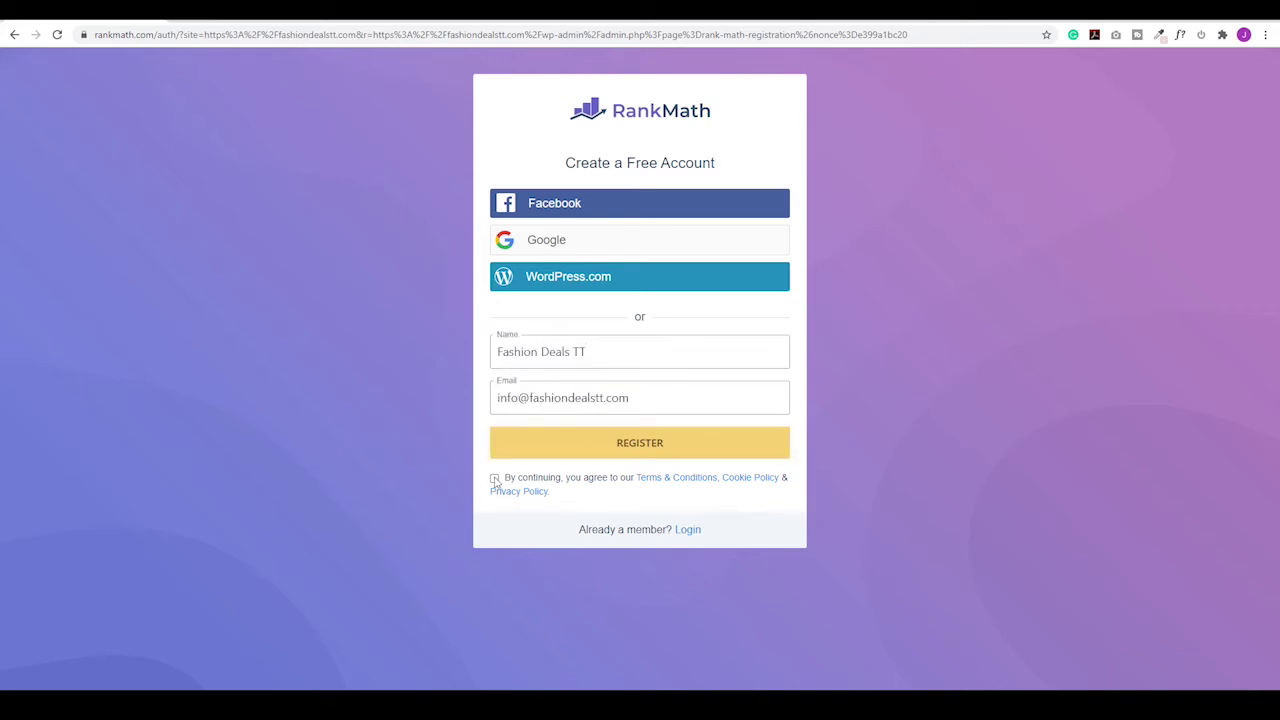
click(643, 448)
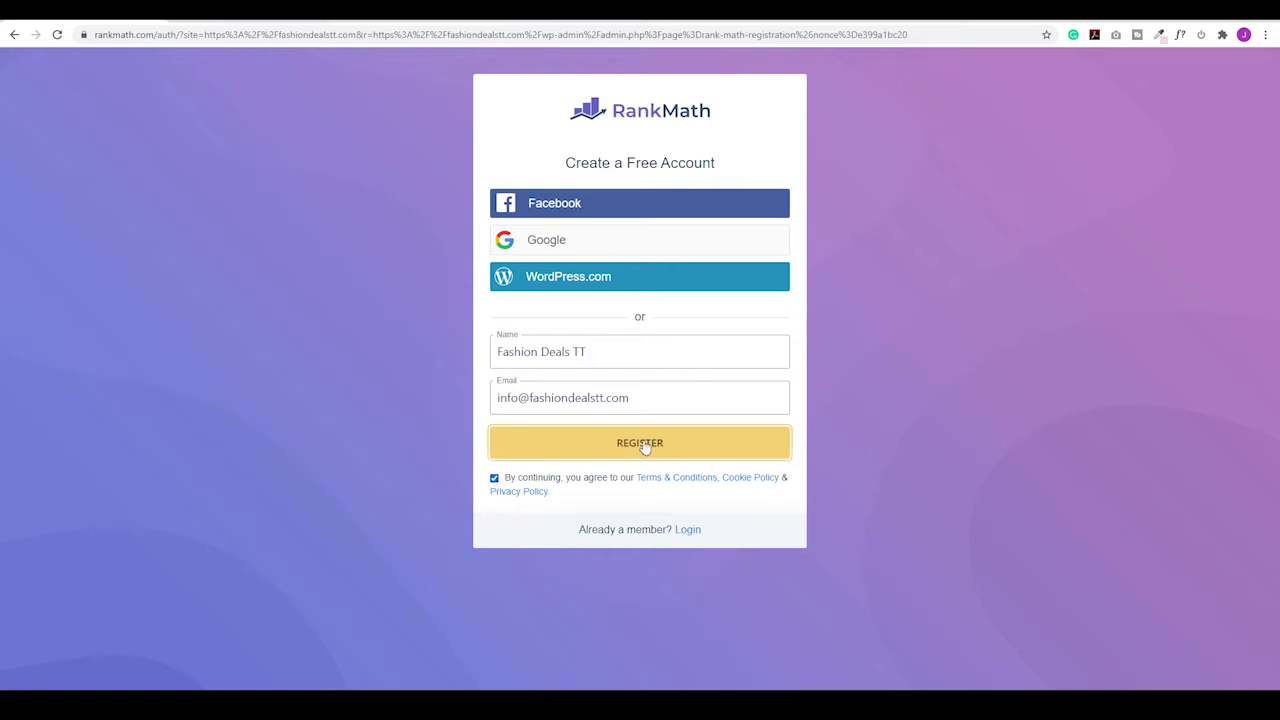
click(515, 263)
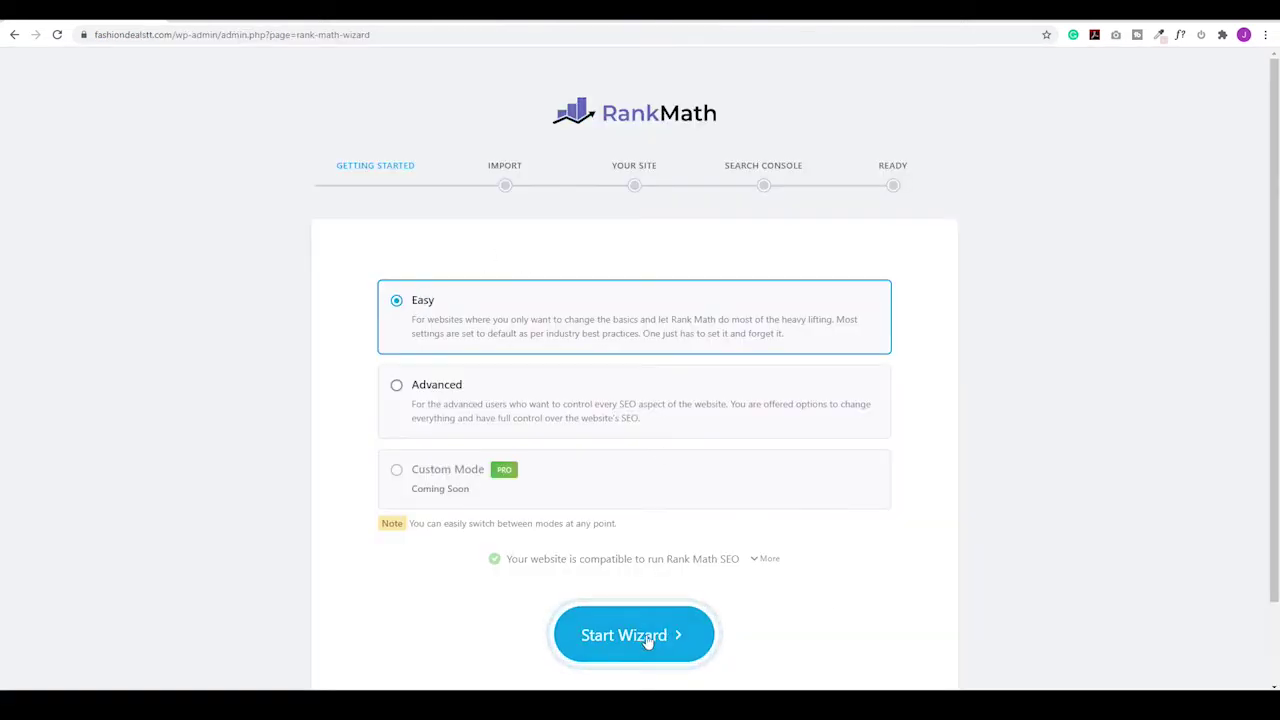
- Start the Rank Math setup wizard in Easy mode and skip importing the Yoast SEO settings
click(646, 640)
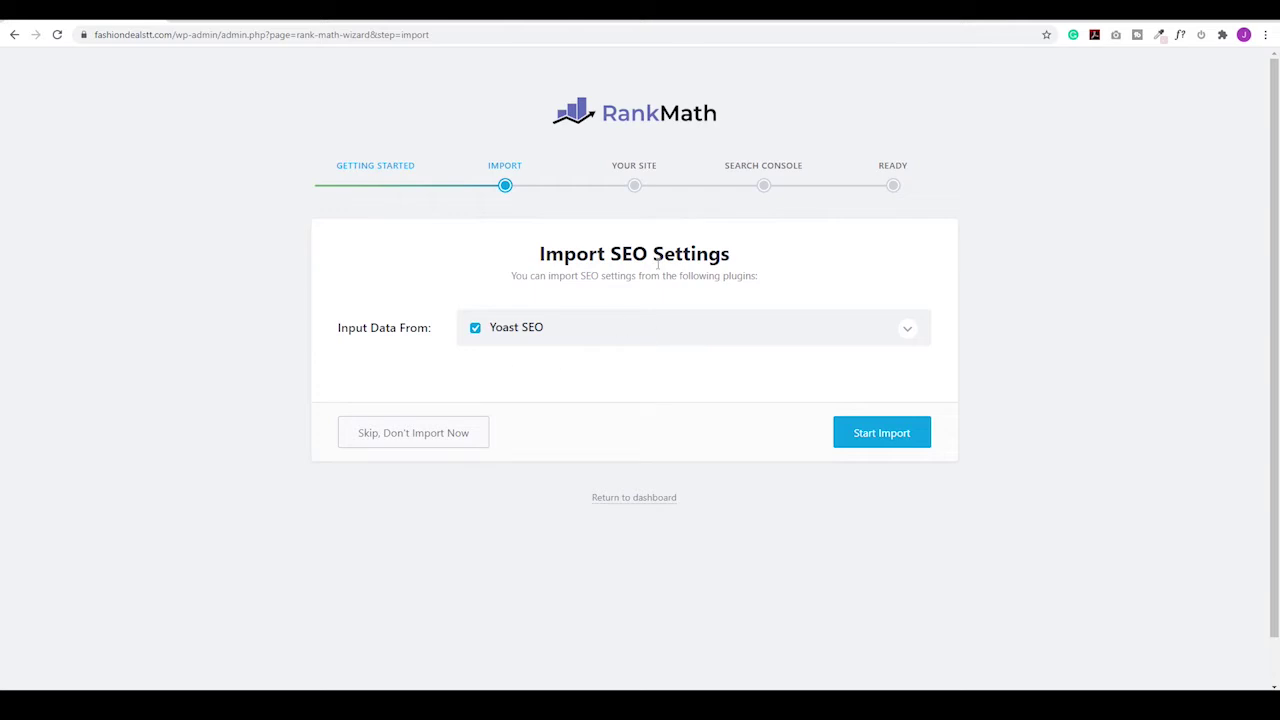
click(399, 436)
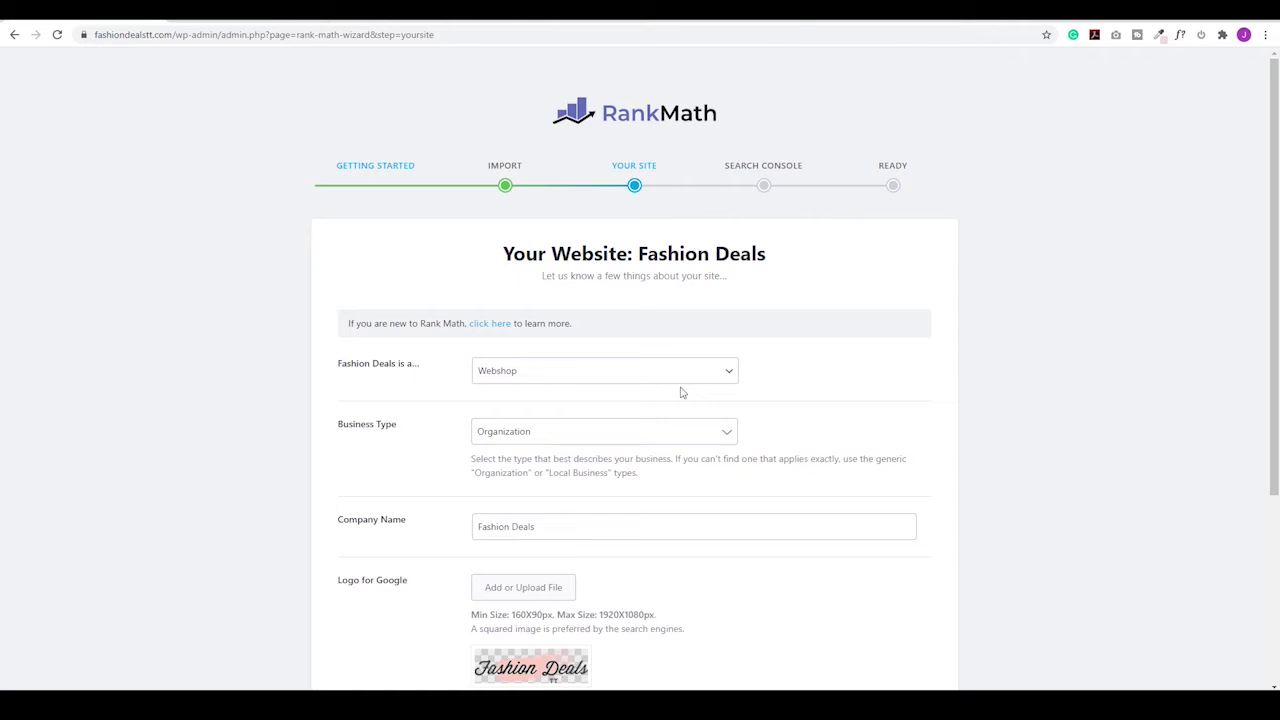
- Set the Fashion Deals website type to Small Business Site
click(708, 372)
click(708, 372)
click(640, 378)
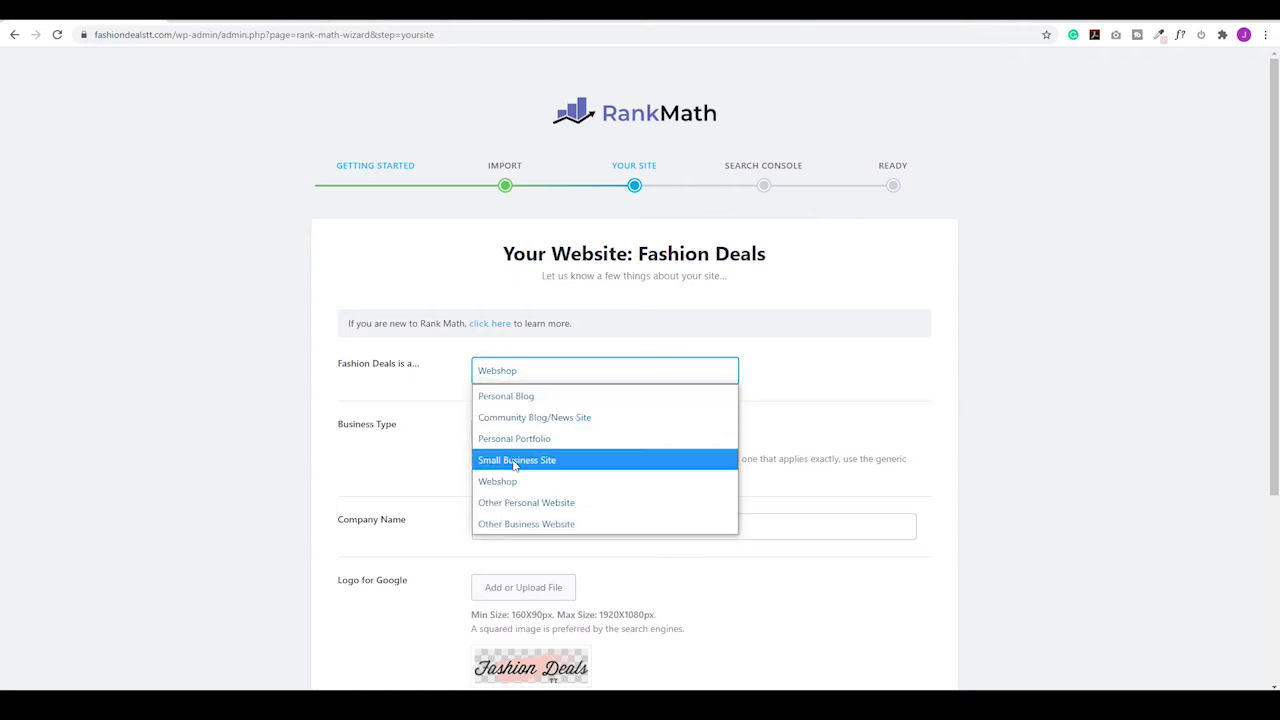
click(515, 461)
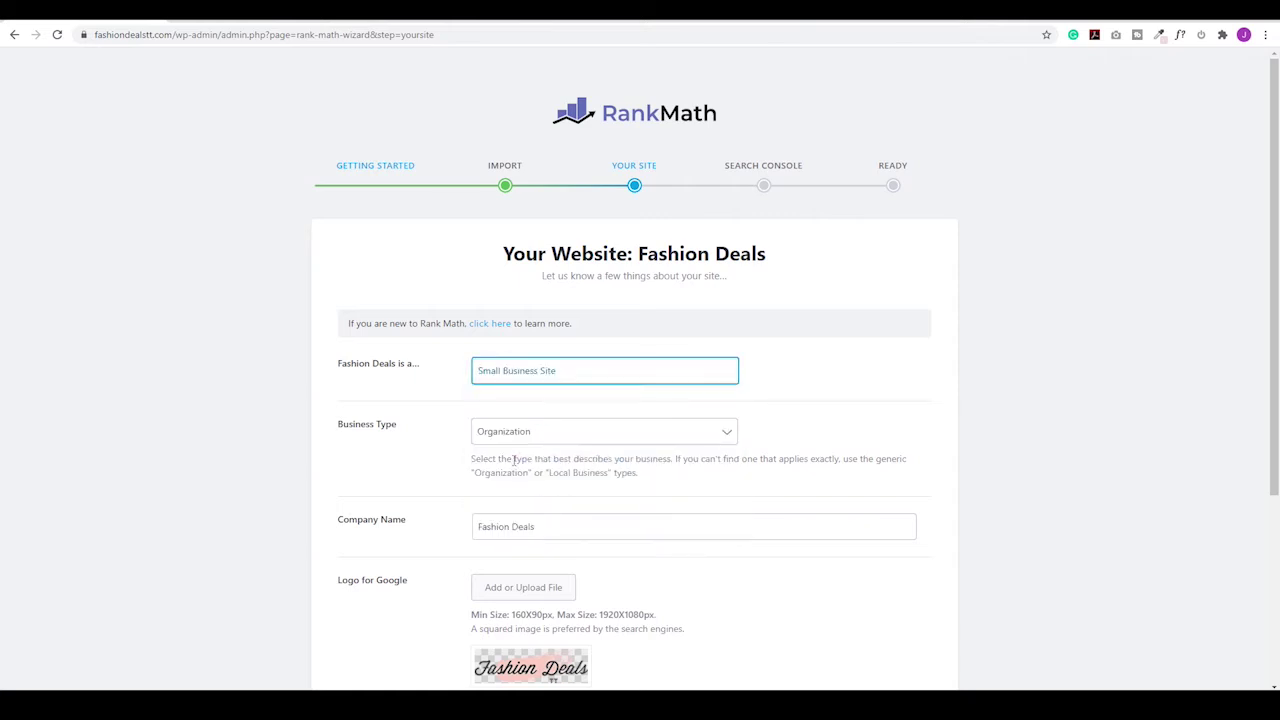
- Set the business type to Local Business and save the site details to continue the wizard
click(726, 433)
scroll(509, 514, down, 1)
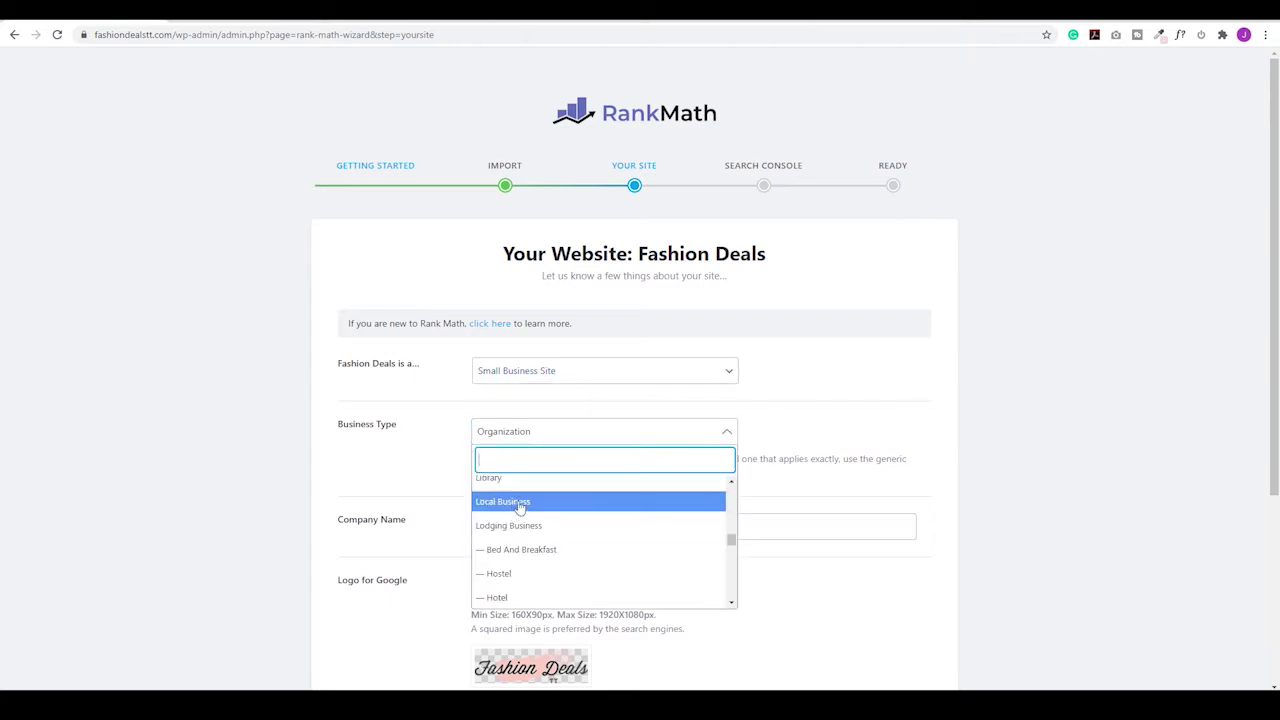
click(519, 502)
scroll(551, 521, down, 1)
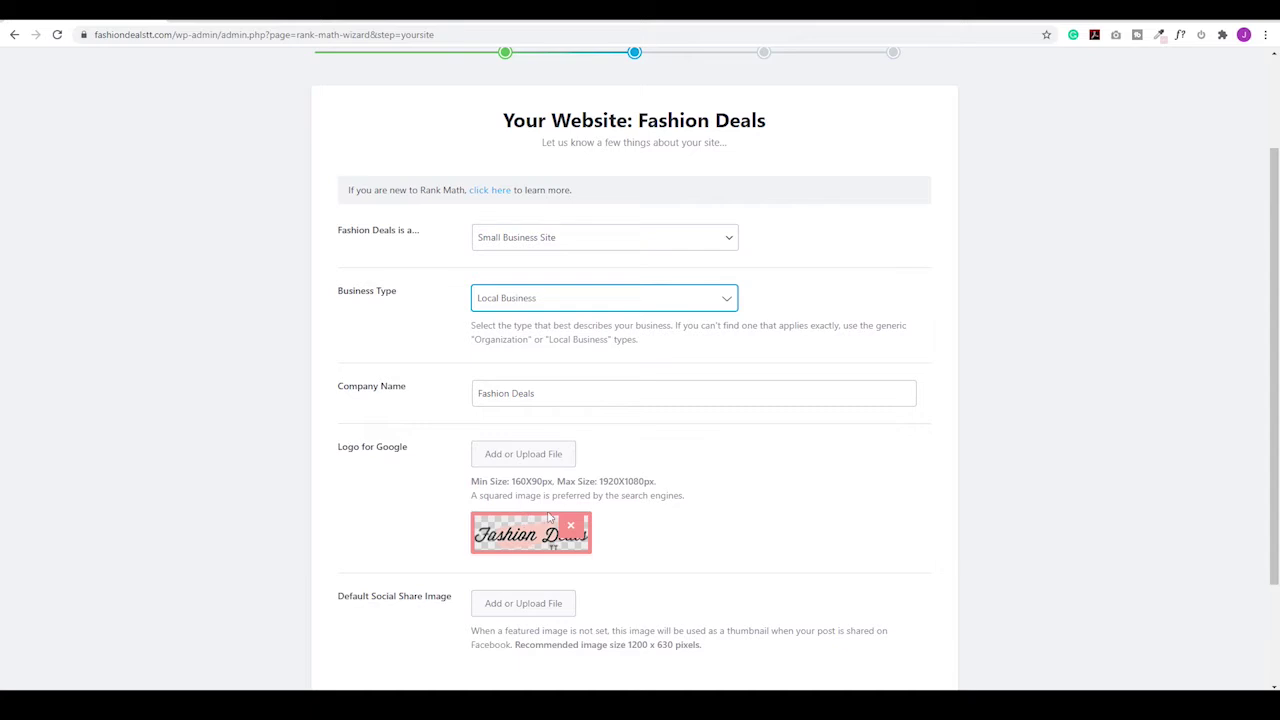
scroll(785, 520, down, 1)
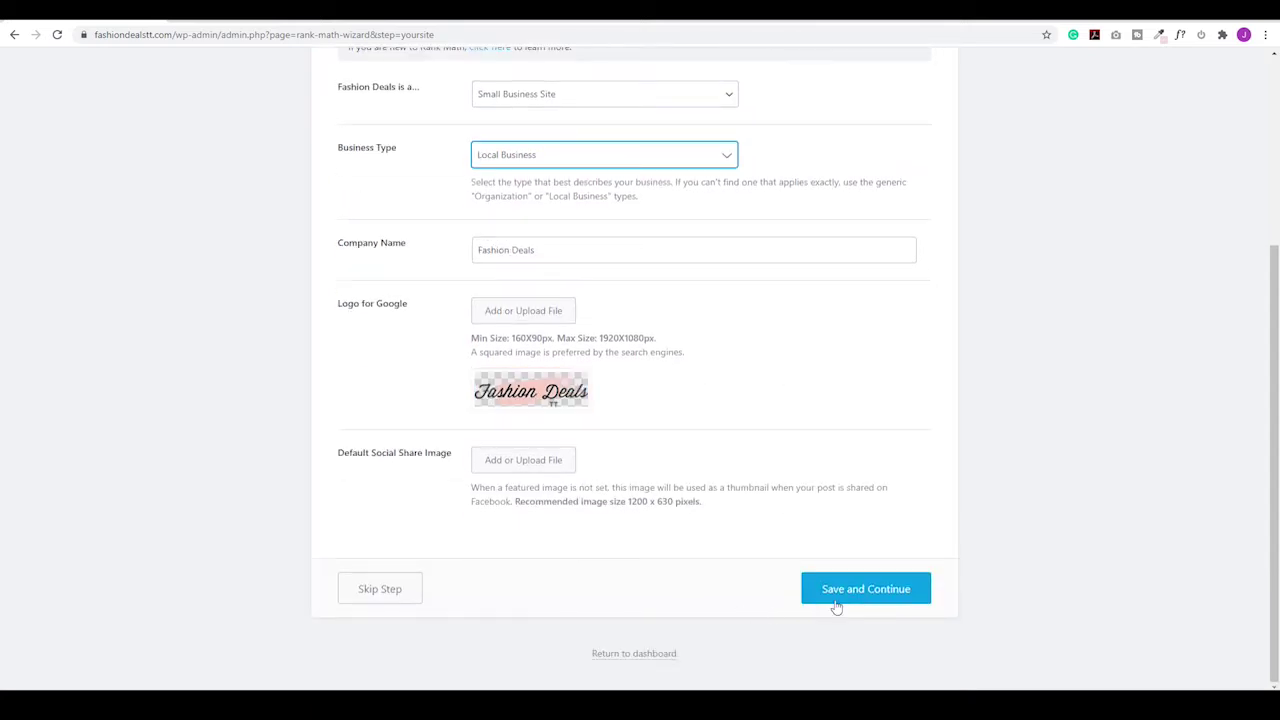
click(866, 589)
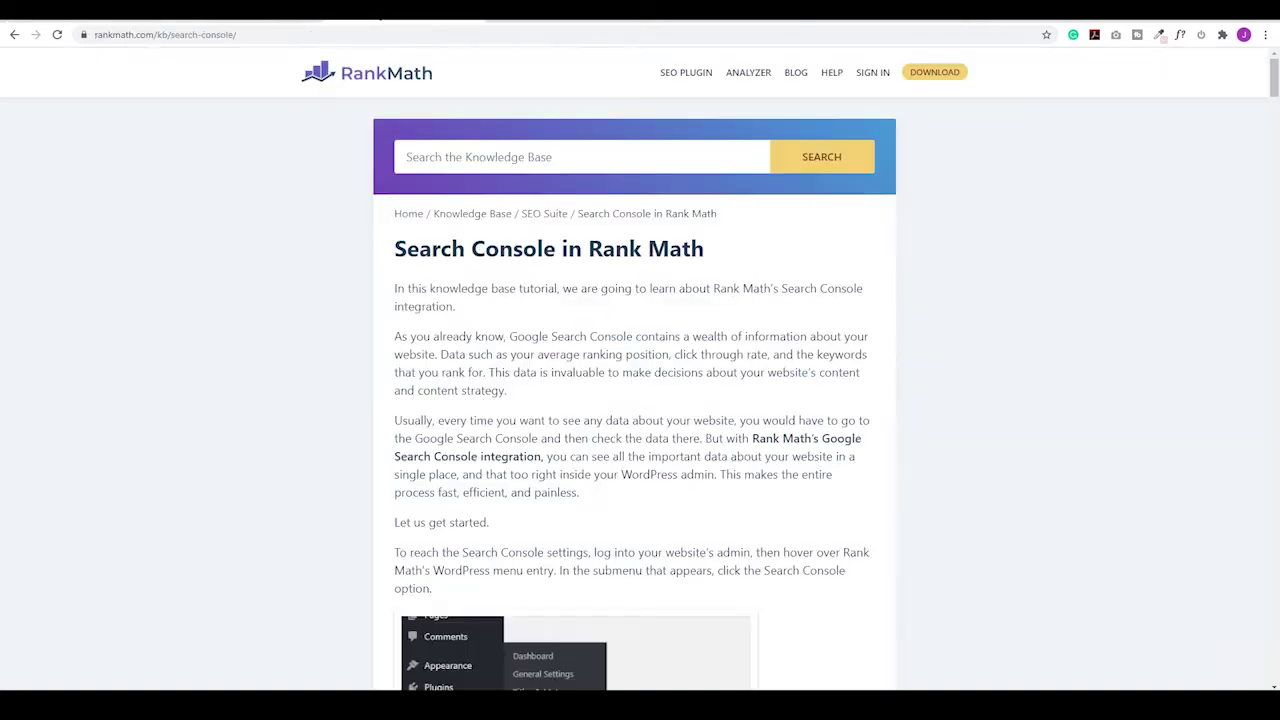
- Read the Rank Math knowledge base guide on authorizing the plugin with Google Search Console
scroll(700, 277, down, 15)
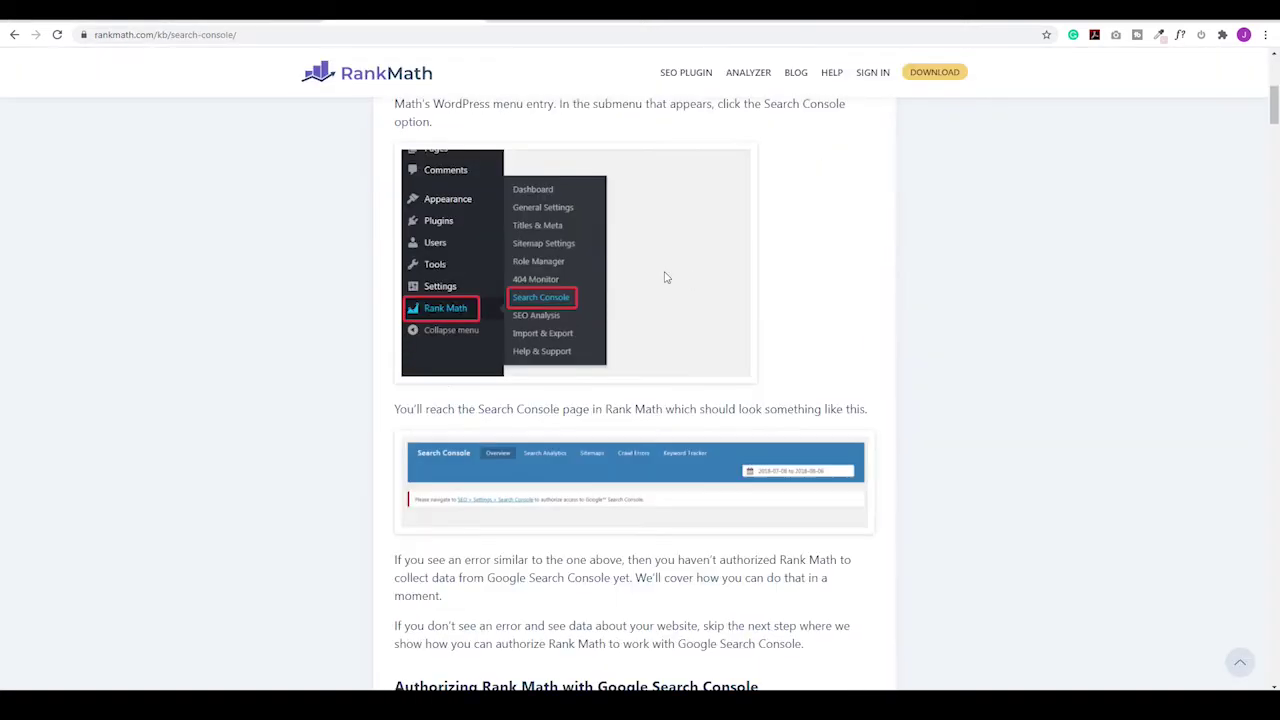
scroll(651, 276, down, 10)
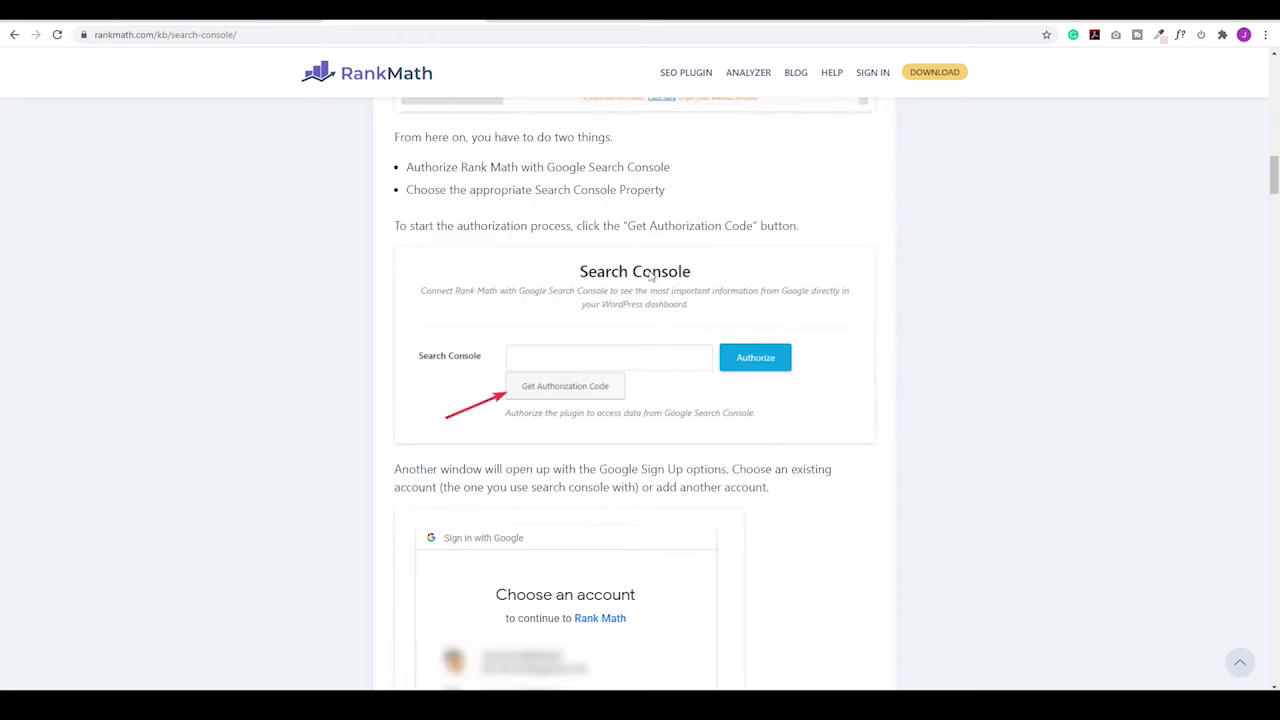
scroll(650, 276, down, 3)
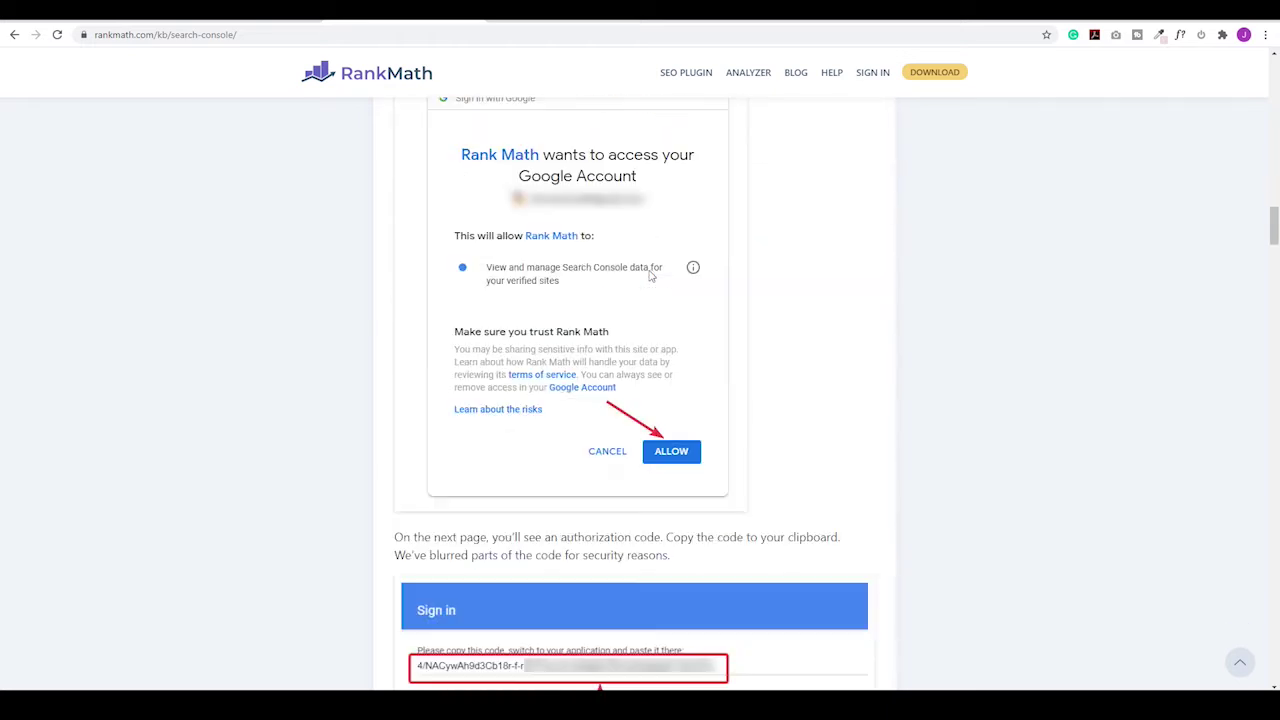
scroll(527, 253, down, 4)
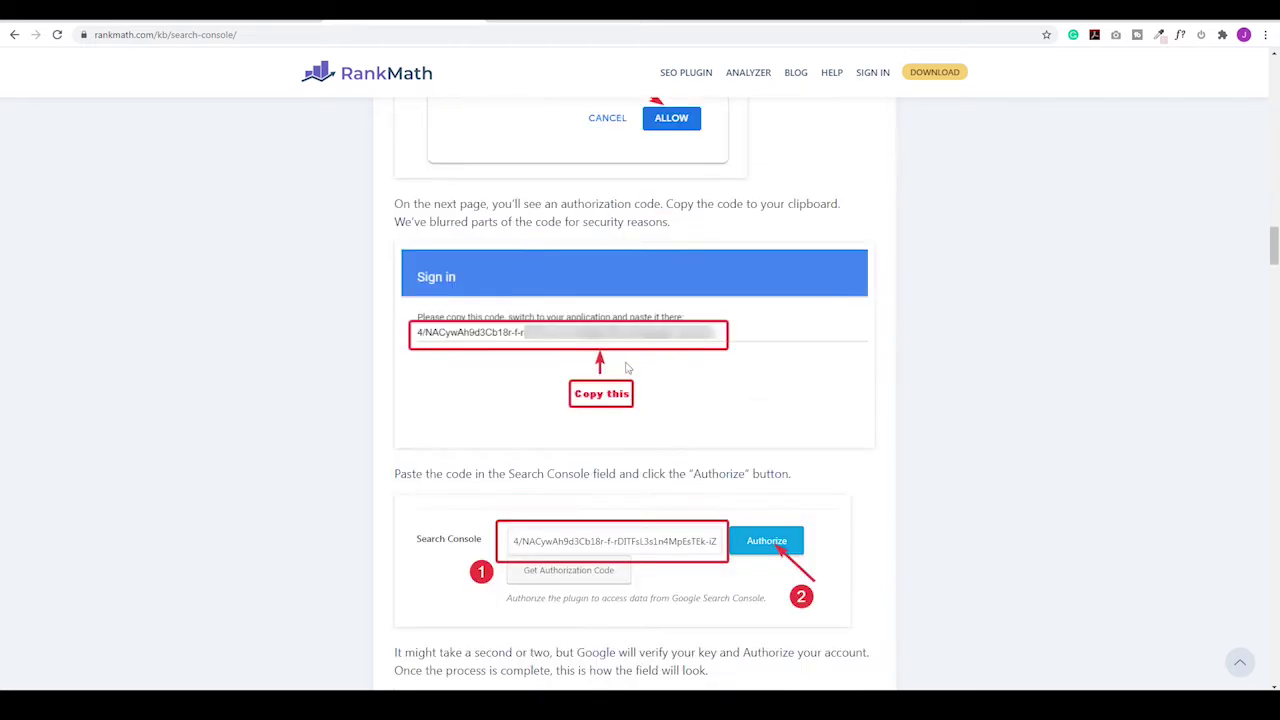
scroll(590, 400, down, 2)
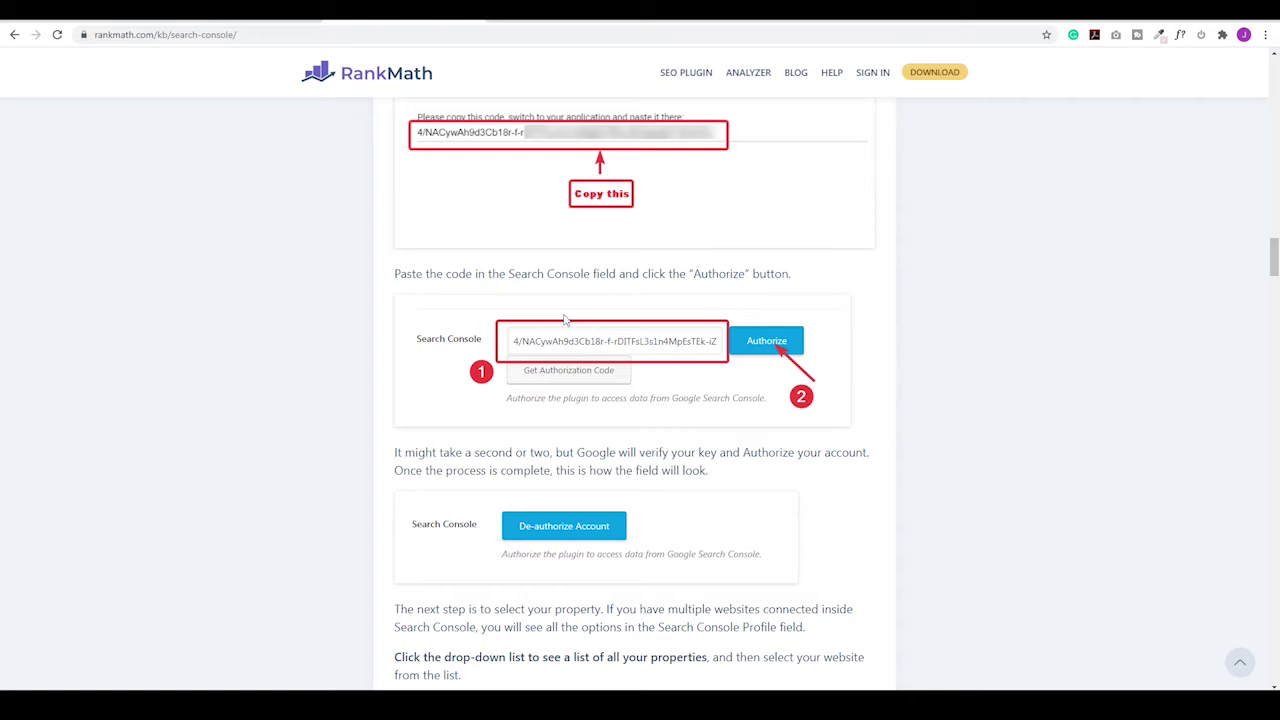
- Return to the setup wizard, continue past the Google Search Console page without authorizing, and open the Titles & Meta settings
key(ctrl+Tab)
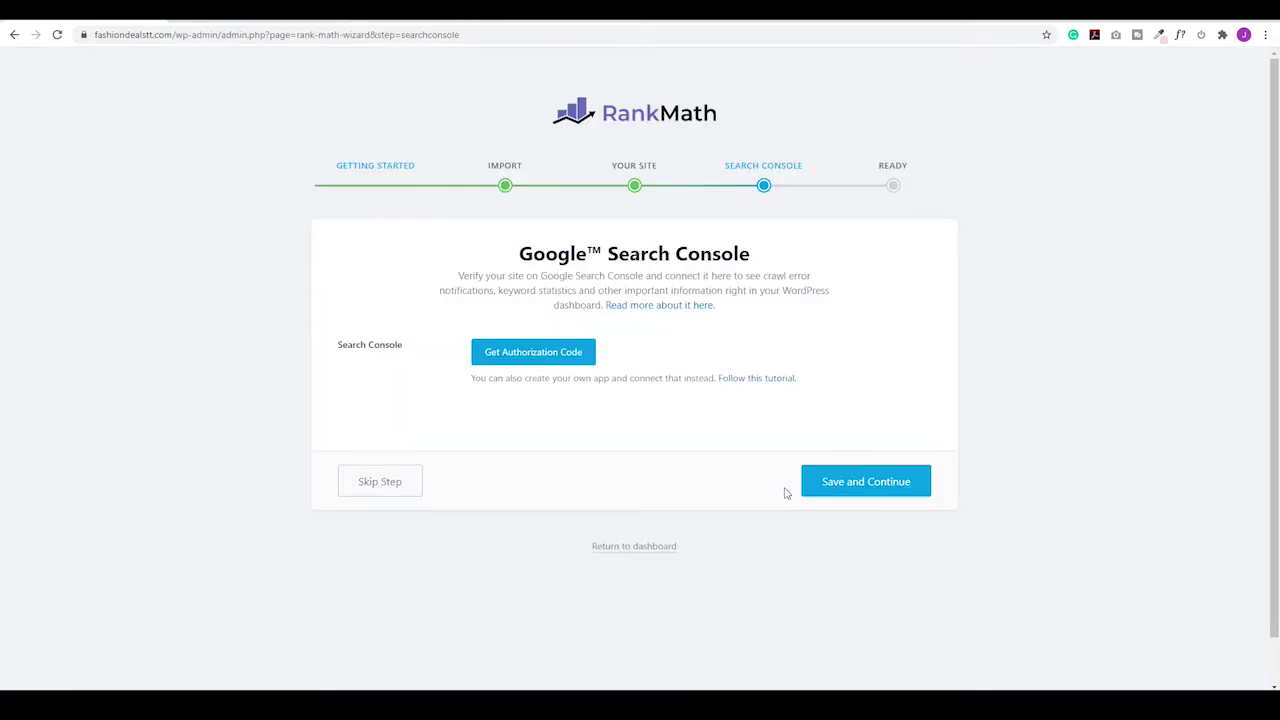
click(868, 486)
click(851, 586)
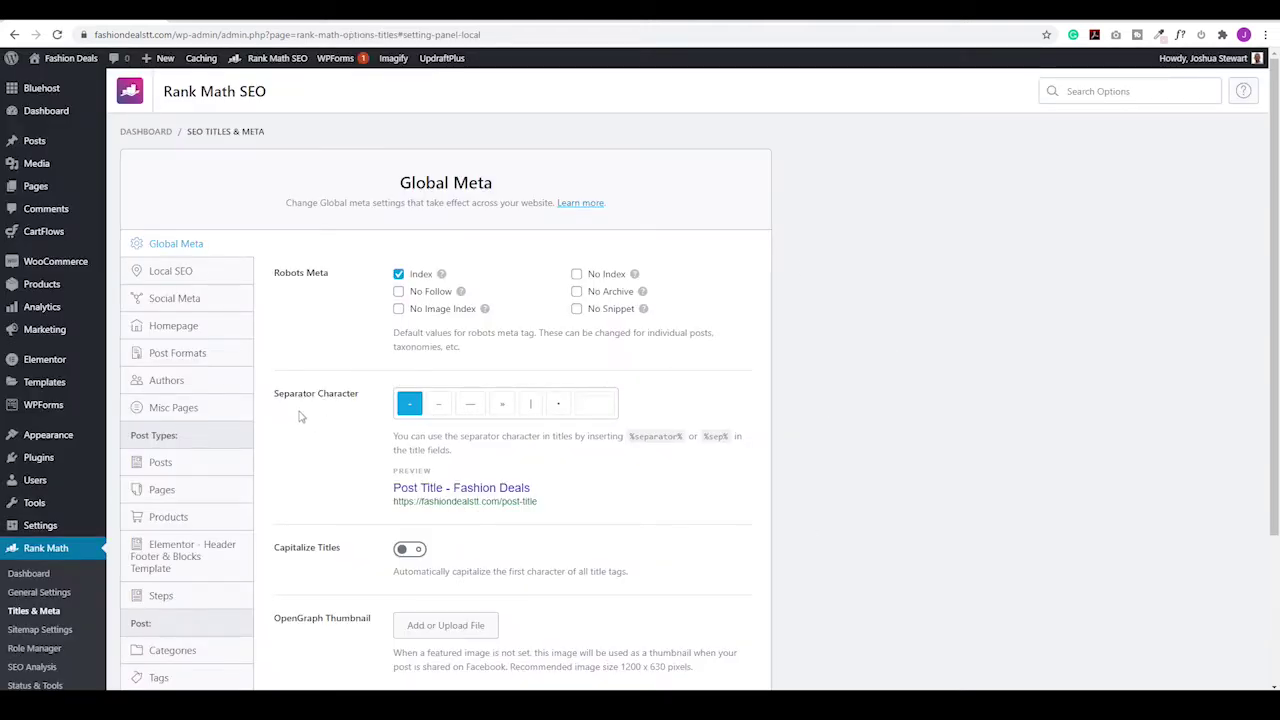
- Set the Global Meta separator character to the vertical bar | and enable Capitalize Titles
click(531, 414)
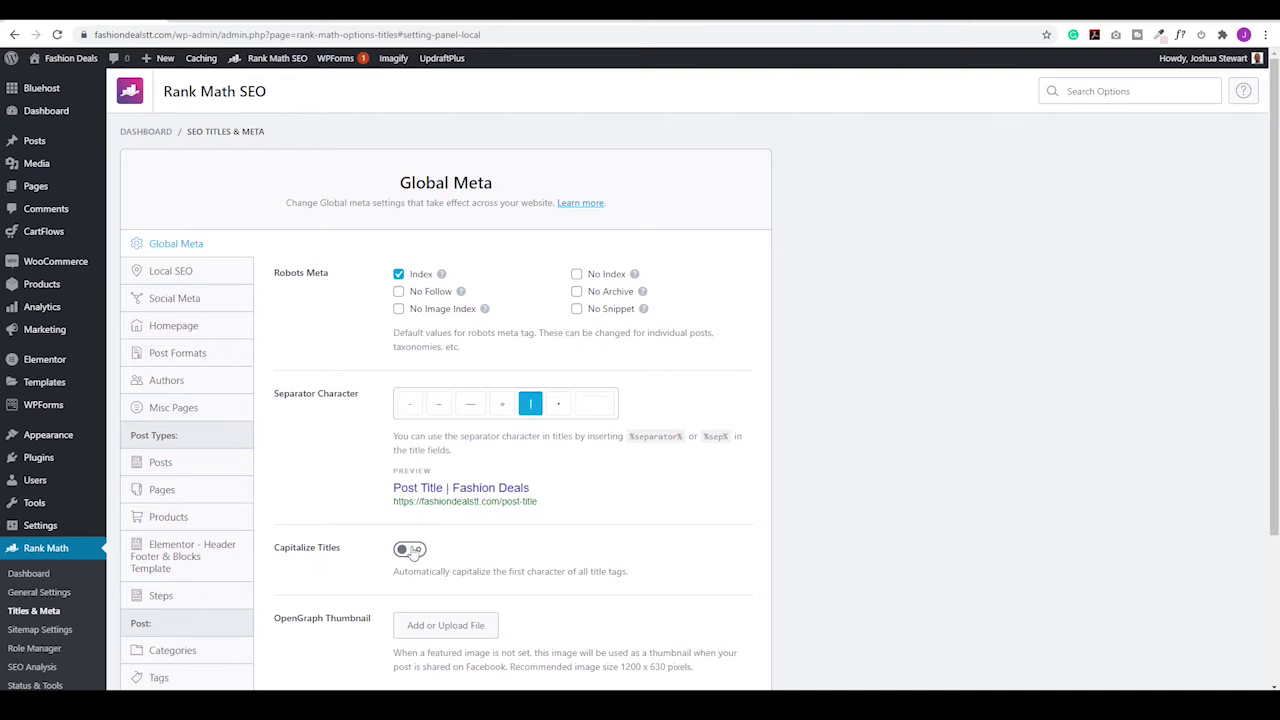
click(412, 551)
scroll(172, 128, down, 2)
- Open the Local SEO settings and enter the business e-mail address
click(177, 139)
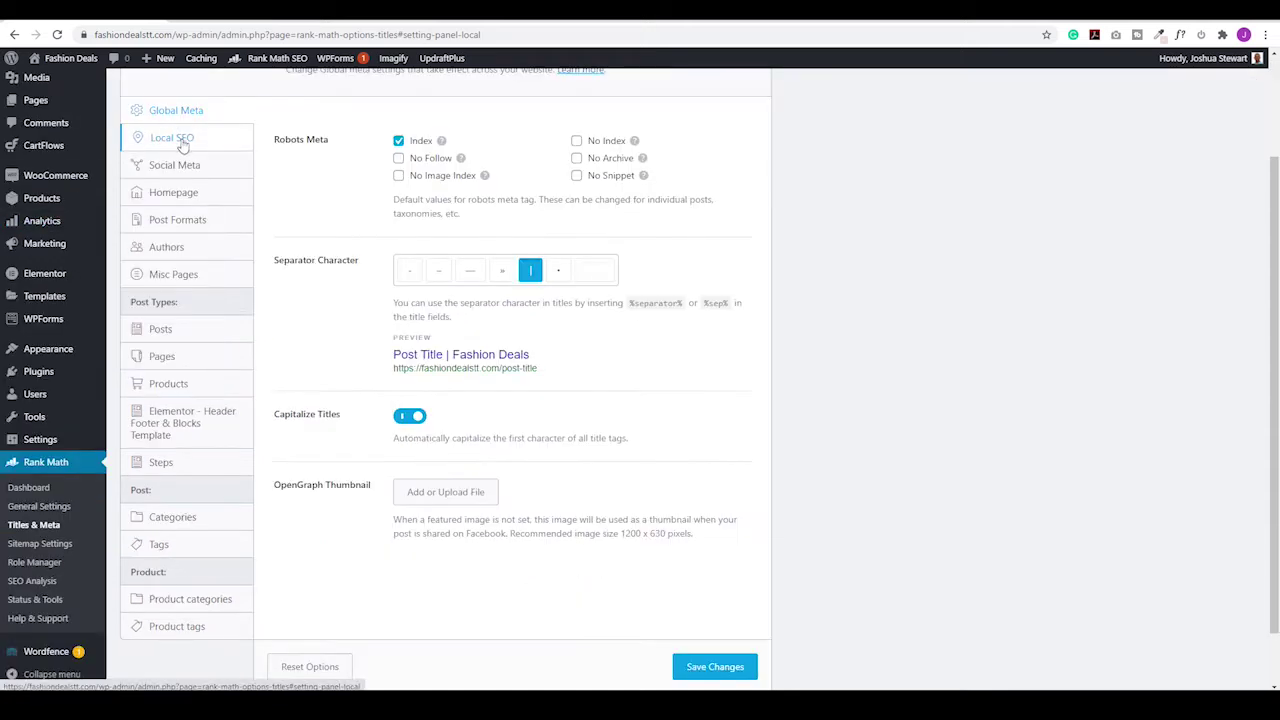
click(462, 592)
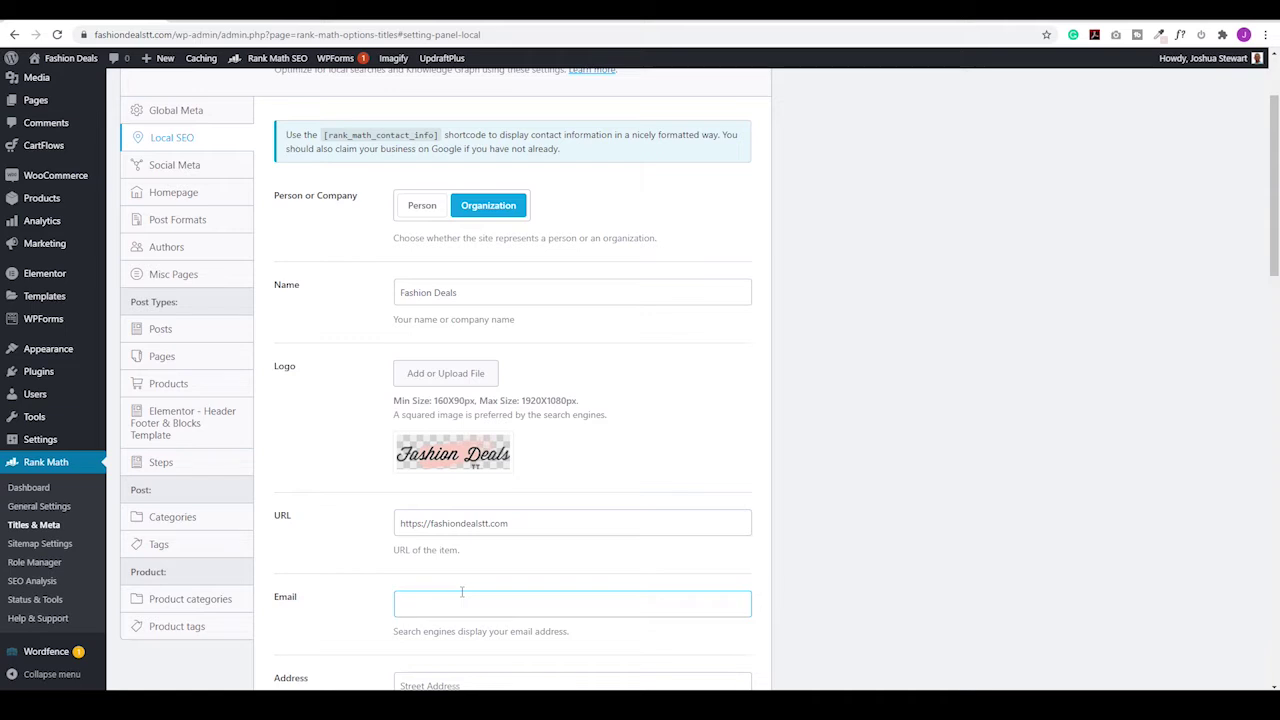
key(ctrl+v)
- Look through the address and opening hours in Local SEO, and set the opening hours format to 12:00
scroll(500, 450, down, 5)
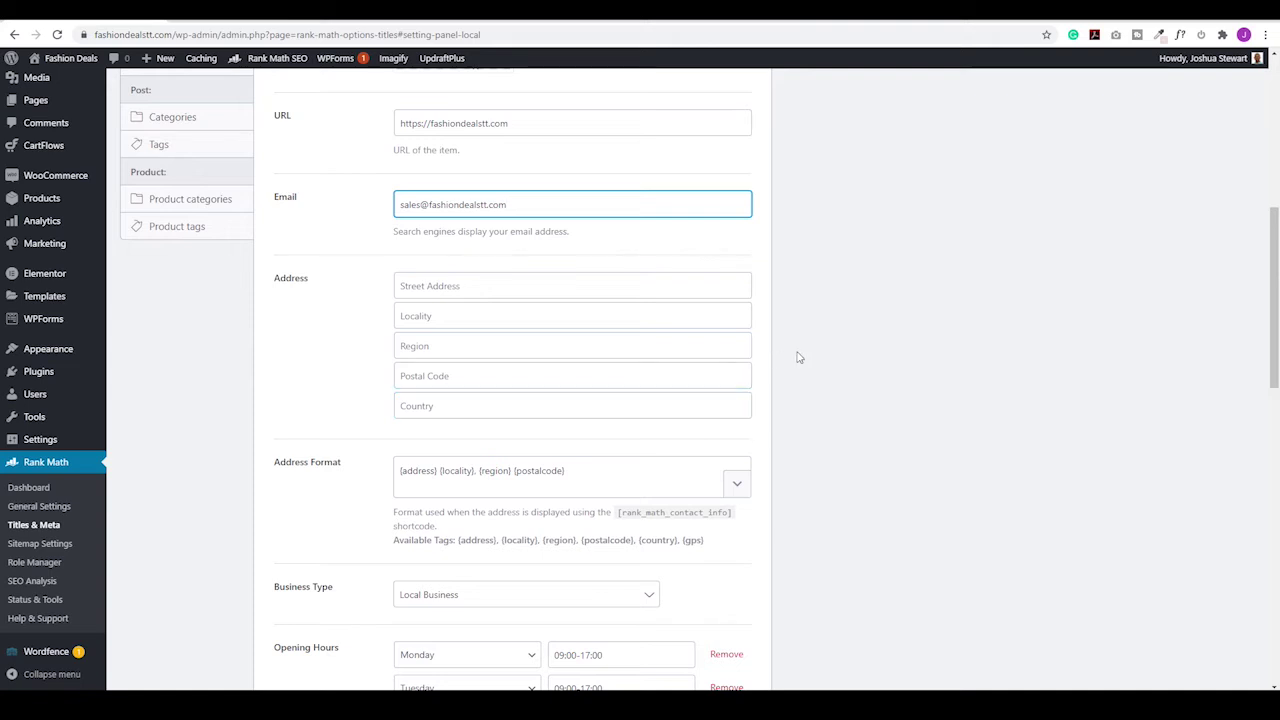
scroll(872, 355, down, 4)
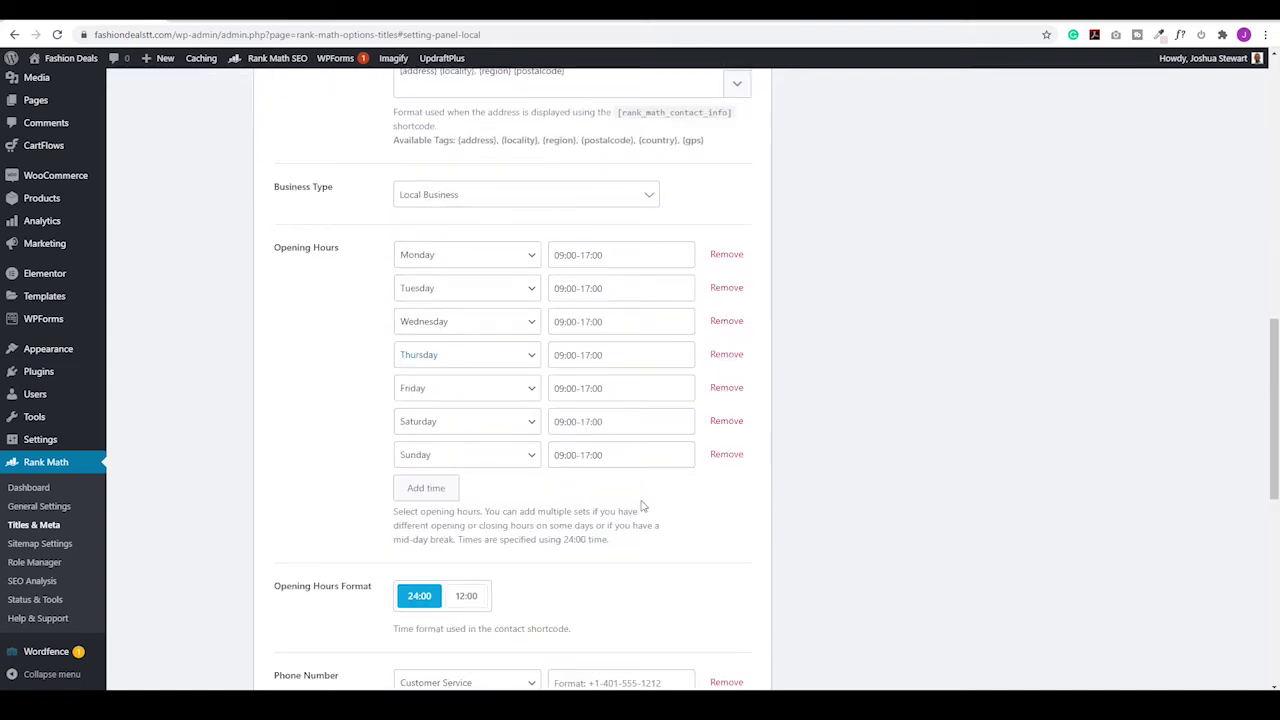
click(590, 456)
scroll(626, 463, down, 1)
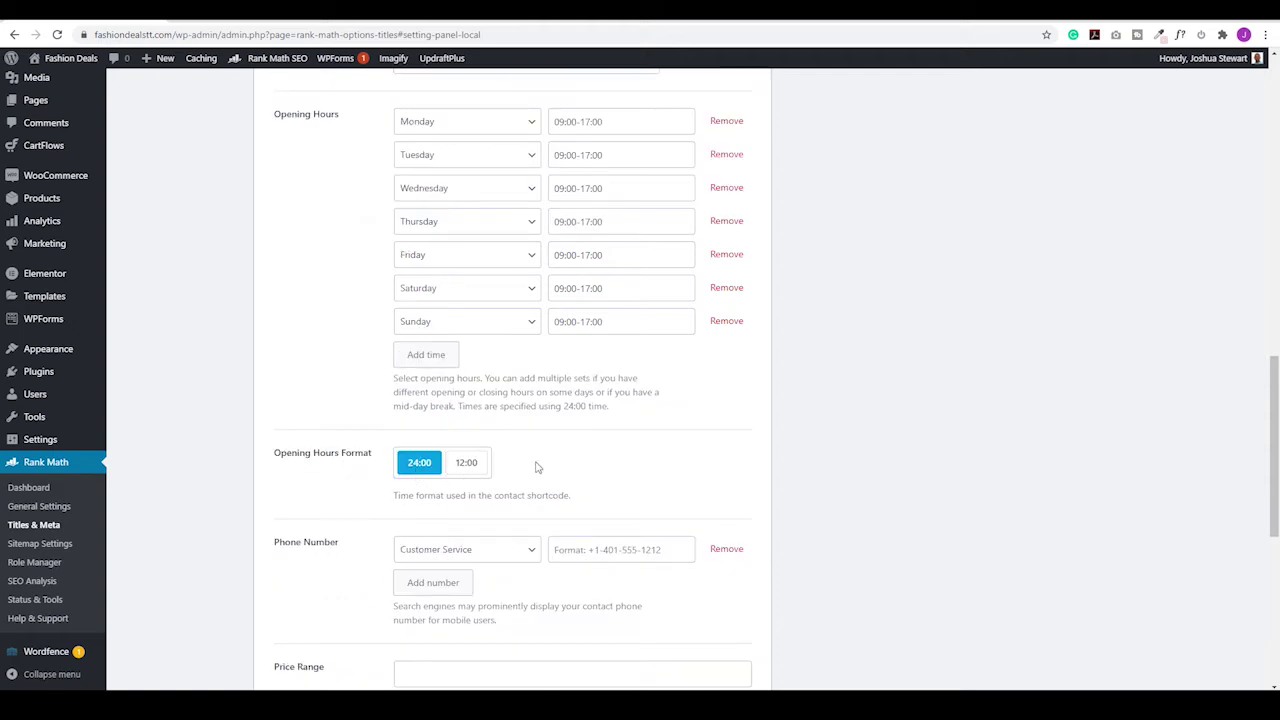
click(465, 464)
scroll(440, 445, down, 1)
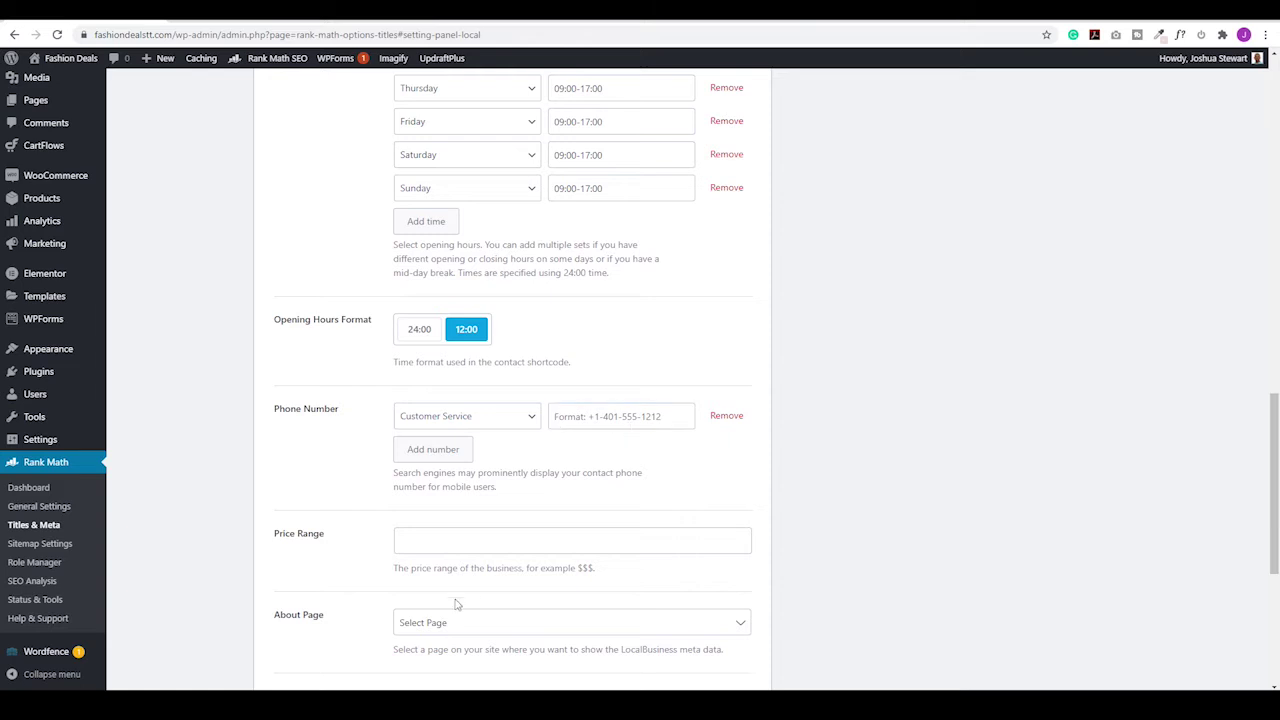
- Assign the Contact page as the Local SEO contact page, leaving the price range empty, and save the changes
click(377, 549)
click(460, 545)
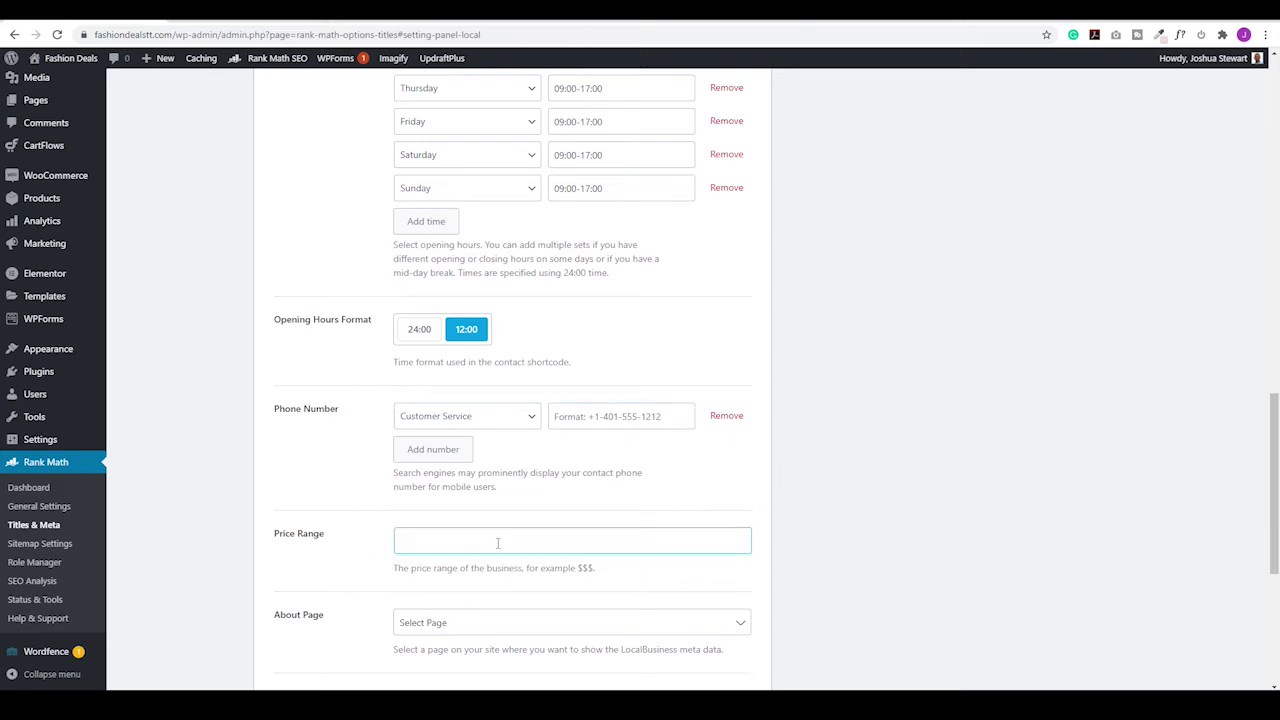
scroll(520, 535, down, 3)
click(295, 497)
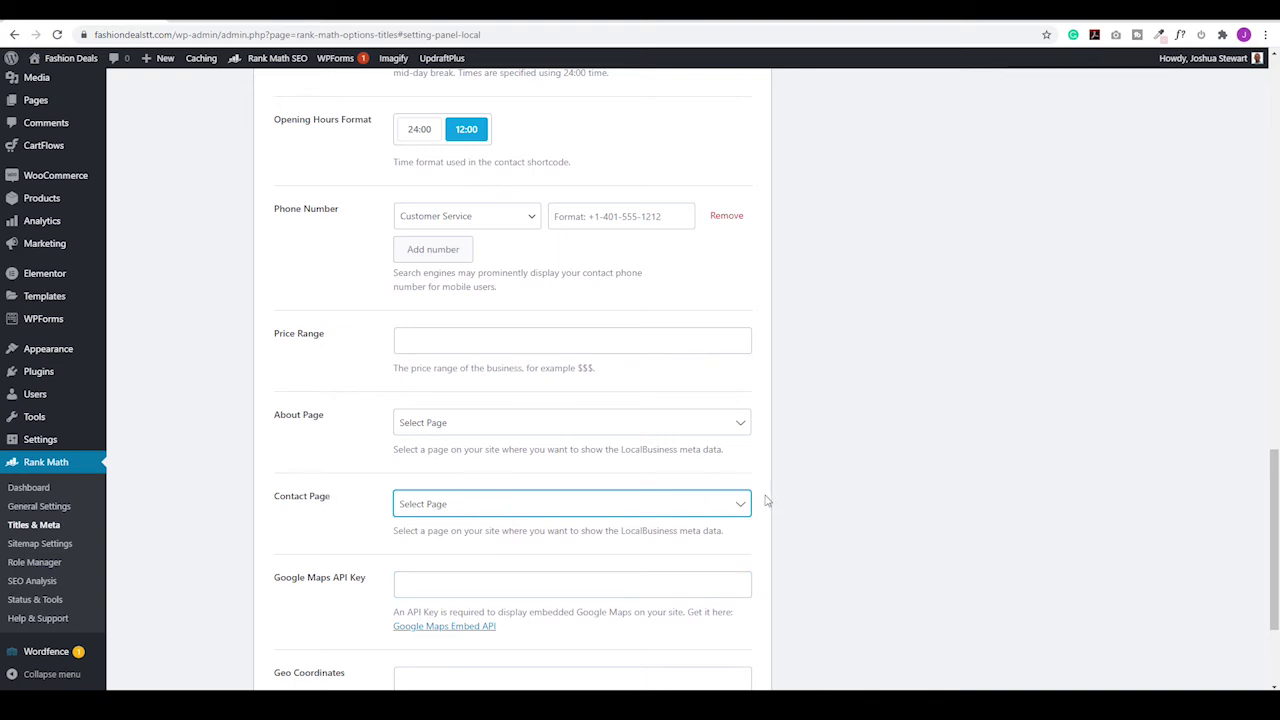
click(731, 508)
text(contact)
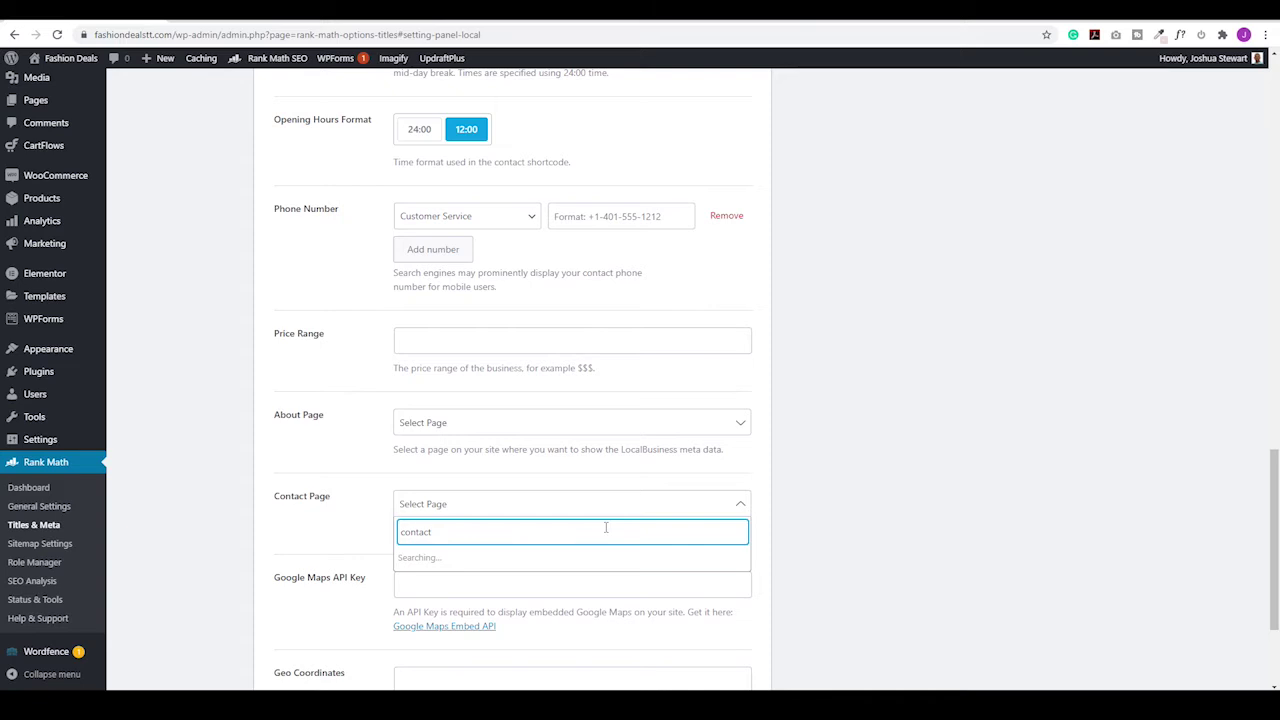
click(433, 563)
scroll(834, 449, down, 2)
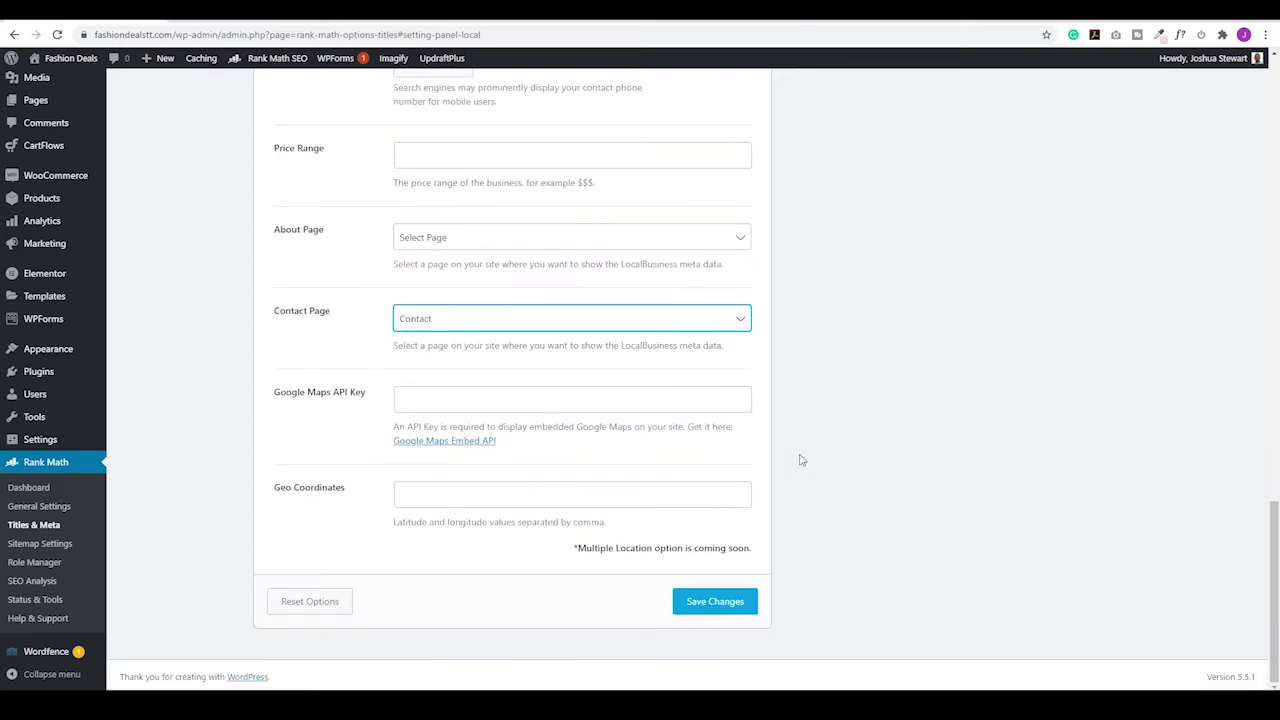
click(709, 601)
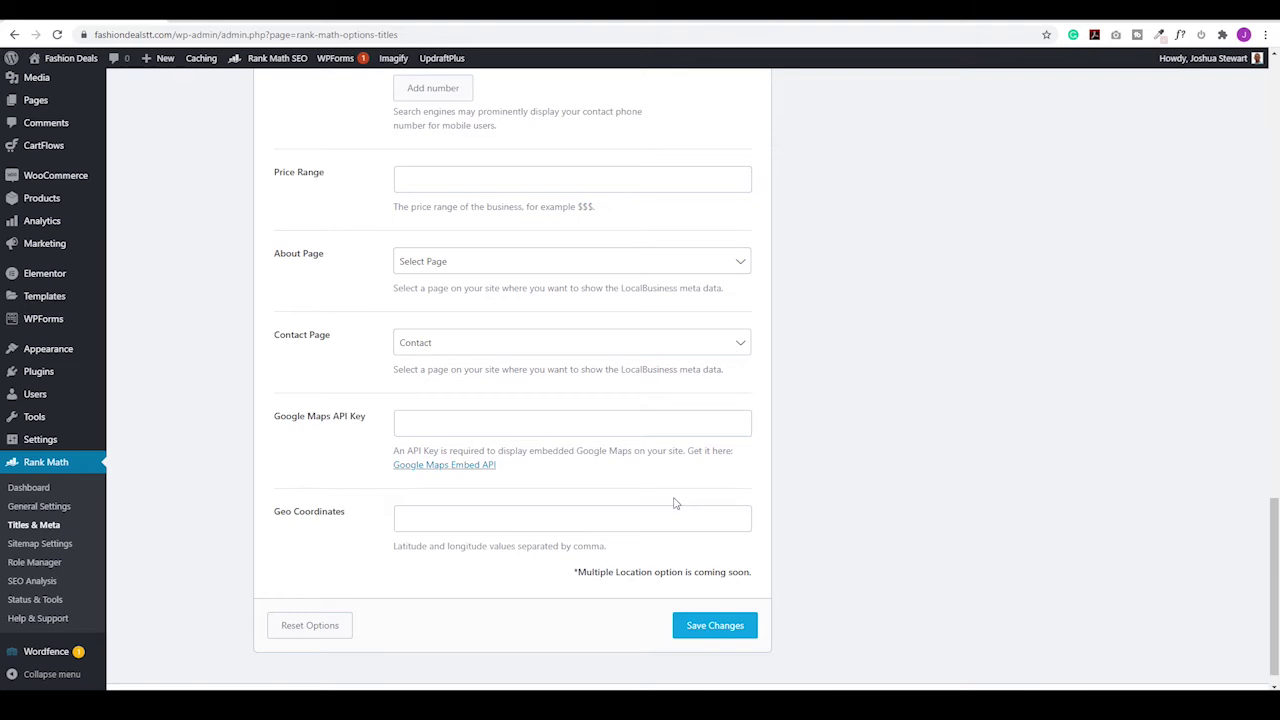
- Open the Social Meta settings and look over the Facebook and Twitter fields
scroll(674, 503, up, 15)
scroll(674, 503, up, 1)
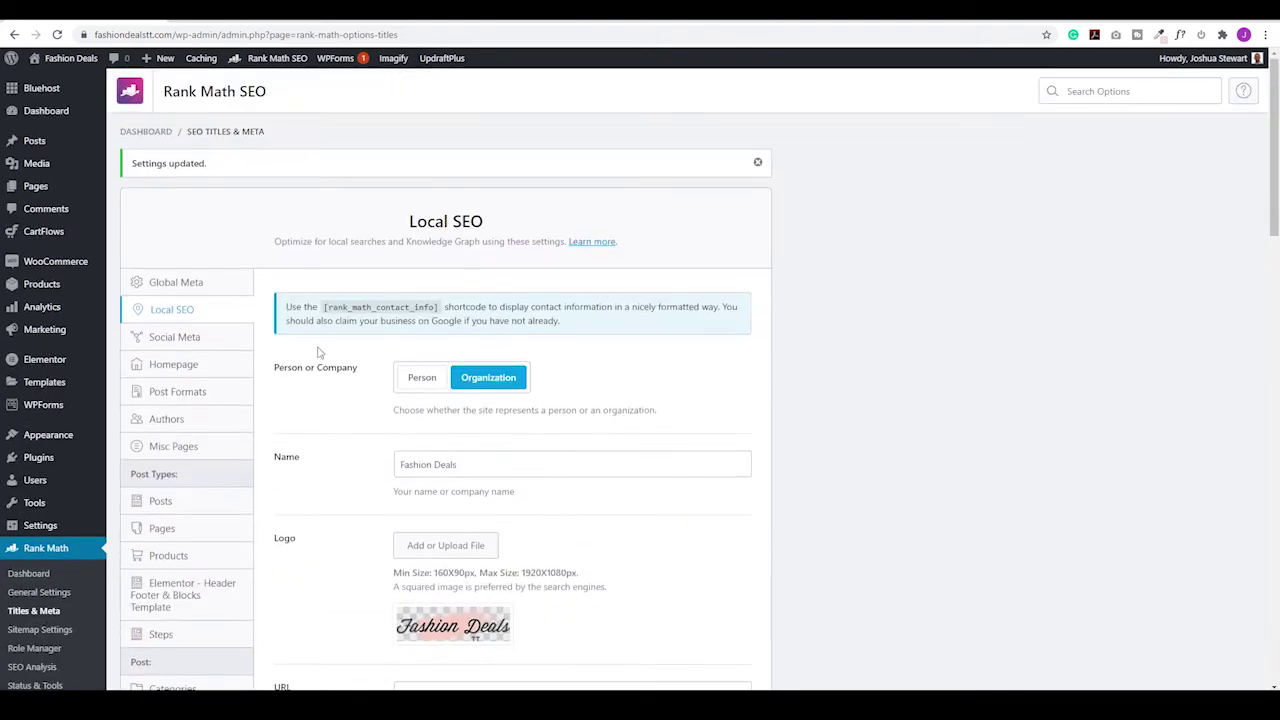
click(176, 340)
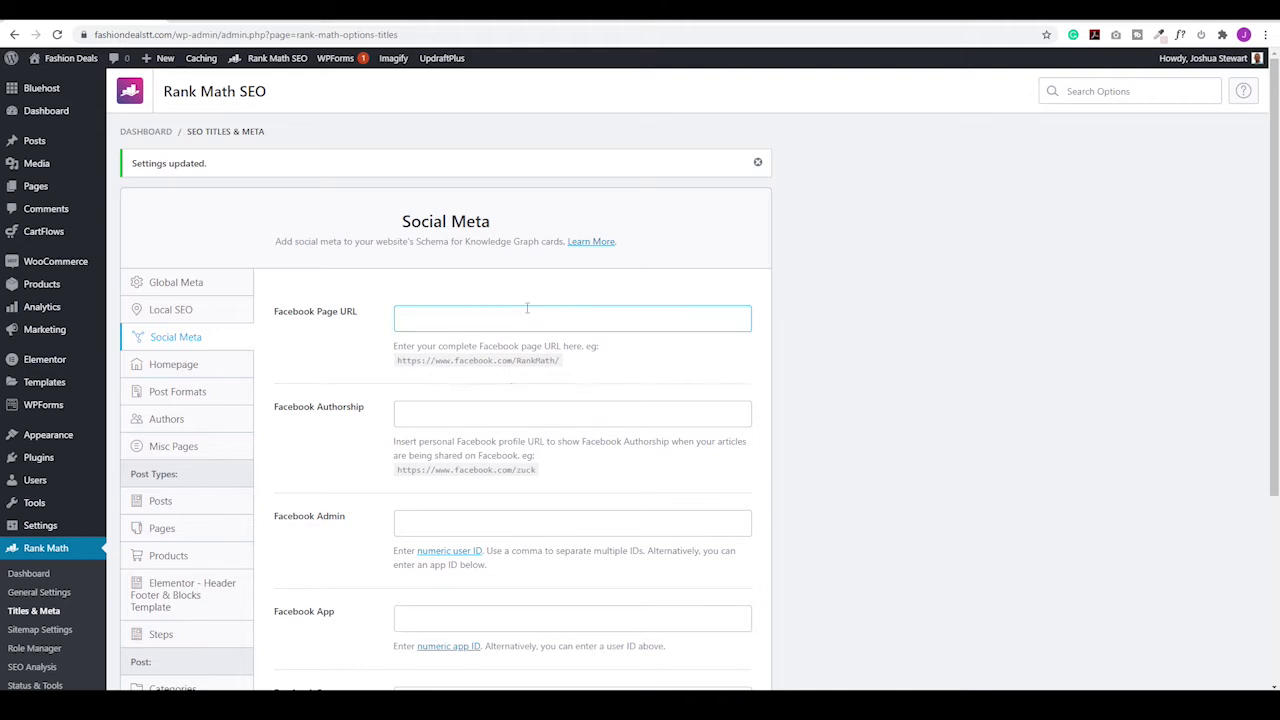
scroll(560, 425, down, 3)
click(506, 509)
scroll(499, 363, up, 2)
click(620, 512)
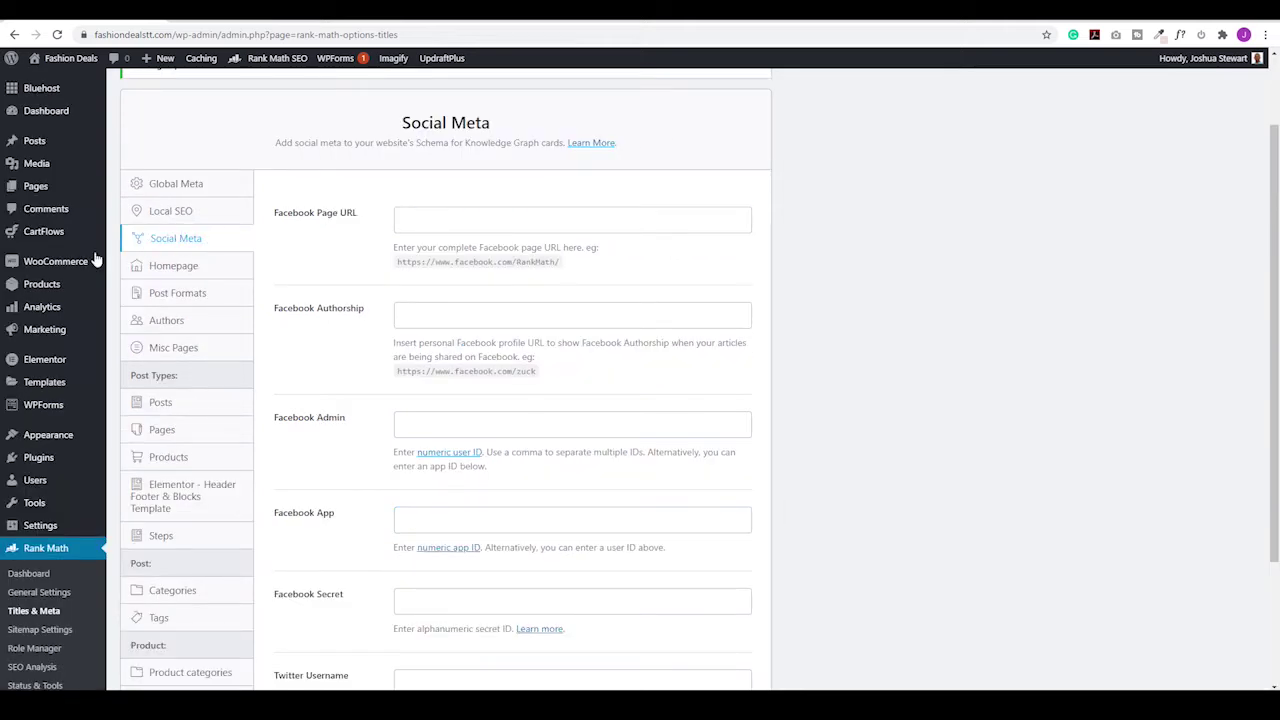
- Open the Dark Teal Printed Tshirt for editing from the WooCommerce product list
mouse_move(110, 287)
click(155, 288)
scroll(343, 277, down, 3)
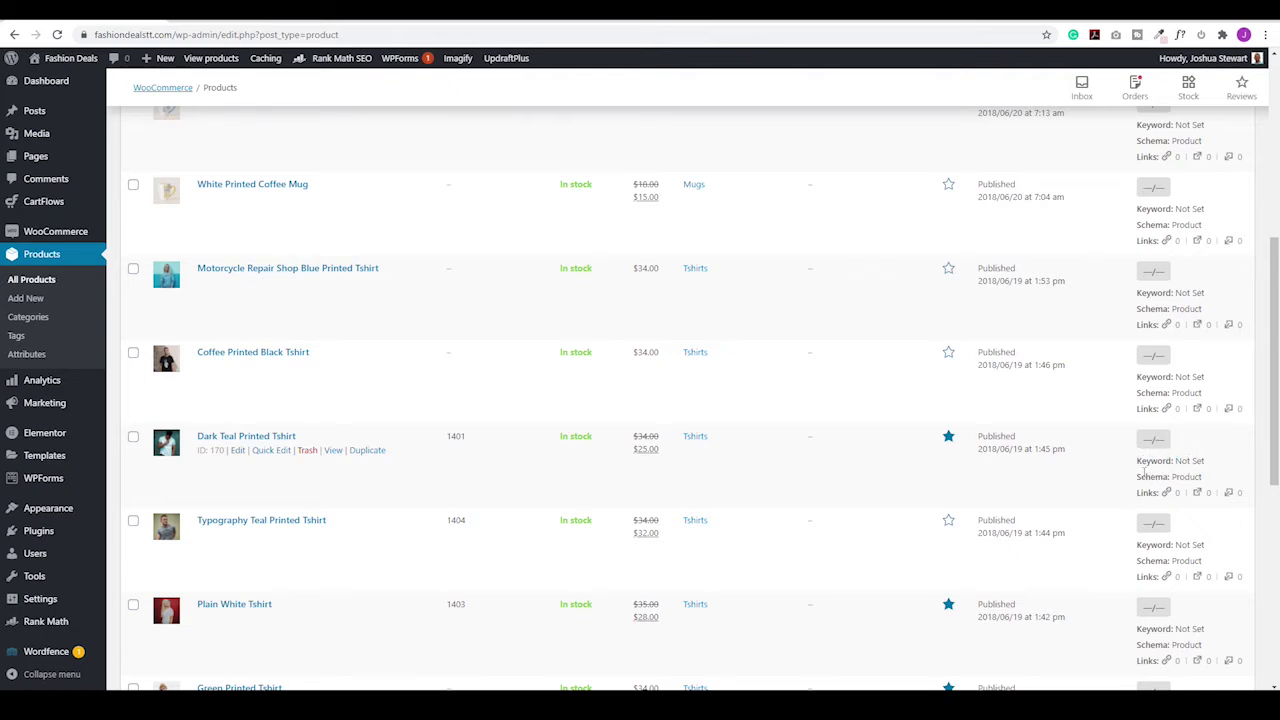
click(238, 451)
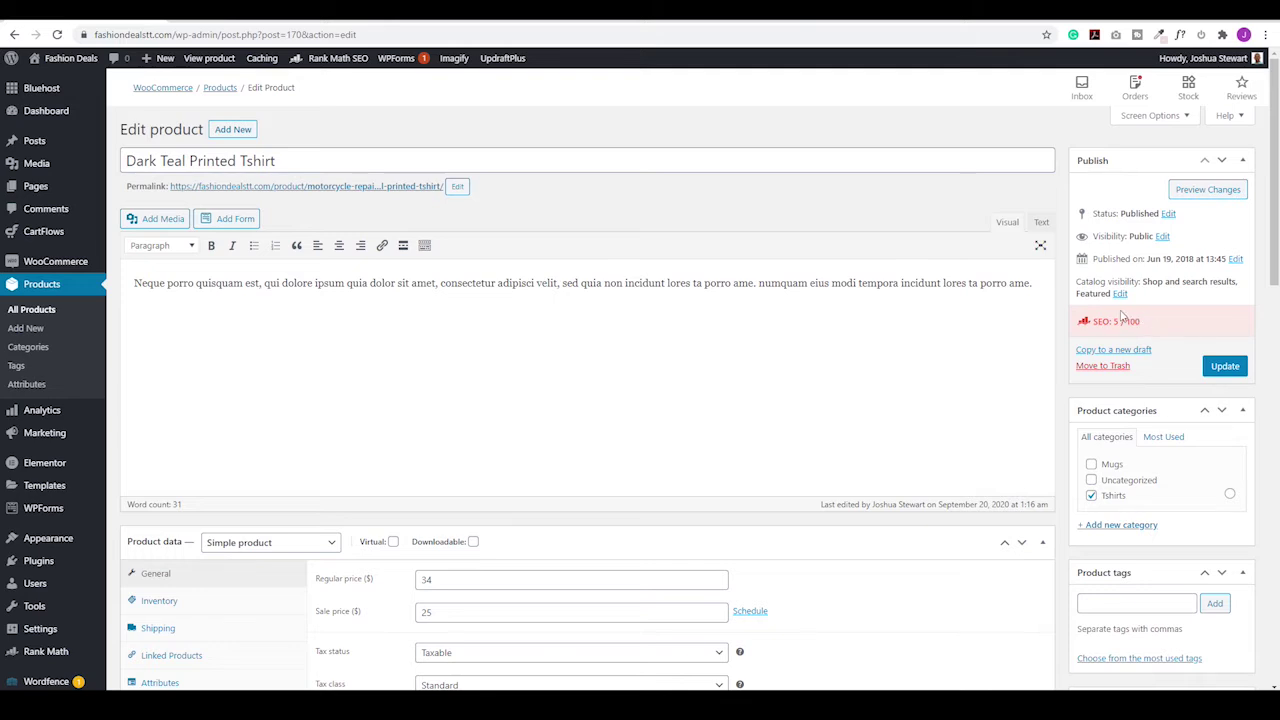
- Add "Printed Tshirt" as the product's Rank Math focus keyword
scroll(716, 460, down, 5)
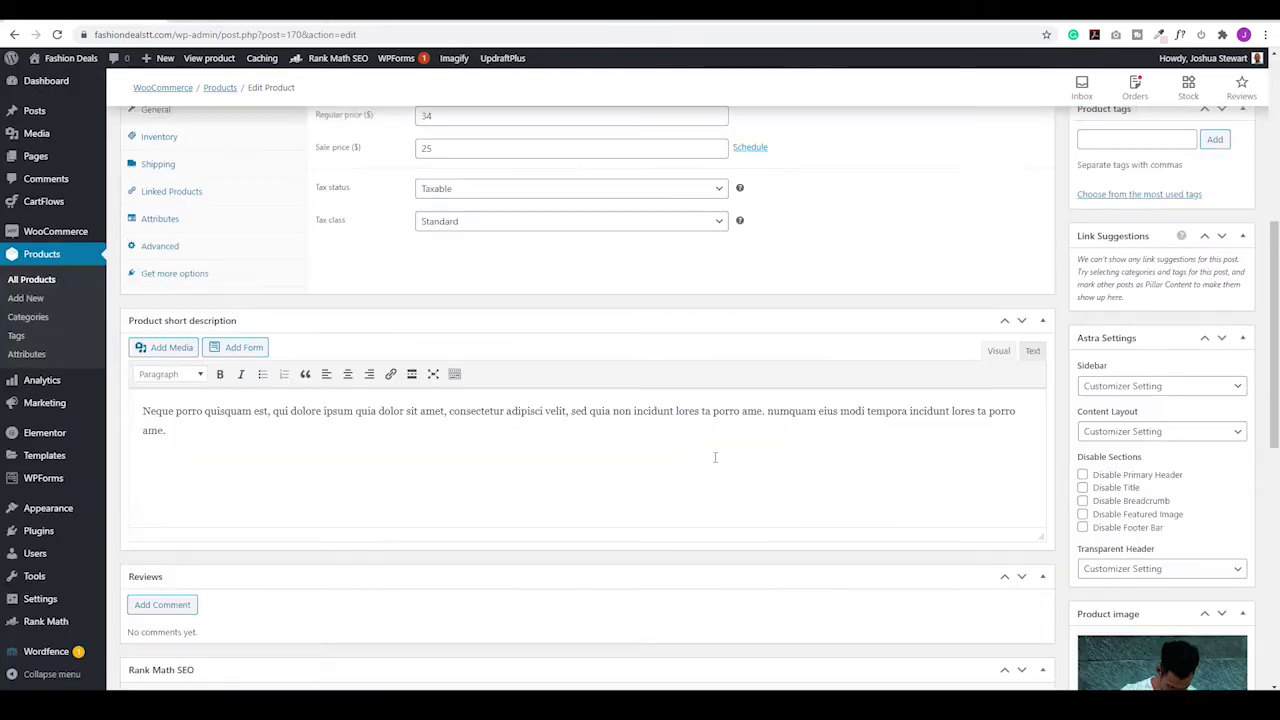
scroll(715, 460, down, 4)
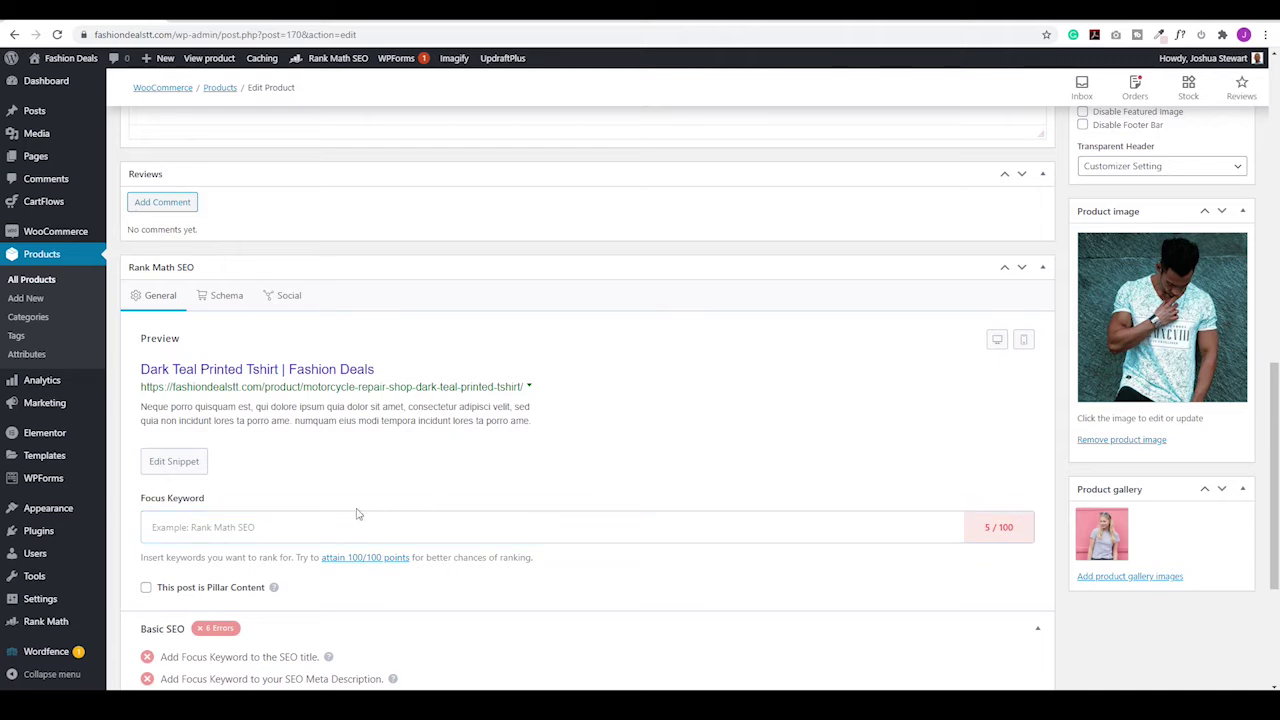
click(248, 521)
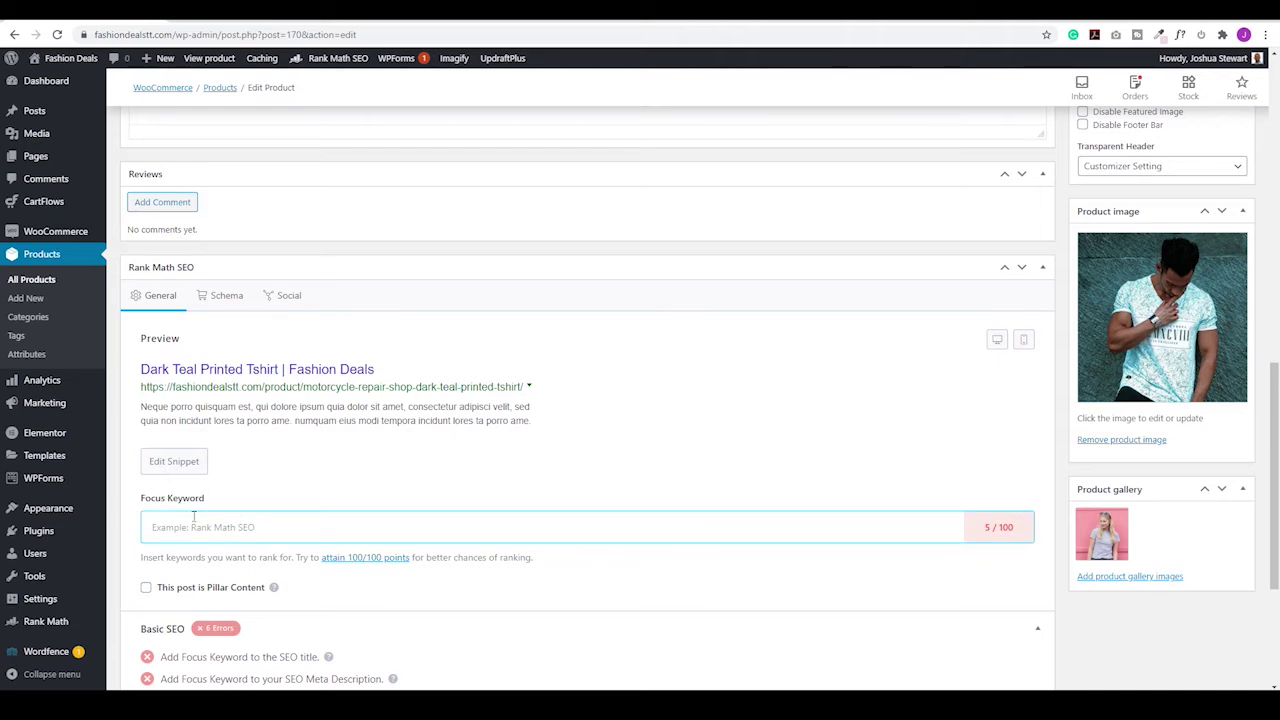
click(252, 517)
text(P)
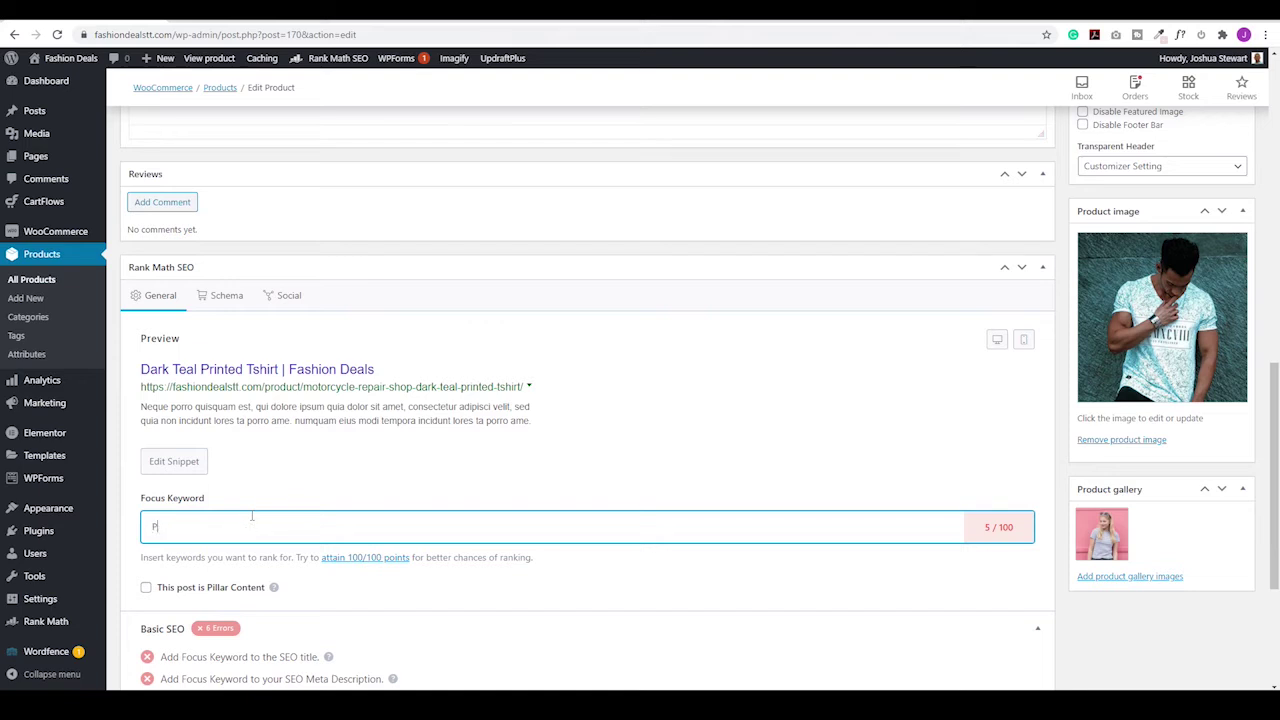
text(rinted Tshirt)
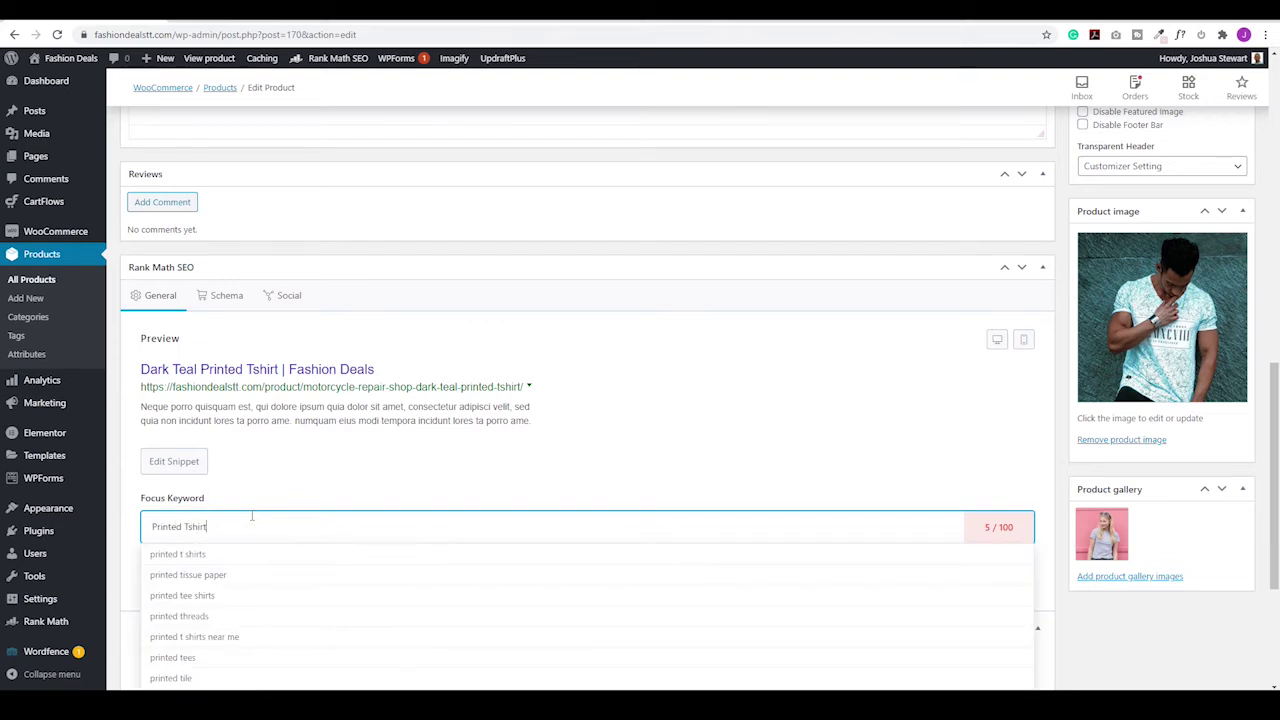
key(Return)
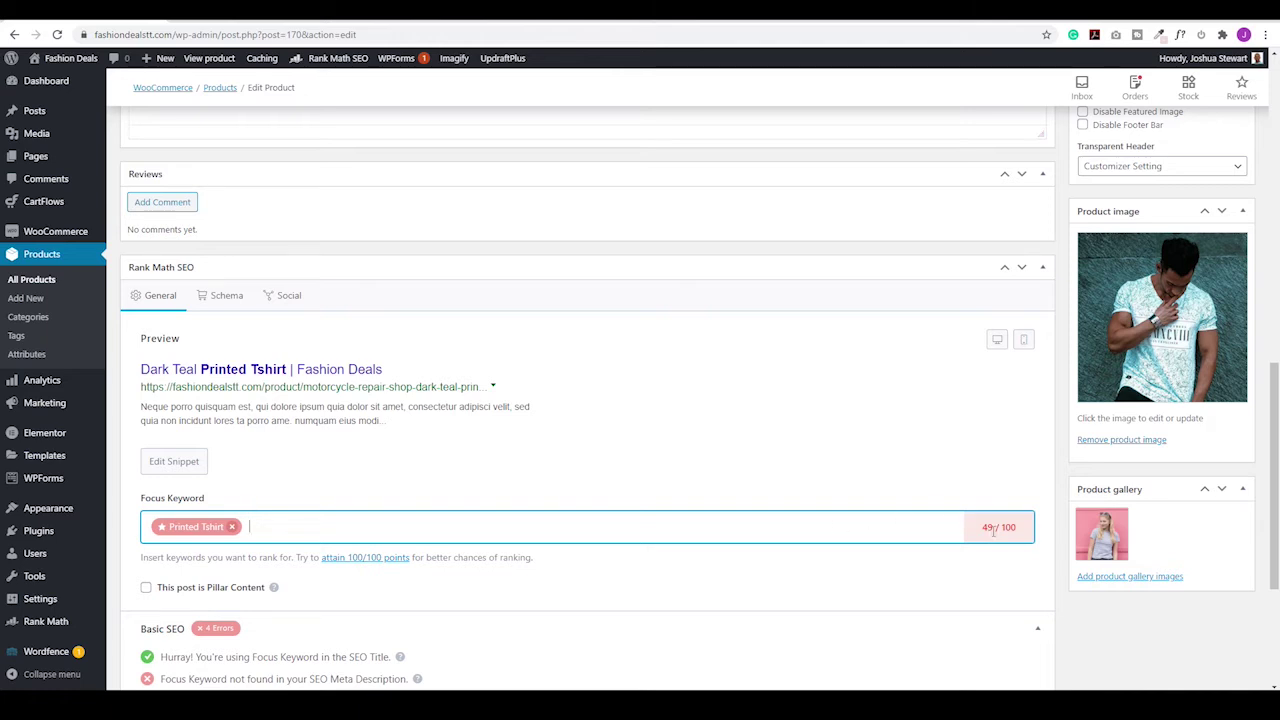
- Review the product's Basic SEO checks and open its search snippet editor with the title, permalink and description fields
scroll(723, 529, down, 2)
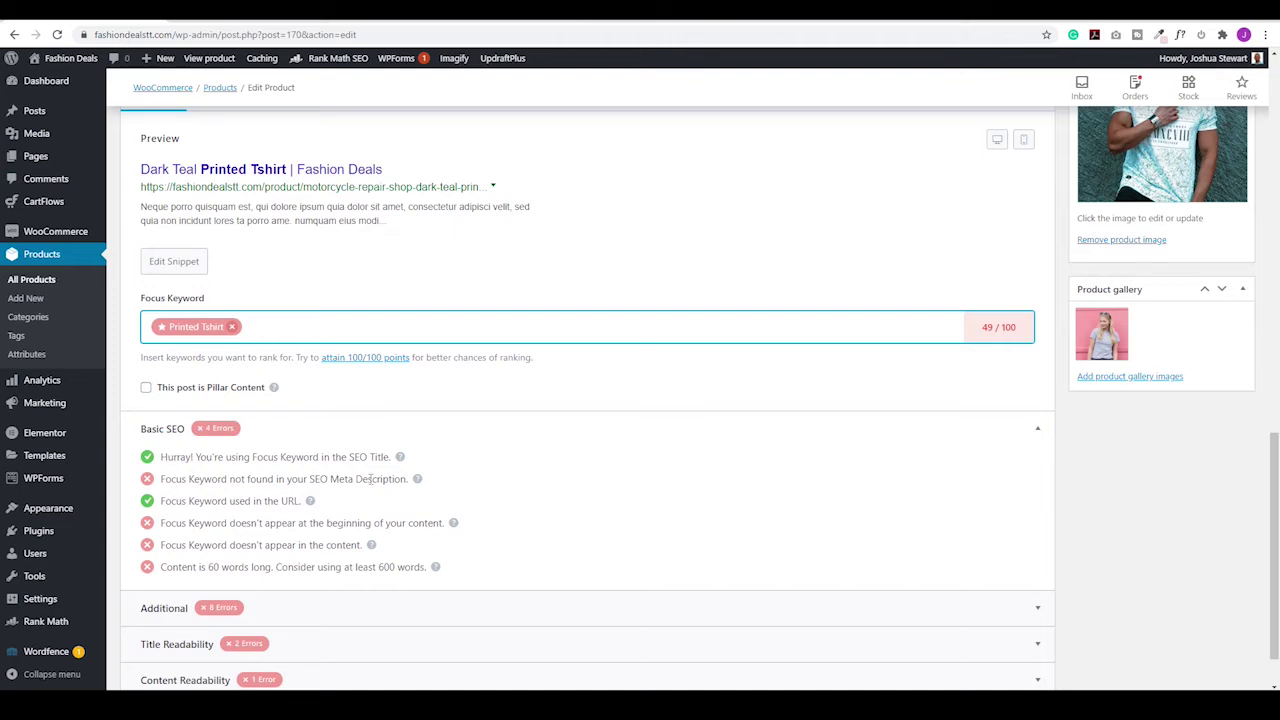
scroll(476, 488, up, 1)
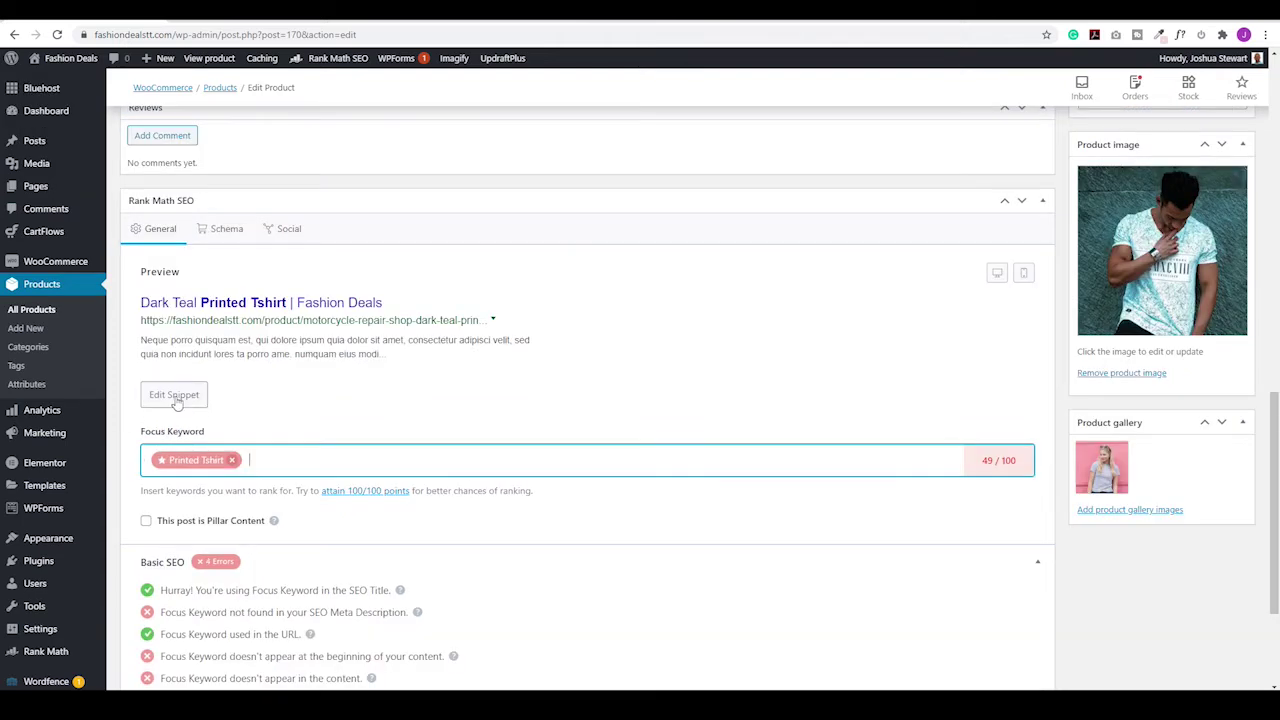
click(174, 396)
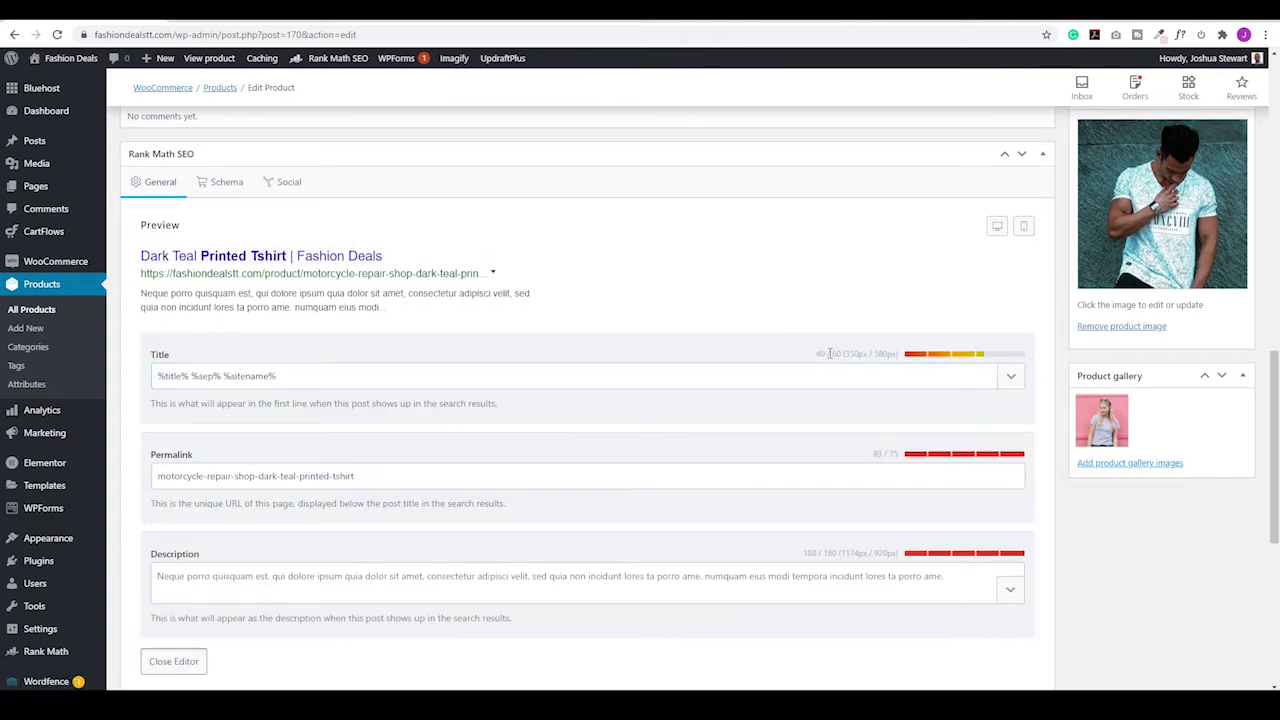
scroll(826, 354, down, 1)
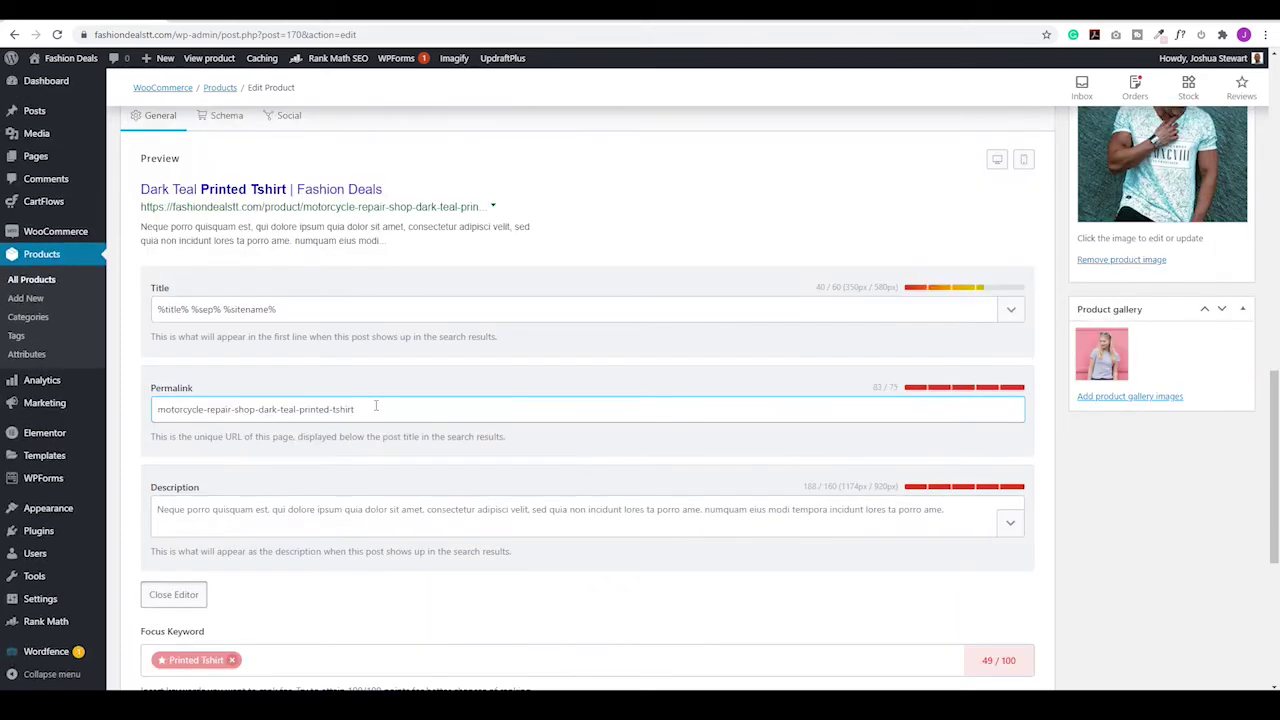
click(194, 405)
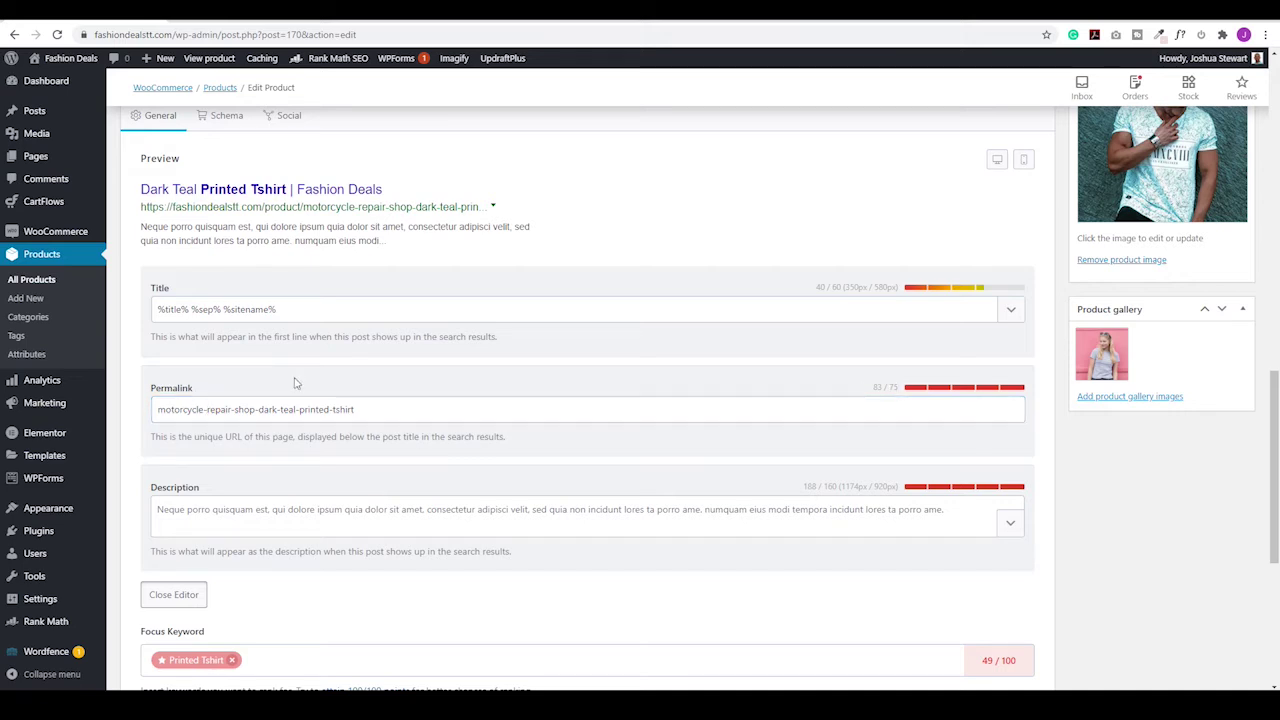
- Remove "motorcycle-" from the start of the product's permalink in the snippet editor
drag(206, 410, 139, 416)
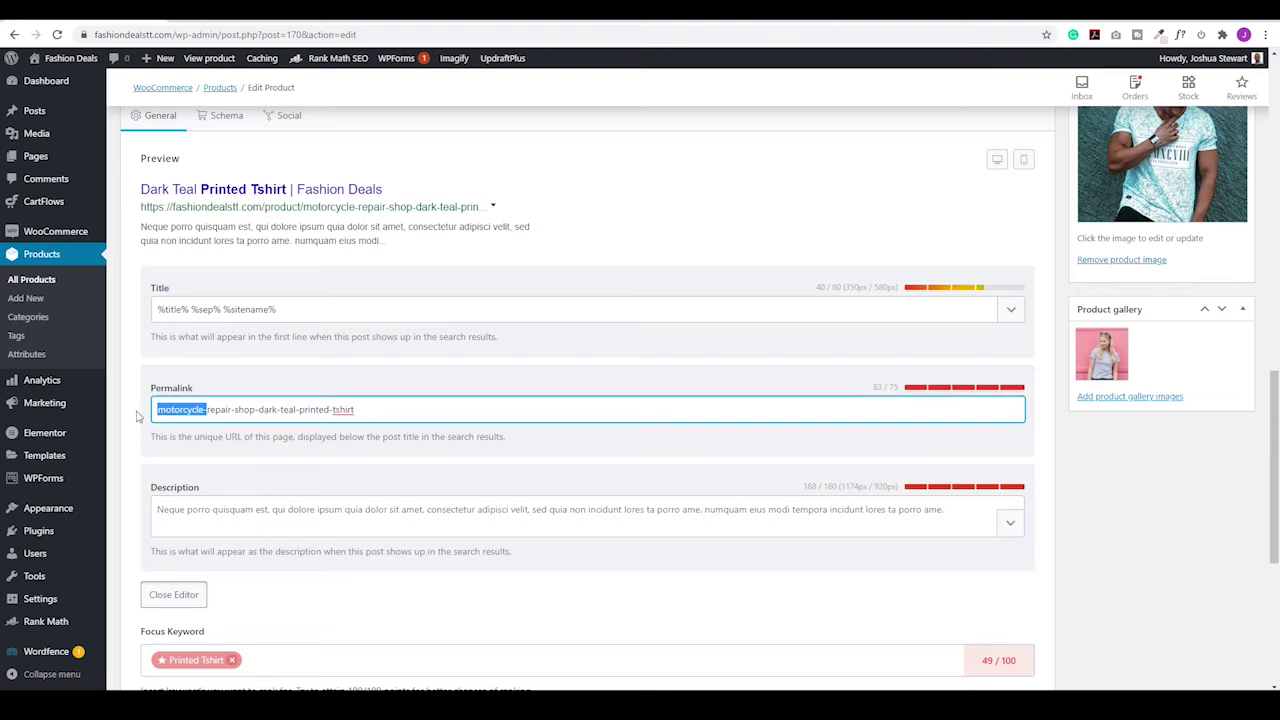
key(BackSpace)
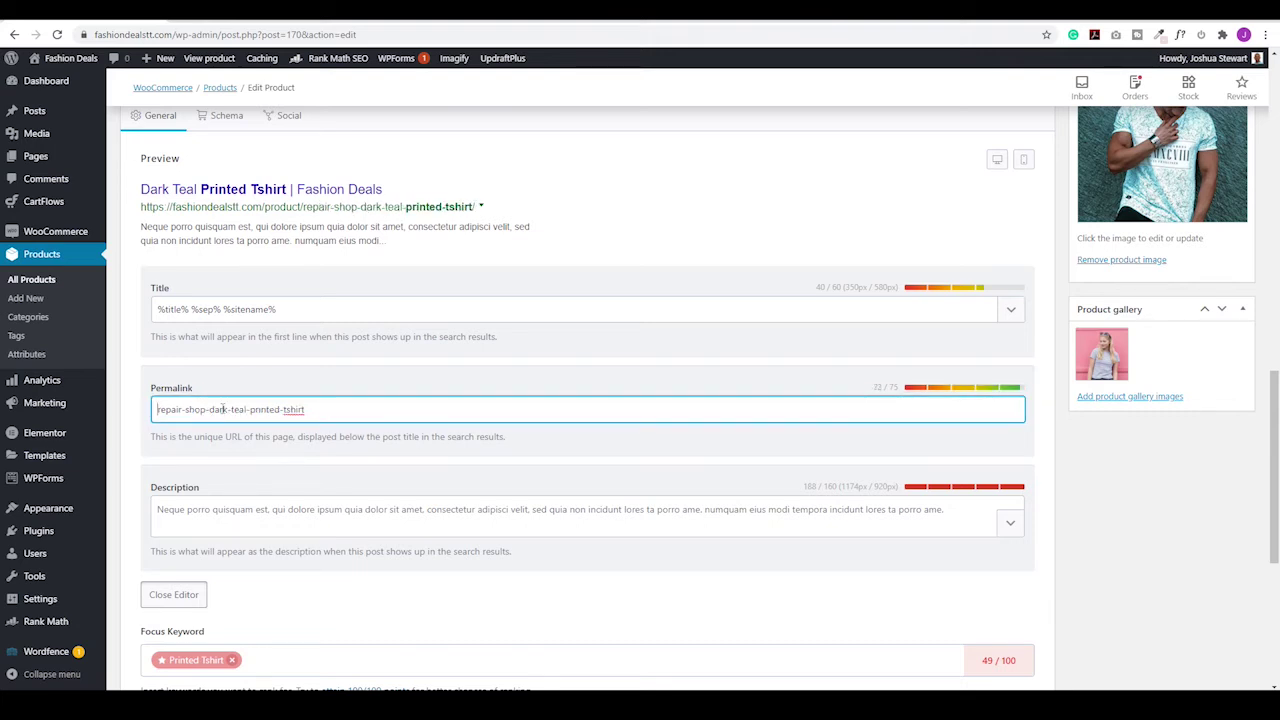
- Replace the meta description with "Printed Tshirt that is able to be washed in cold and hot water" plus a sentence about casual outings and nights out with friends
click(262, 516)
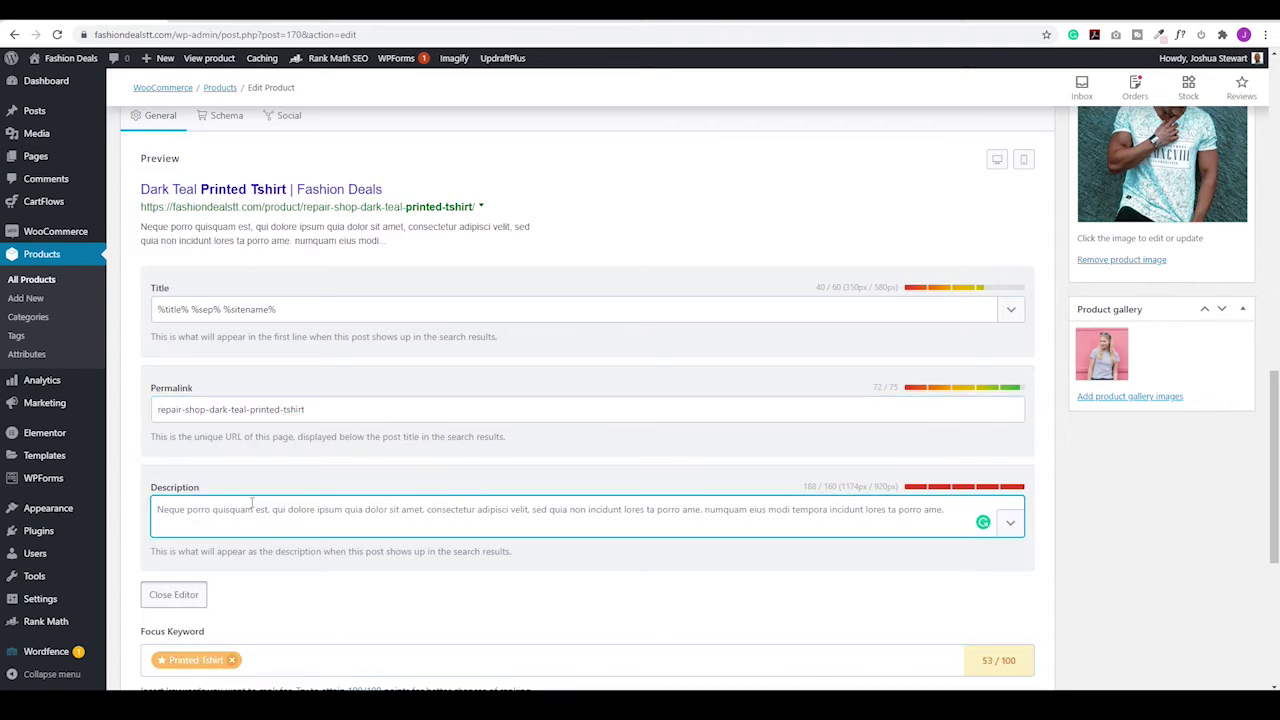
text(Quality Dar)
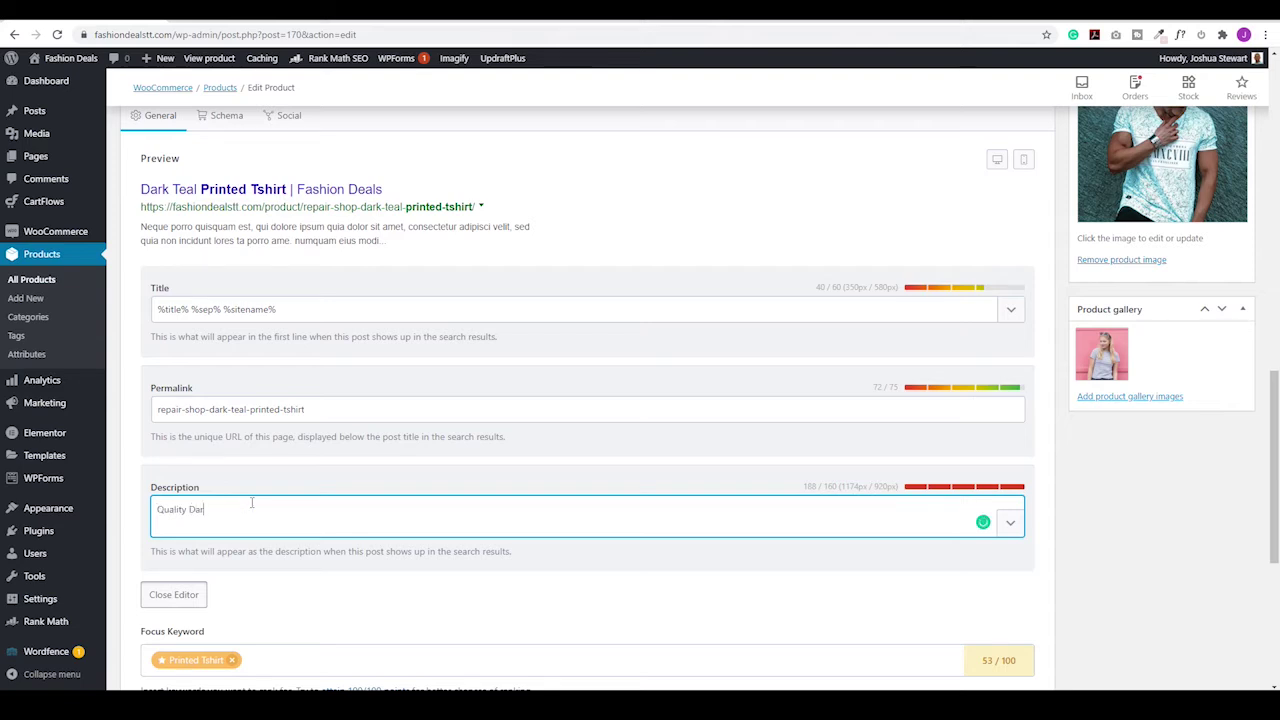
text(l Teal Printed T-)
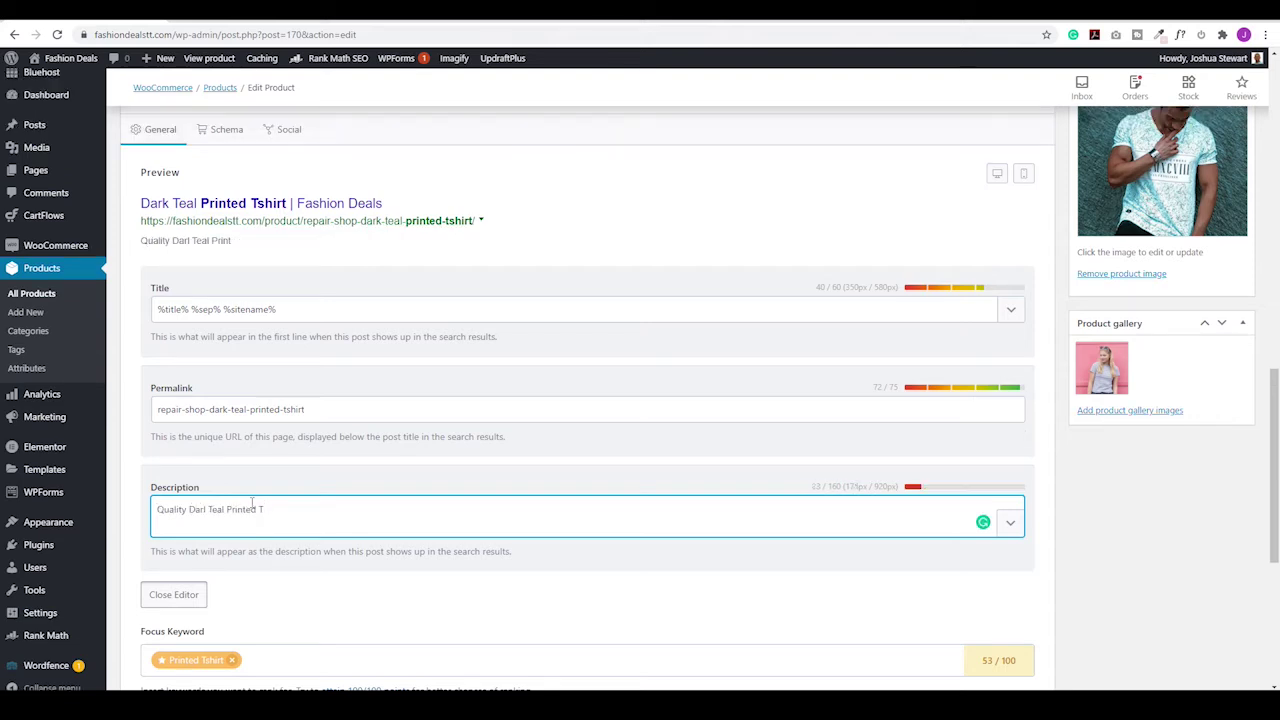
text(shirt that is able to be washed in cold and hot water. Excellent to be worn at a casual outing and a night out with friends)
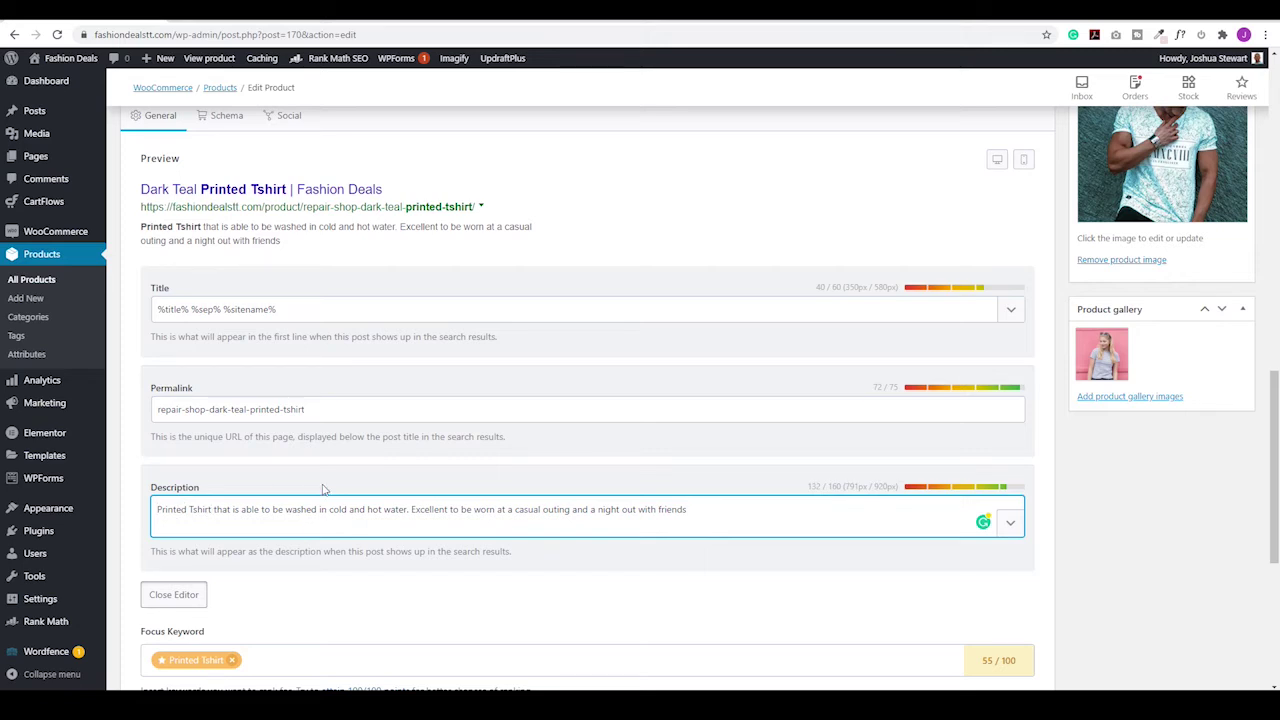
- Insert the focus keyword "Printed Tshirt" at the very beginning of the product's main description content
scroll(414, 411, down, 2)
scroll(429, 397, down, 1)
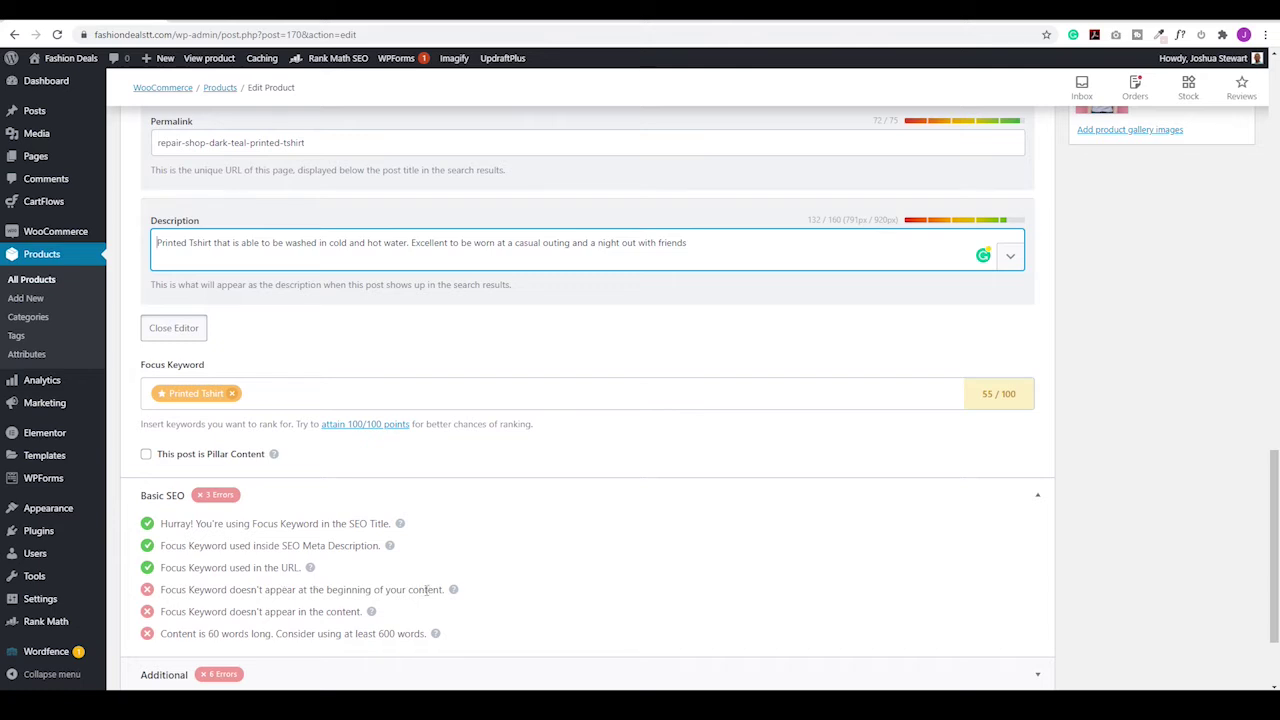
scroll(429, 590, up, 15)
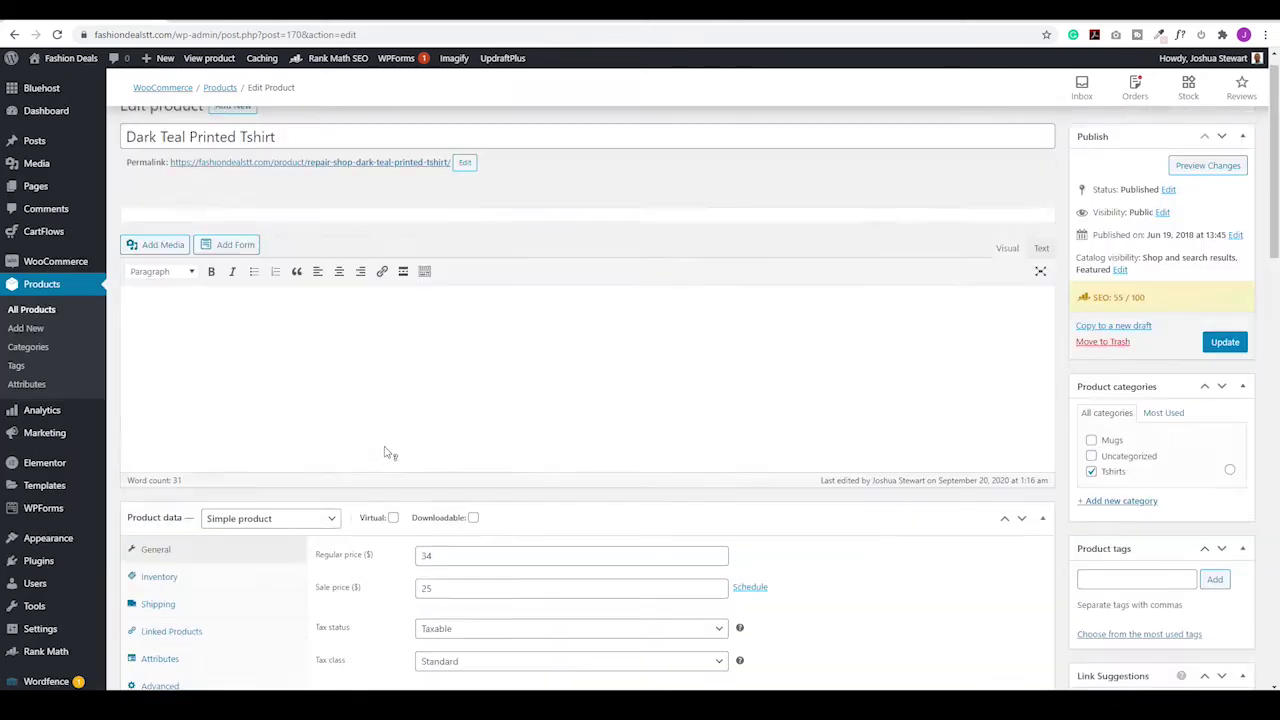
mouse_move(77, 265)
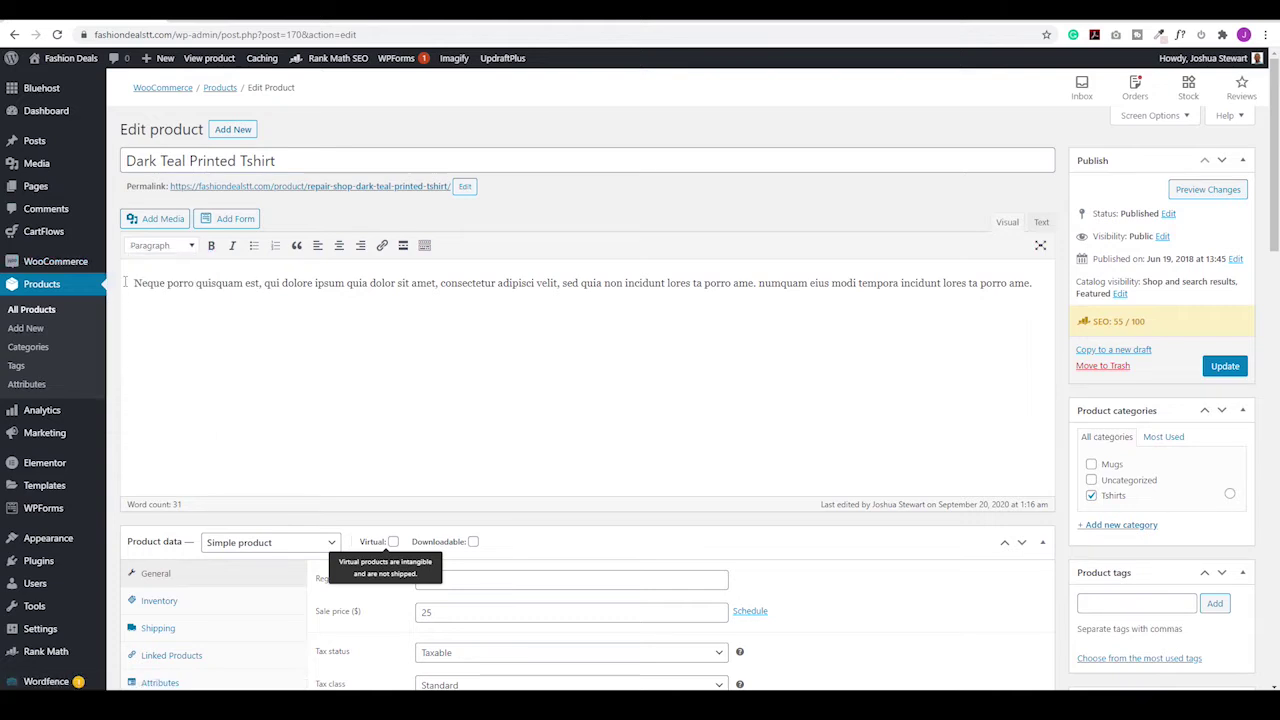
click(136, 285)
text(Print)
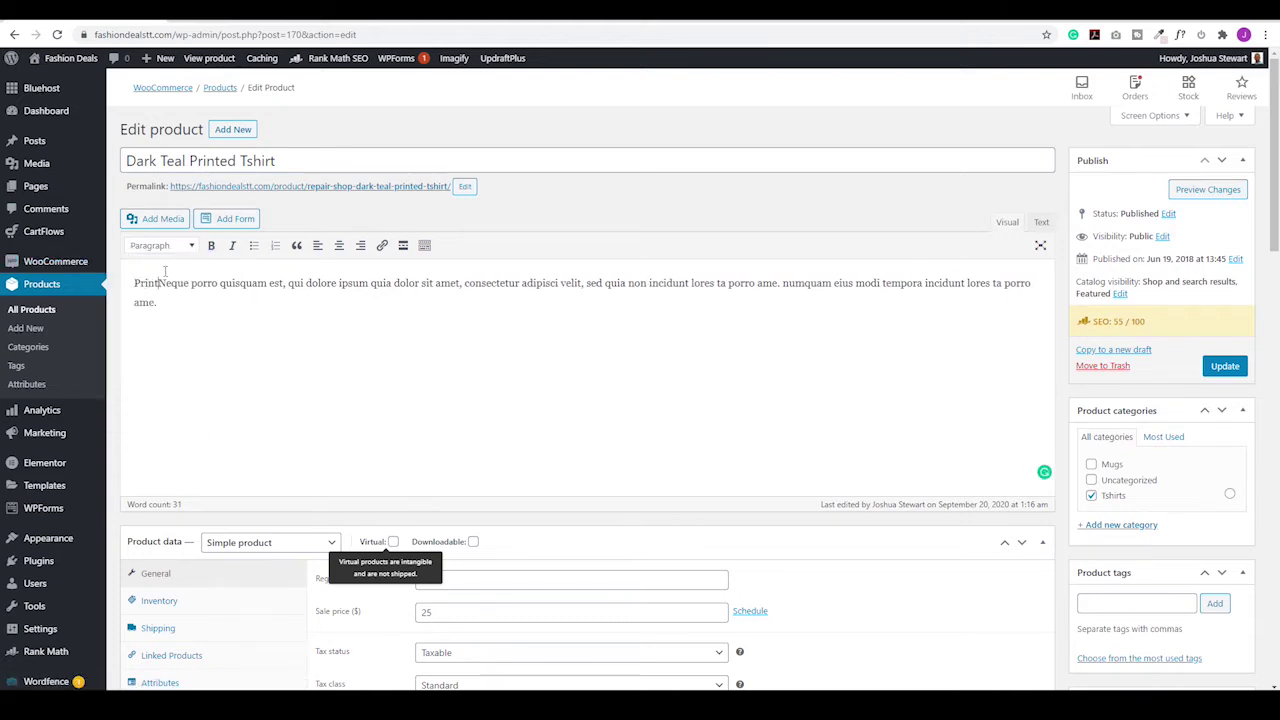
text(ed Tshirt)
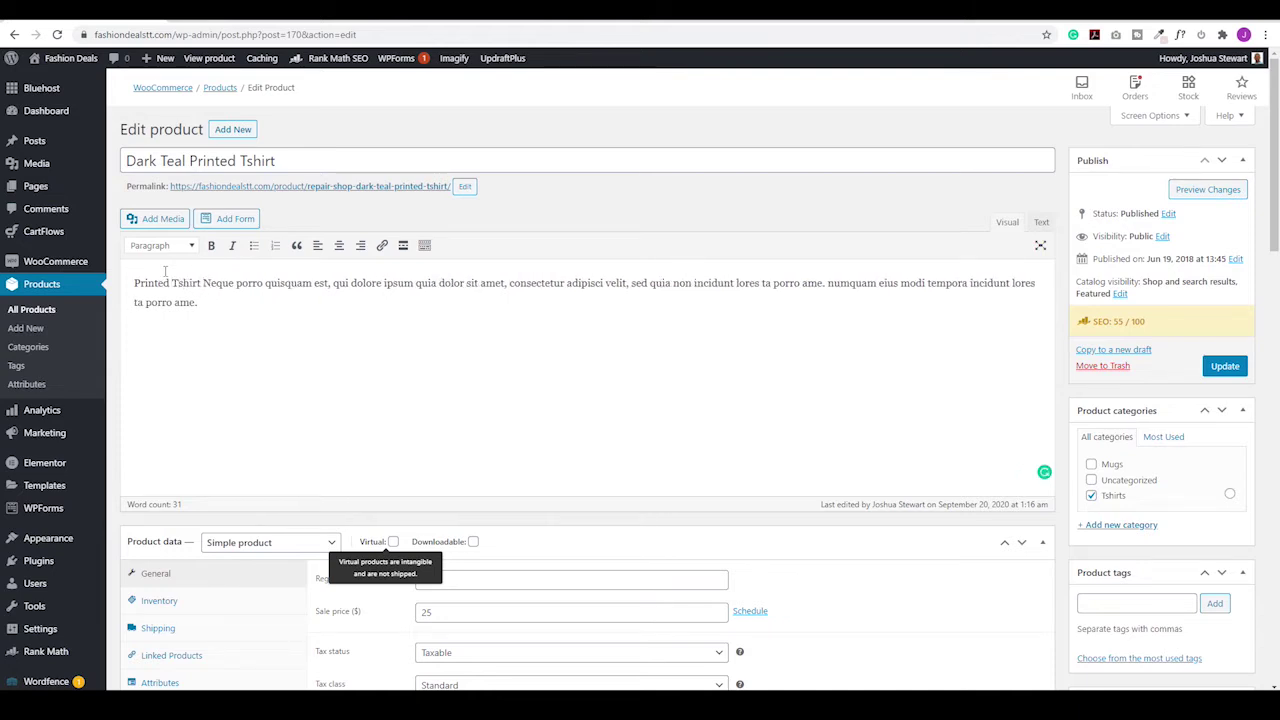
- Review the product's Basic SEO and Additional checks and update the product
scroll(255, 320, down, 10)
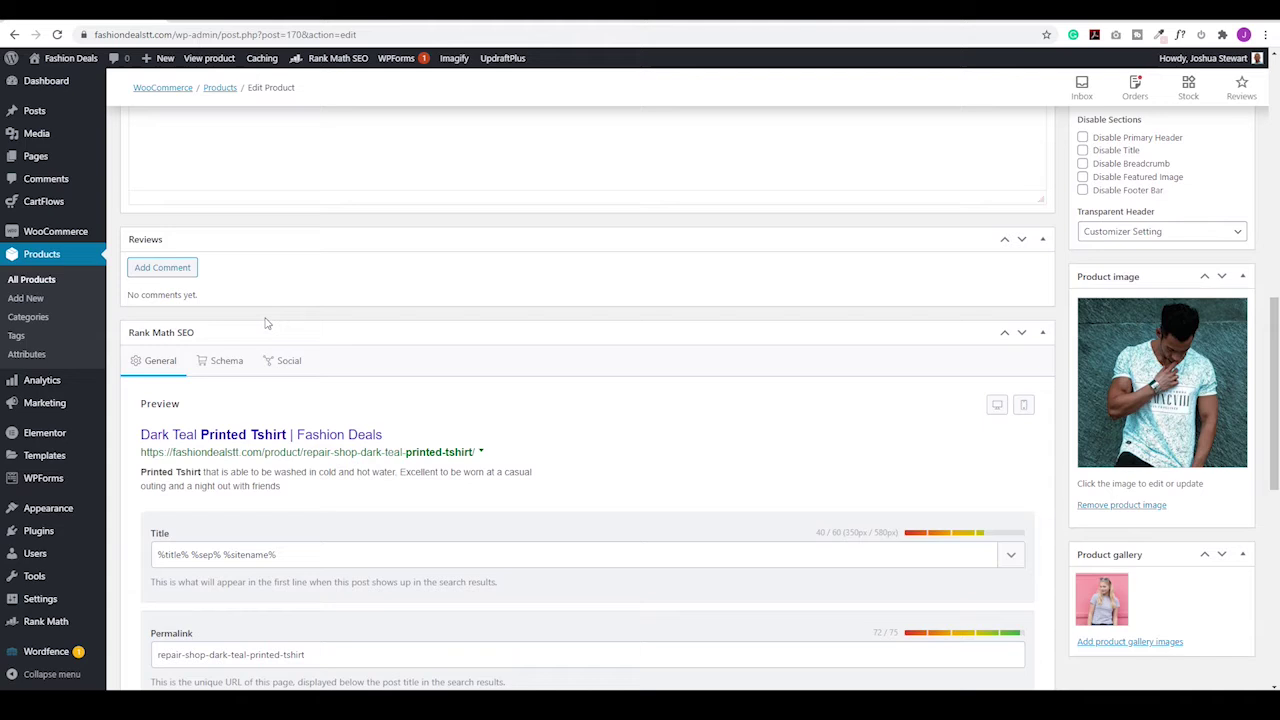
scroll(267, 323, down, 6)
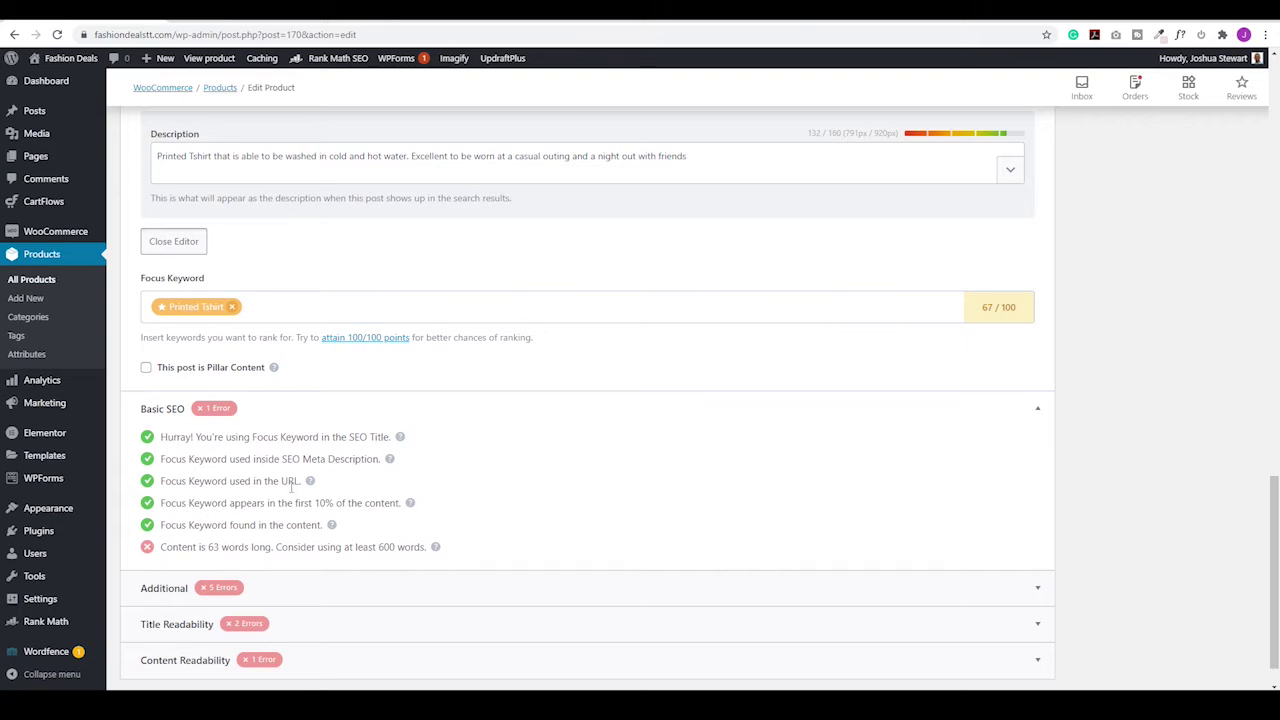
scroll(291, 486, down, 1)
click(285, 548)
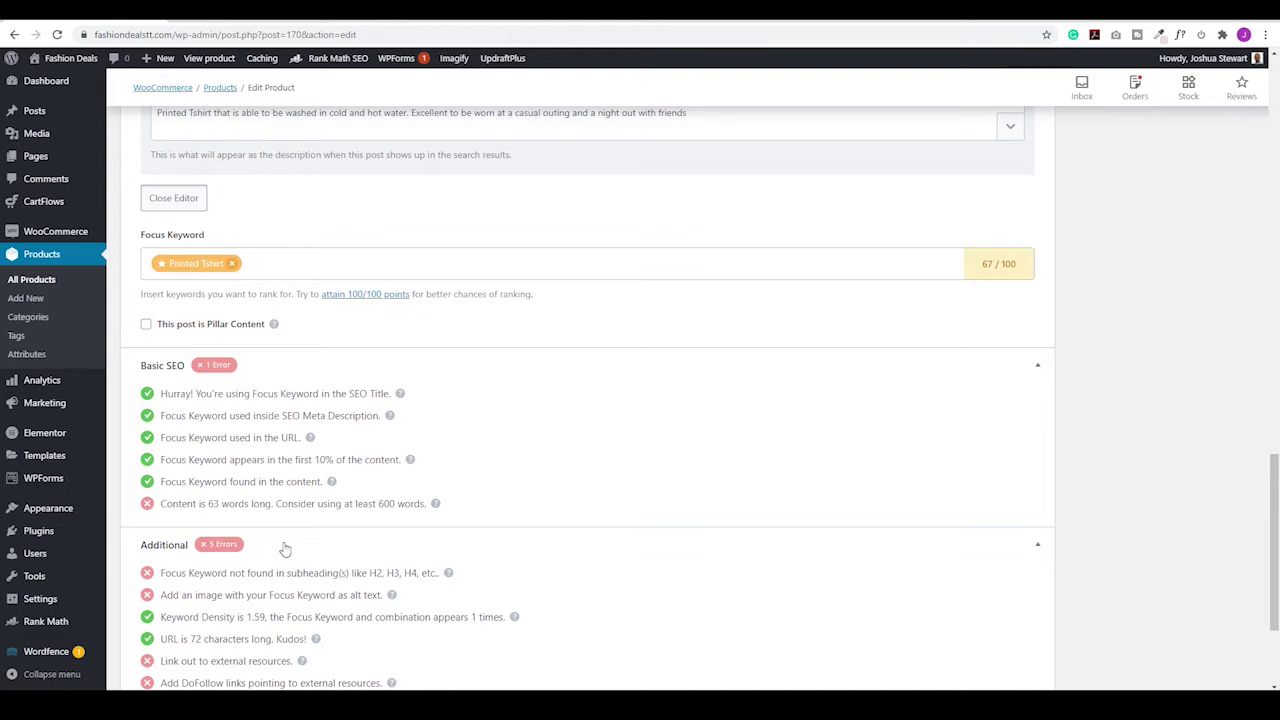
scroll(346, 531, down, 3)
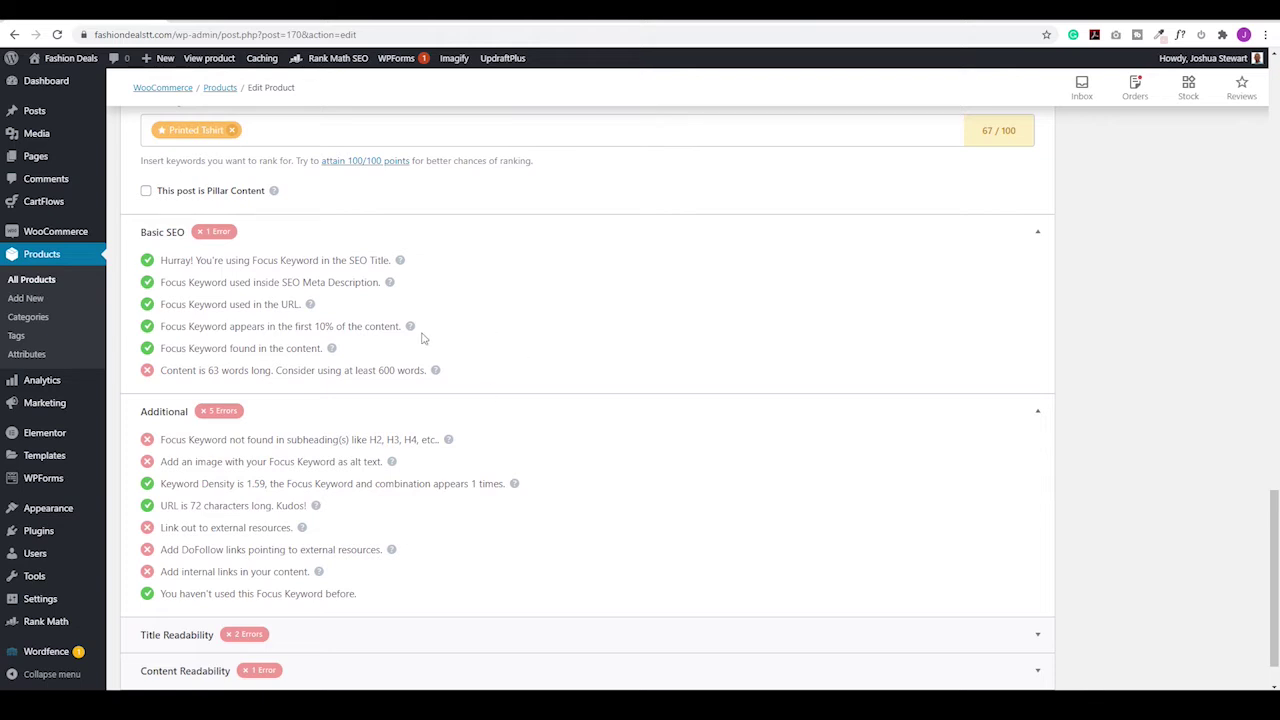
mouse_move(437, 370)
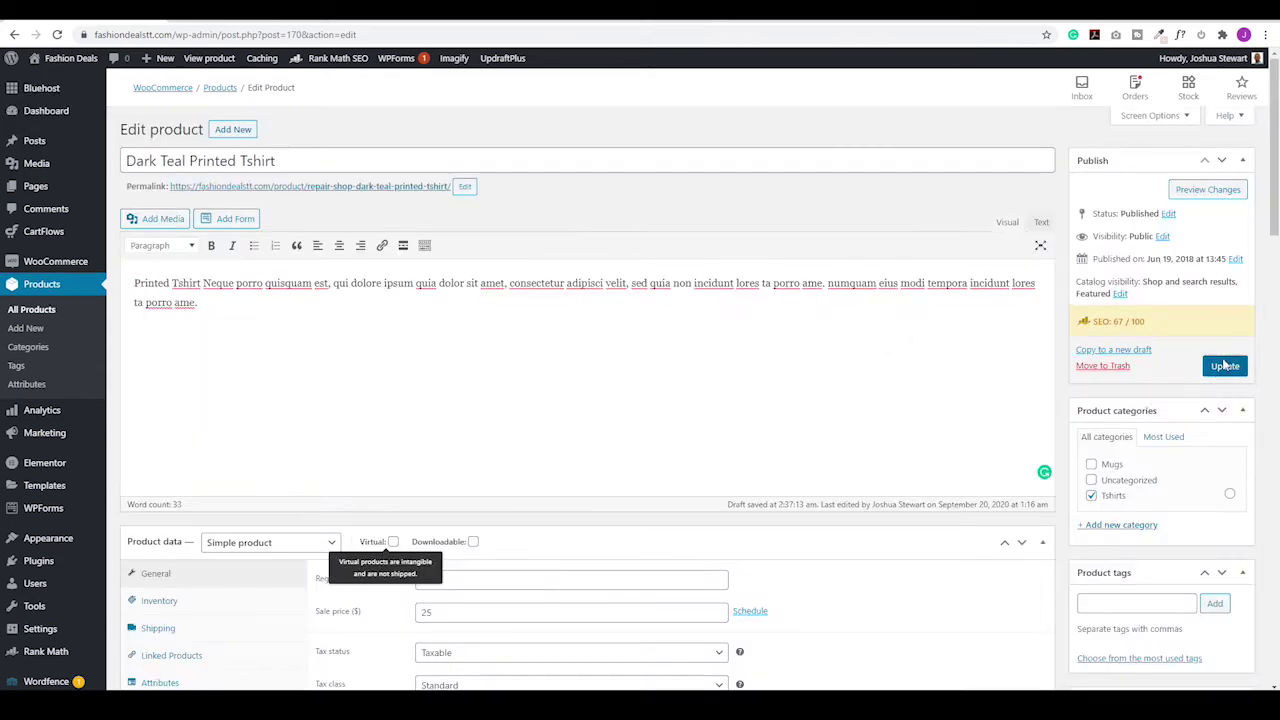
click(1224, 366)
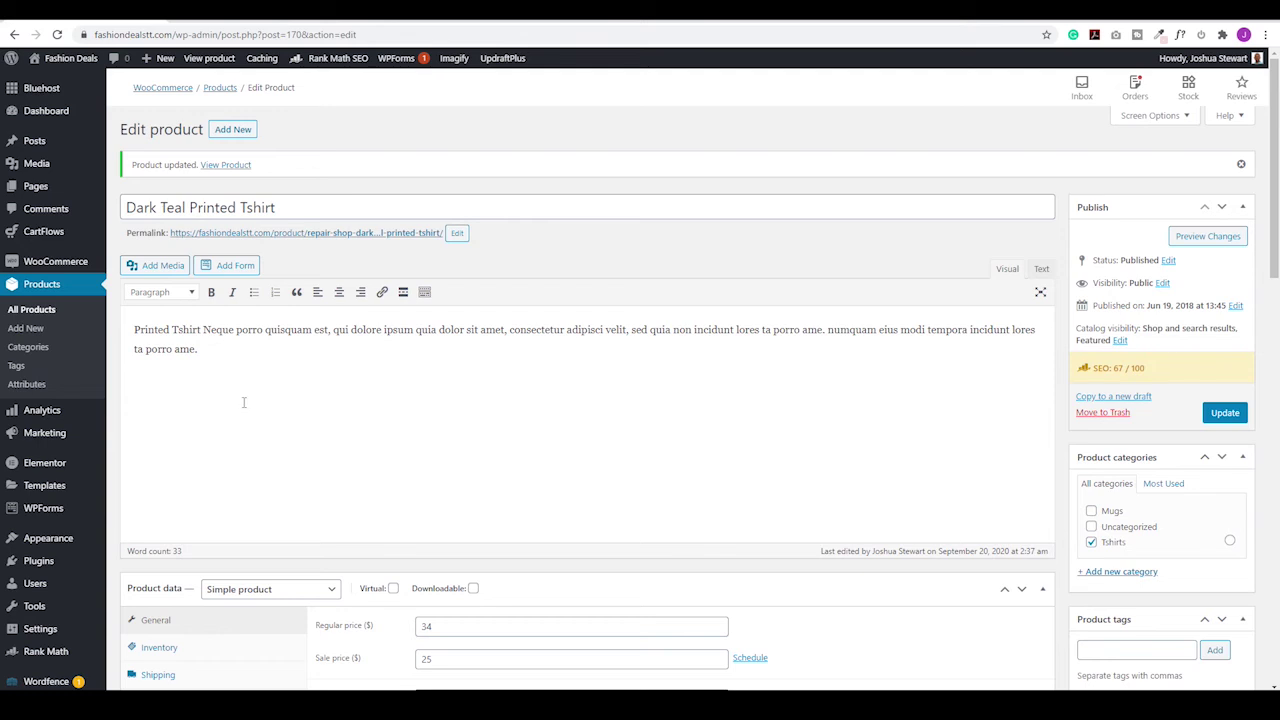
- Upload the Astra addon 2.6.4 zip as a new plugin, install it and activate it
mouse_move(40, 562)
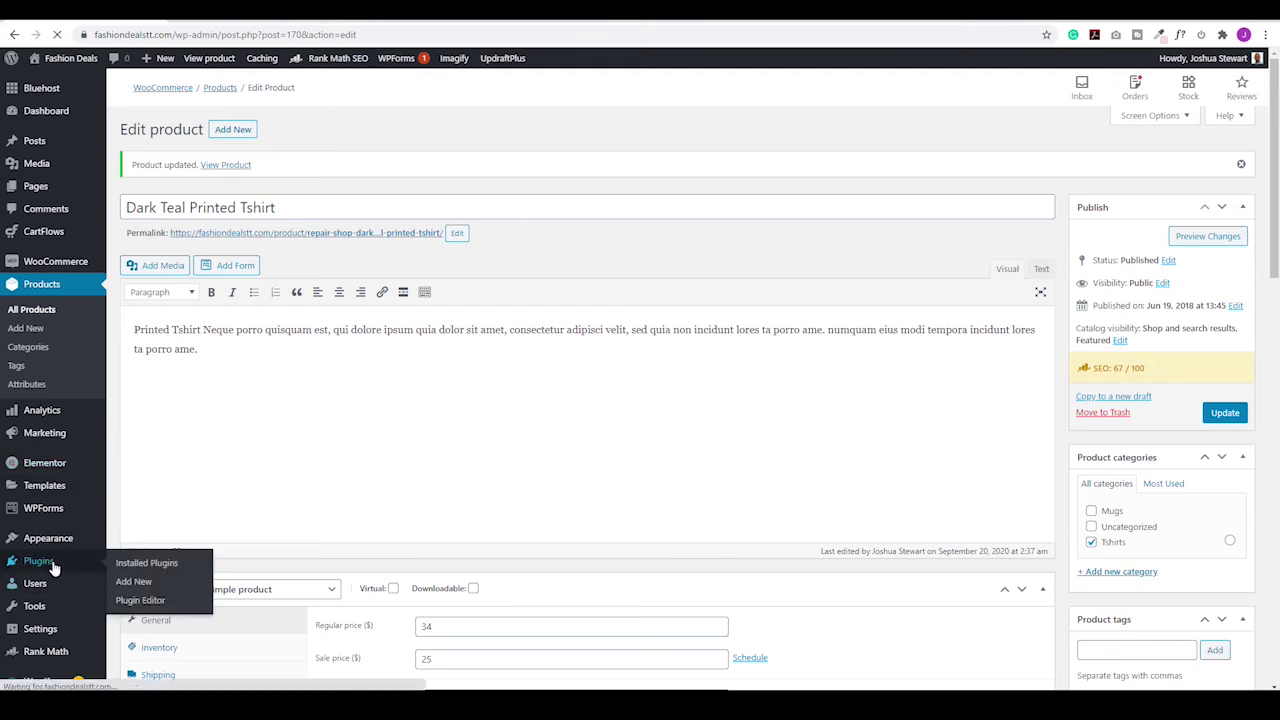
click(153, 587)
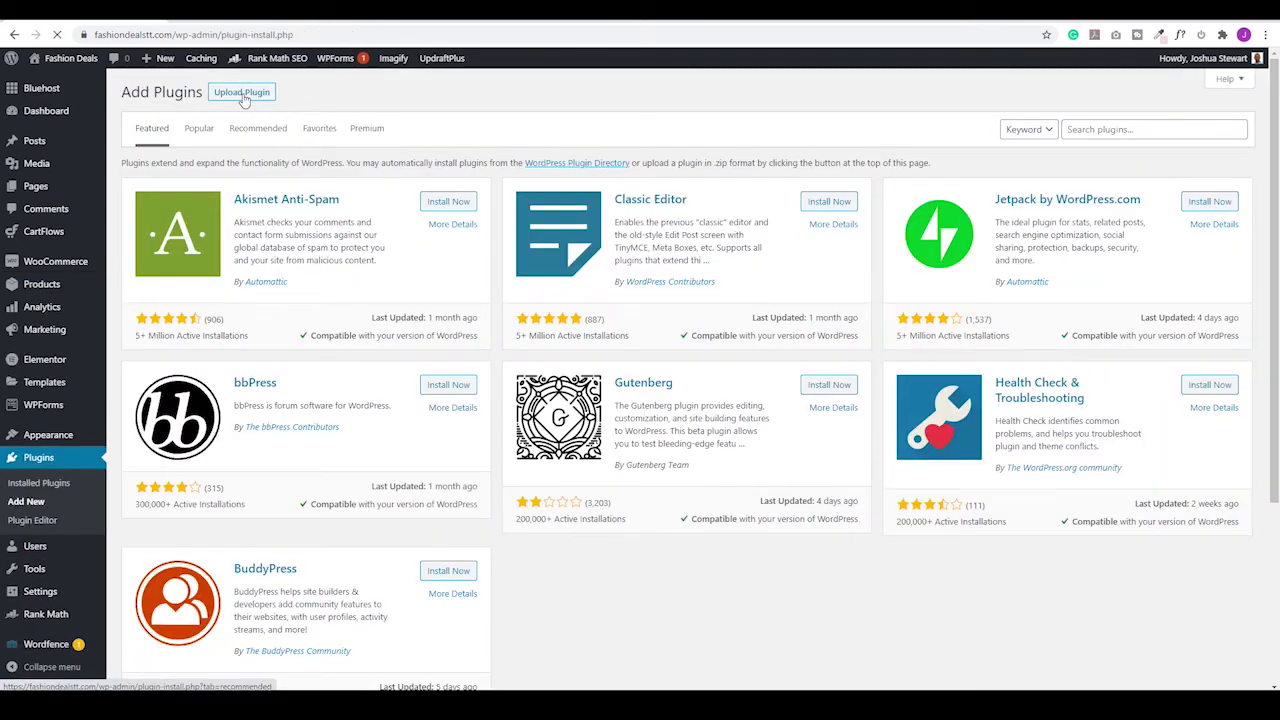
click(241, 92)
click(600, 212)
double_click(800, 249)
click(777, 212)
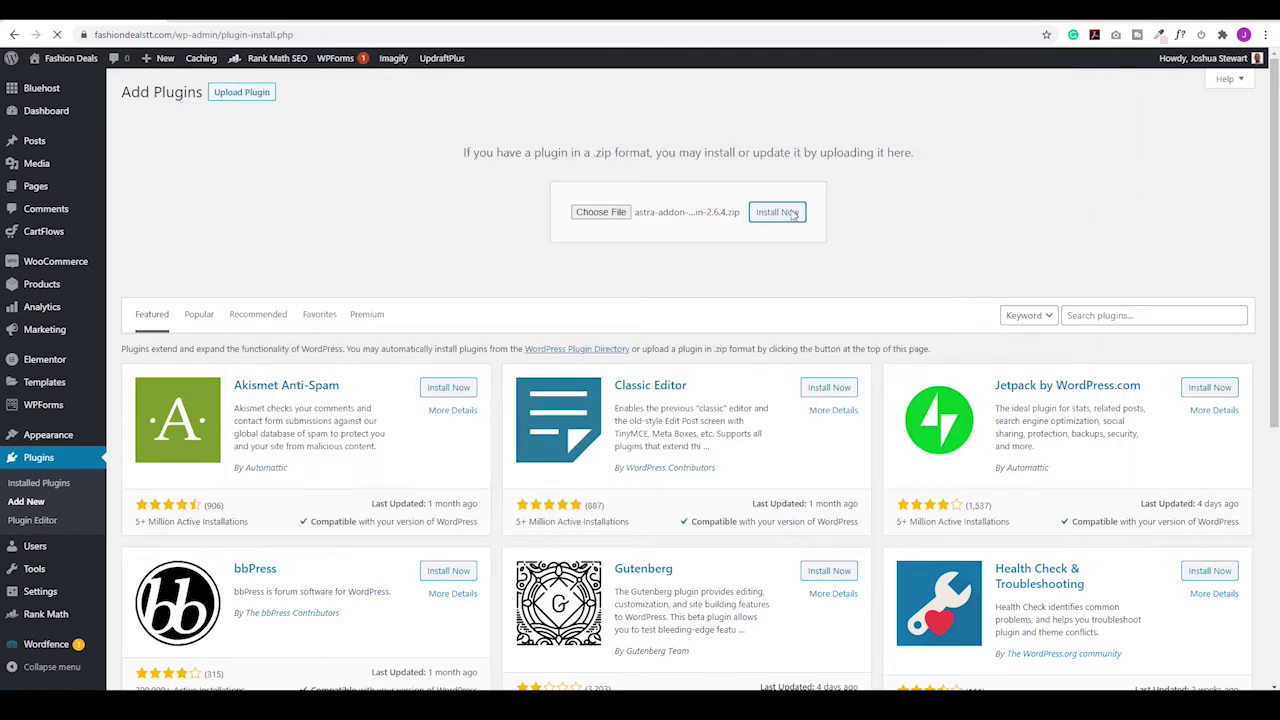
click(158, 207)
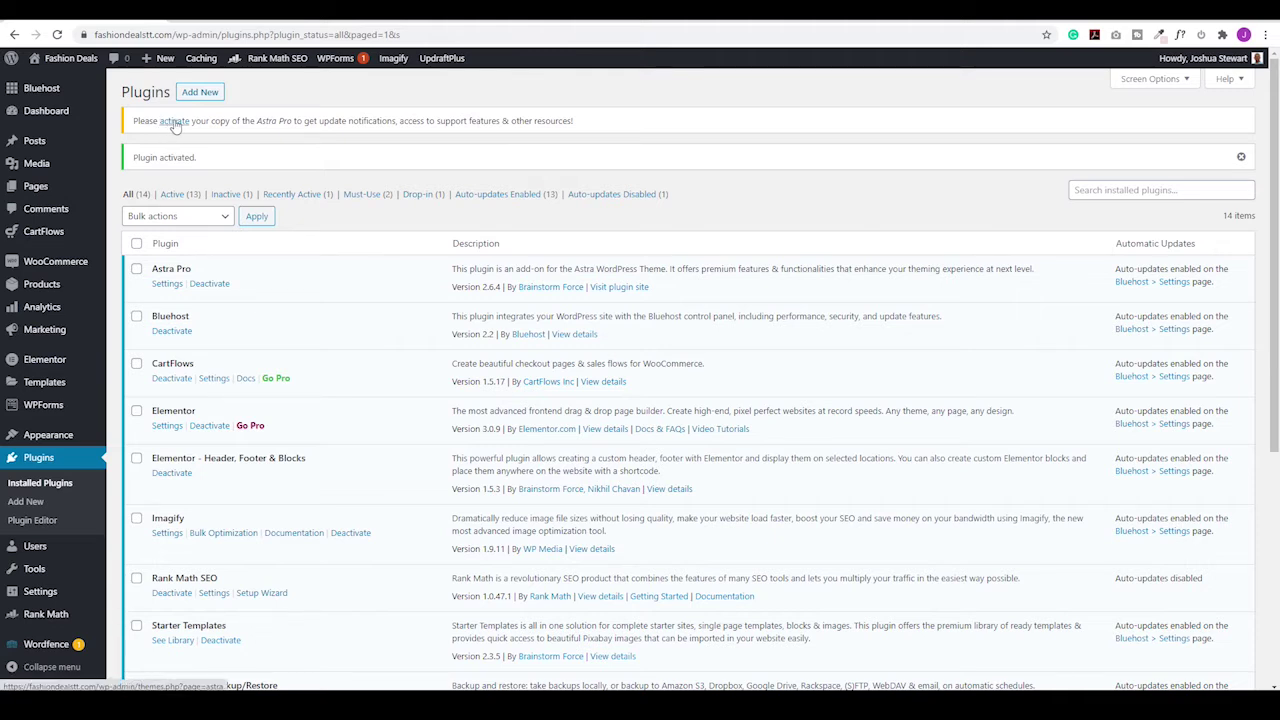
- Open the Astra options from the activation notice and activate Astra Pro with the license key
click(175, 121)
click(877, 211)
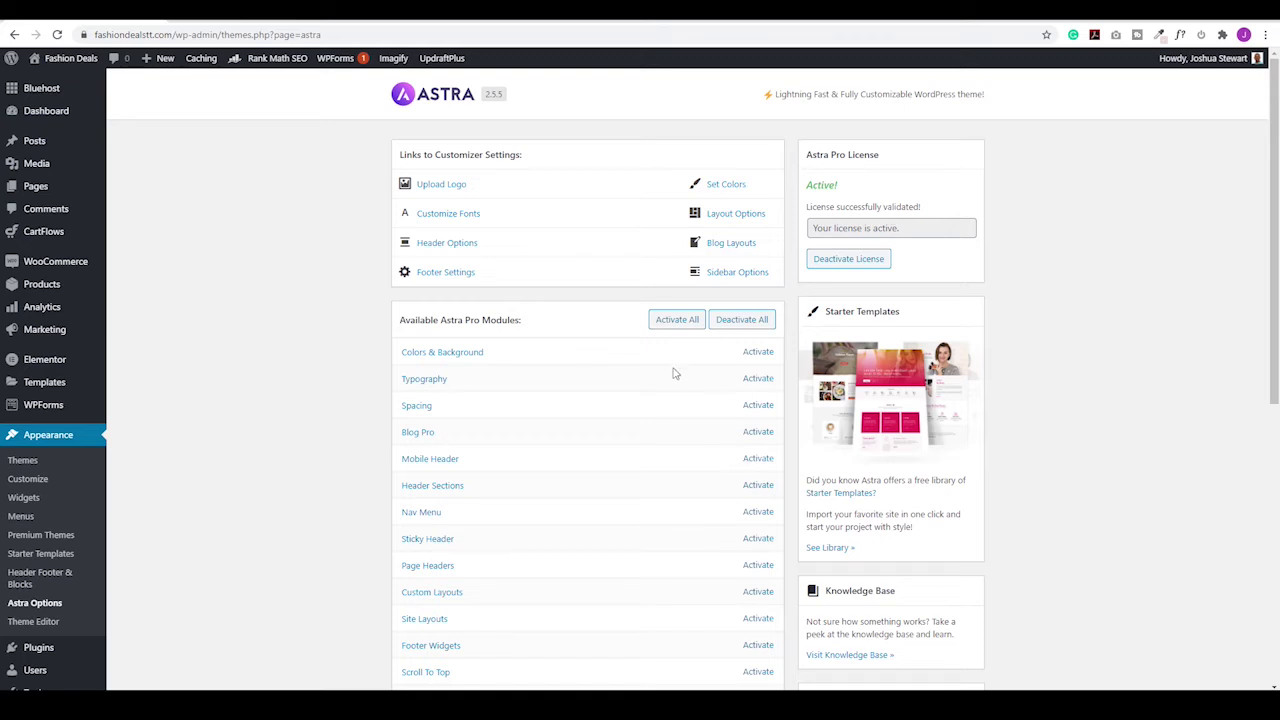
- Activate the Astra Pro modules WooCommerce, Custom Layouts, Mobile Header, Colors & Background, Typography and Header Sections
scroll(753, 266, down, 2)
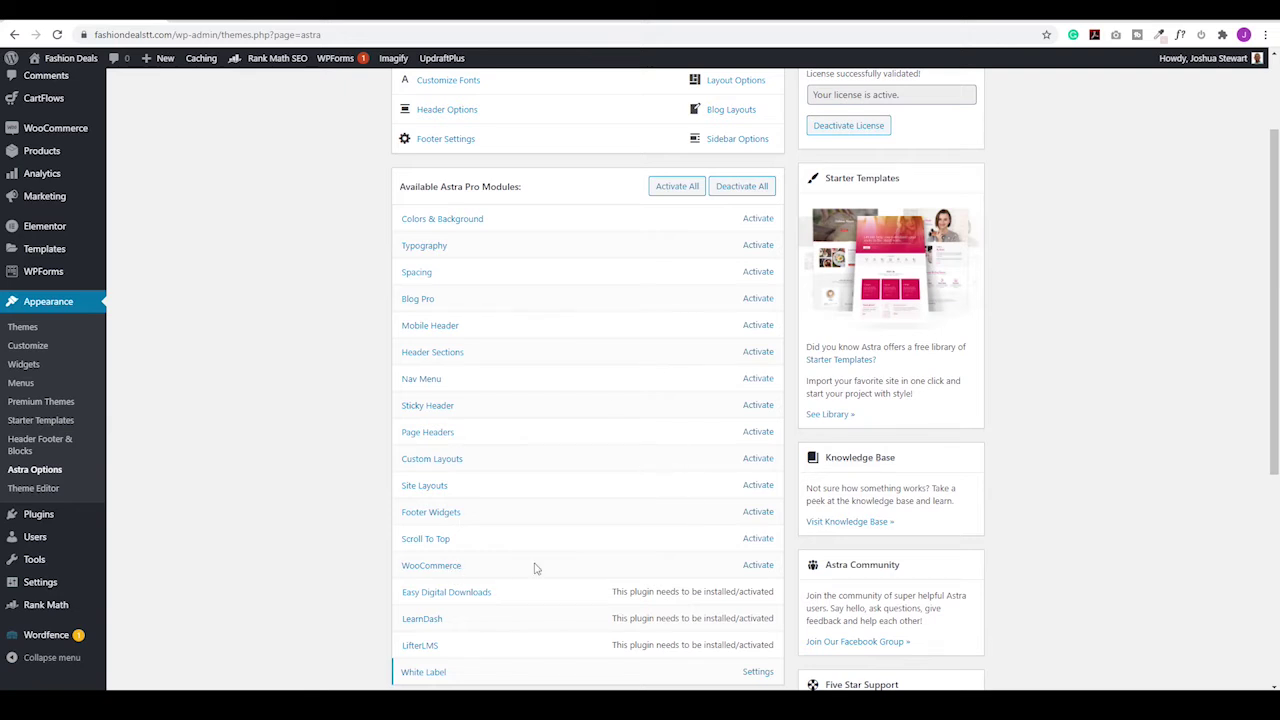
click(757, 567)
click(760, 458)
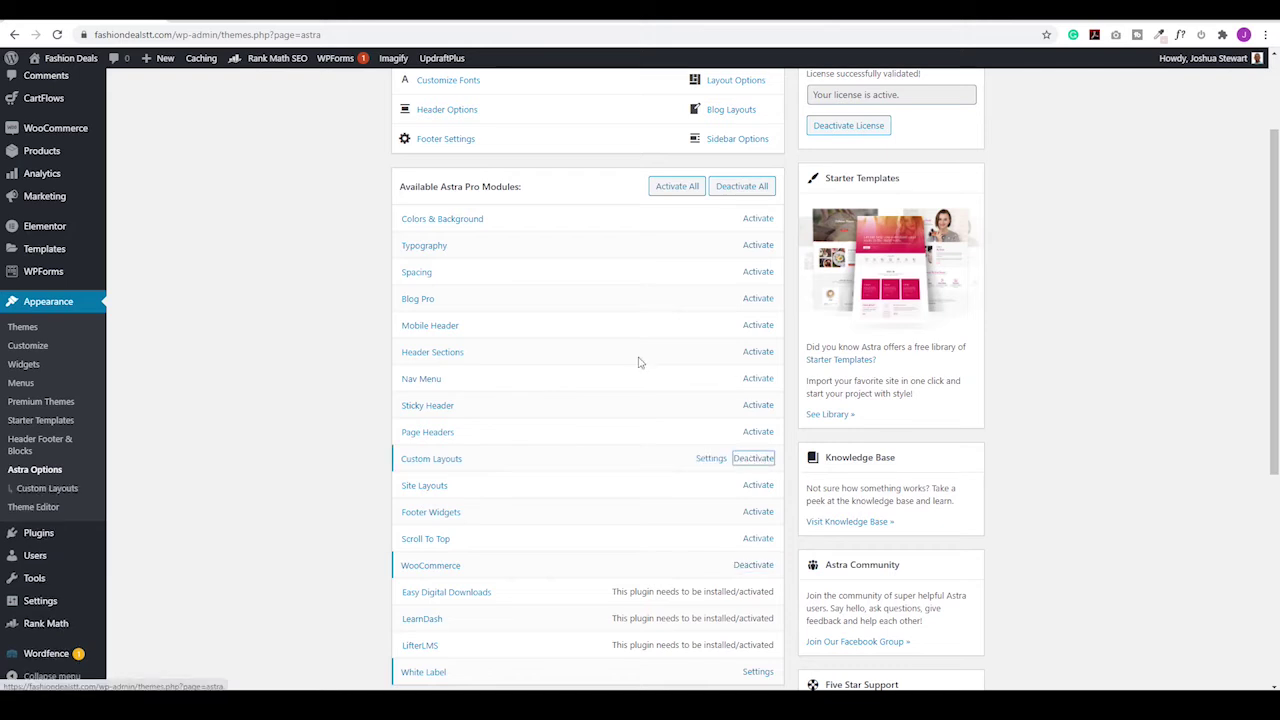
click(758, 325)
click(759, 219)
click(758, 246)
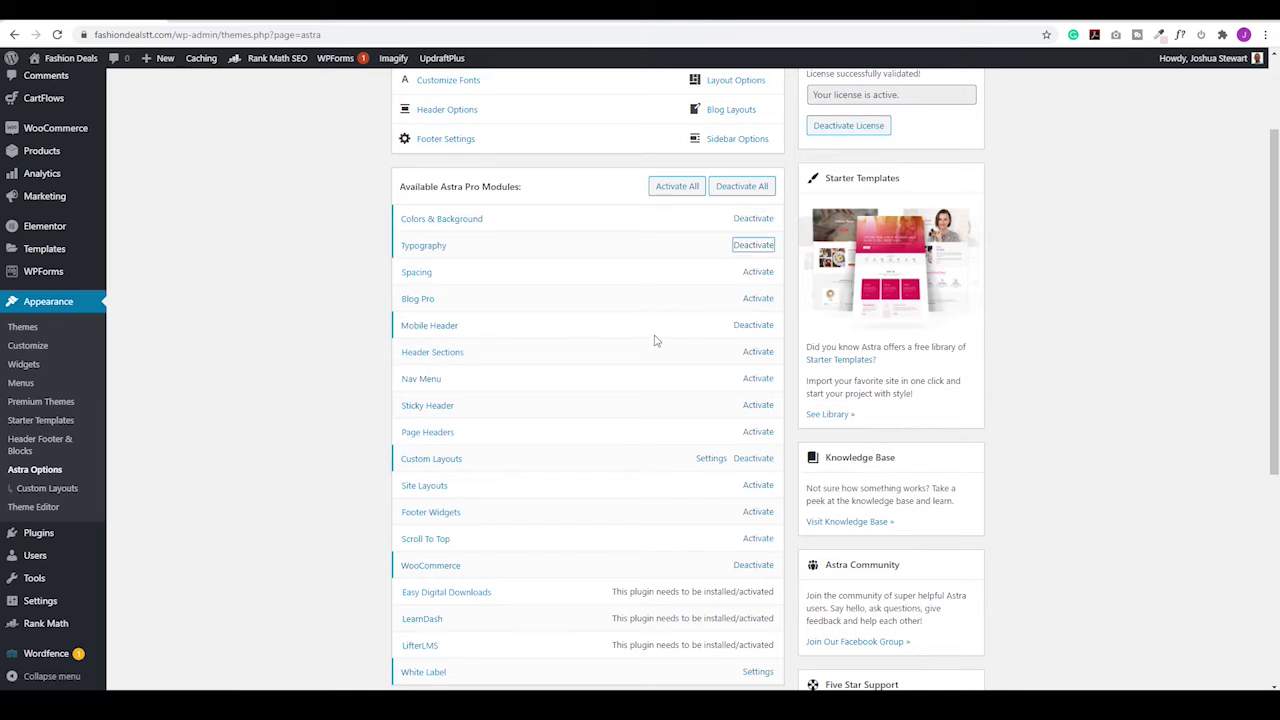
click(758, 352)
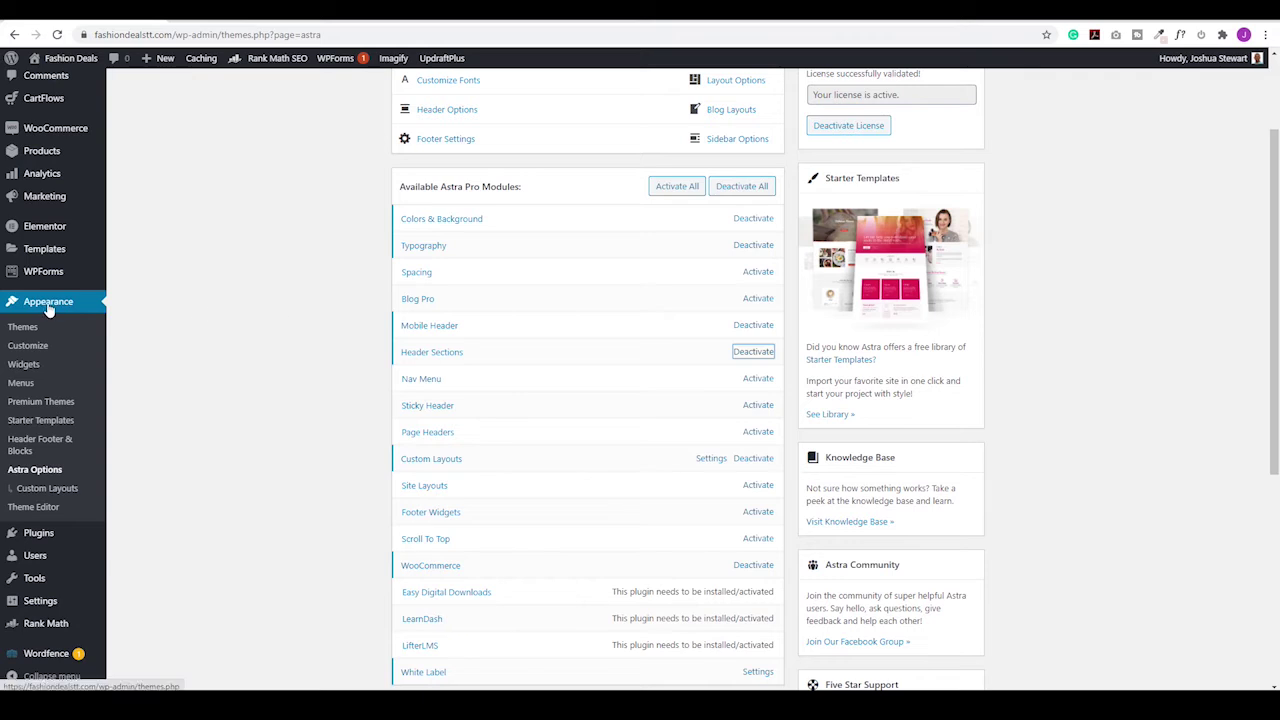
- Open the theme Customizer's WooCommerce General settings and bring up the All Products page in the preview
right_click(33, 349)
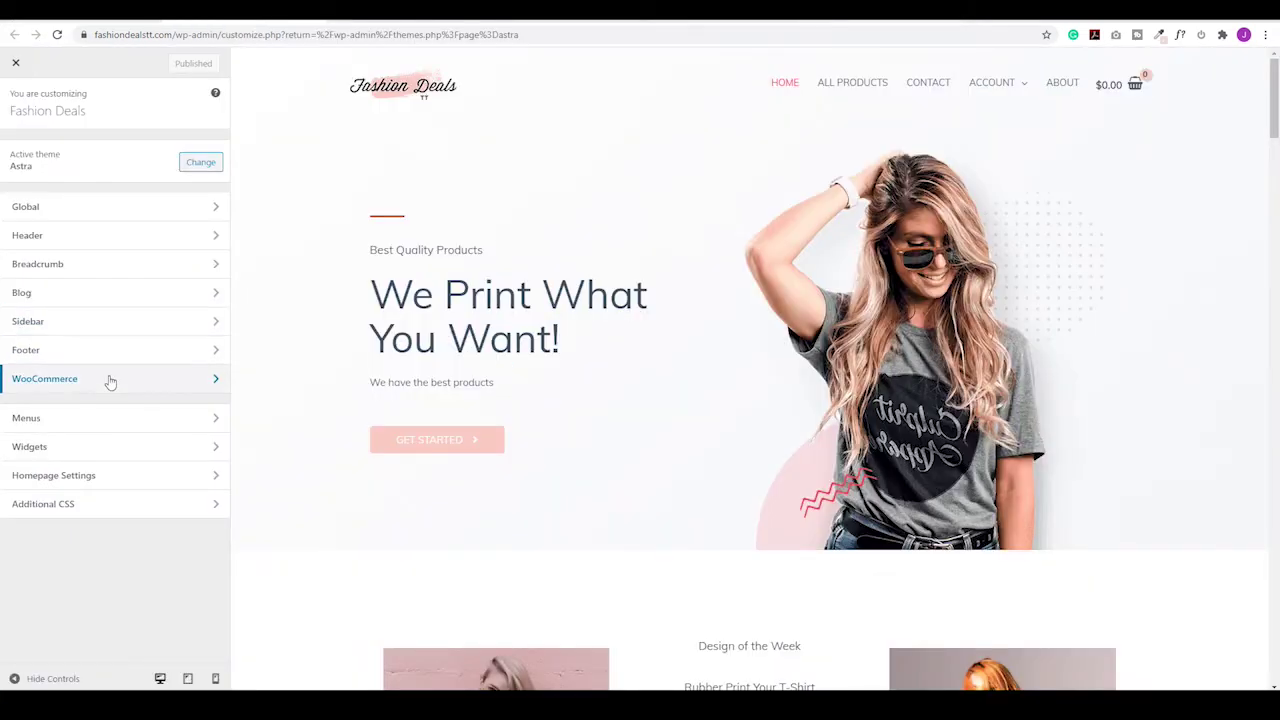
click(110, 381)
click(63, 186)
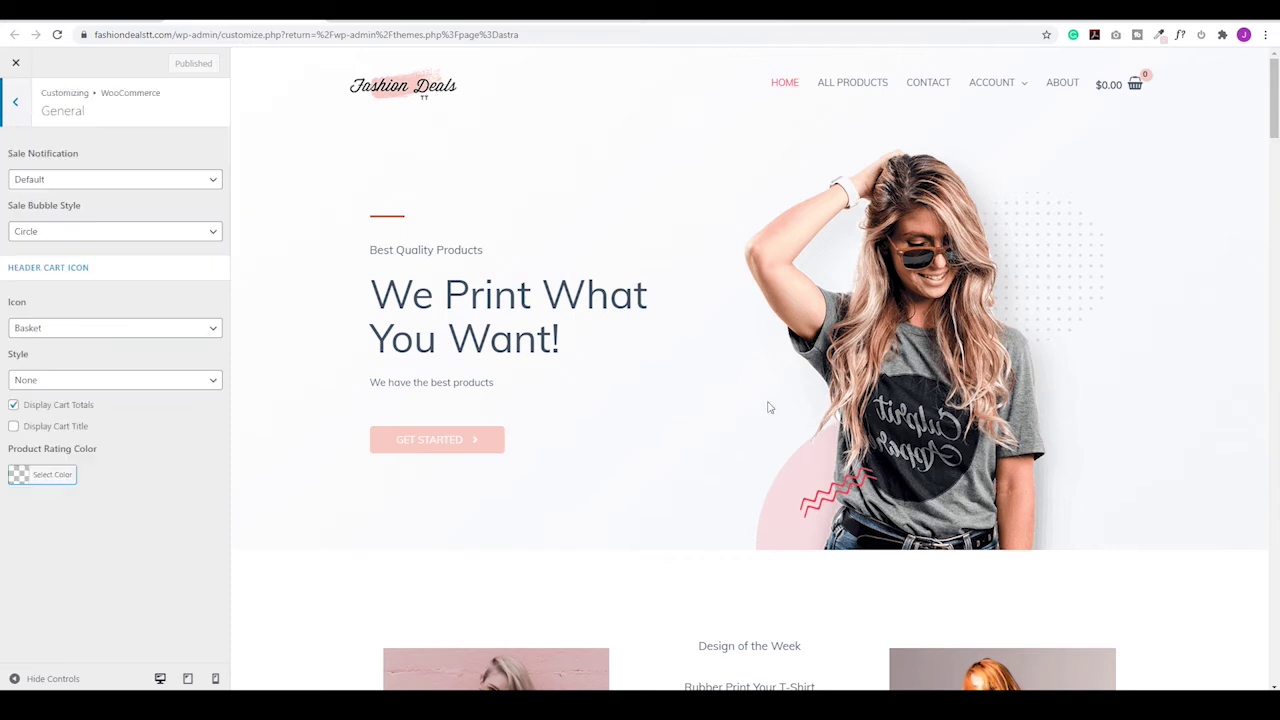
click(854, 86)
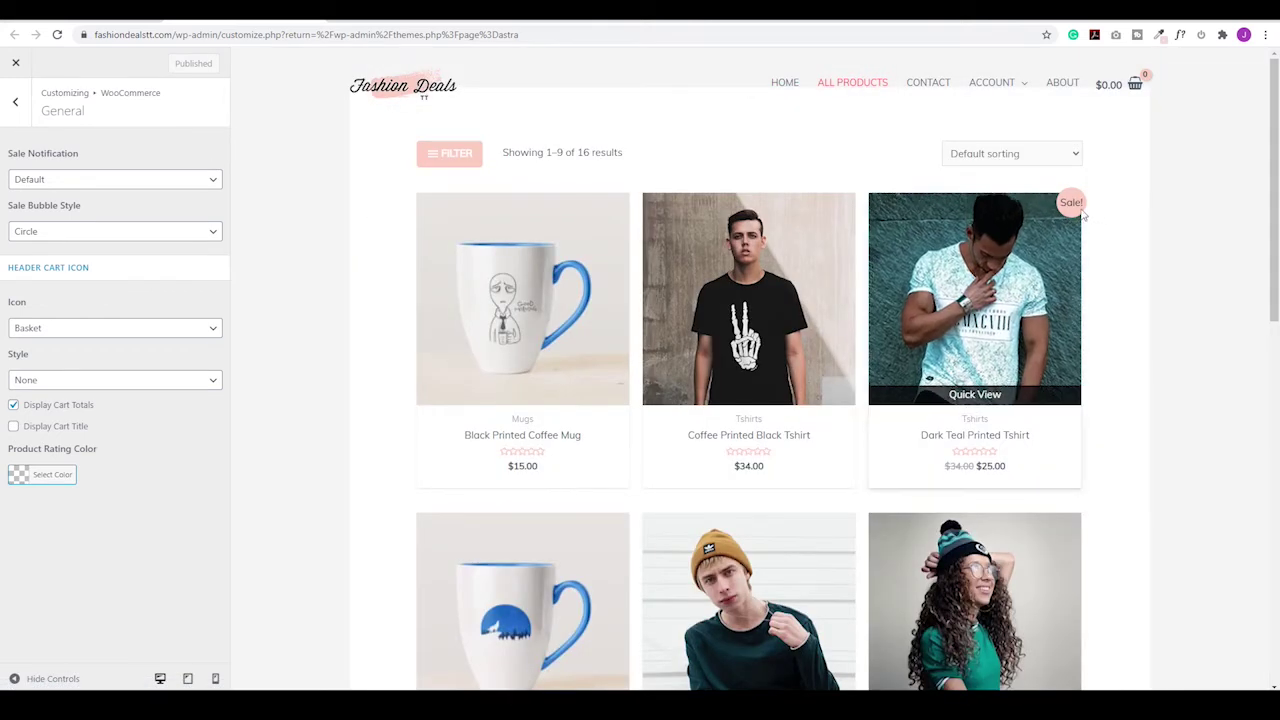
- Set the sale notification to Custom String with the value "-[value]% Off"
click(185, 183)
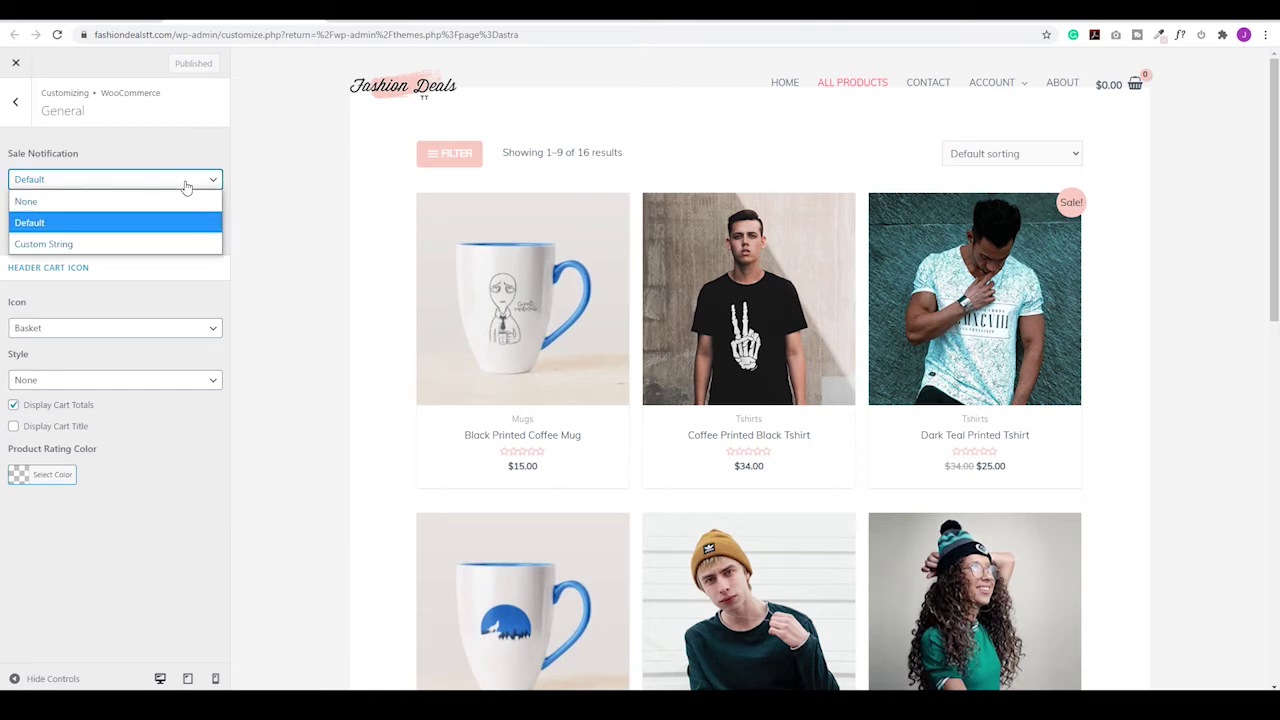
click(58, 246)
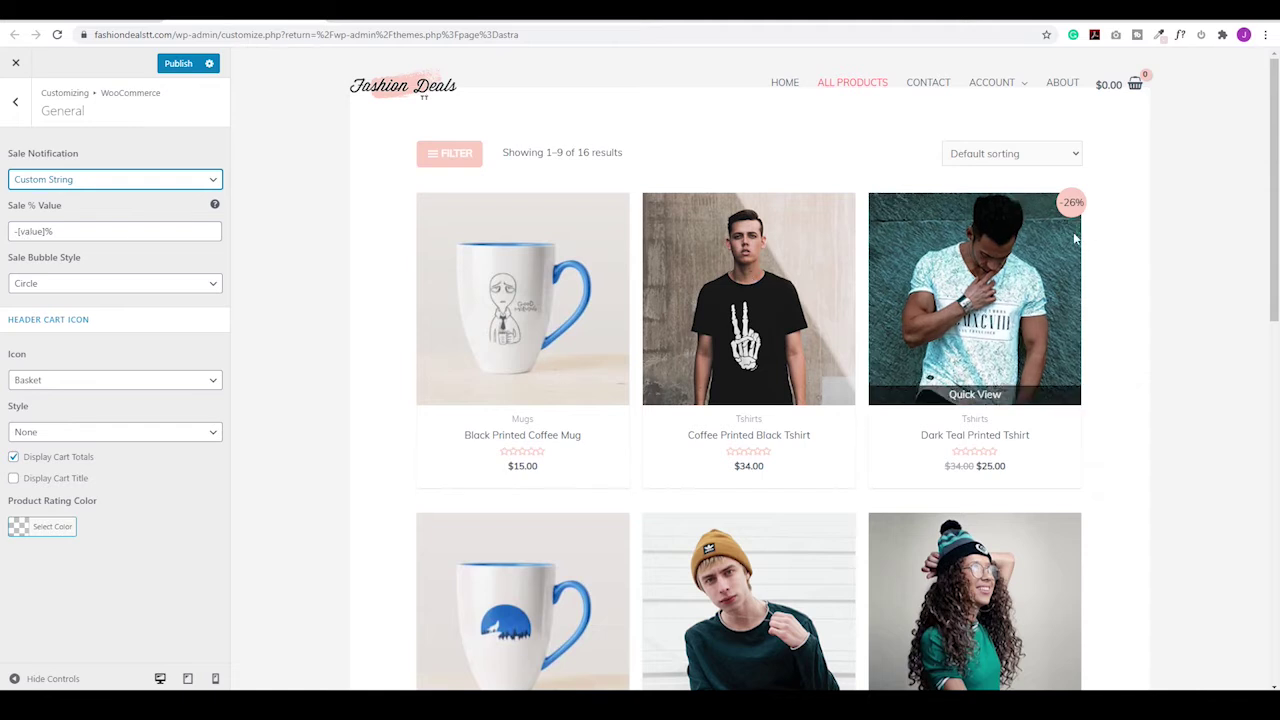
click(84, 231)
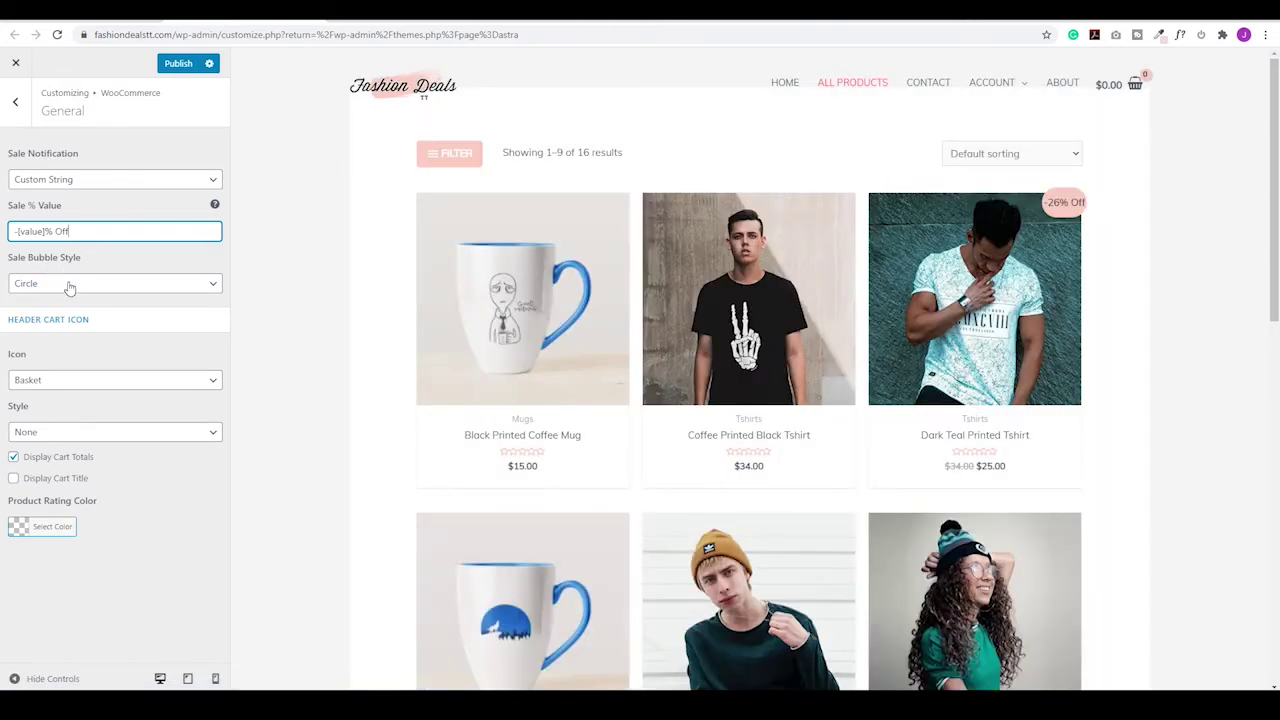
- Try the Circle Outline and Square sale bubble styles and choose Square Outline
click(58, 285)
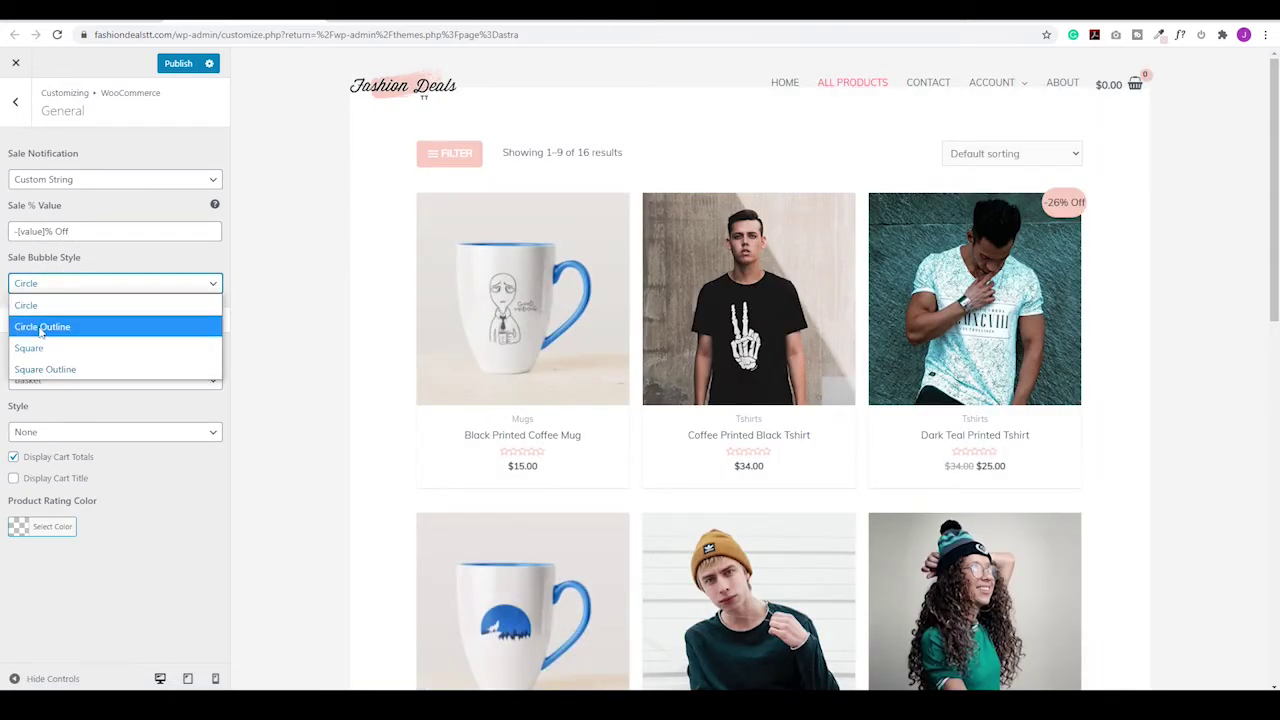
click(41, 327)
click(72, 285)
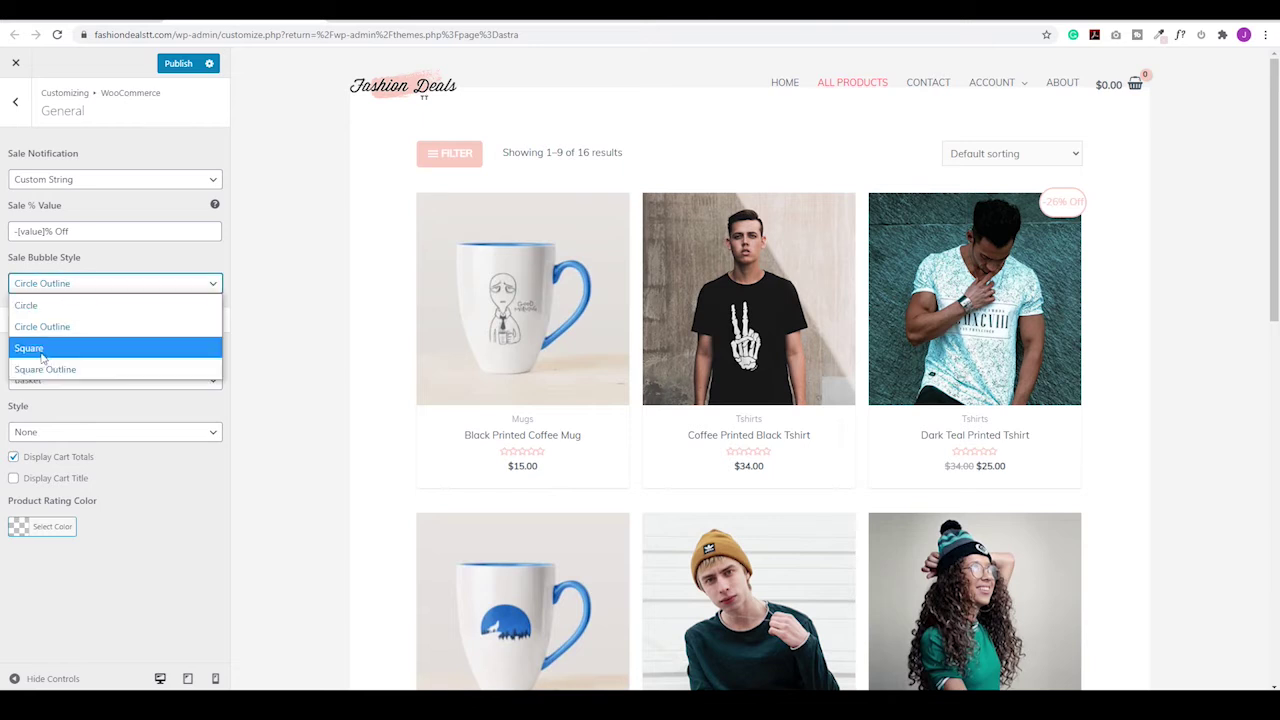
click(42, 350)
click(94, 283)
click(44, 367)
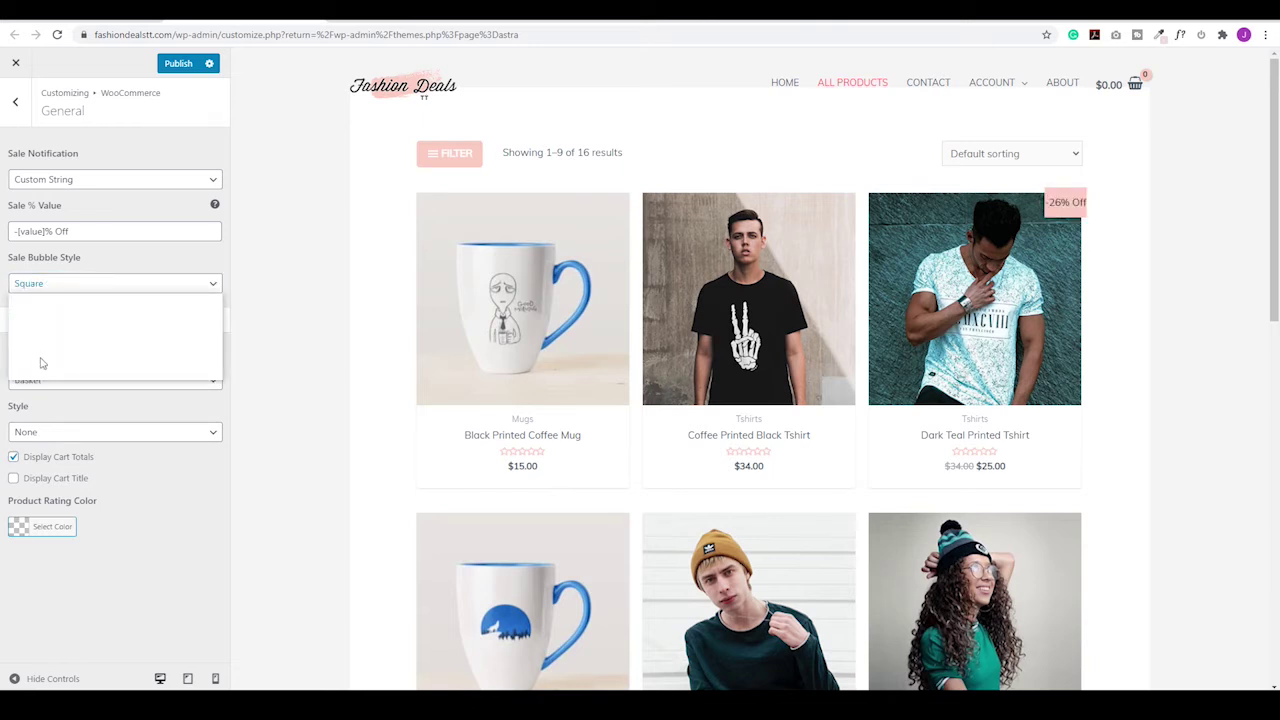
- Set the sale bubble style to Circle and, after trying Cart, set the header cart icon to Bag
click(93, 287)
click(95, 305)
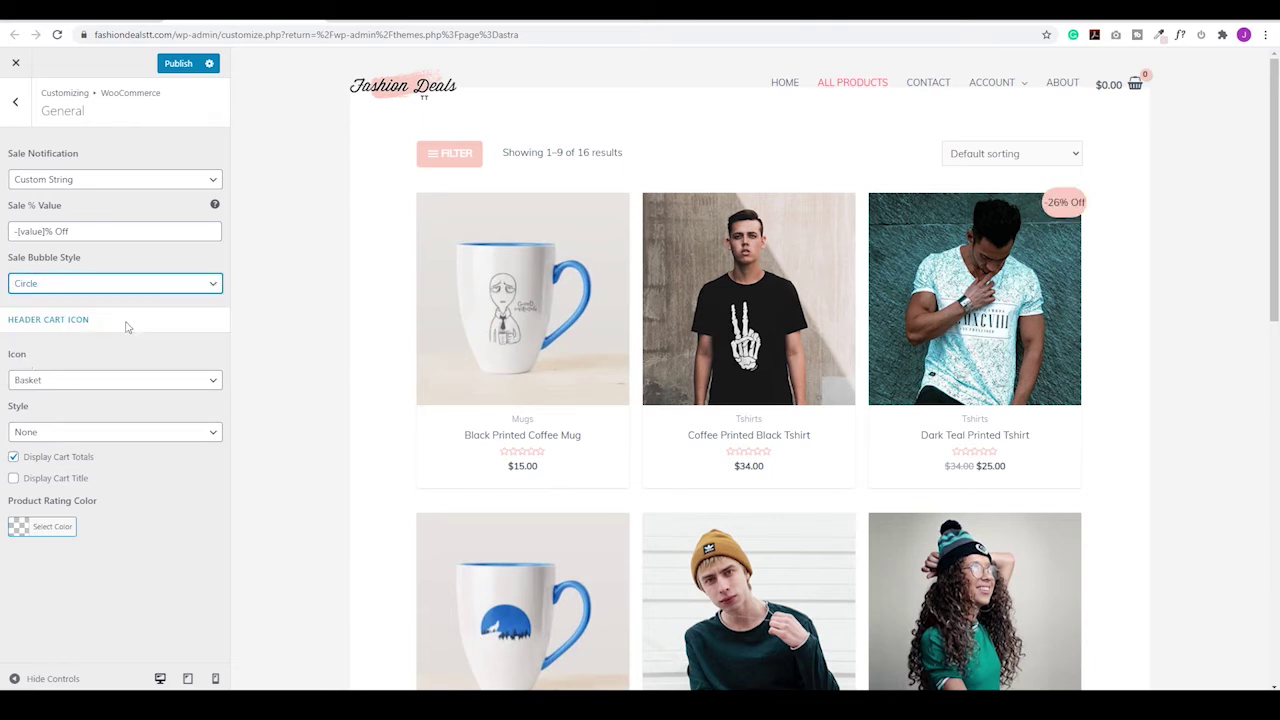
mouse_move(1132, 90)
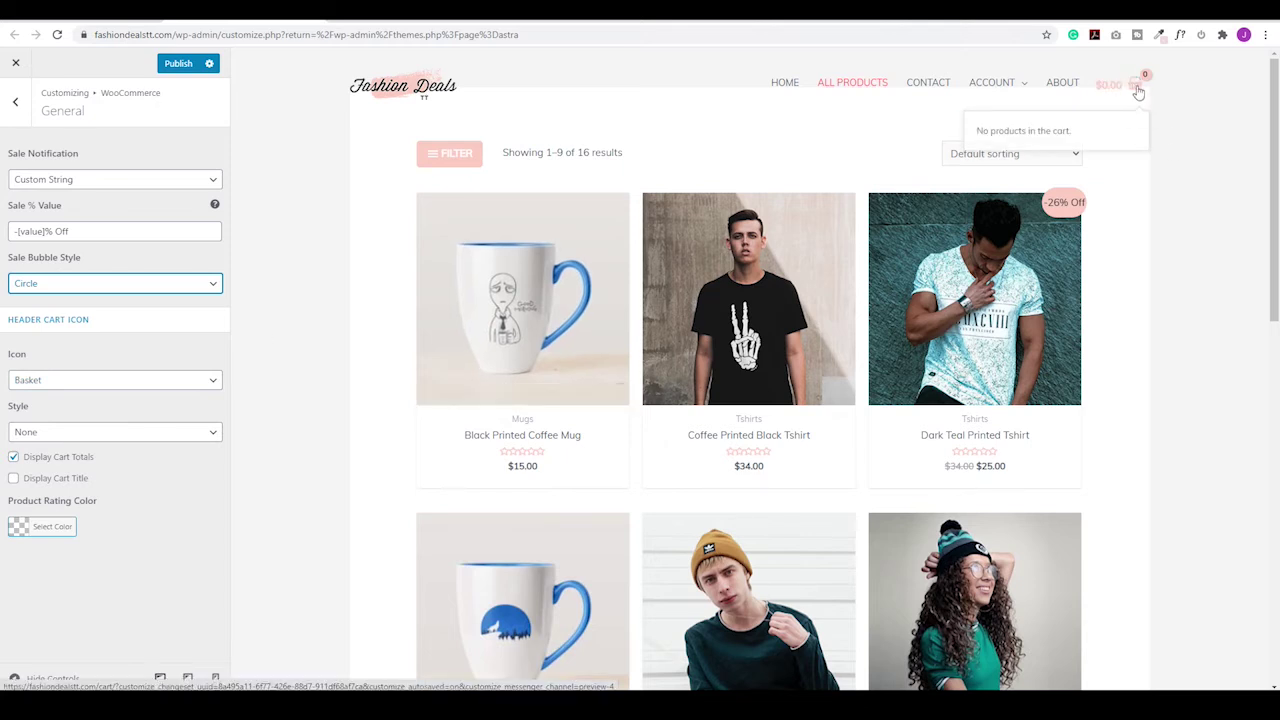
click(49, 384)
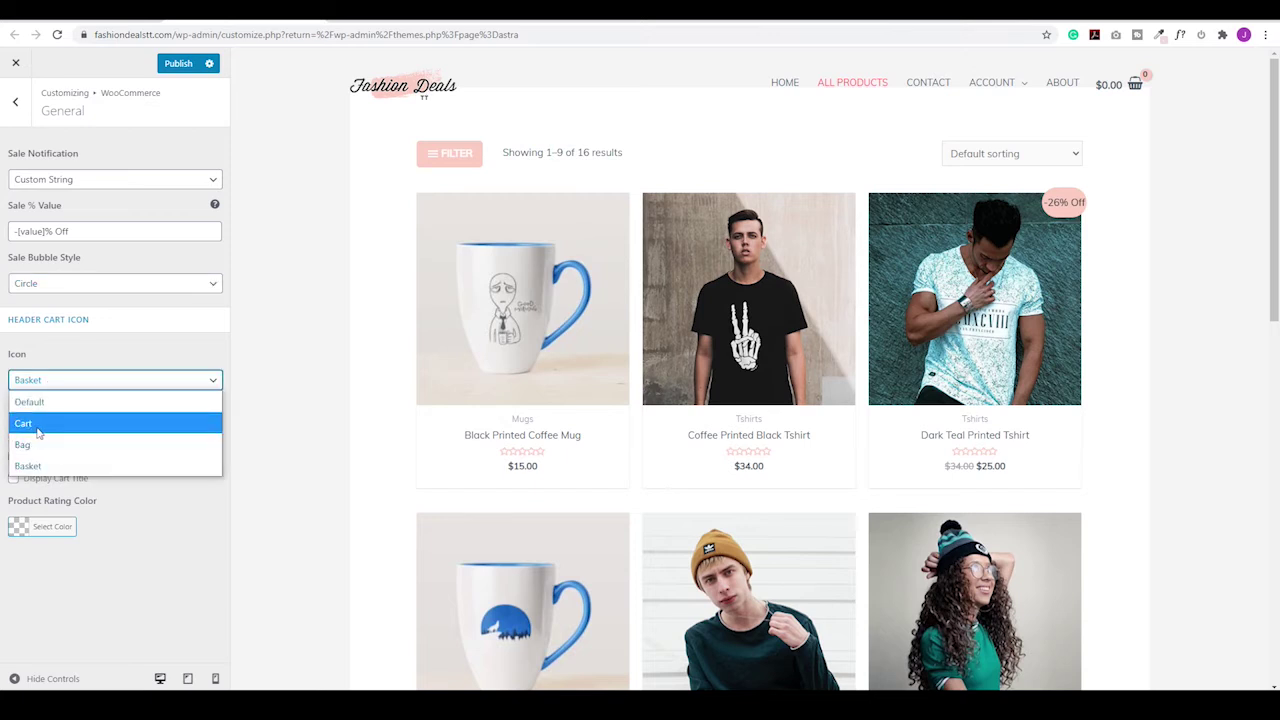
click(38, 432)
click(74, 379)
click(35, 445)
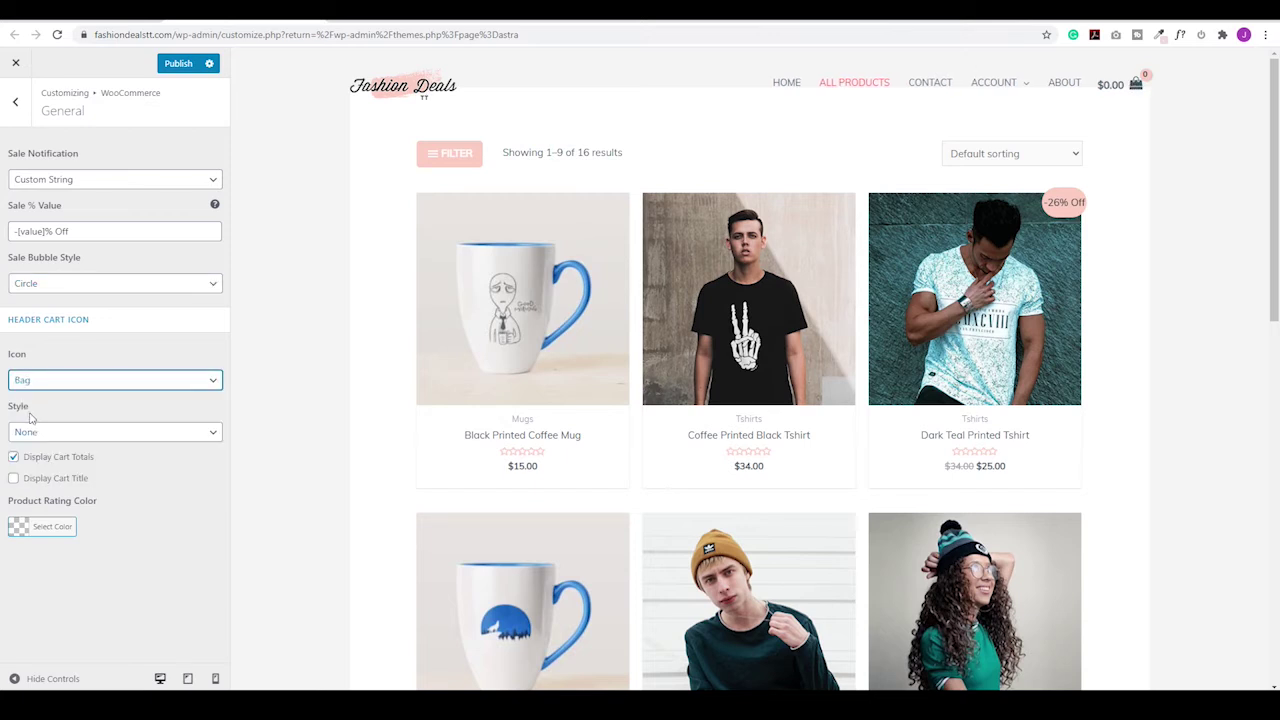
- Try the Outline style for the header cart icon and settle on Fill
click(51, 434)
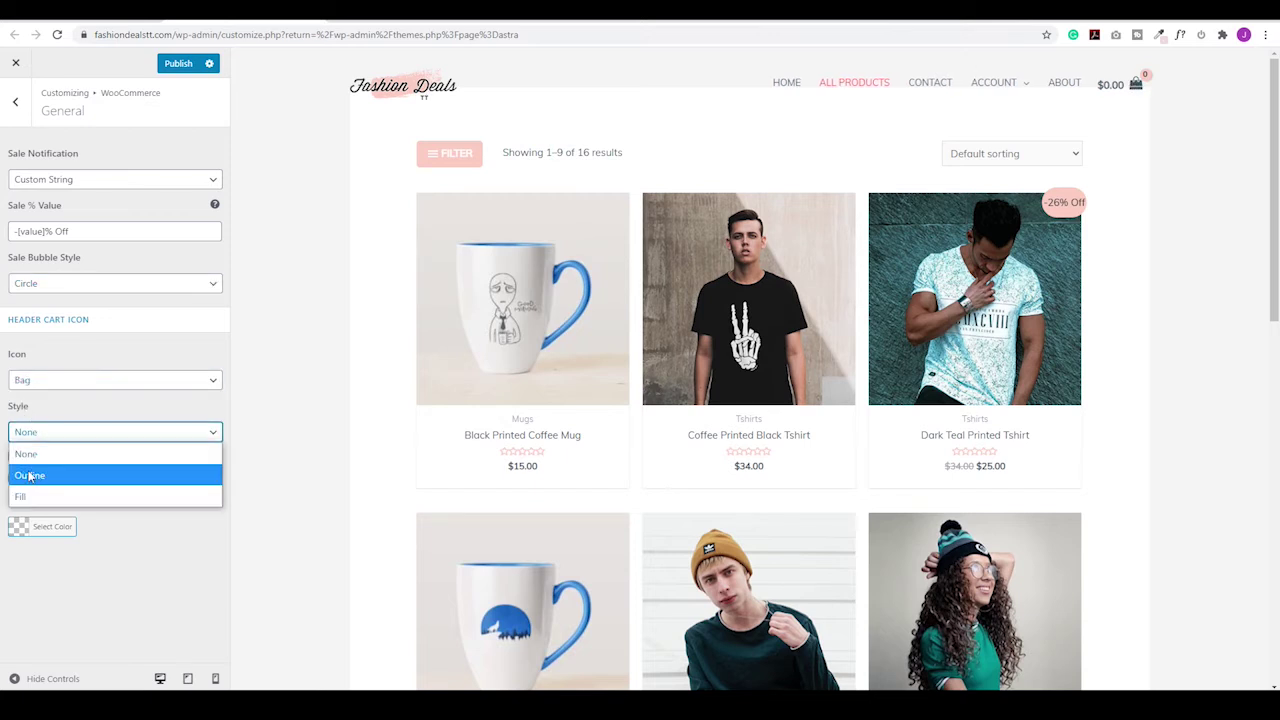
click(30, 475)
click(94, 430)
click(43, 497)
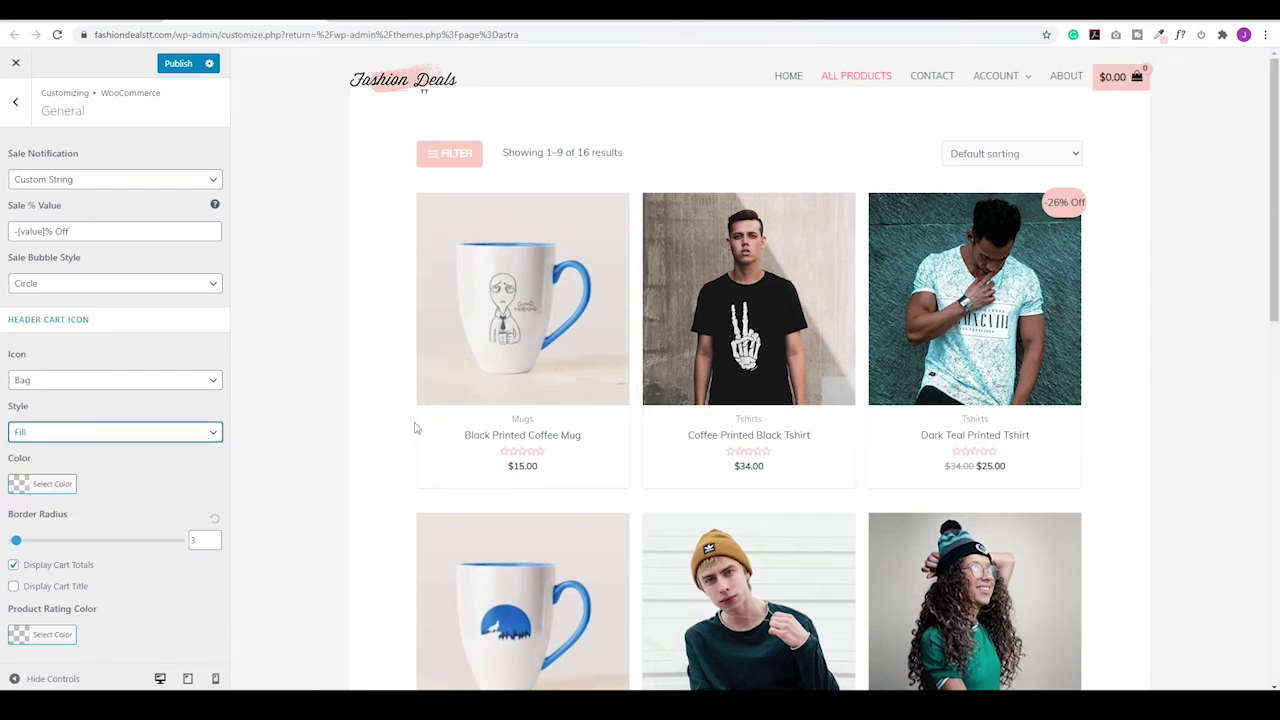
- Try the blue #1e73be as the header cart icon color and clear it again
click(22, 486)
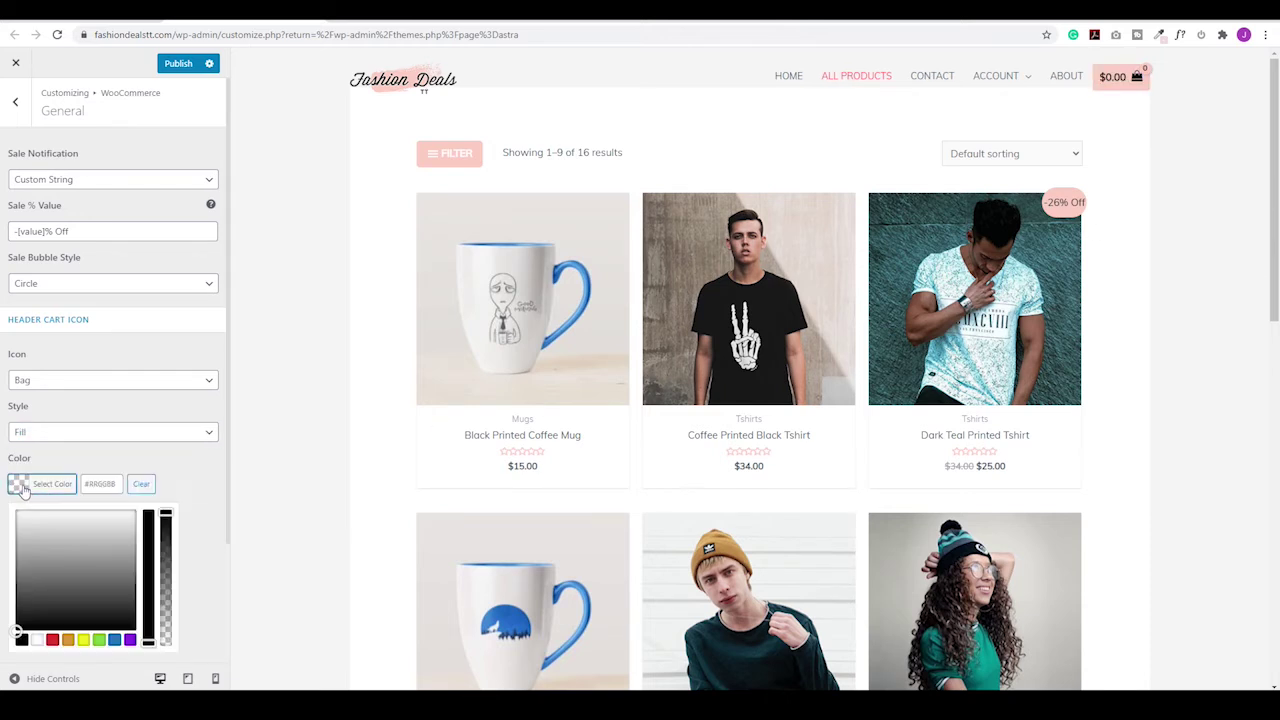
click(114, 640)
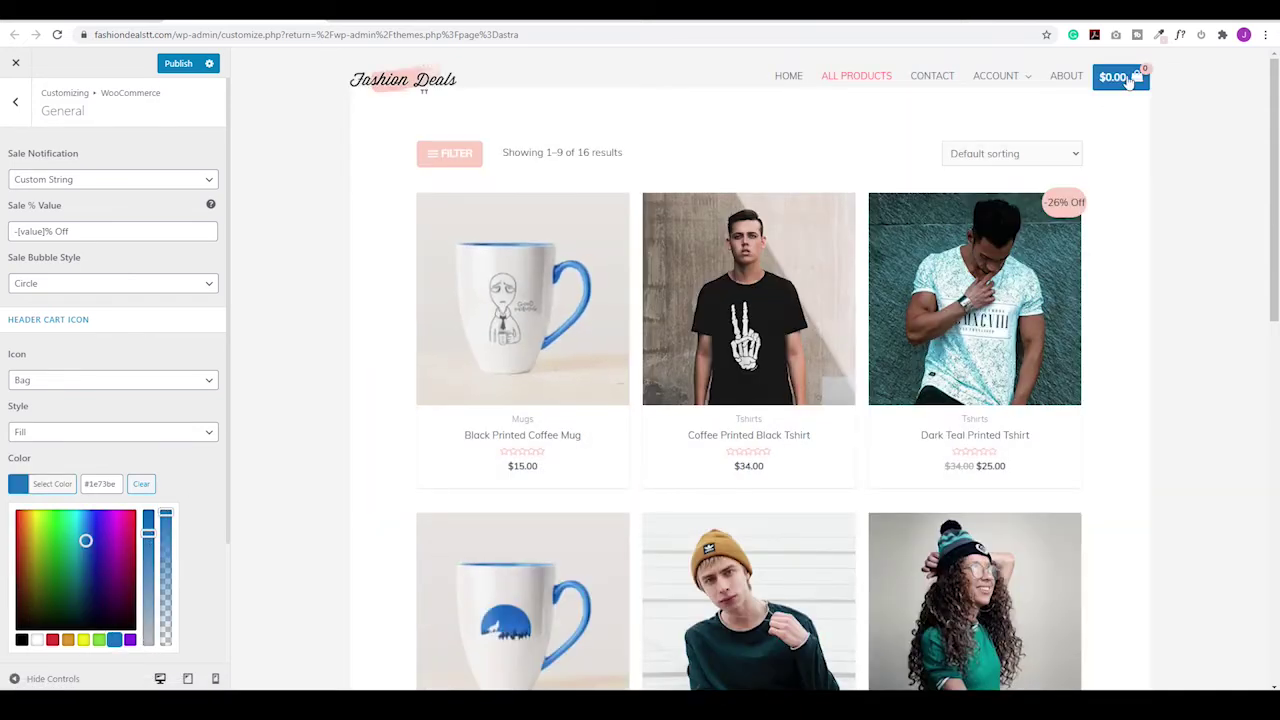
click(142, 484)
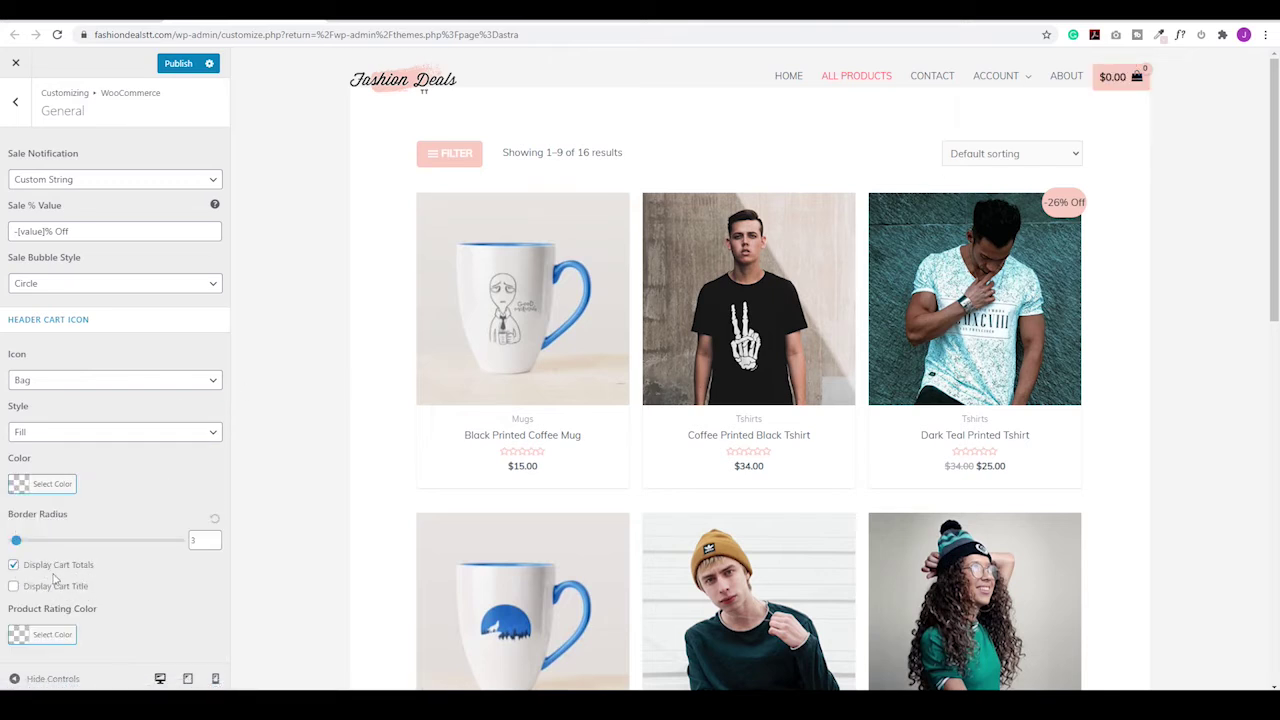
- Try displaying the cart title instead of the cart totals in the header, and switch back to totals only
click(14, 566)
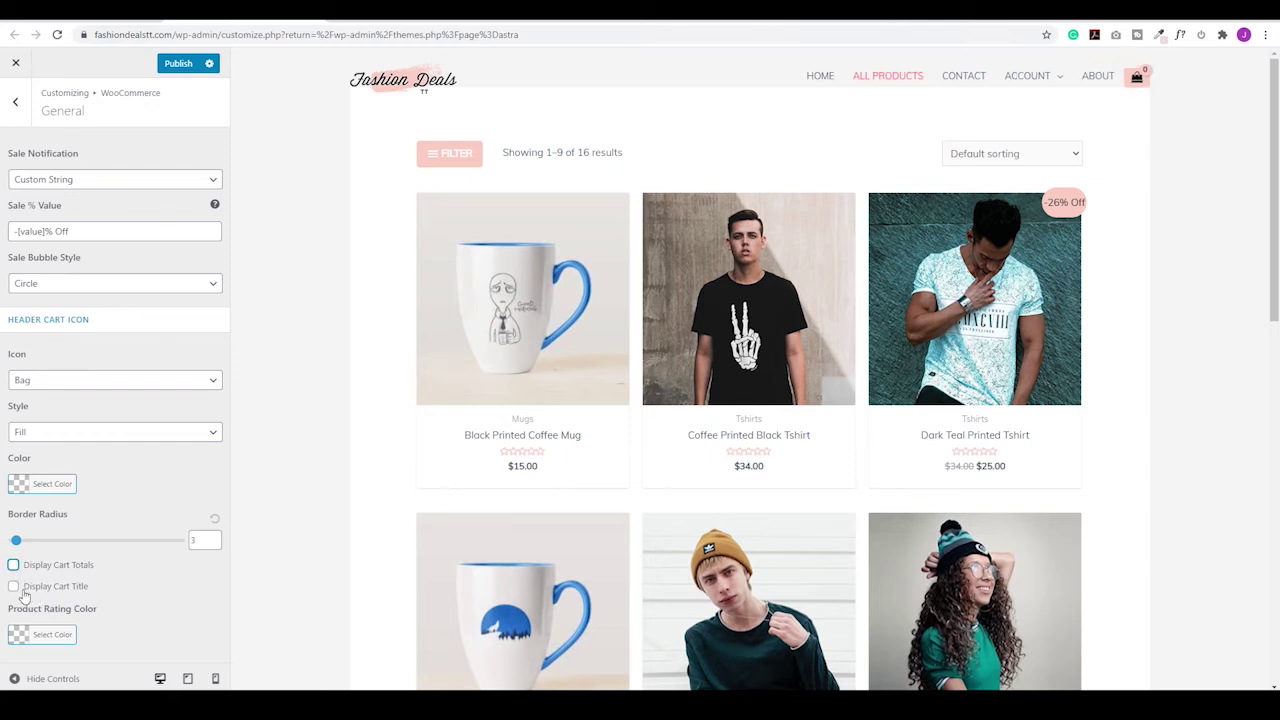
click(16, 588)
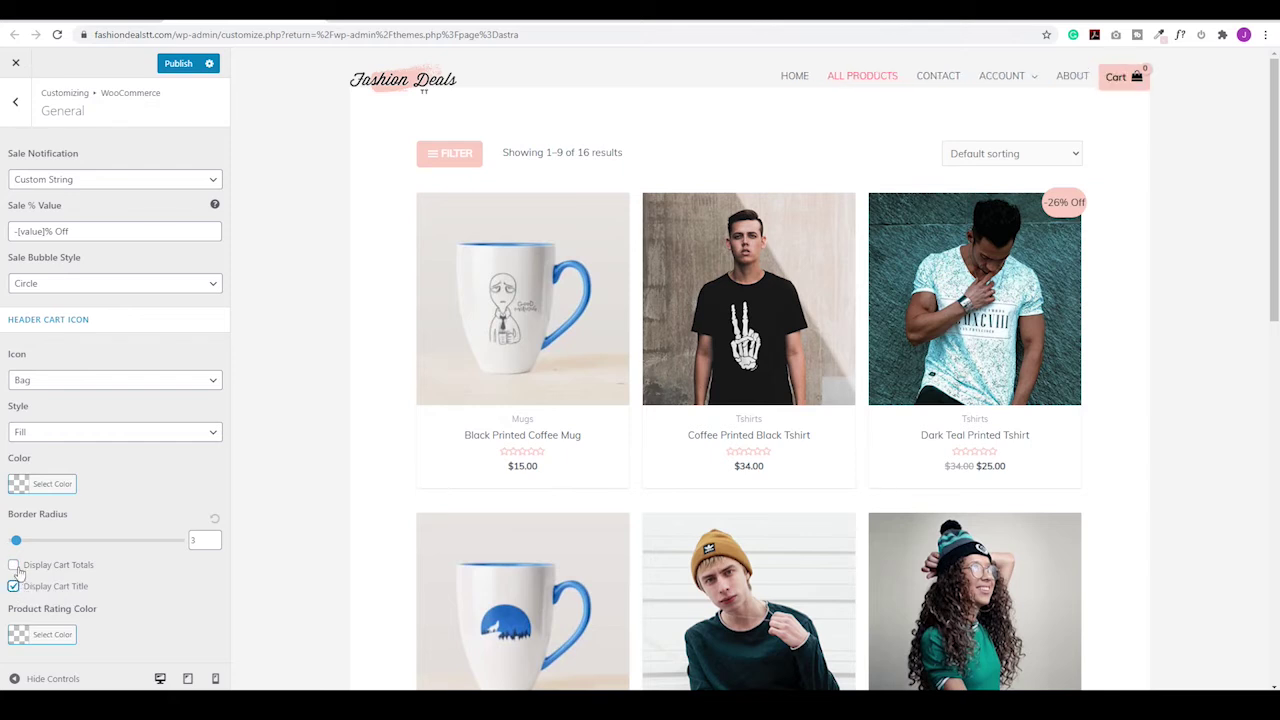
click(14, 566)
click(14, 587)
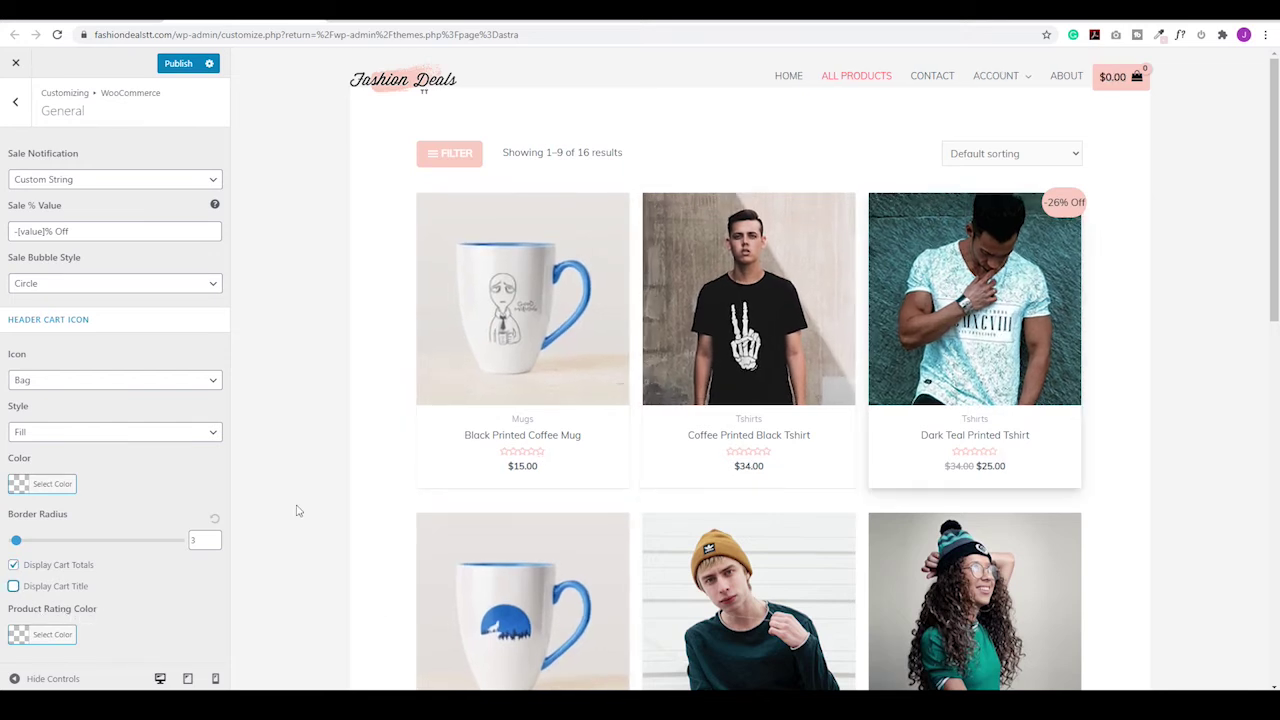
- Set the product rating color to the preset red and open the WooCommerce Product Catalog settings
click(20, 636)
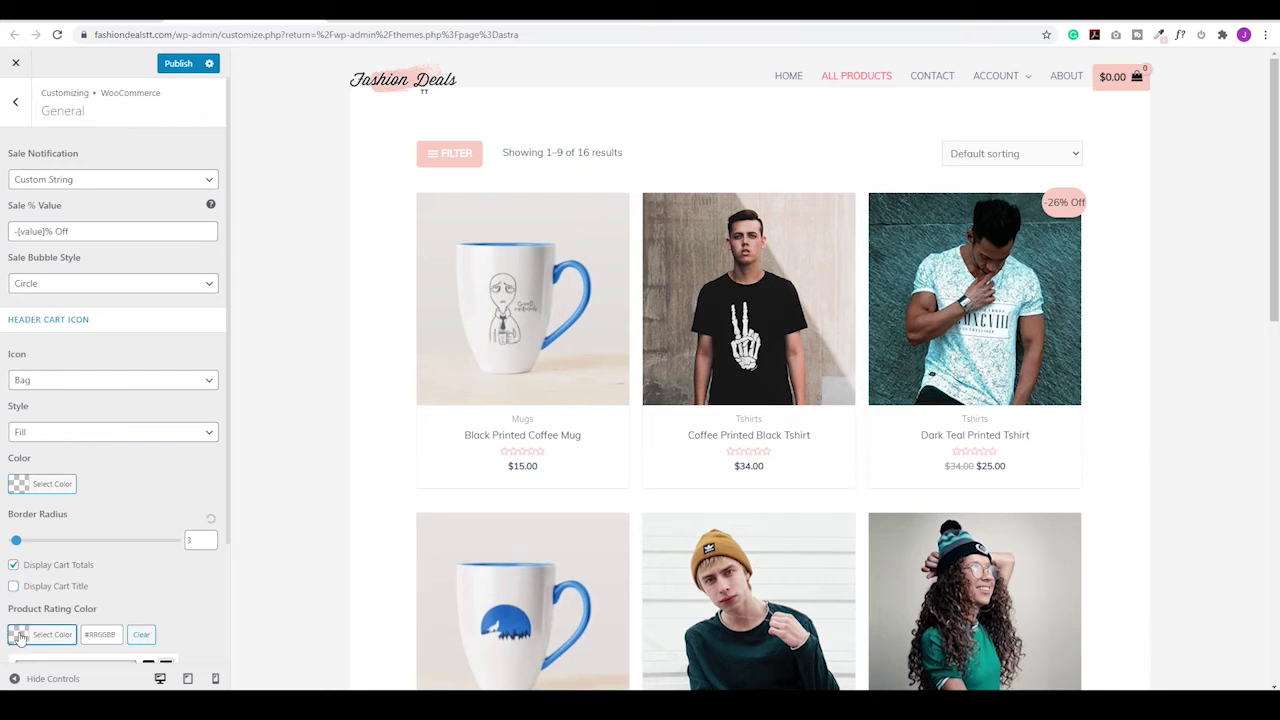
scroll(76, 619, down, 3)
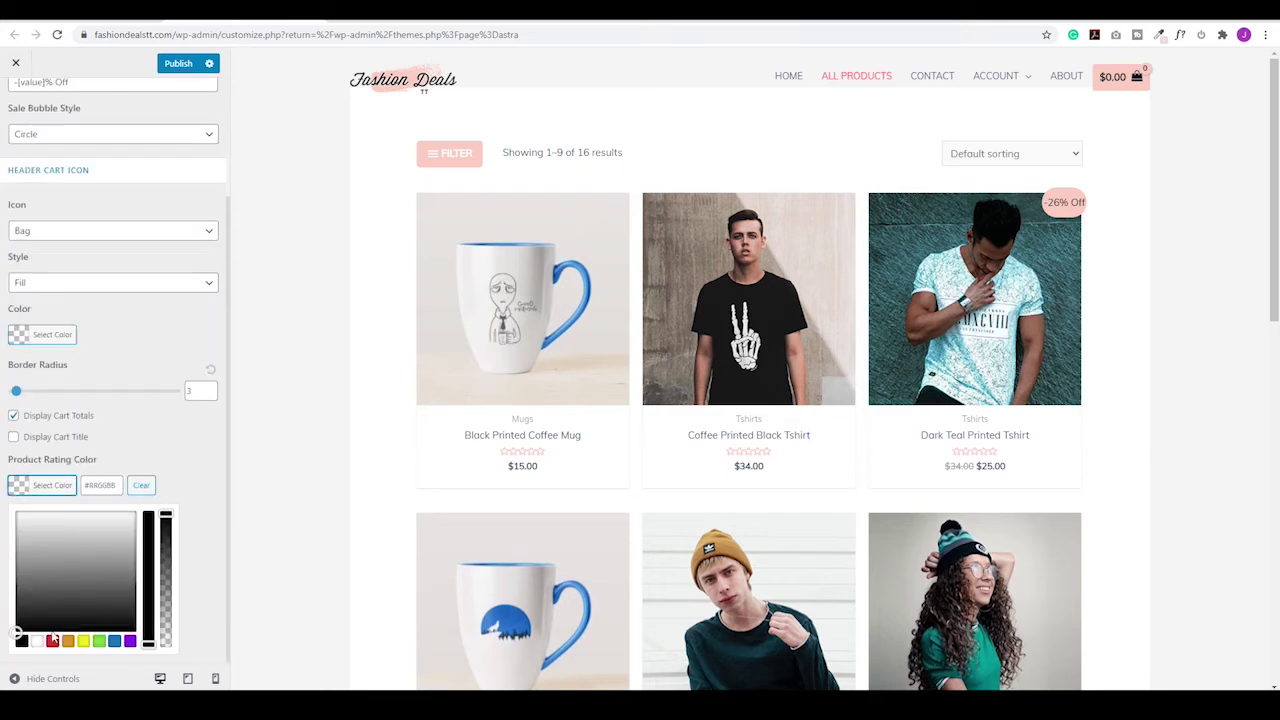
click(52, 641)
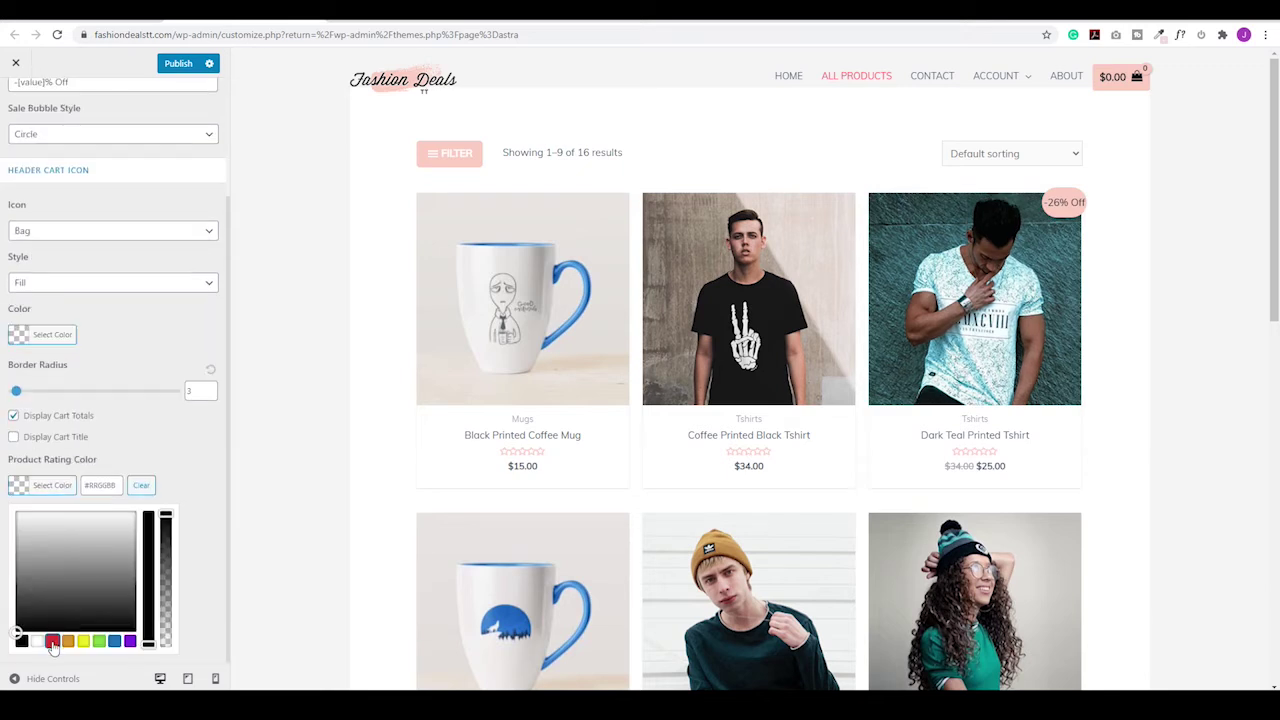
click(167, 457)
click(24, 106)
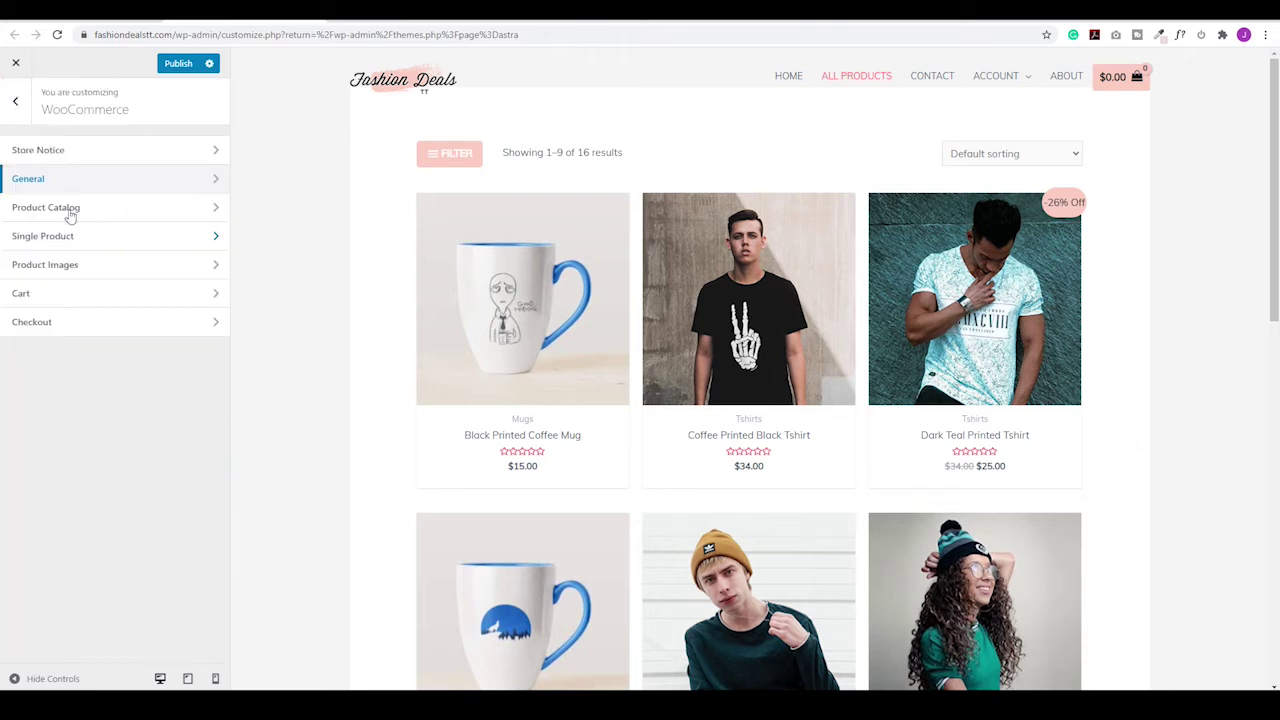
click(84, 210)
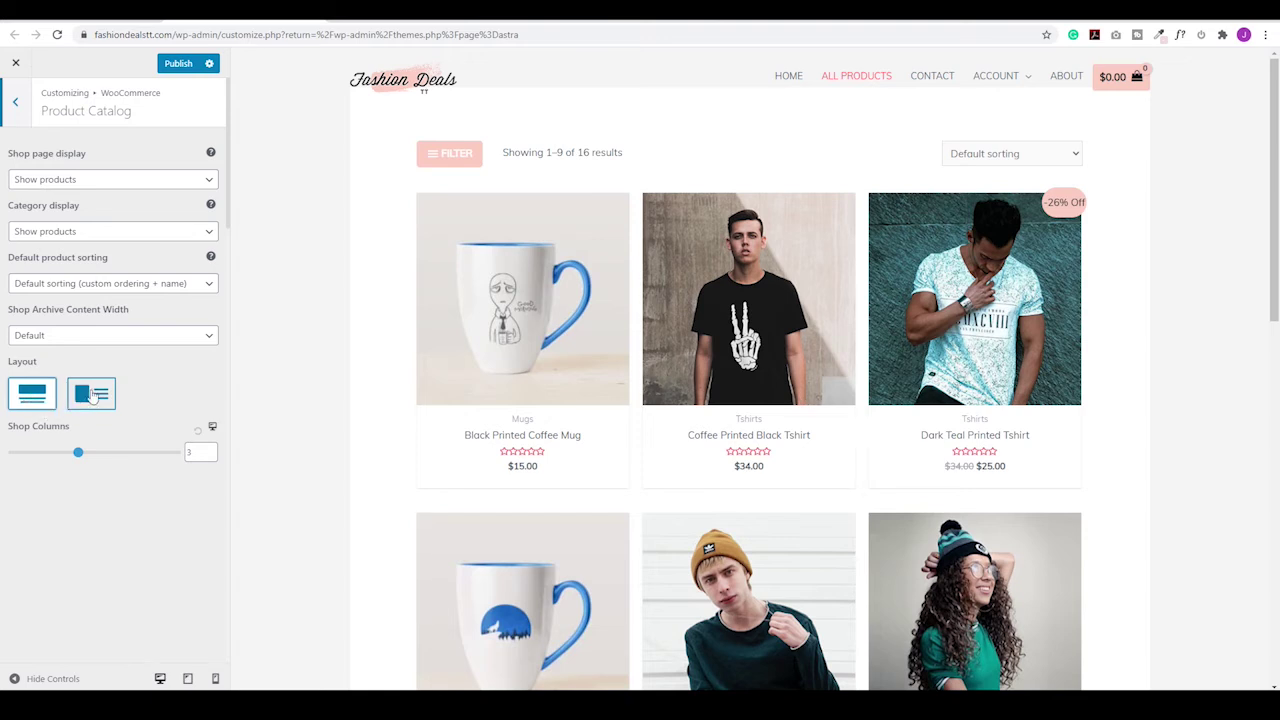
- Try the image-beside-text shop layout with 2 columns, and return to the stacked layout with 3 columns
click(88, 397)
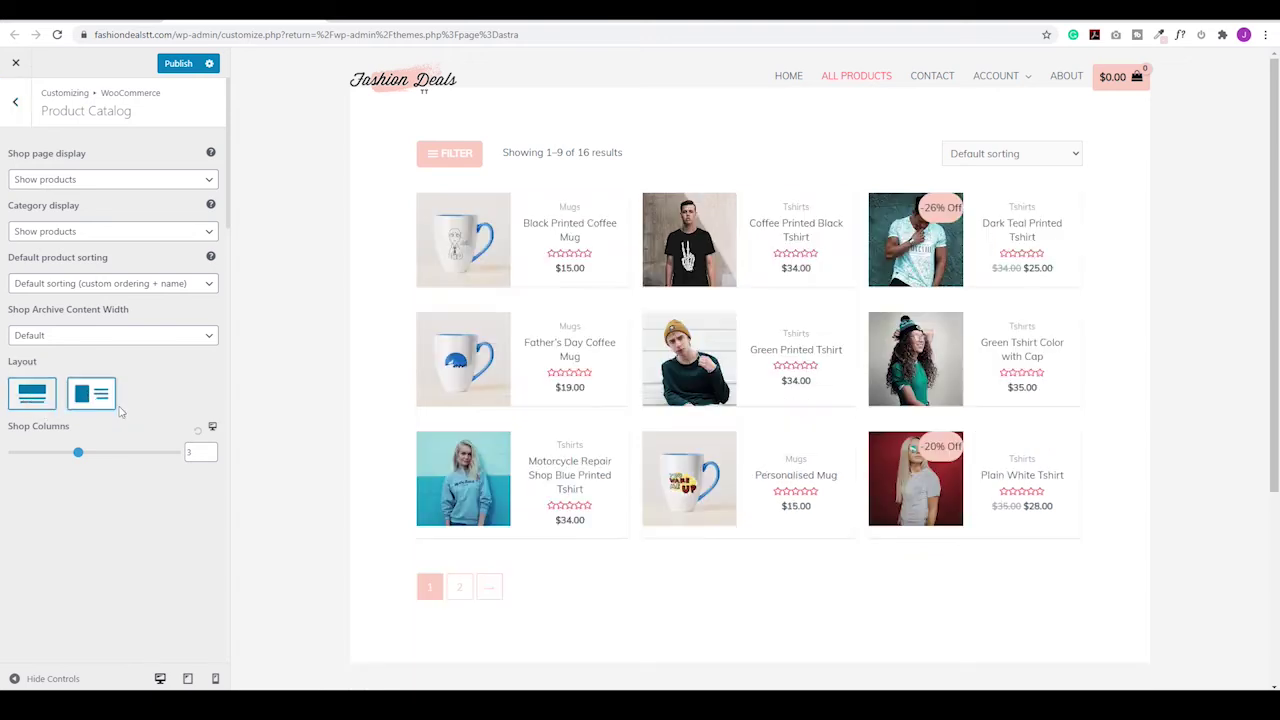
click(210, 456)
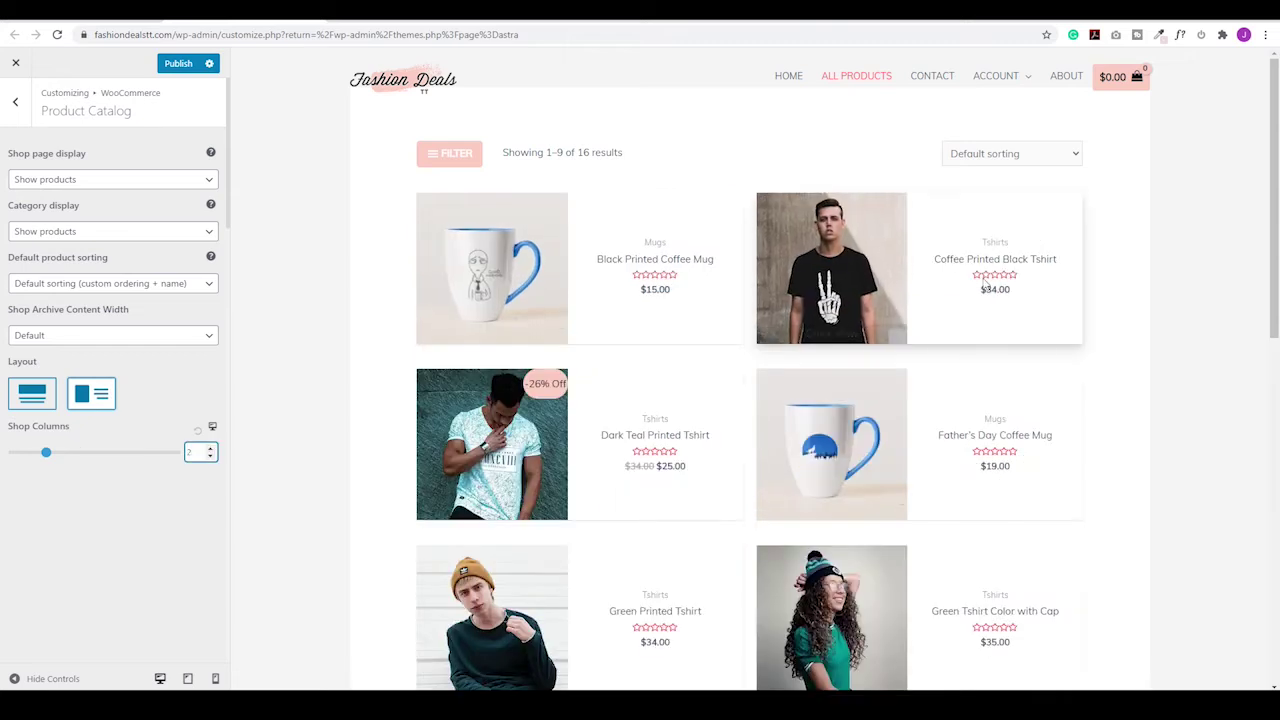
scroll(985, 287, down, 3)
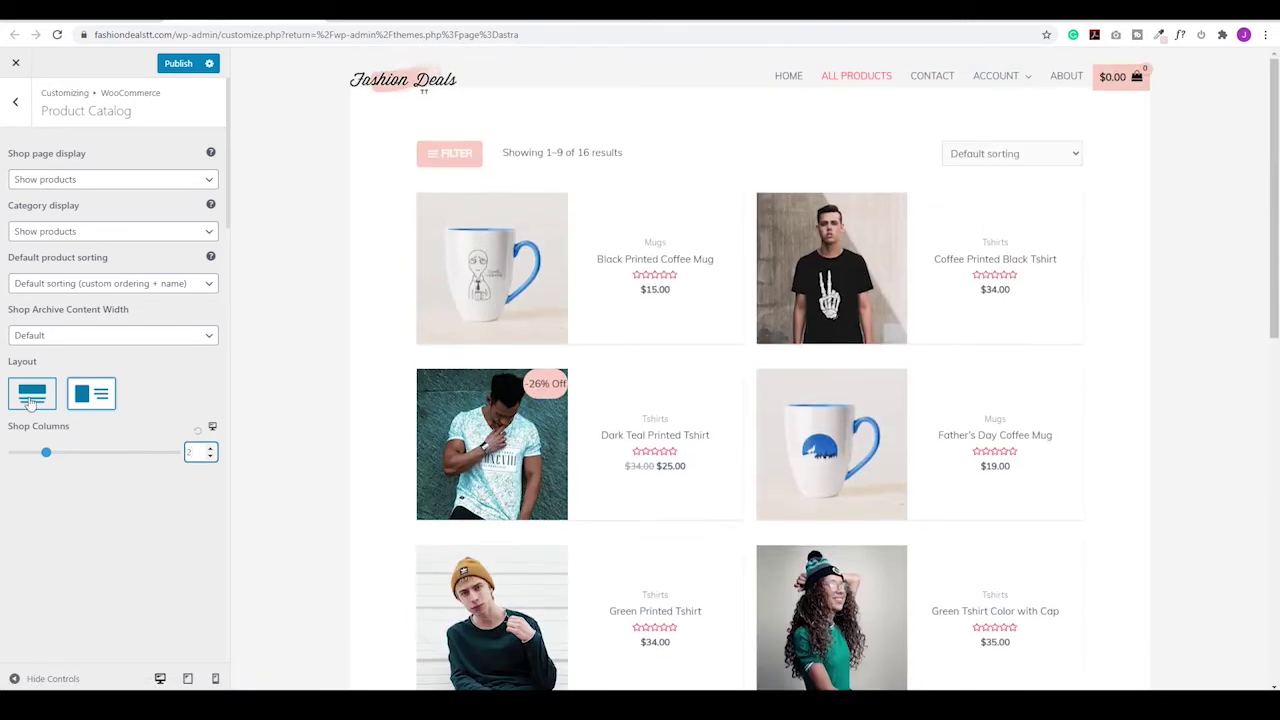
click(210, 449)
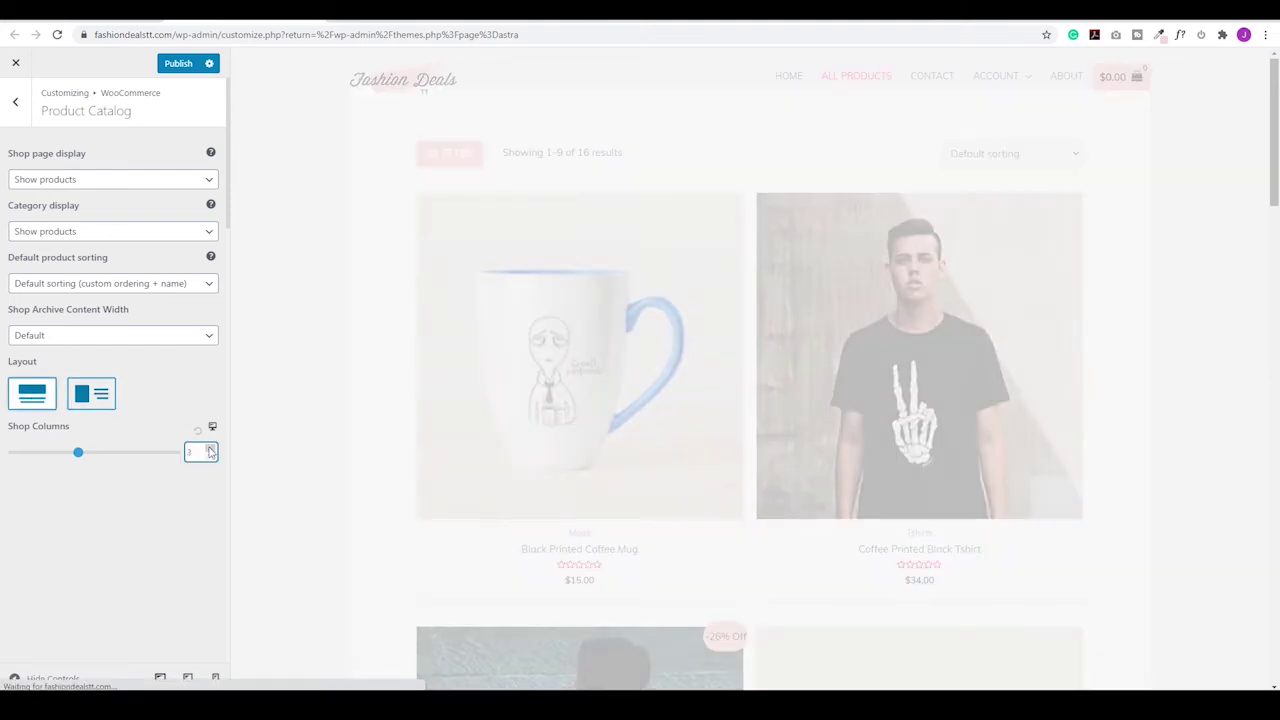
- Set the products per page to 6 and enable Add To Cart in the shop product structure
scroll(163, 449, down, 5)
scroll(163, 449, up, 2)
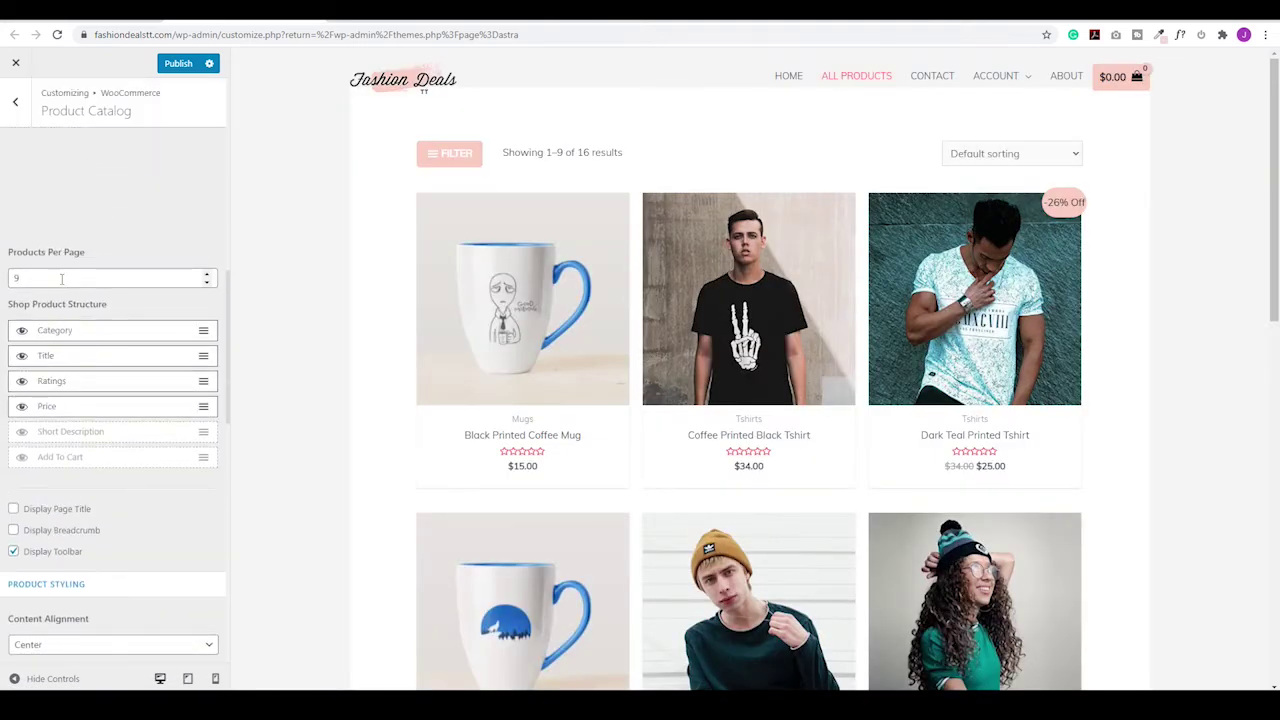
click(207, 283)
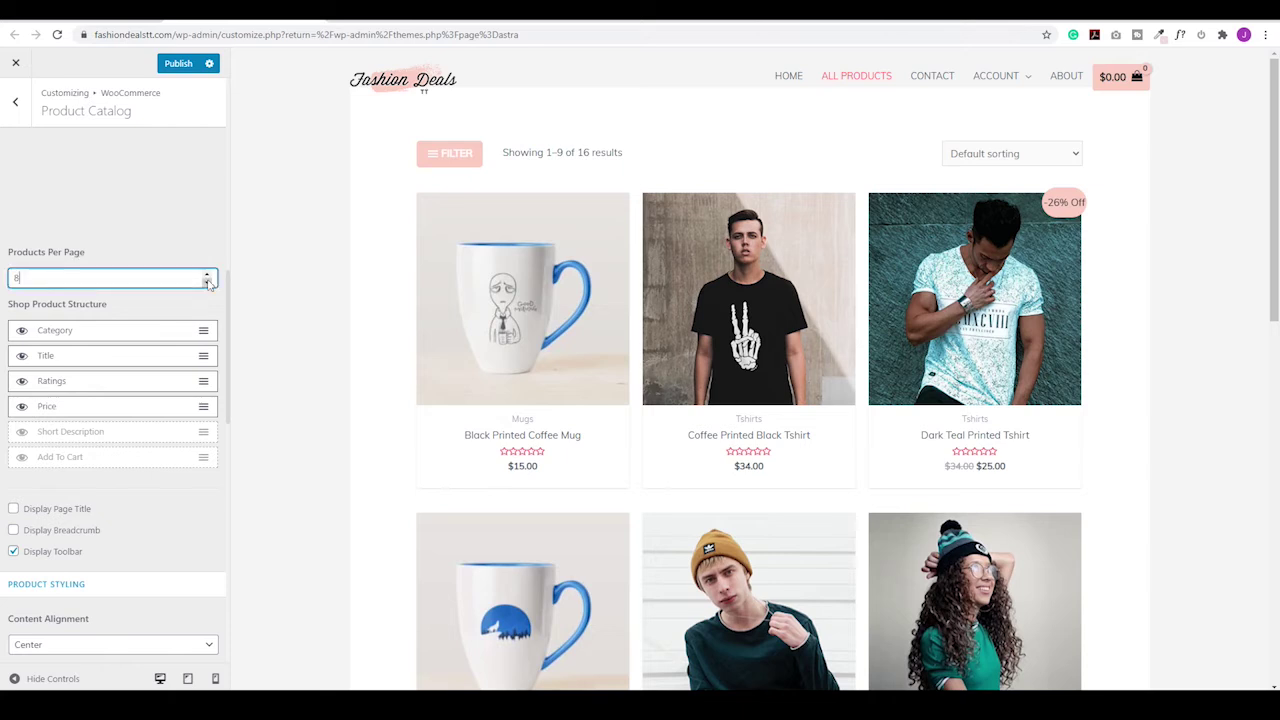
click(207, 283)
click(207, 283)
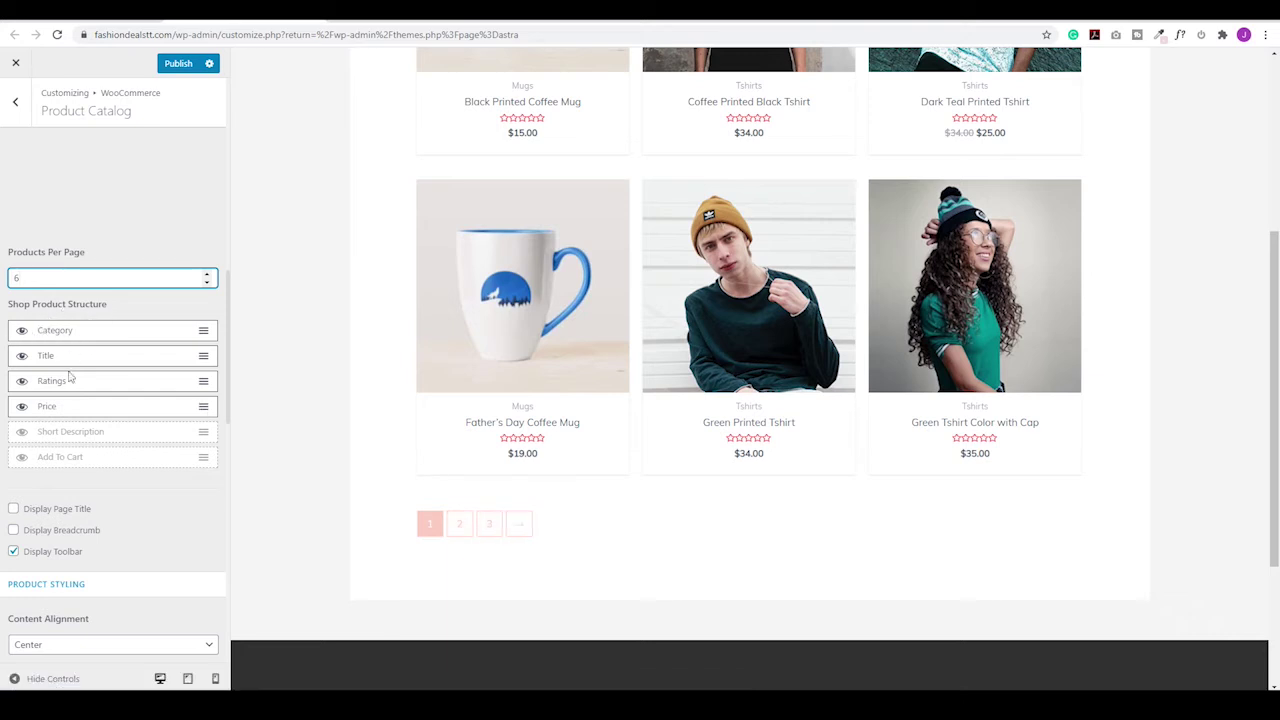
click(22, 457)
- Try Left and Right content alignment for the shop products and return to Center
scroll(110, 490, down, 3)
click(138, 488)
click(138, 504)
click(116, 495)
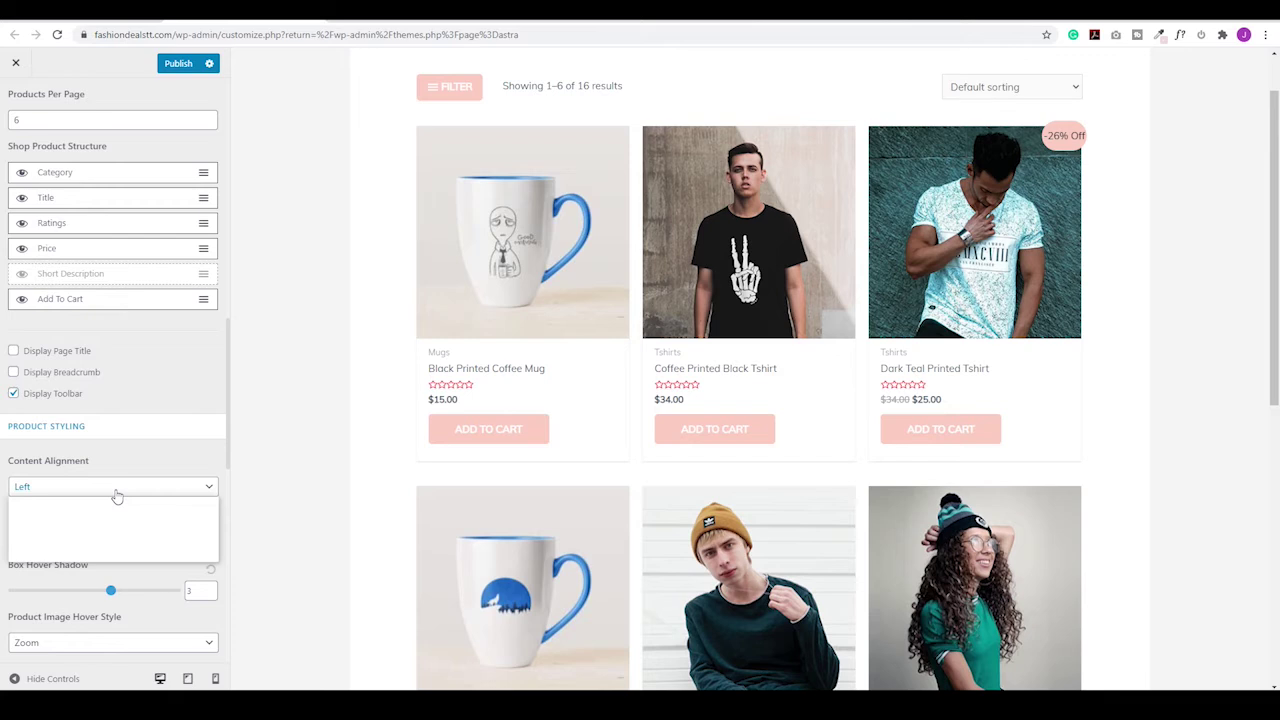
click(37, 554)
click(107, 486)
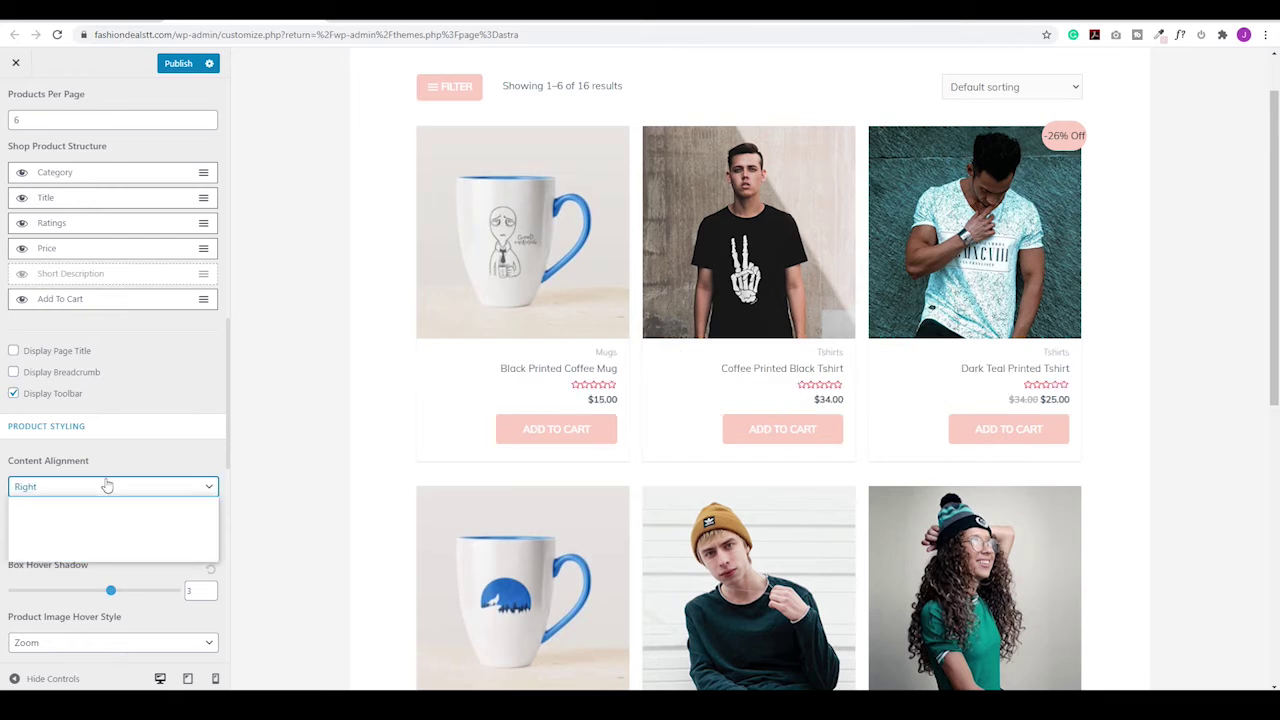
click(40, 529)
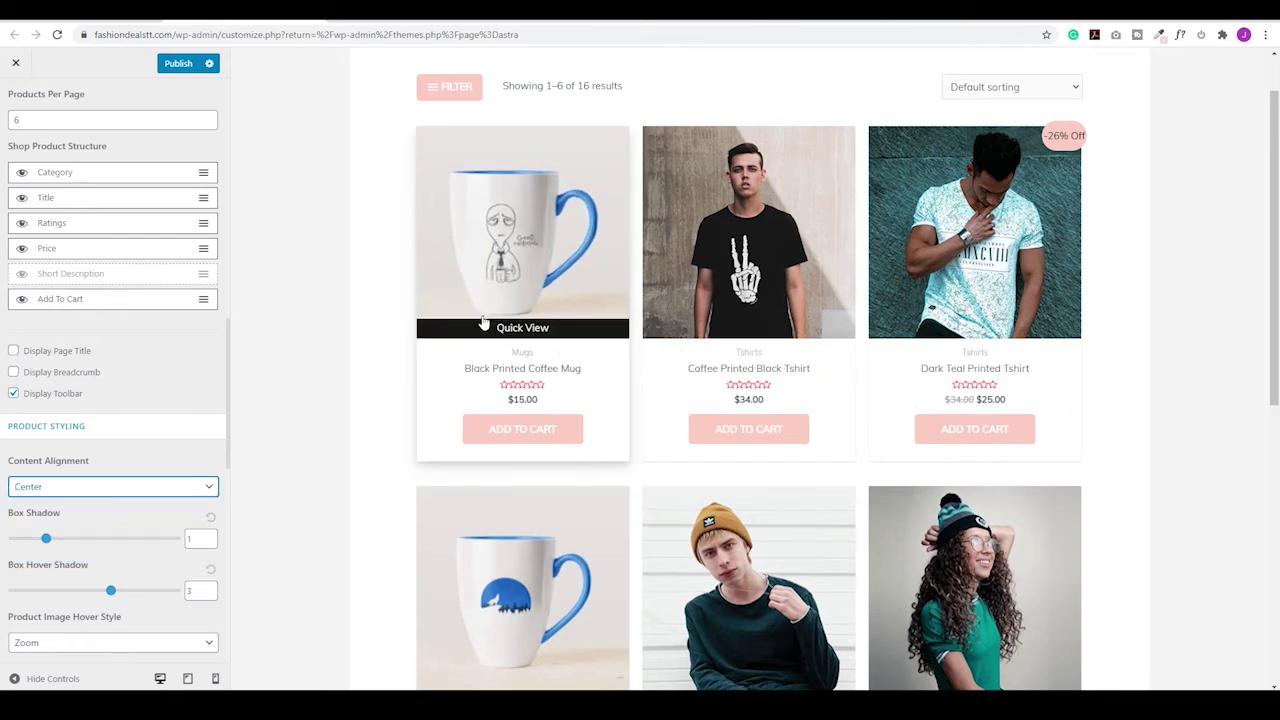
- Set the product box shadow to 2, after trying 3, and the box hover shadow to 5
click(211, 536)
click(211, 536)
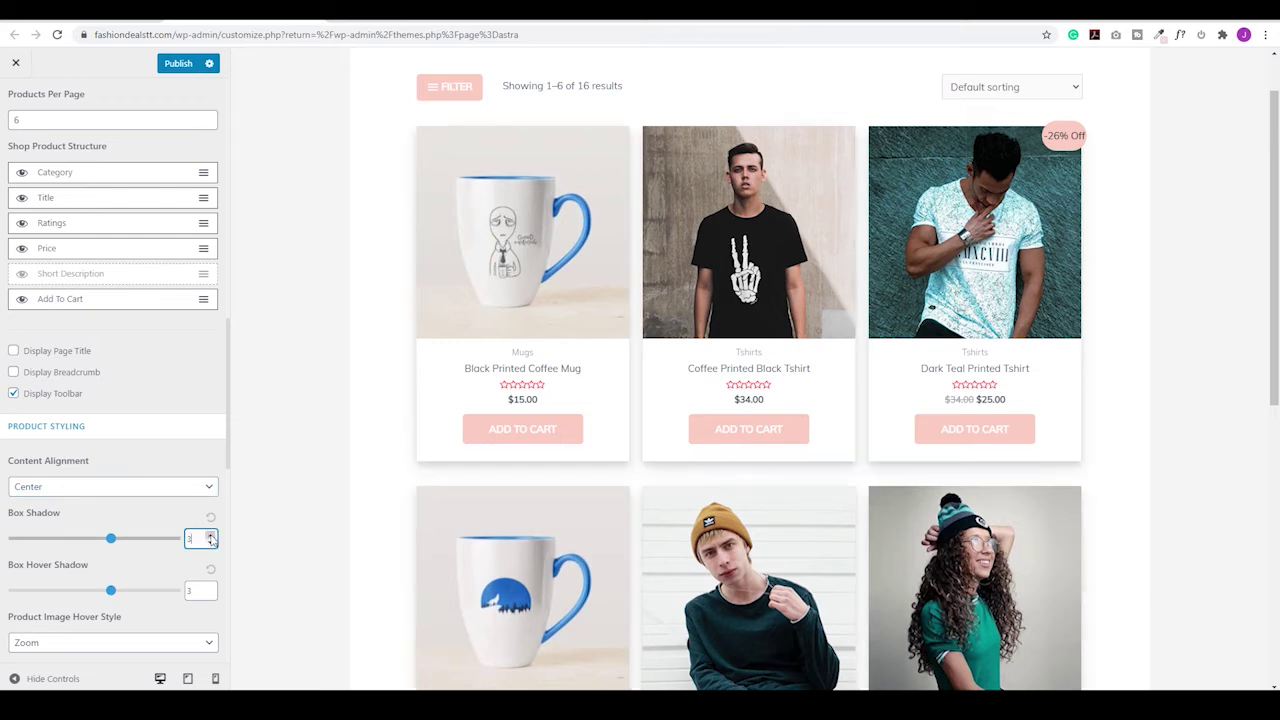
click(211, 587)
click(211, 587)
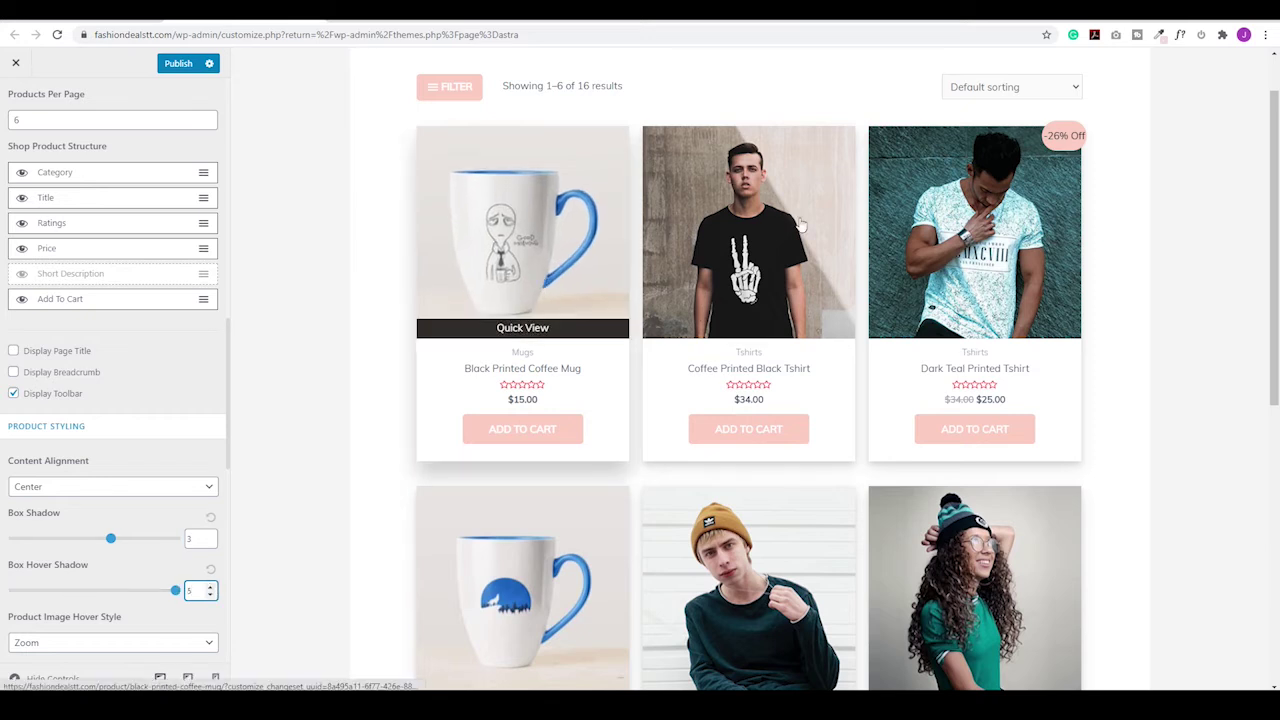
click(211, 541)
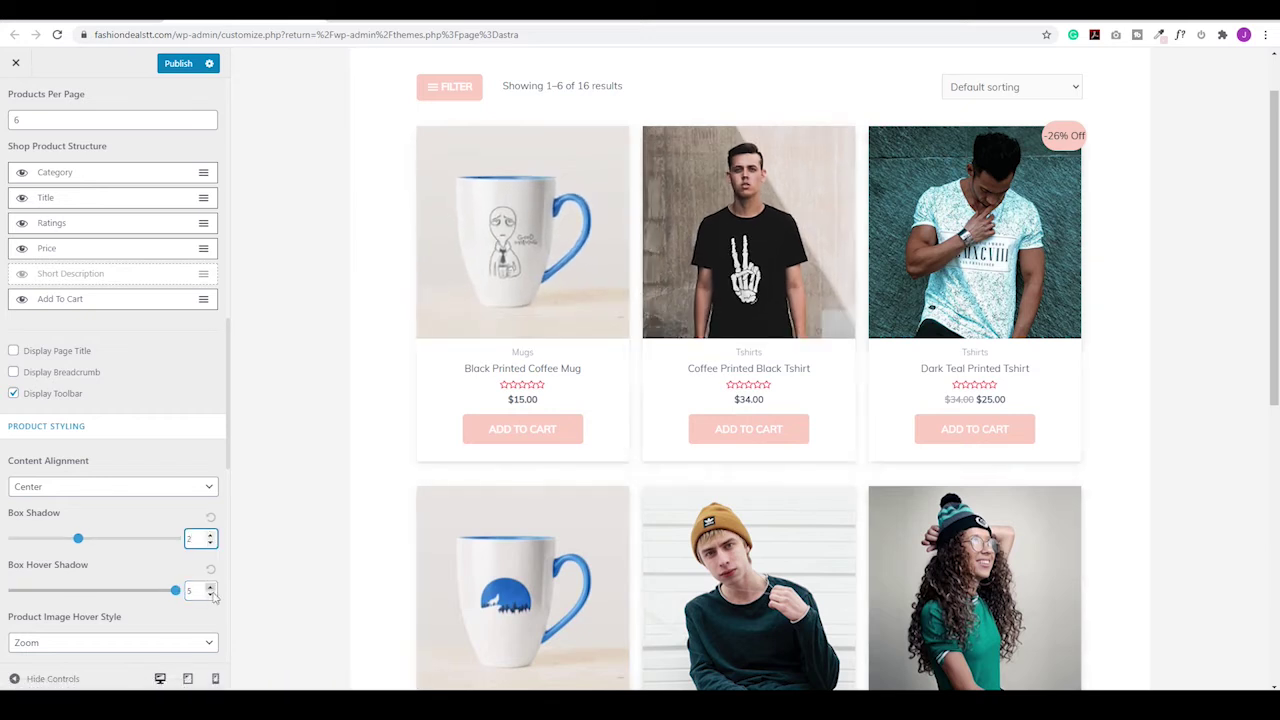
- Set the product image hover style to Swap Images and preview the effect on the Dark Teal Printed Tshirt
scroll(157, 476, down, 2)
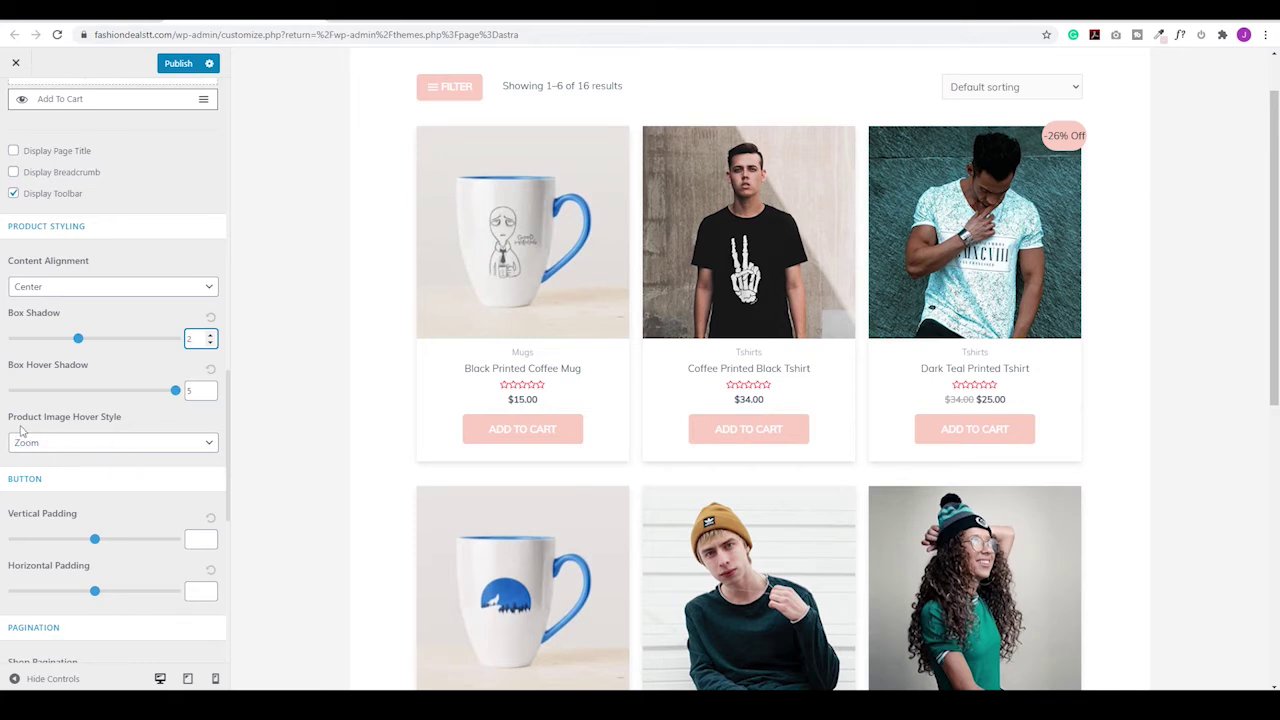
click(162, 438)
click(155, 442)
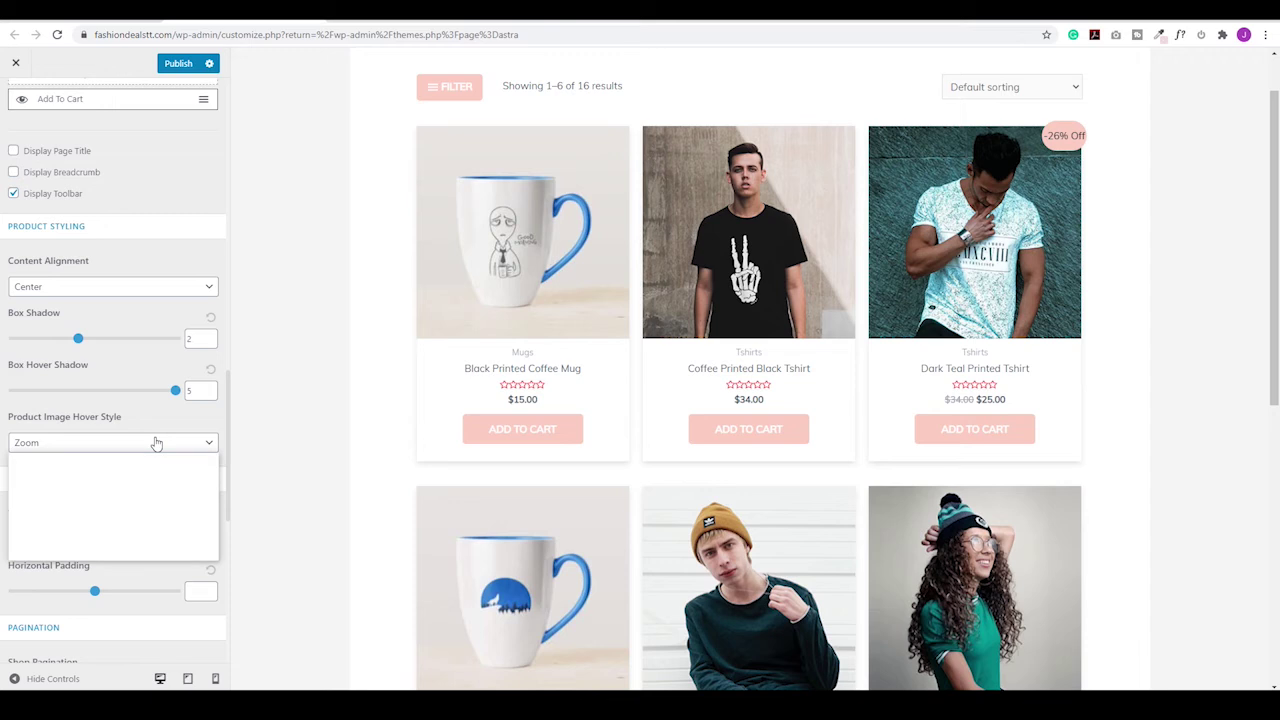
click(42, 487)
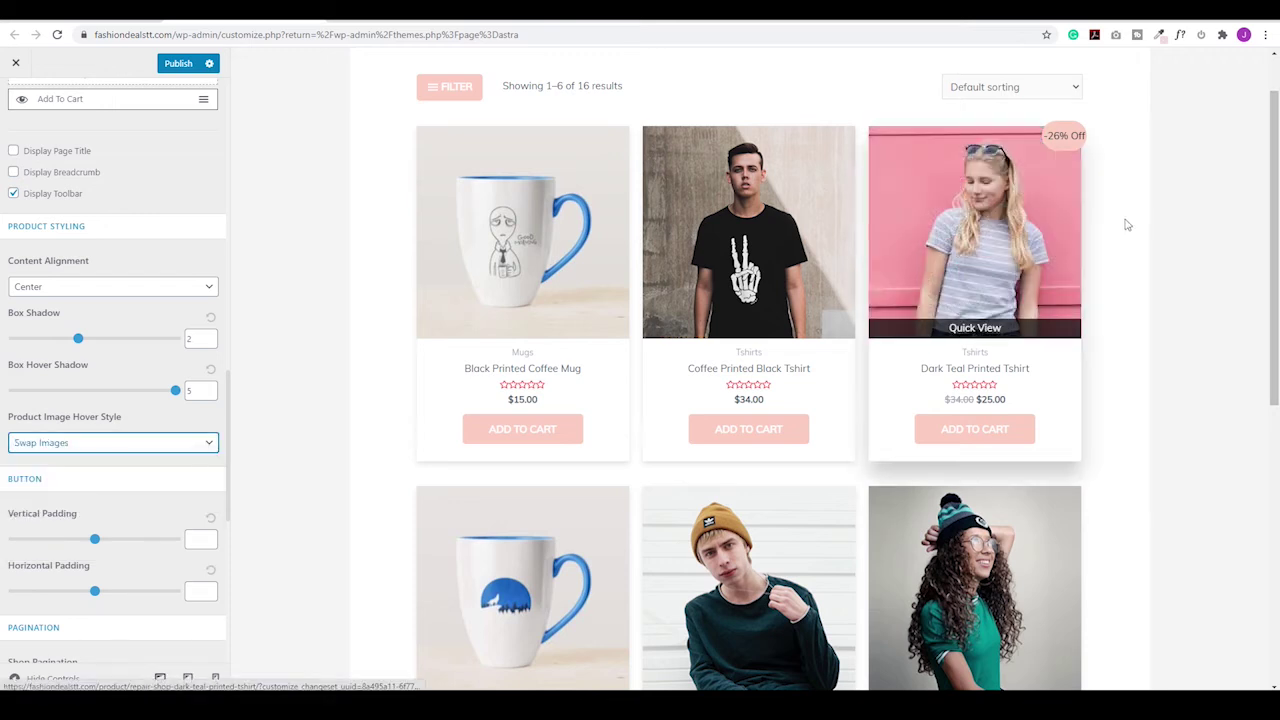
mouse_move(1040, 230)
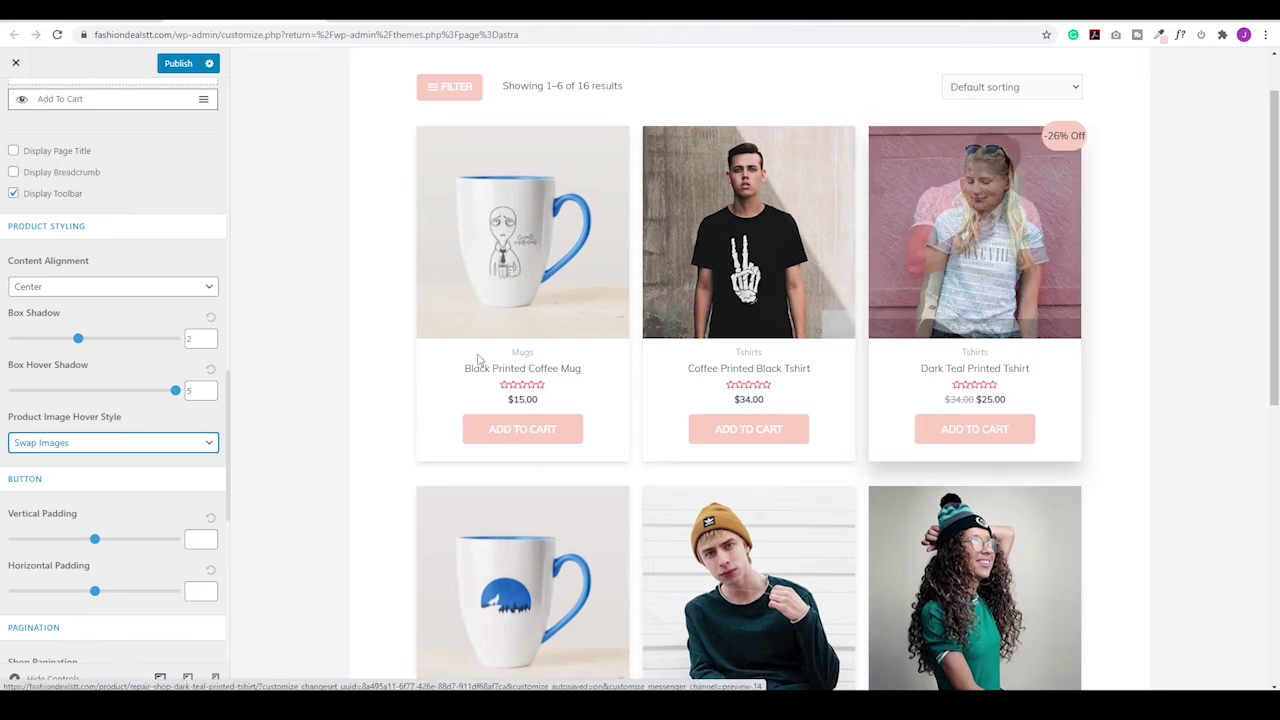
scroll(60, 420, down, 2)
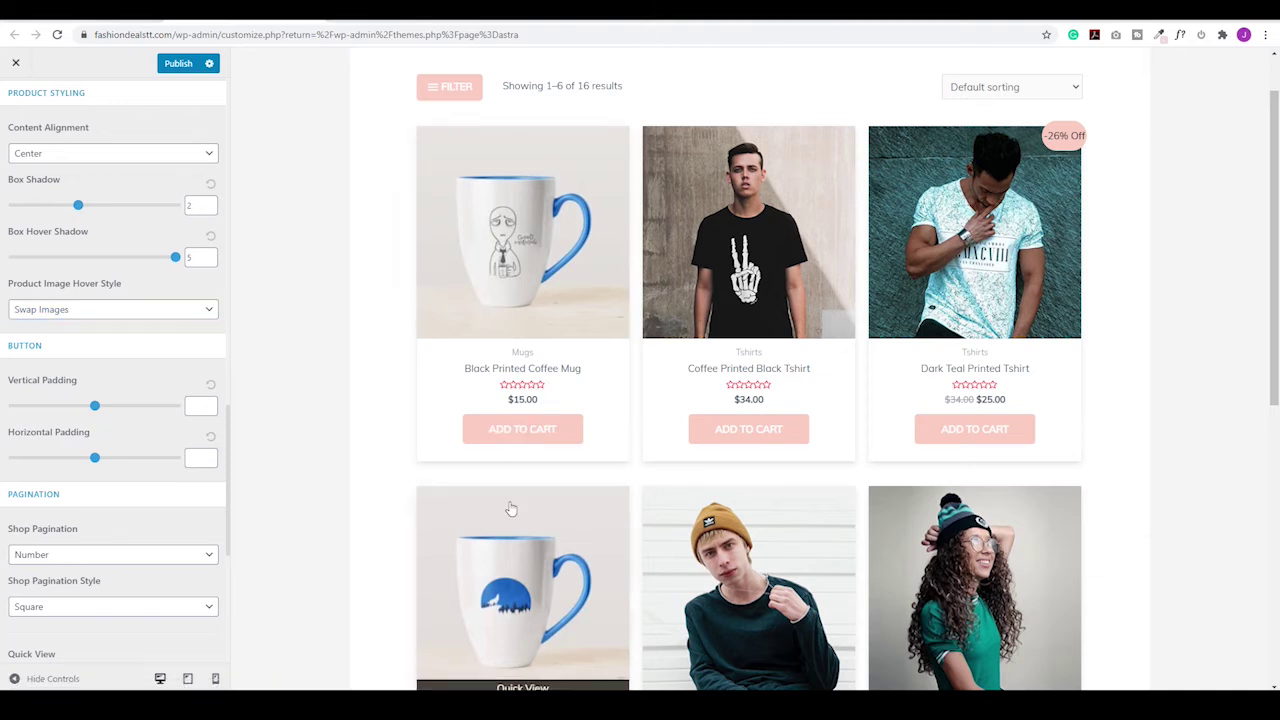
- Set the shop pagination to Infinite Scroll and use Click as the event that triggers infinite loading
scroll(630, 455, down, 2)
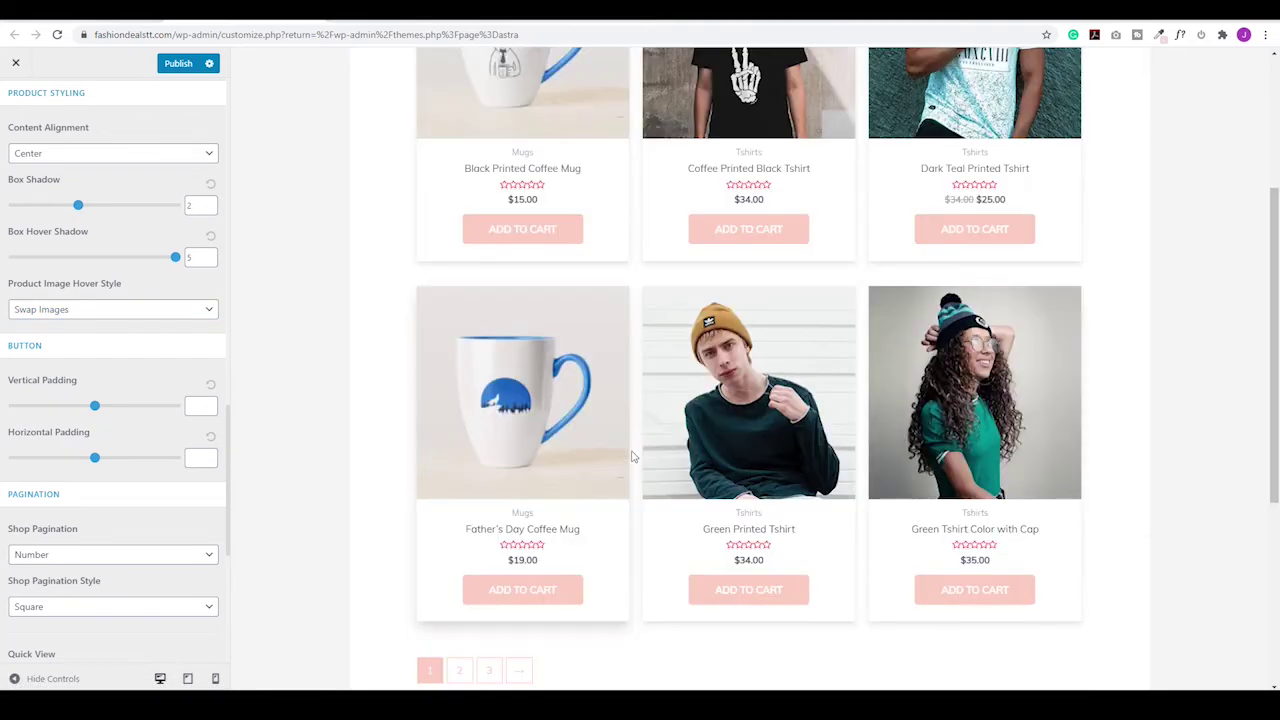
click(184, 563)
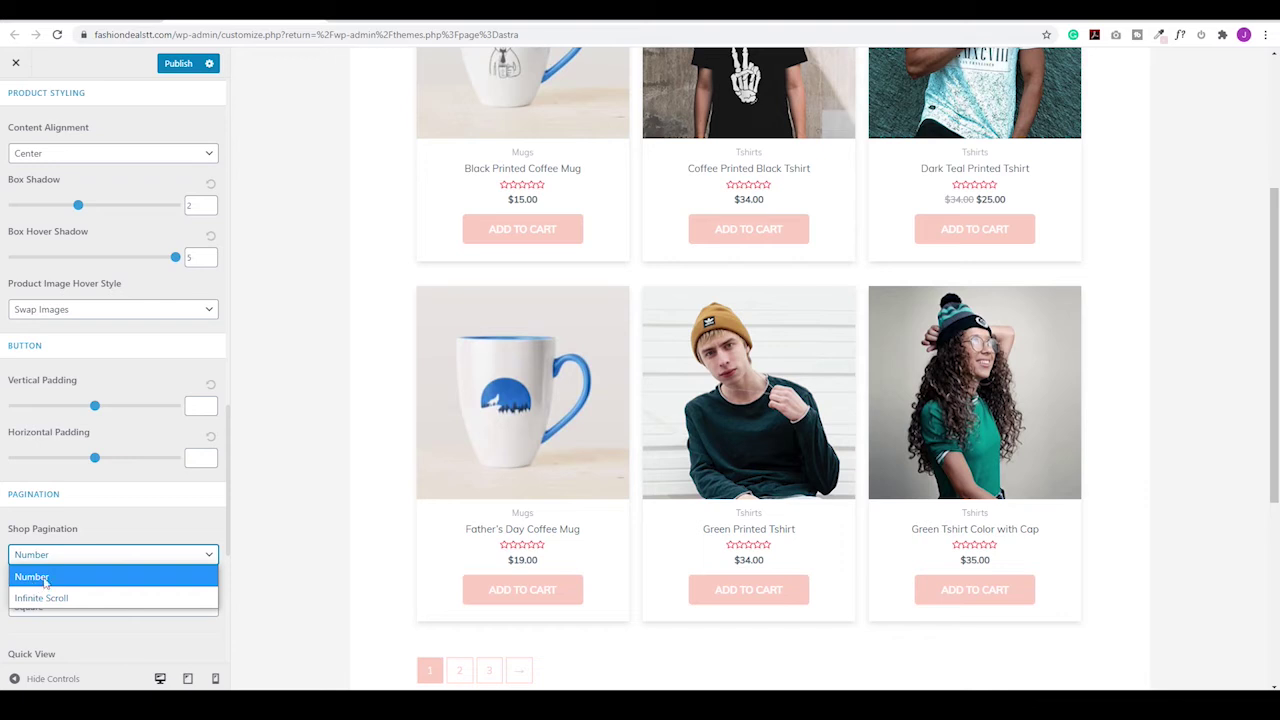
click(77, 597)
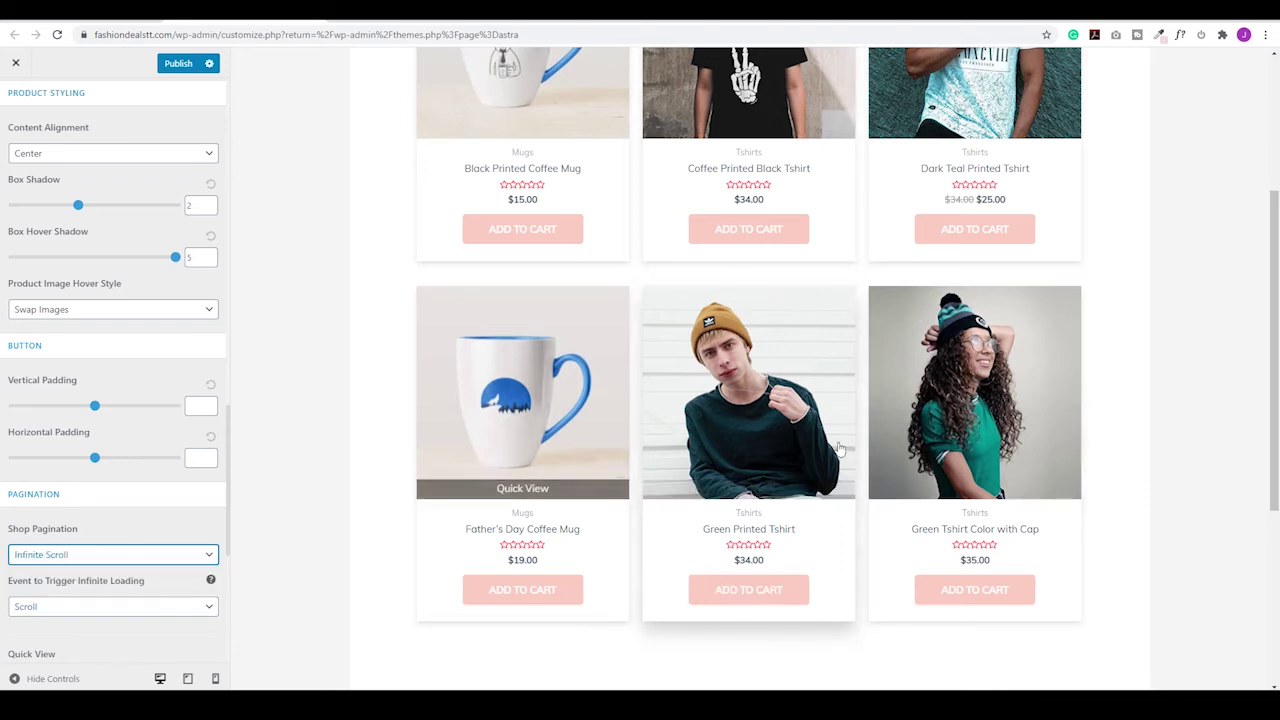
scroll(808, 446, down, 1)
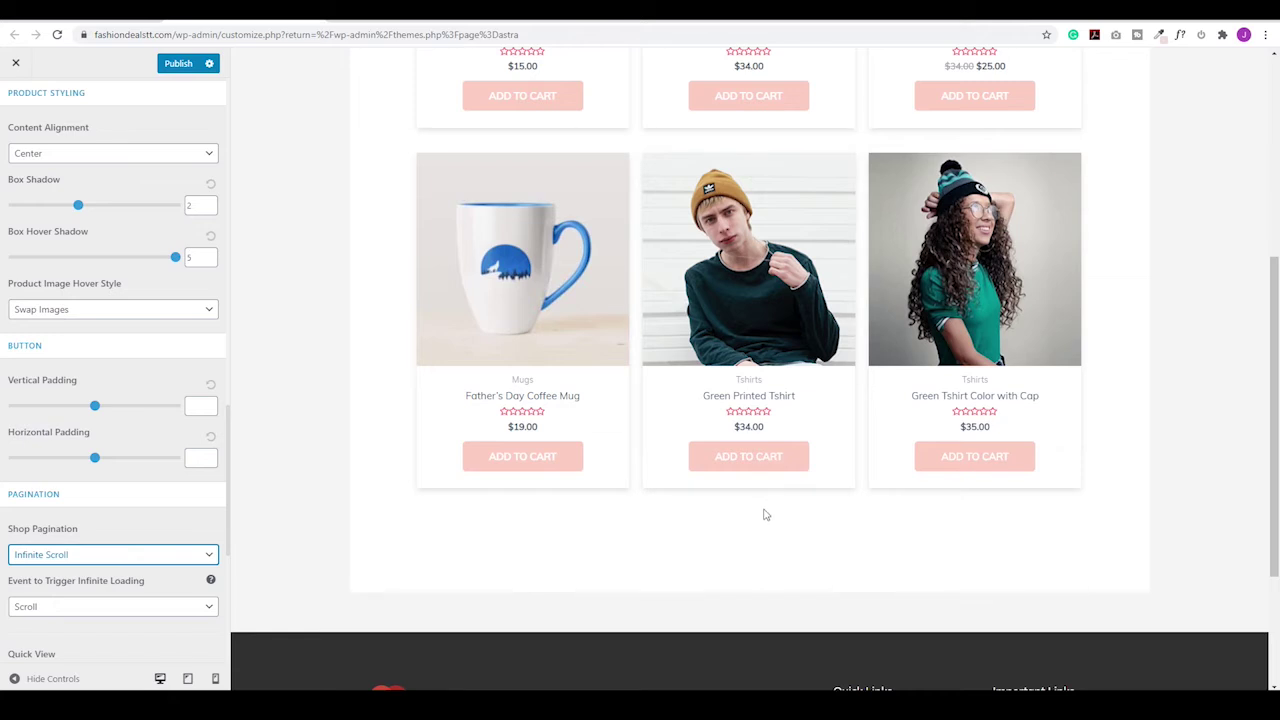
scroll(150, 560, down, 1)
click(111, 539)
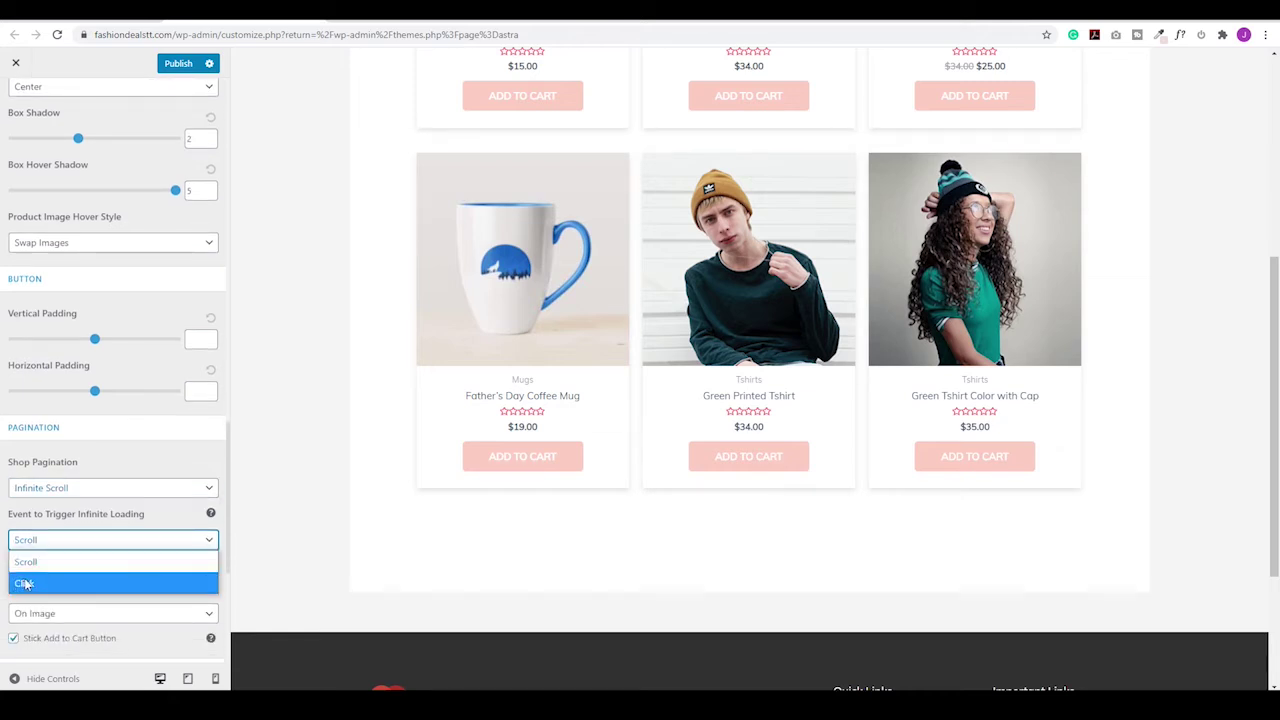
click(75, 585)
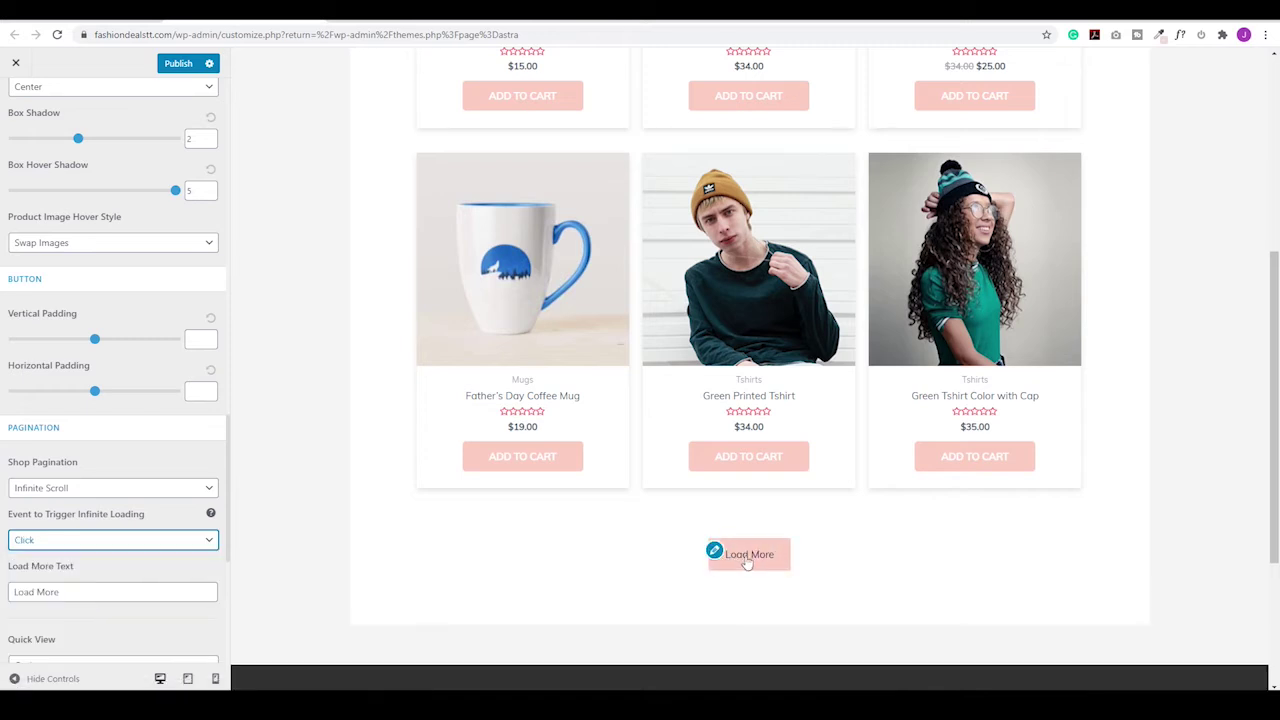
- Try the After Summary and On Image Click quick view options, preview the Father's Day Coffee Mug popup, and return to On Image
scroll(100, 423, down, 3)
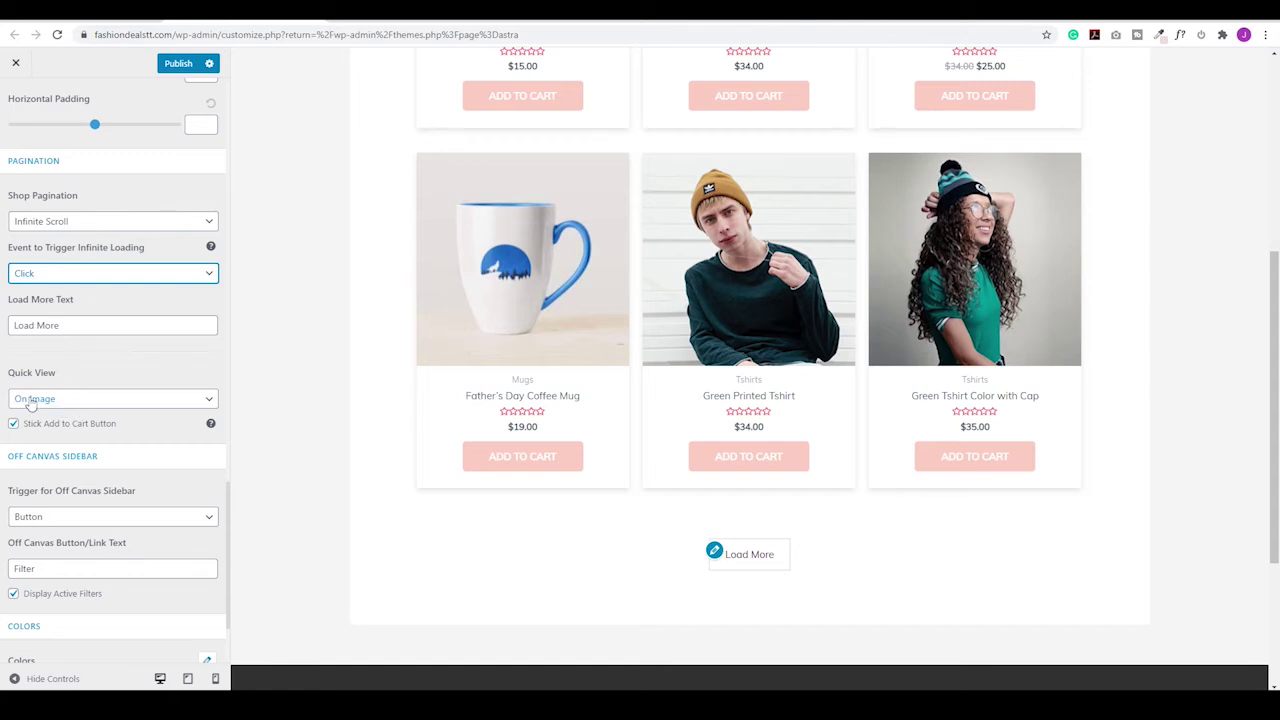
mouse_move(505, 296)
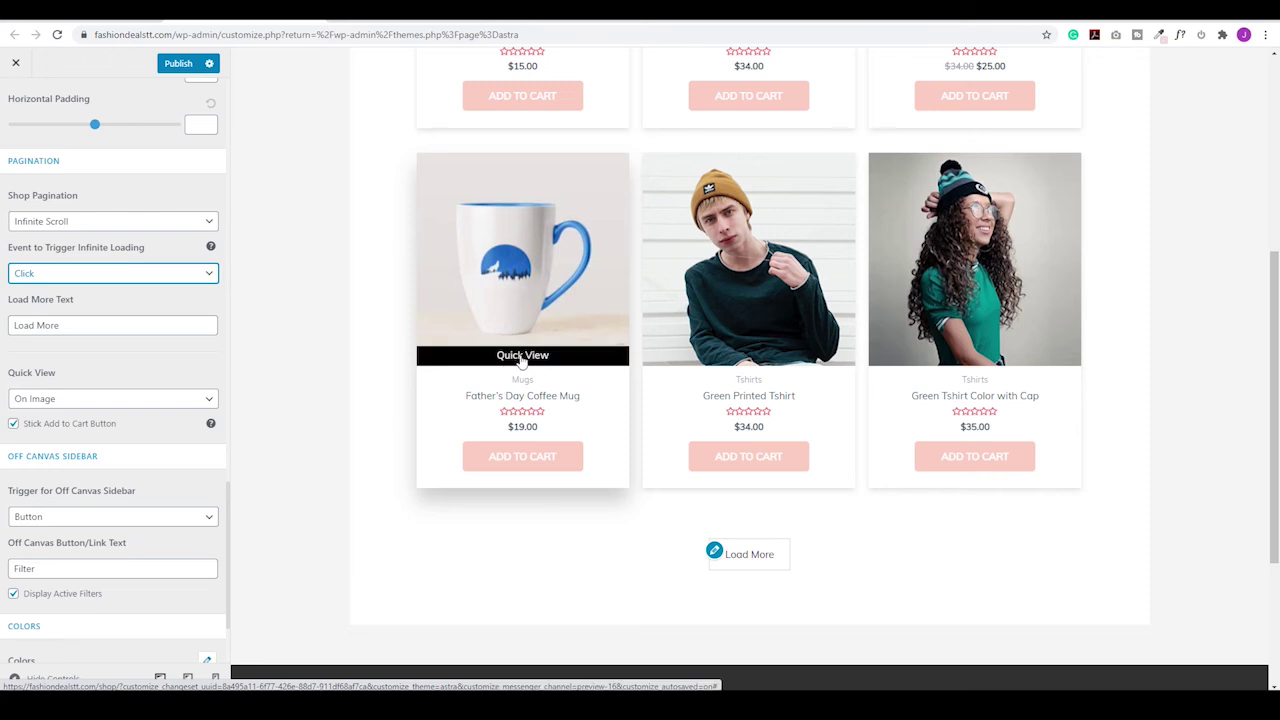
click(113, 399)
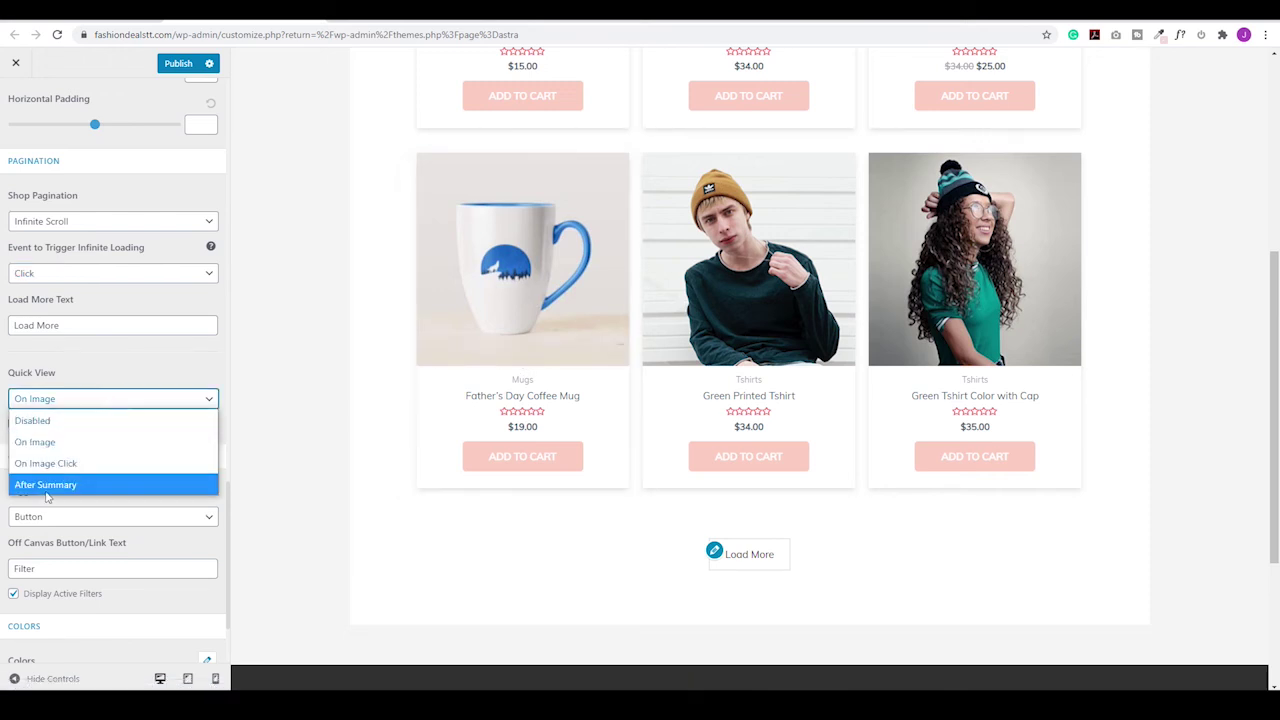
click(57, 486)
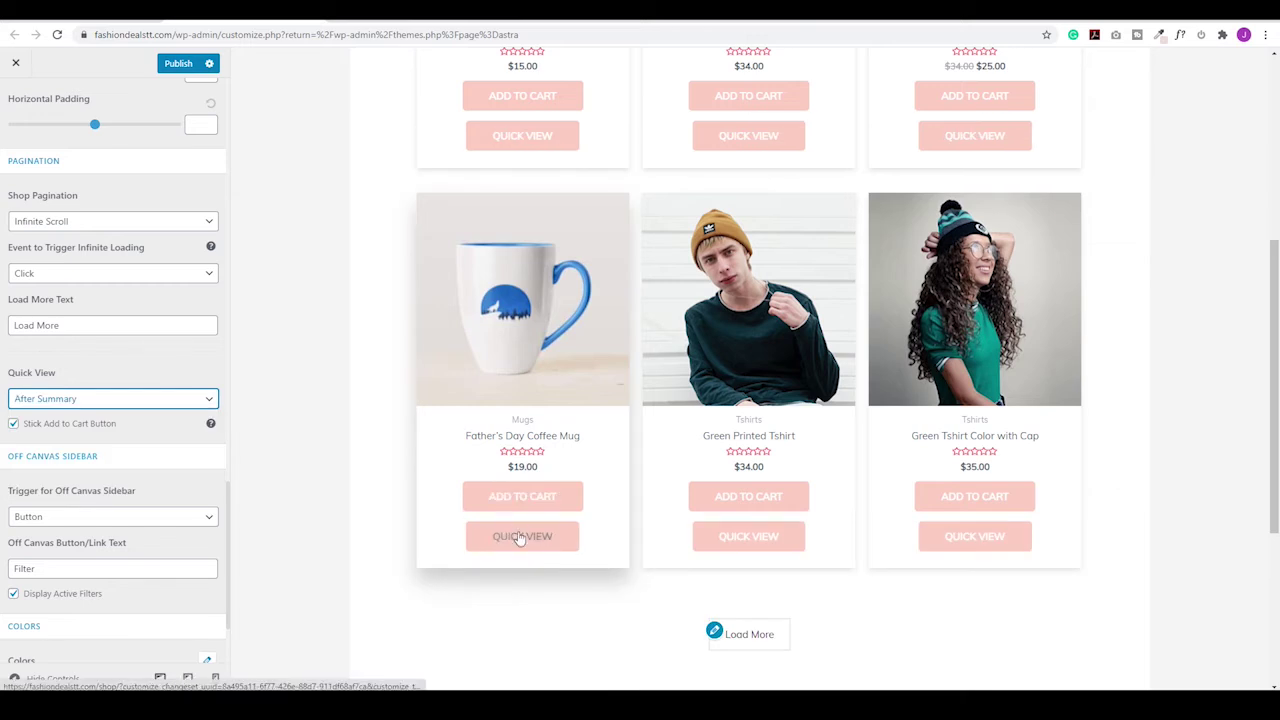
click(167, 403)
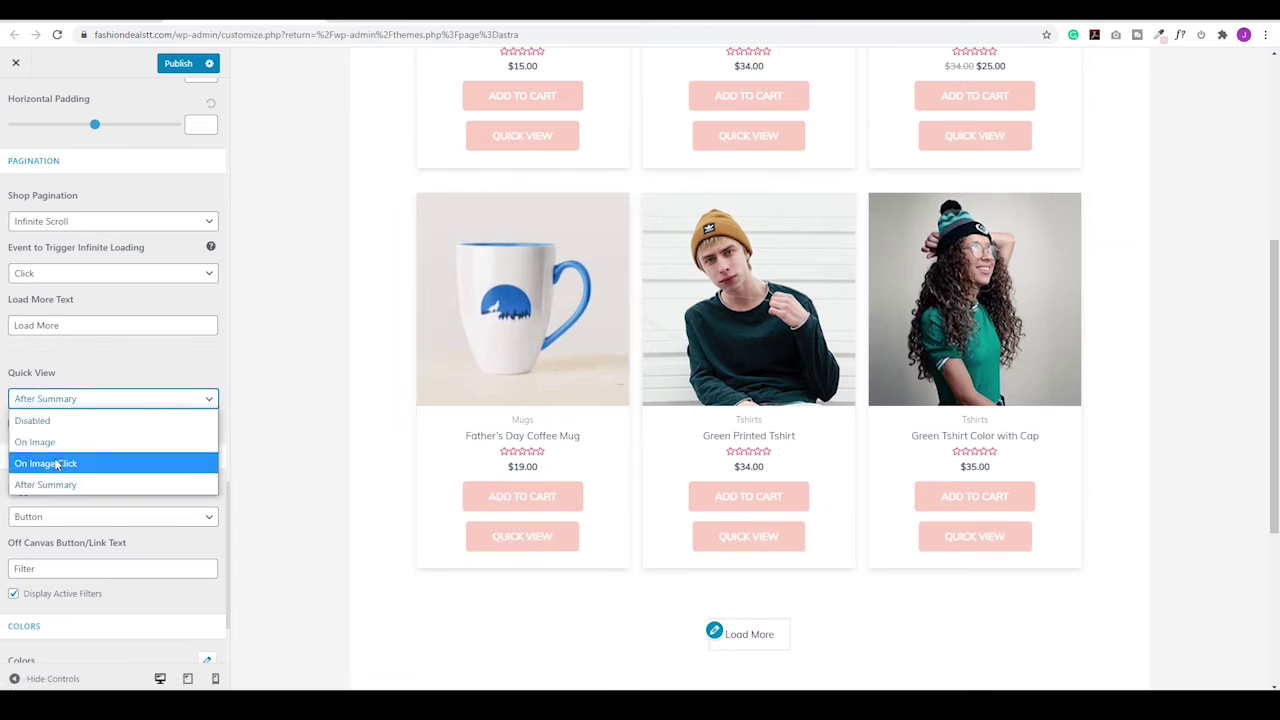
click(57, 463)
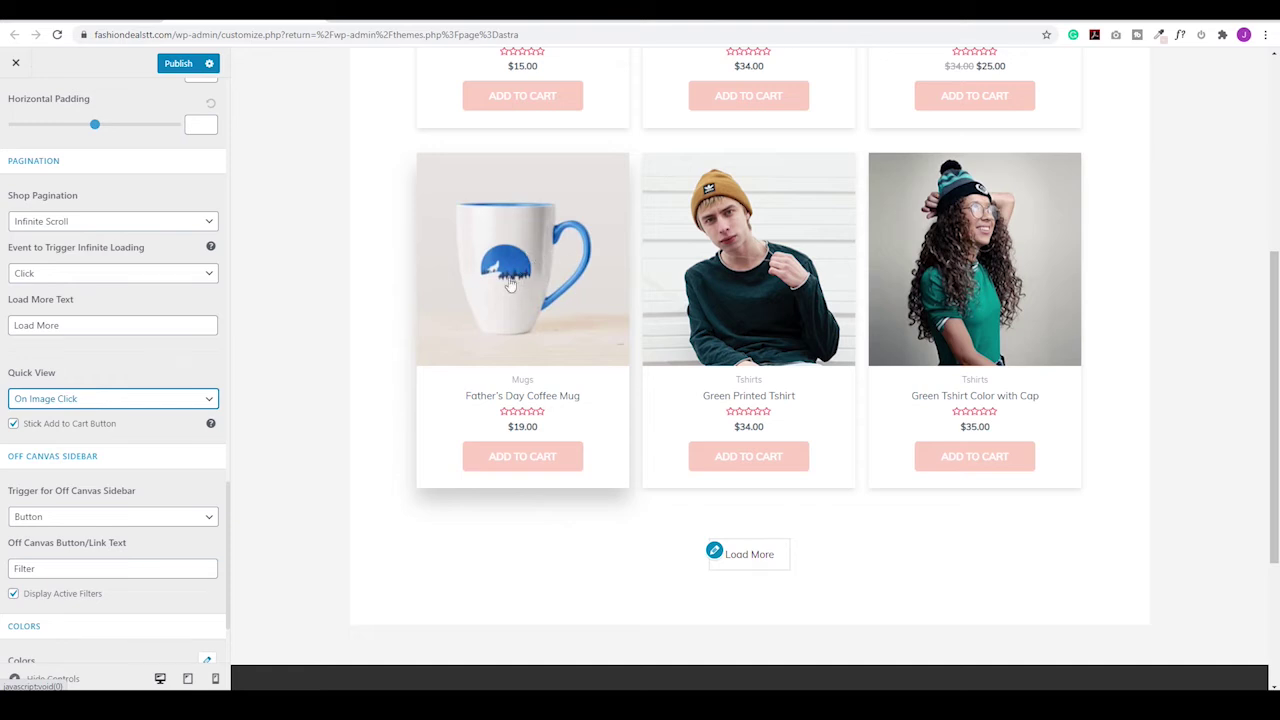
click(529, 294)
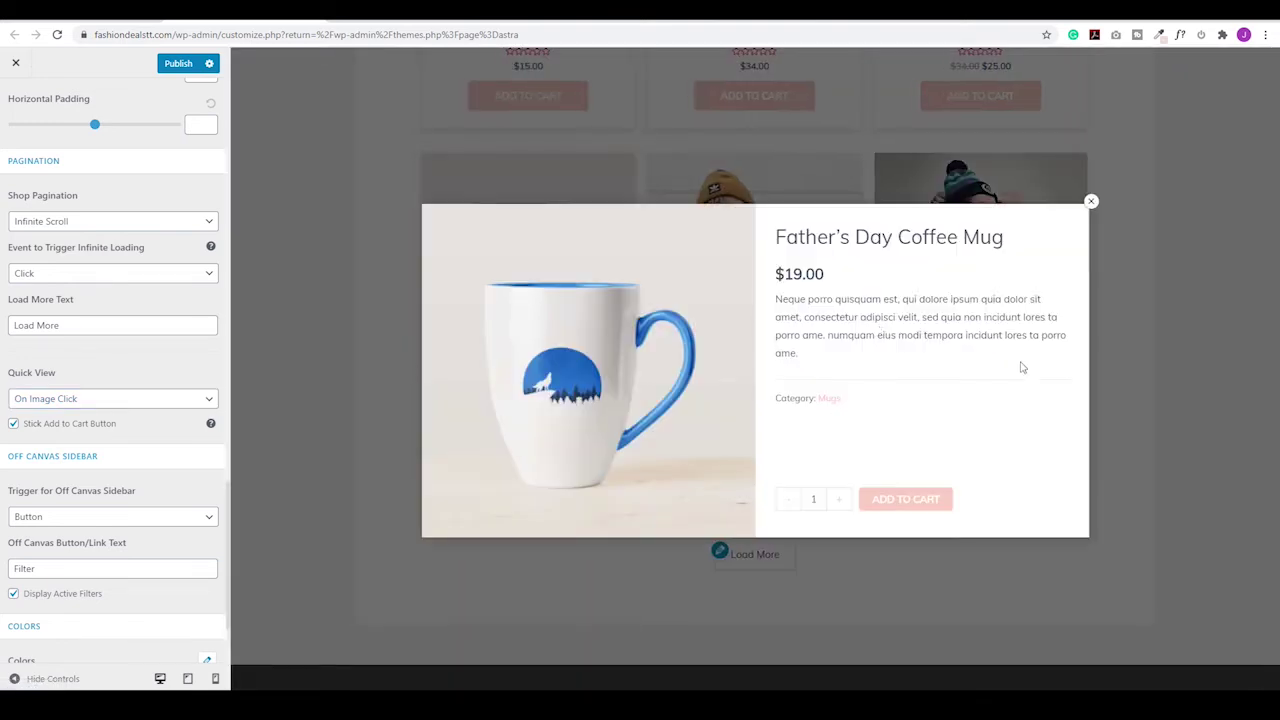
click(1090, 202)
click(174, 400)
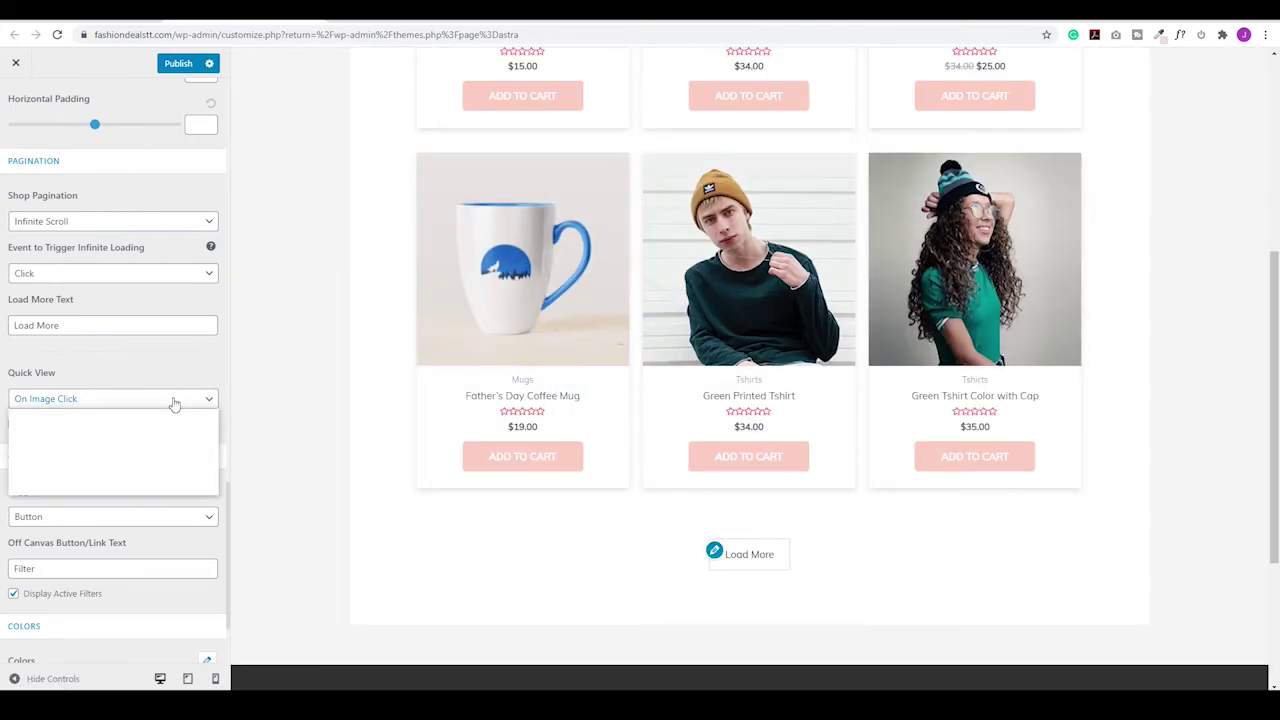
click(60, 440)
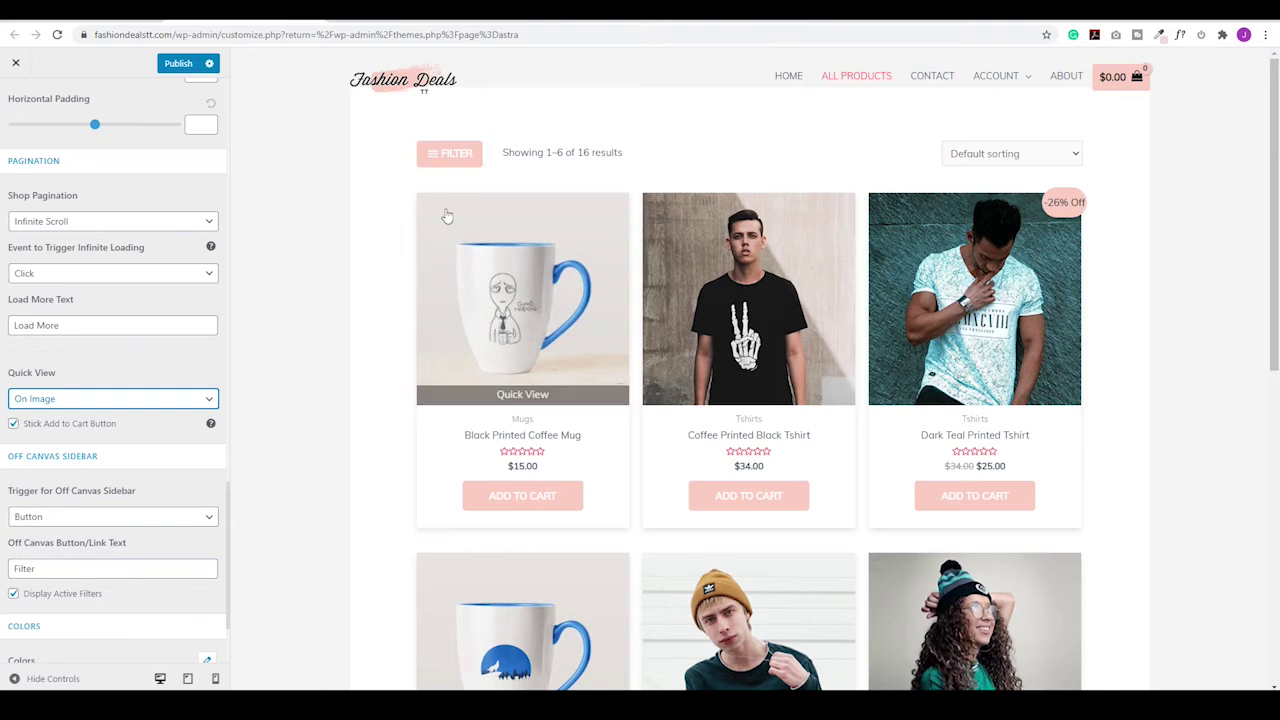
- Try Link as the off canvas sidebar trigger, return to Button, and preview the filter sidebar
click(130, 517)
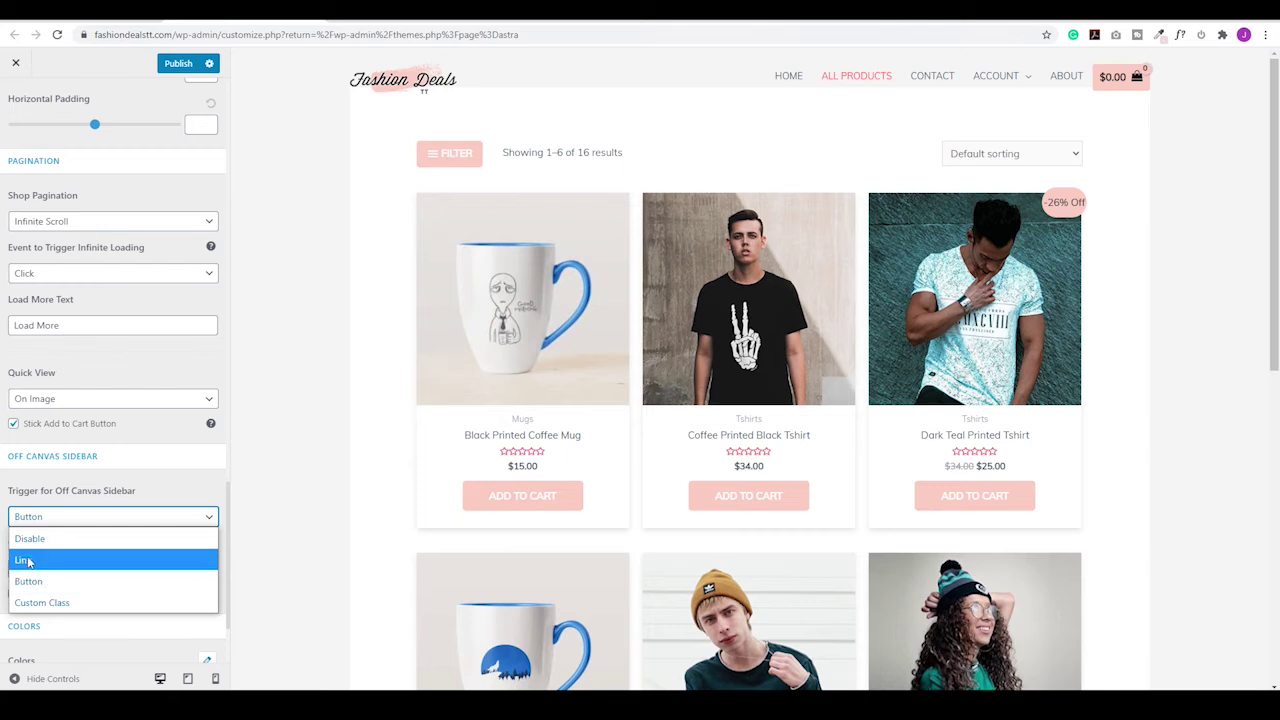
click(28, 562)
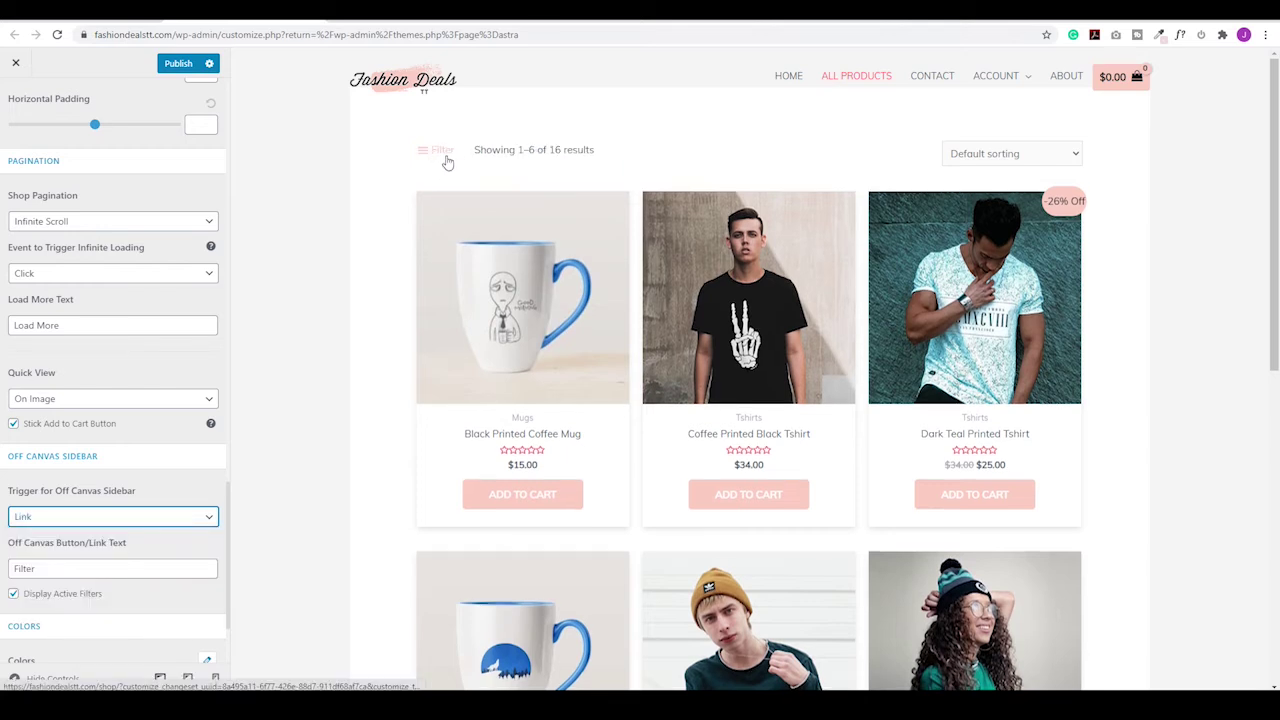
click(90, 522)
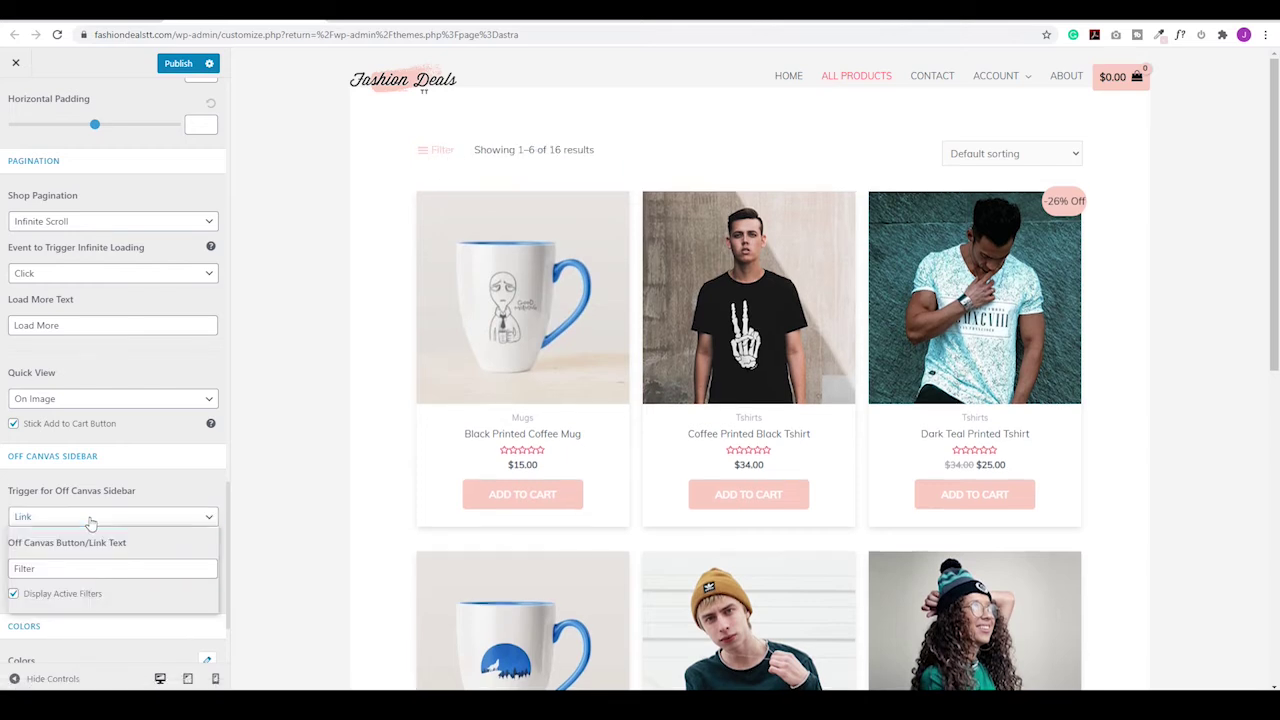
click(30, 578)
click(468, 156)
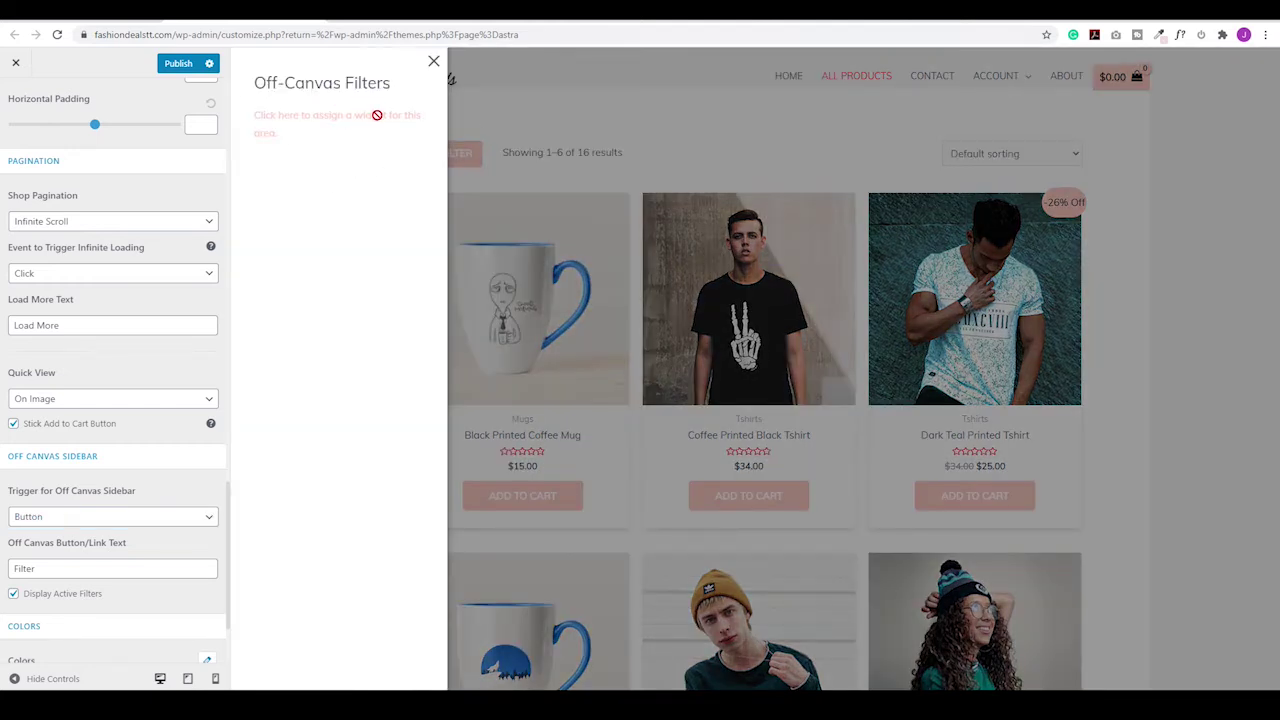
click(434, 62)
- Set the catalog's product title color to black after trying purple and blue
scroll(199, 541, down, 2)
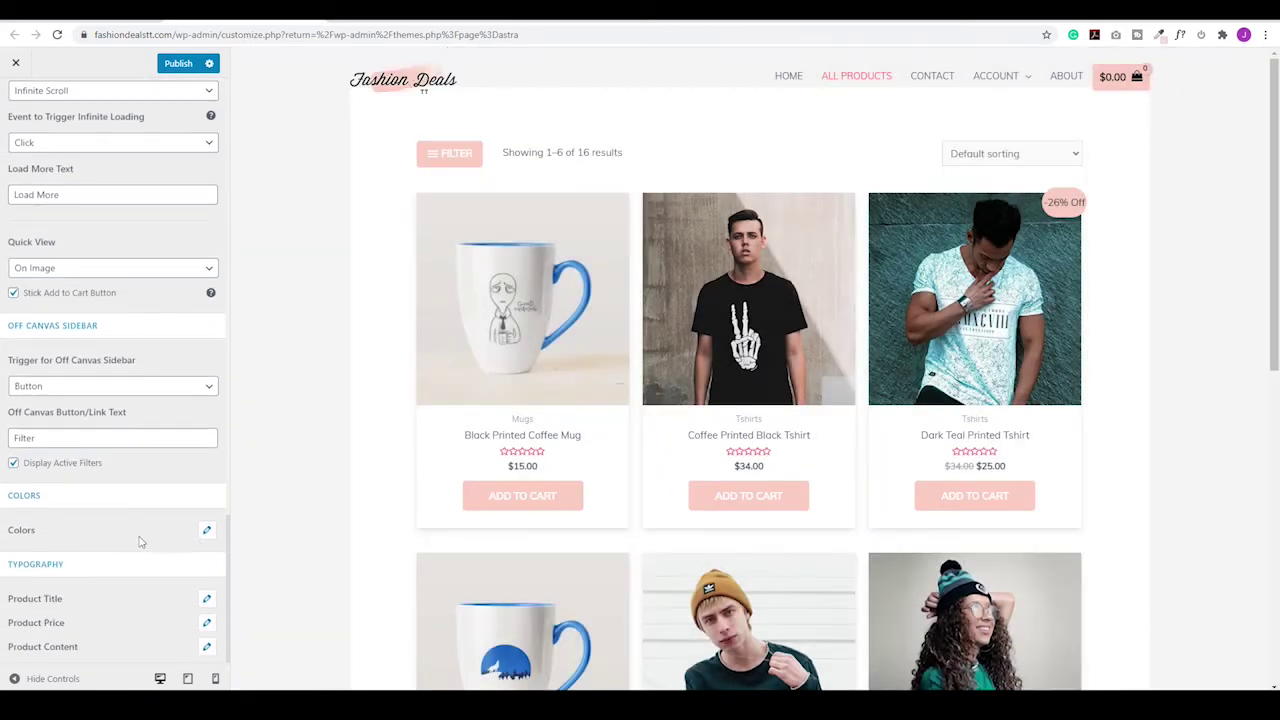
click(208, 533)
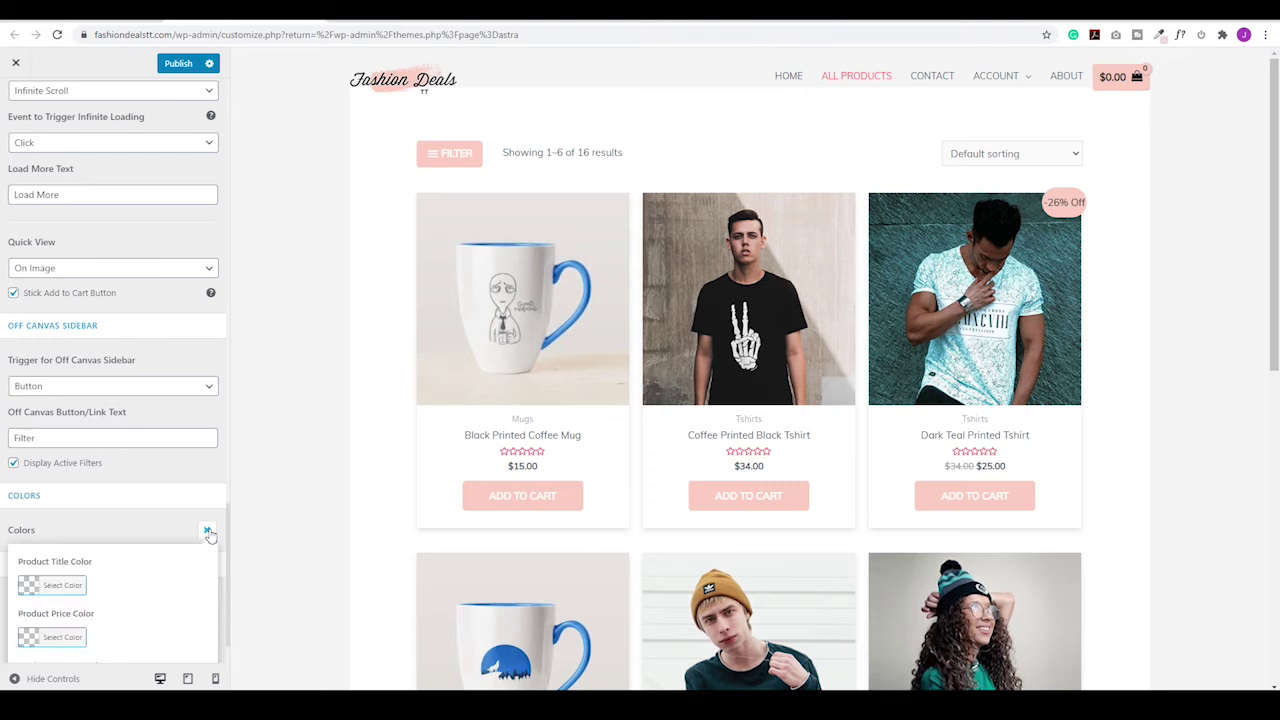
scroll(130, 568, down, 1)
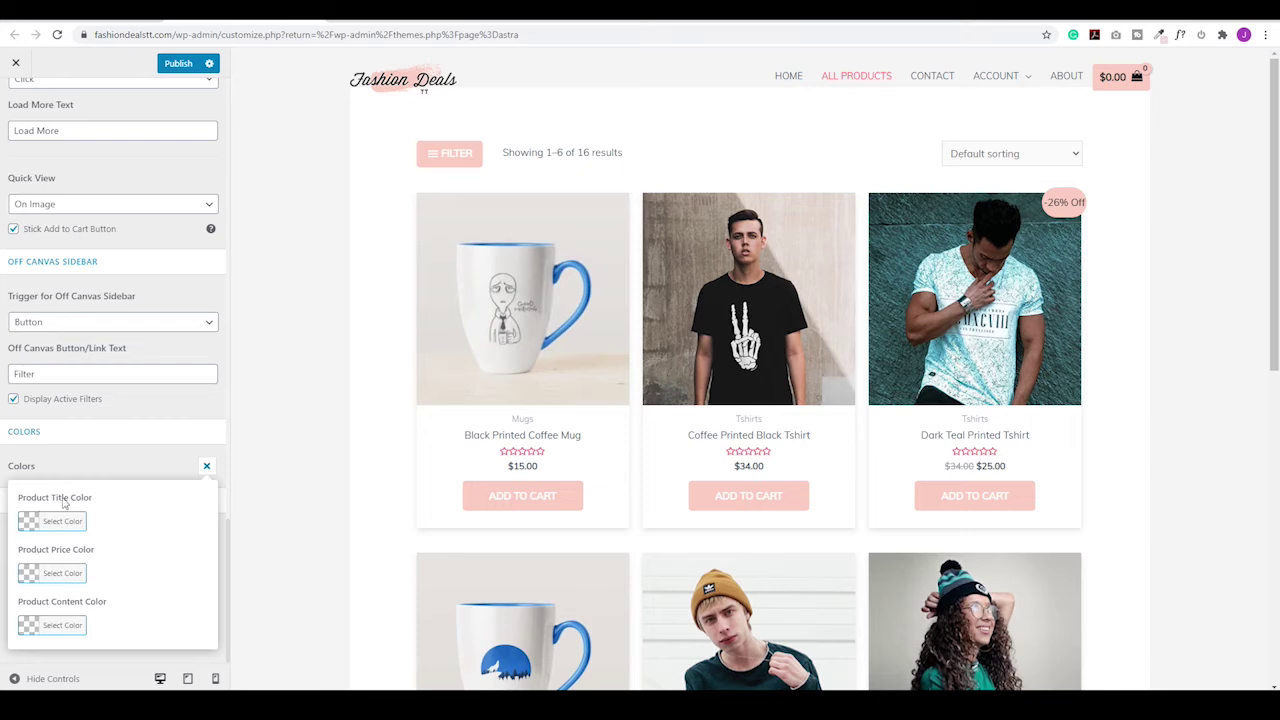
click(36, 522)
scroll(60, 560, down, 1)
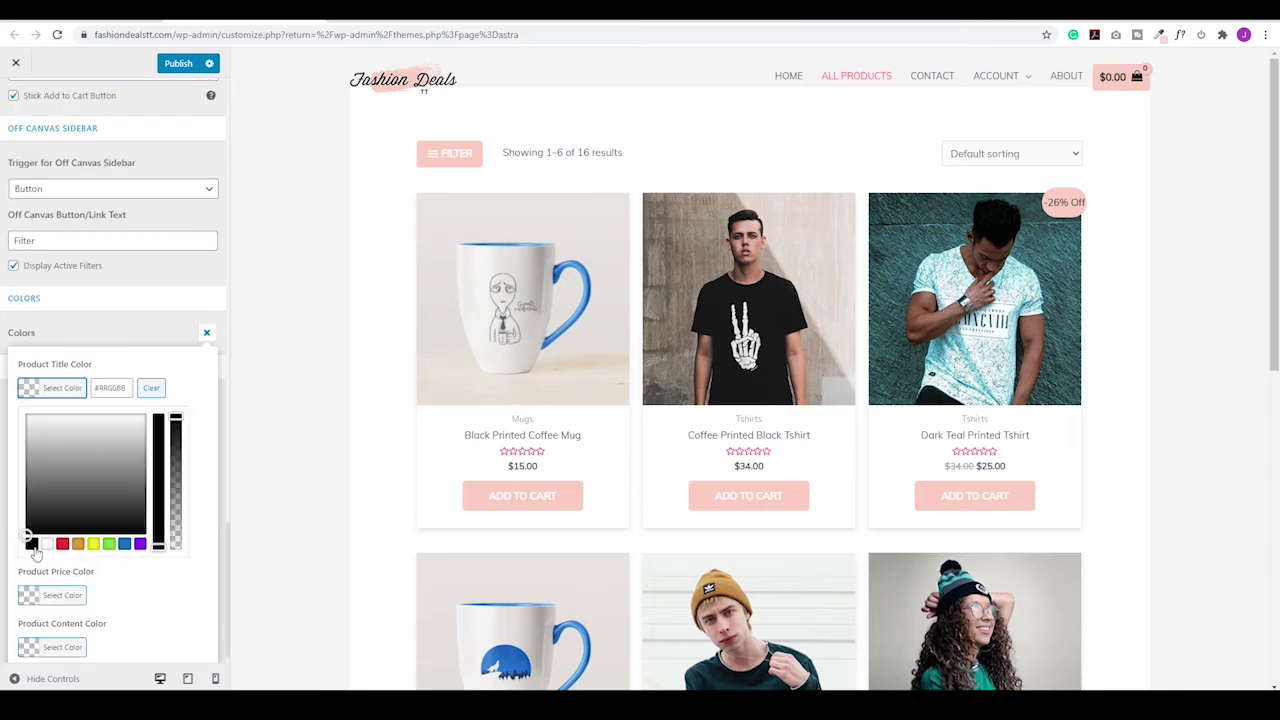
click(140, 544)
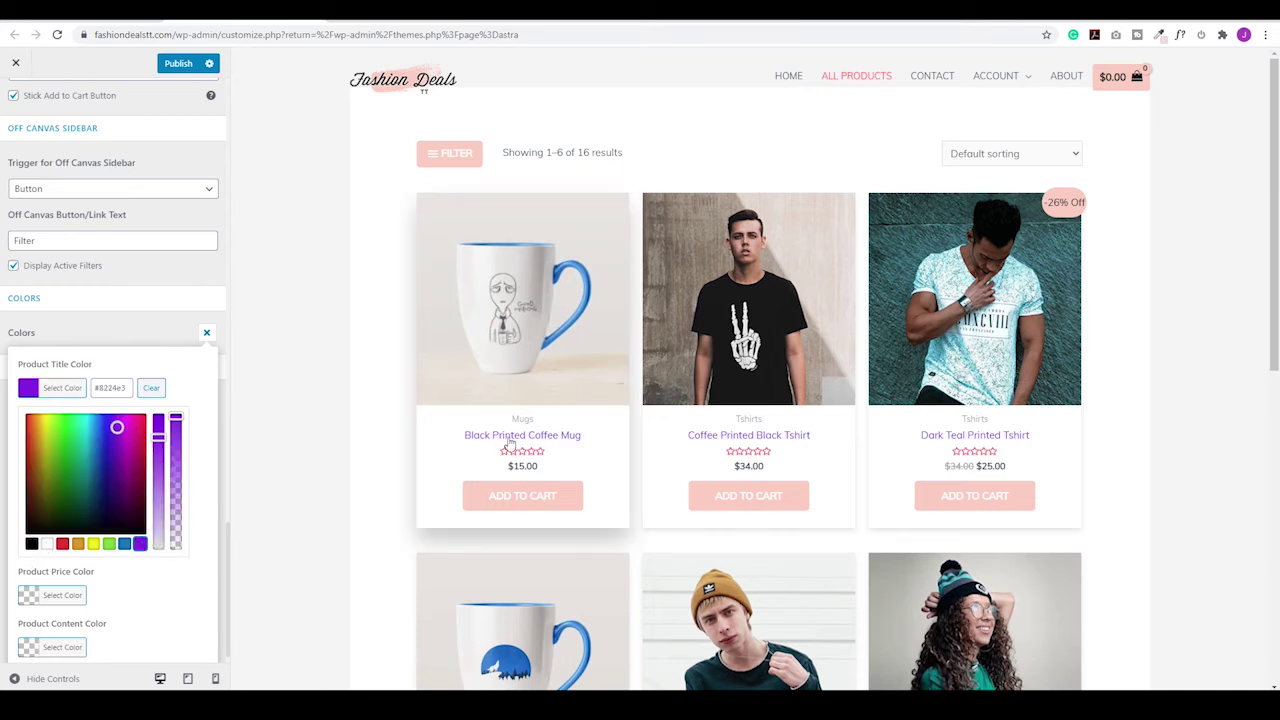
drag(54, 457, 108, 433)
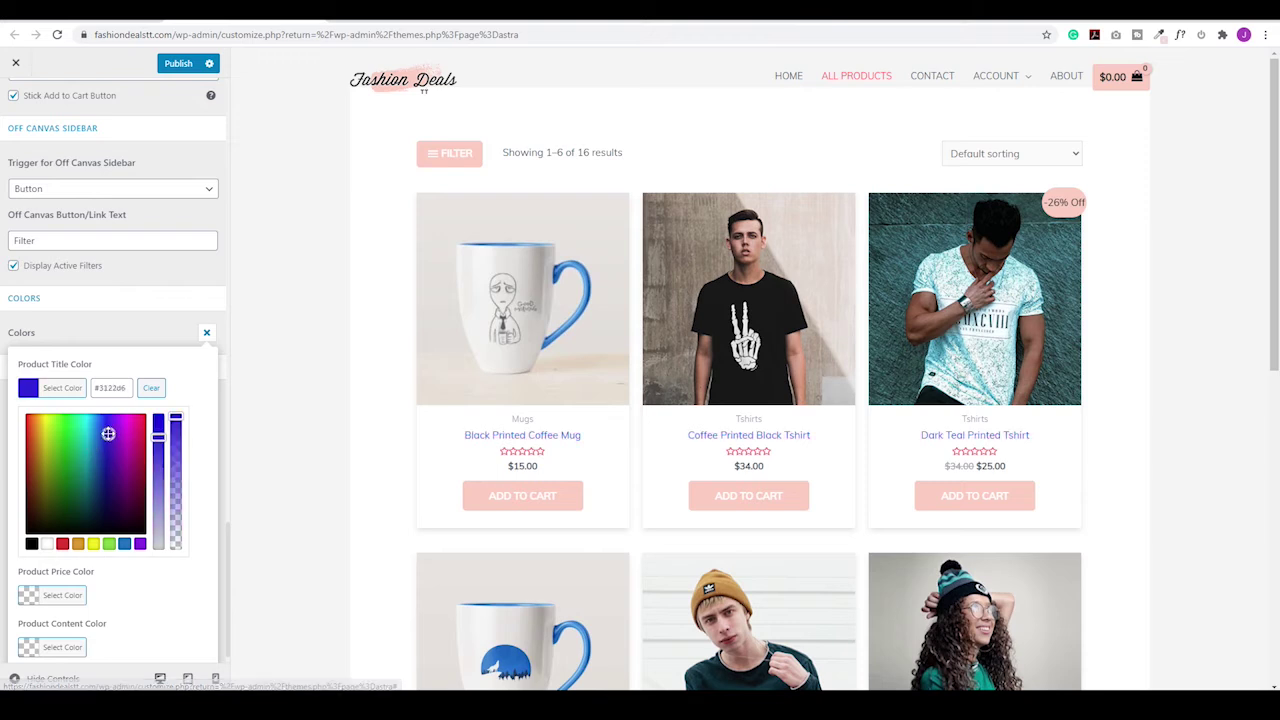
click(31, 547)
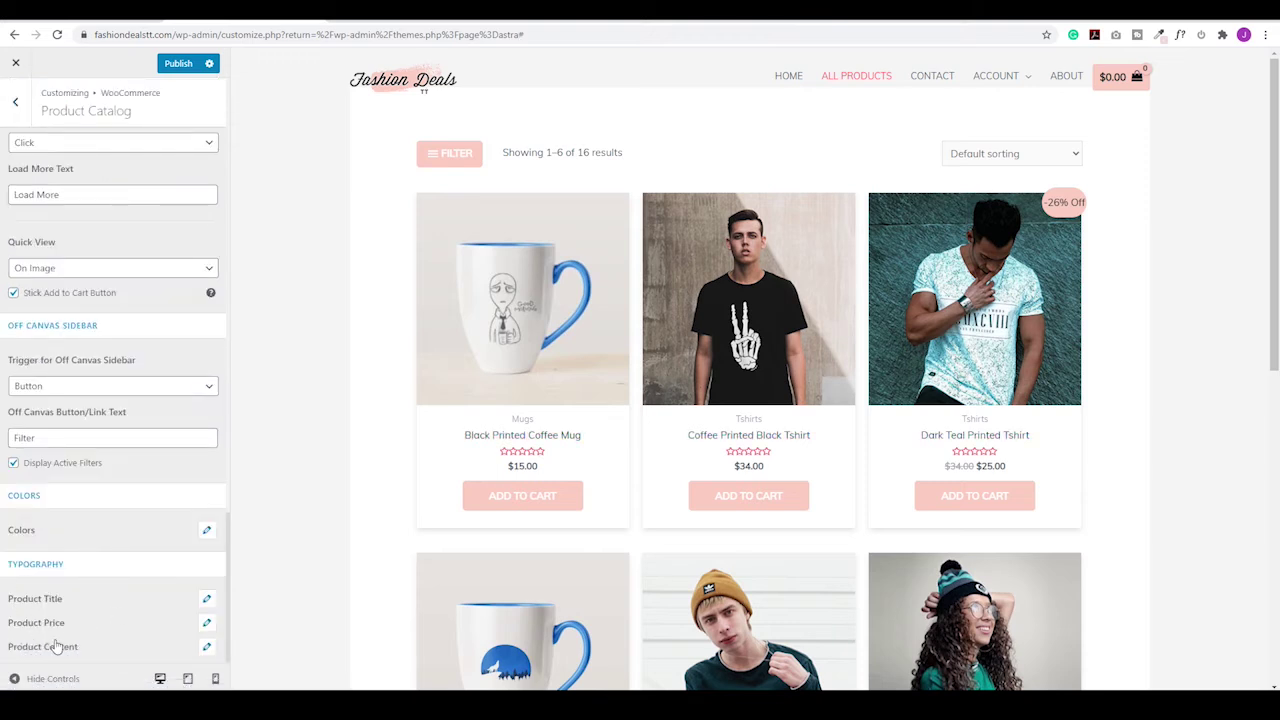
- Set the font family of the catalog's product titles to Mali
click(206, 601)
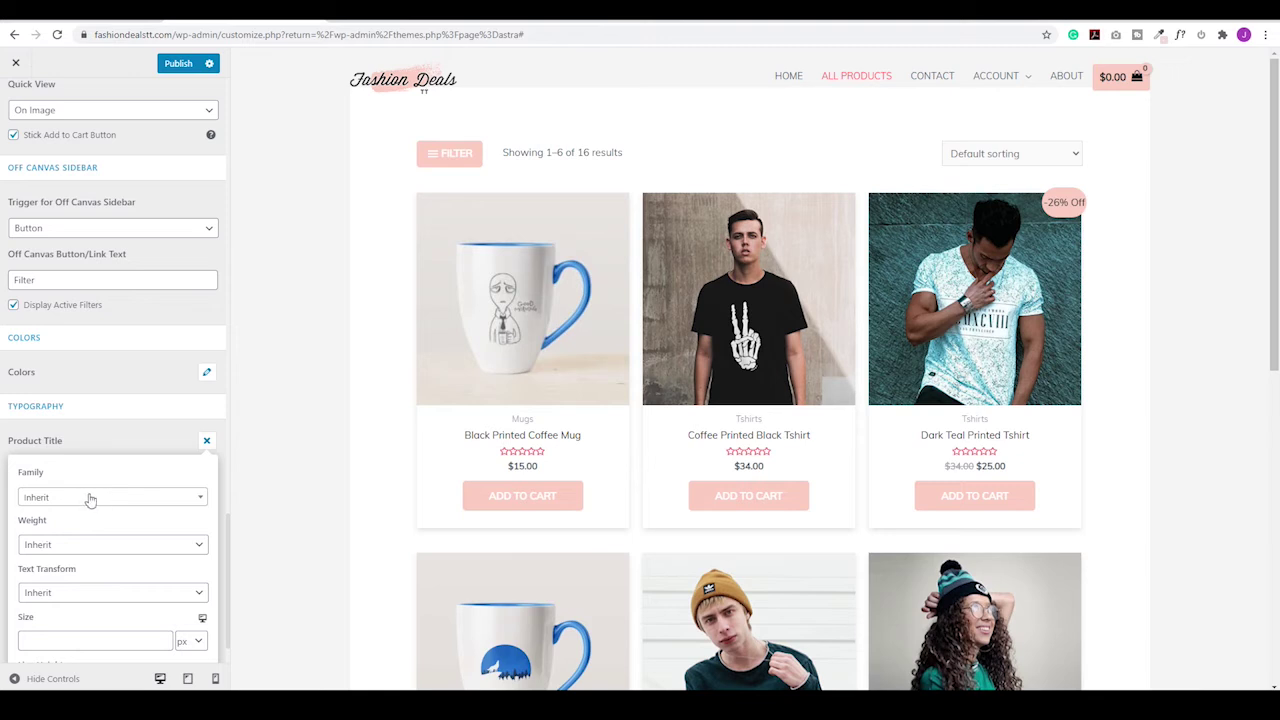
click(90, 499)
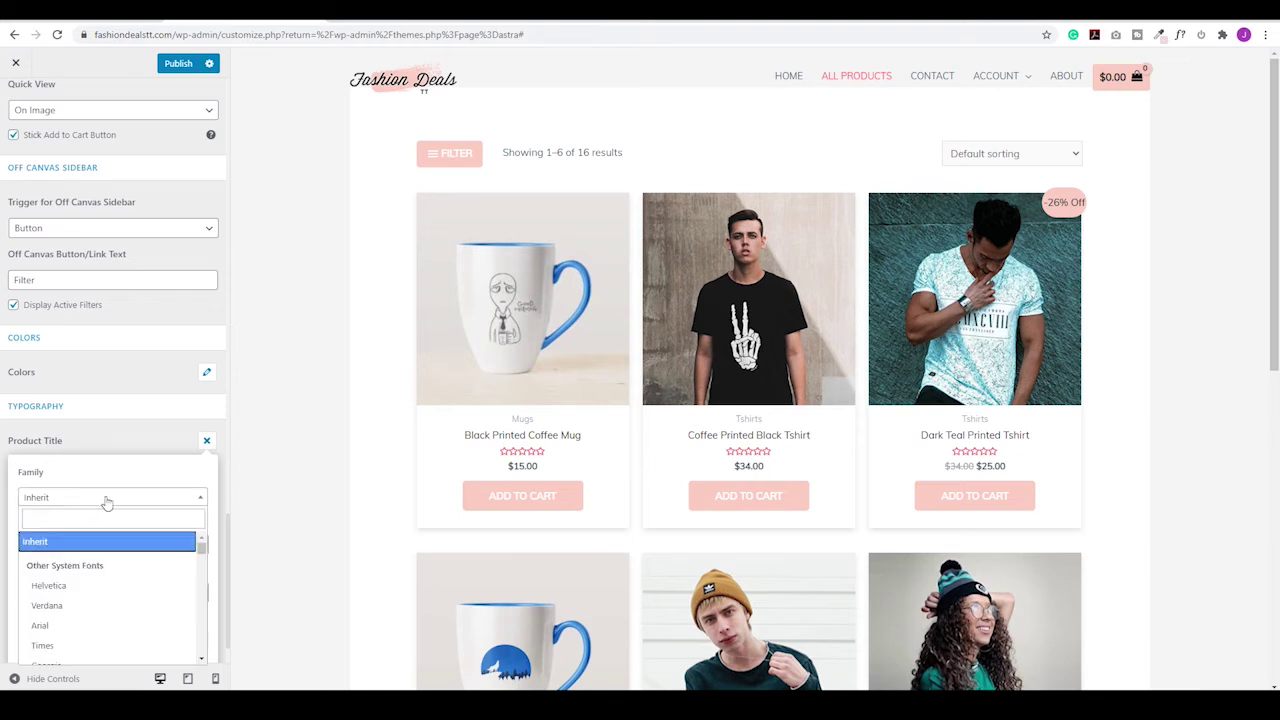
text(mali)
key(Return)
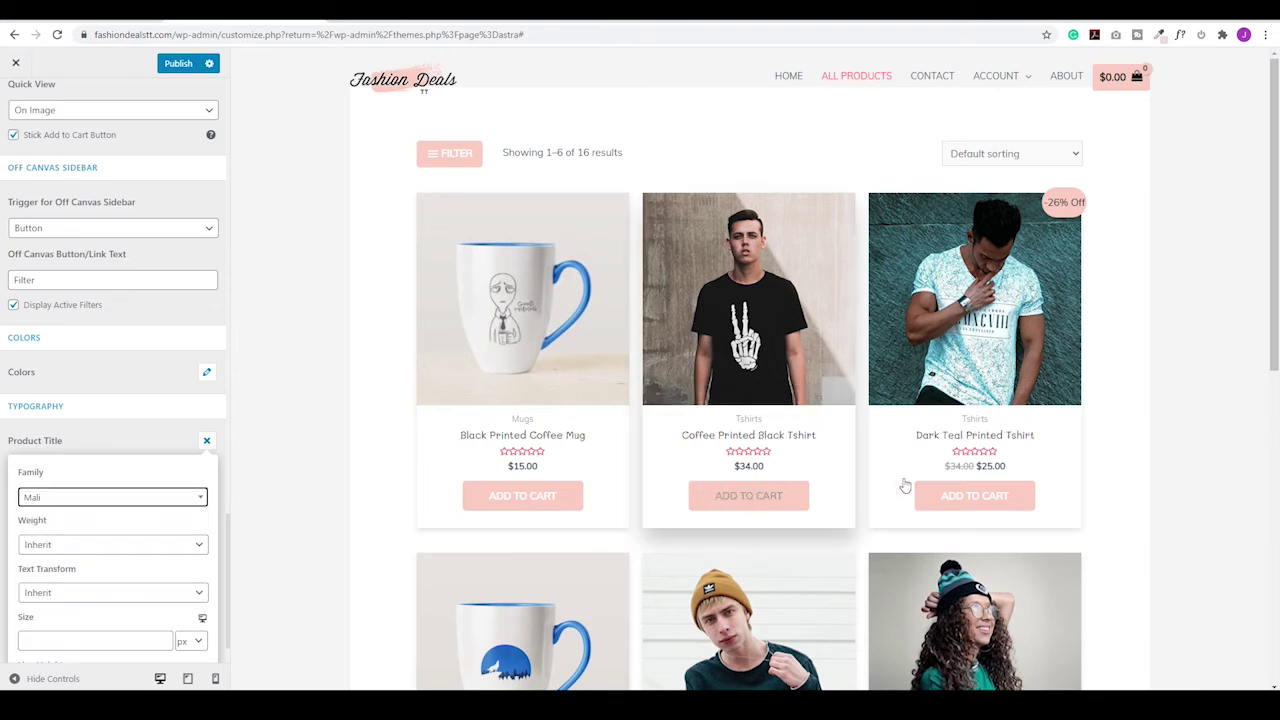
click(206, 440)
- Open the WooCommerce Single Product settings and load the Dark Teal Printed Tshirt page in the preview
click(22, 102)
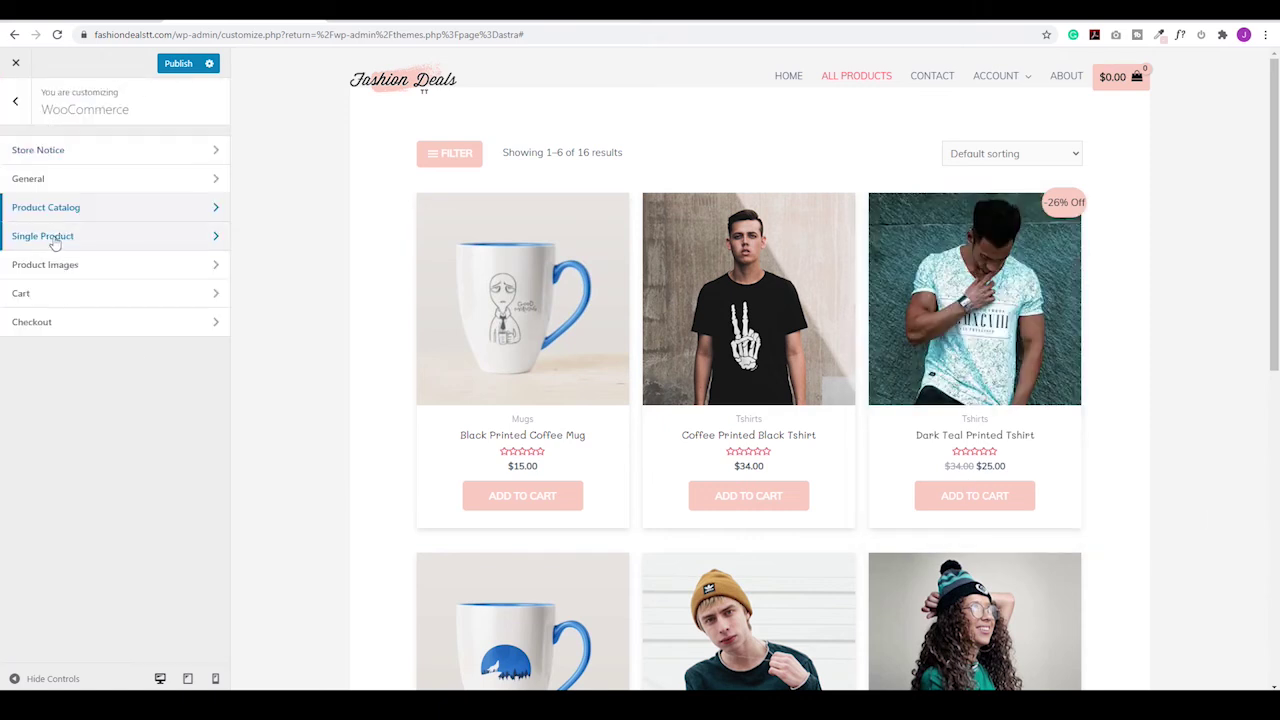
click(59, 241)
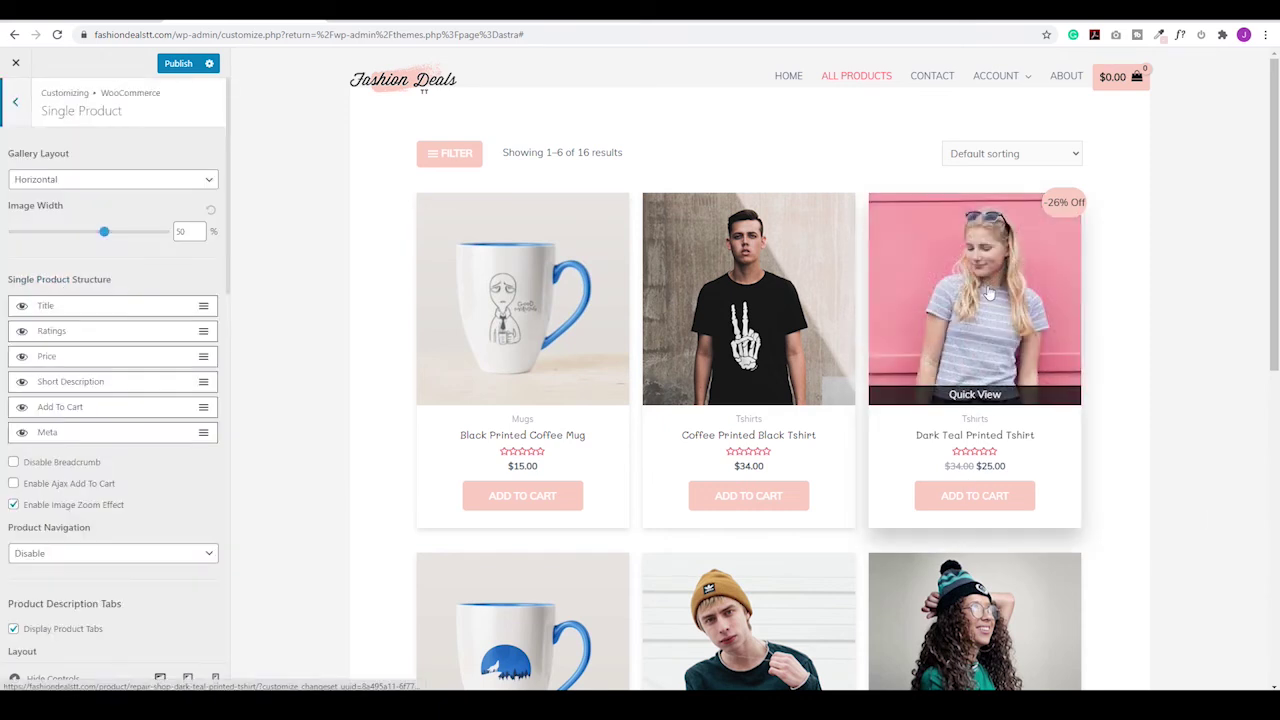
click(988, 291)
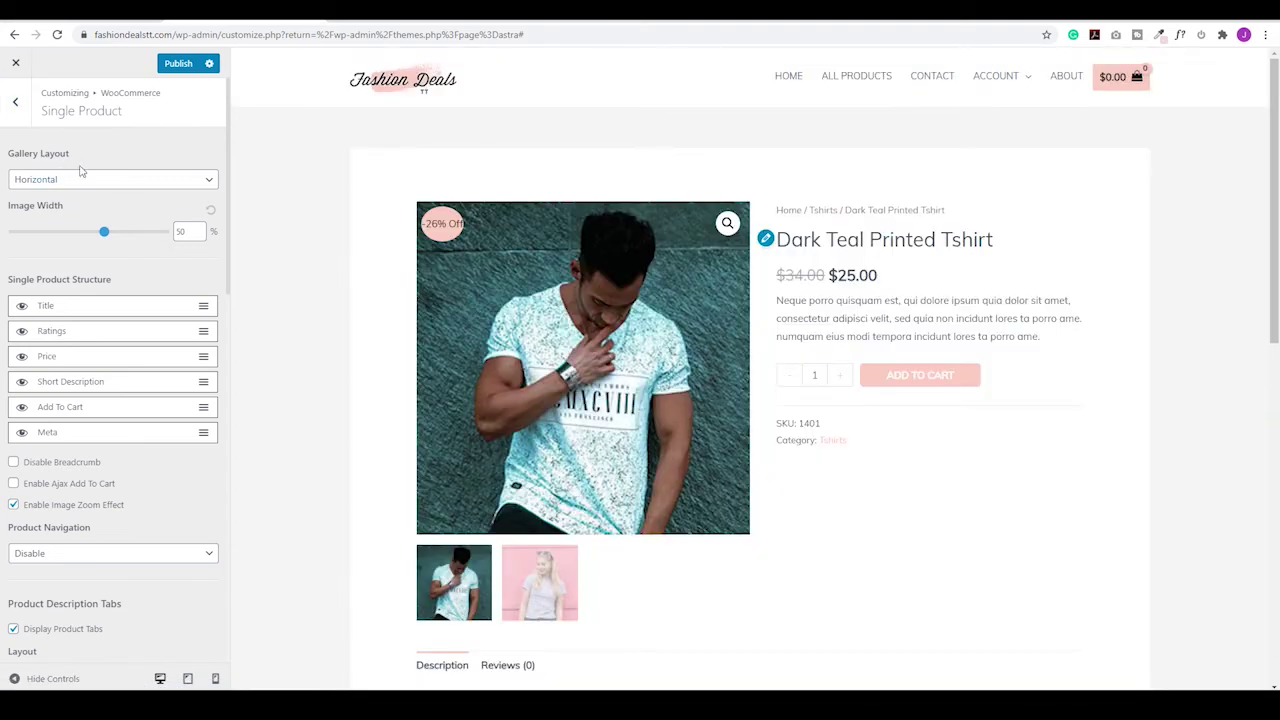
- Set the single product gallery layout to Vertical and the image width to 40%
click(58, 184)
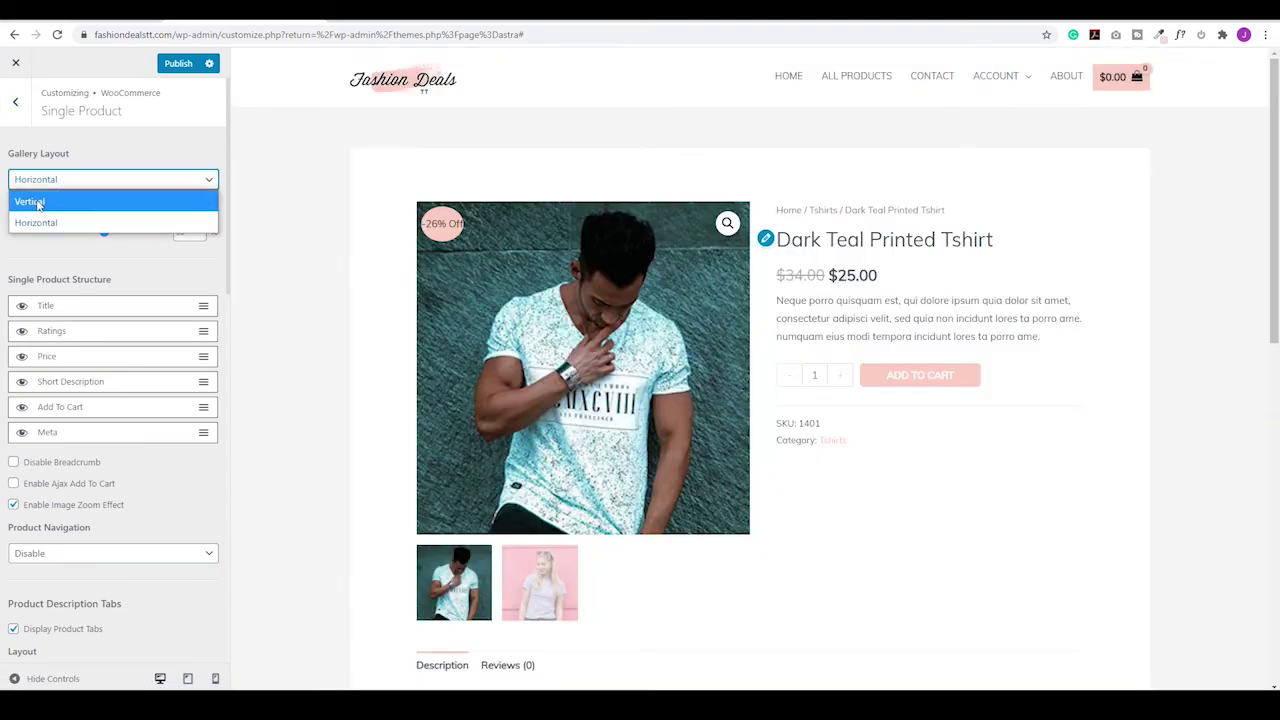
click(30, 202)
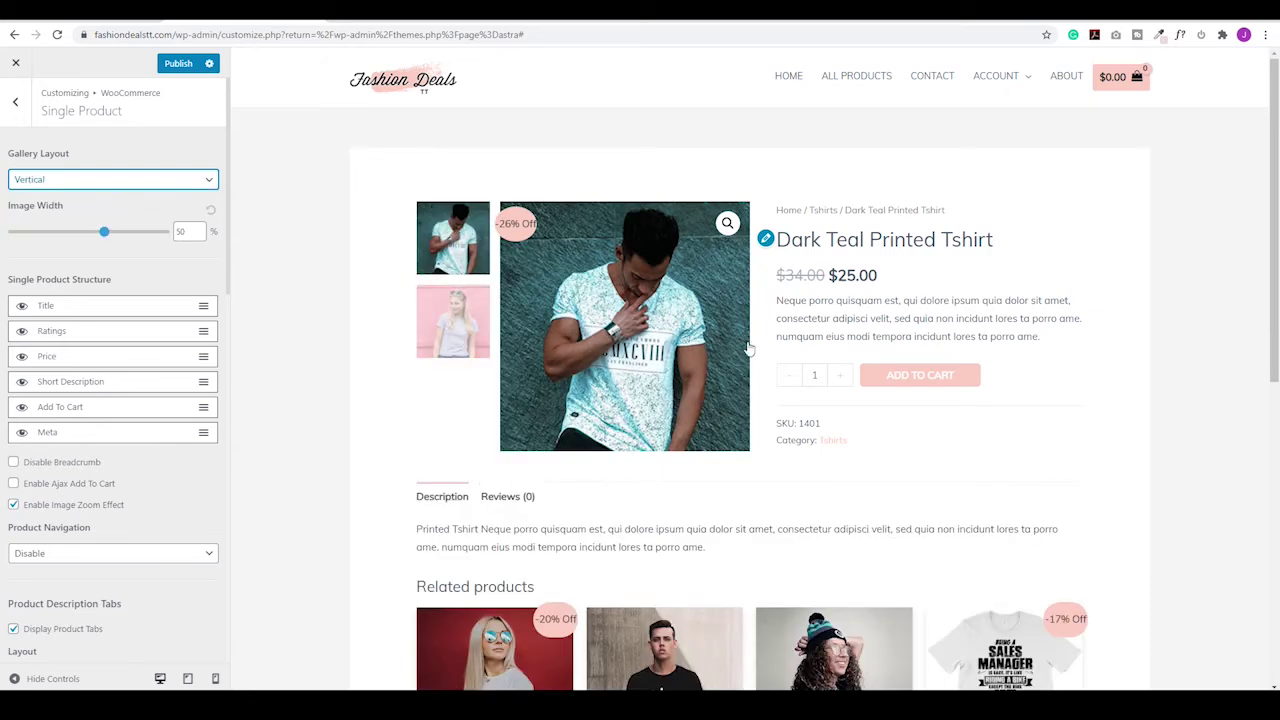
double_click(182, 231)
text(40)
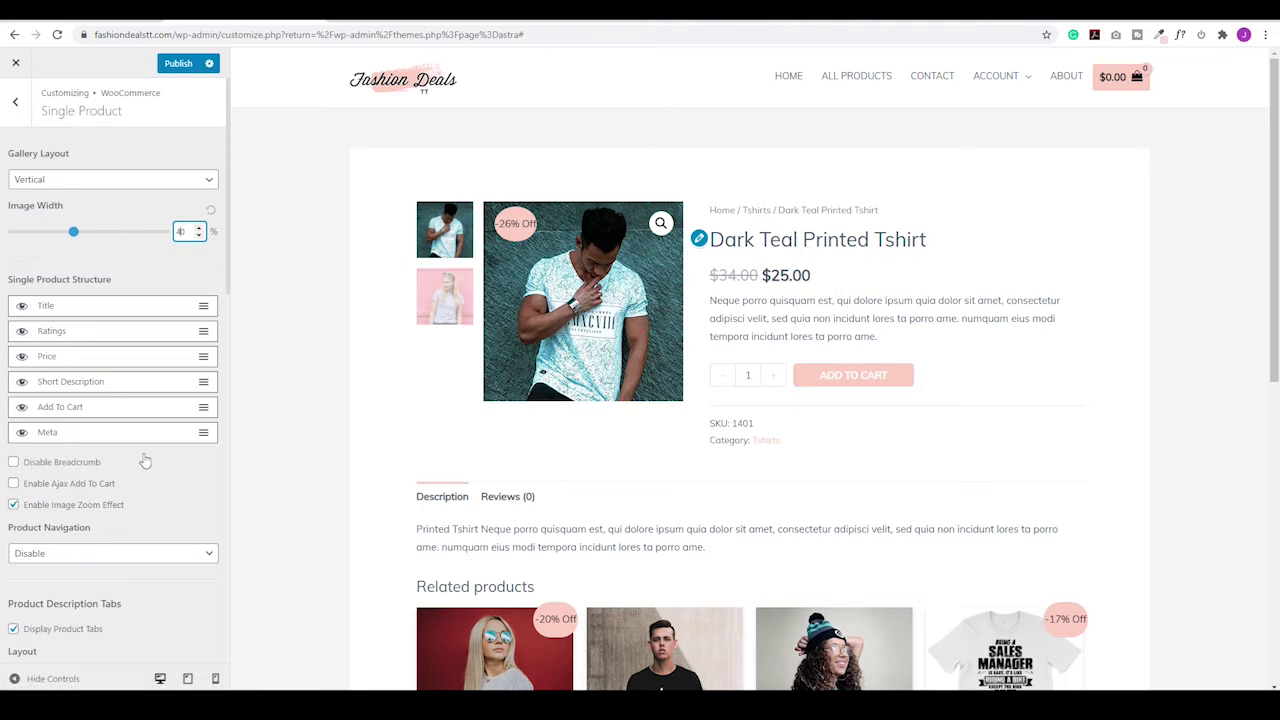
- Try disabling the breadcrumb on the single product page, and turn it back on
click(13, 462)
click(13, 462)
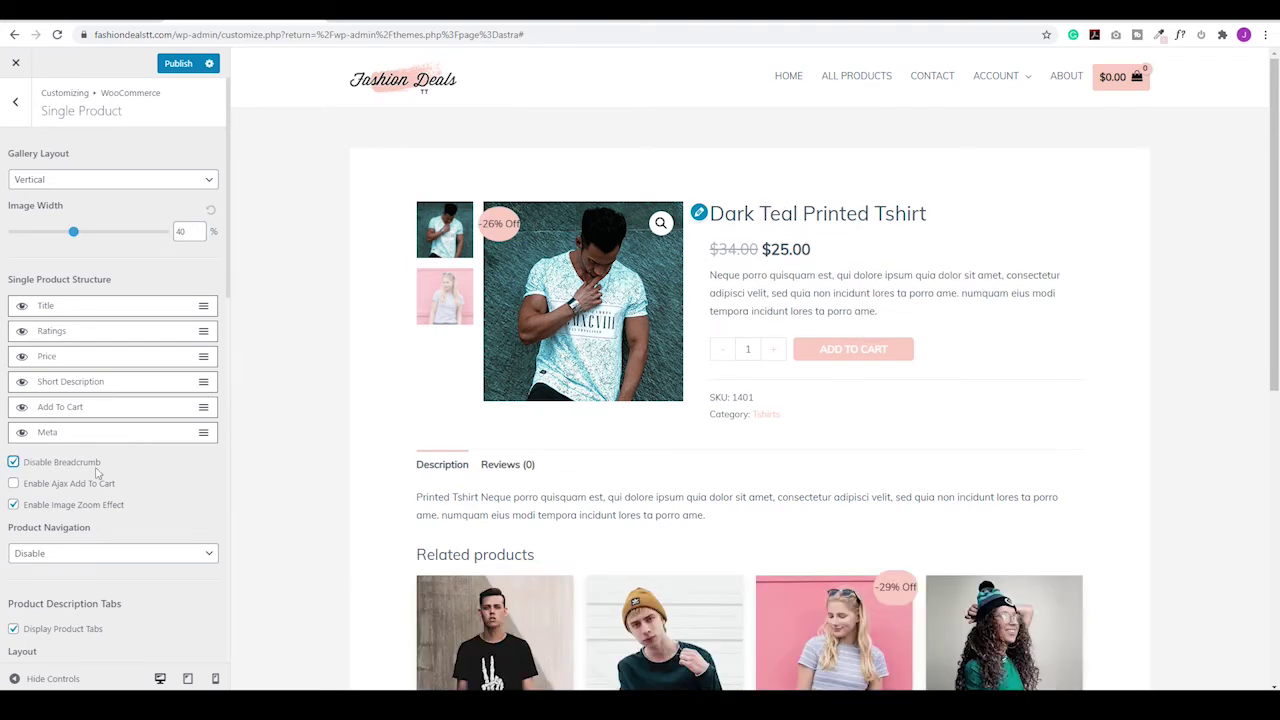
click(13, 462)
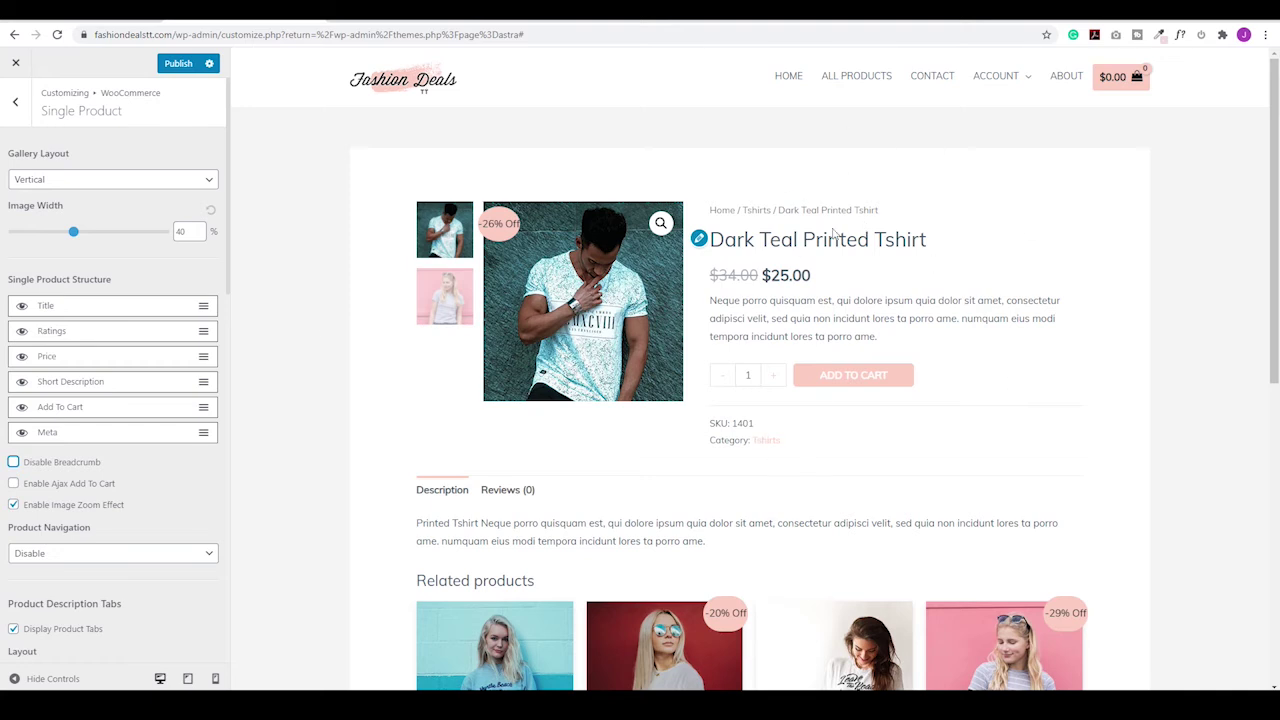
- Enable Ajax Add To Cart for single products and set the product navigation style to Circle
click(14, 486)
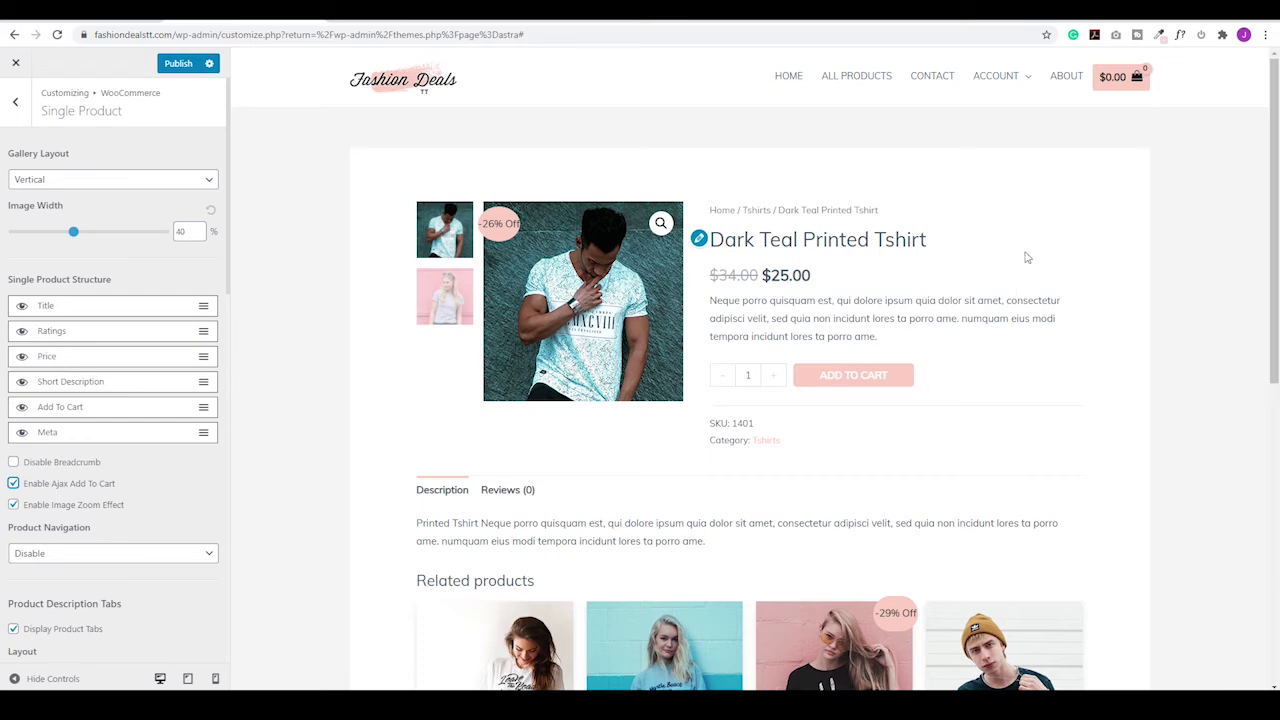
click(85, 560)
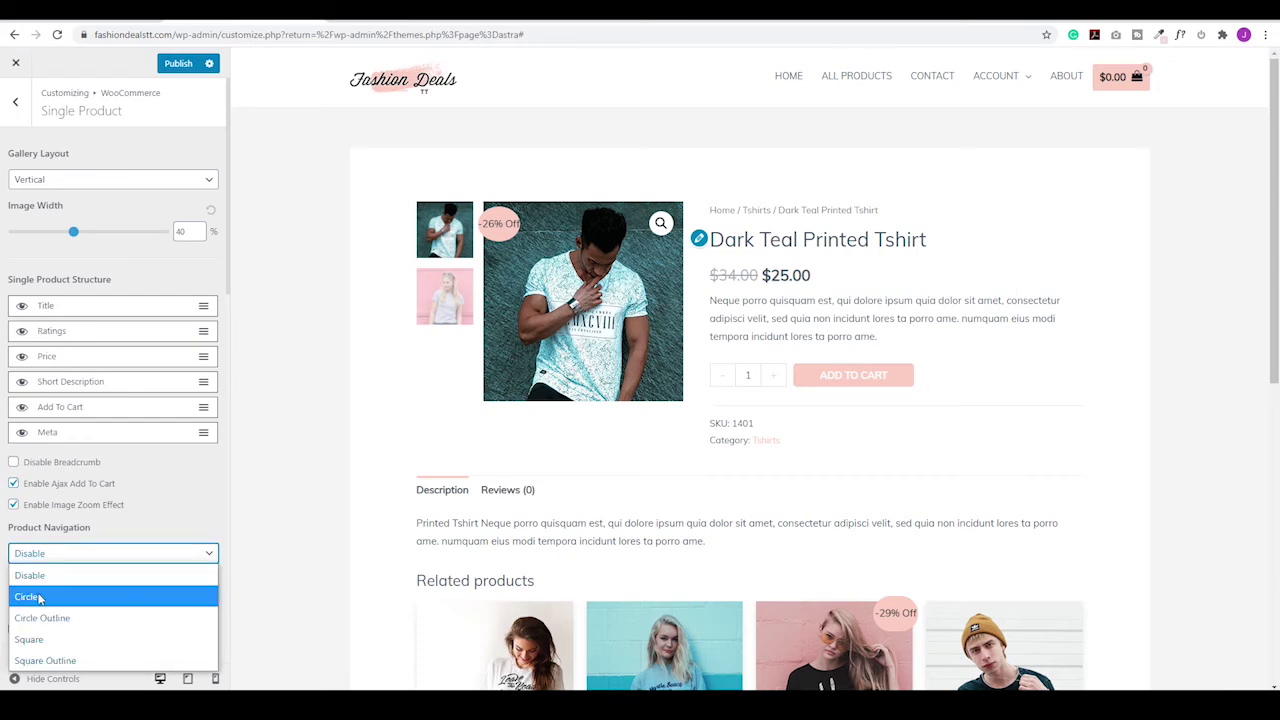
click(29, 597)
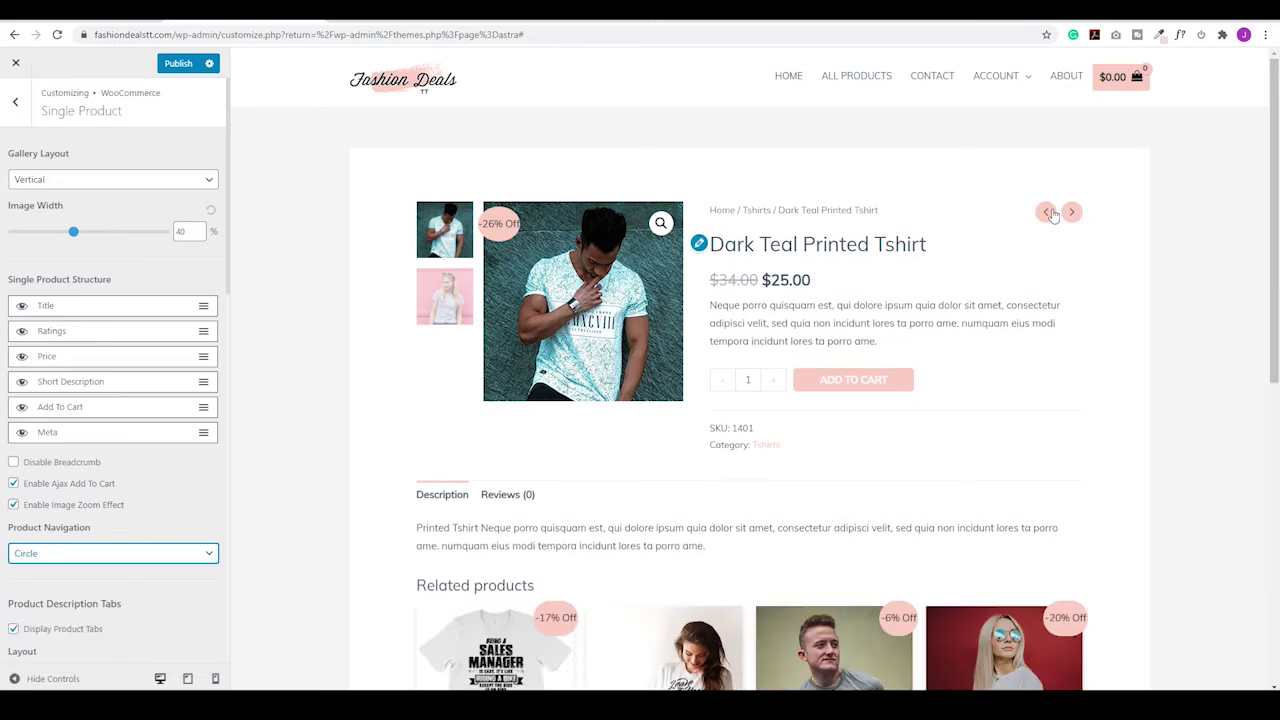
- Keep the product description tabs displayed, set their layout to Vertical, and check the Reviews tab in the preview
scroll(171, 507, down, 2)
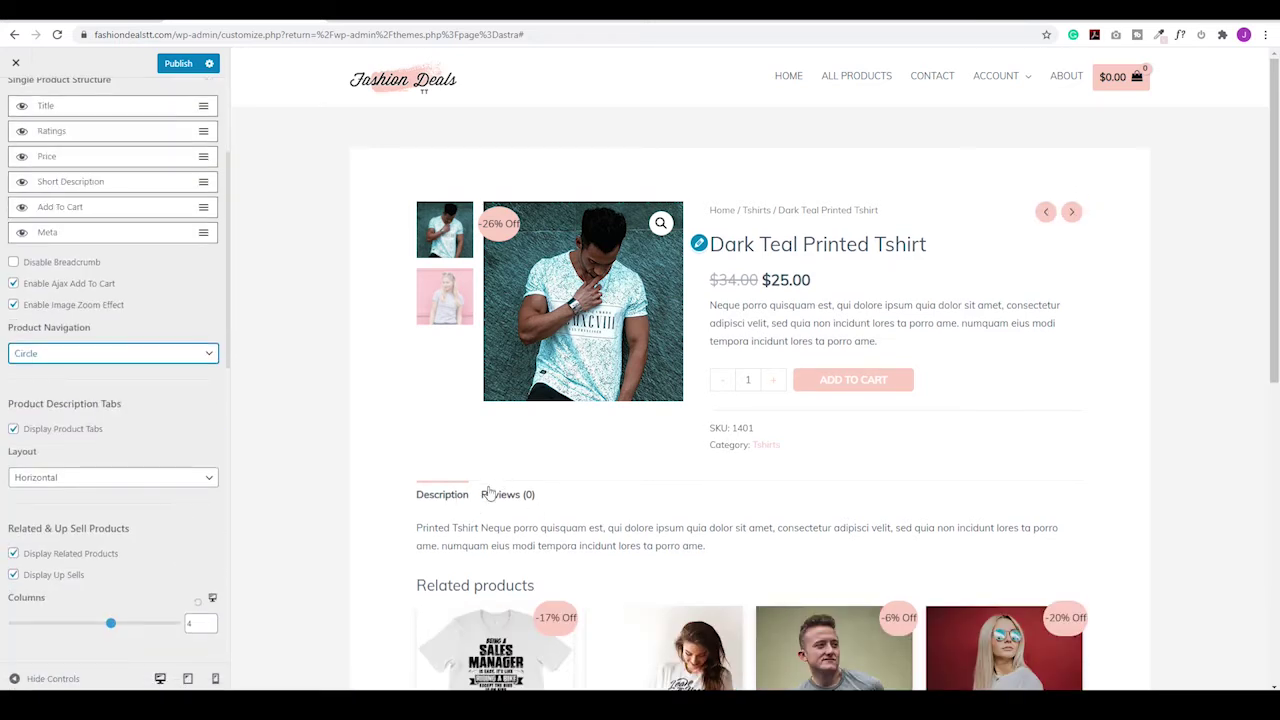
click(13, 428)
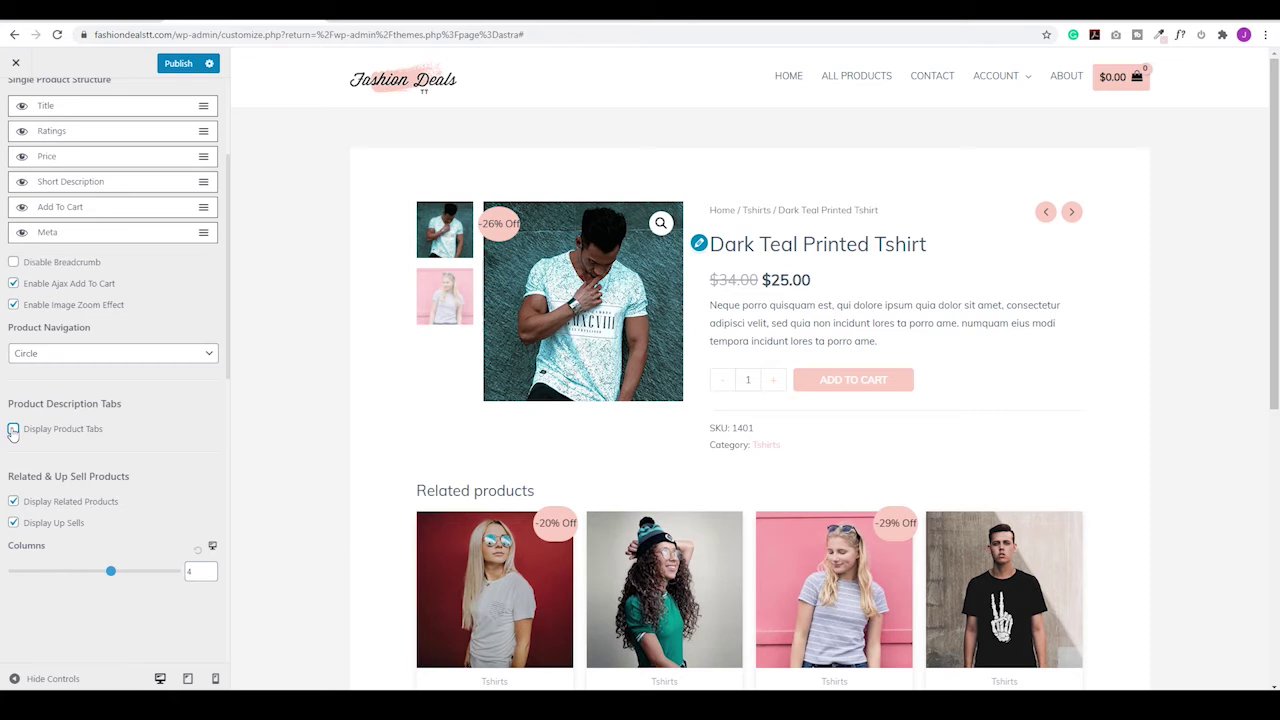
click(13, 429)
click(148, 478)
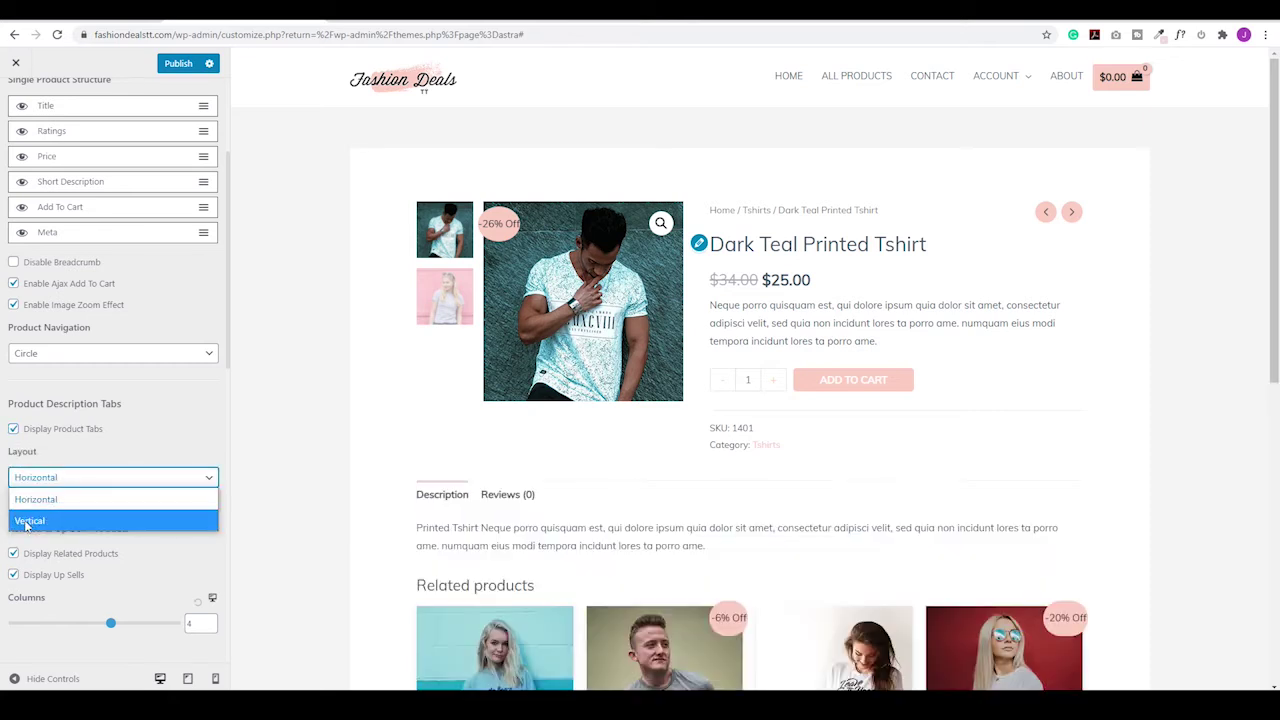
click(30, 521)
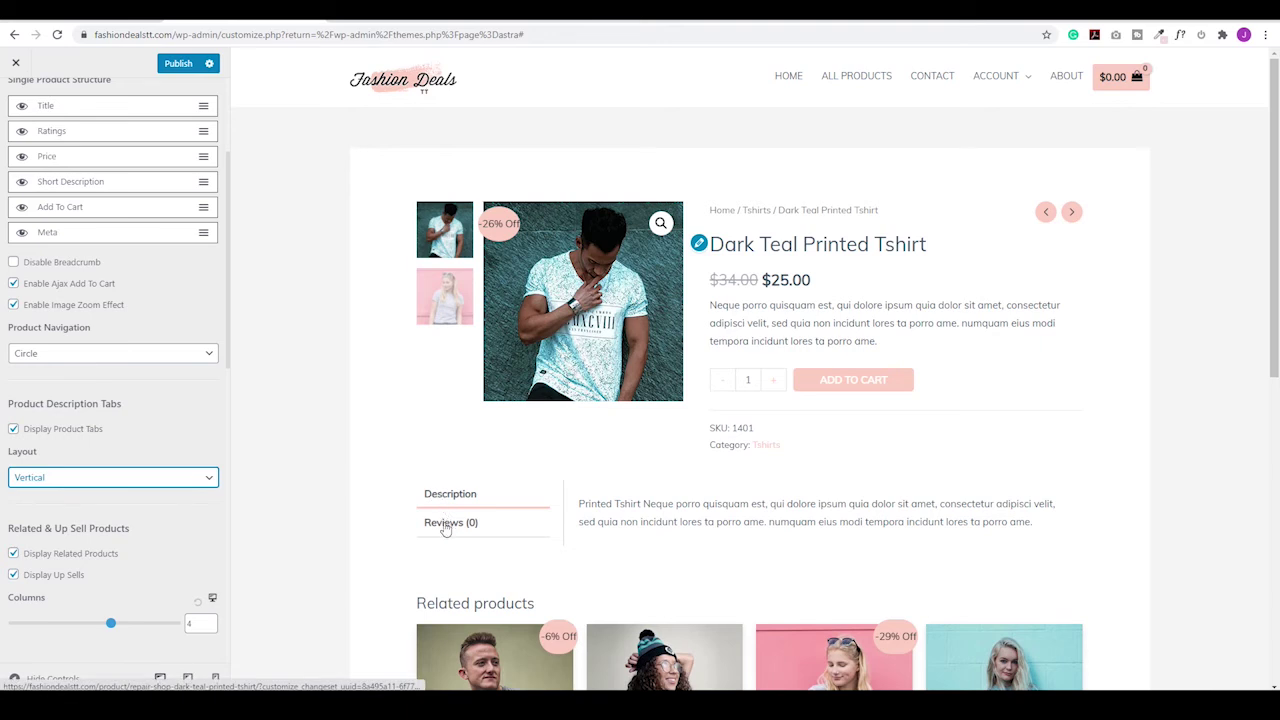
click(445, 524)
scroll(443, 506, down, 2)
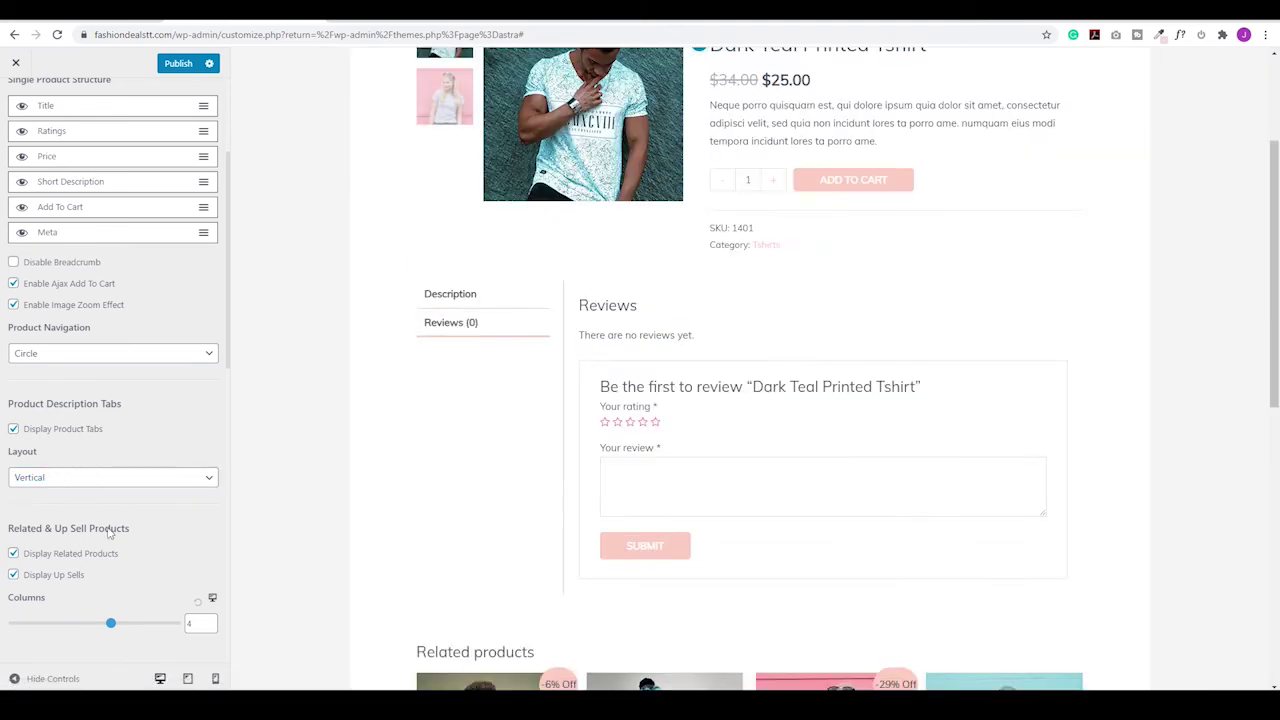
- Try a 3-column layout for the related products and return it to 4 columns
scroll(135, 541, down, 2)
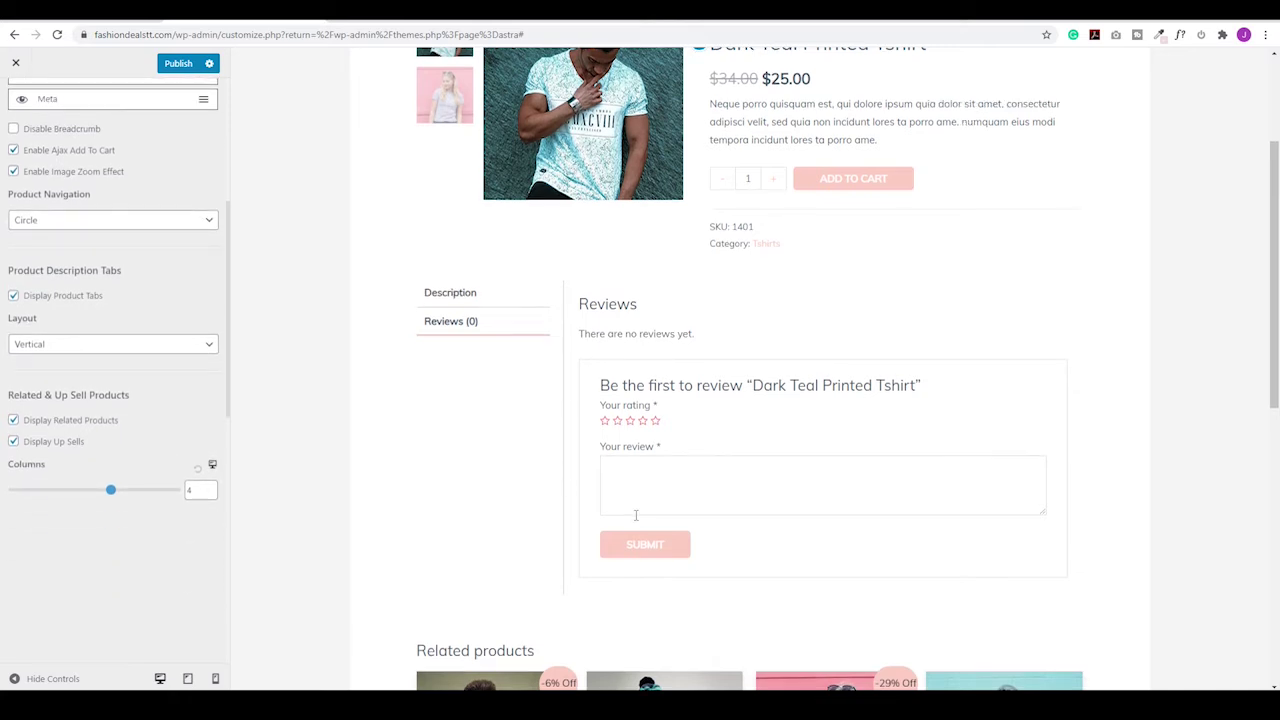
scroll(640, 500, down, 3)
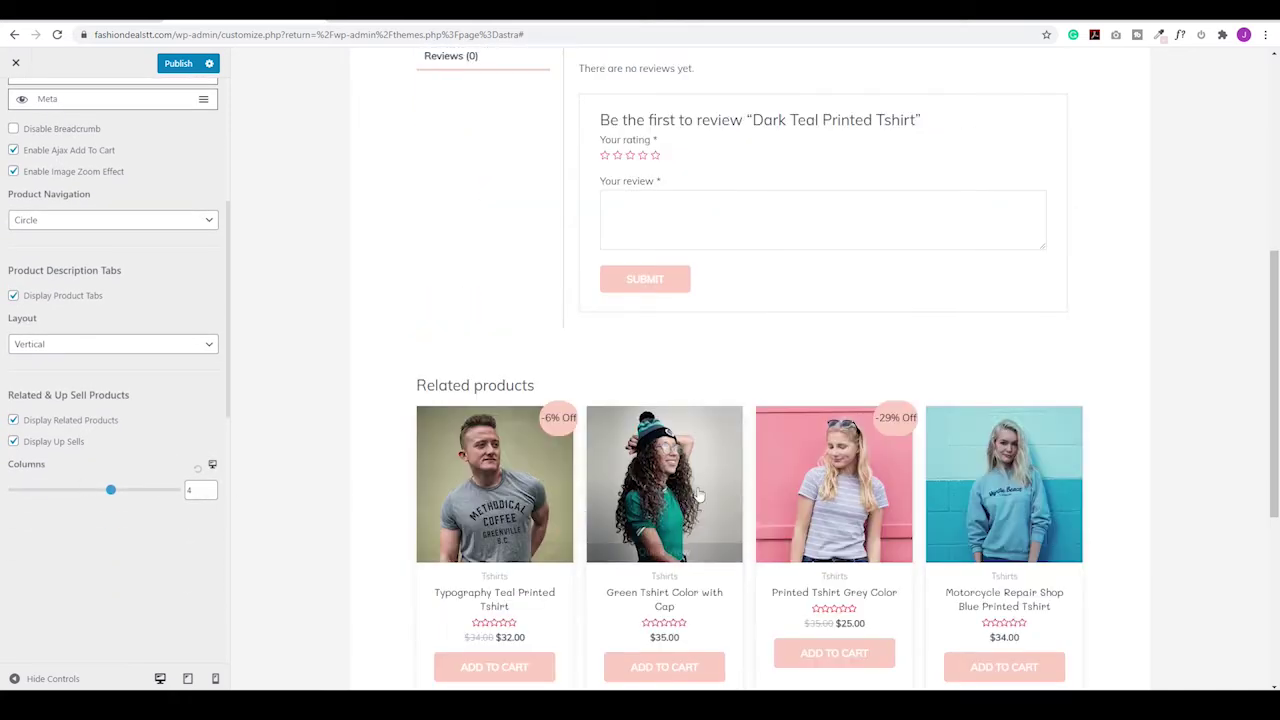
click(211, 495)
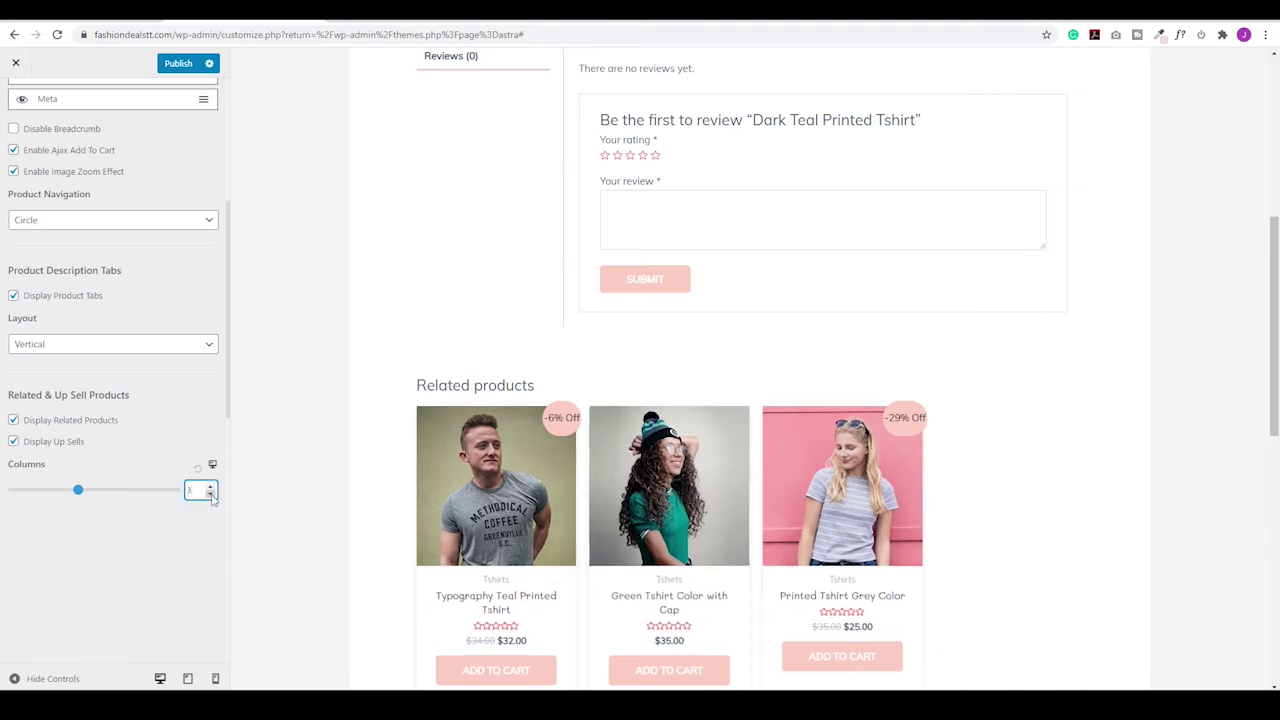
scroll(971, 415, down, 2)
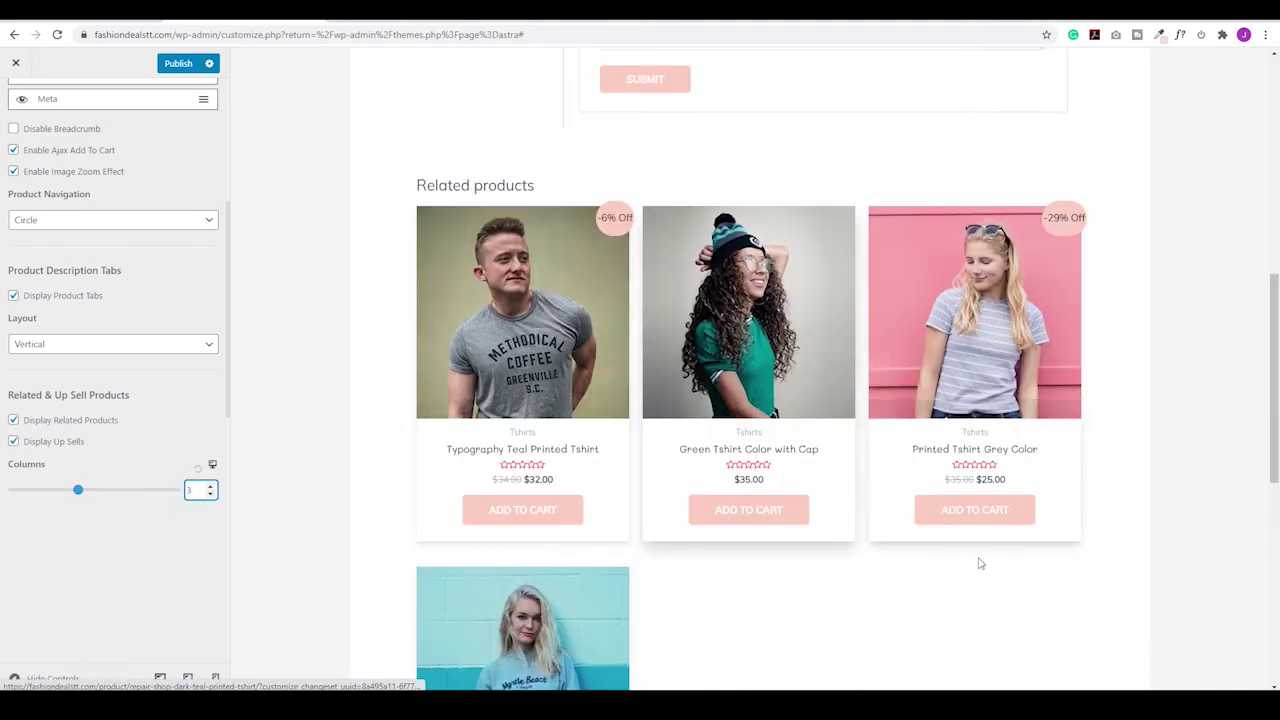
scroll(977, 563, down, 1)
click(211, 489)
- Open the WooCommerce Checkout settings and set the Company name field to Hidden
scroll(172, 455, up, 3)
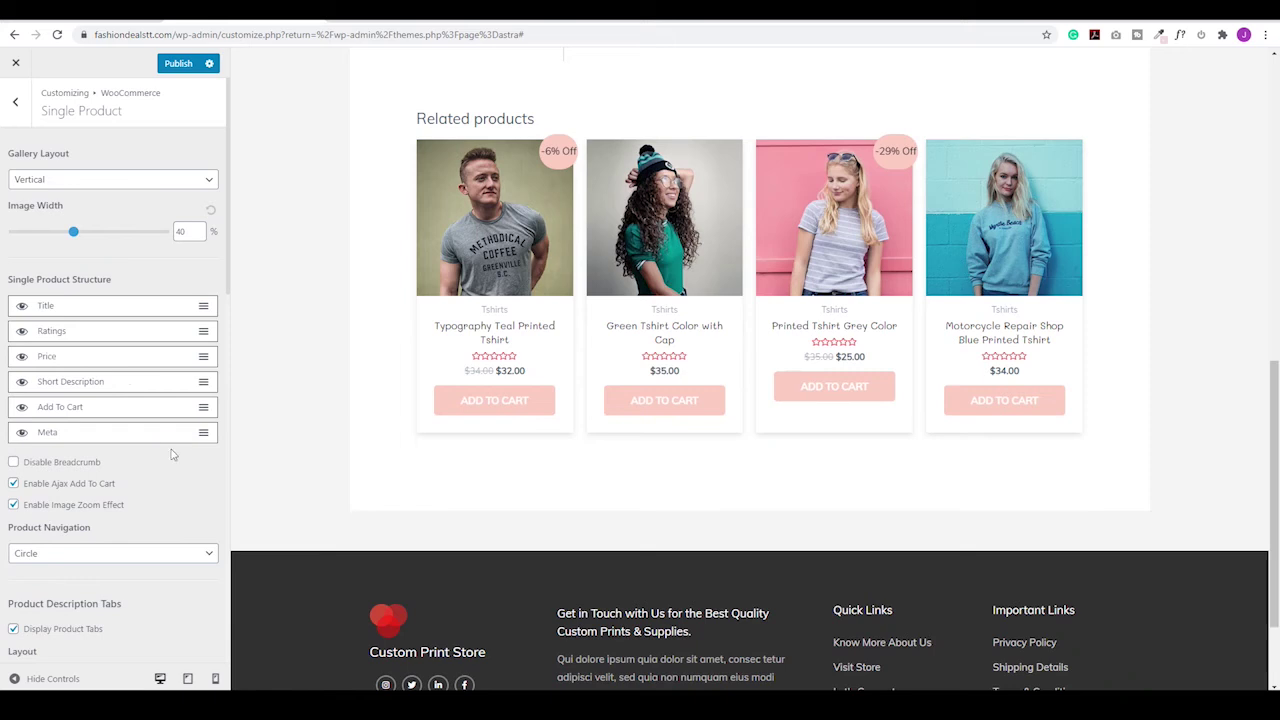
click(15, 101)
scroll(363, 271, up, 10)
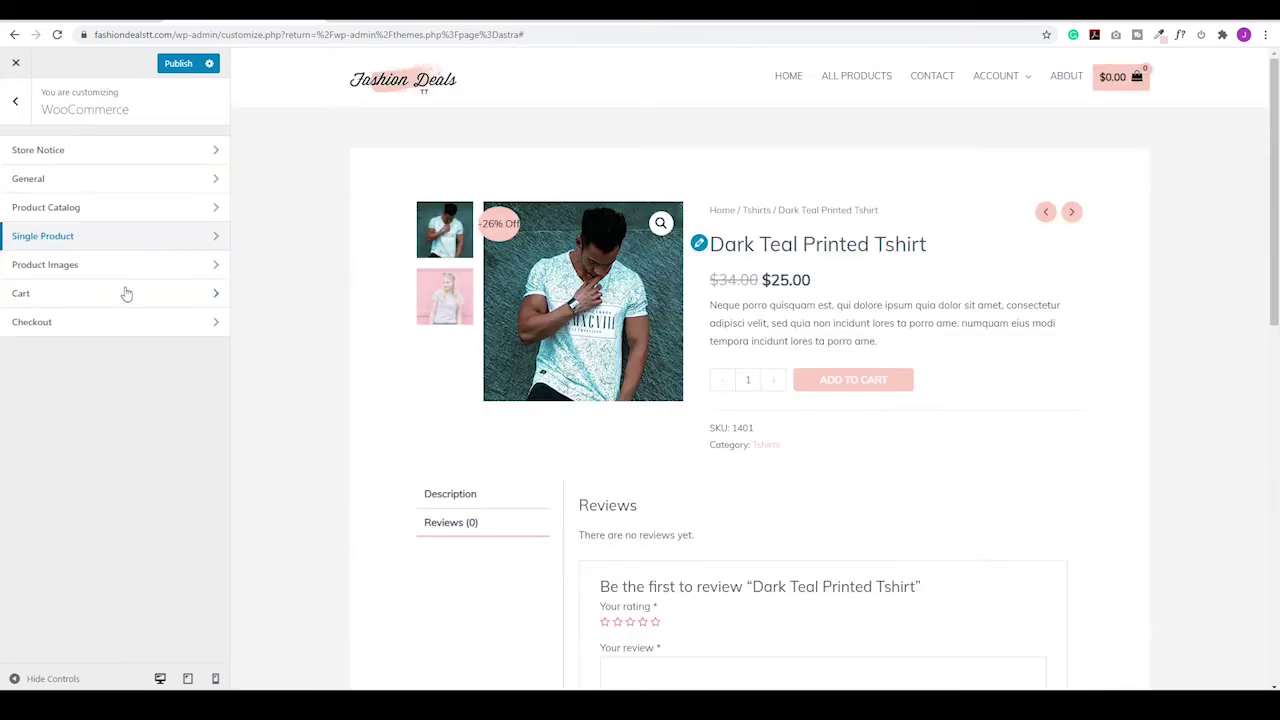
click(40, 322)
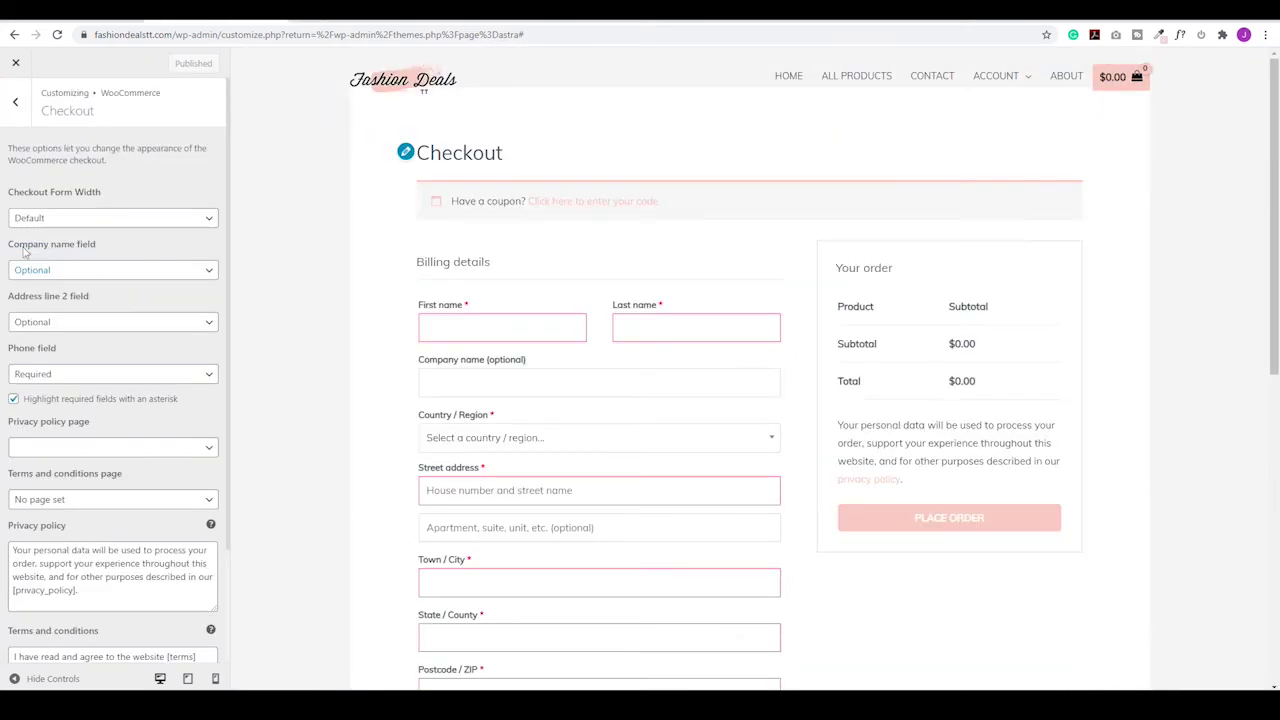
click(104, 271)
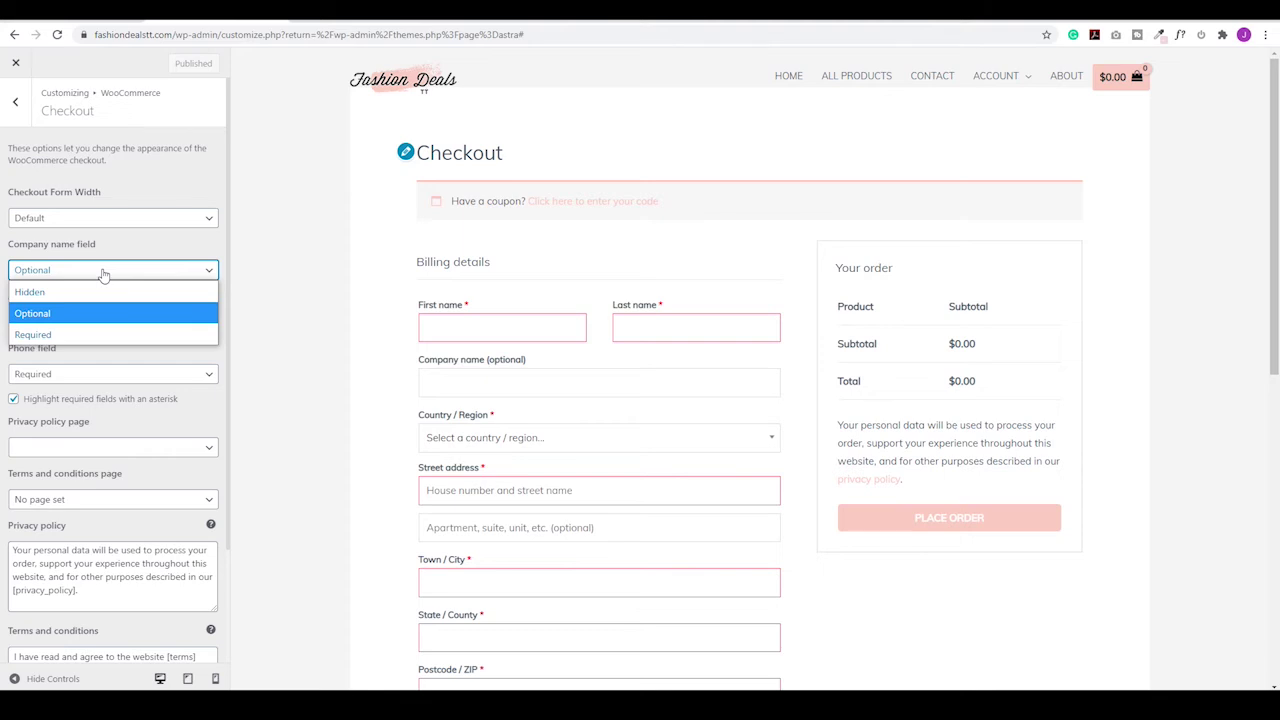
click(39, 293)
- Enable Two Step Checkout and review the resulting billing form in the preview
scroll(113, 343, down, 2)
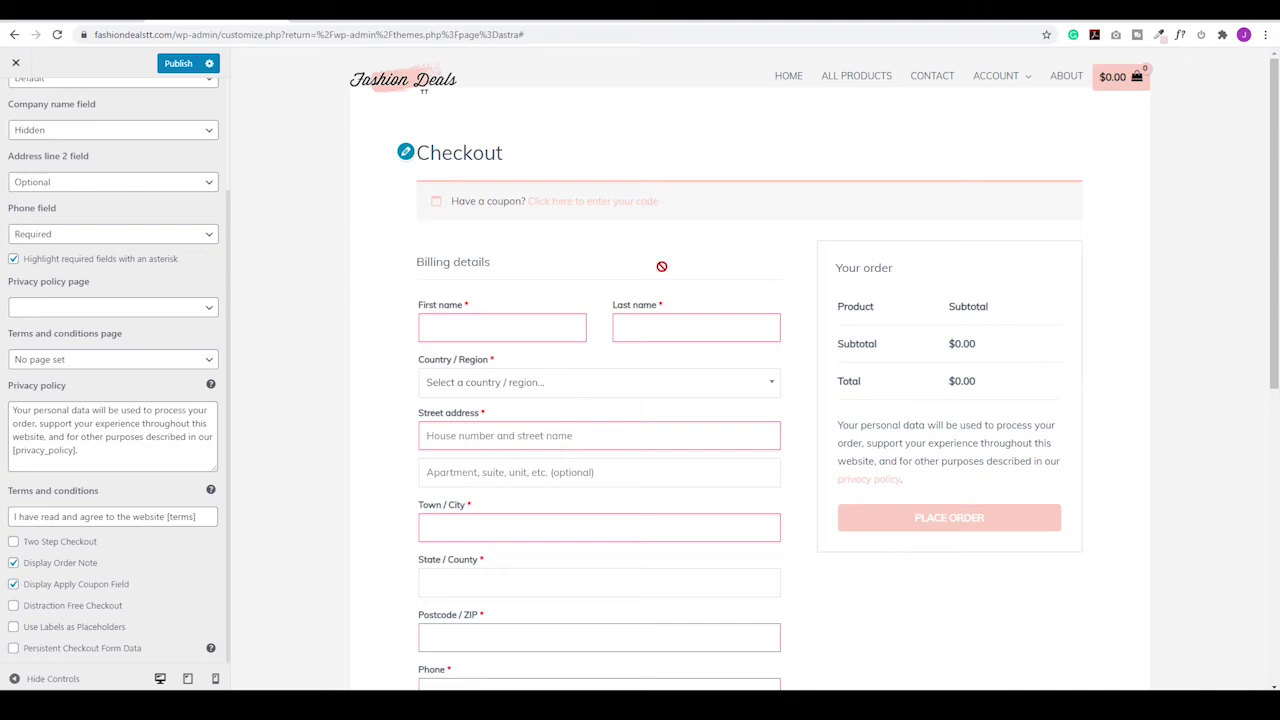
scroll(640, 268, down, 3)
scroll(589, 387, up, 3)
click(14, 542)
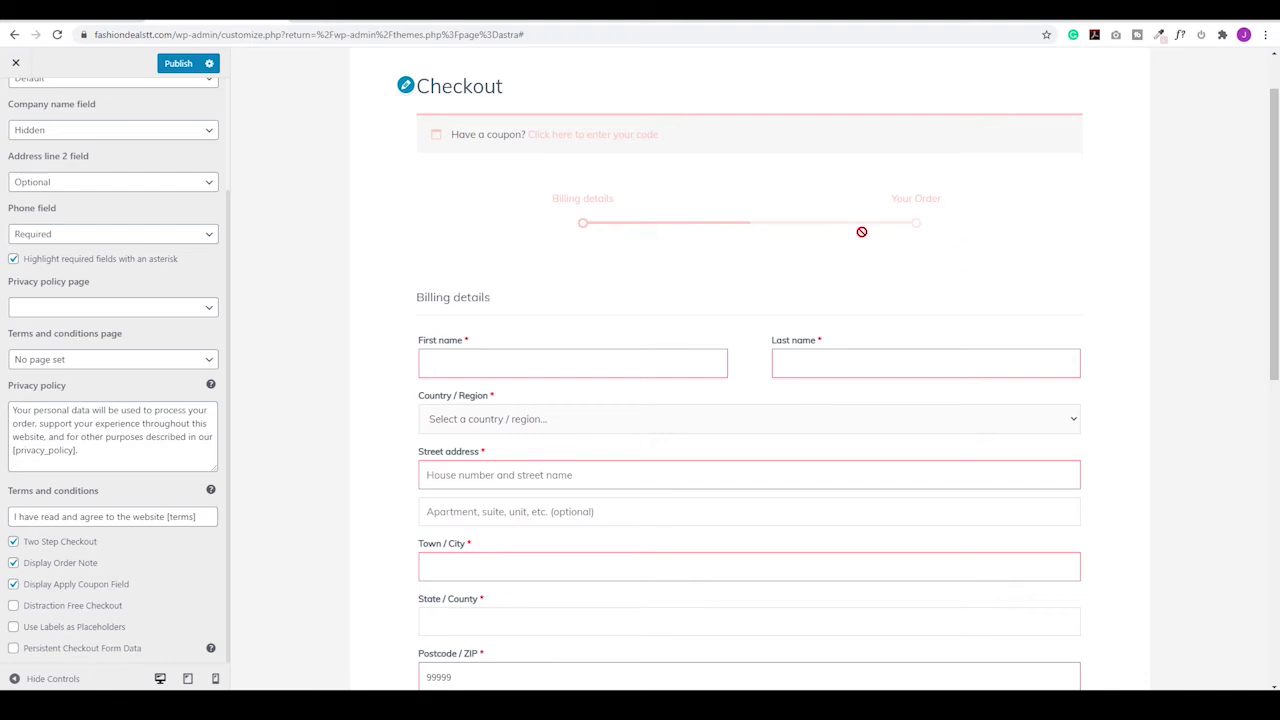
scroll(1020, 262, down, 4)
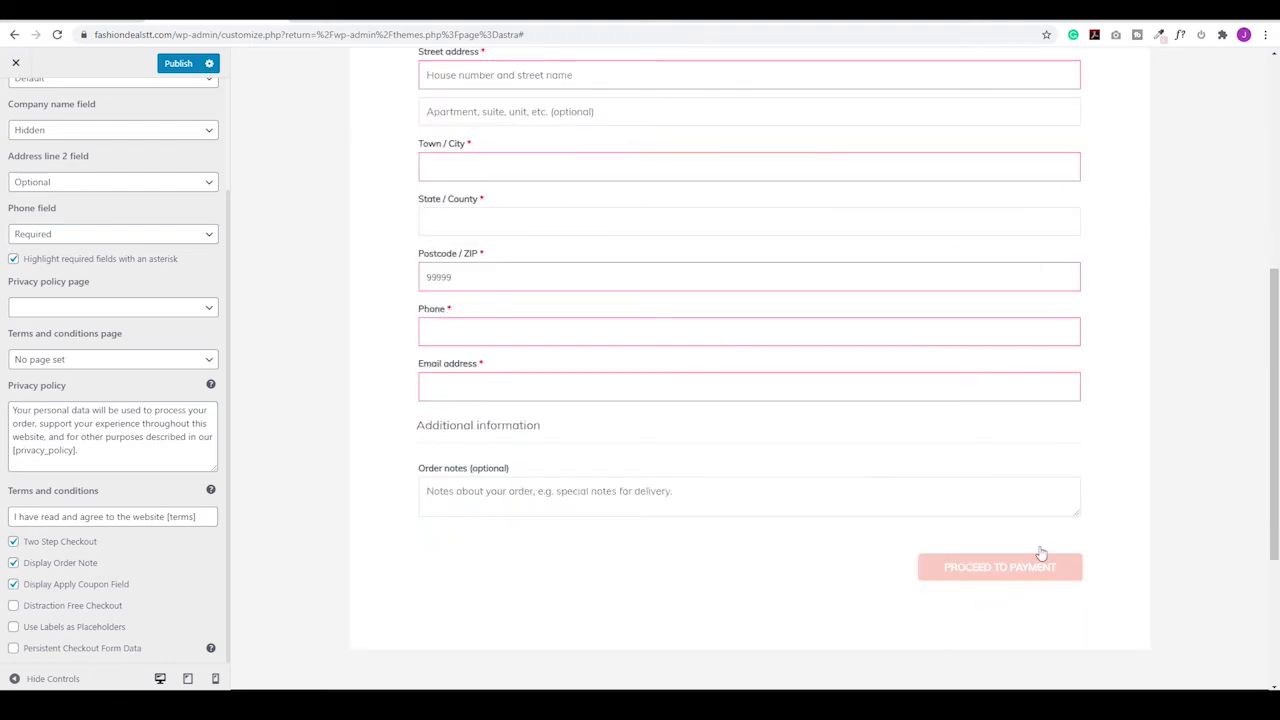
scroll(1041, 555, up, 3)
scroll(1045, 496, up, 1)
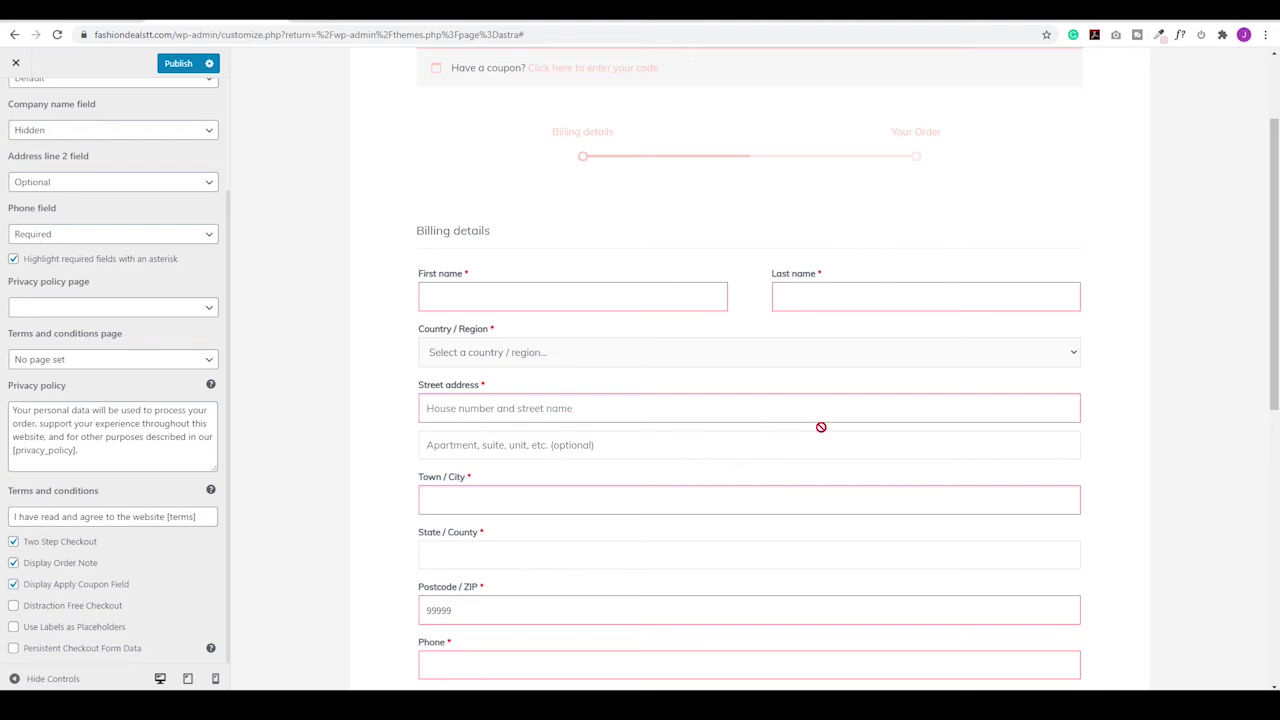
scroll(821, 427, up, 2)
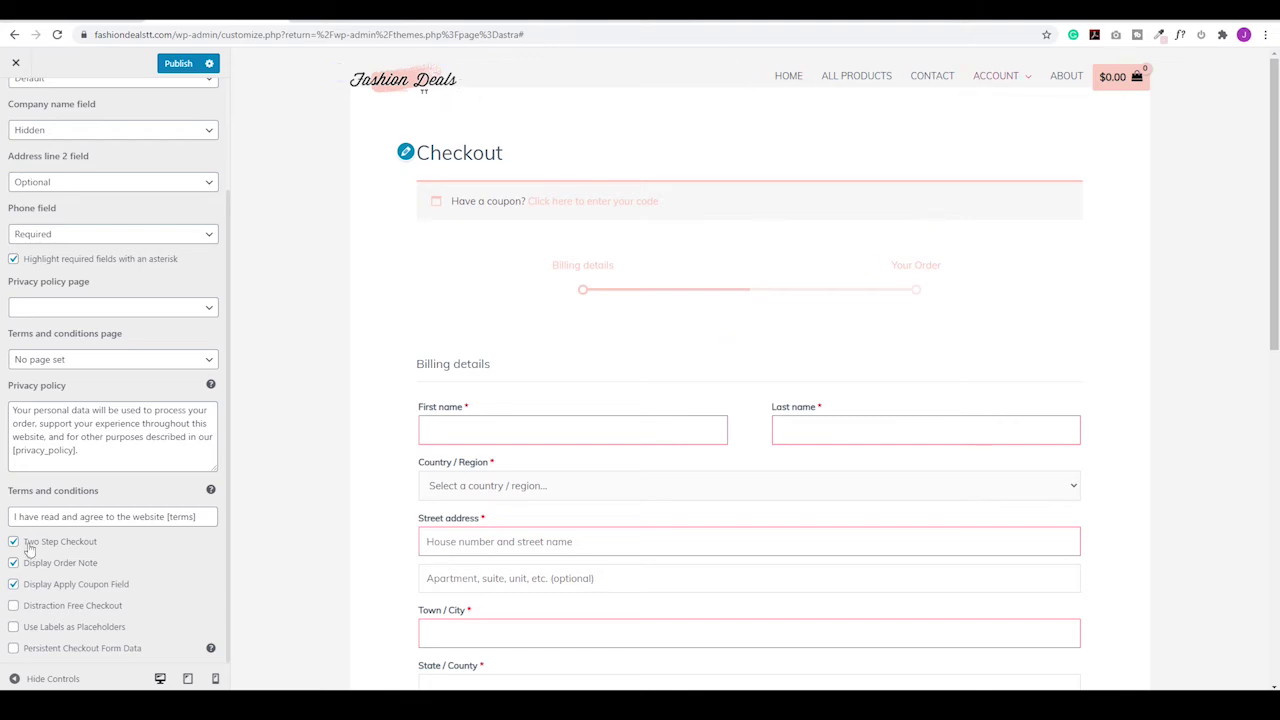
- Enable Distraction Free Checkout, Use Labels as Placeholders and Persistent Checkout Form Data, and publish the changes
click(13, 606)
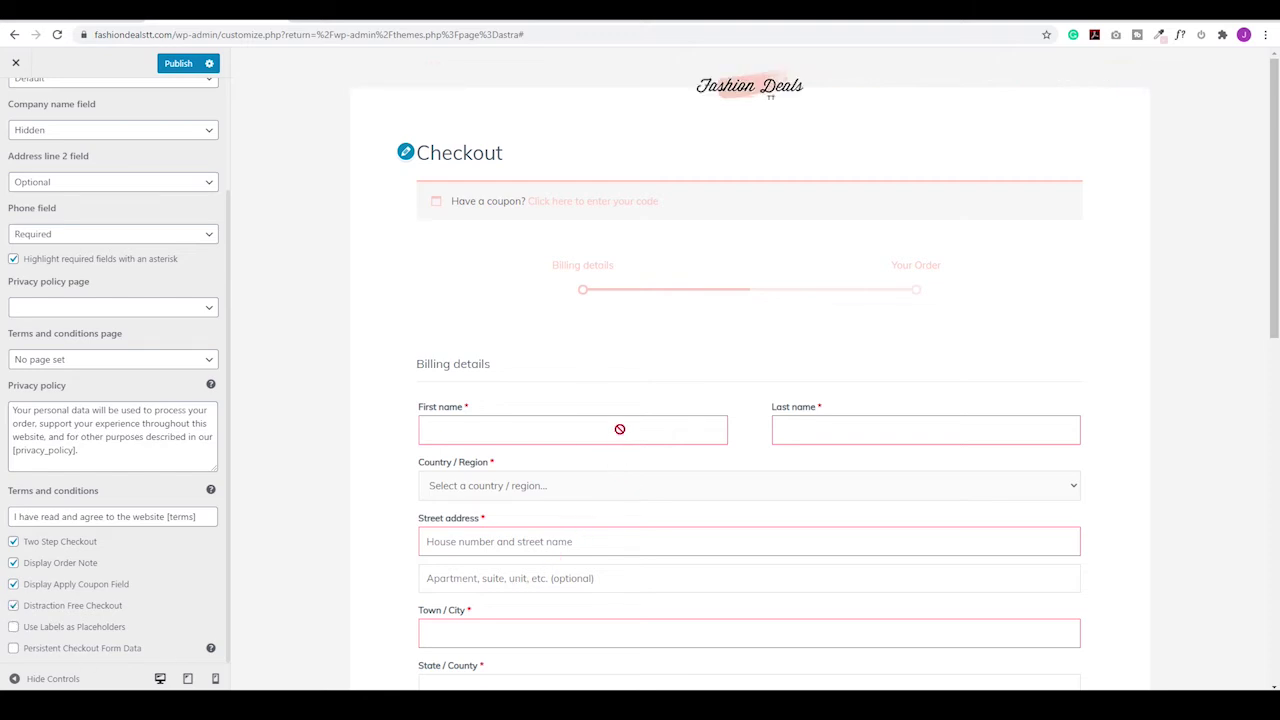
scroll(634, 418, down, 1)
scroll(634, 418, down, 3)
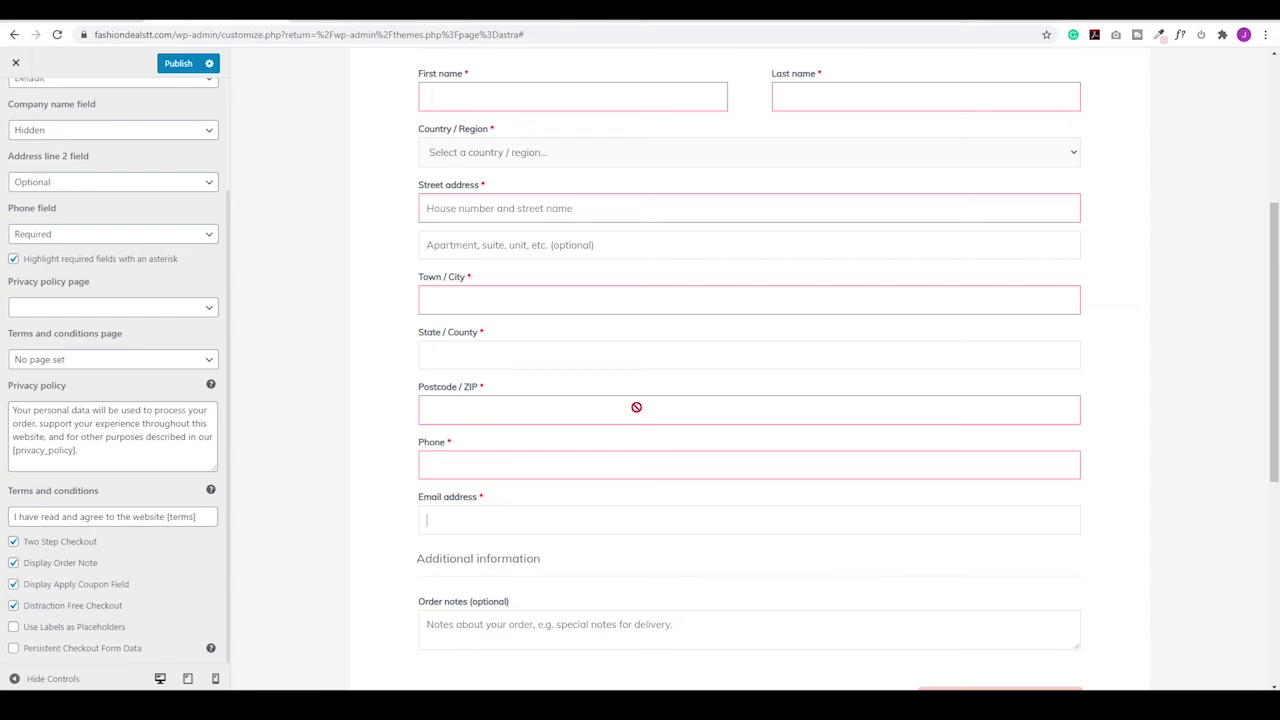
click(14, 627)
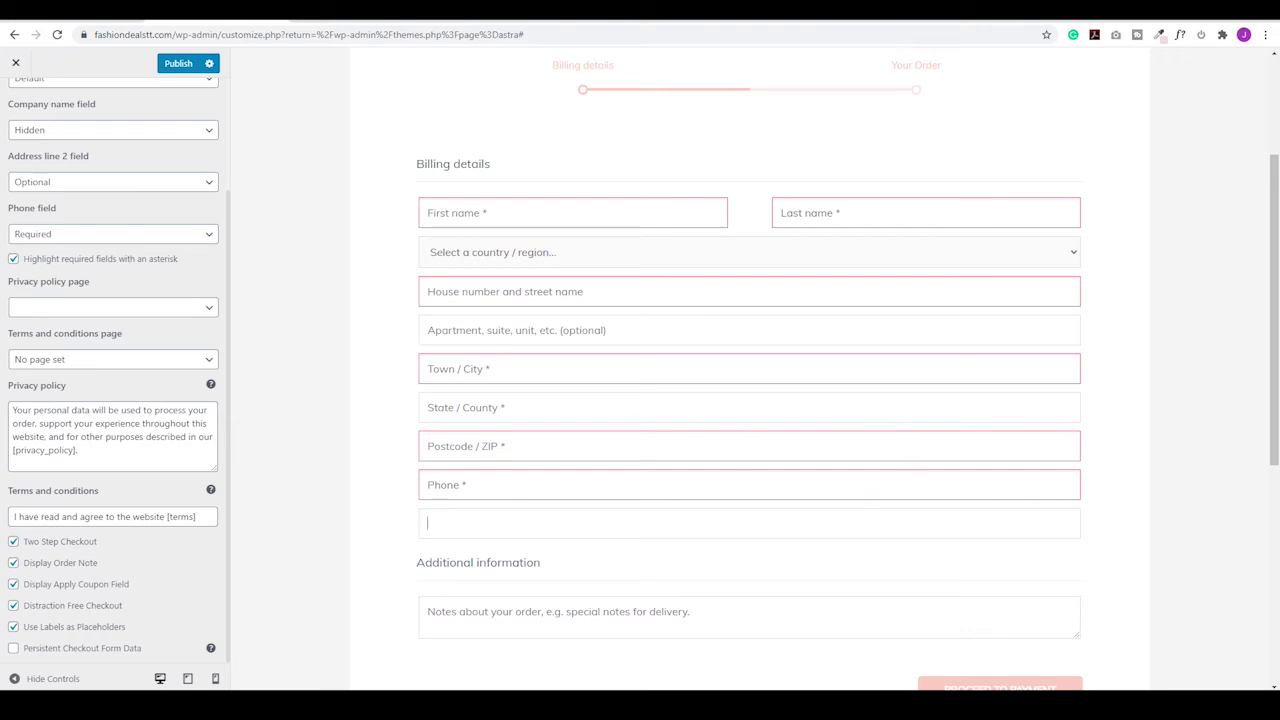
click(13, 648)
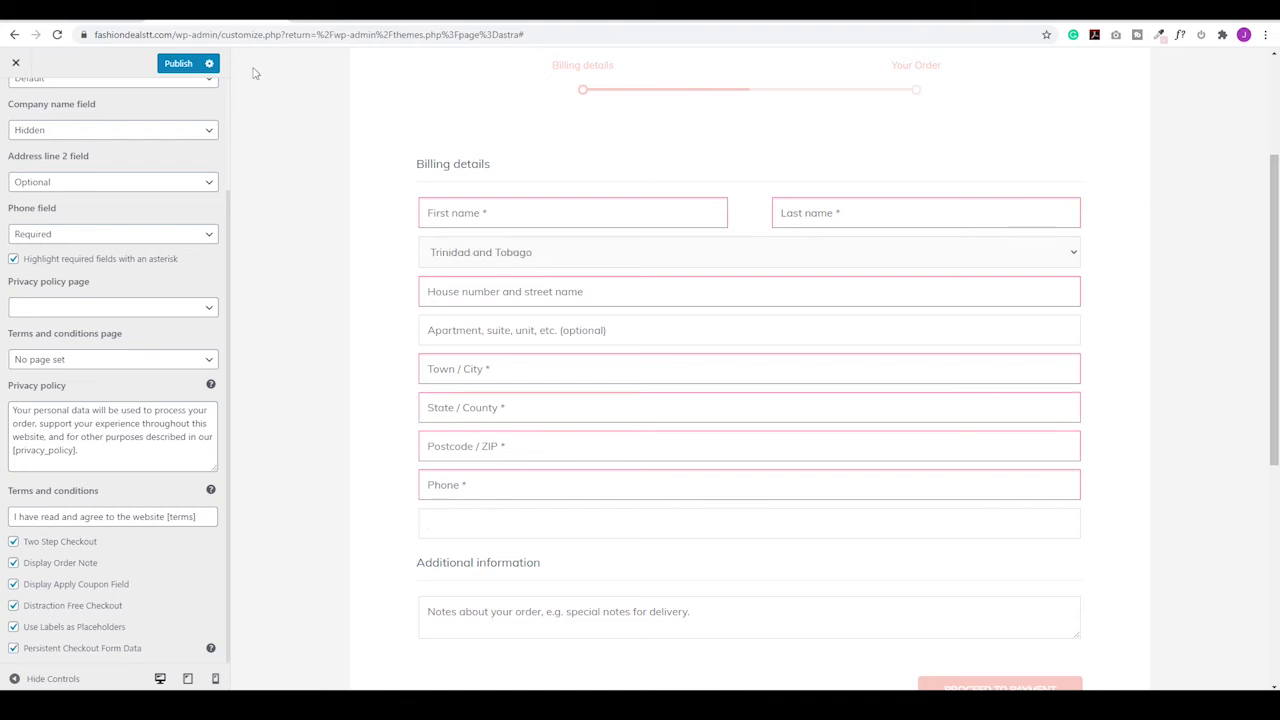
click(180, 64)
- Return to the main customizer settings and examine the off-canvas filter on the All Products page
scroll(115, 297, up, 2)
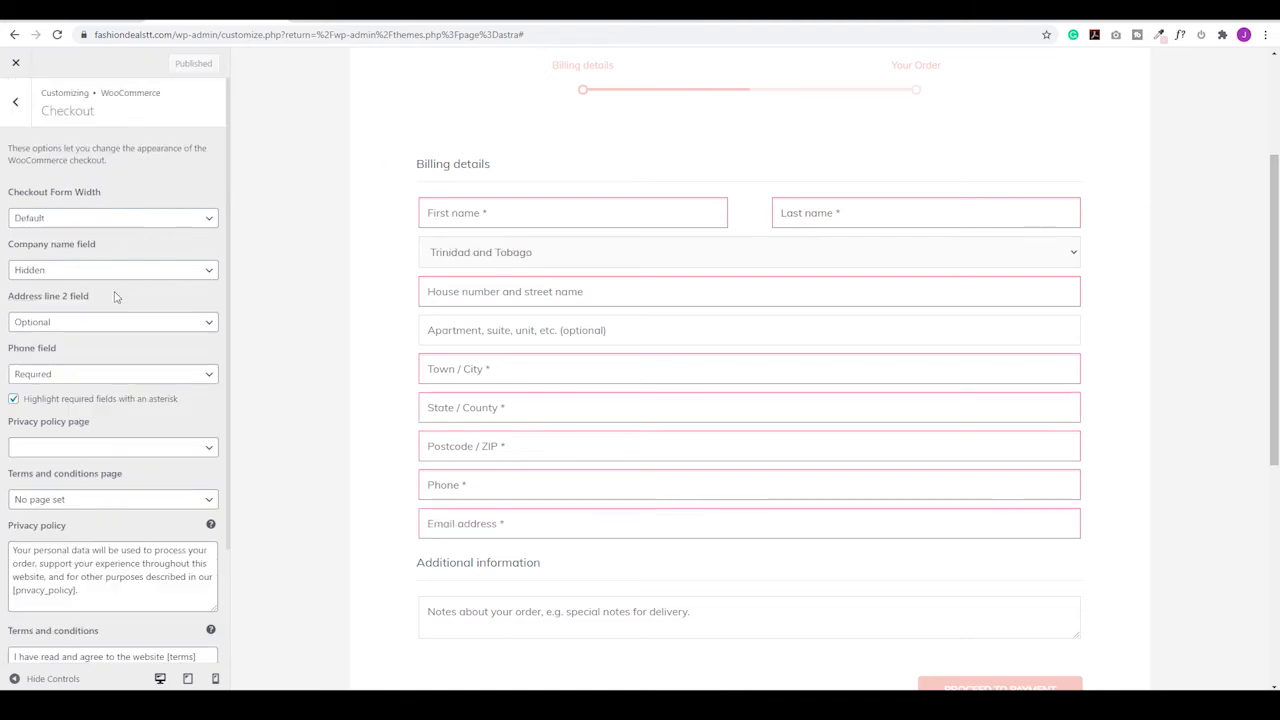
click(20, 105)
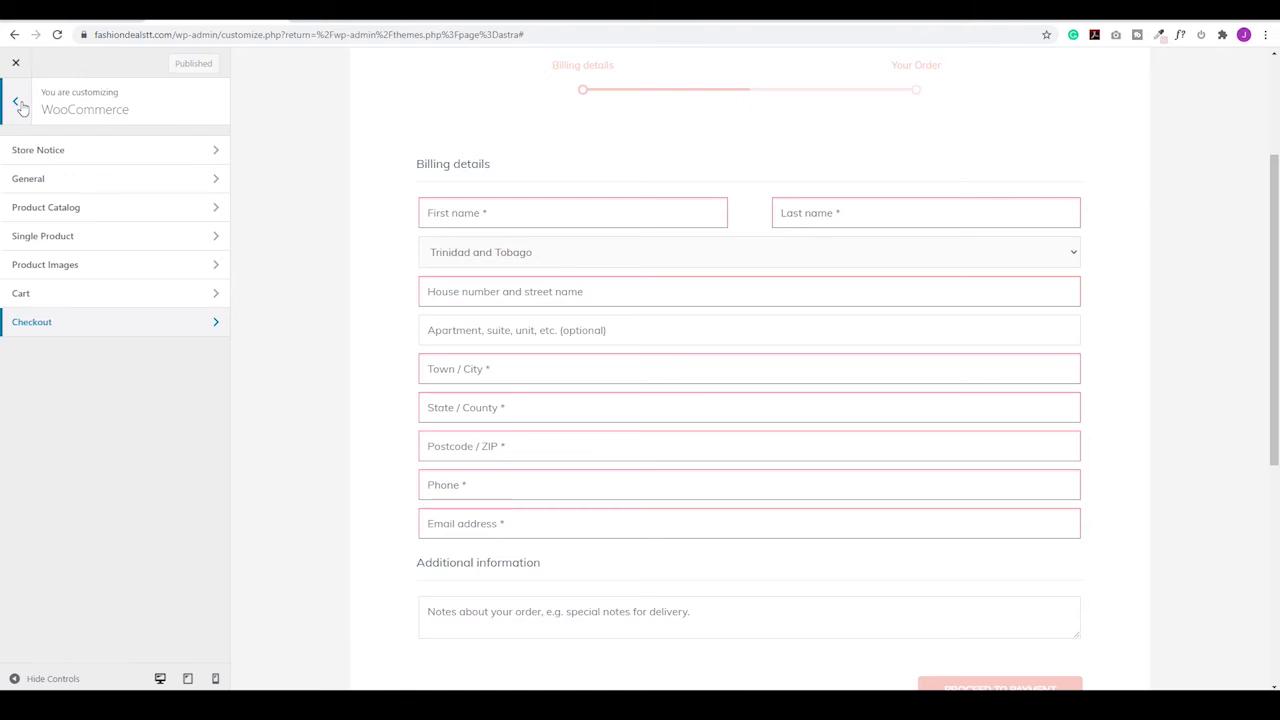
click(20, 105)
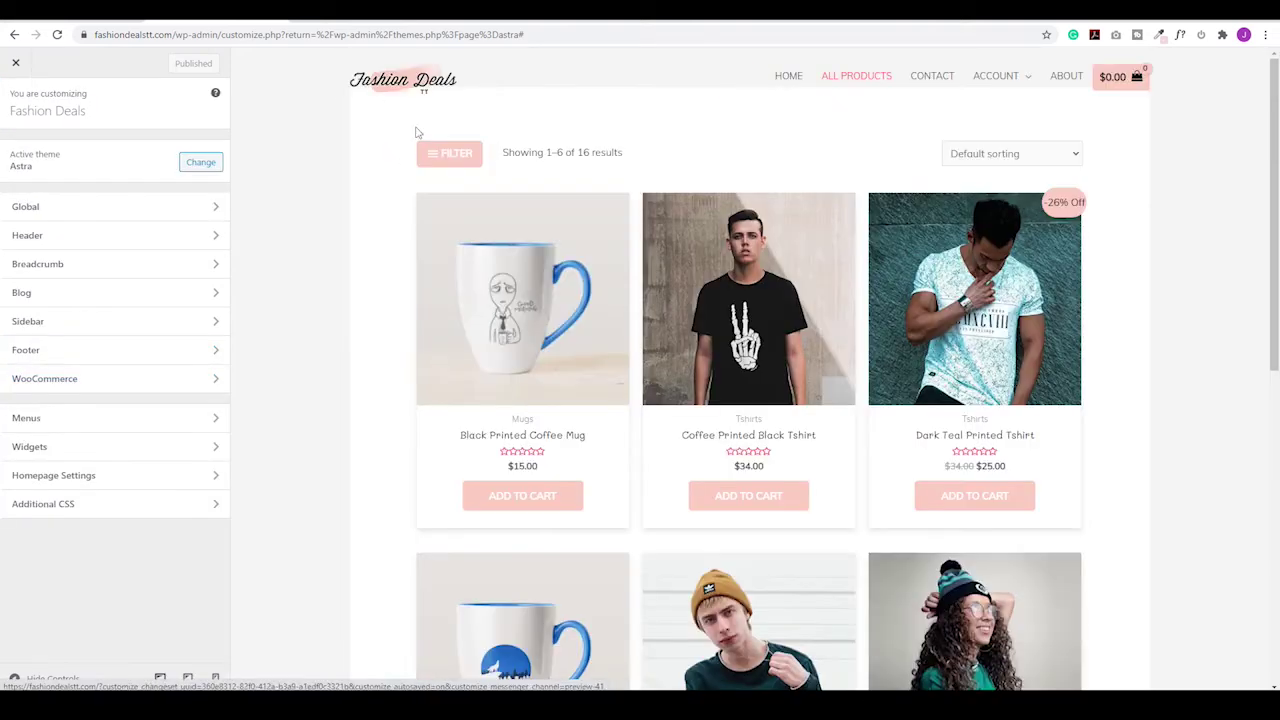
click(451, 156)
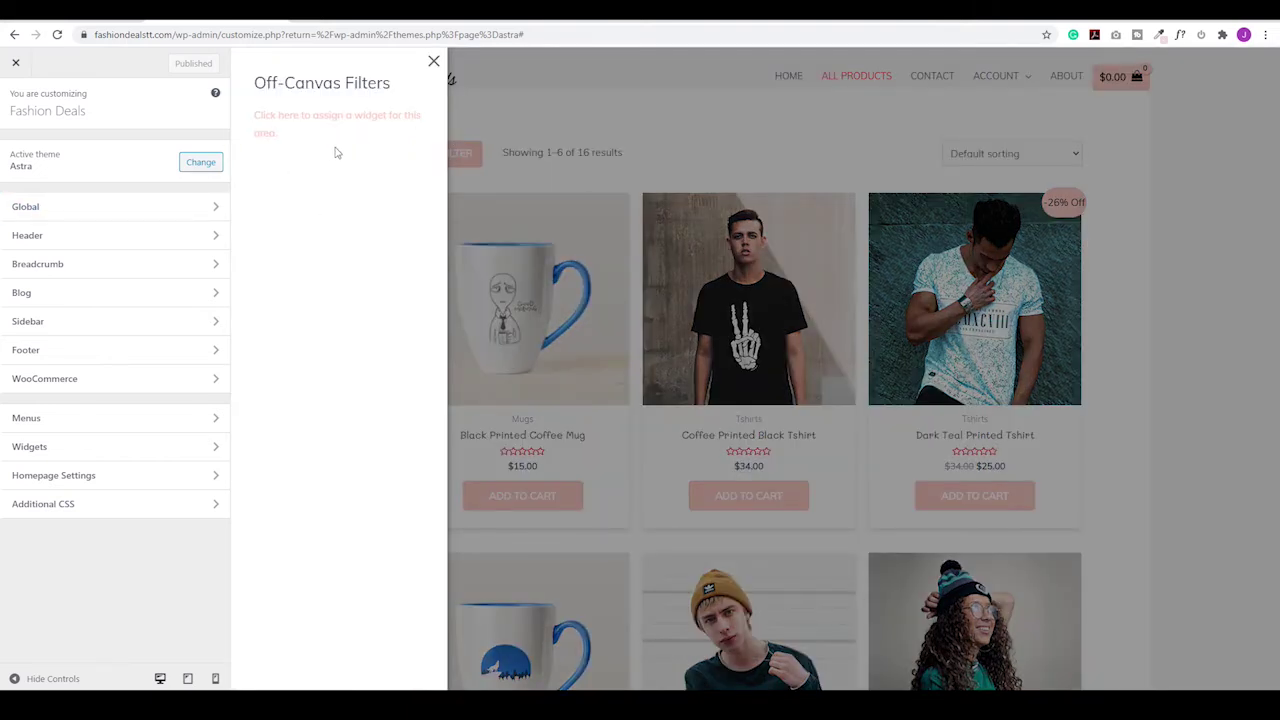
click(433, 61)
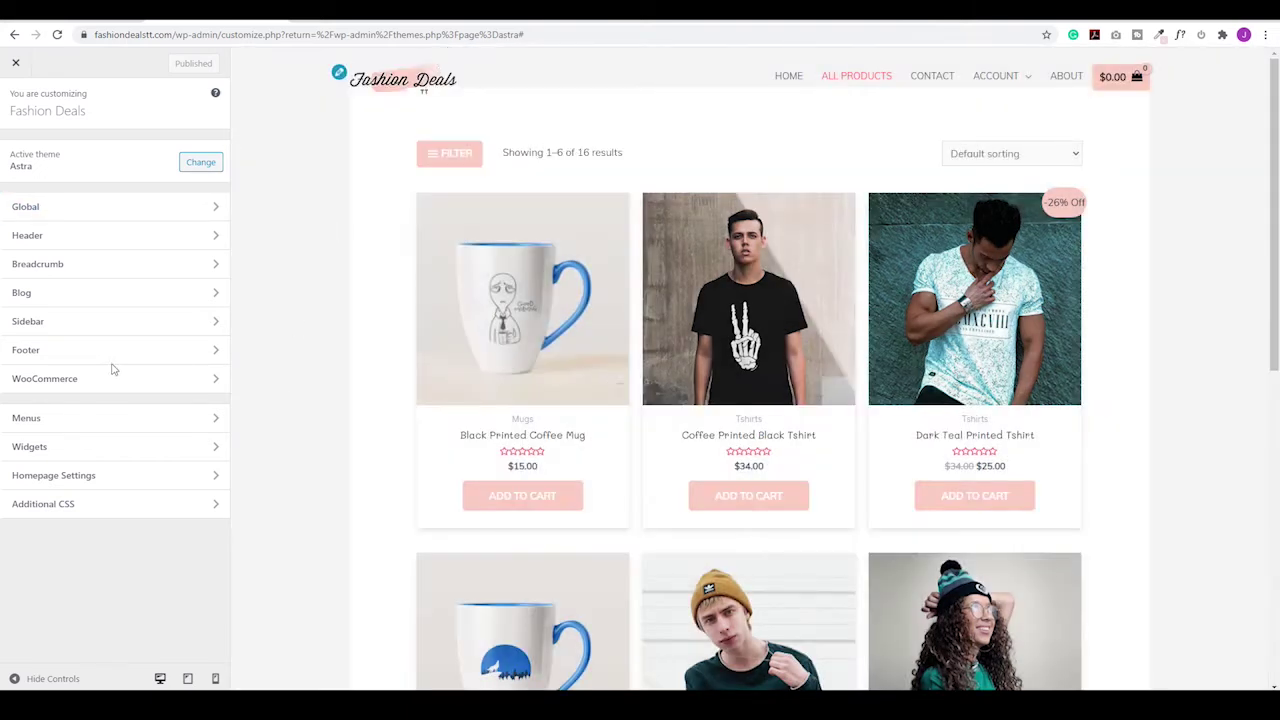
- Add the Filter Products by Price, Filter Products by Attribute and Product Search widgets to the Off-Canvas Filters area
click(54, 447)
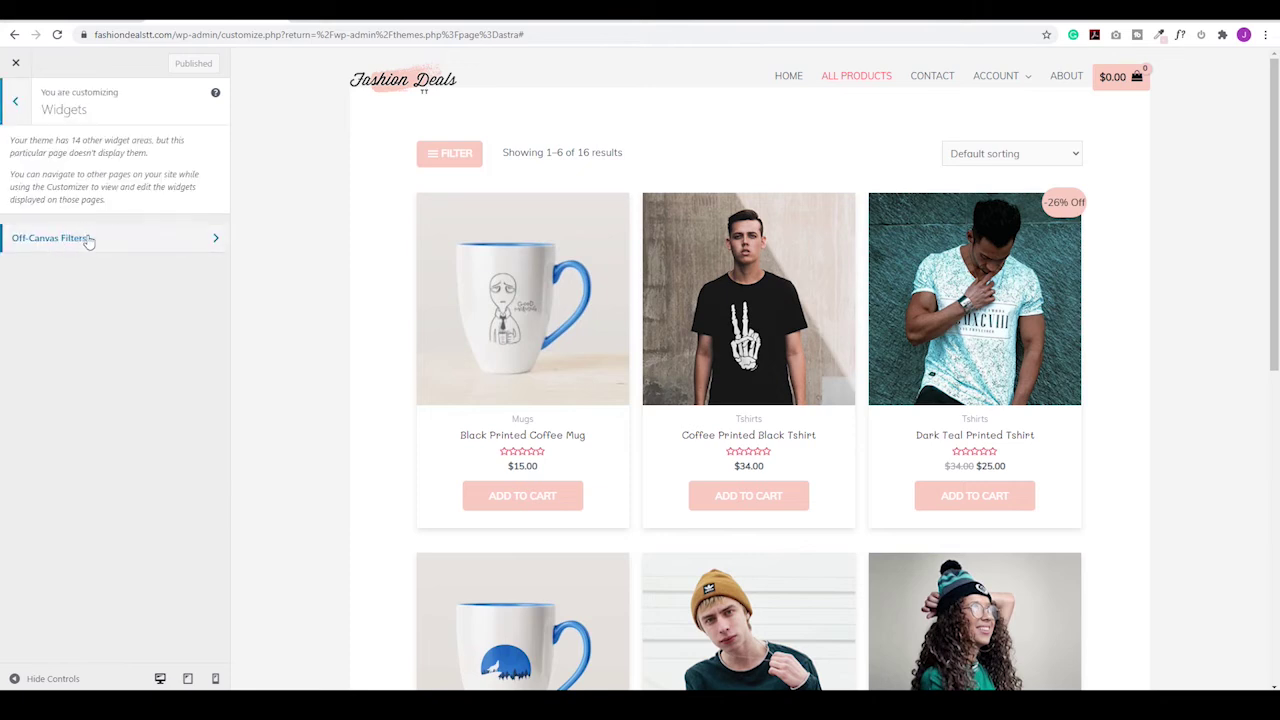
click(88, 241)
click(181, 218)
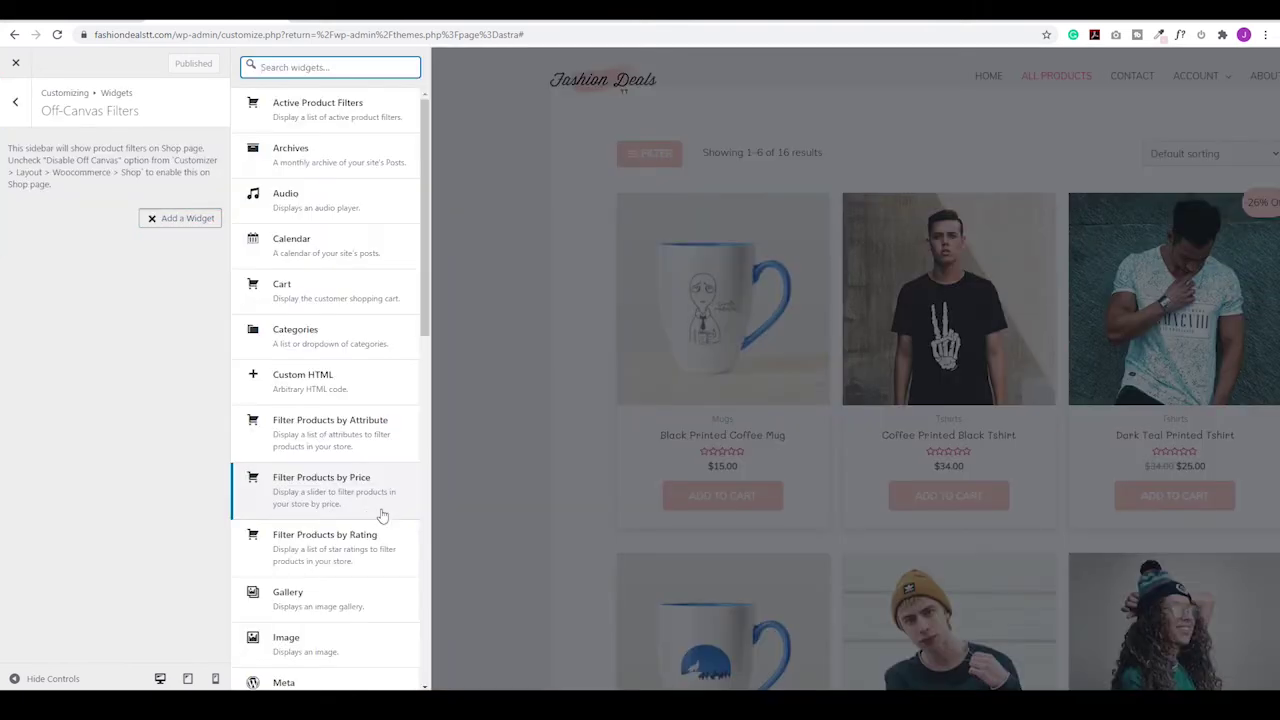
click(307, 491)
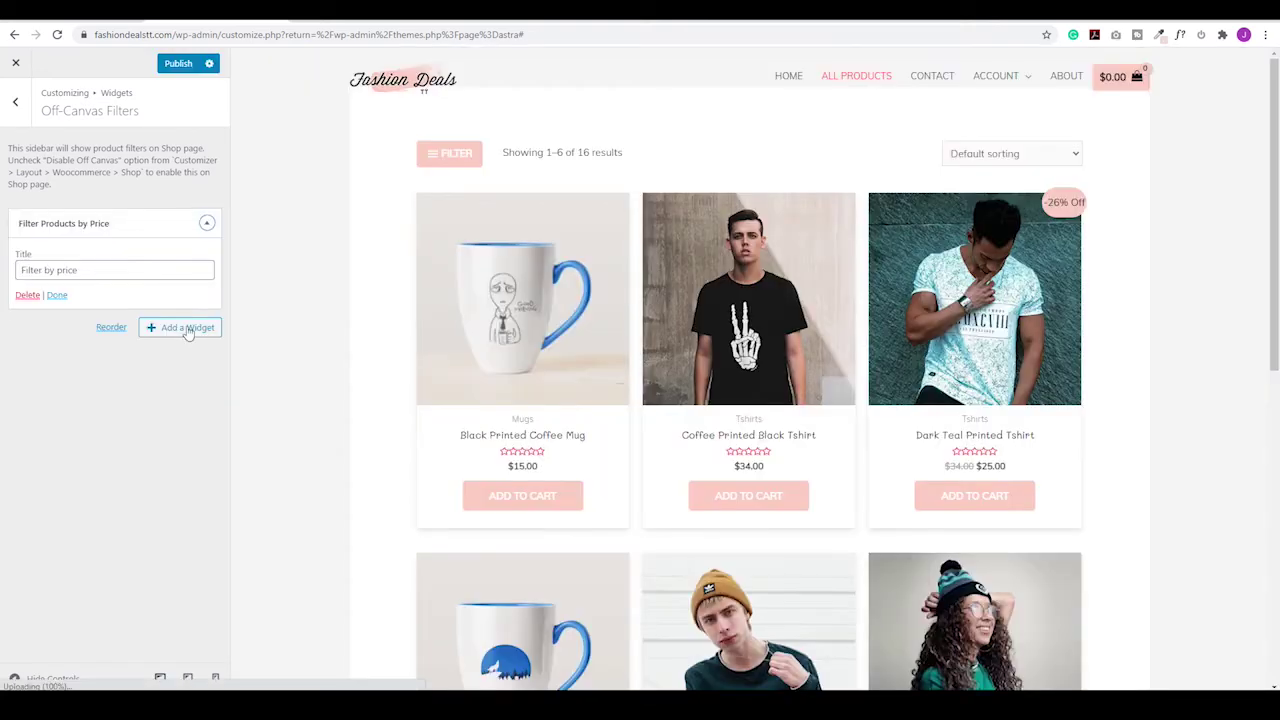
click(187, 328)
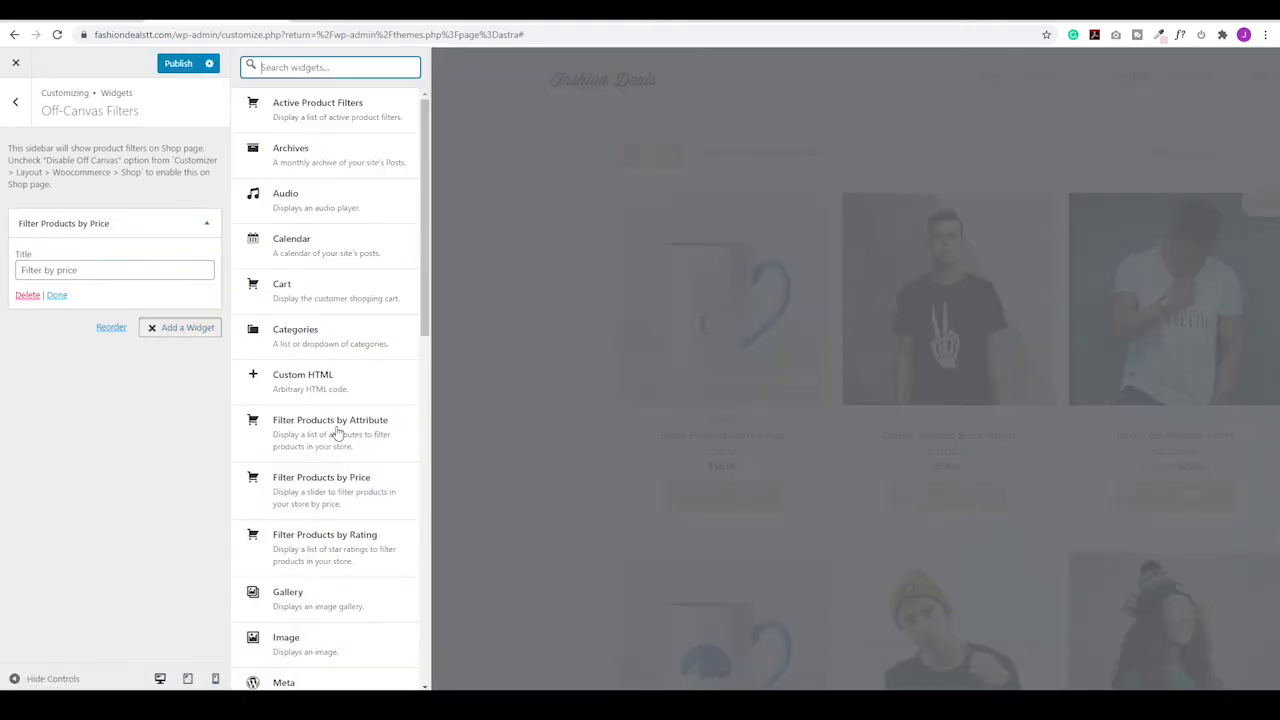
click(337, 432)
scroll(331, 470, down, 5)
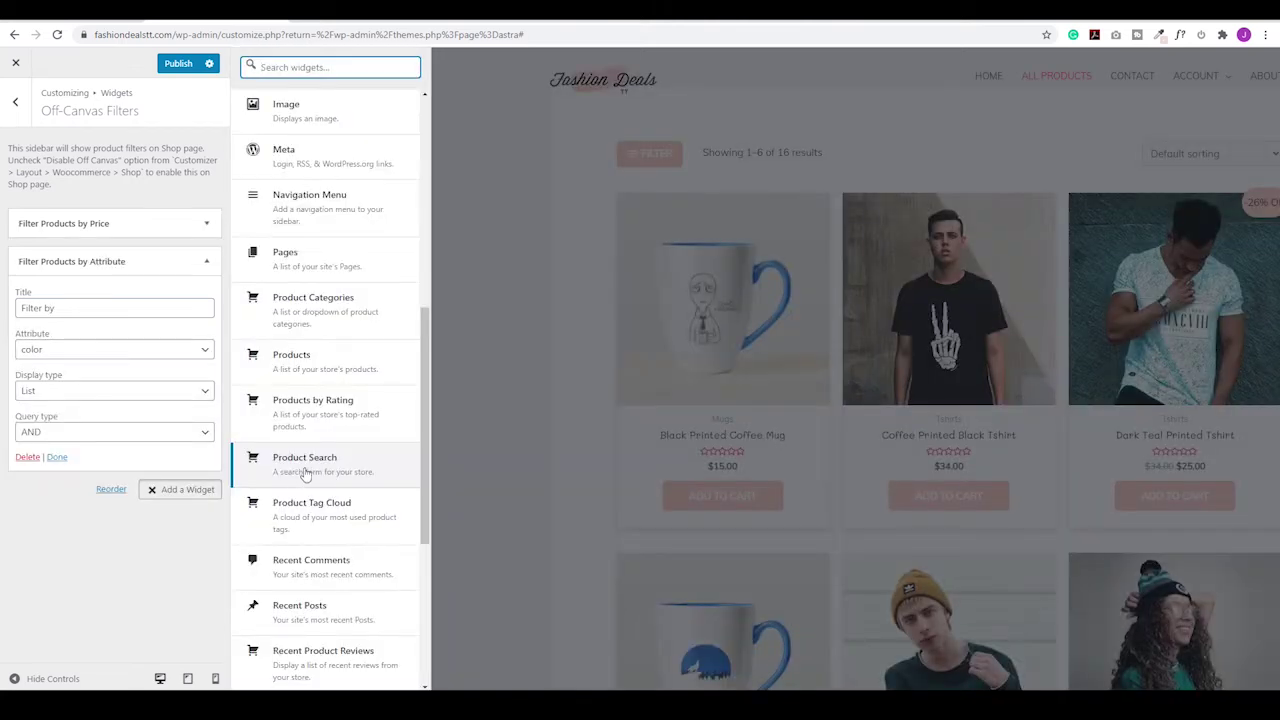
click(310, 466)
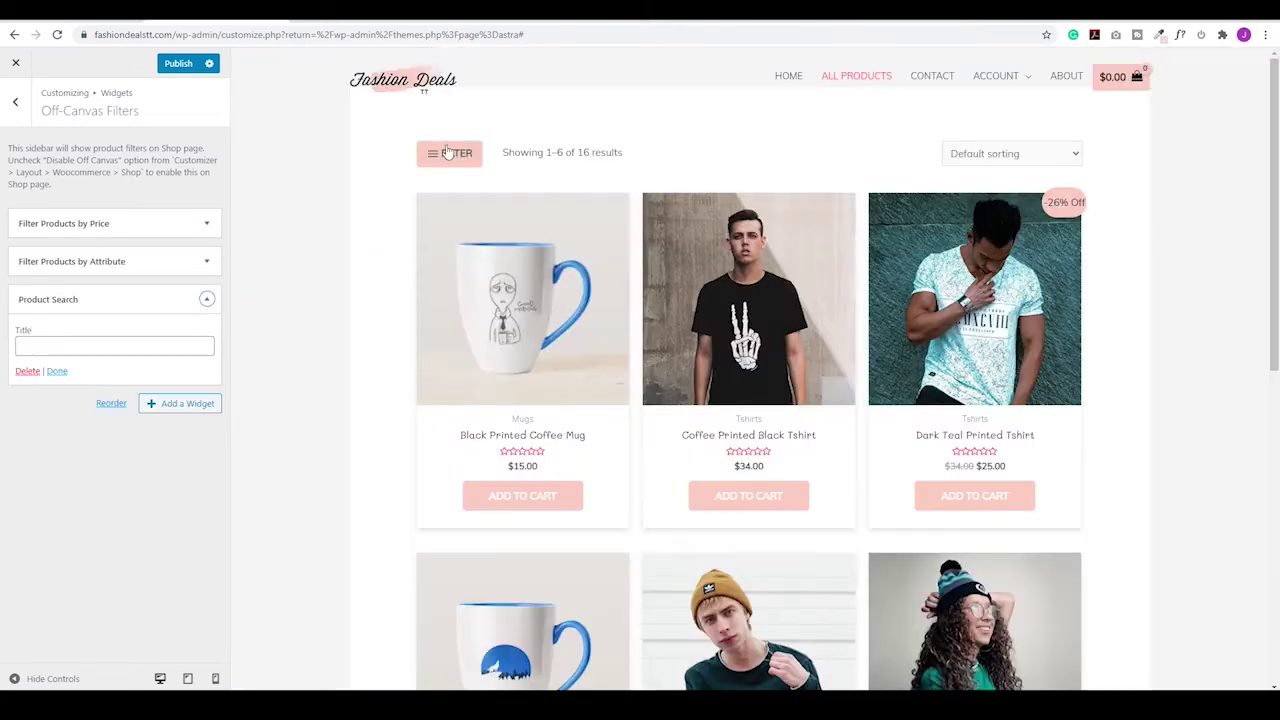
- Check the shop's off-canvas filter in the preview and publish the widget changes
click(448, 155)
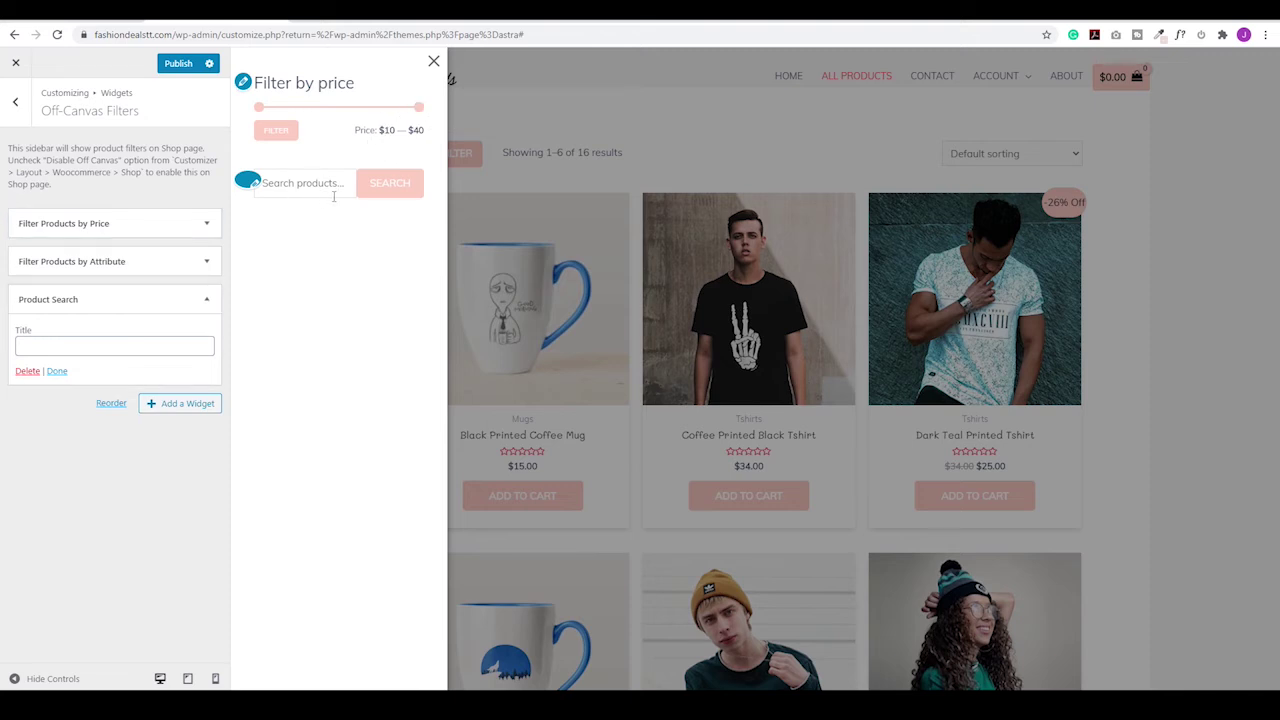
click(180, 66)
click(15, 101)
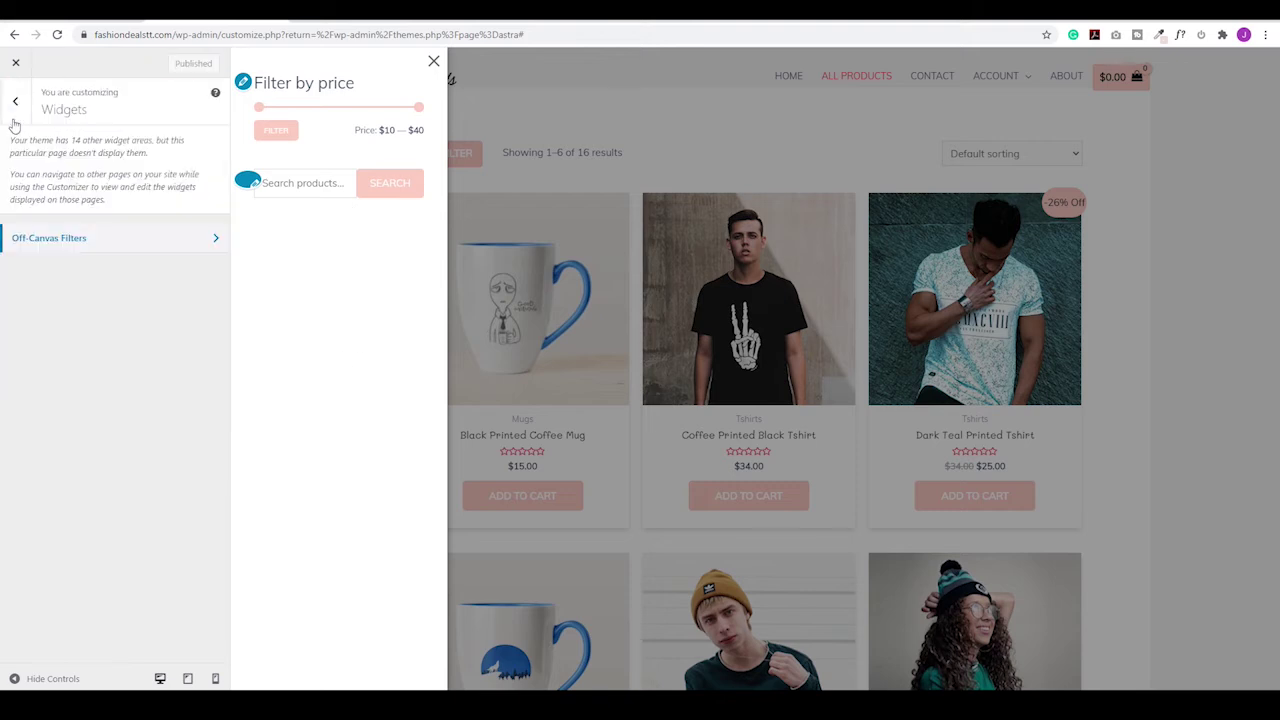
- Open the header's Primary Menu settings at the Mobile Menu section and switch the site preview to mobile size
click(16, 104)
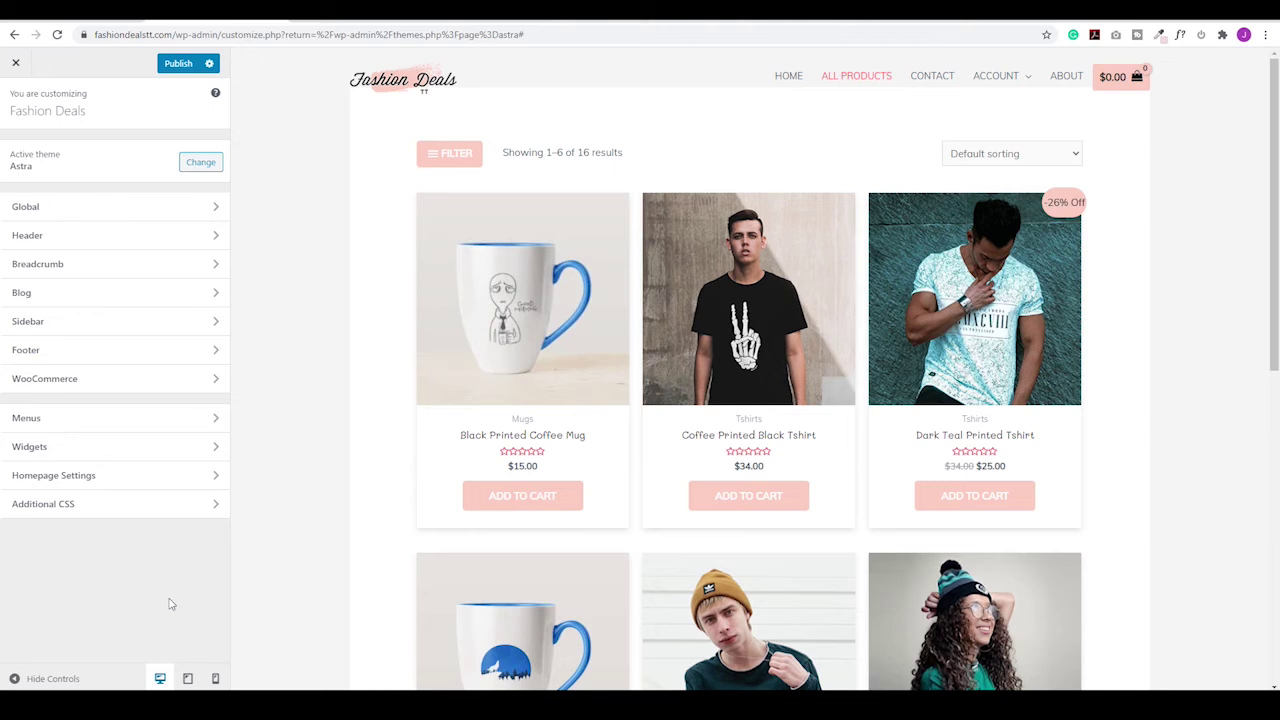
click(90, 241)
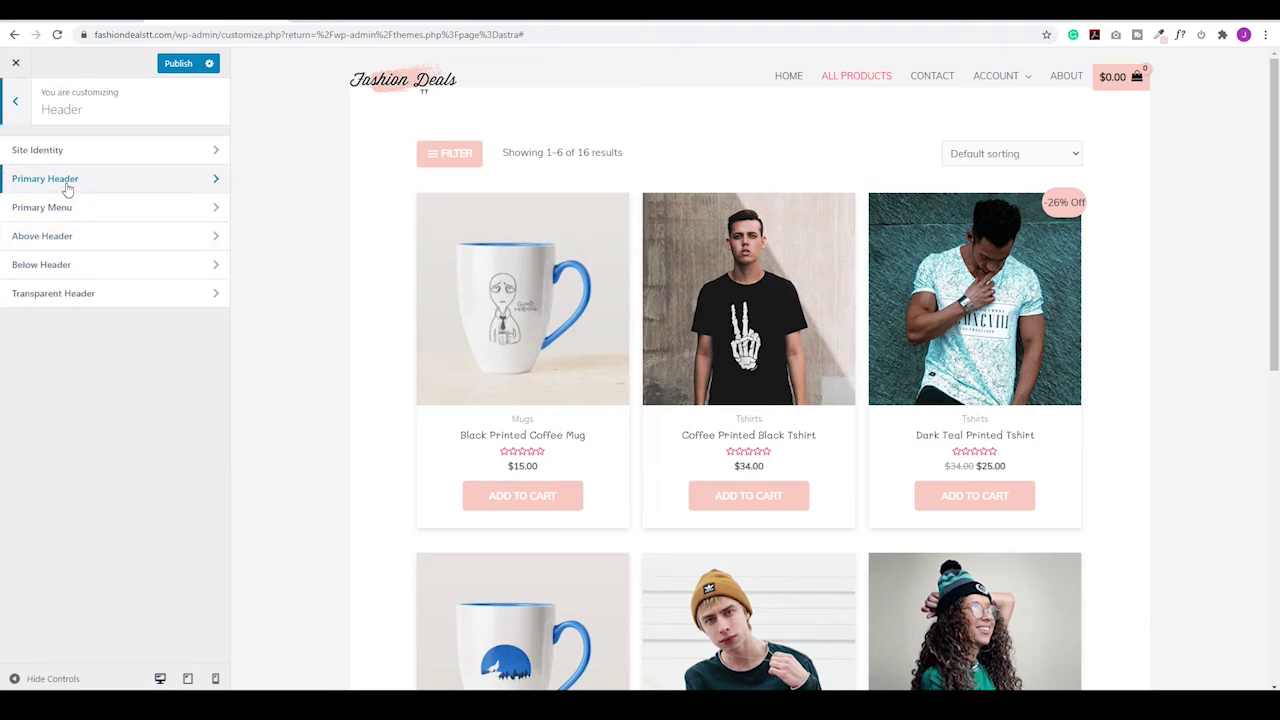
click(54, 208)
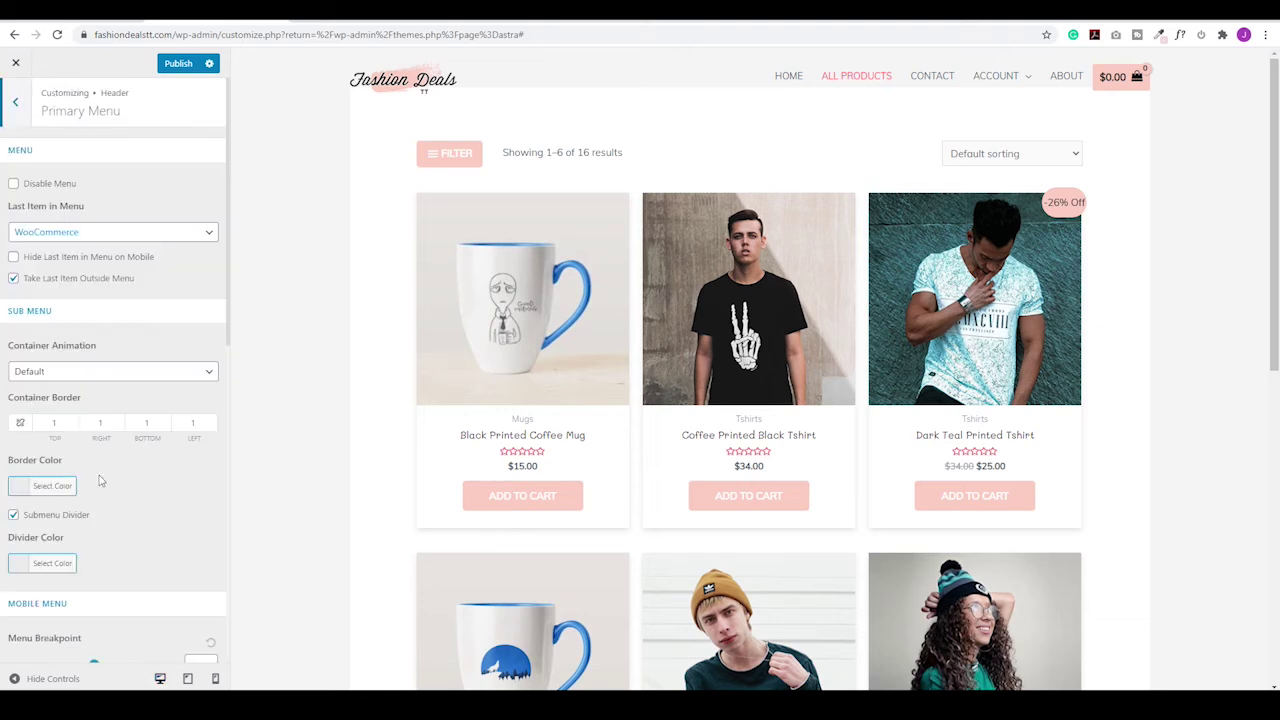
scroll(113, 478, down, 2)
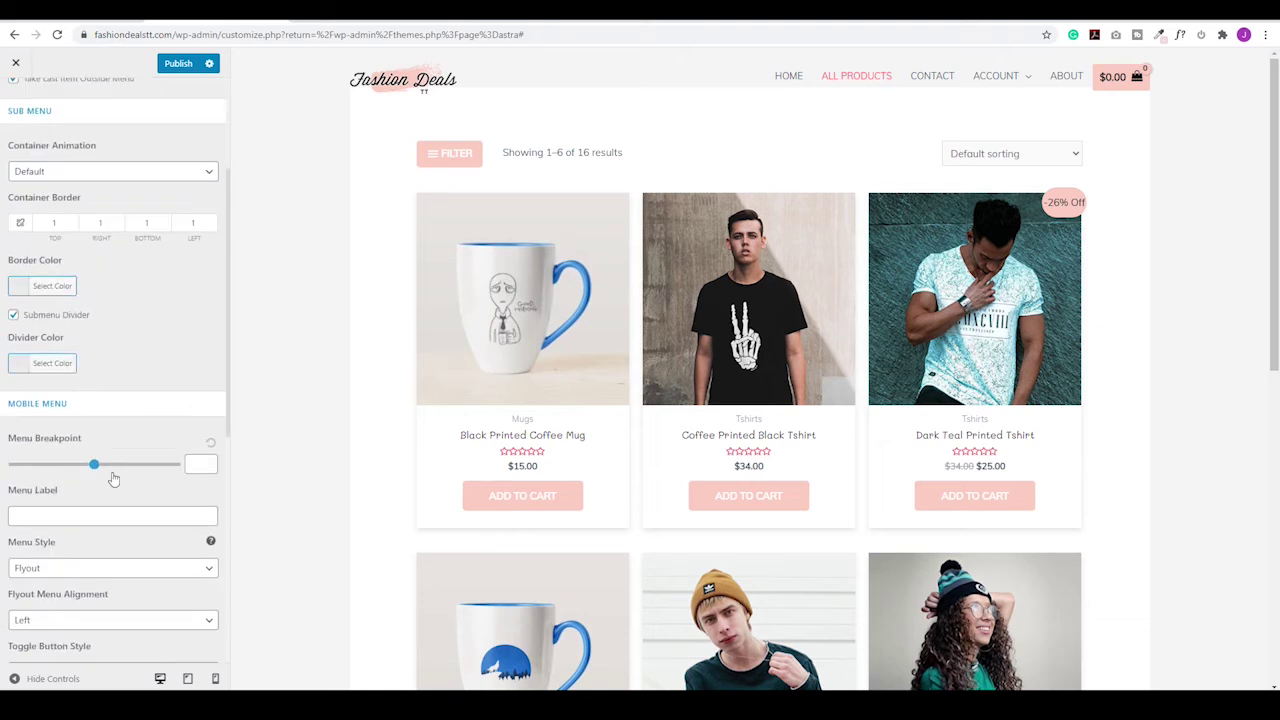
scroll(113, 478, down, 1)
scroll(45, 338, down, 1)
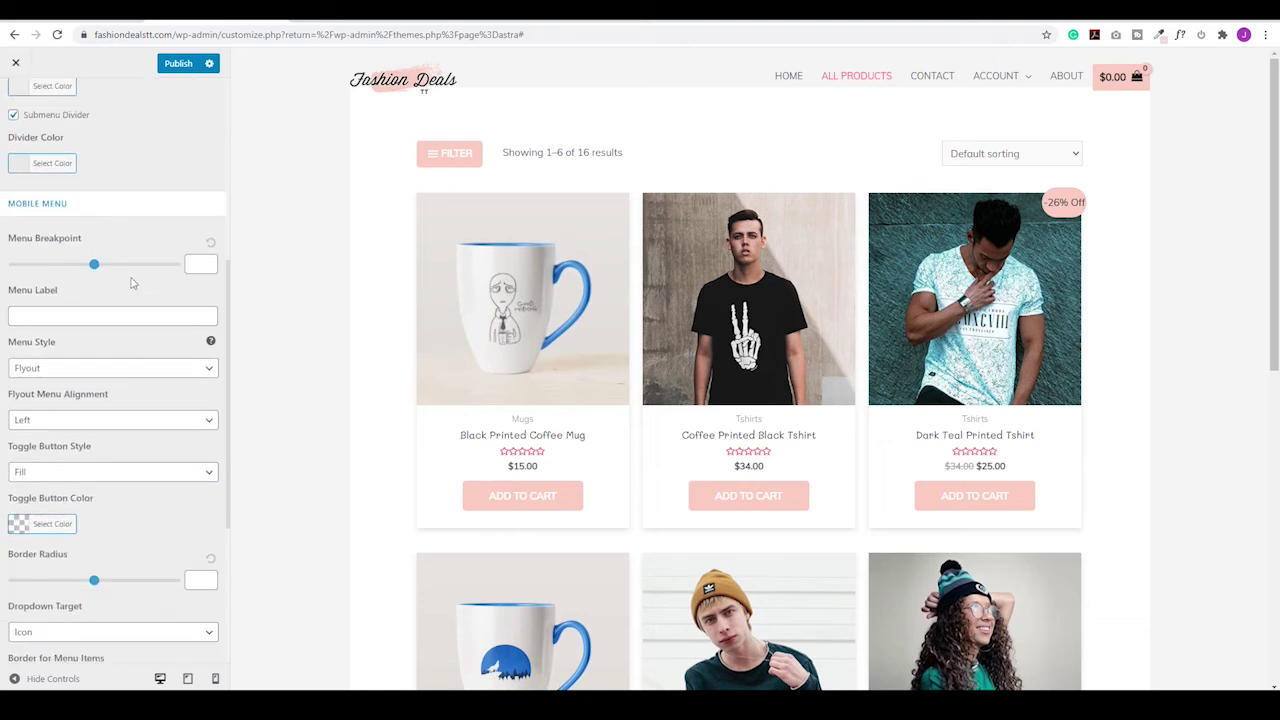
click(215, 679)
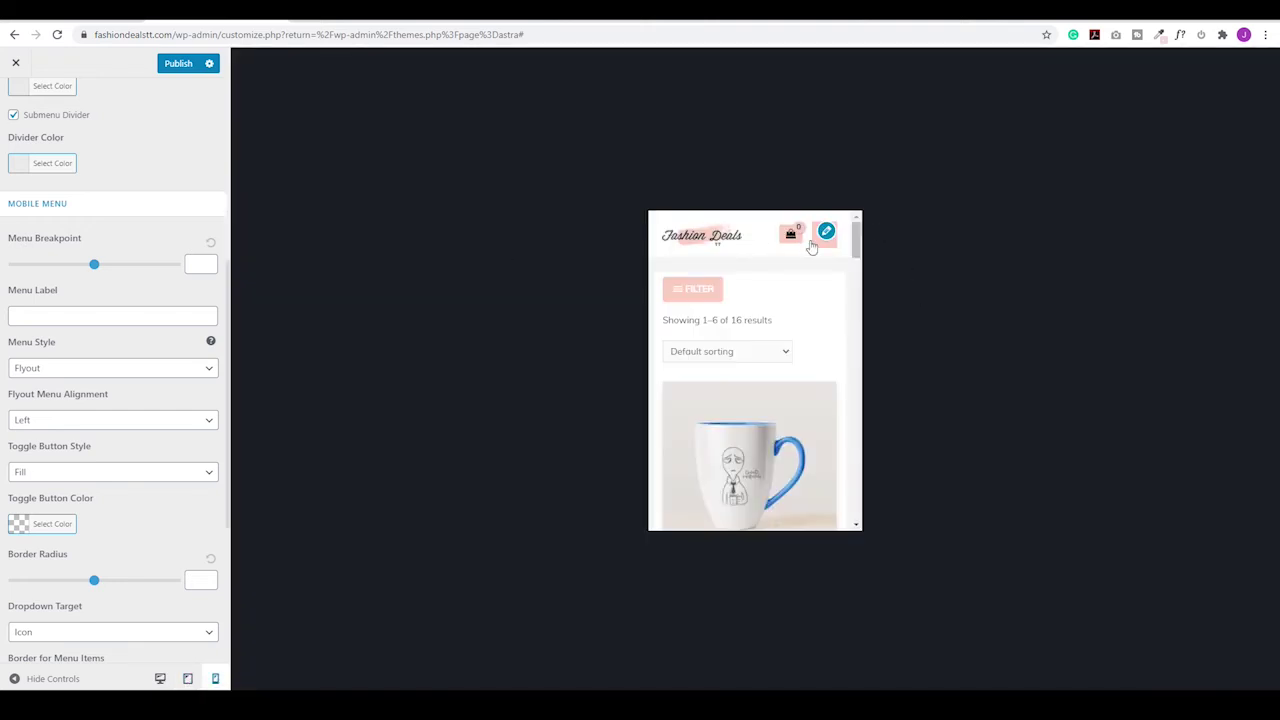
- Try the Dropdown style for the mobile menu in the preview and restore the Flyout style
click(90, 372)
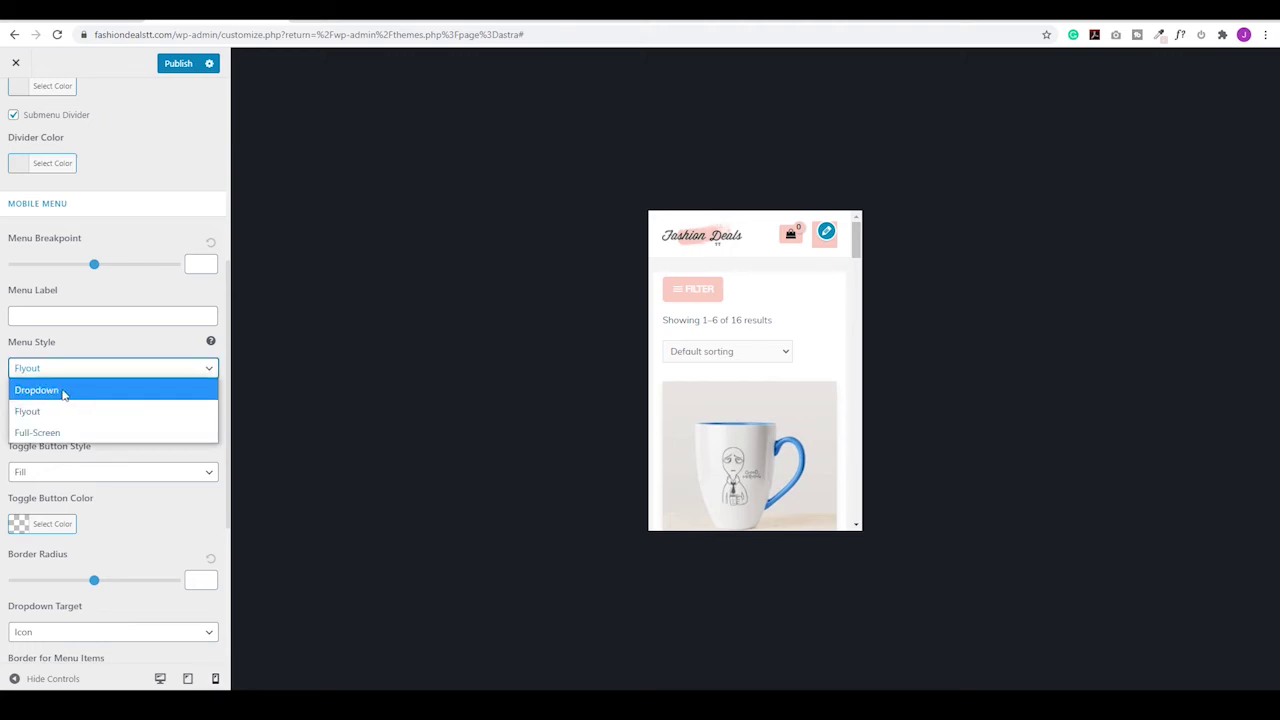
click(63, 394)
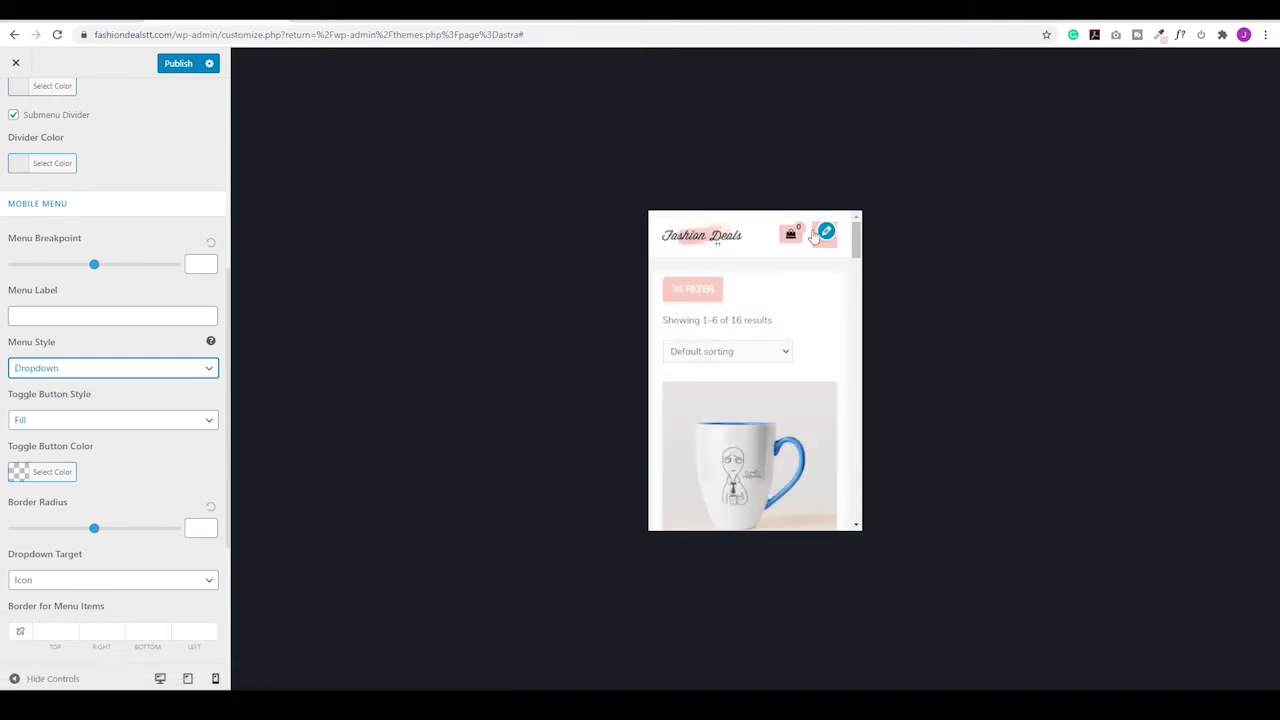
click(820, 248)
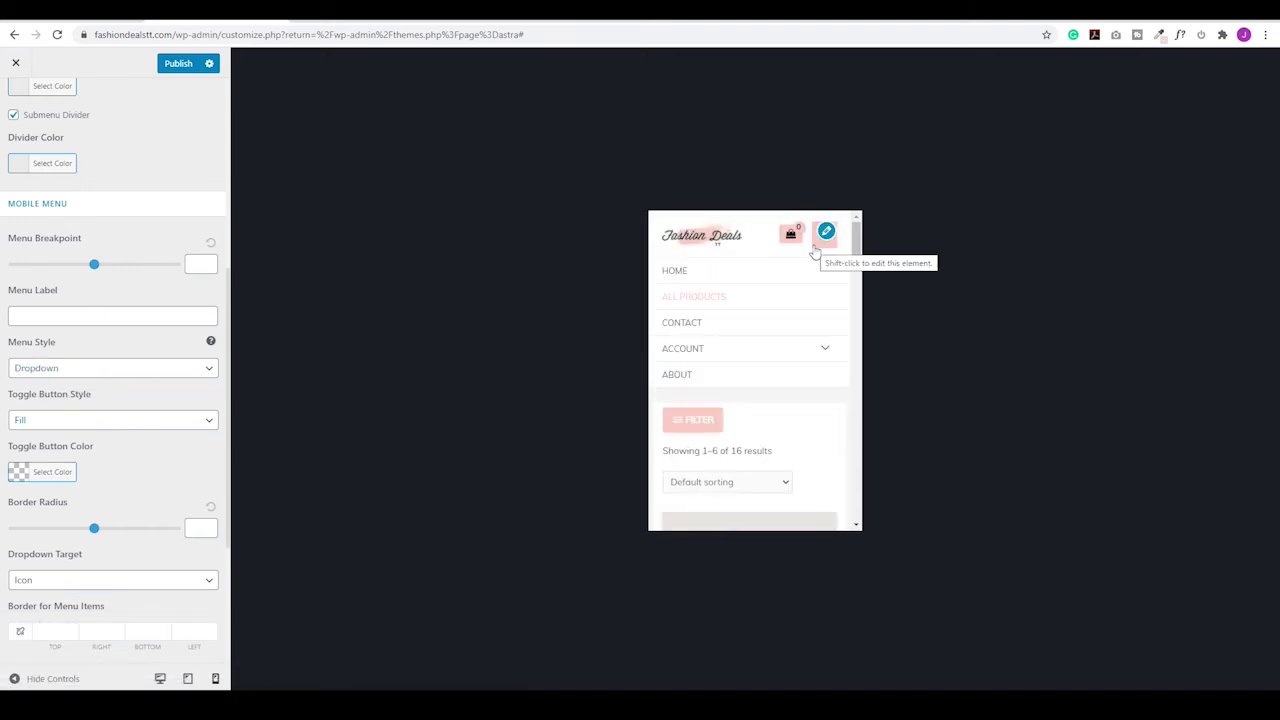
key(Down)
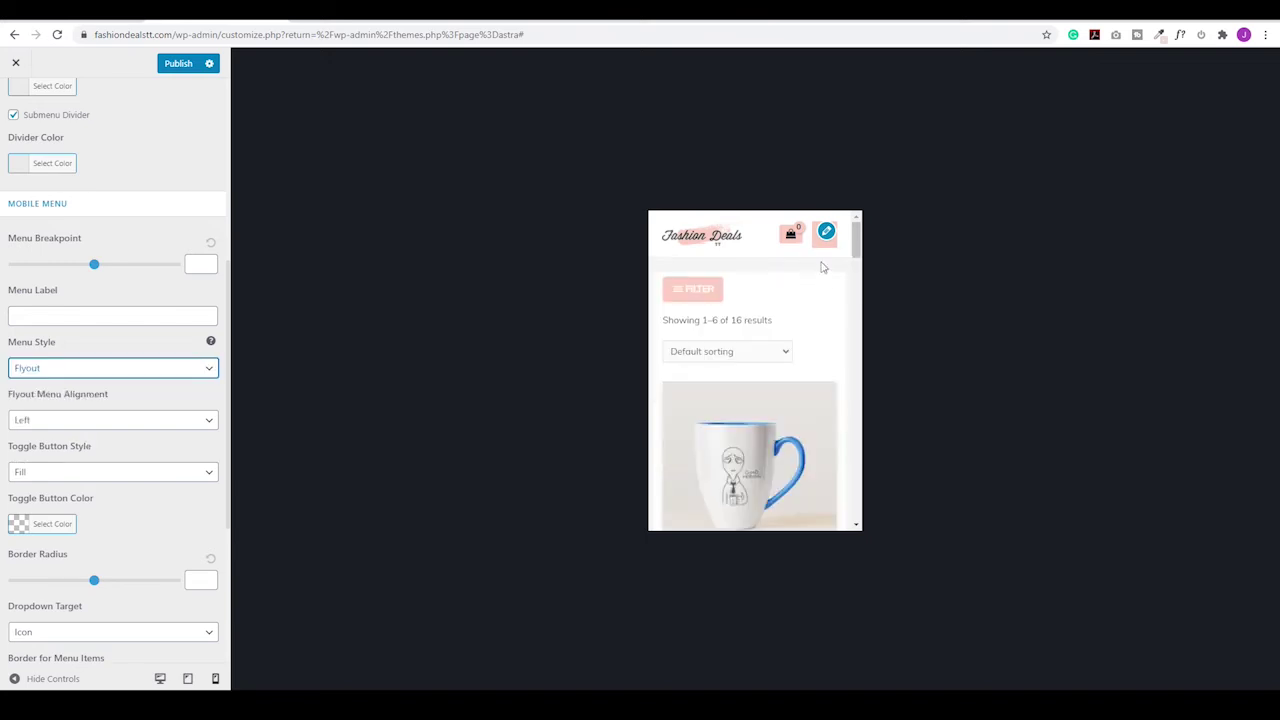
- Preview the flyout mobile menu, set its alignment to Right, and open it again to check the change
click(820, 248)
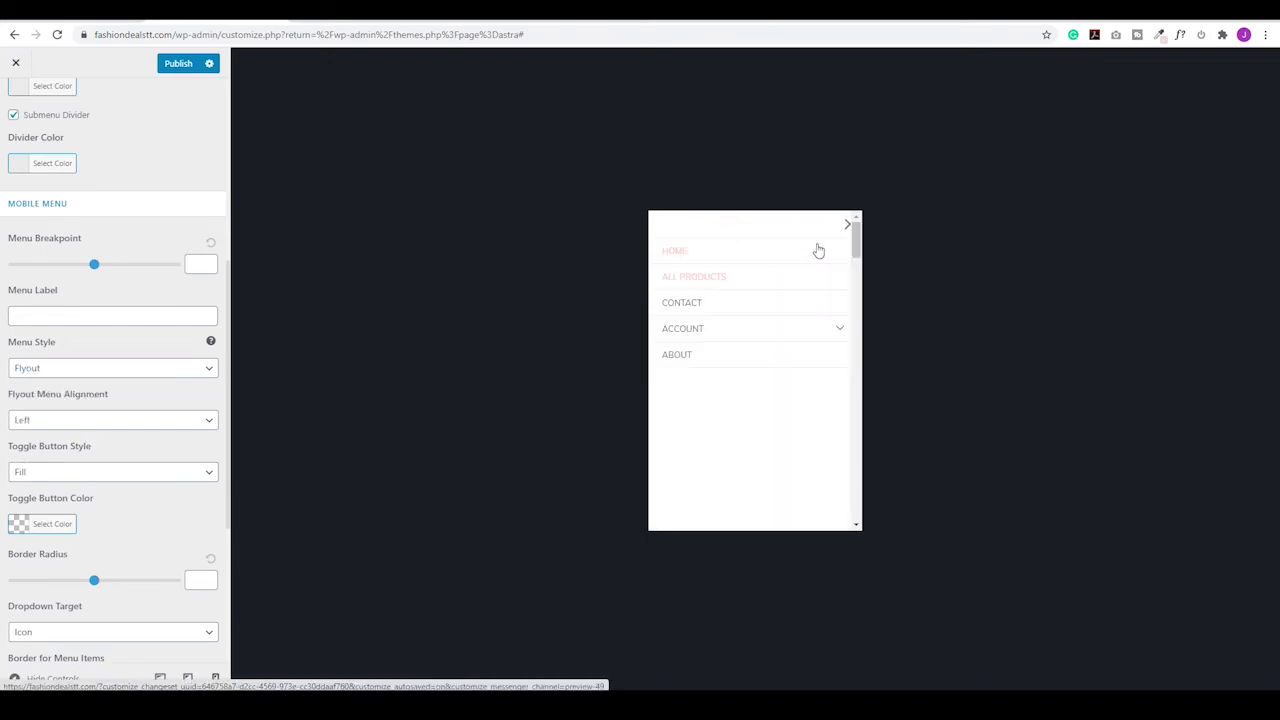
click(70, 421)
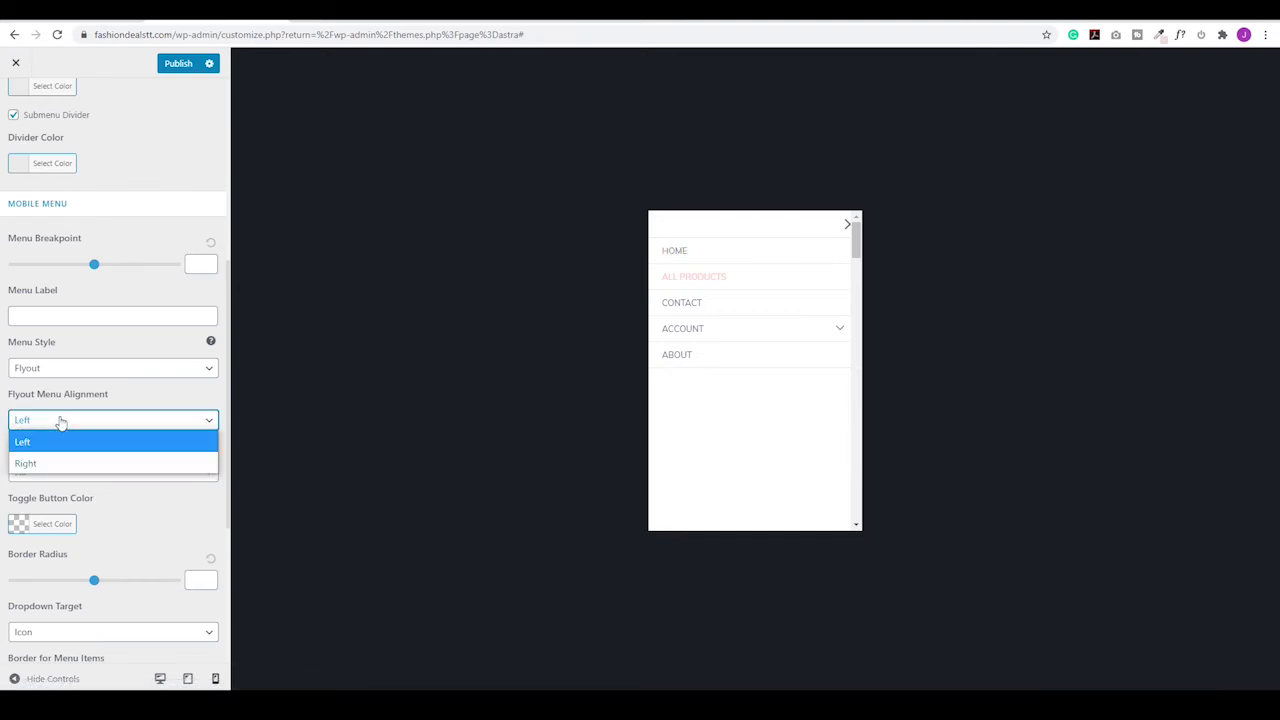
click(26, 464)
click(817, 249)
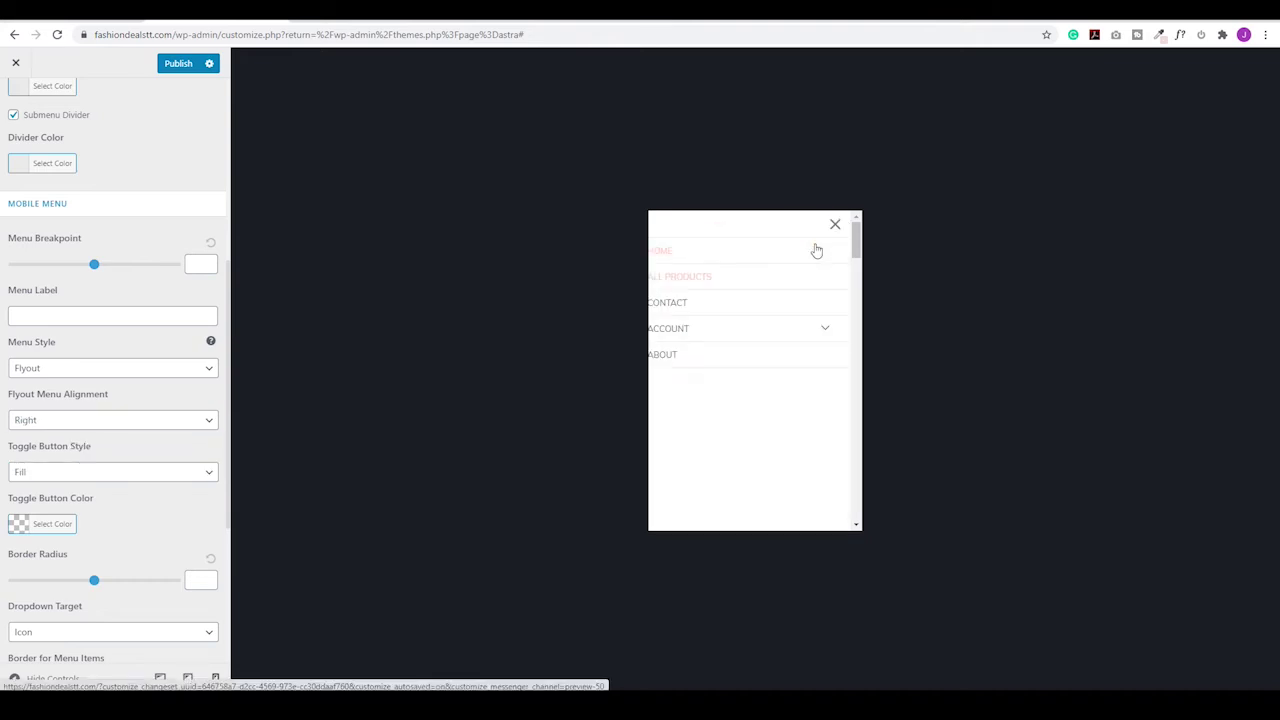
- Try the Full-Screen mobile menu style, preview it with the Account submenu expanded, and restore the Flyout style
click(84, 367)
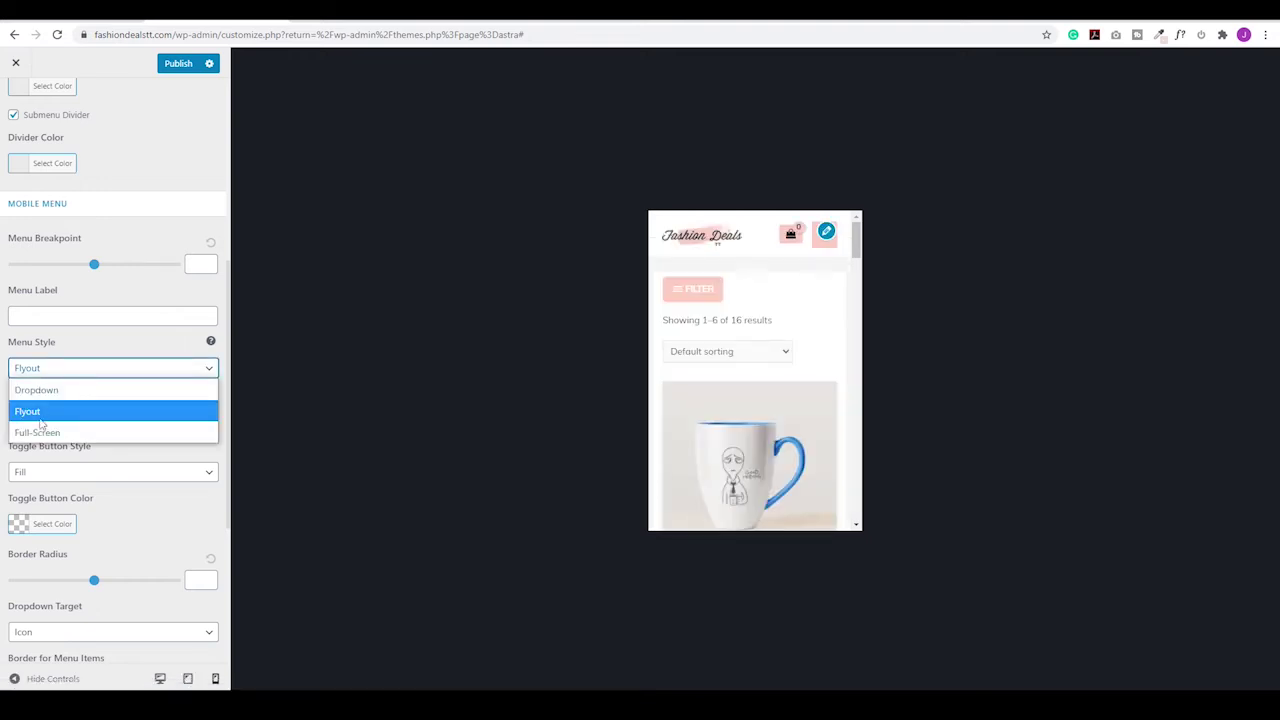
click(33, 433)
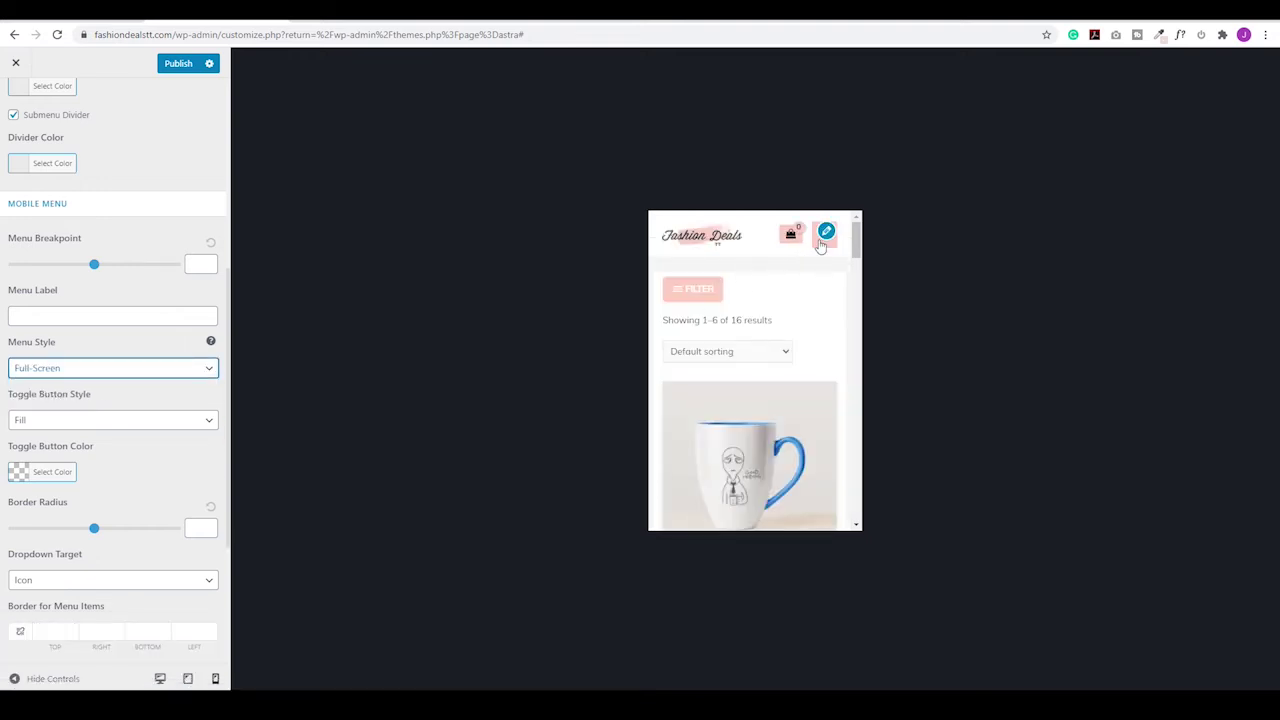
click(821, 246)
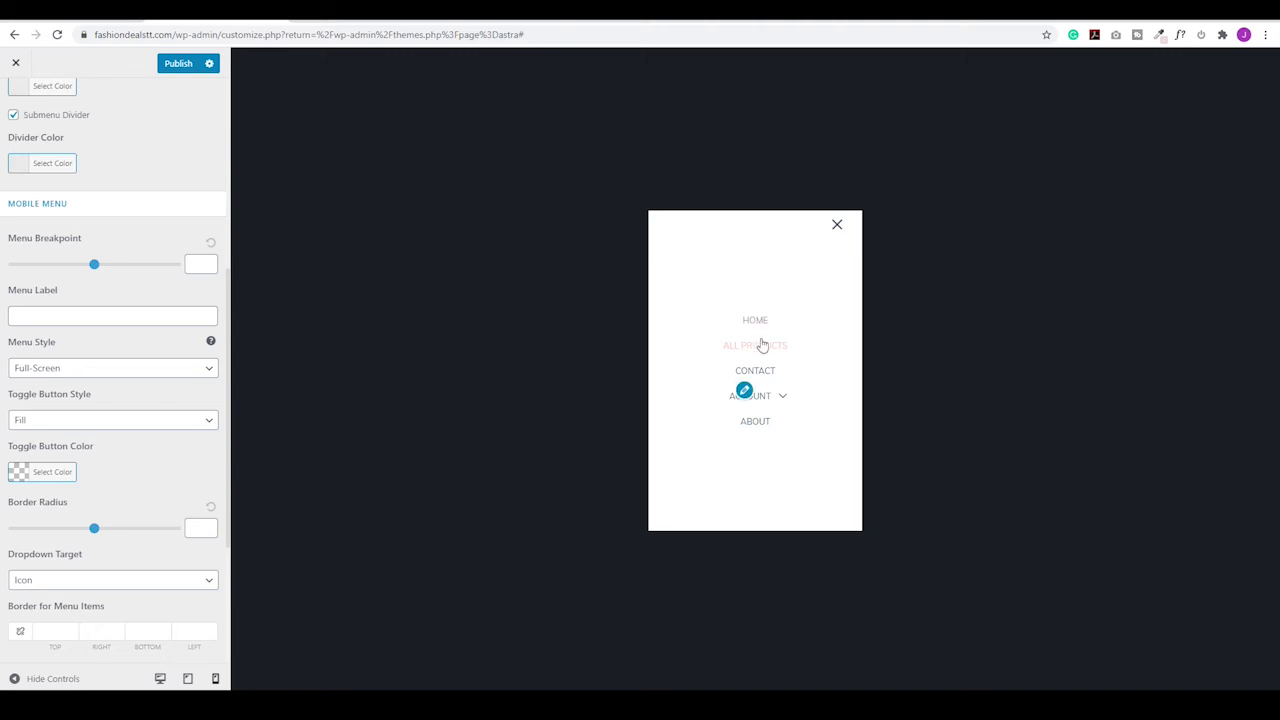
click(785, 397)
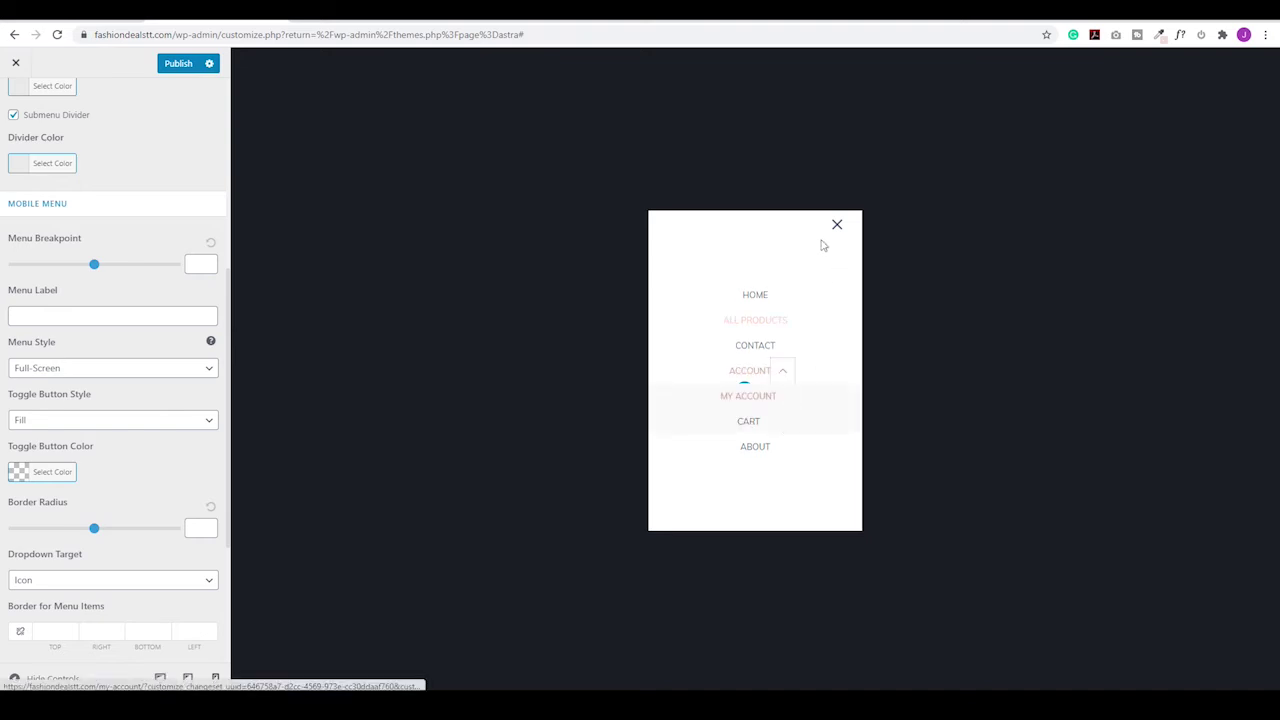
click(837, 228)
click(87, 374)
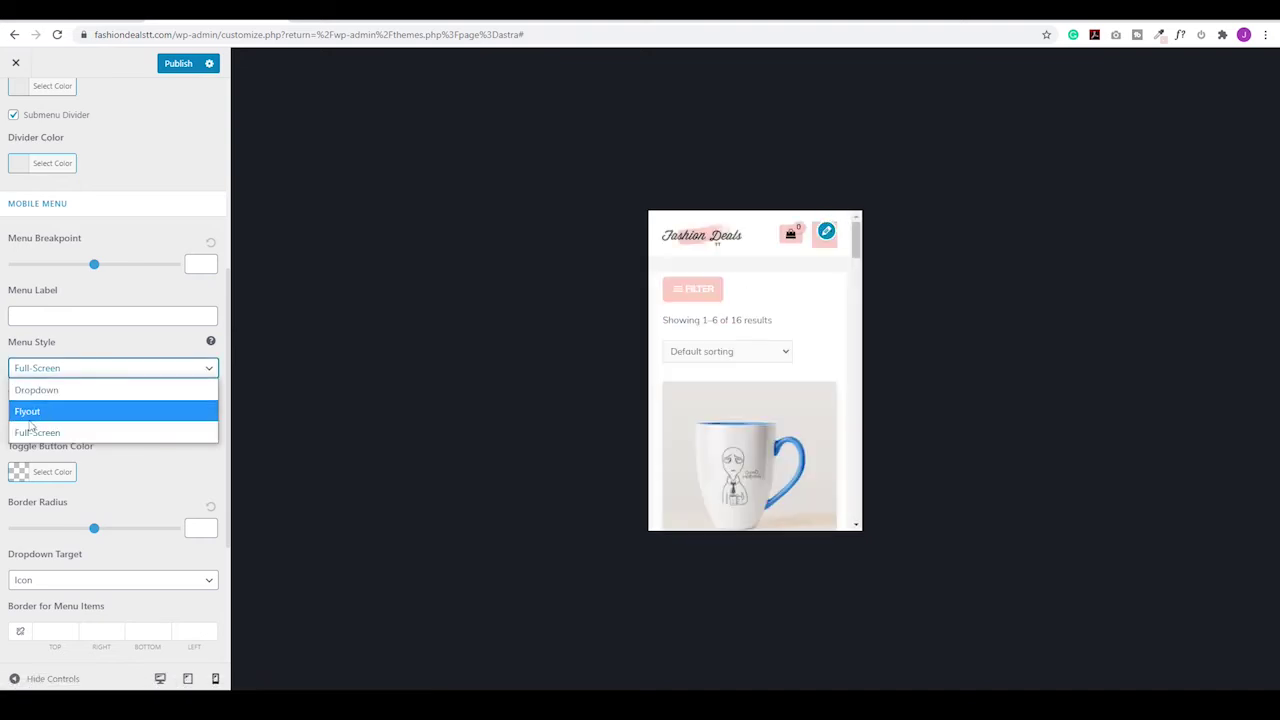
click(35, 412)
- Try red, green and purple toggle button colours for the mobile menu and clear the custom colour
scroll(120, 440, down, 2)
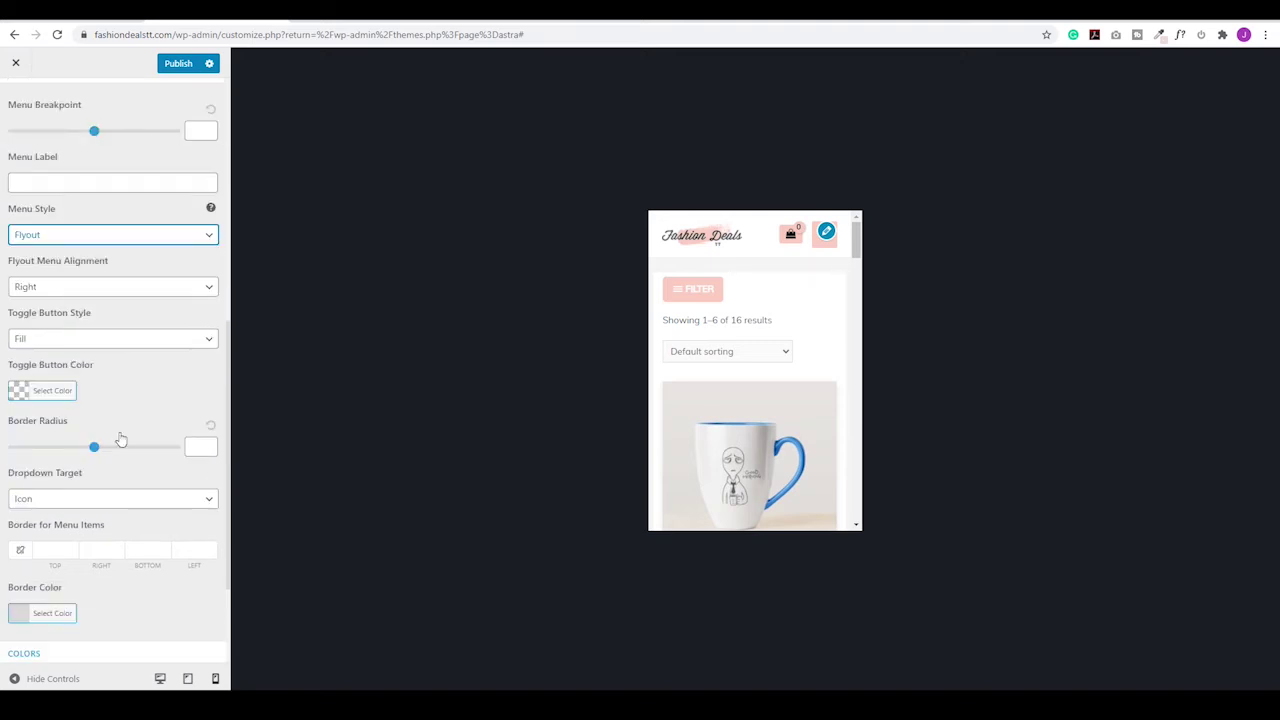
click(20, 392)
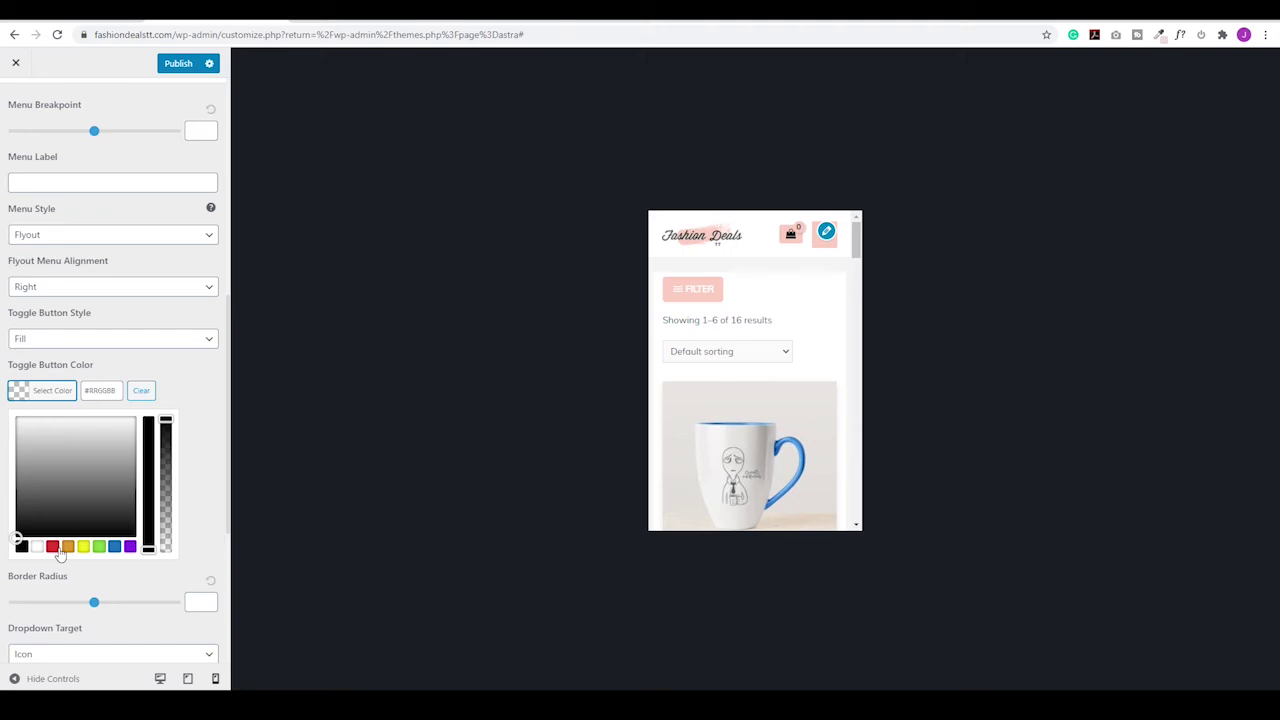
click(52, 546)
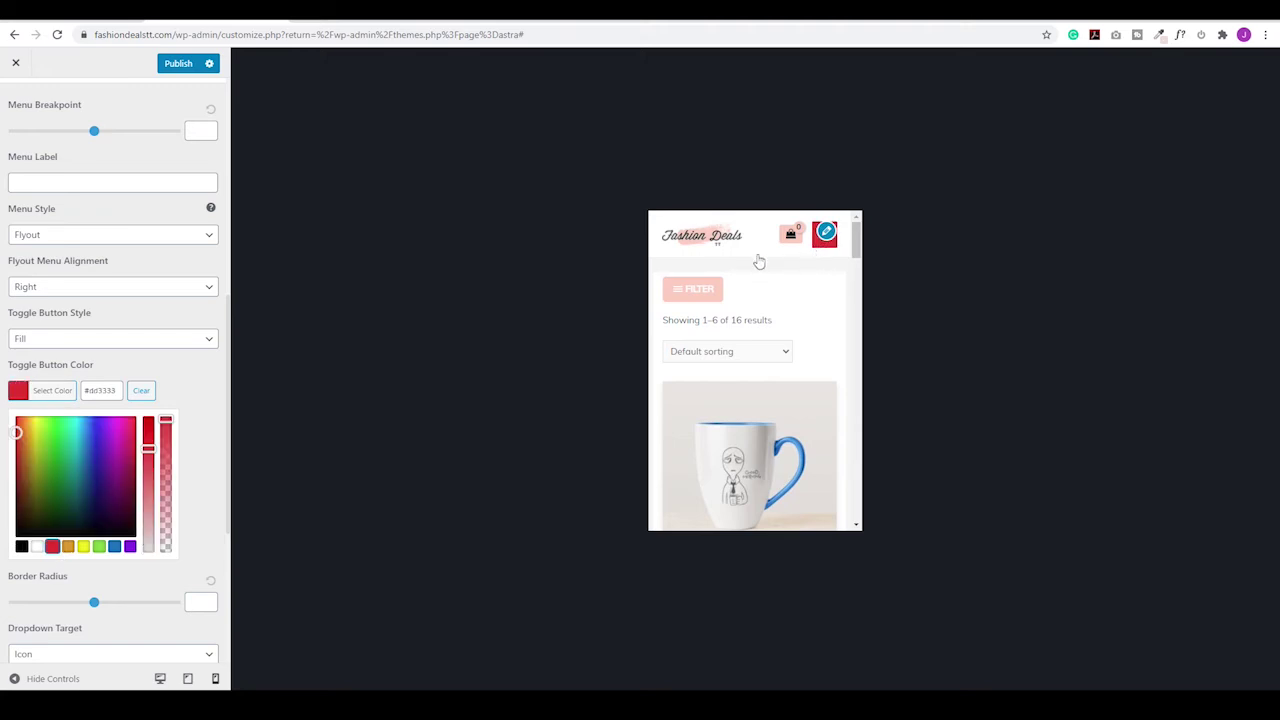
click(53, 441)
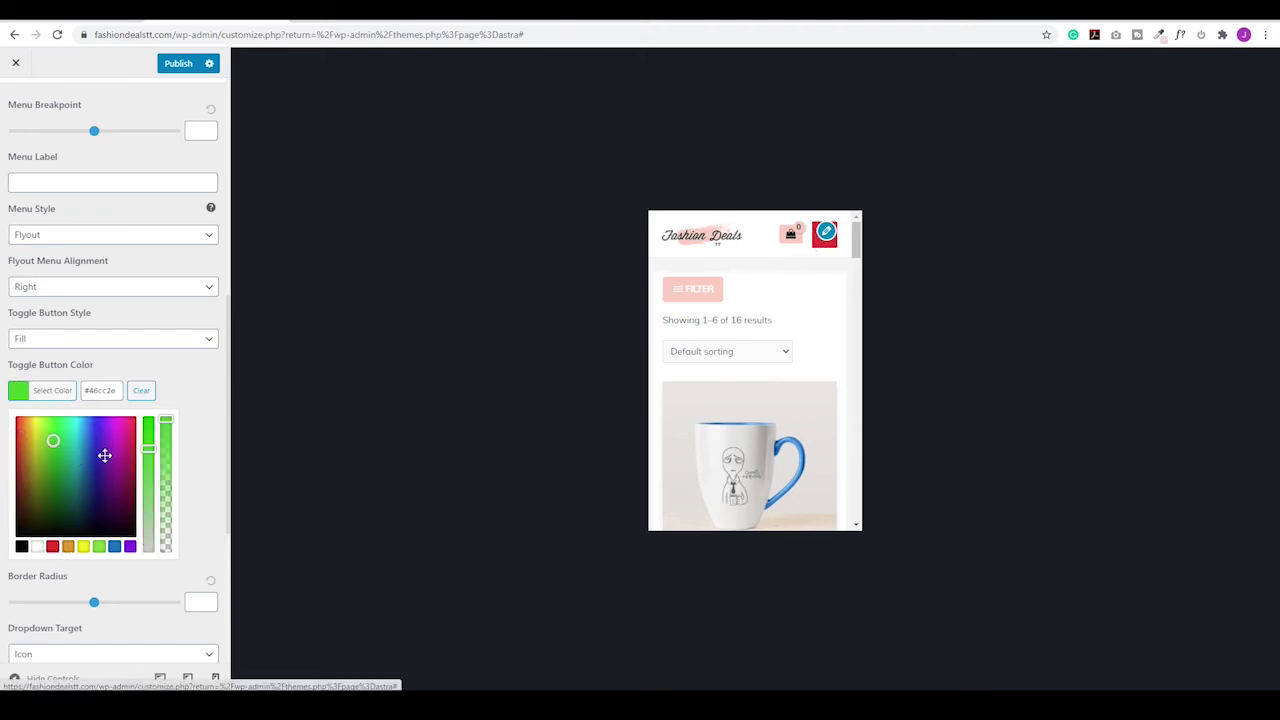
click(105, 460)
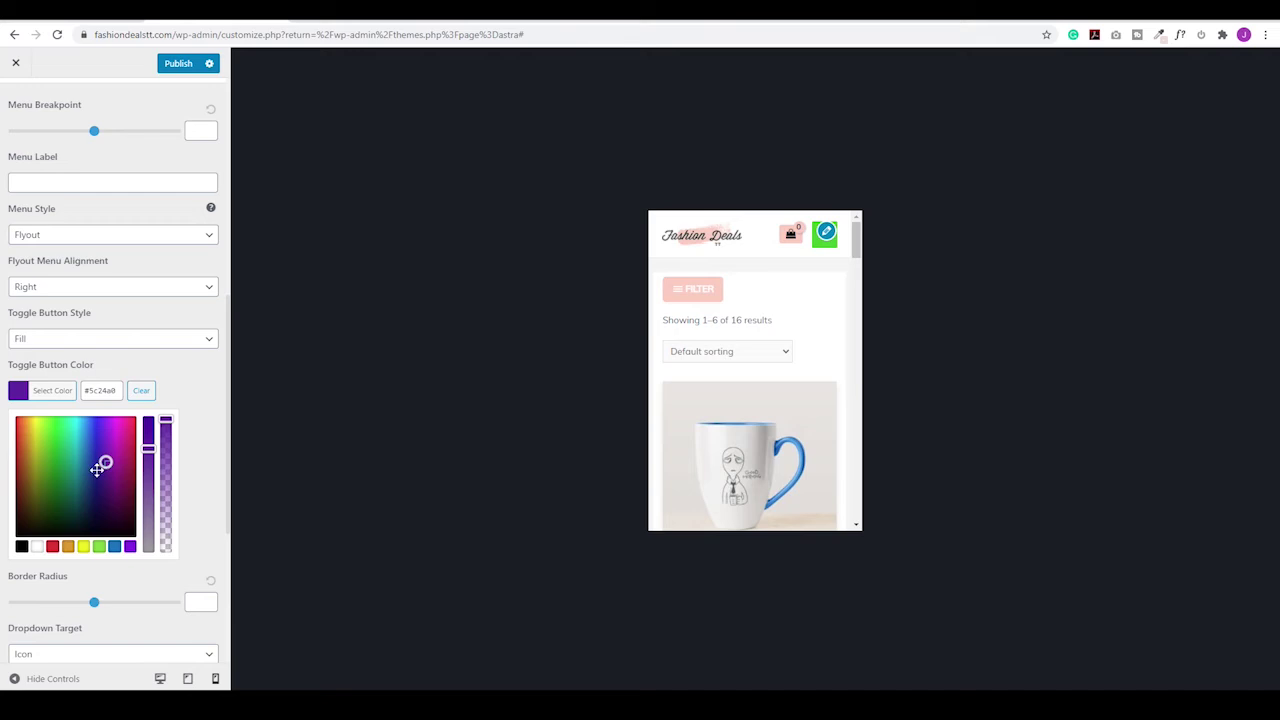
drag(81, 489, 100, 446)
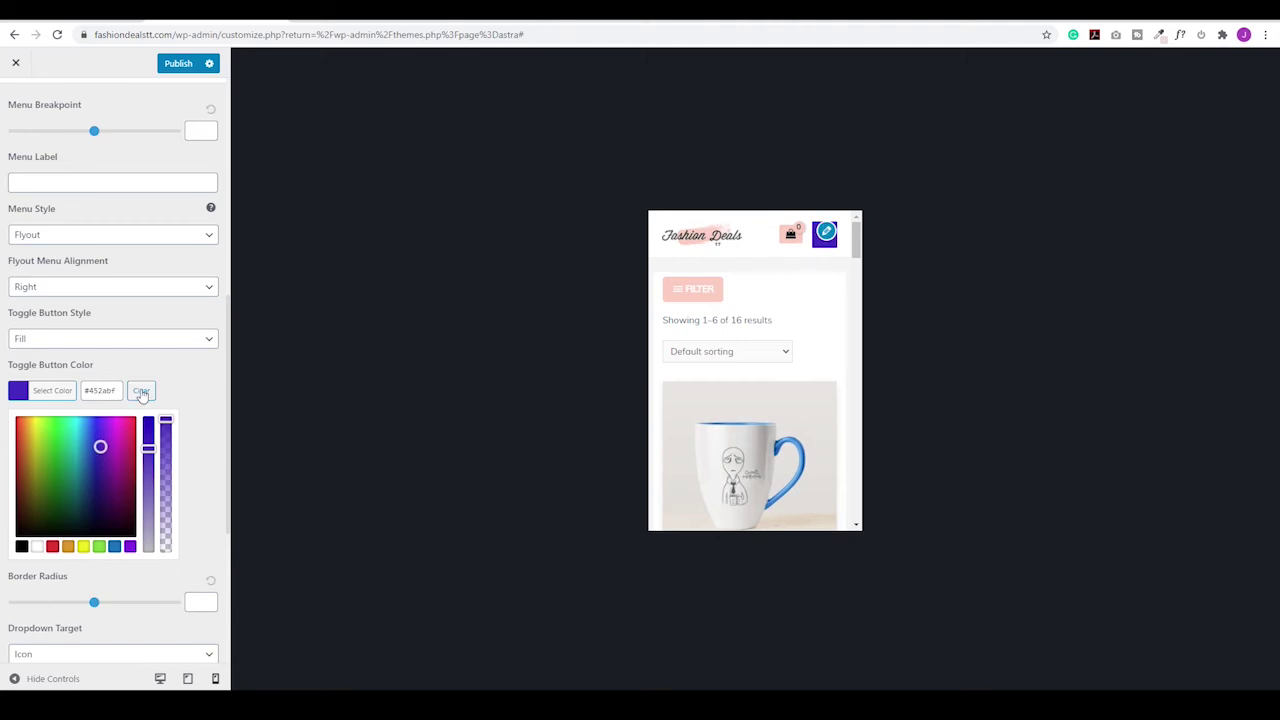
click(141, 391)
- Try a toggle button border radius starting from 0 and reset it to the default
scroll(138, 400, down, 2)
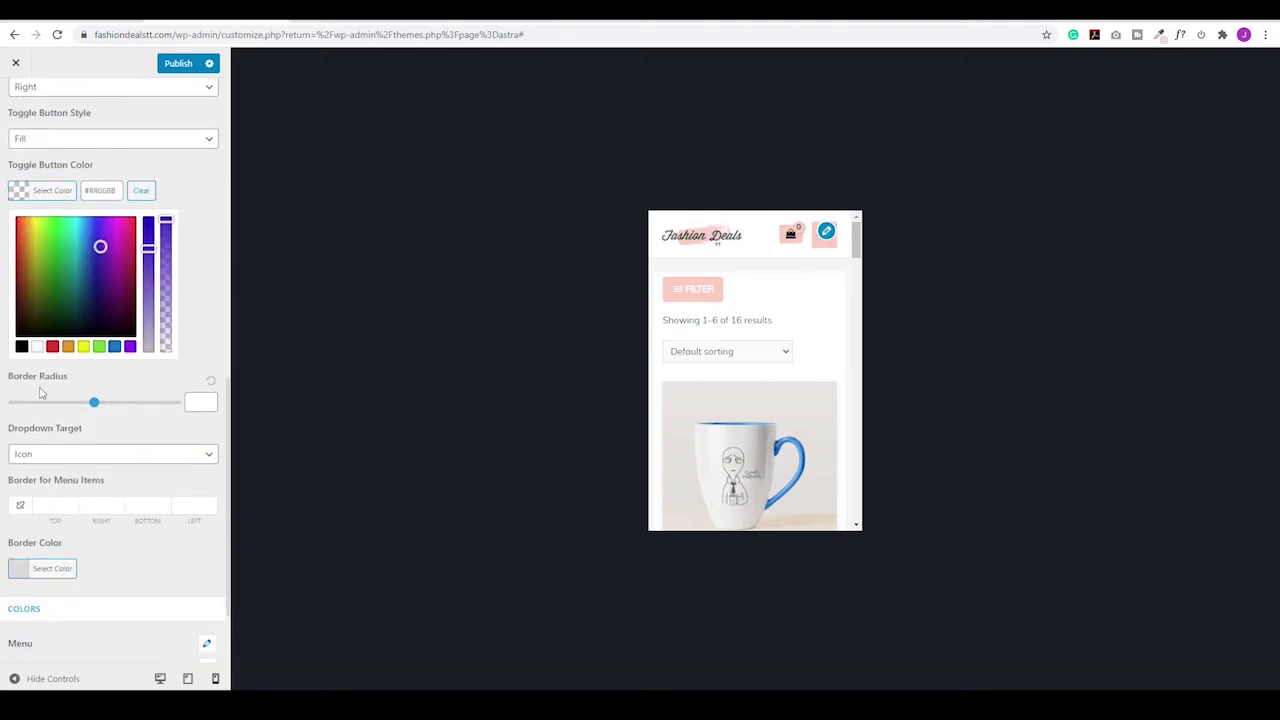
drag(95, 404, 13, 402)
click(203, 401)
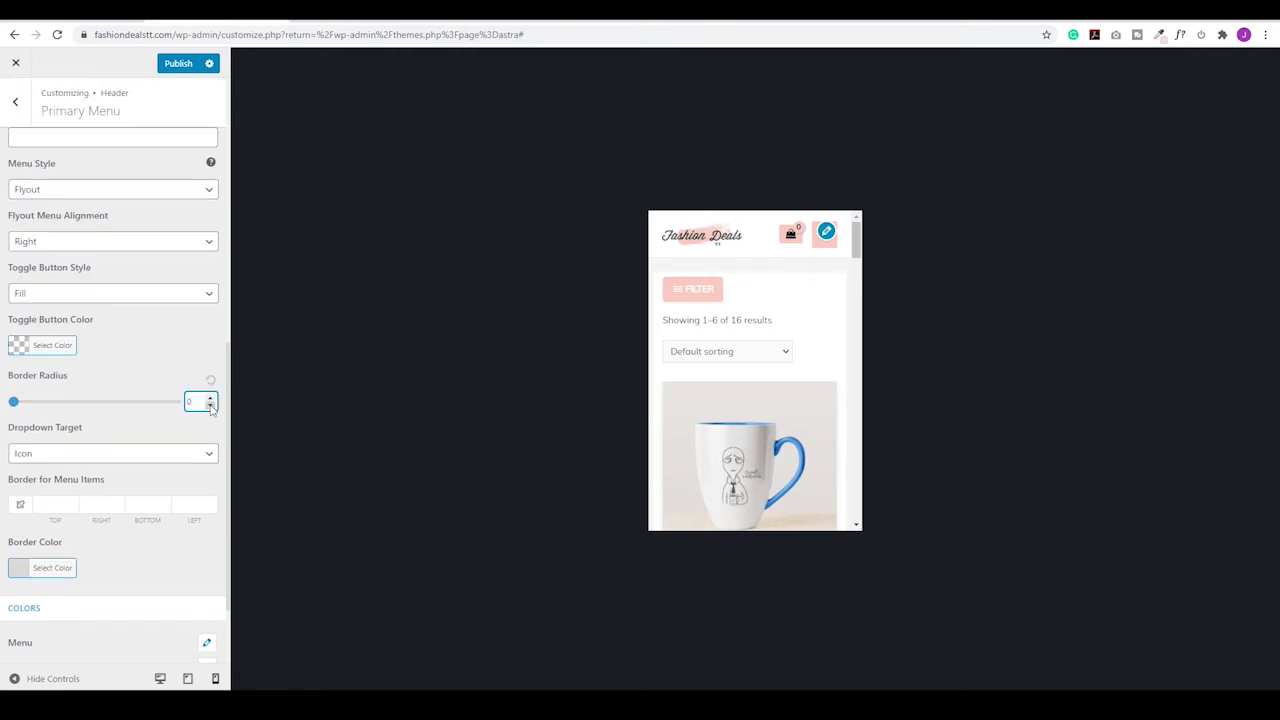
click(210, 399)
scroll(211, 399, up, 14)
click(210, 382)
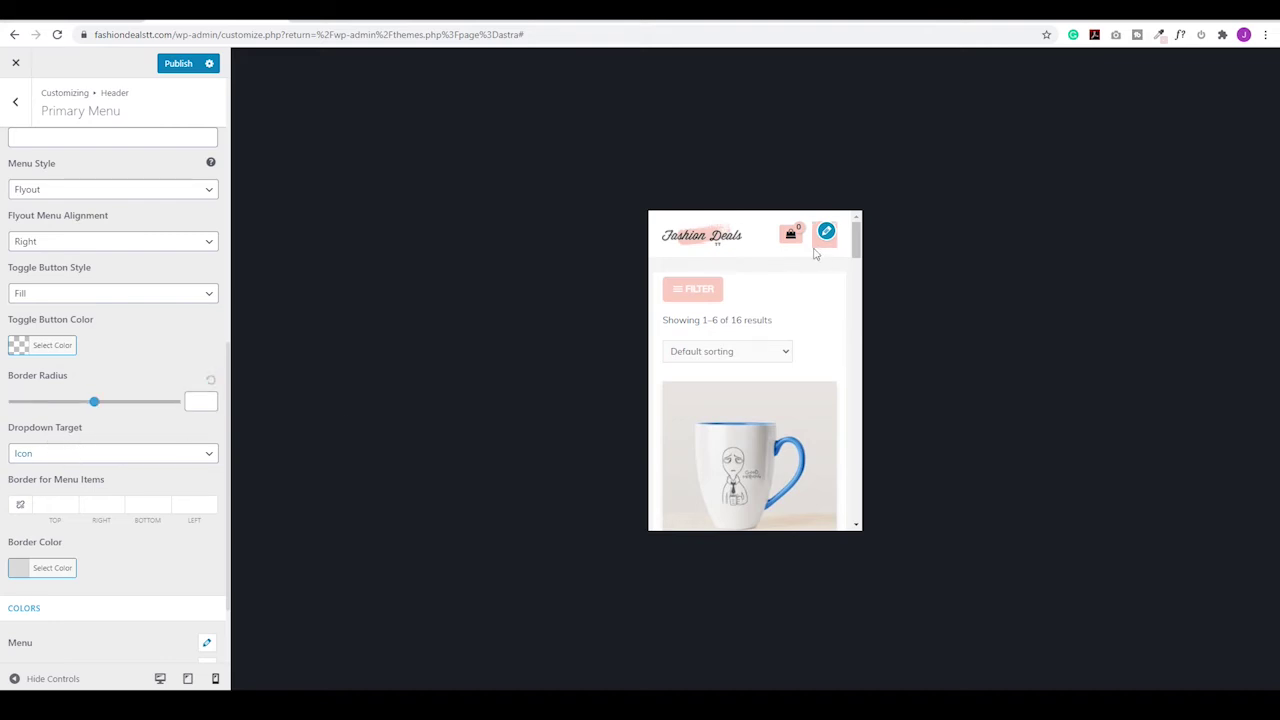
- Try Link as the mobile menu's dropdown target and check it in the preview
click(176, 457)
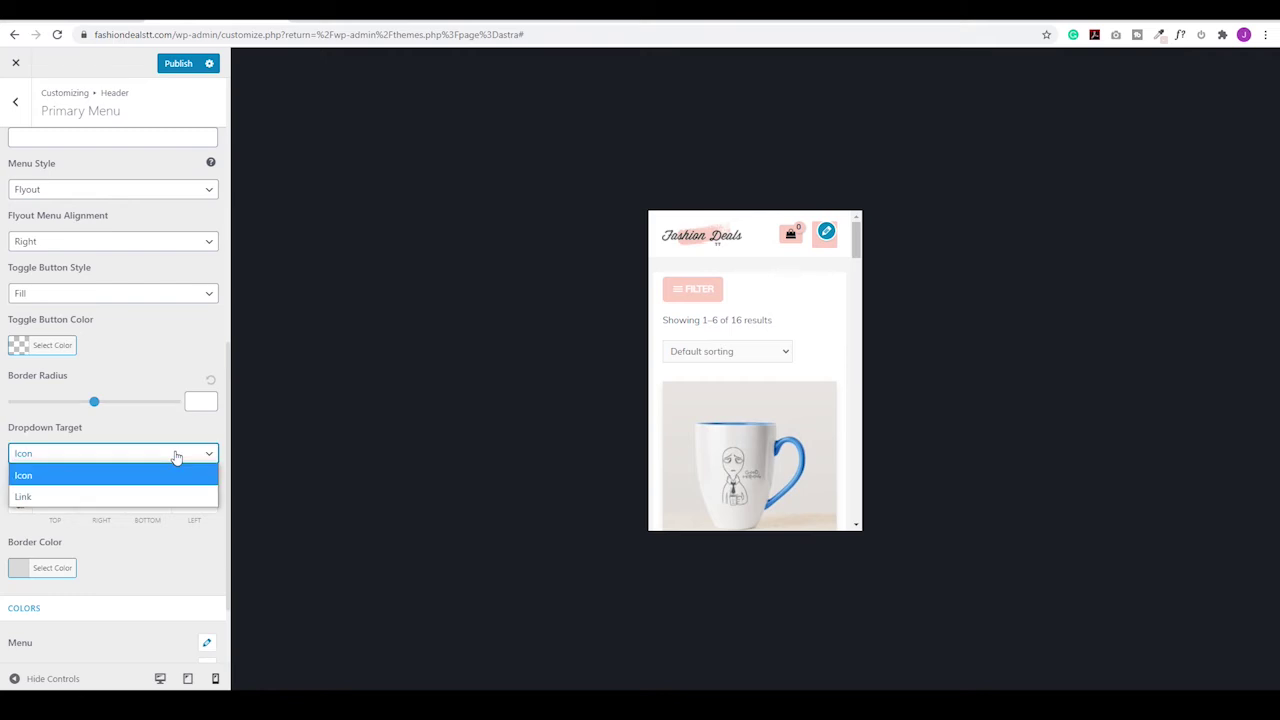
click(150, 497)
click(821, 249)
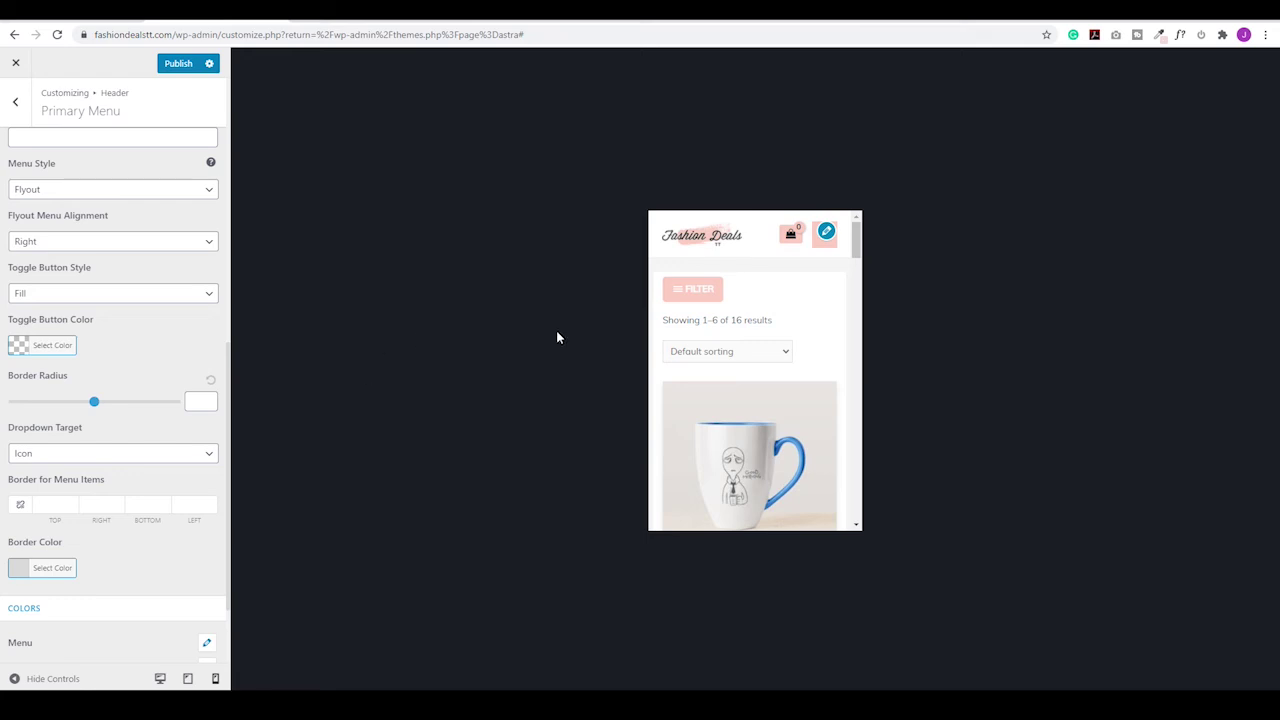
- Preview the mobile menu with the Icon dropdown target and expand the Account submenu through its arrow
click(816, 250)
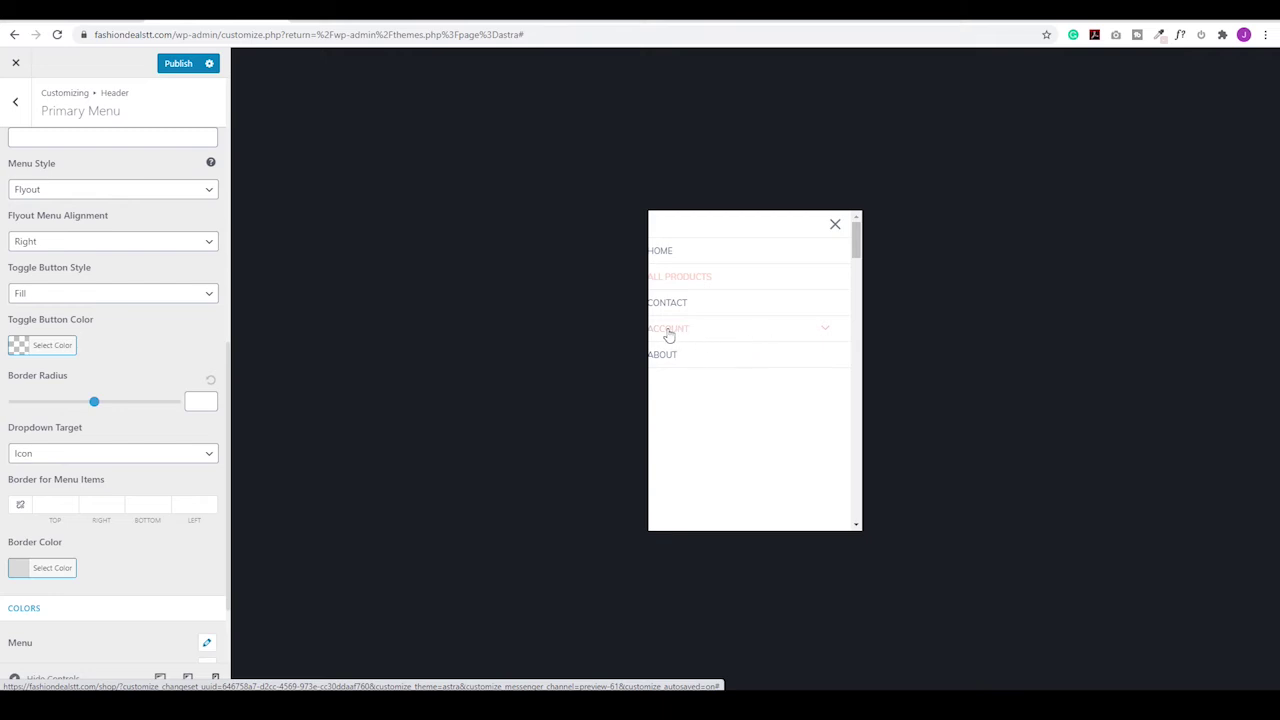
click(835, 224)
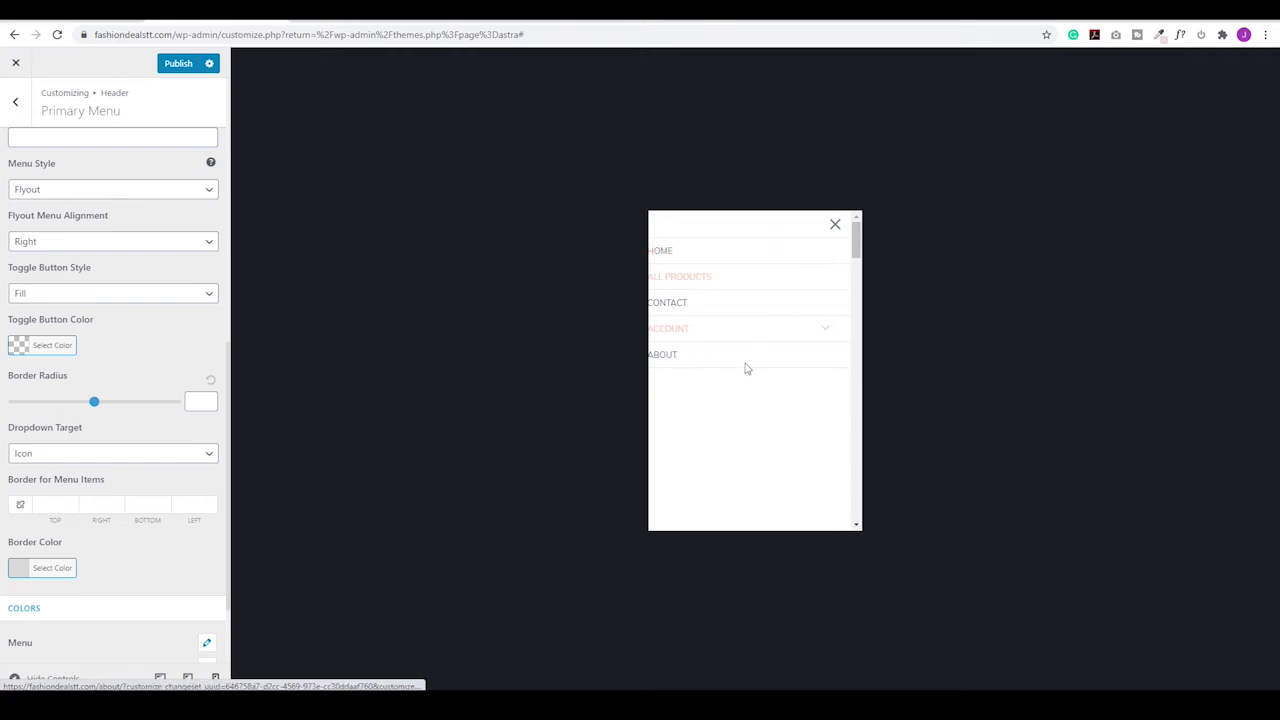
click(827, 332)
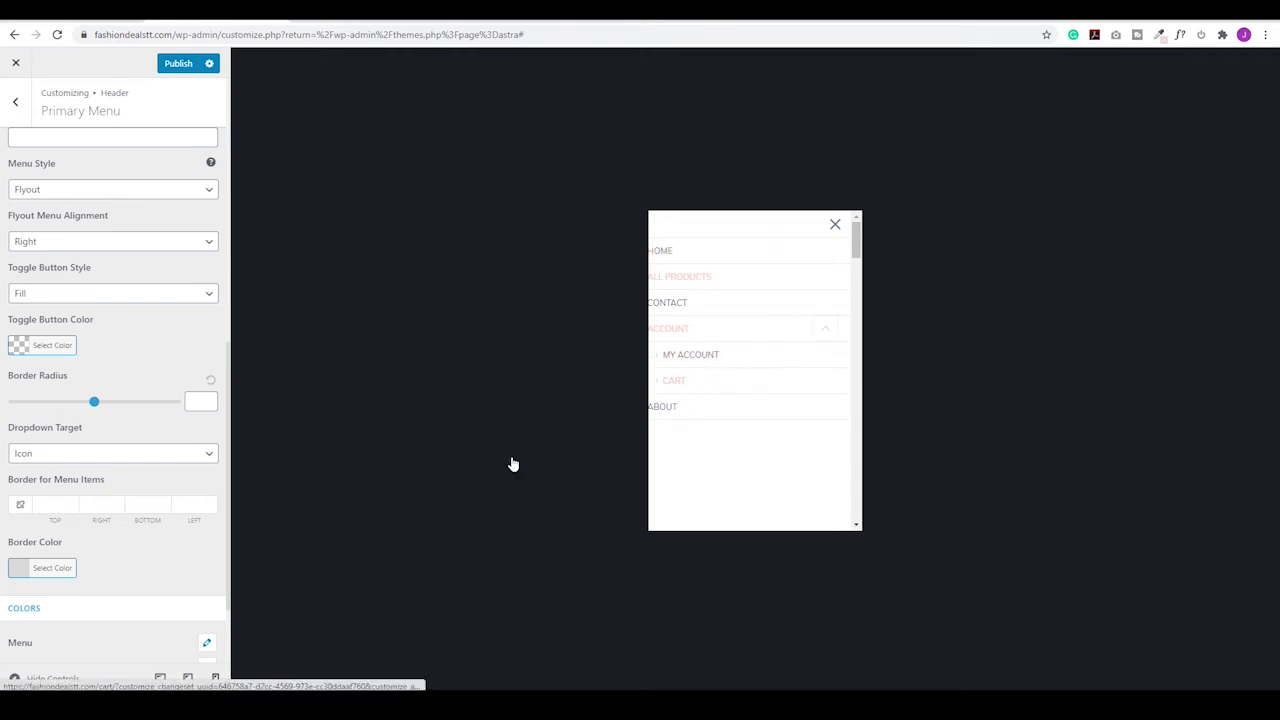
- Set the mobile menu's dropdown target to Link and open the menu in the preview
click(212, 456)
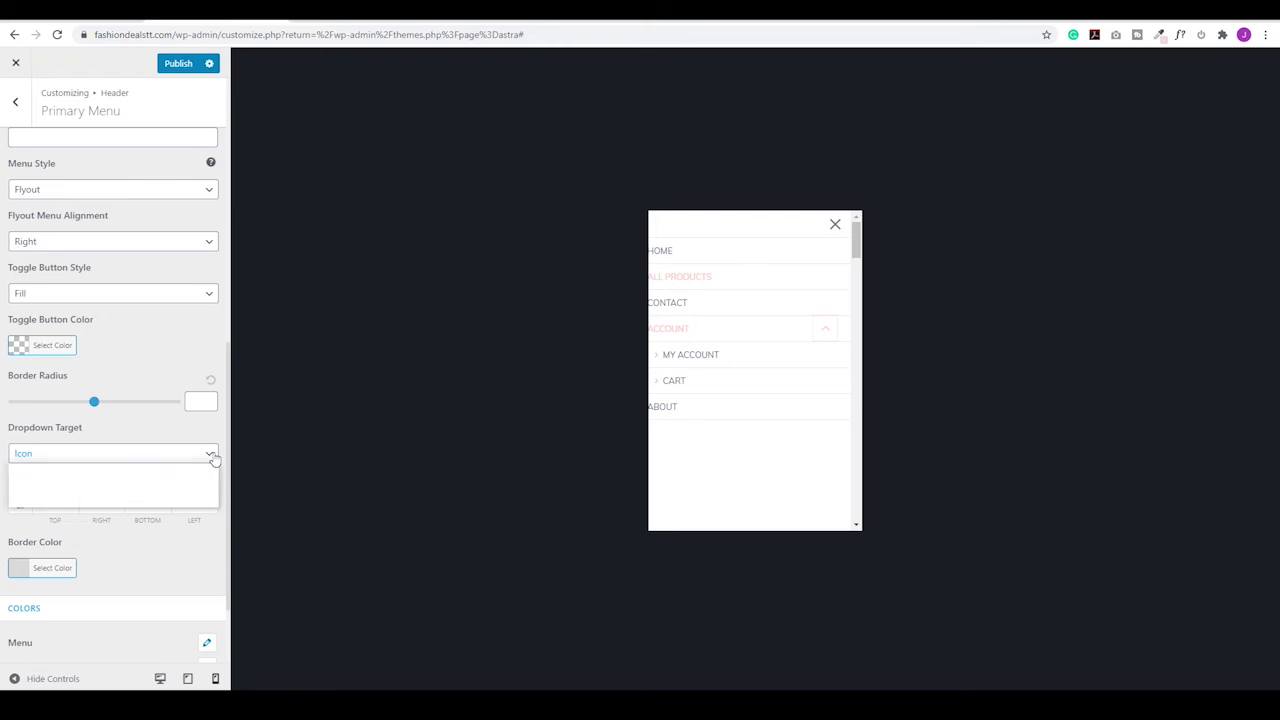
click(47, 497)
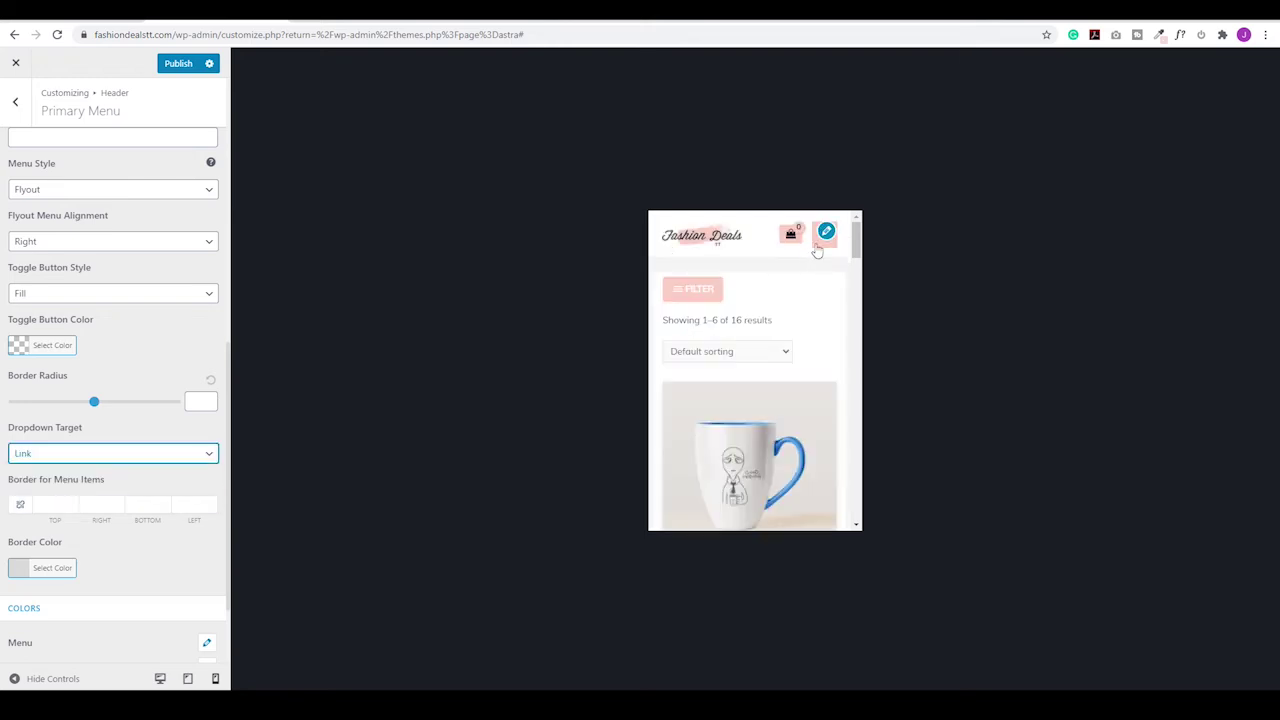
click(818, 245)
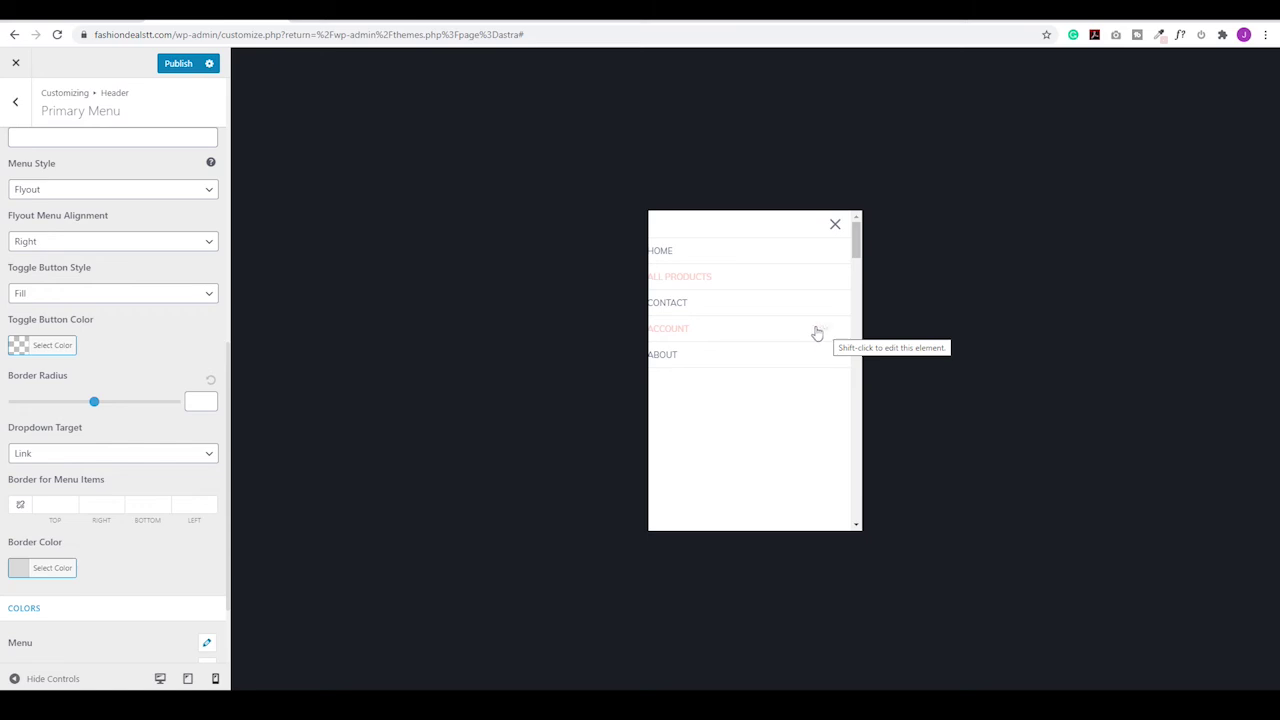
- Try menu item borders of 2 on all sides in blue #1858ba and open the mobile menu in the preview
click(697, 334)
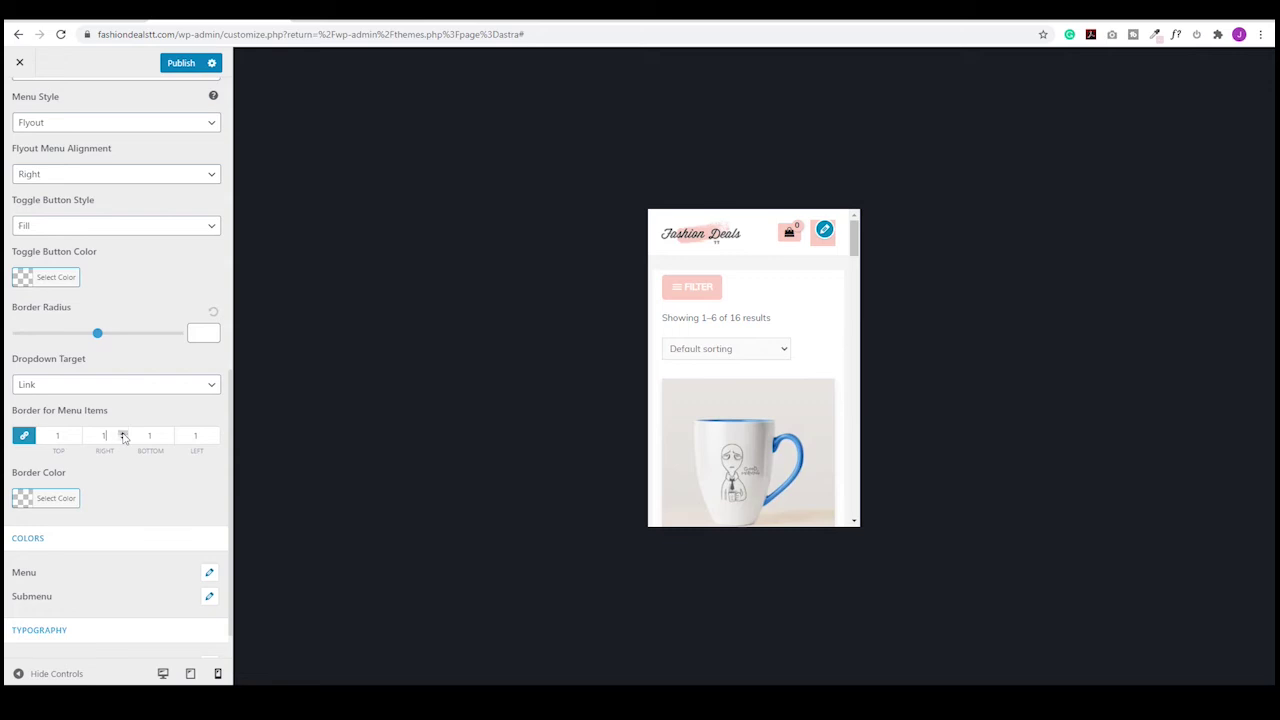
click(27, 499)
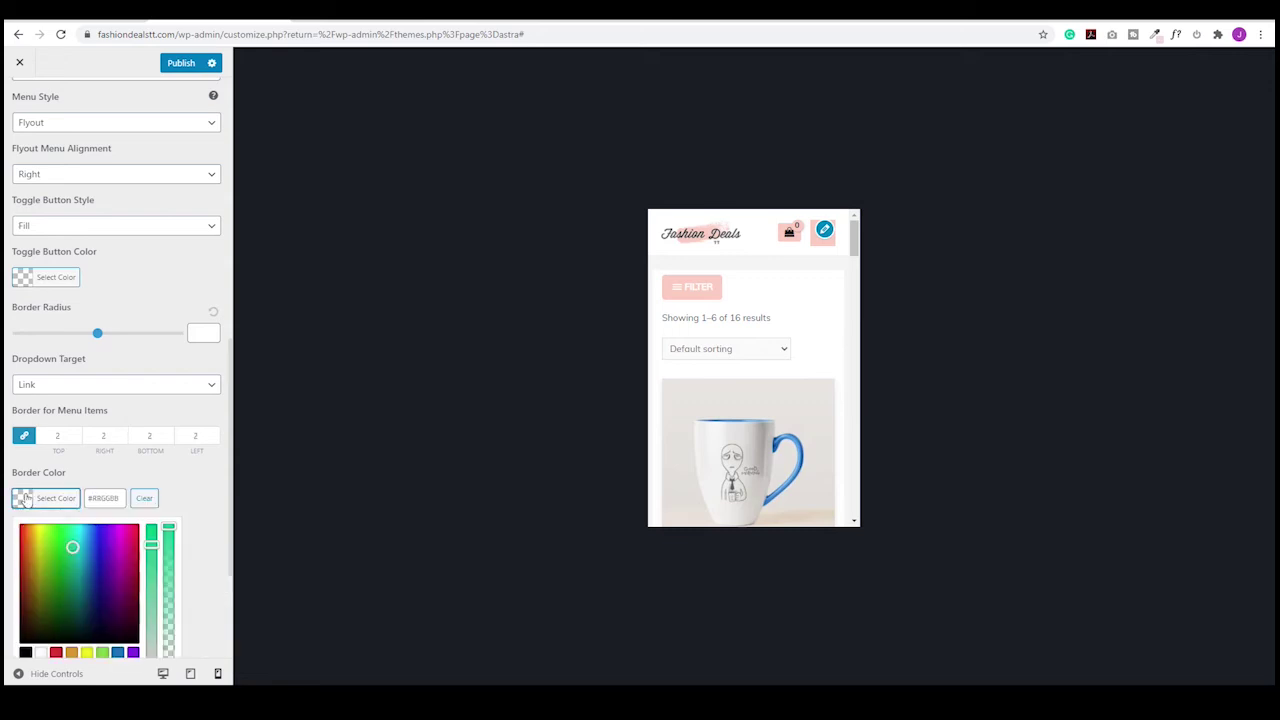
click(91, 555)
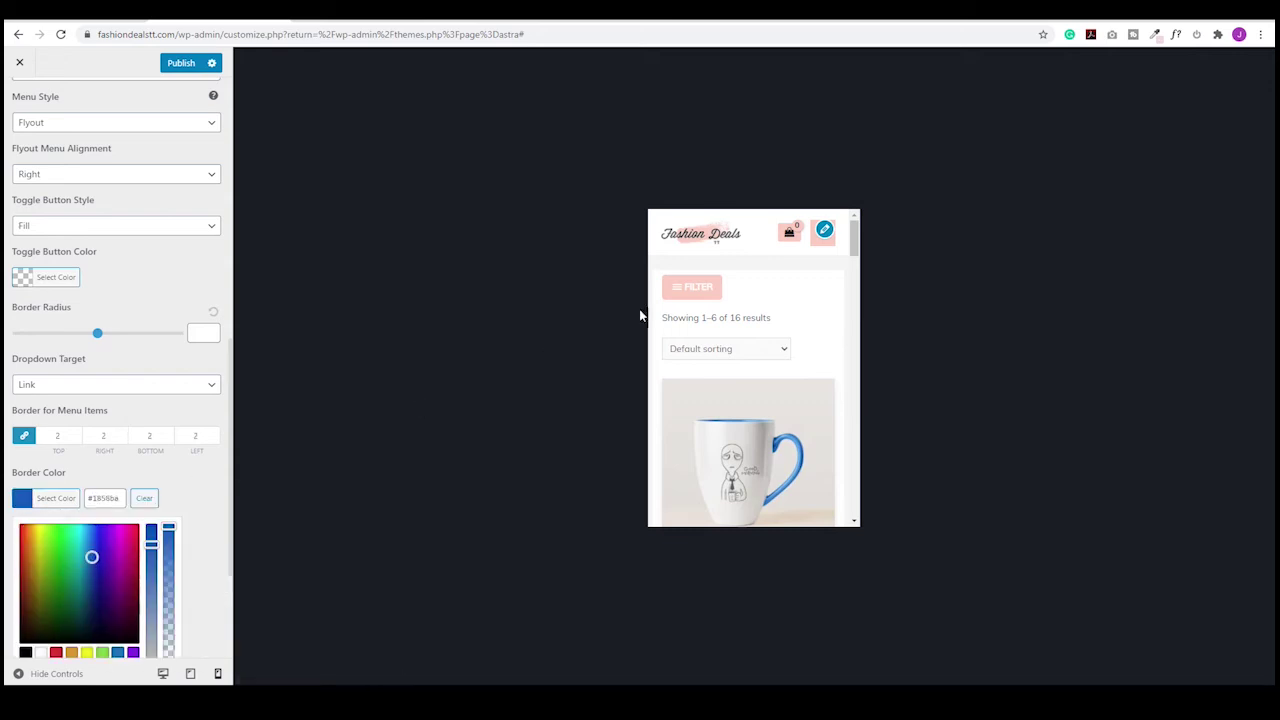
click(815, 248)
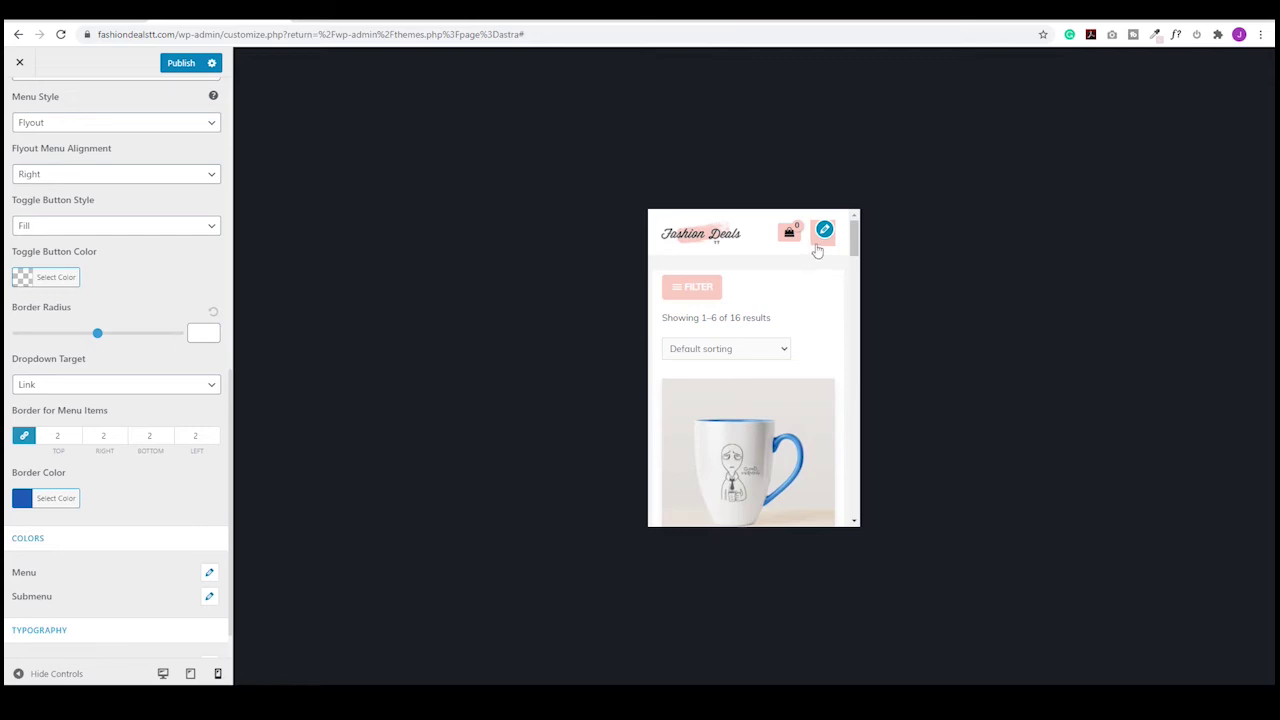
click(817, 250)
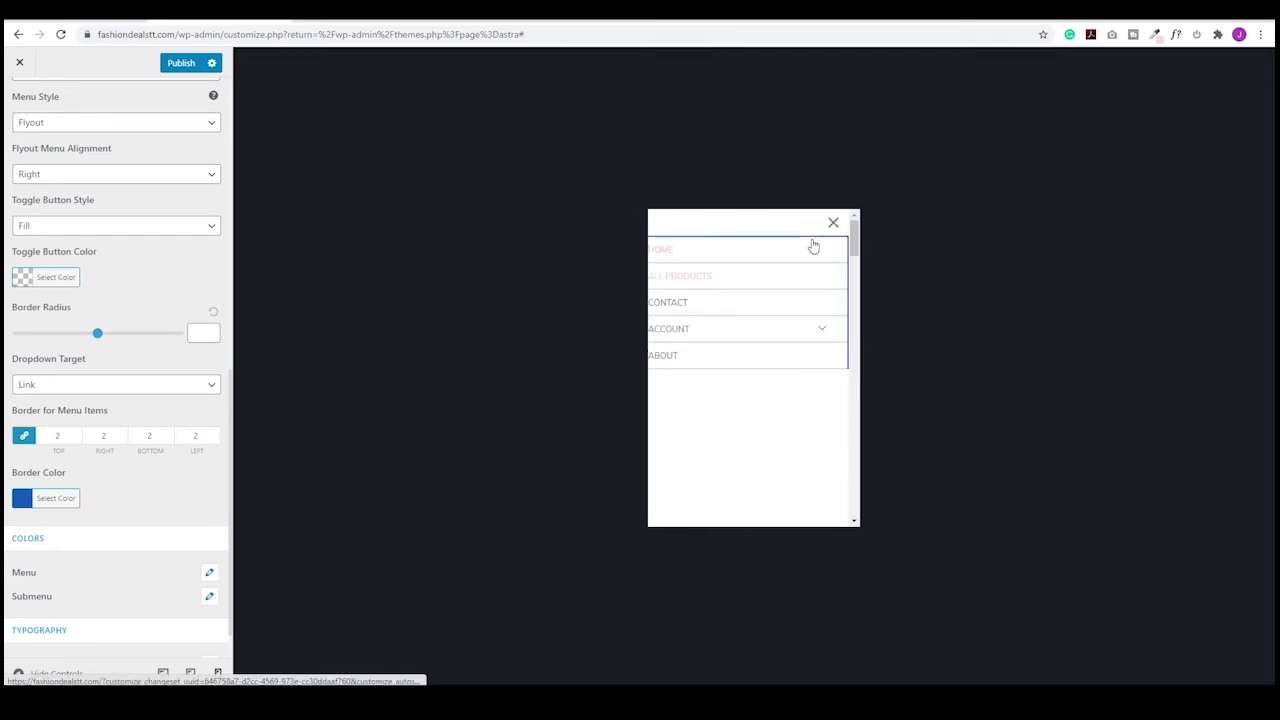
- Set the menu item borders to 0 on all sides and clear the border color
click(77, 440)
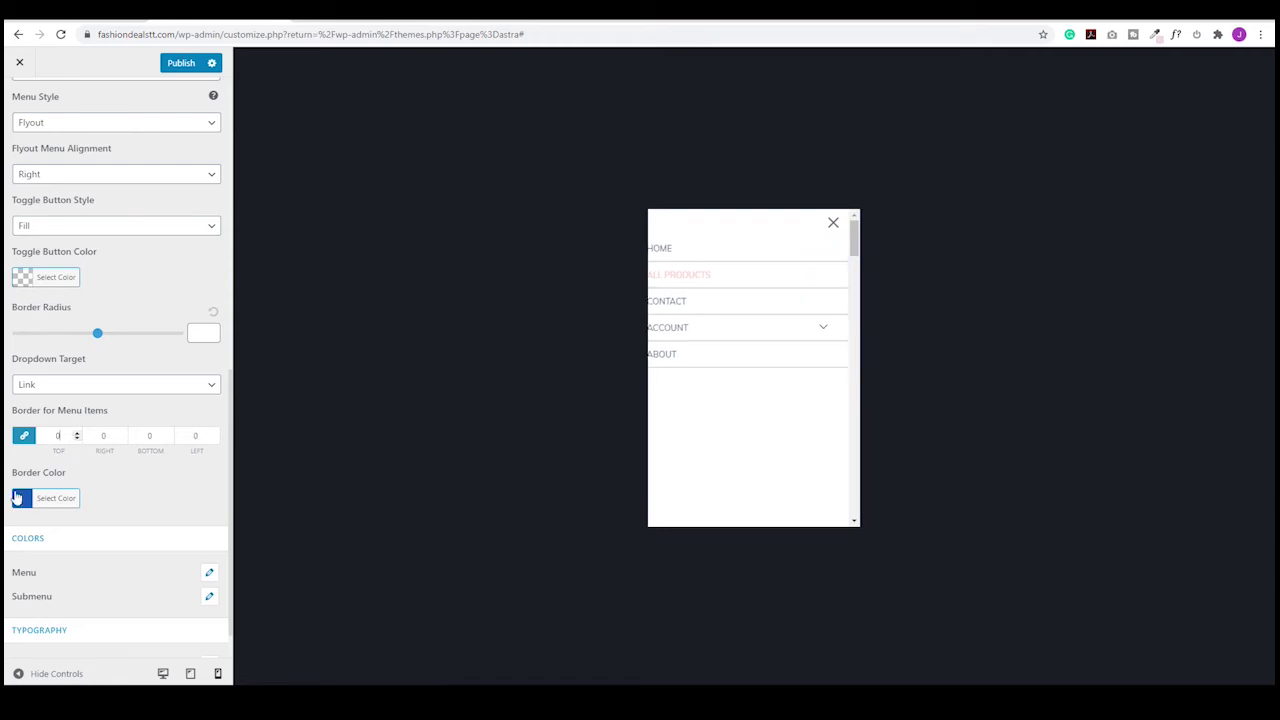
click(16, 497)
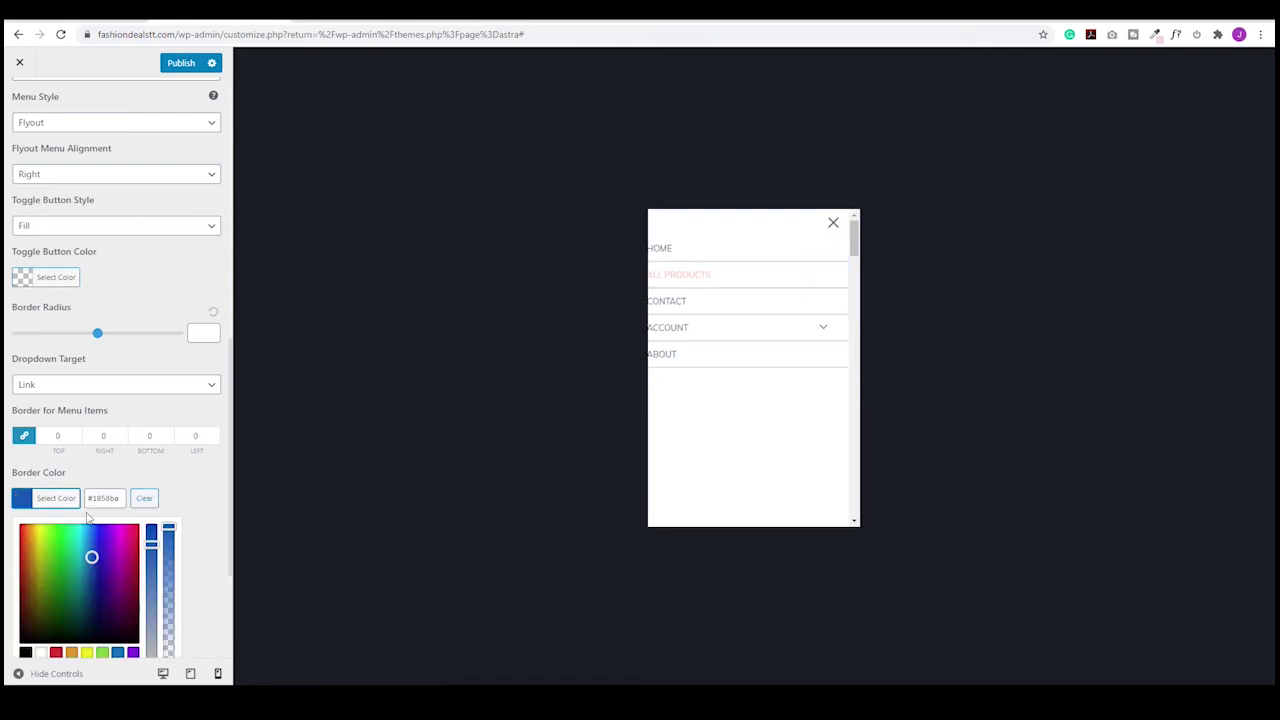
click(145, 498)
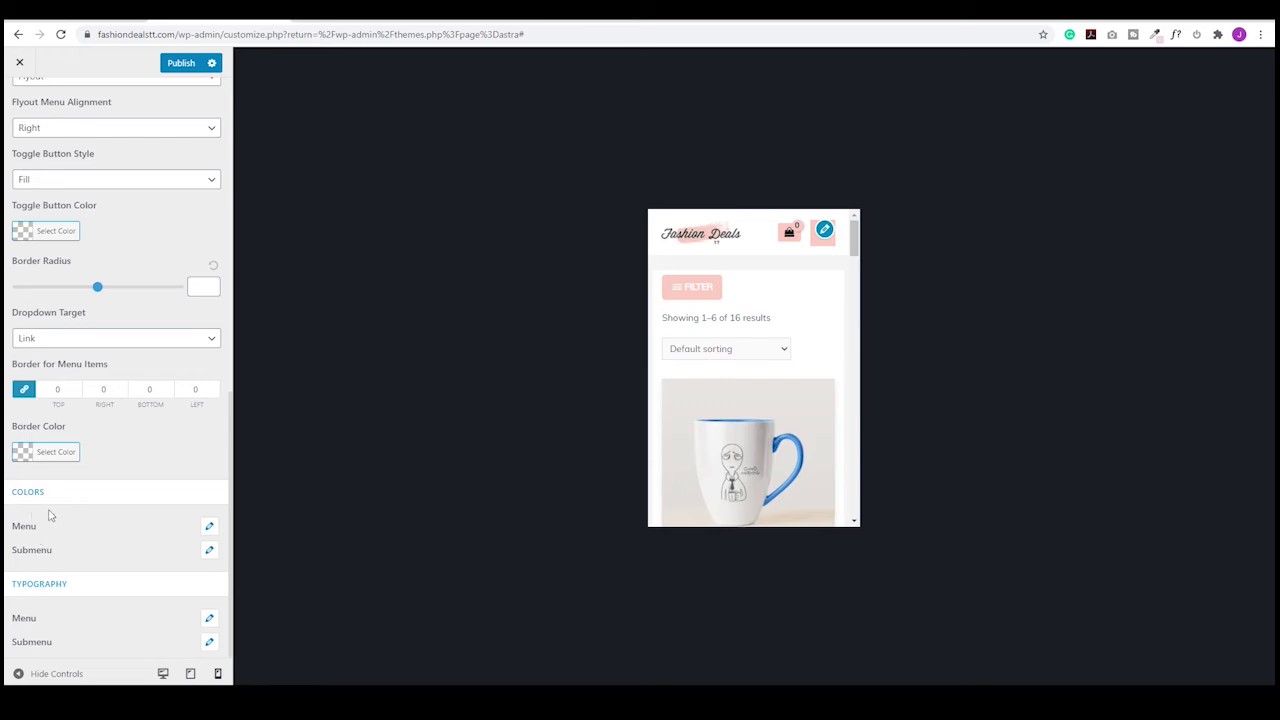
- Try gray #c1c1c1 as the menu's normal background color and check the opened mobile menu in the preview
click(210, 528)
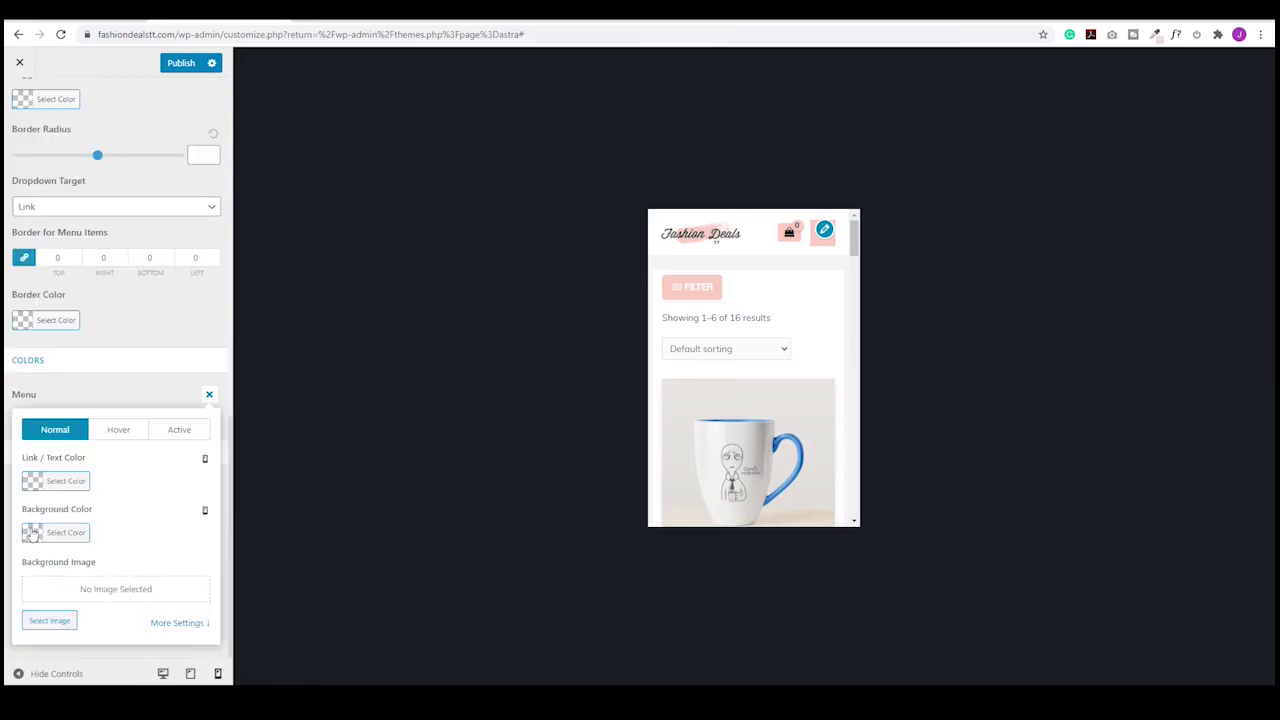
click(32, 535)
scroll(57, 560, down, 2)
mouse_move(70, 420)
mouse_down()
mouse_move(46, 417)
mouse_move(62, 432)
mouse_up()
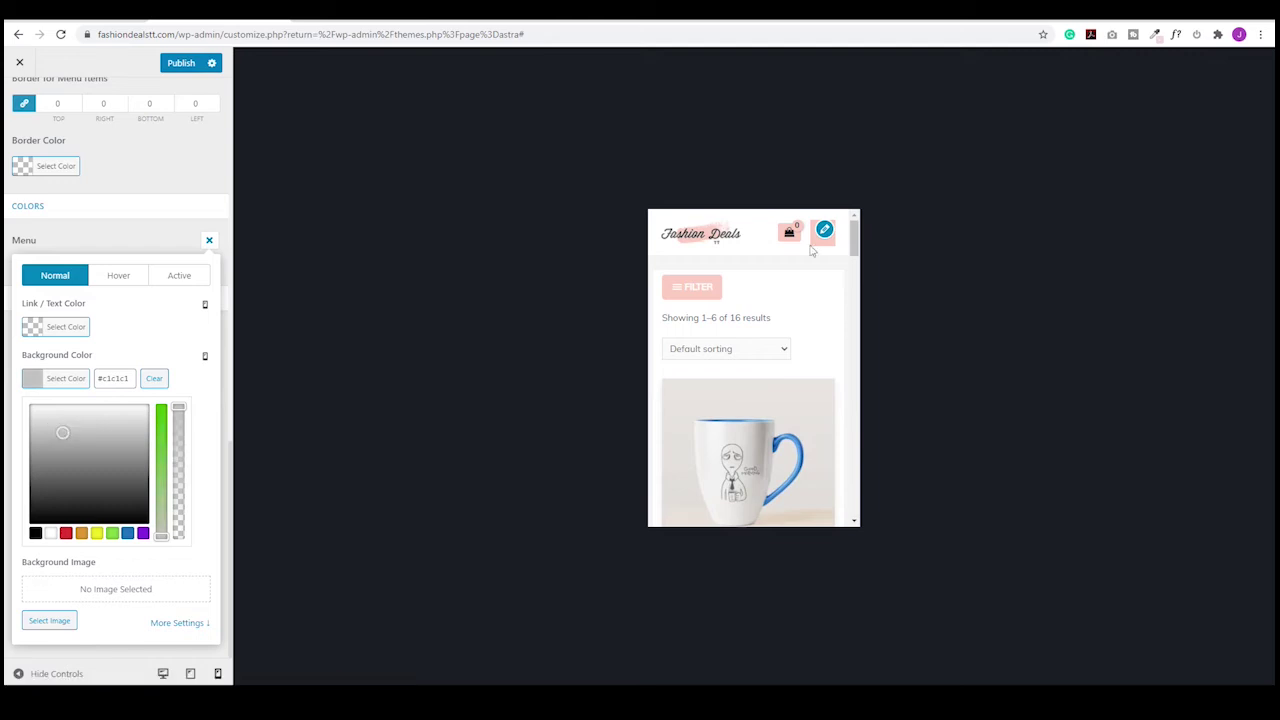
click(814, 249)
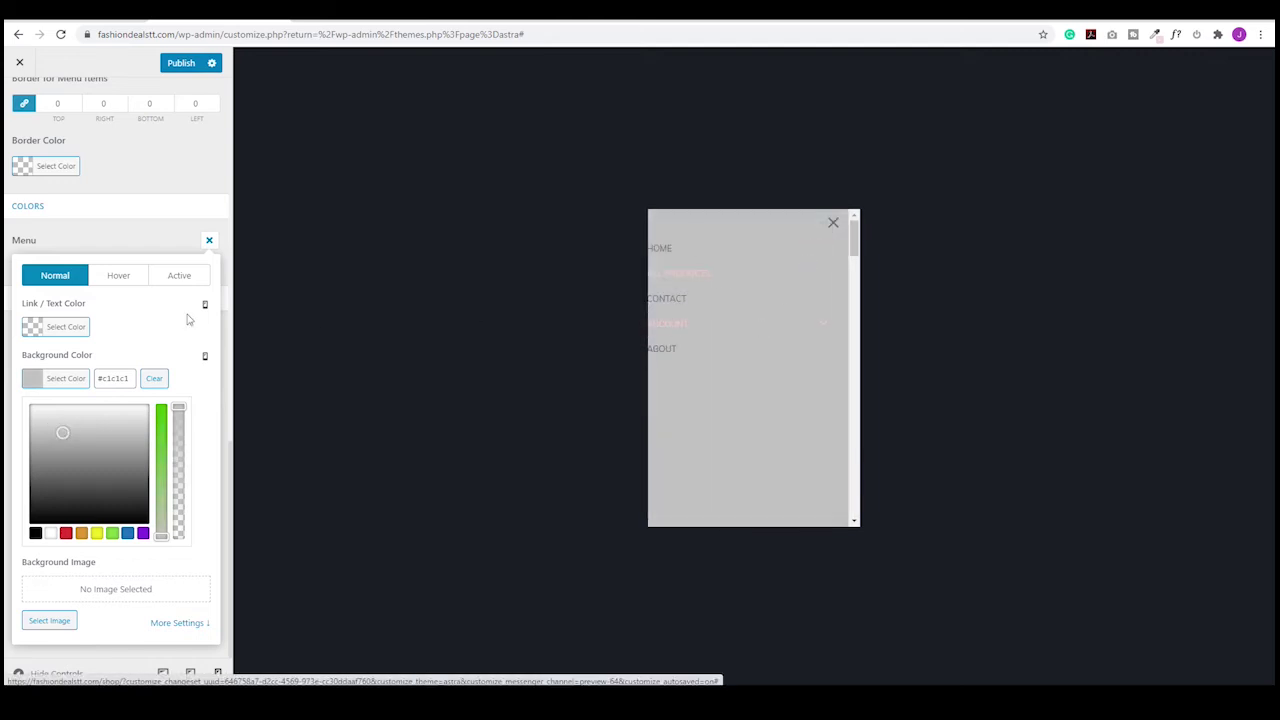
- Try green #81d742 and yellow #eeee22 as the menu's normal link/text color, then clear that color
click(33, 328)
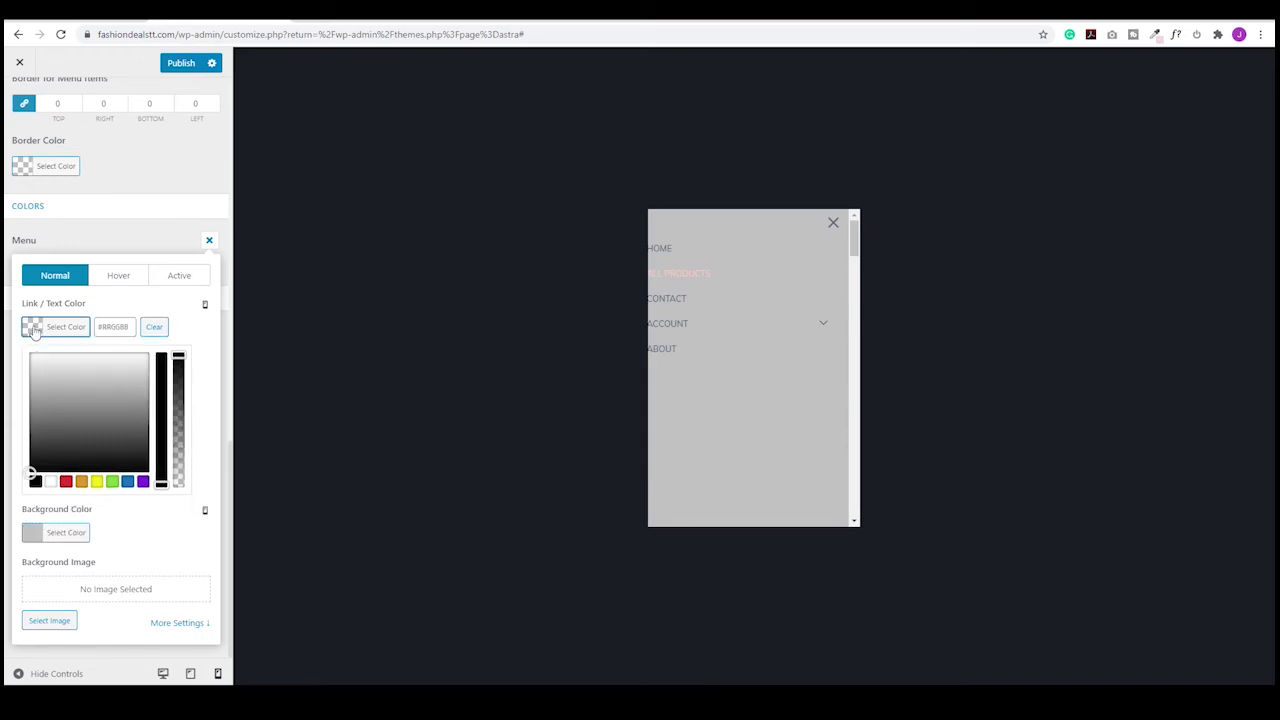
click(98, 482)
click(112, 482)
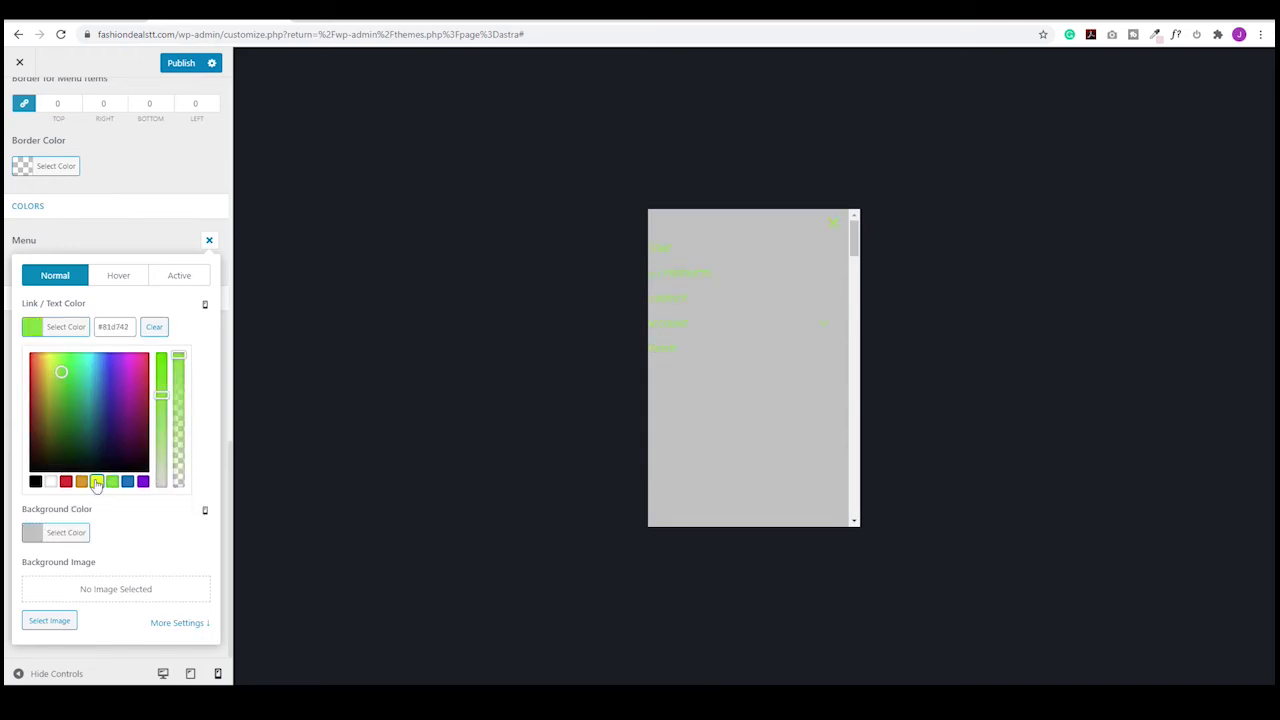
click(97, 482)
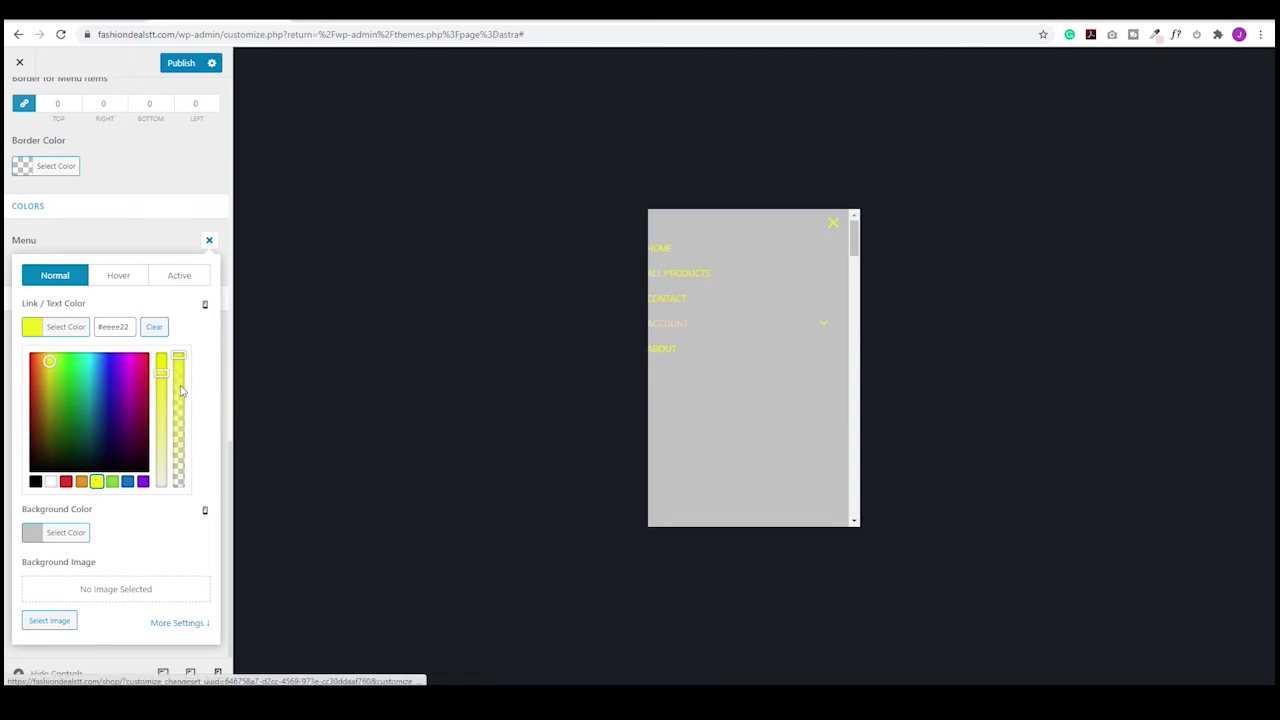
click(159, 330)
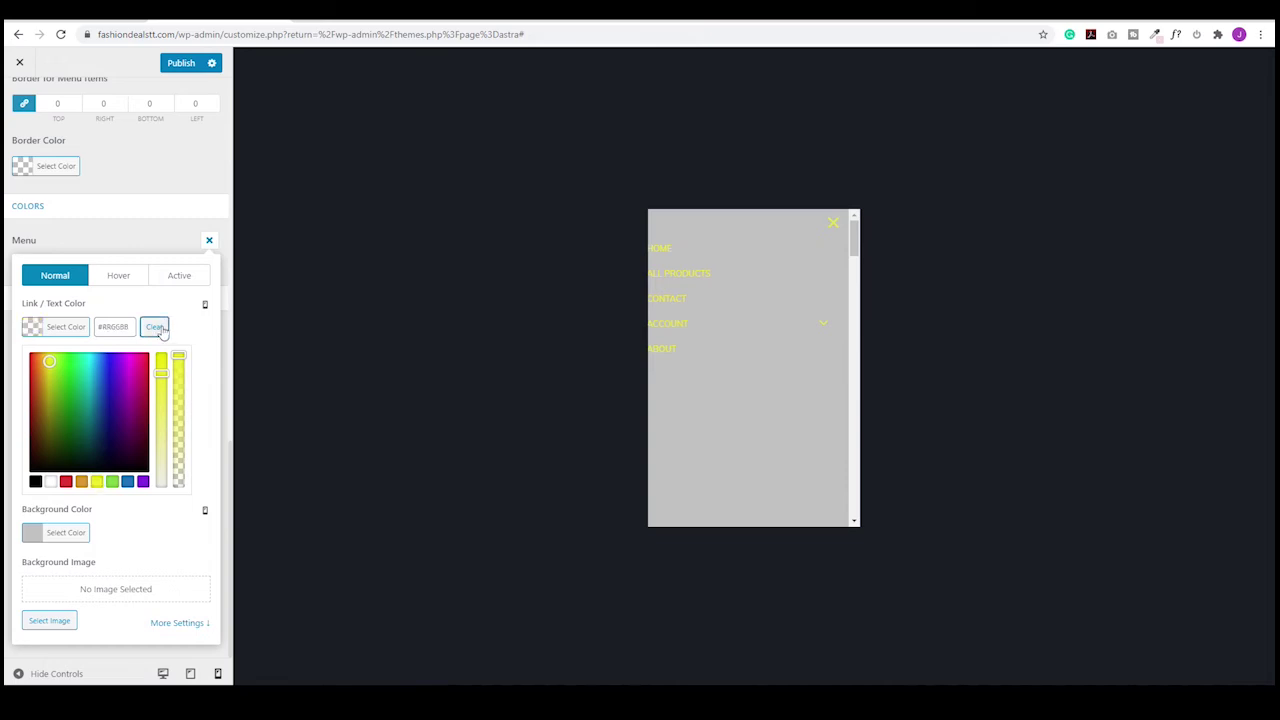
click(33, 333)
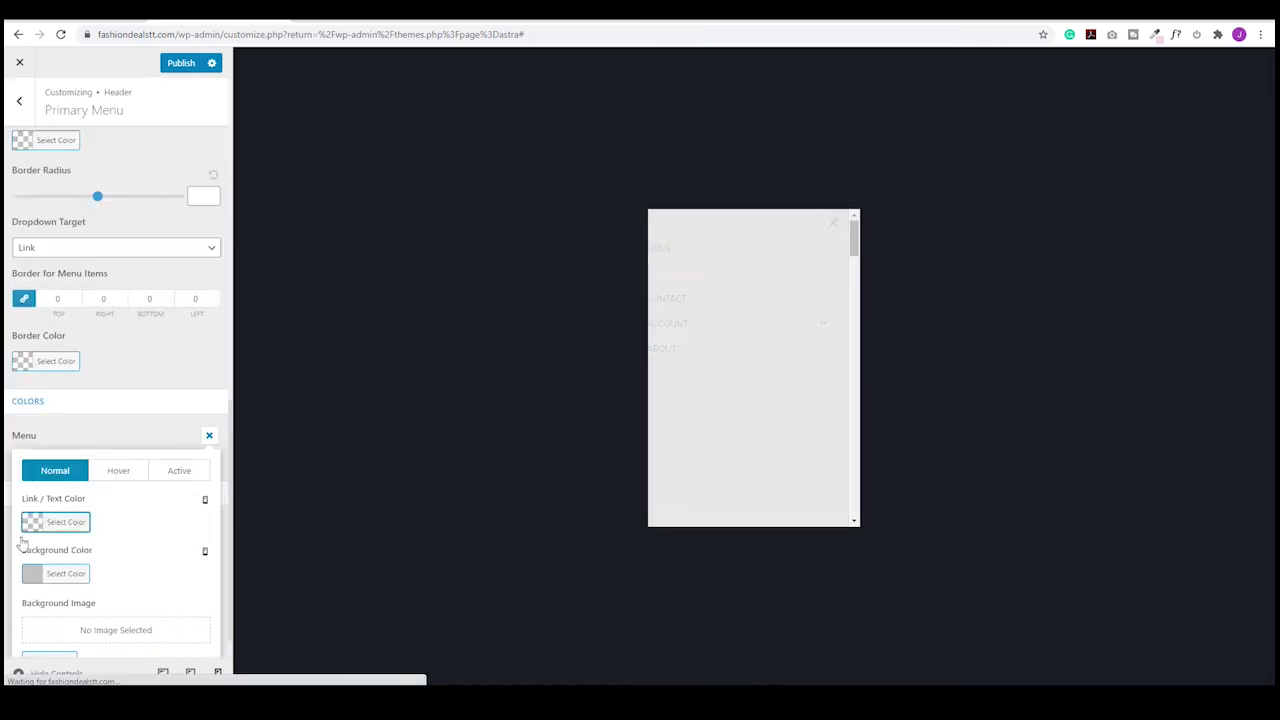
- Clear the menu's normal background color and reopen the mobile menu in the preview
click(30, 578)
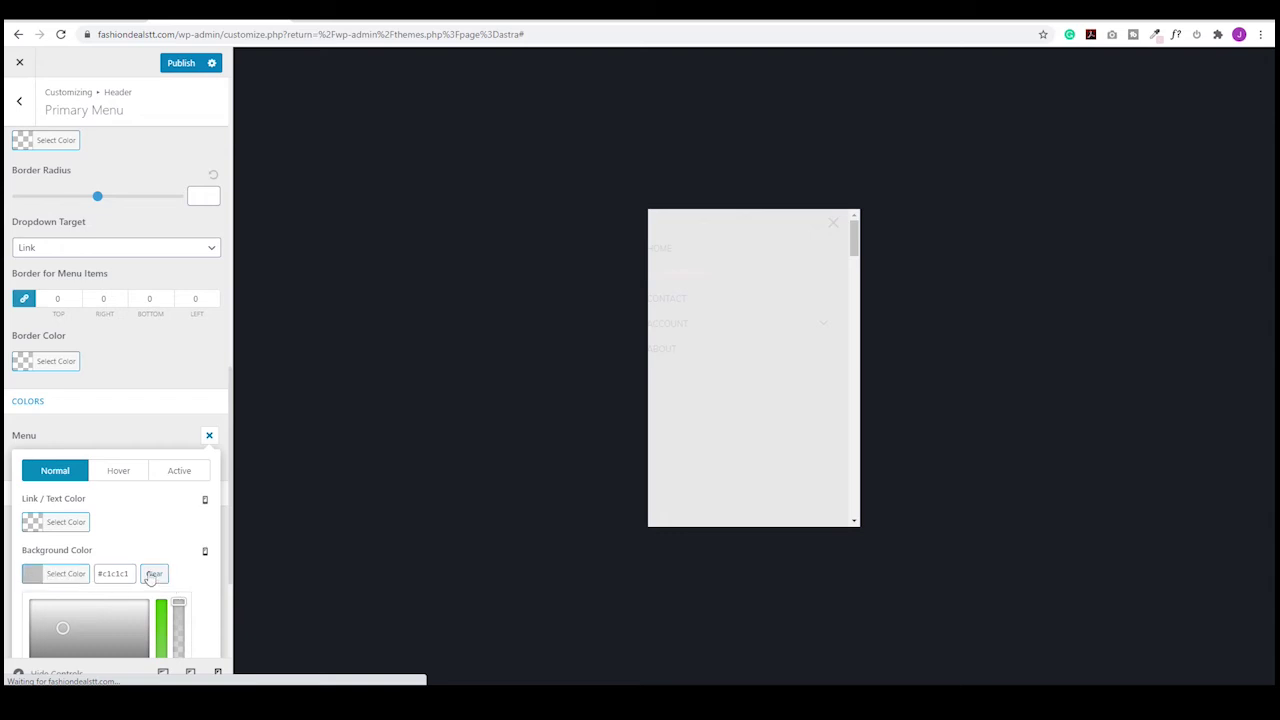
click(153, 574)
click(815, 240)
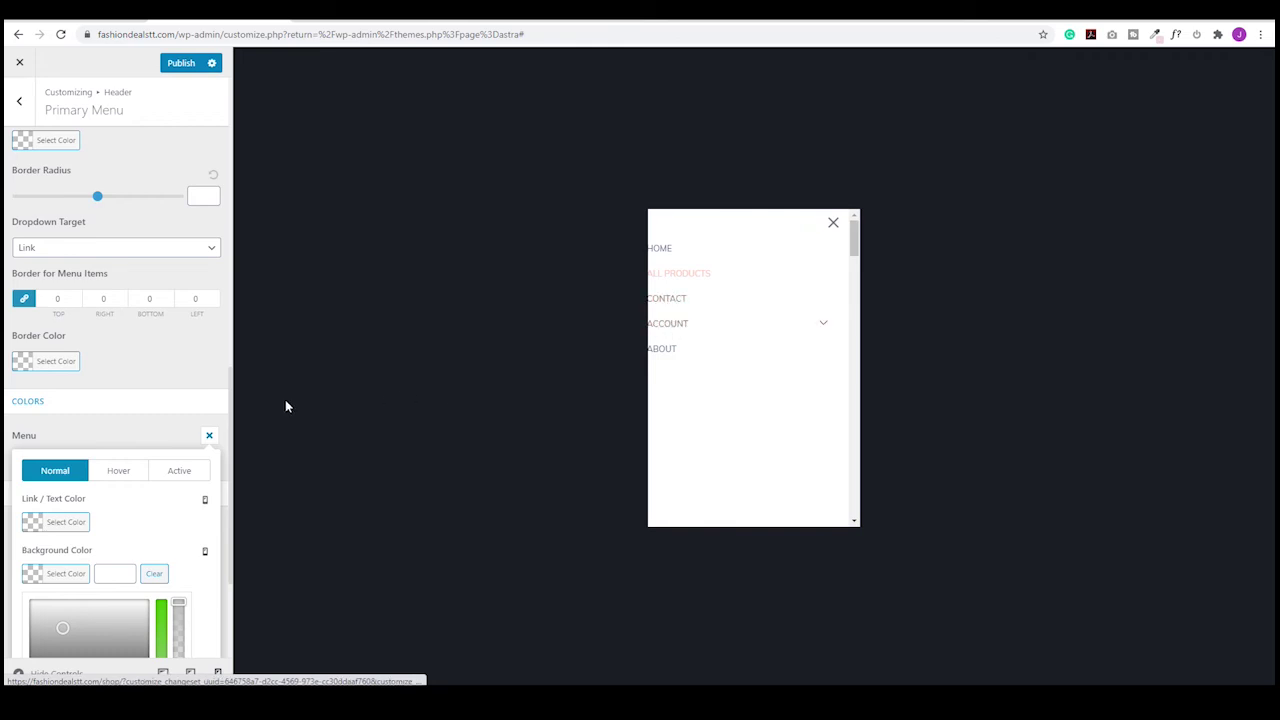
- Try red #dd3333 as the menu's hover link color and clear it after checking the preview
click(118, 483)
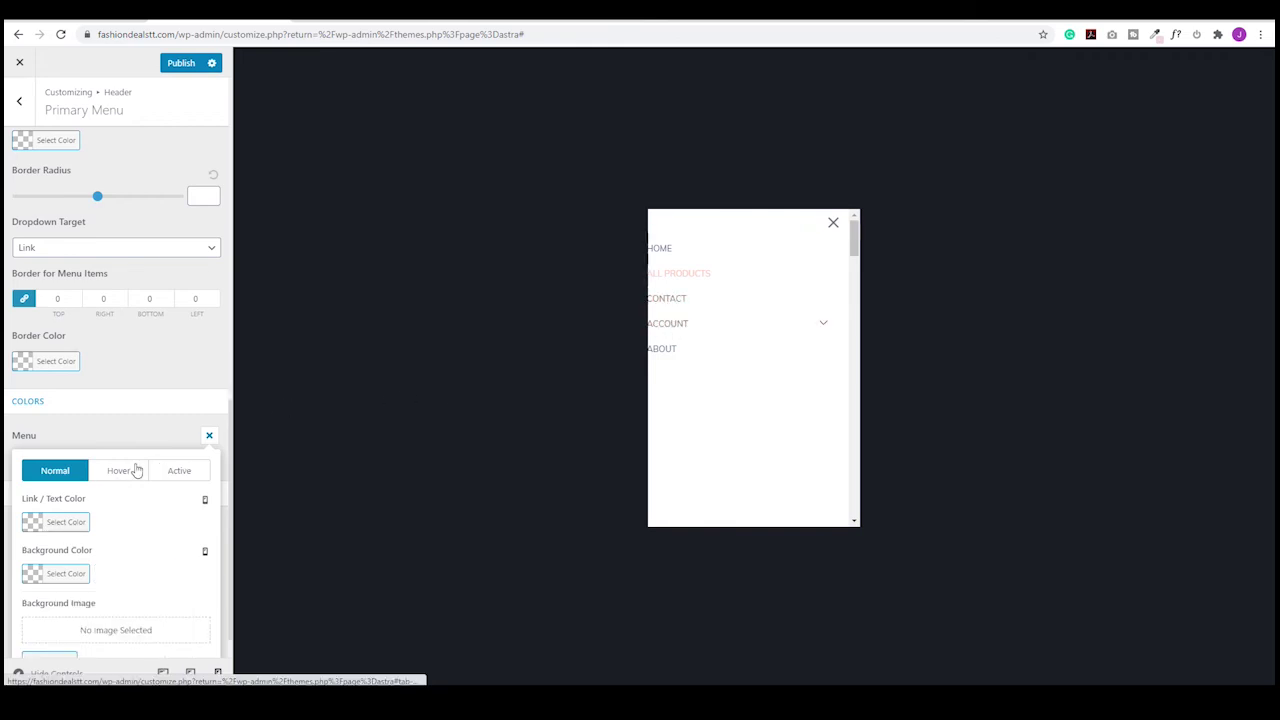
click(137, 470)
click(32, 570)
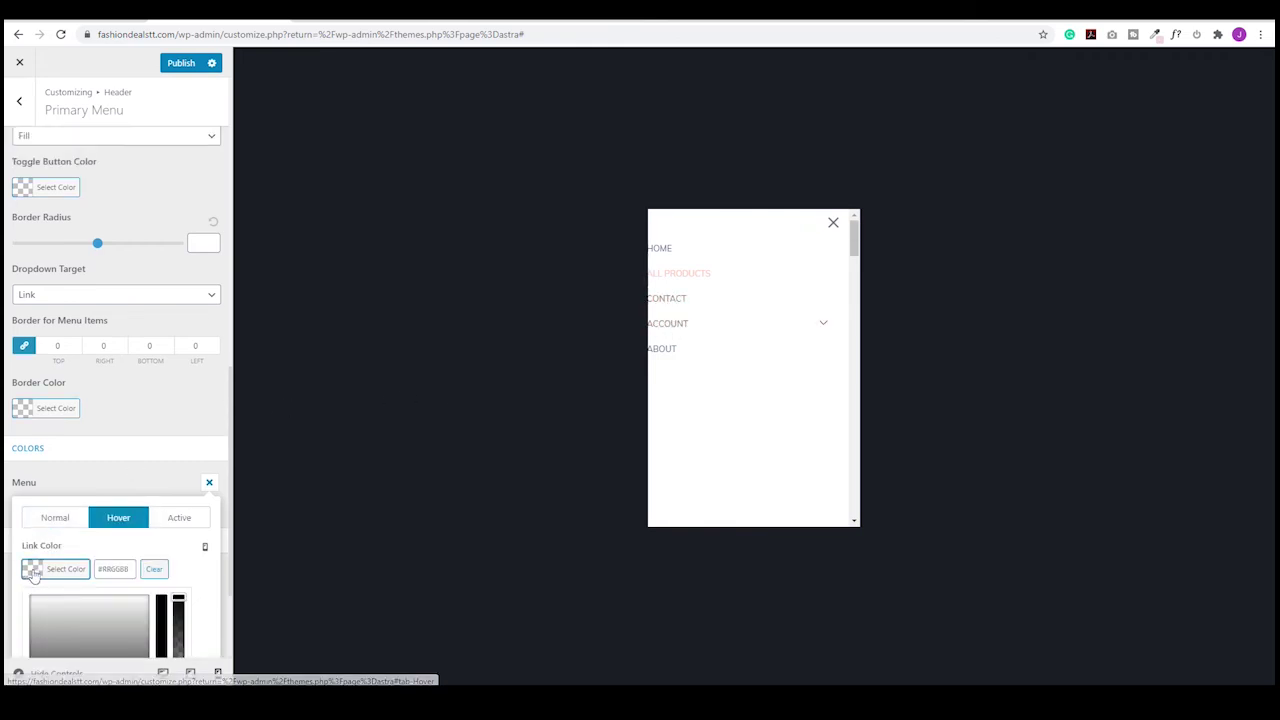
scroll(97, 590, down, 2)
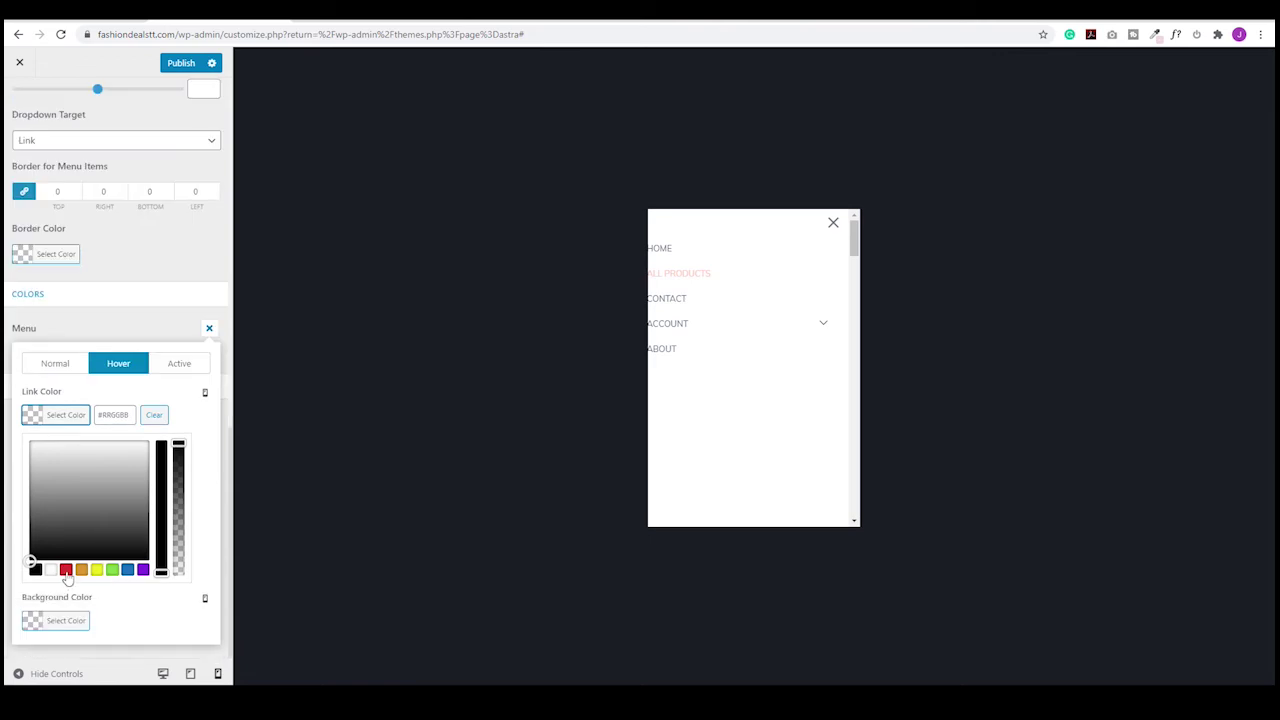
click(65, 570)
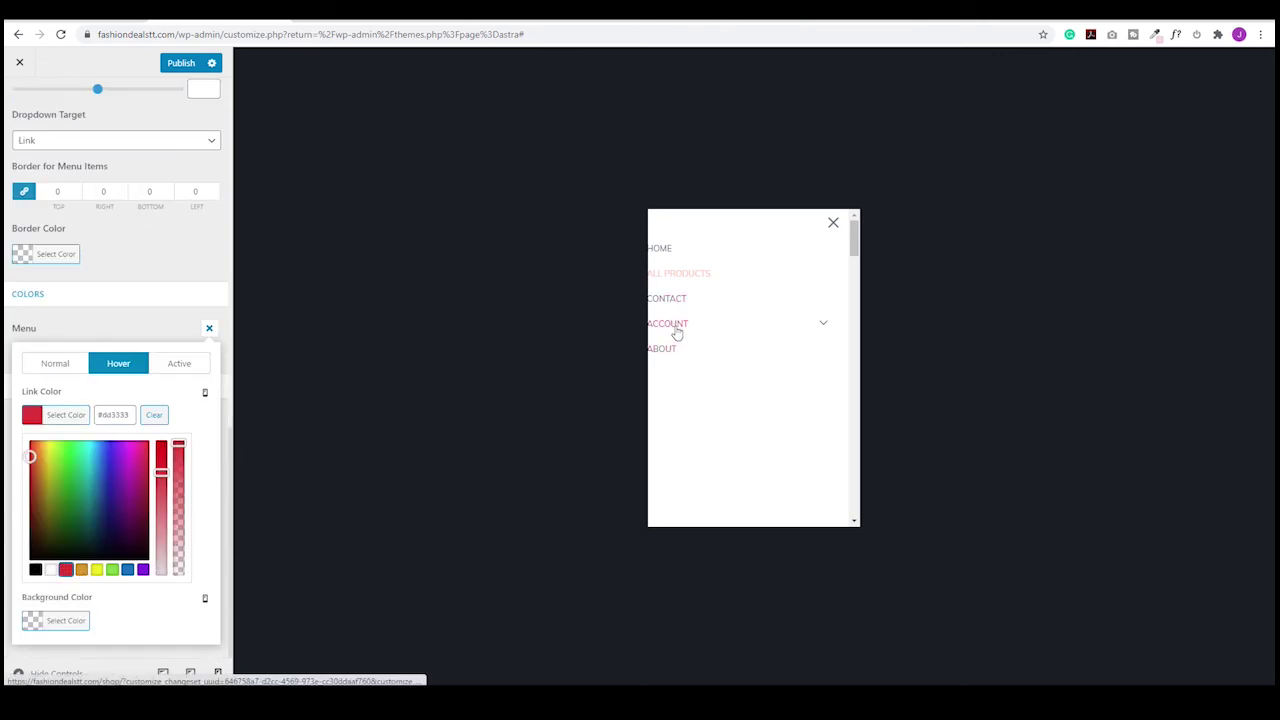
click(155, 416)
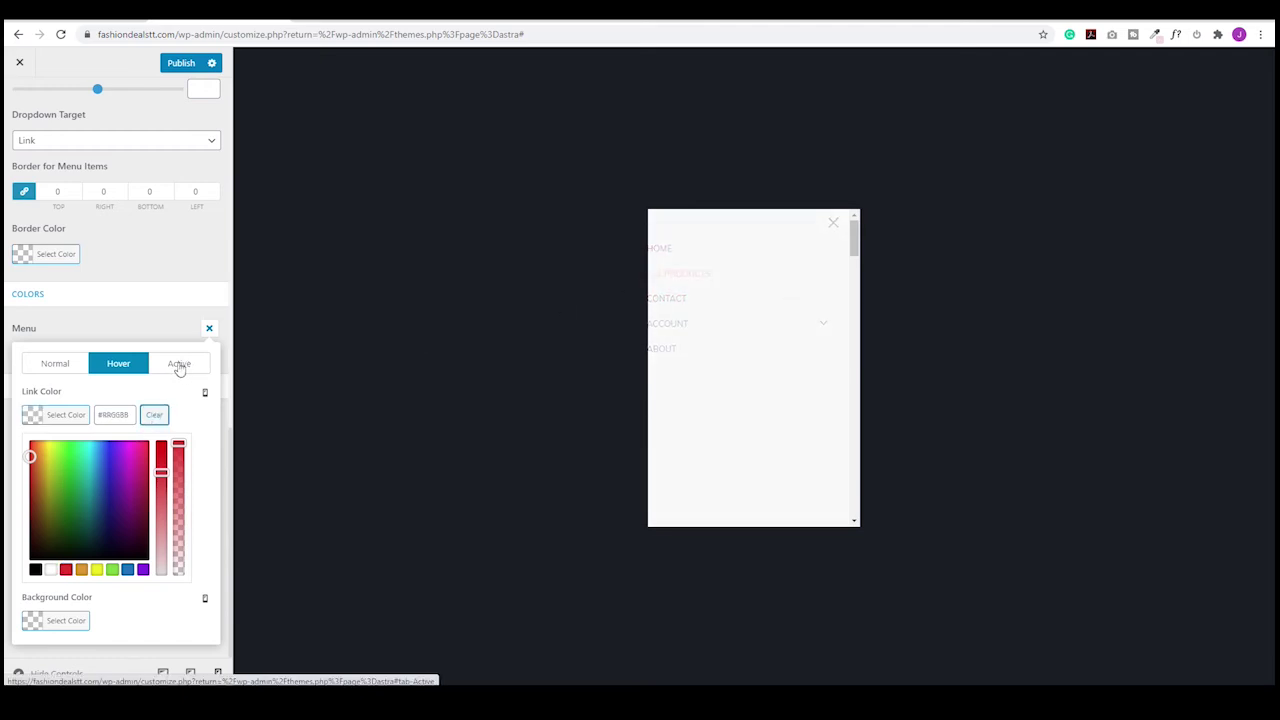
- Try white #ffffff as the menu's active link color and check it in the mobile menu preview
click(178, 365)
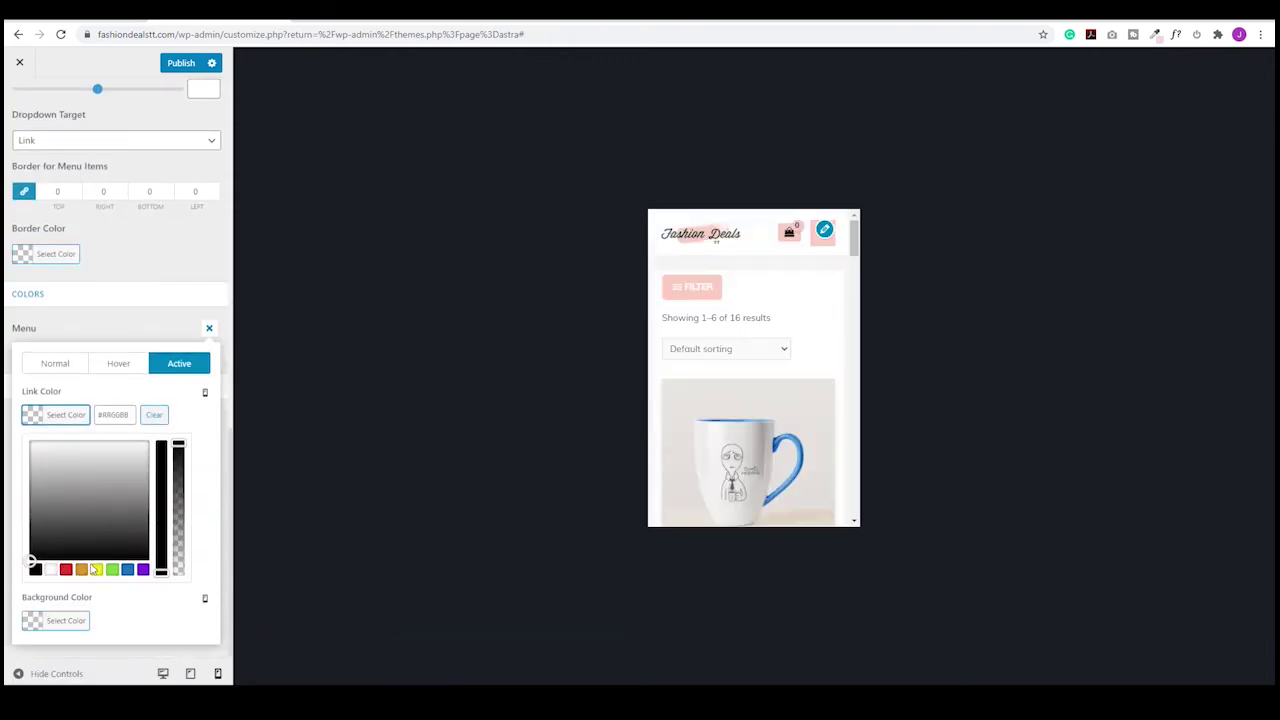
click(50, 569)
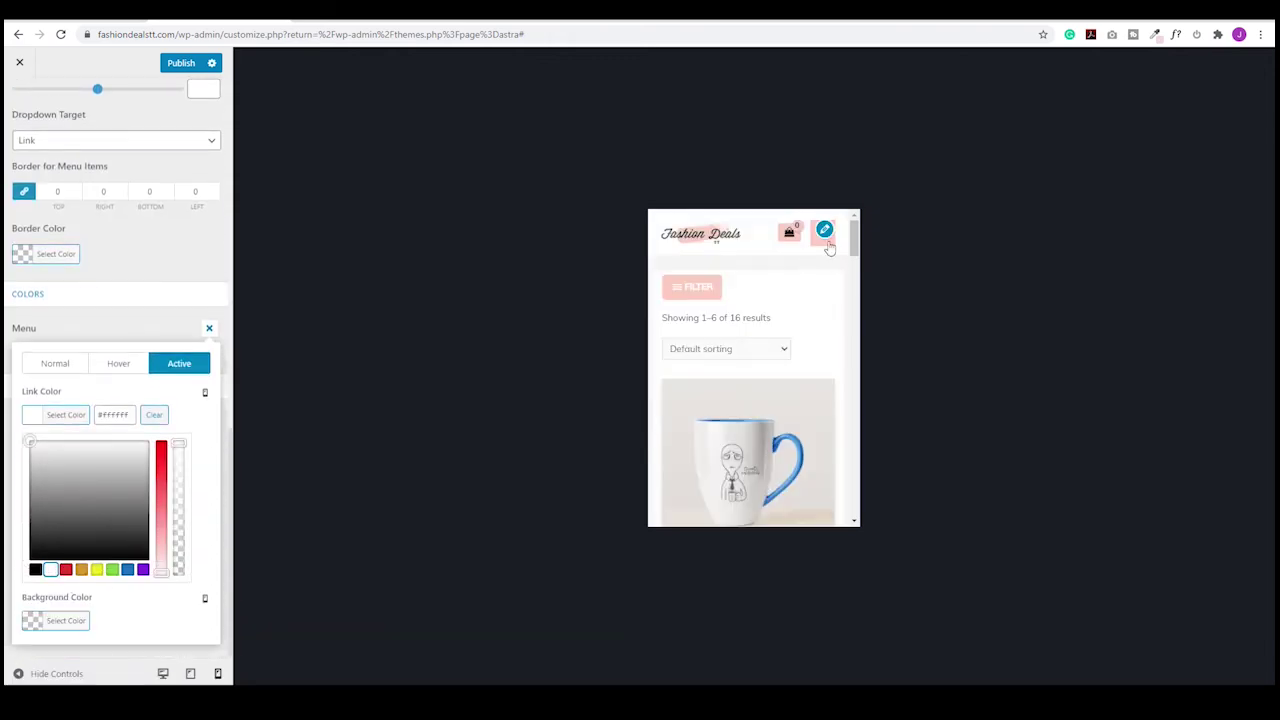
click(818, 247)
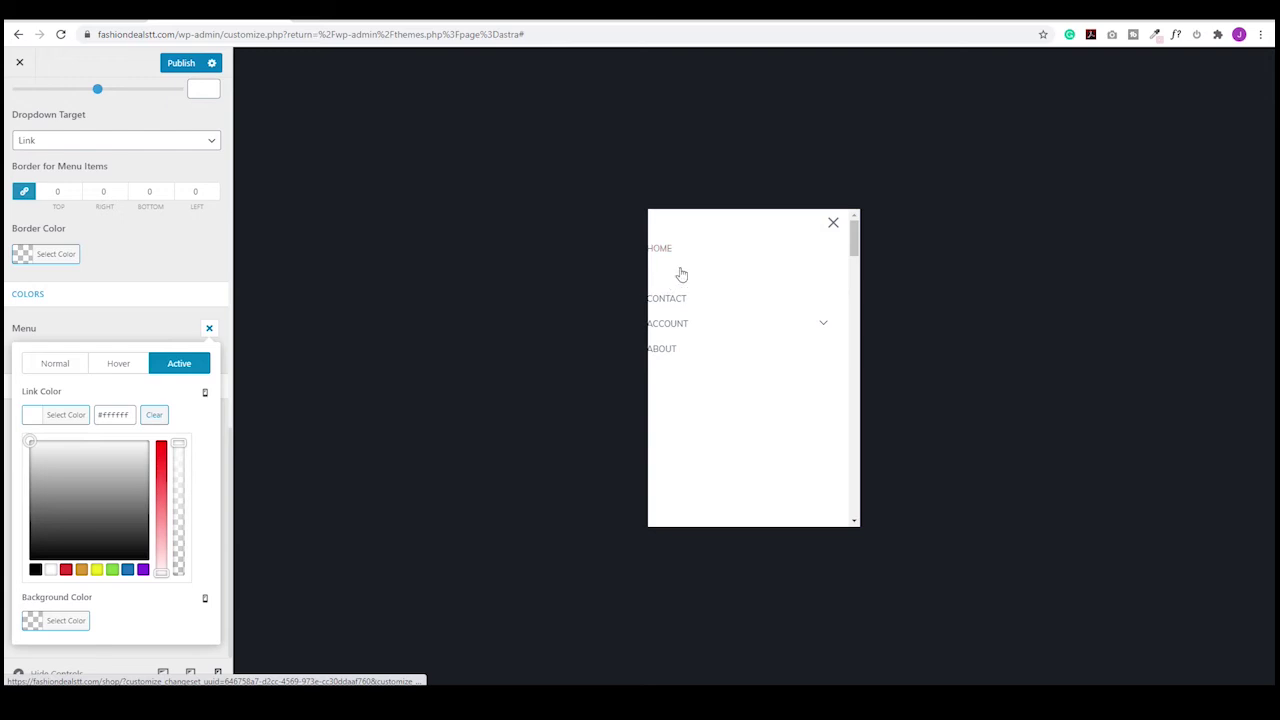
click(164, 395)
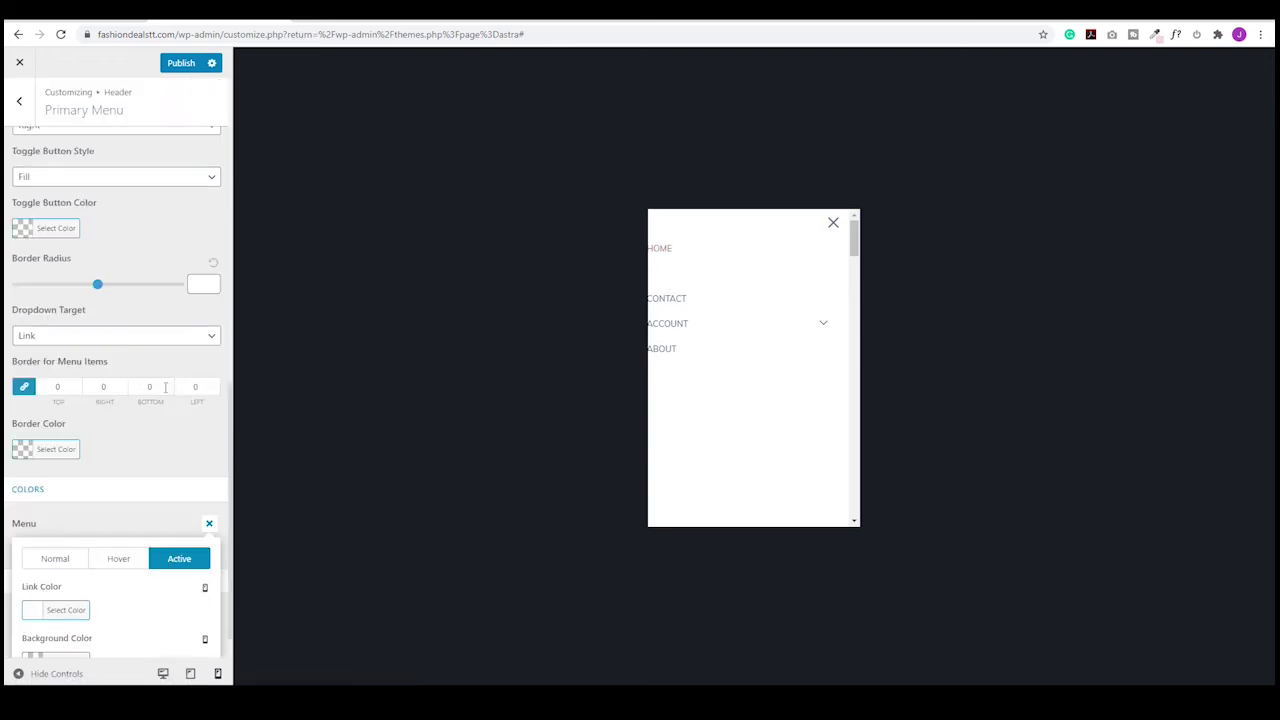
- Try dark gray #515151 as the menu's active background color, then clear both active colors
scroll(73, 585, down, 1)
click(45, 621)
click(123, 574)
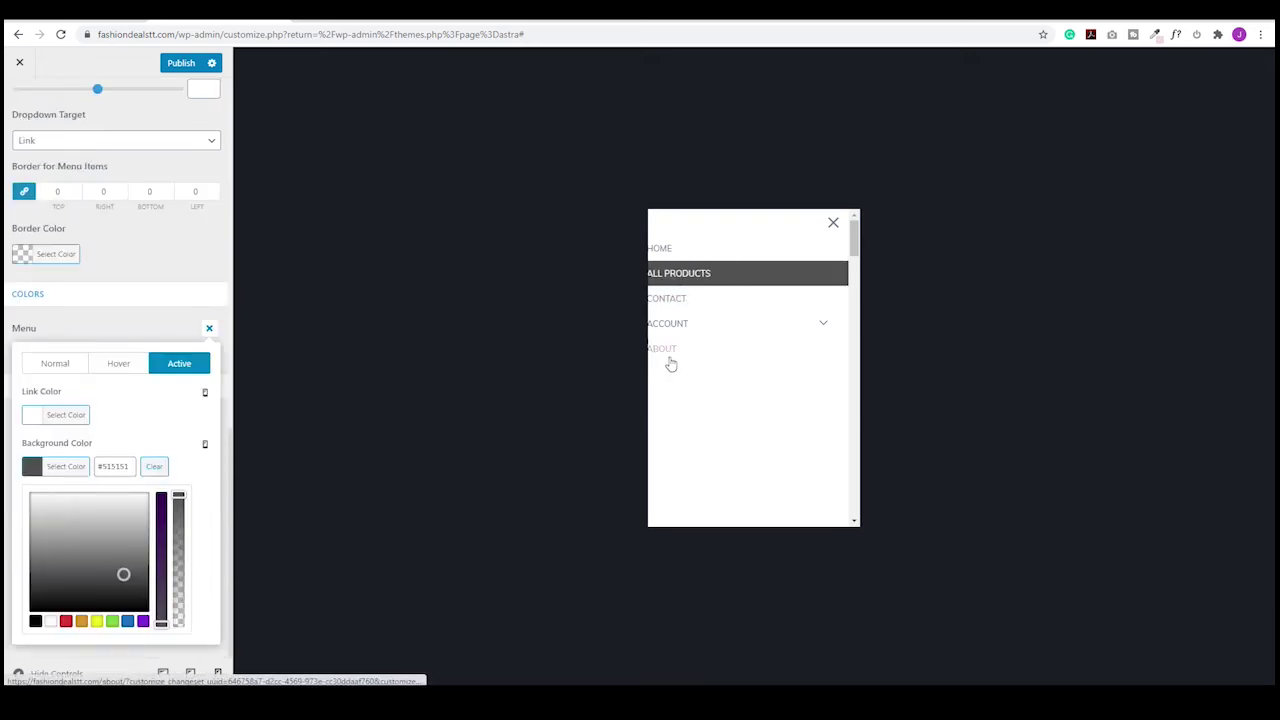
click(157, 467)
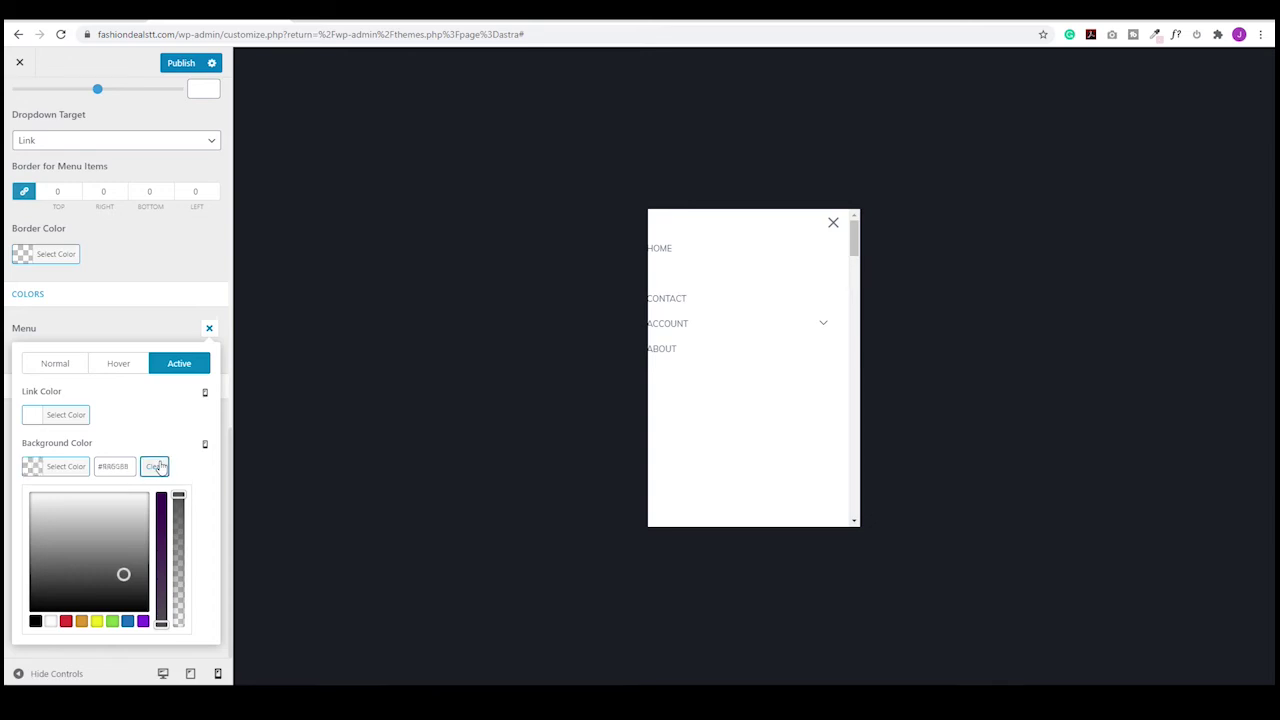
click(33, 416)
click(160, 416)
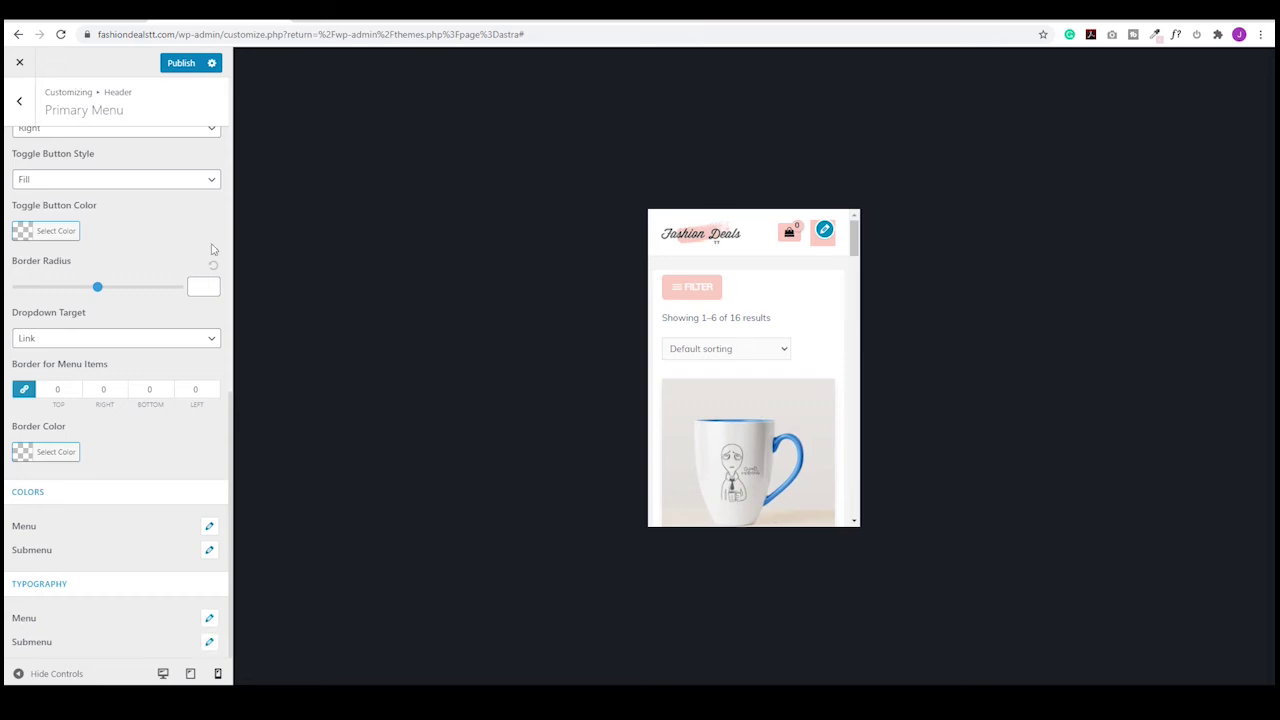
- Publish the mobile menu changes and close the Customizer
click(182, 65)
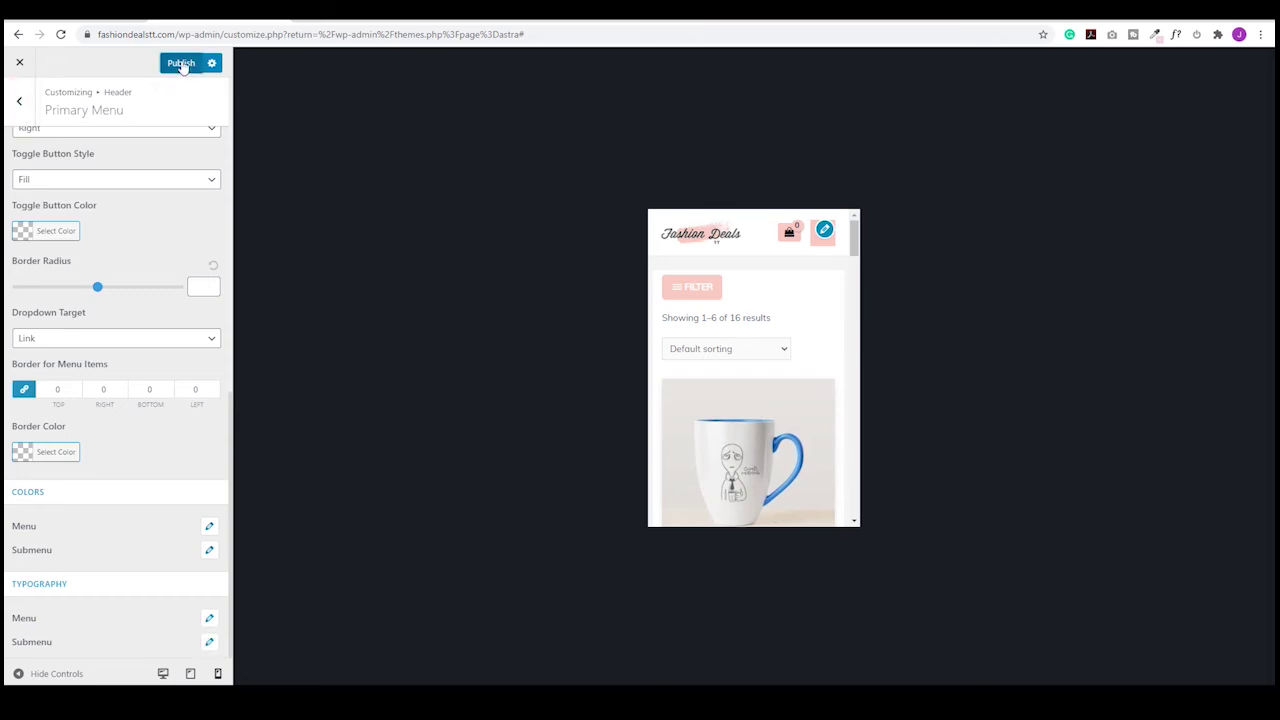
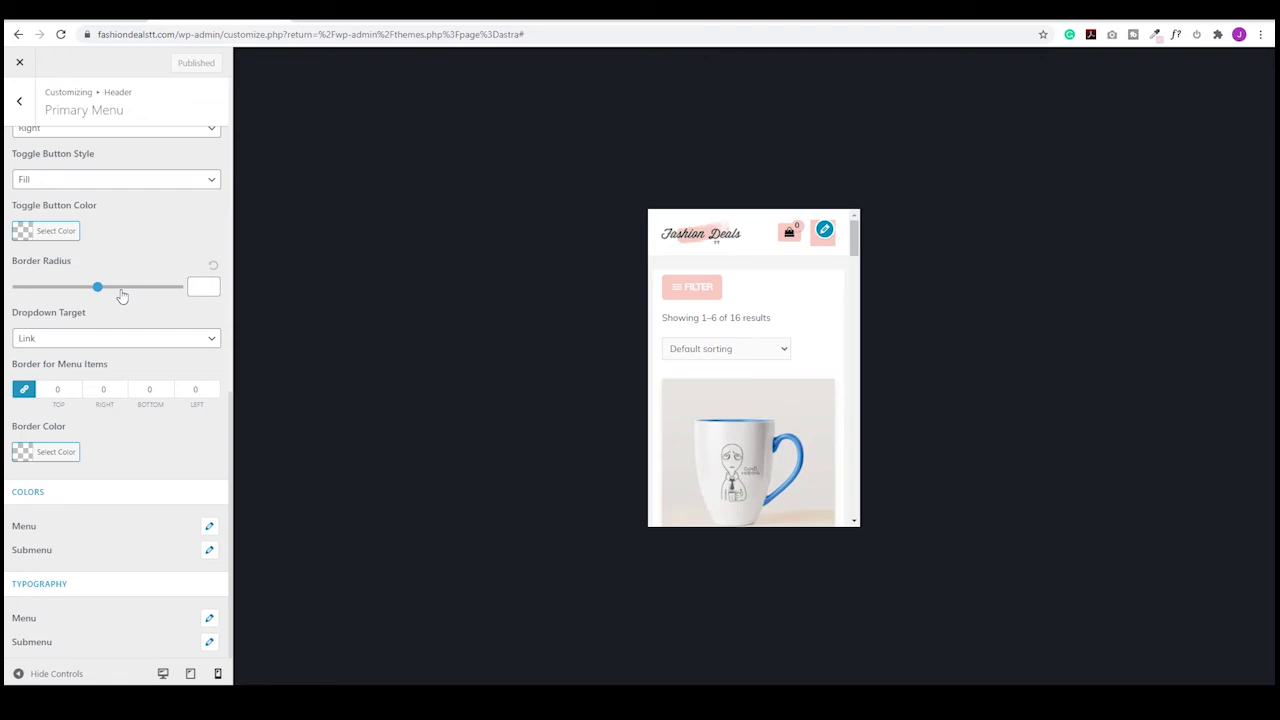
click(22, 63)
- Go to the page for adding new plugins and open the form for uploading a plugin .zip file
mouse_move(60, 661)
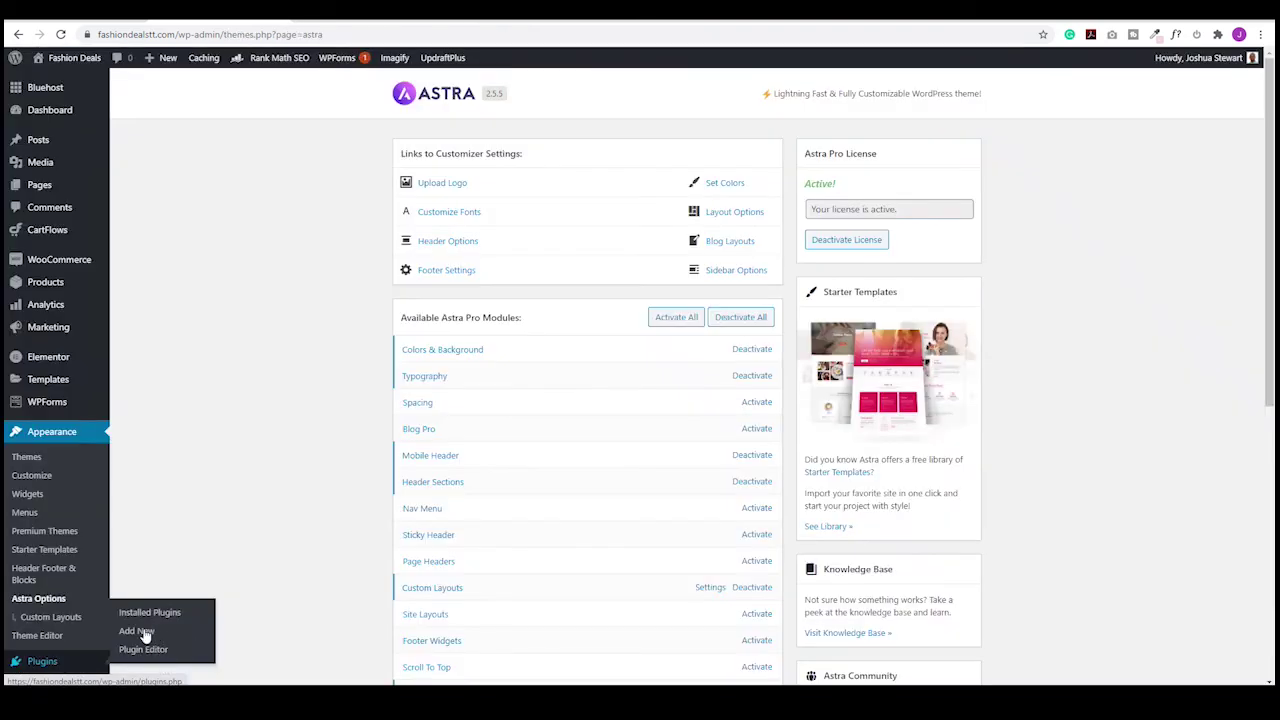
click(137, 632)
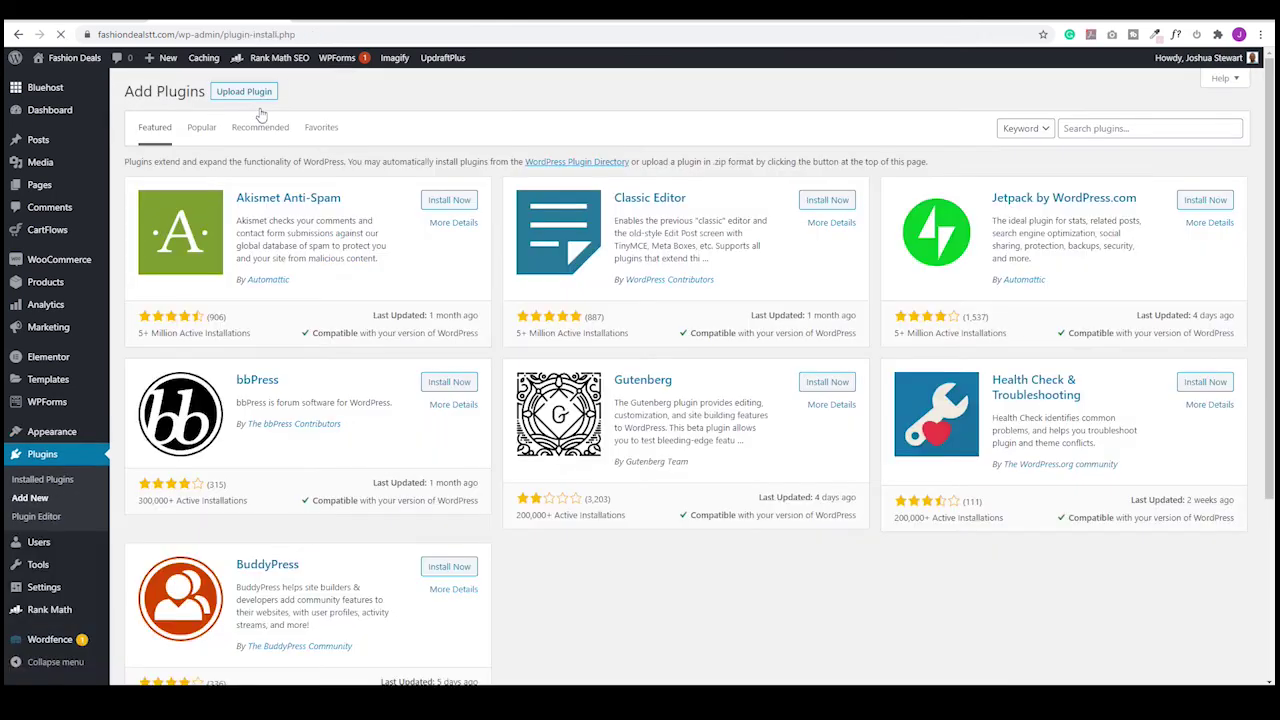
click(245, 92)
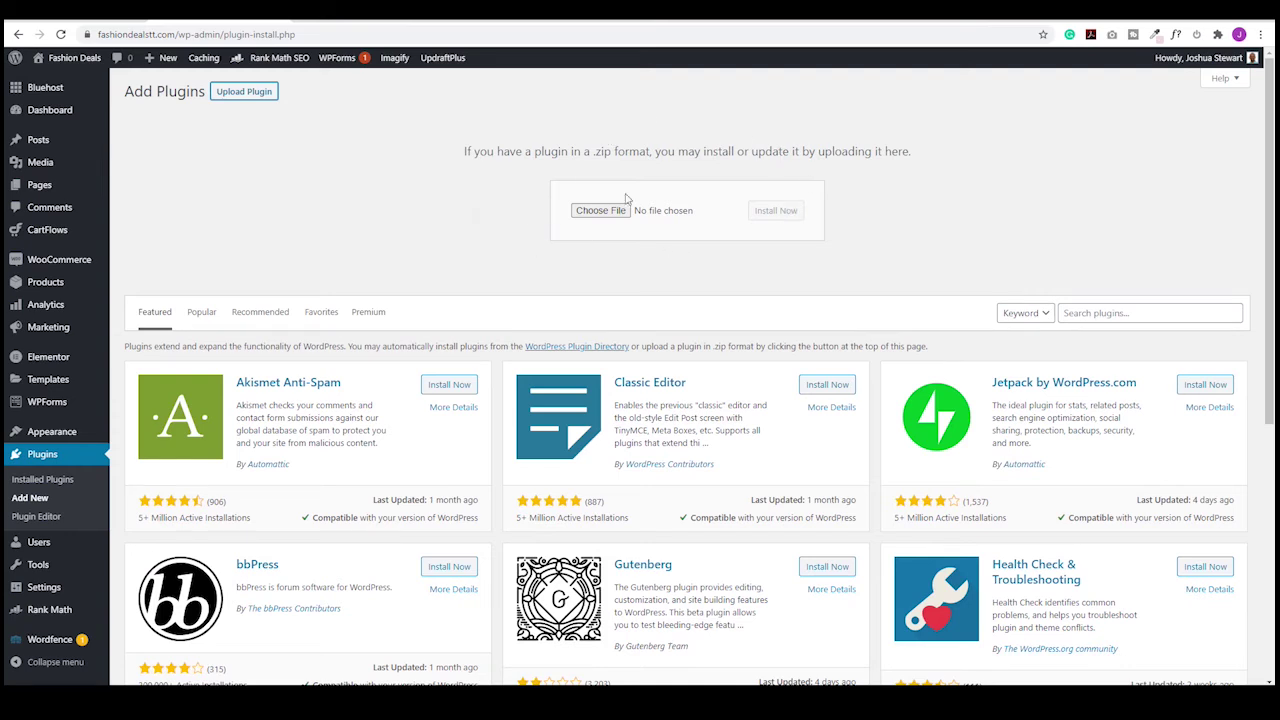
- Upload the plugin file elementor-pro-3.0.4.zip, install it and activate it
click(592, 210)
drag(252, 258, 686, 210)
click(776, 211)
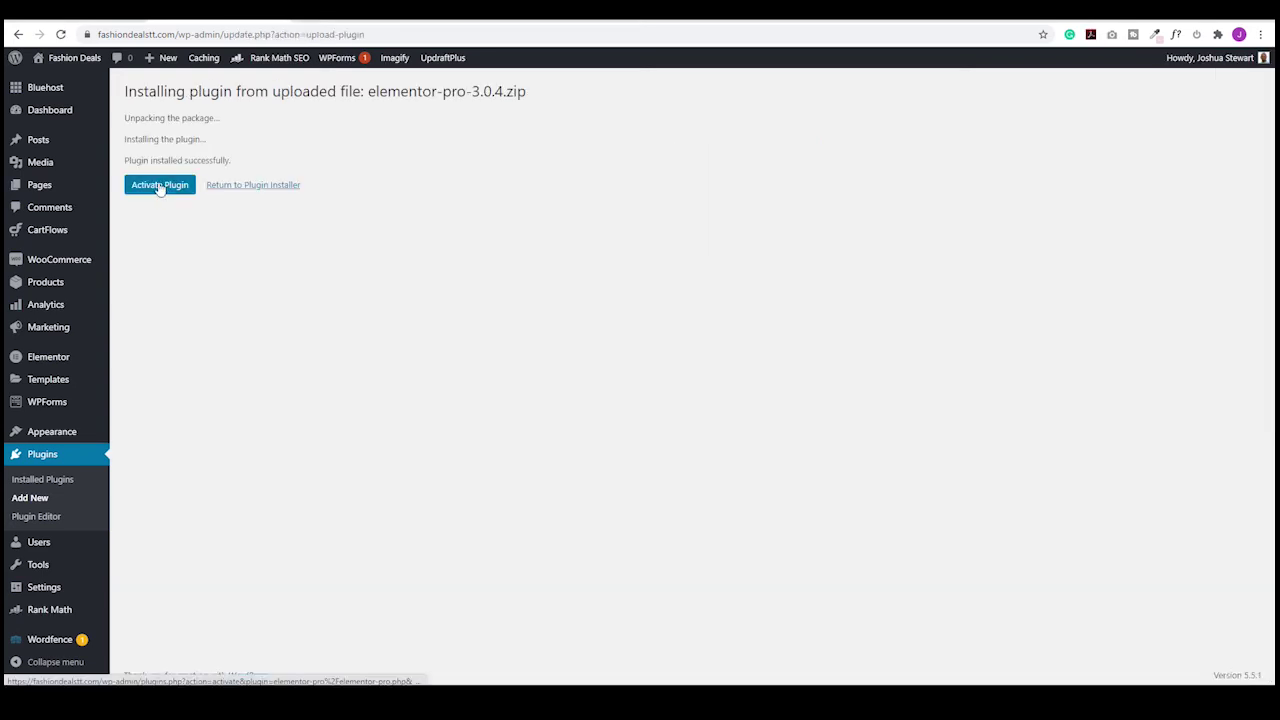
click(159, 186)
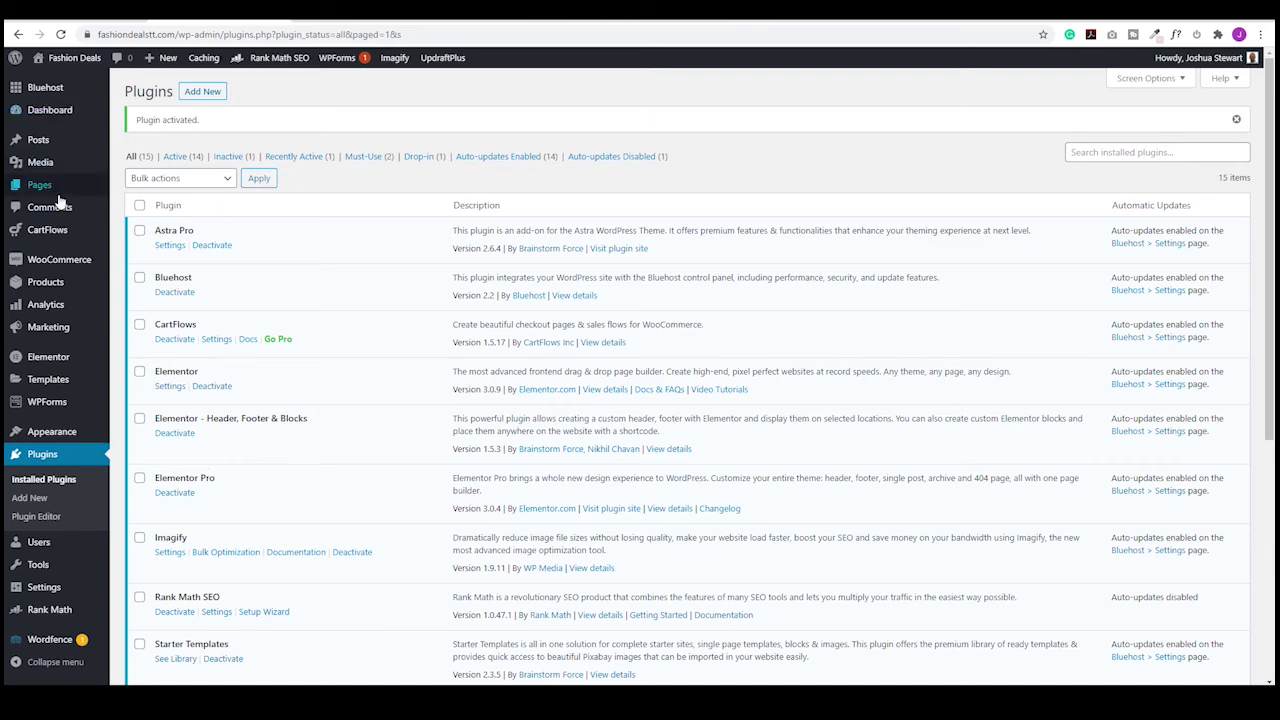
- Go to the list of all pages and open the Home page for editing with Elementor
mouse_move(93, 195)
click(145, 194)
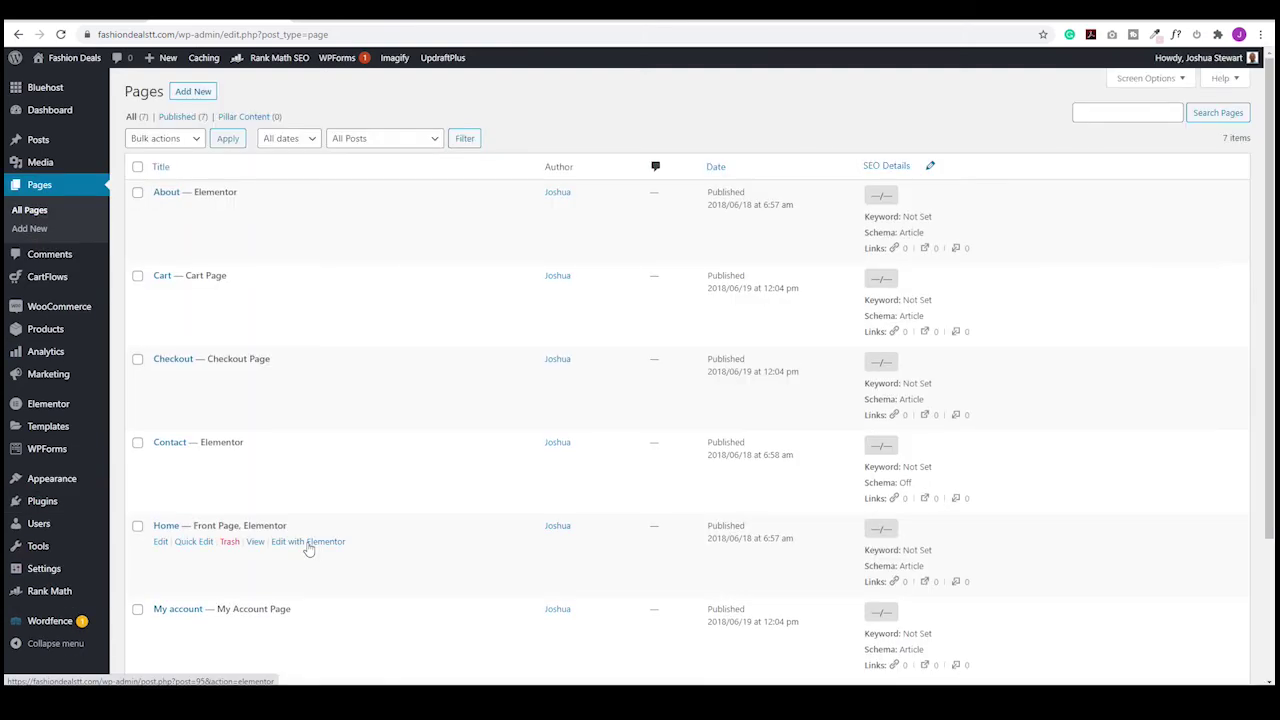
click(308, 543)
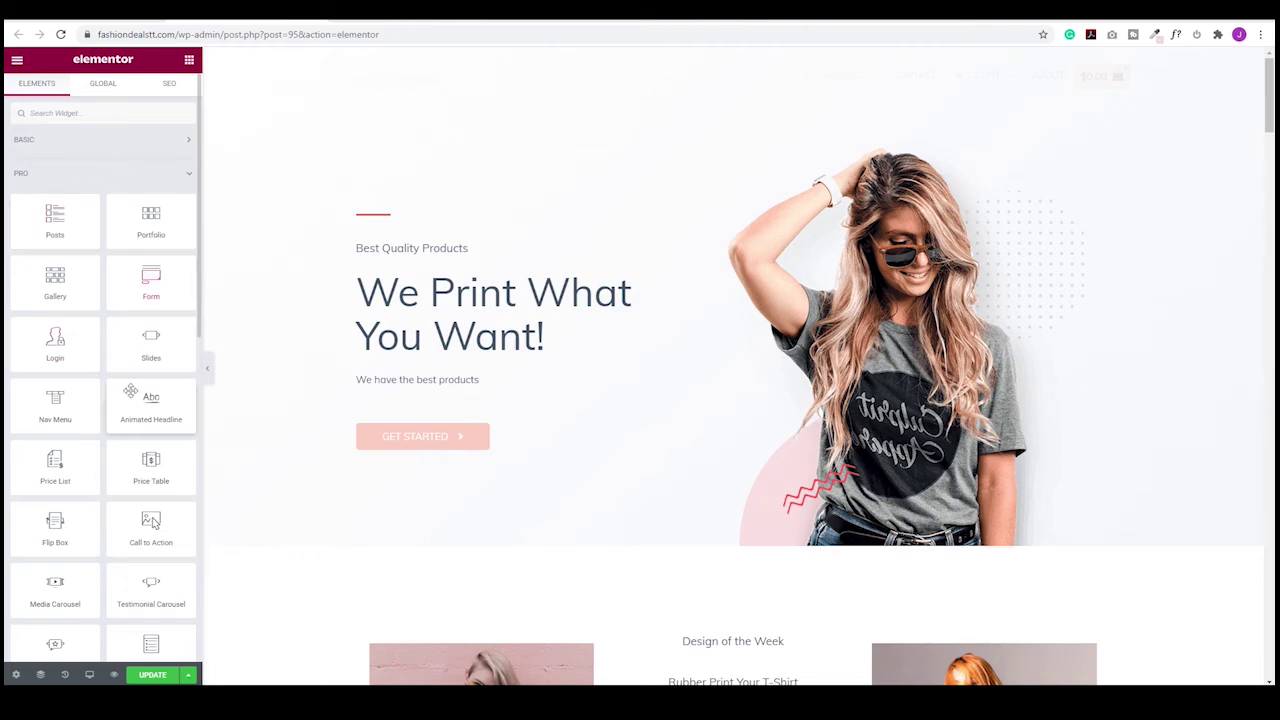
- Change the "Design of the Week" heading to "Deal of the Day" and set its HTML tag to H2
scroll(135, 388, down, 10)
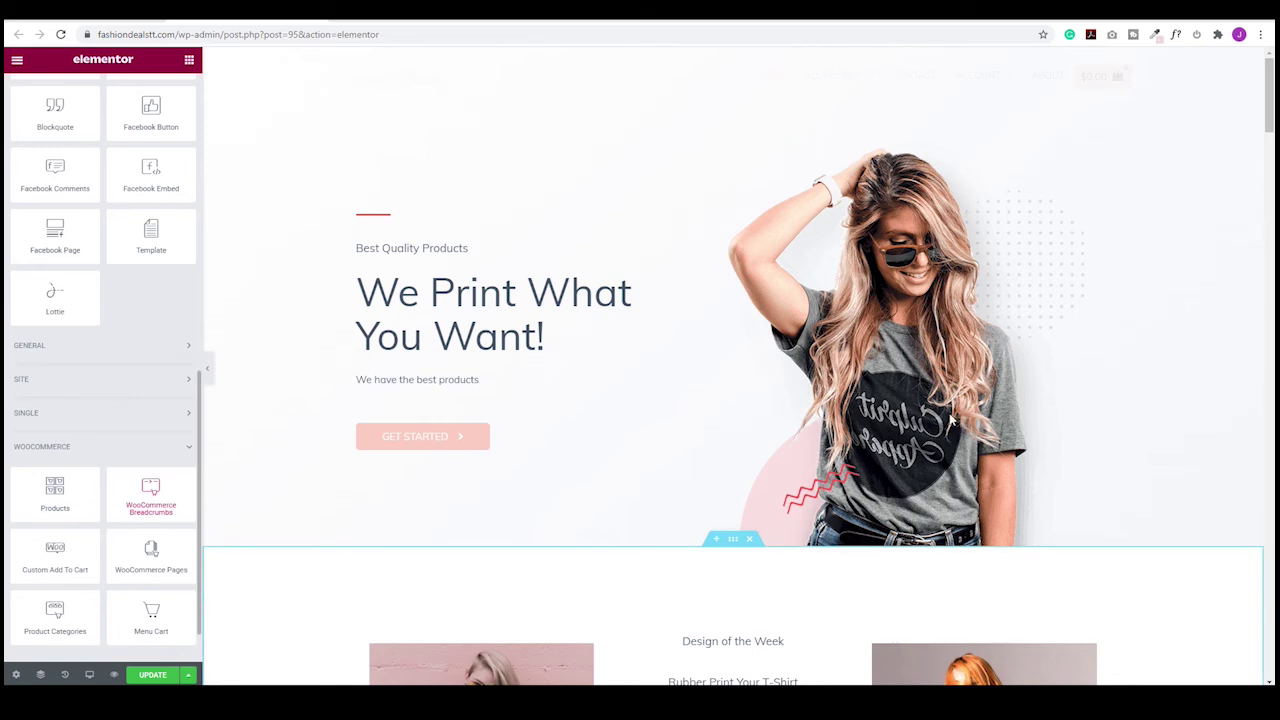
scroll(881, 347, down, 5)
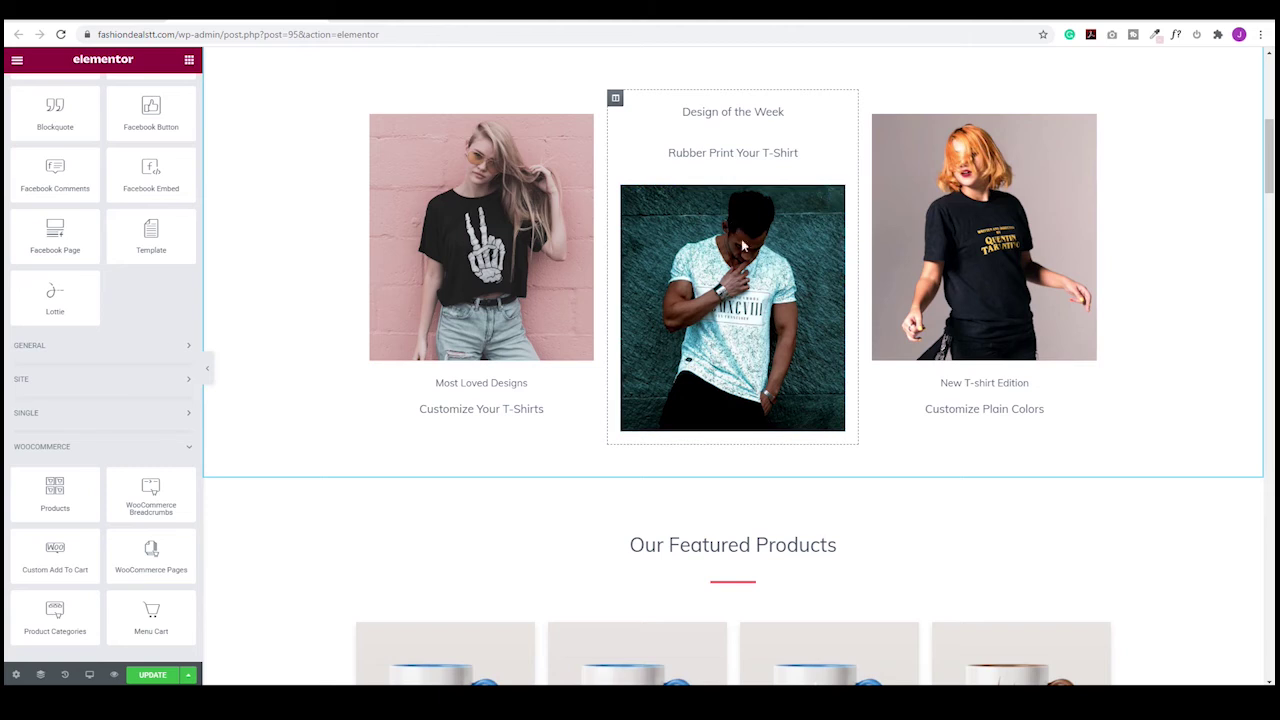
scroll(714, 311, down, 1)
scroll(714, 311, down, 2)
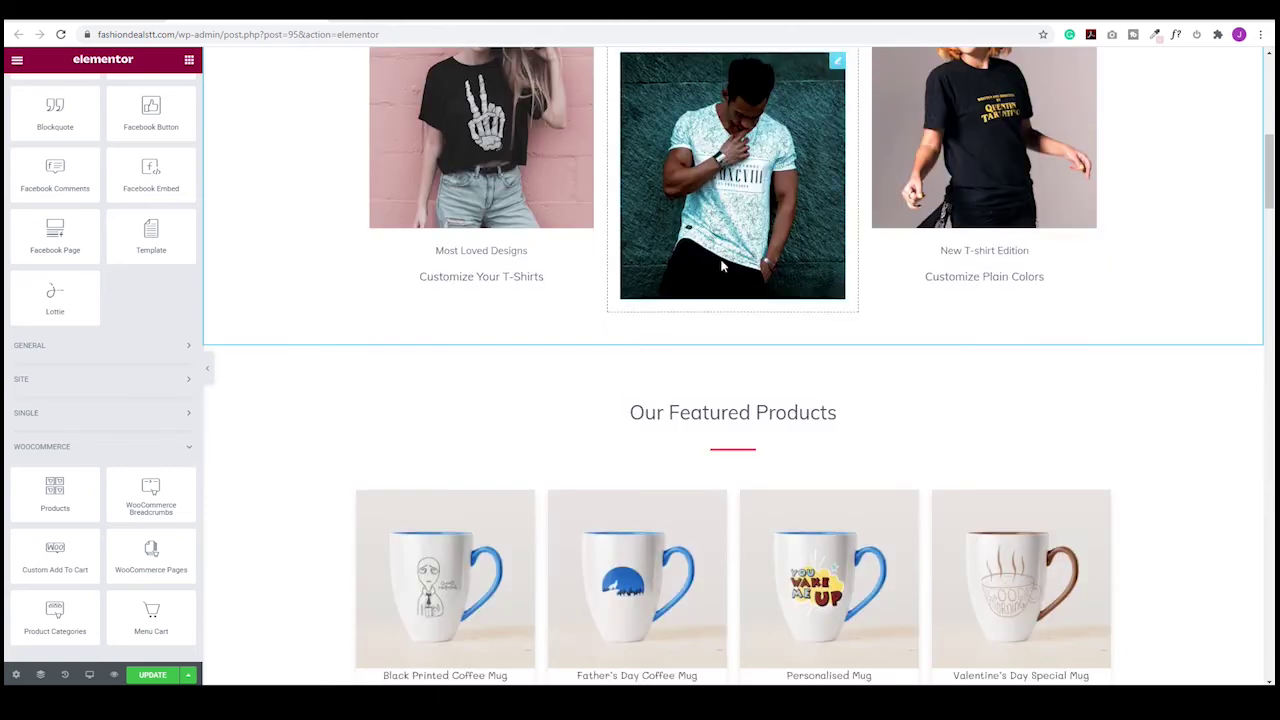
scroll(720, 280, down, 5)
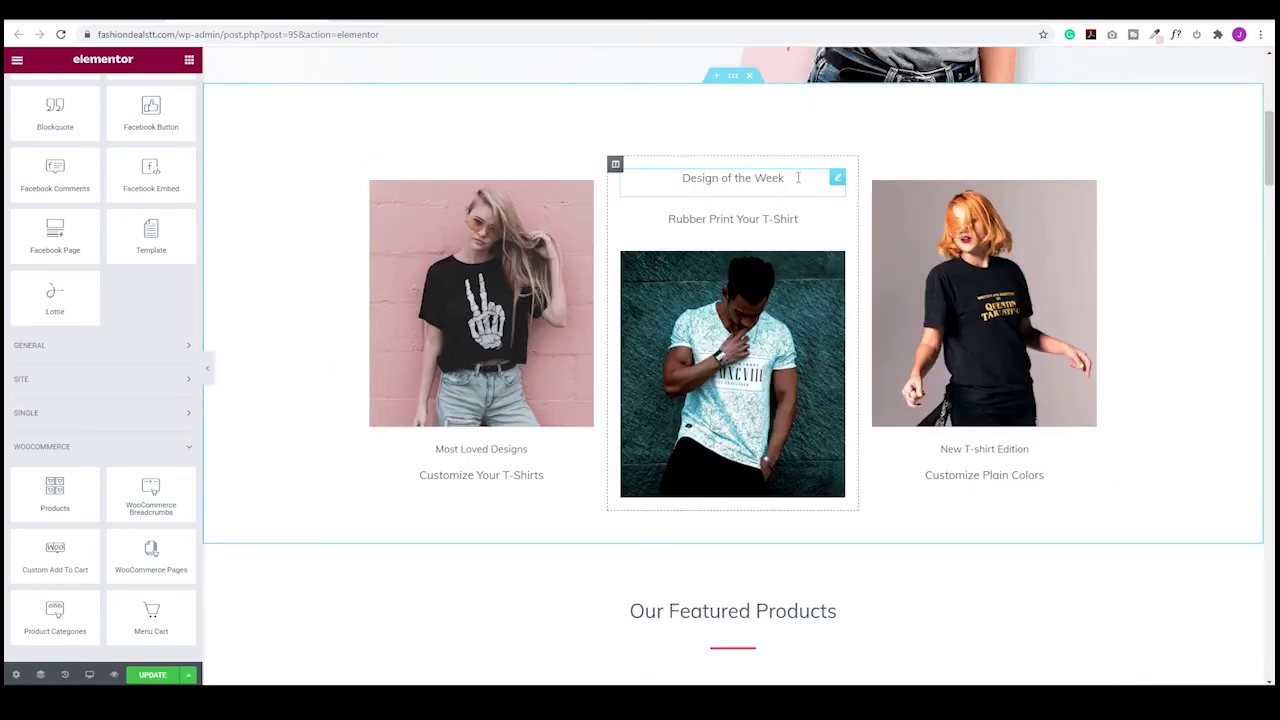
click(720, 177)
drag(90, 176, 8, 177)
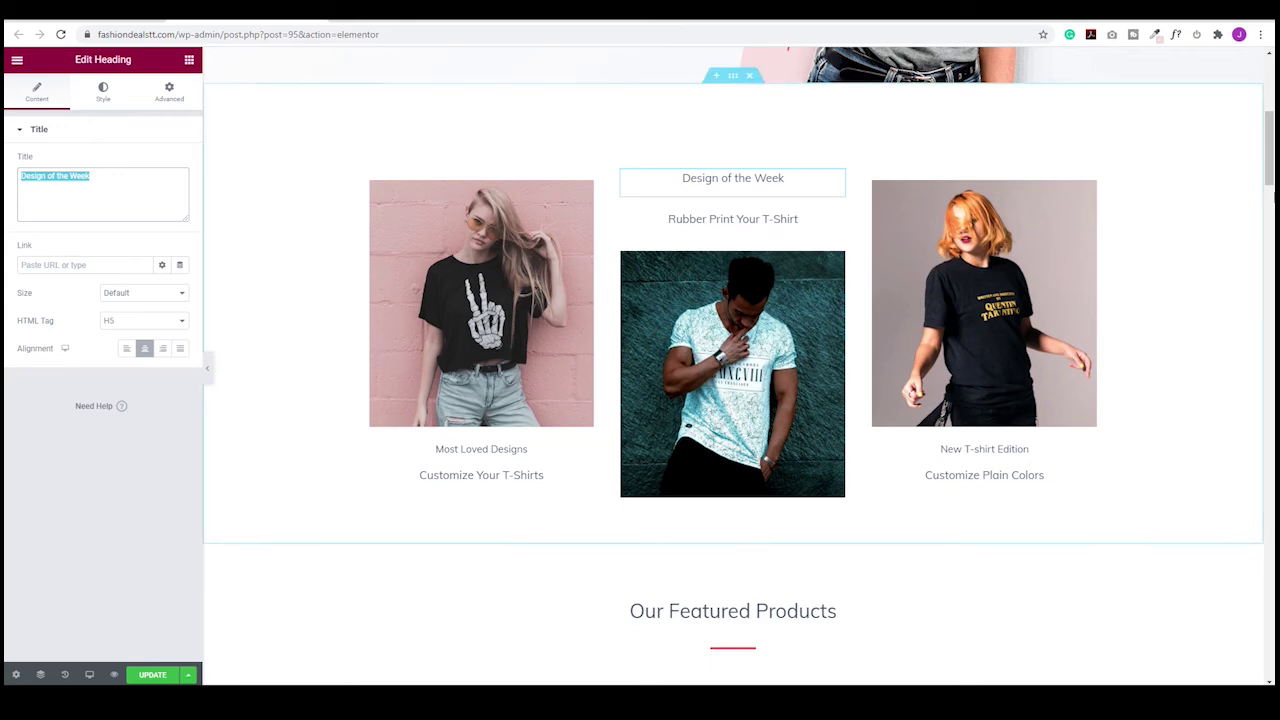
text(De)
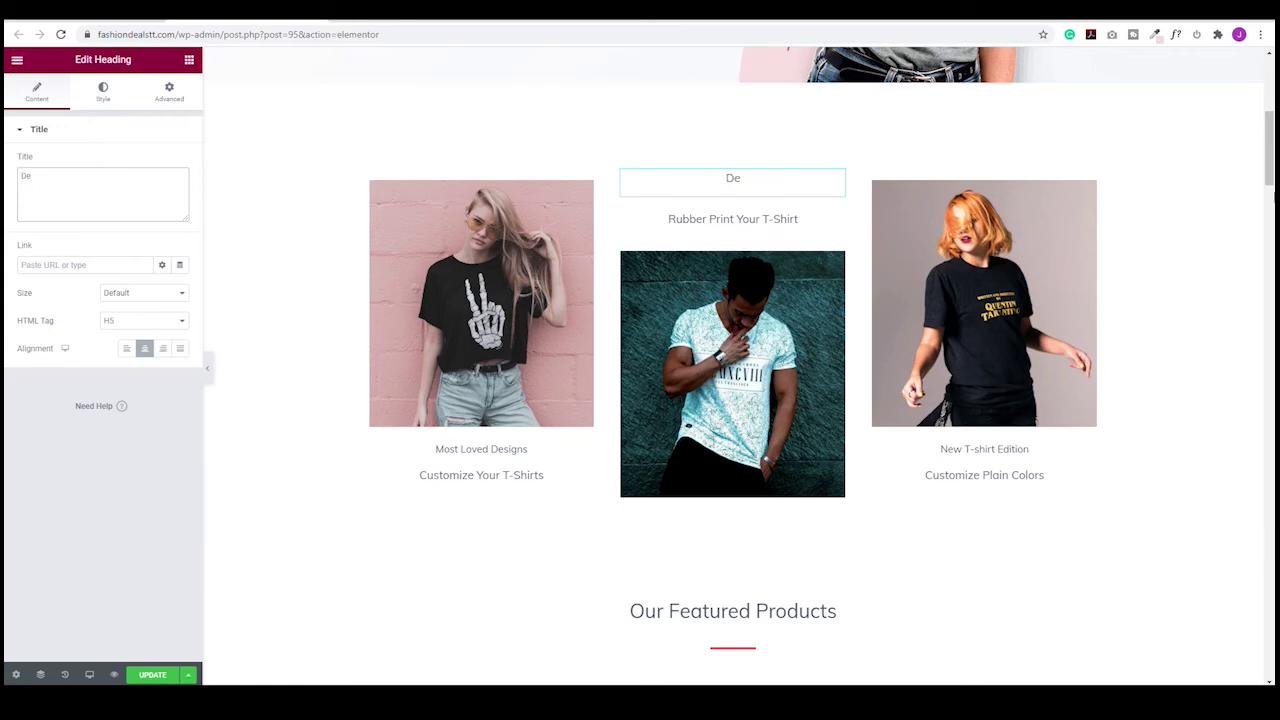
text(al of the Day)
click(142, 323)
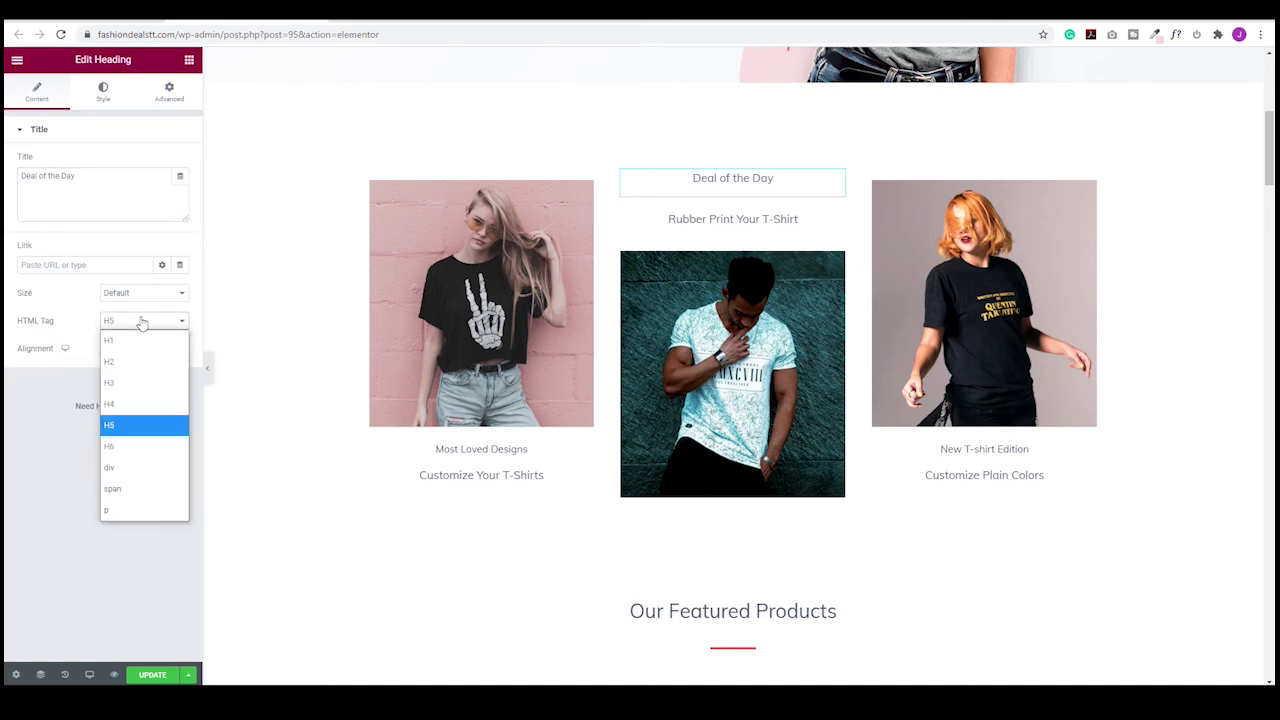
click(113, 366)
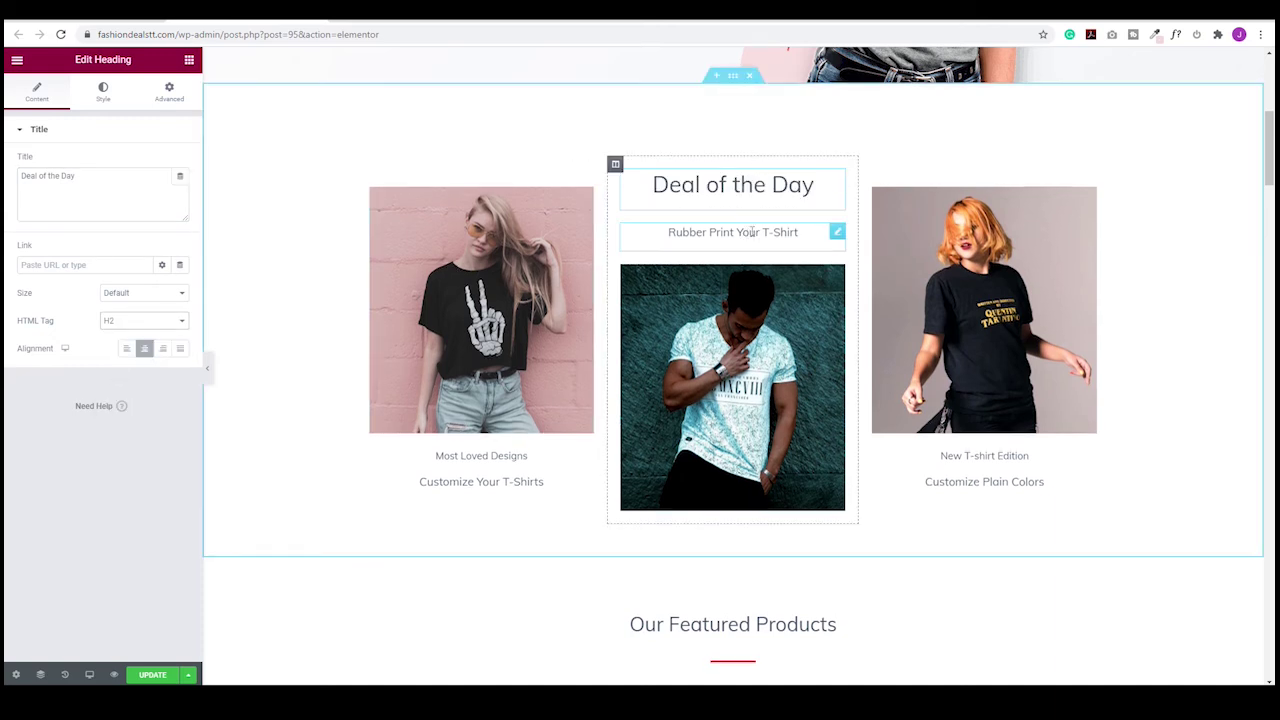
- Change the "Rubber Print Your T-Shirt" heading above the middle image to "Dark Teal Printed T-Shirt"
scroll(729, 363, down, 8)
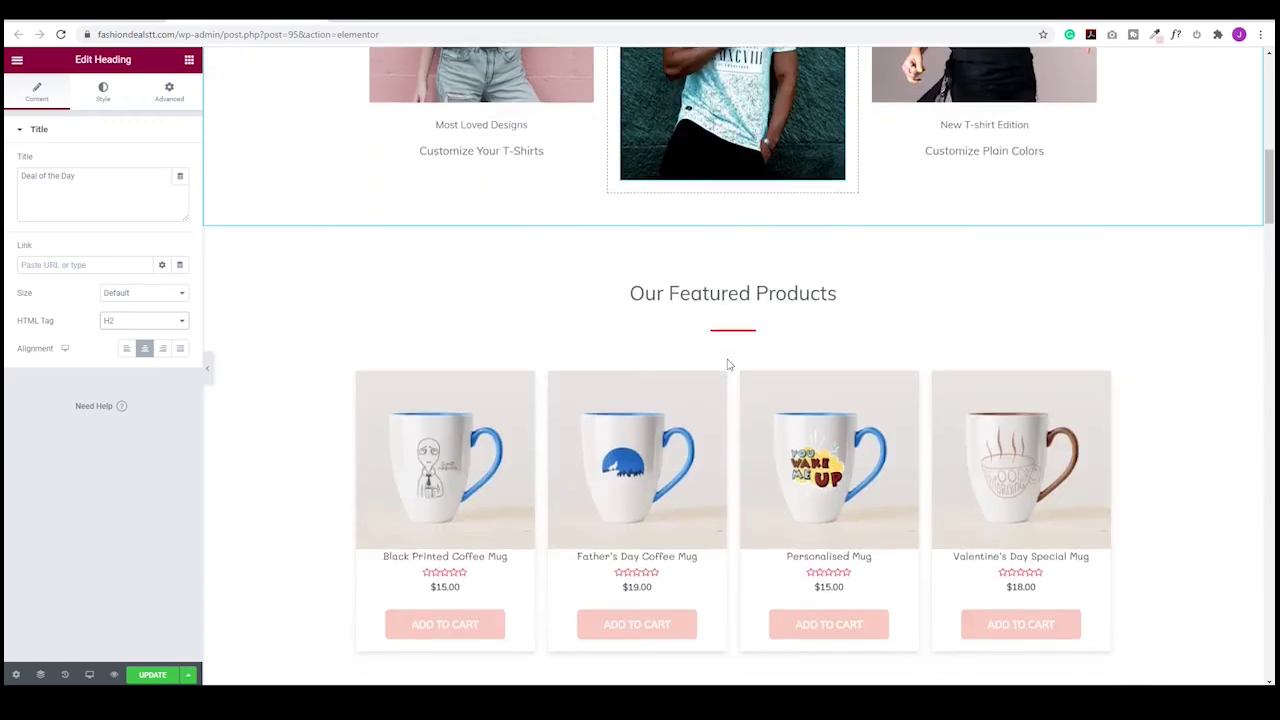
scroll(729, 363, down, 5)
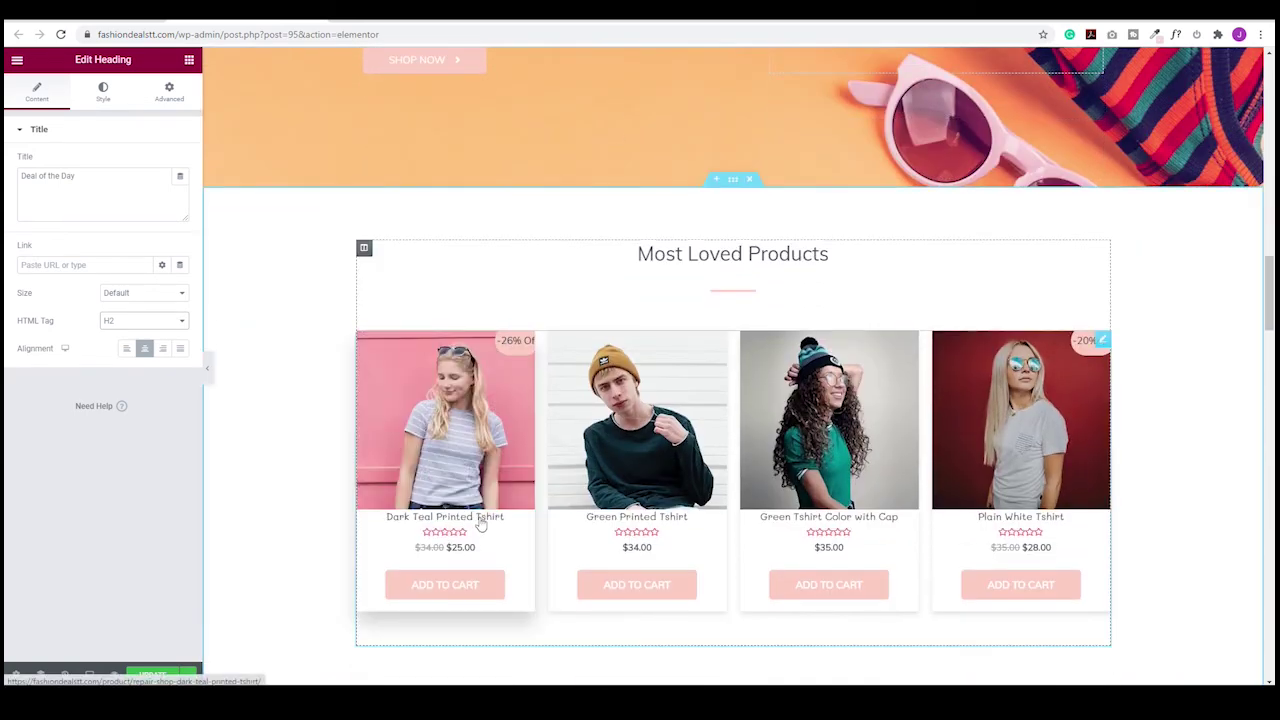
scroll(732, 363, up, 12)
click(732, 100)
drag(108, 175, 17, 172)
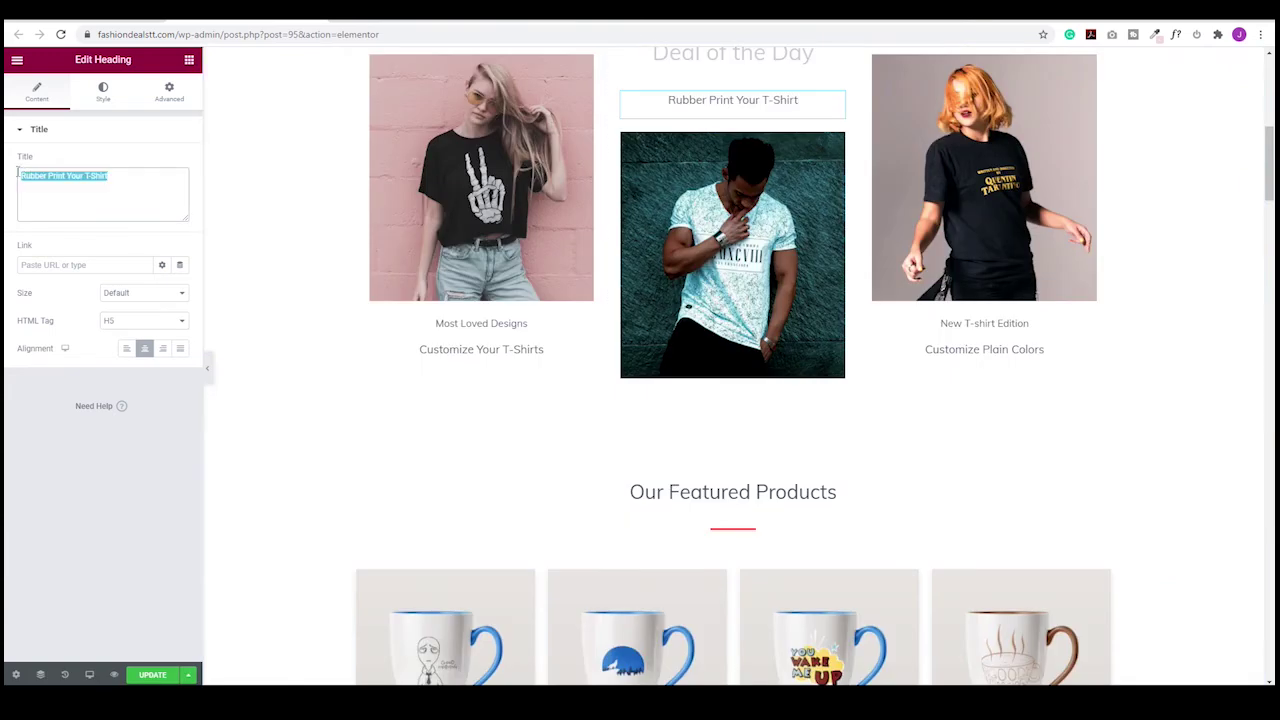
text(Dark Teal Printed T-Shirt)
scroll(732, 230, up, 2)
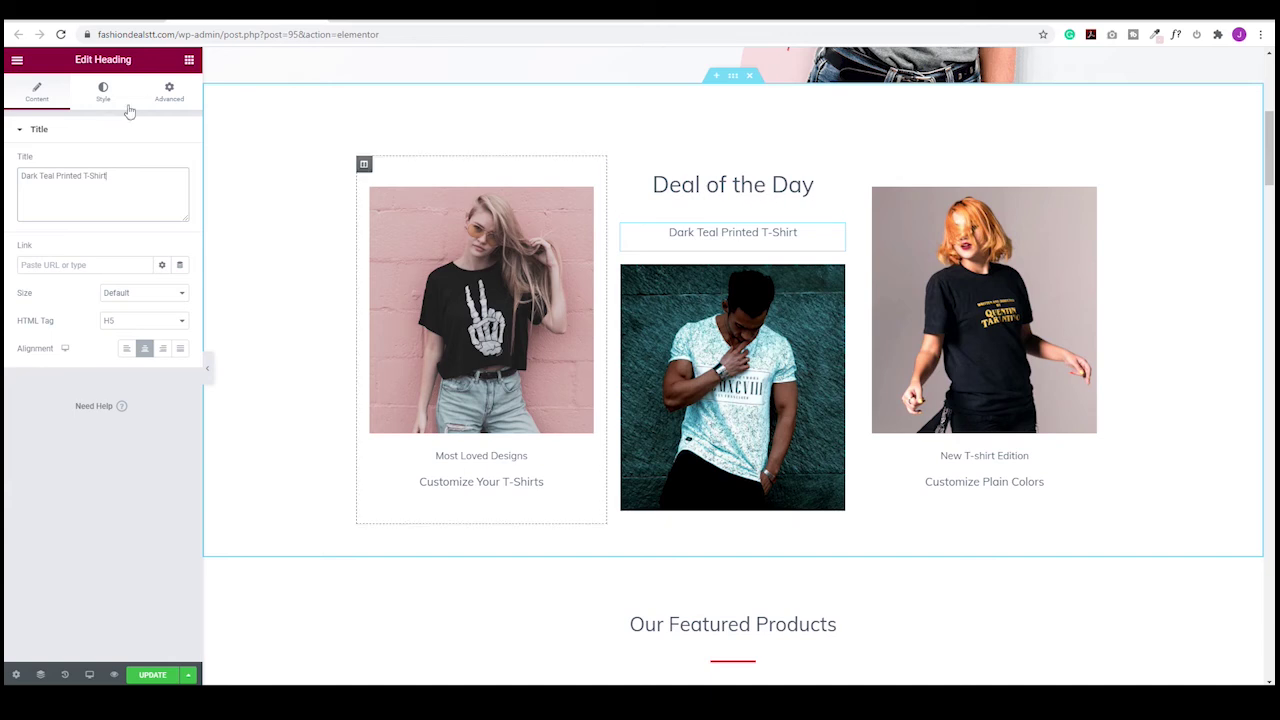
- Insert a Countdown widget between the "Deal of the Day" heading and the T-shirt title, and hide its days
click(189, 60)
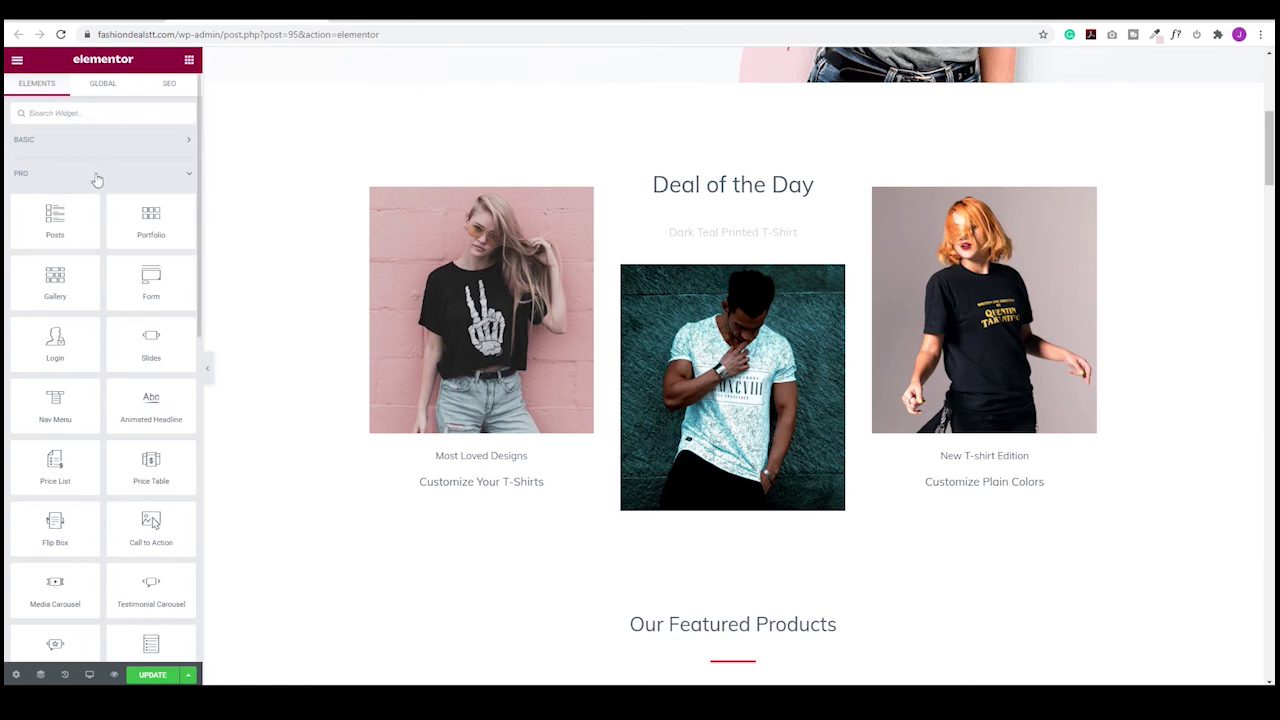
scroll(87, 419, down, 1)
scroll(87, 419, down, 1)
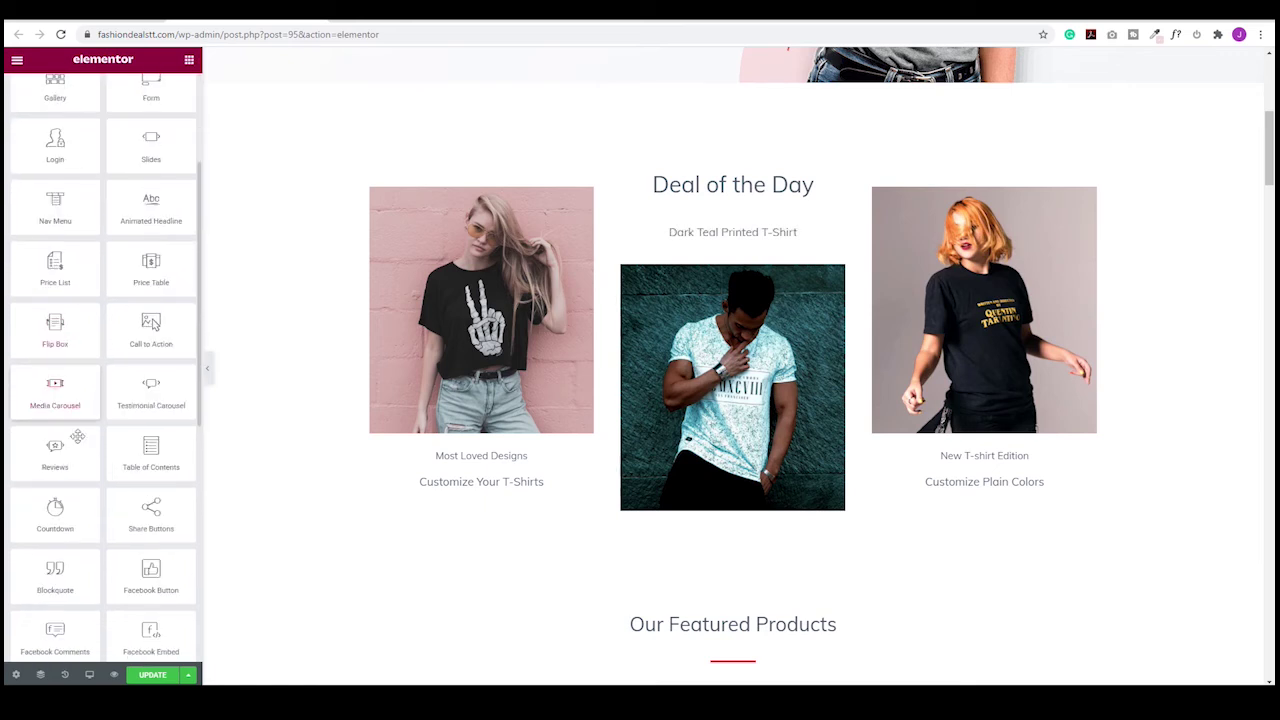
drag(55, 515, 757, 209)
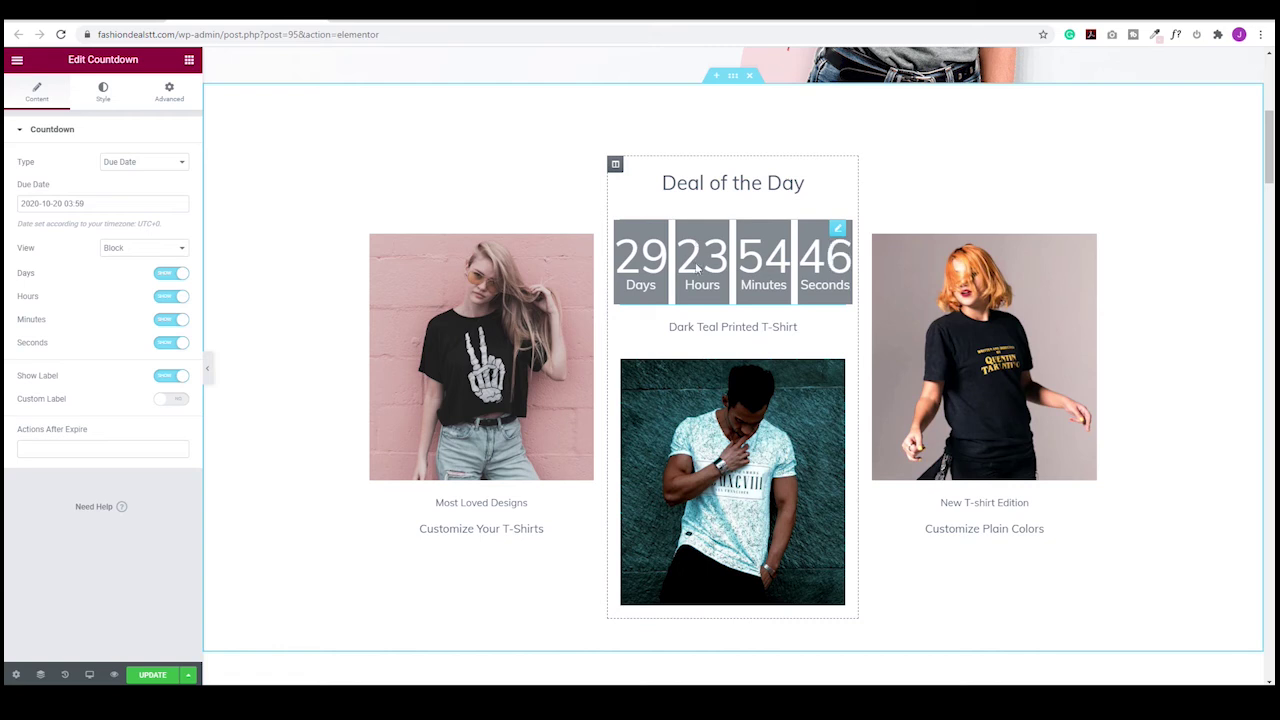
click(167, 277)
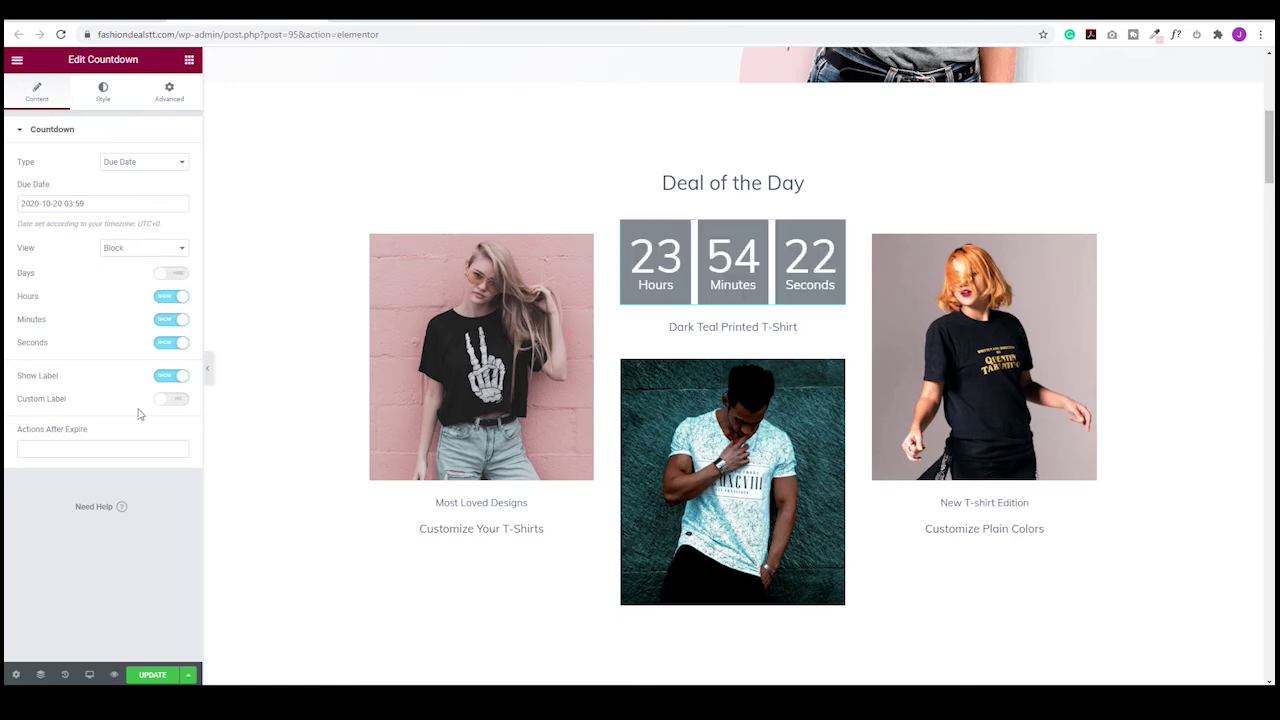
- Give the countdown the custom labels Hrs, Mins and Sec, and set its action after expiry to Hide
click(171, 400)
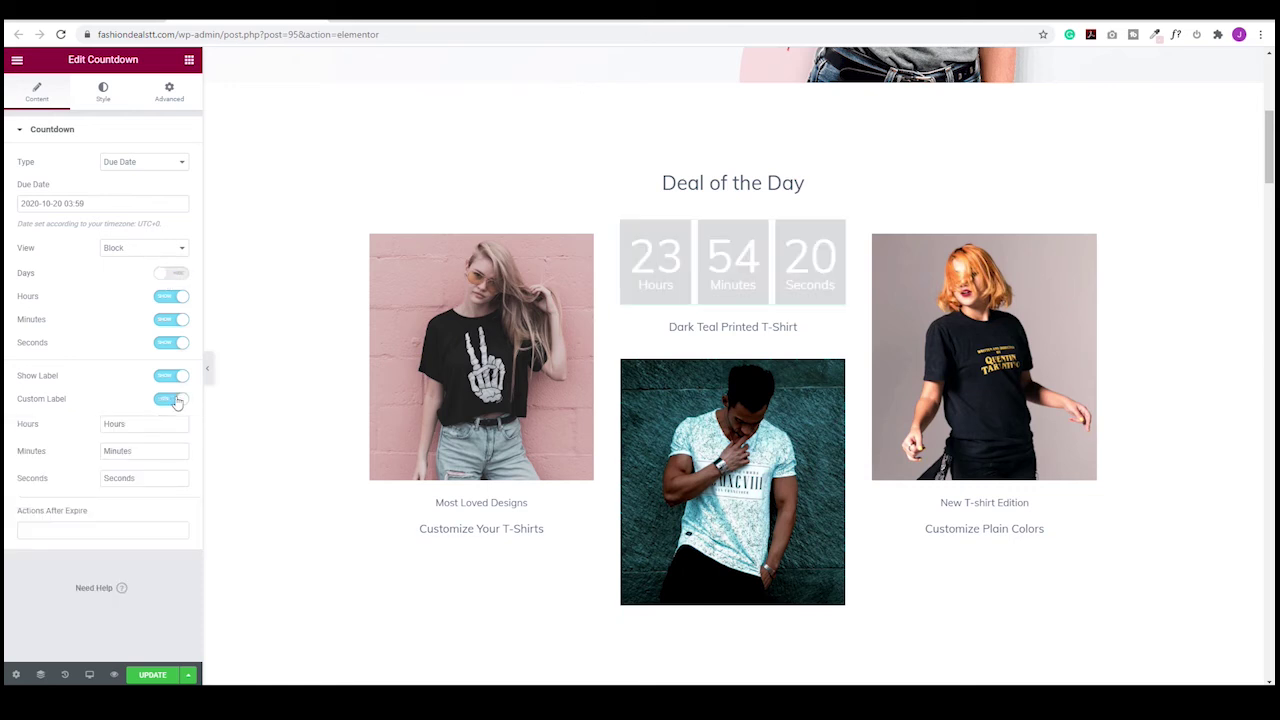
drag(139, 477, 108, 426)
key(BackSpace)
text(srs)
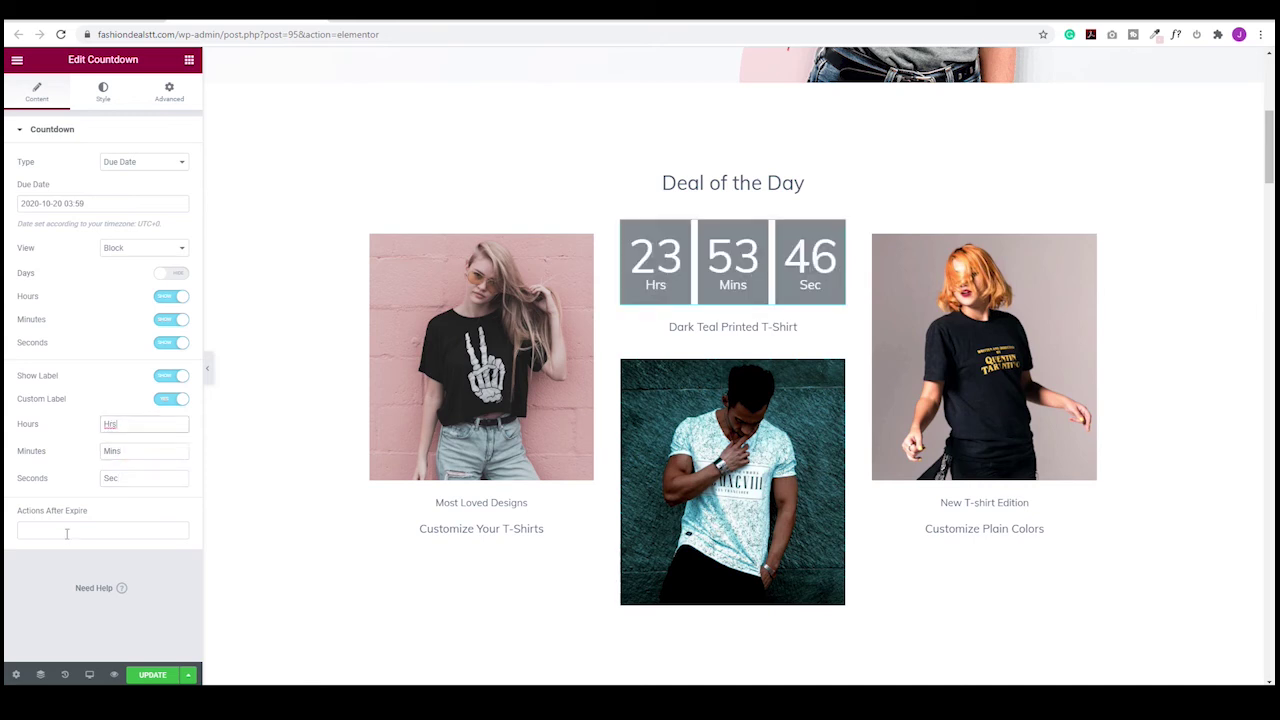
click(119, 528)
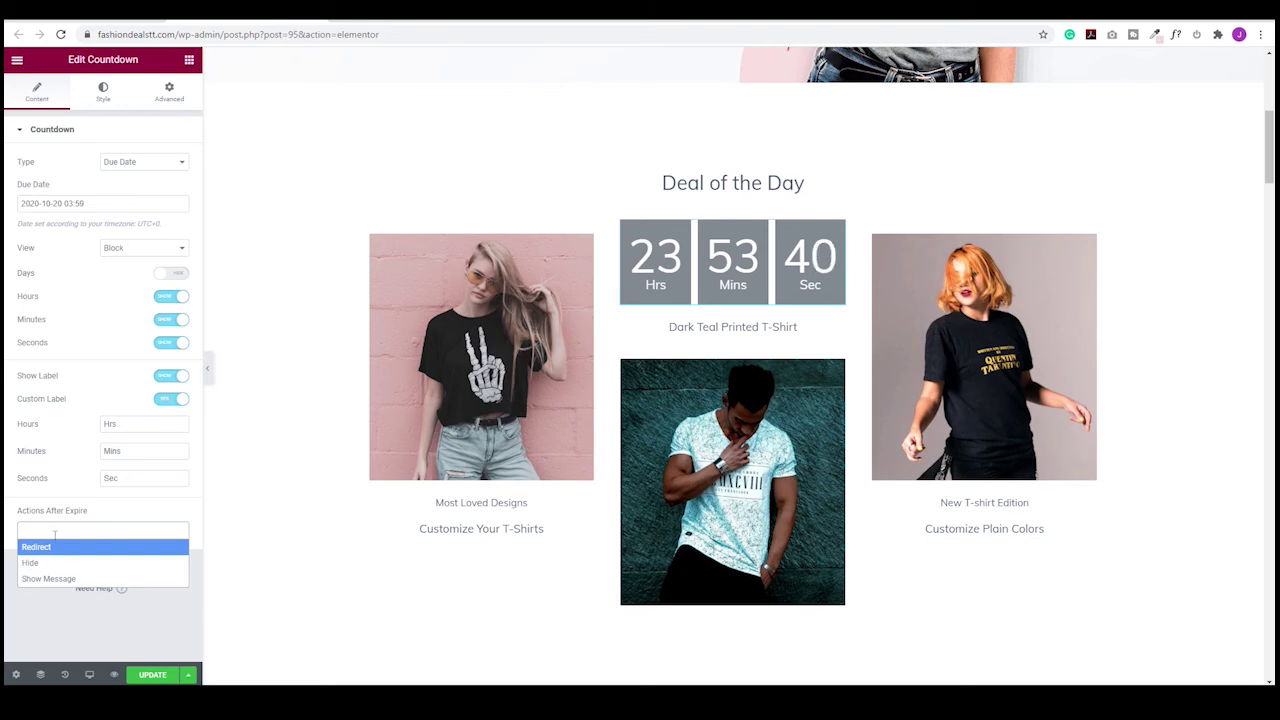
click(33, 565)
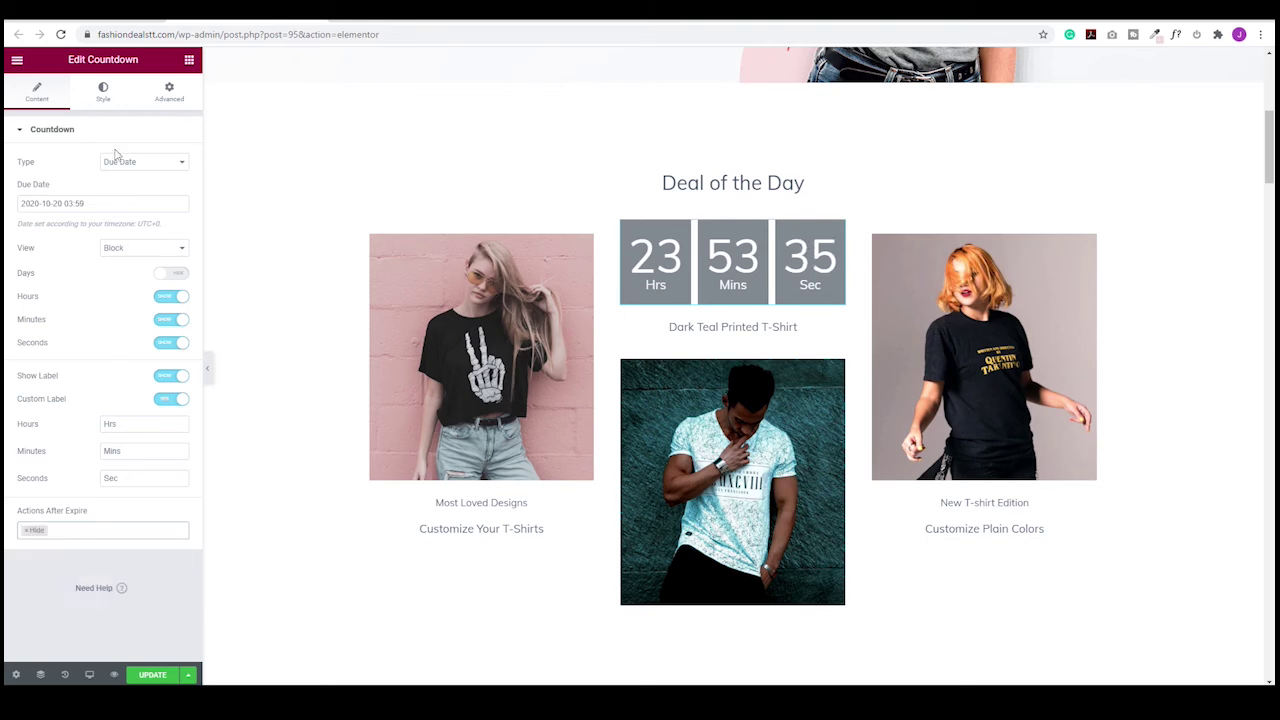
- Set the background color of the countdown boxes to the global Brand Color
click(102, 91)
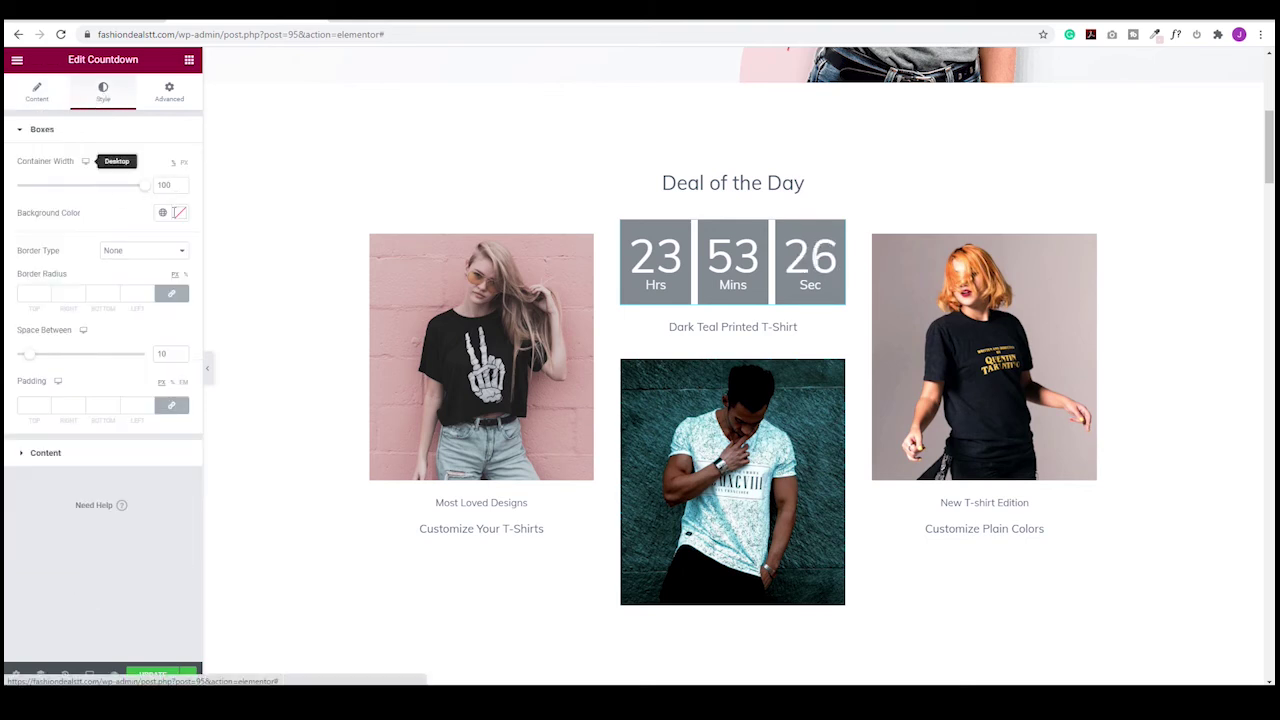
click(164, 216)
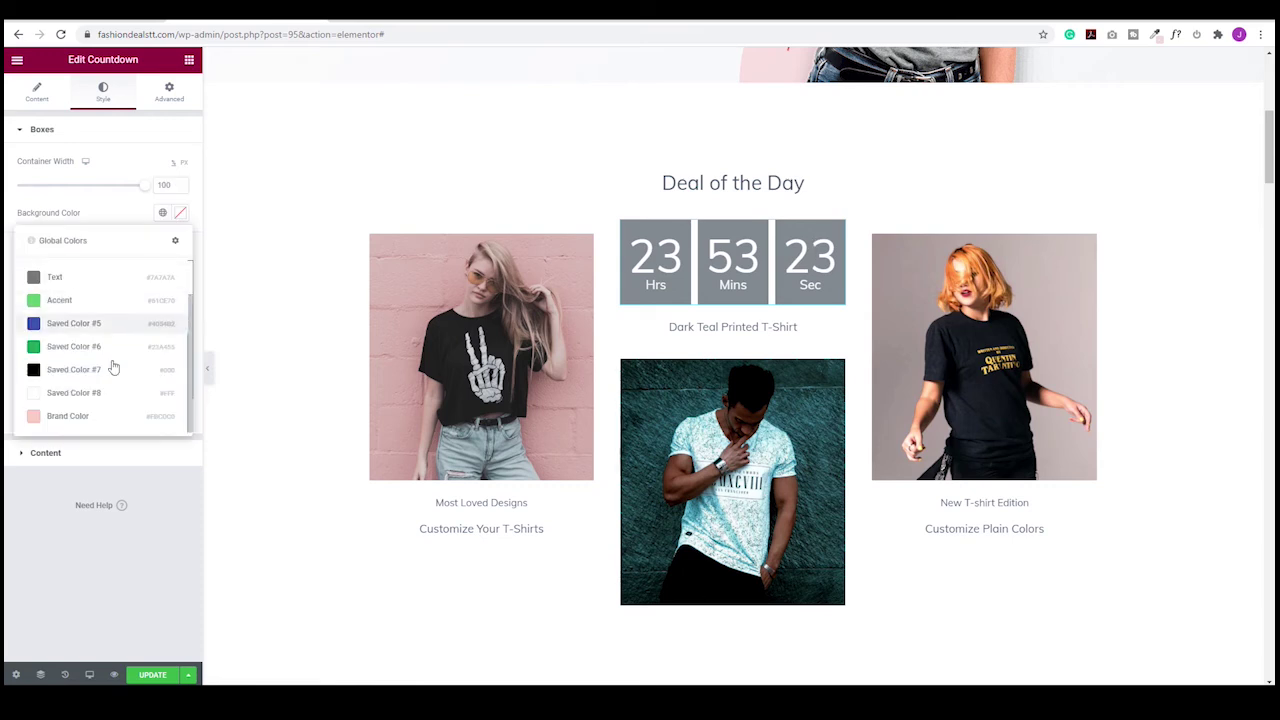
click(57, 416)
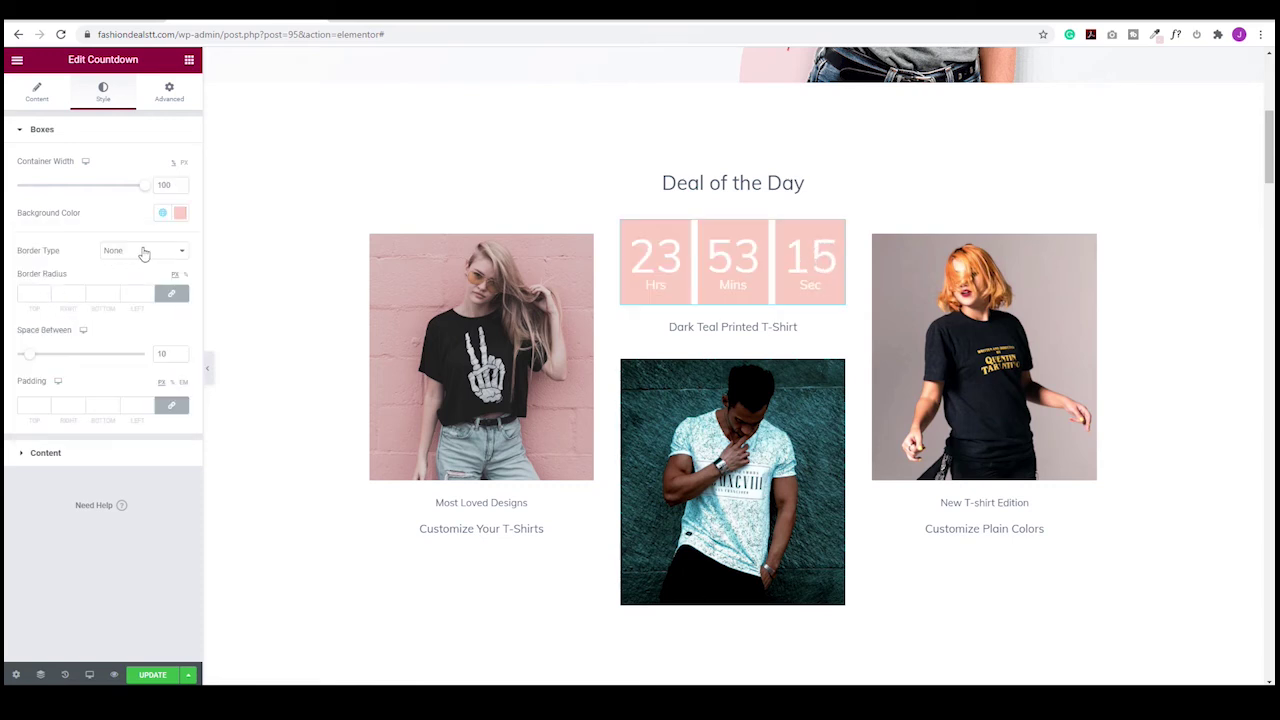
- Give the countdown boxes a solid border with a width of 2 and a border radius of 25 px
click(144, 251)
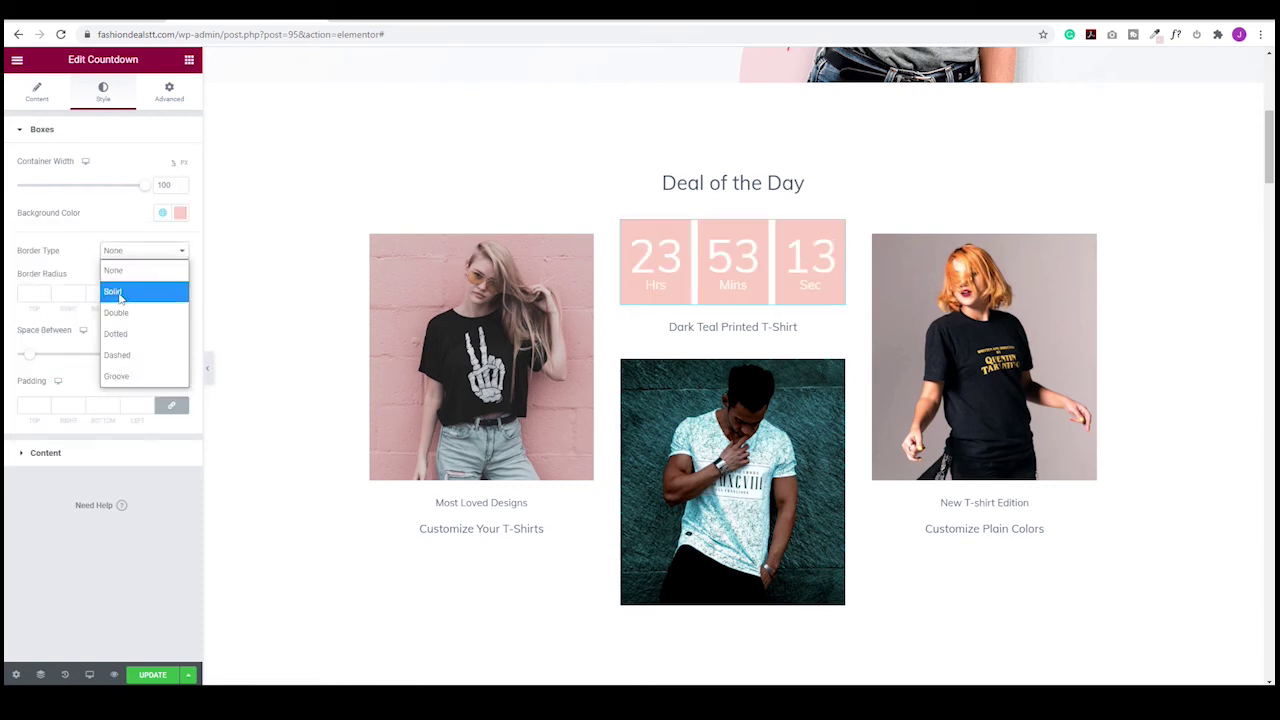
click(119, 292)
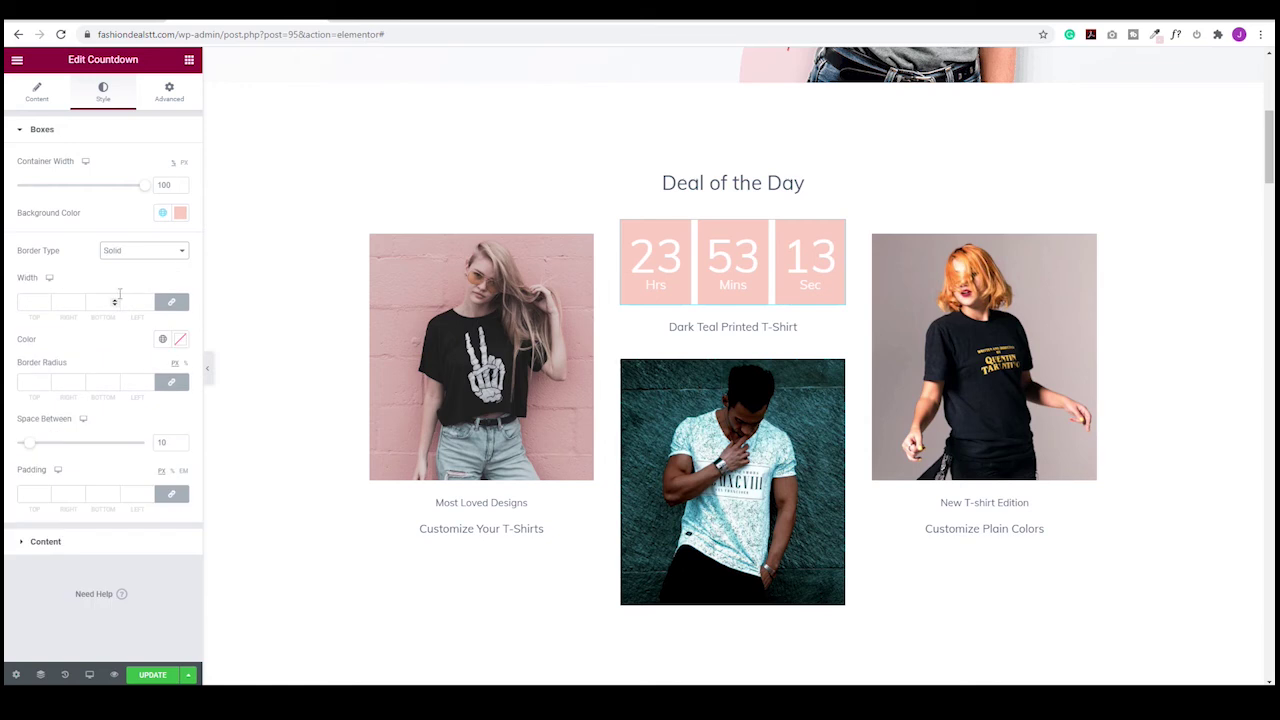
click(45, 300)
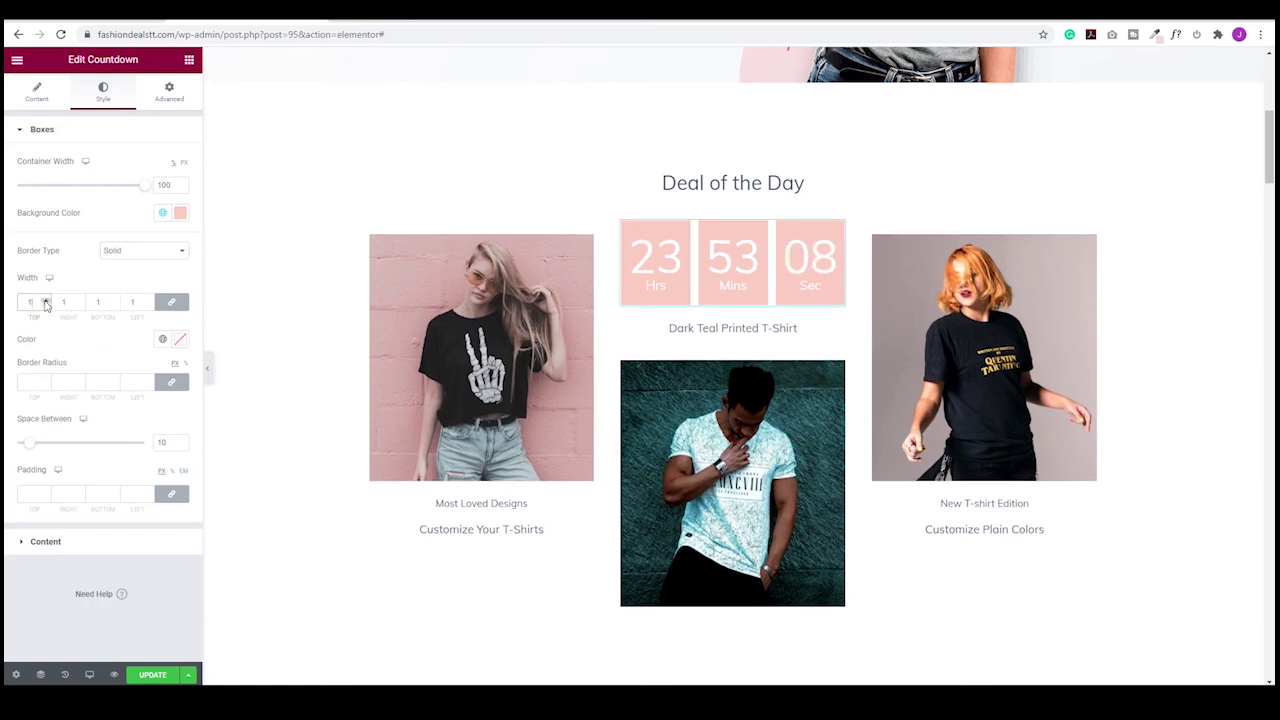
click(45, 300)
click(33, 381)
text(25)
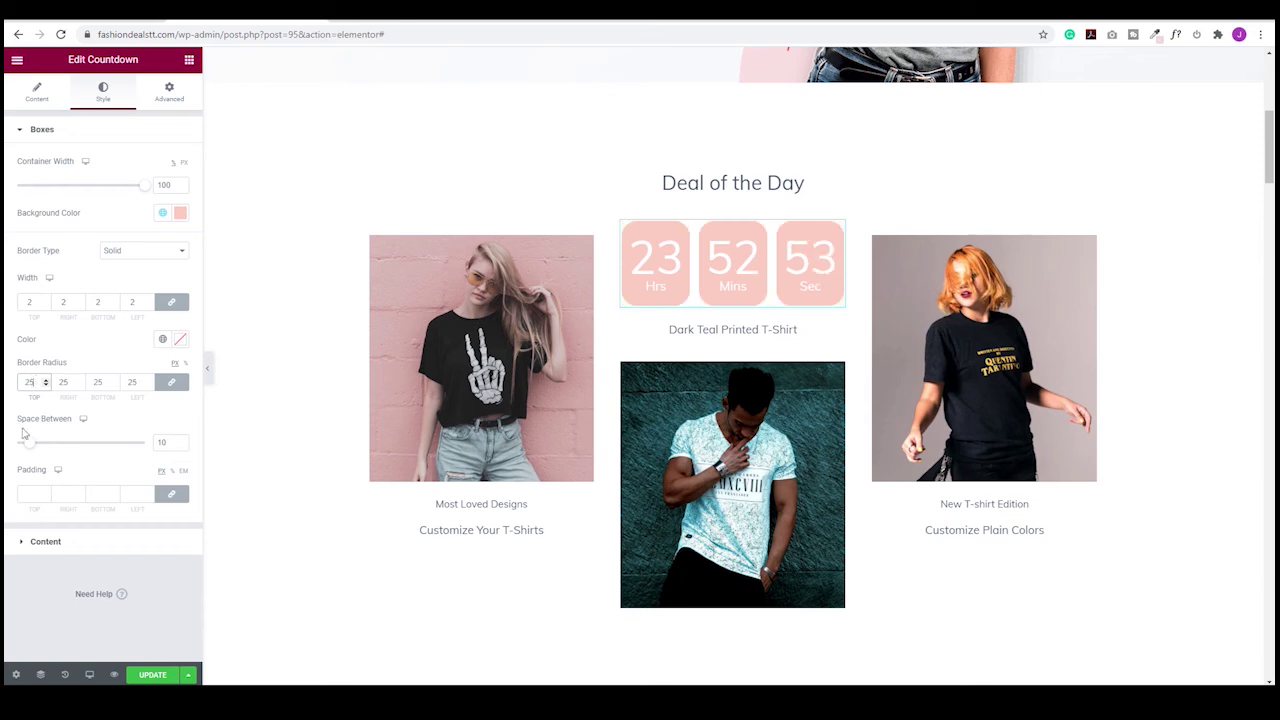
- Set the font size of the countdown digits to 20 px
click(24, 547)
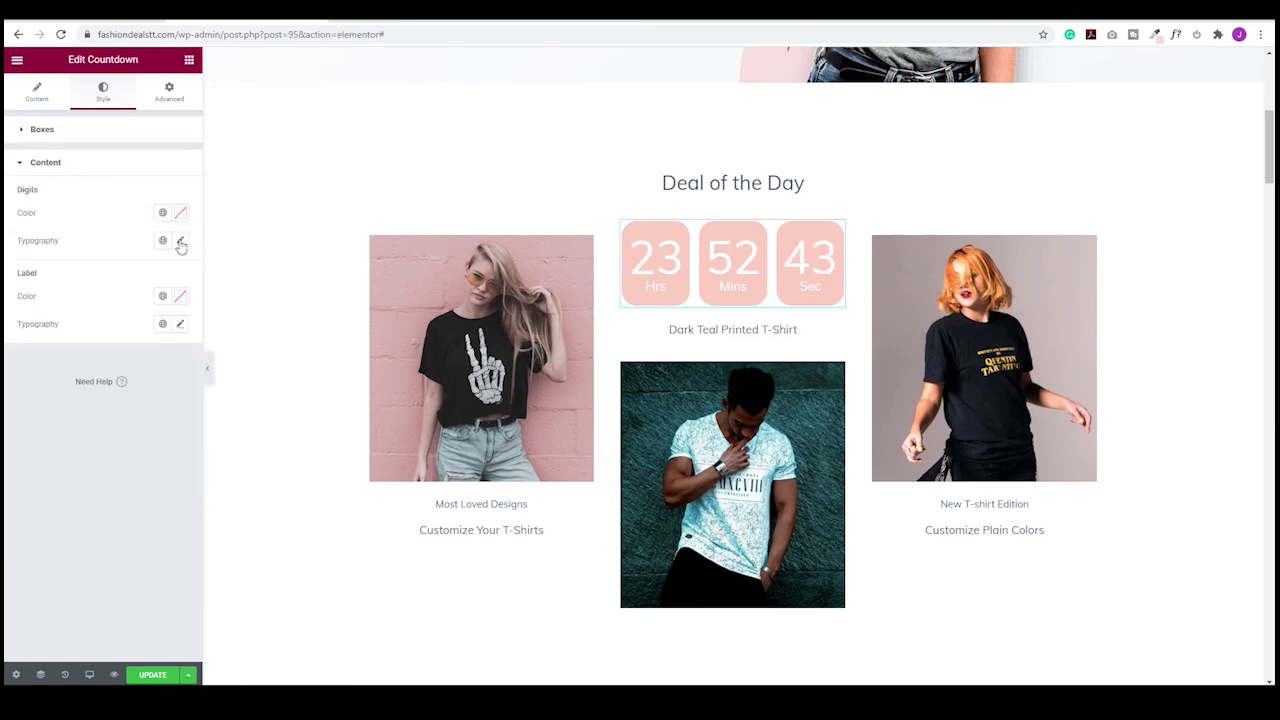
click(180, 242)
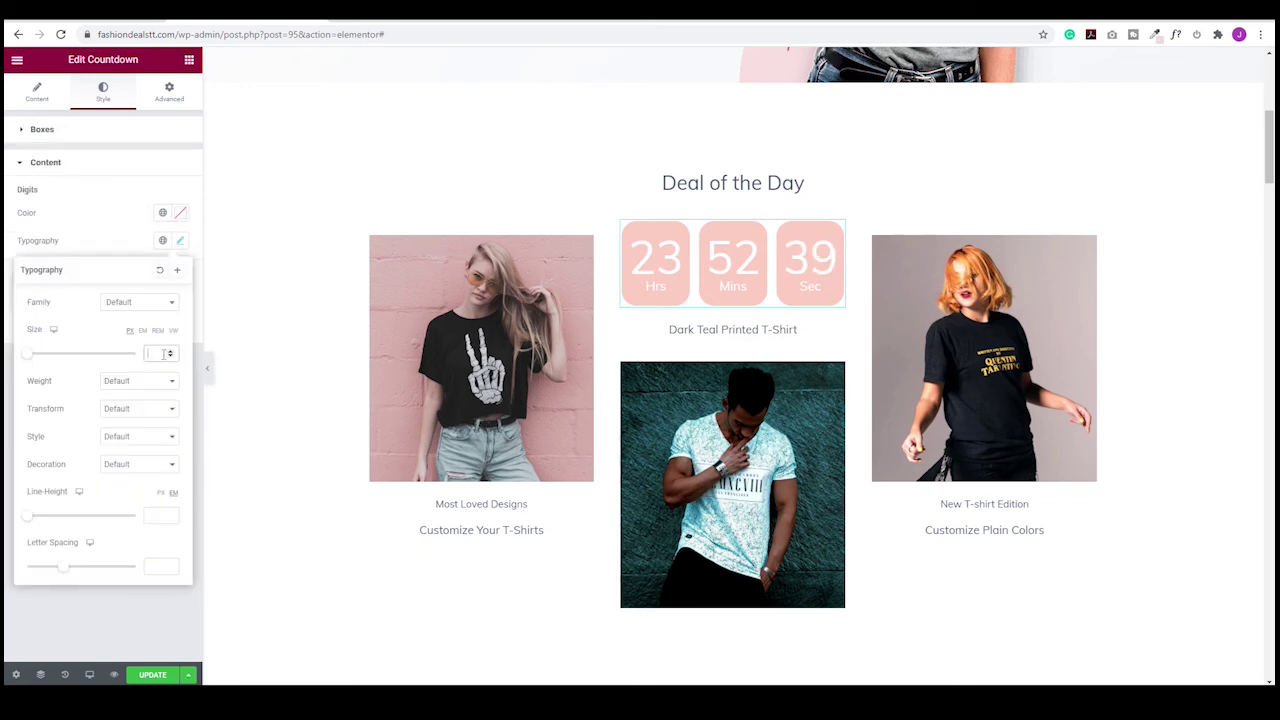
click(164, 352)
text(20)
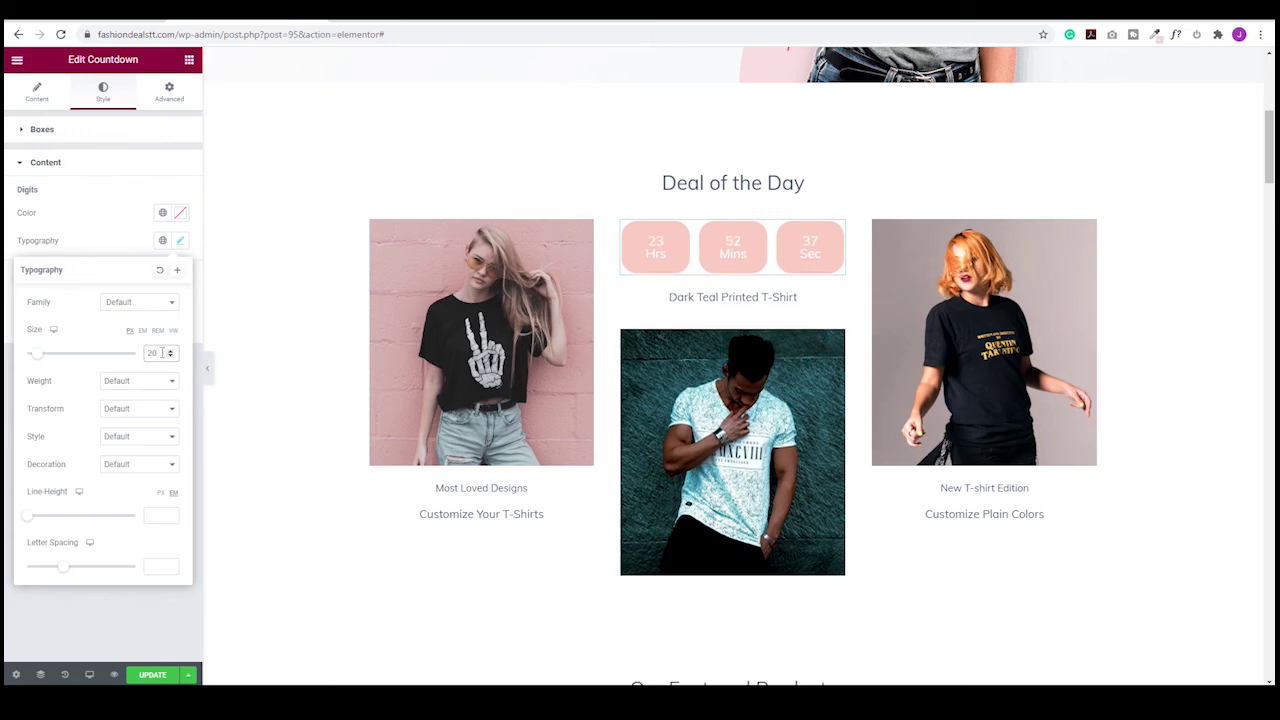
click(137, 242)
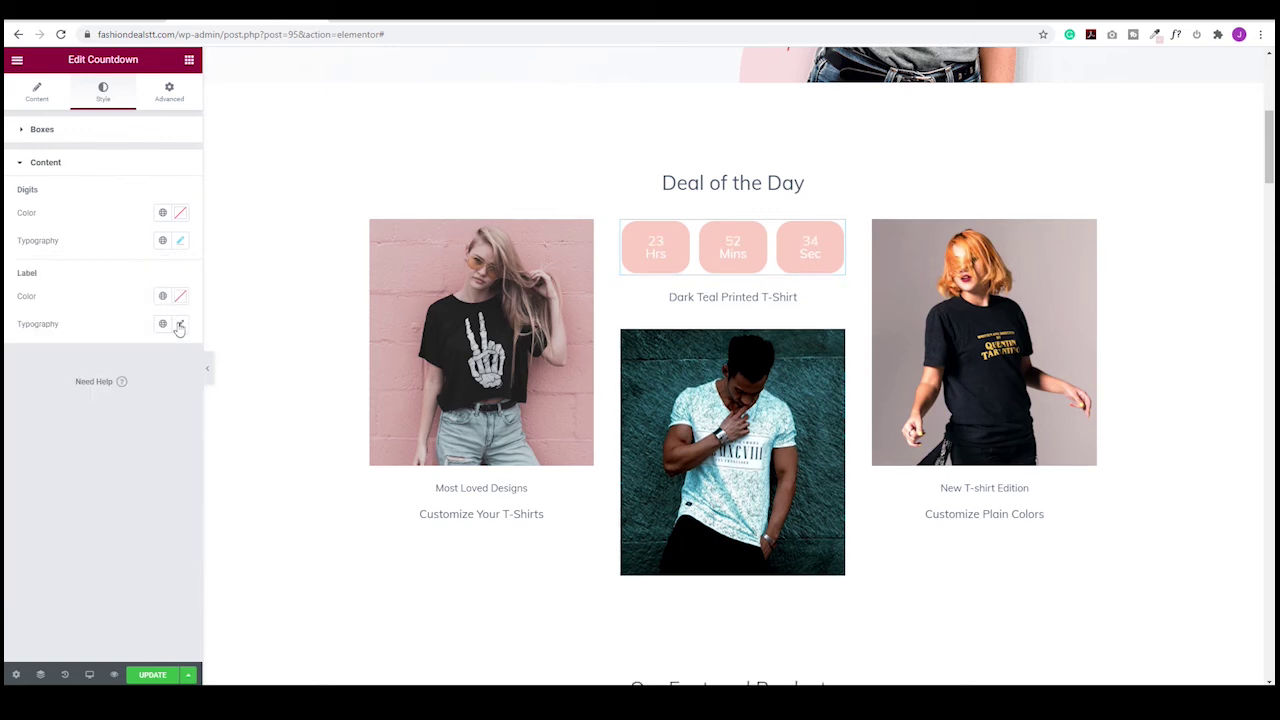
- Set the font size of the countdown labels to 20 px and the padding of the countdown boxes to 9 px
click(180, 326)
click(151, 436)
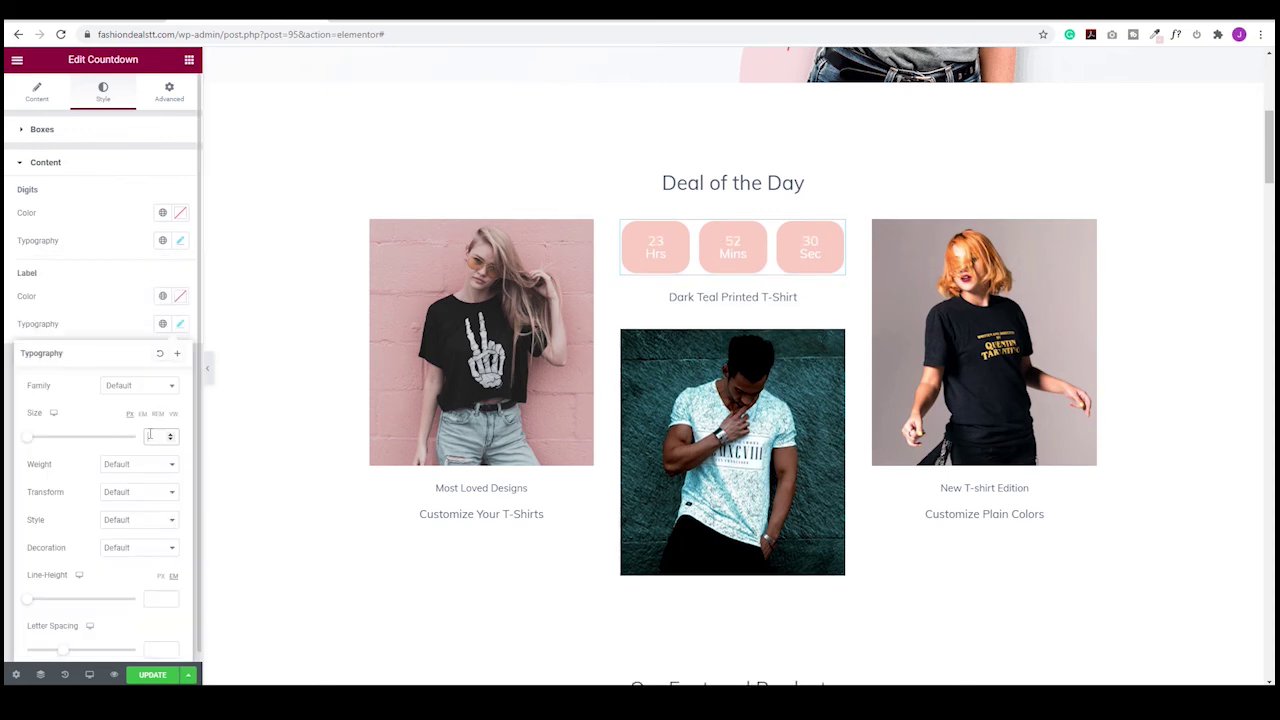
text(2)
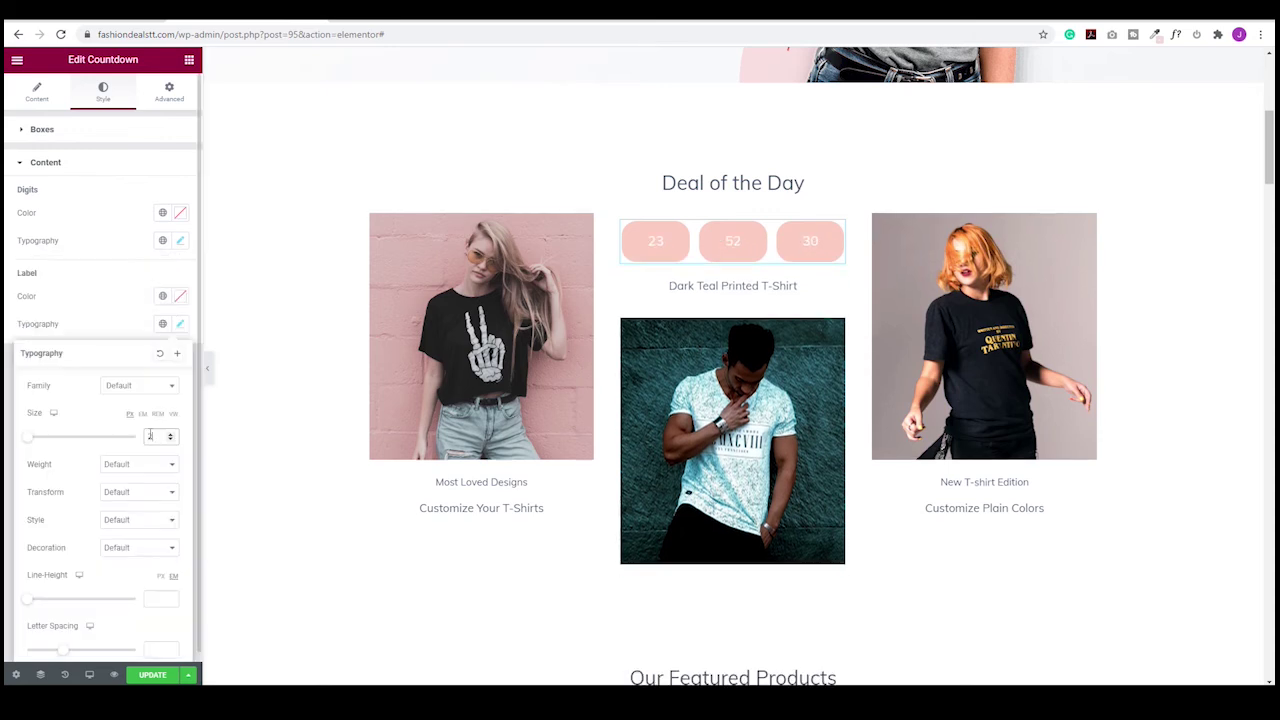
text(0)
click(180, 324)
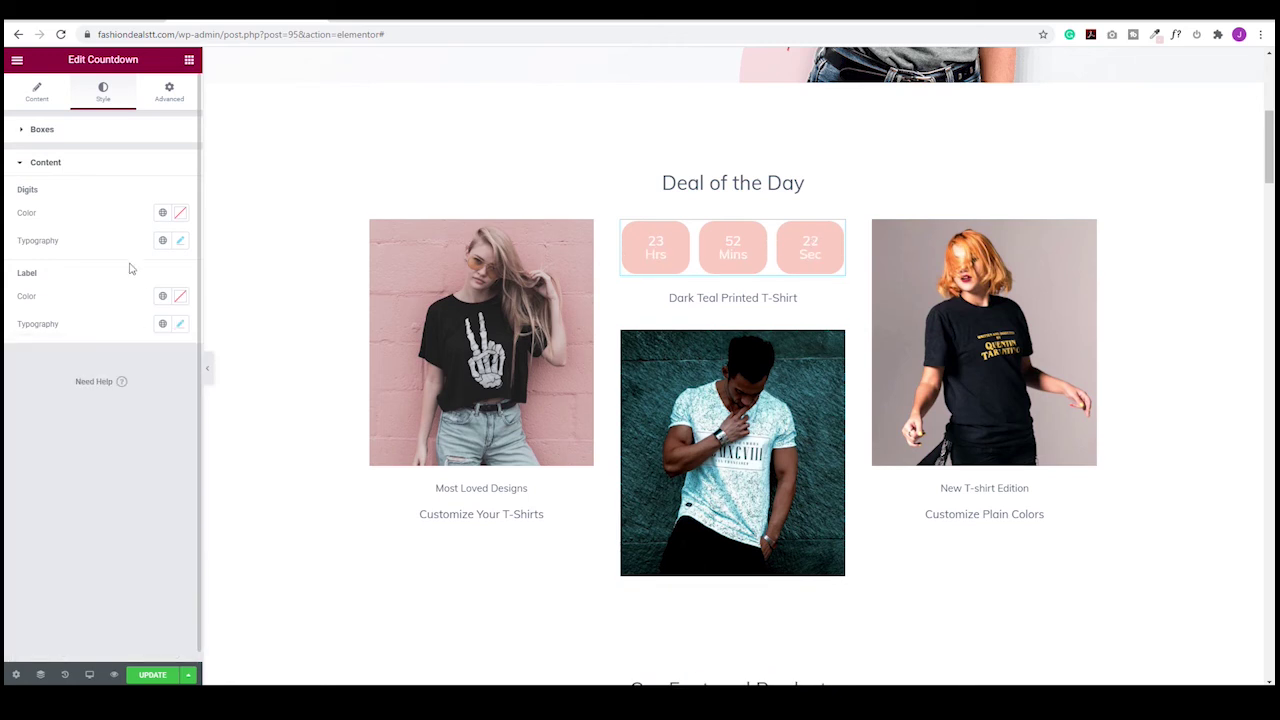
click(21, 131)
click(148, 497)
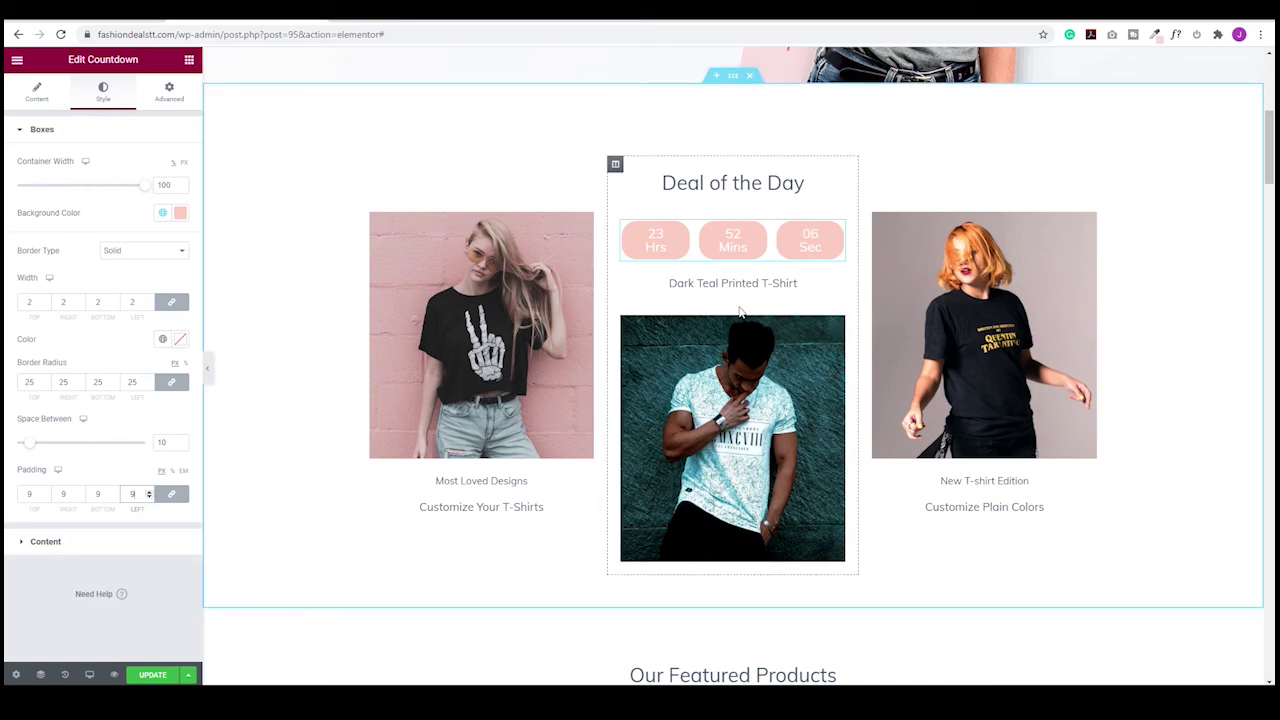
- Add an Animated Headline widget between the Dark Teal Printed T-Shirt text and the T-shirt image in the Deal of the Day column
click(189, 61)
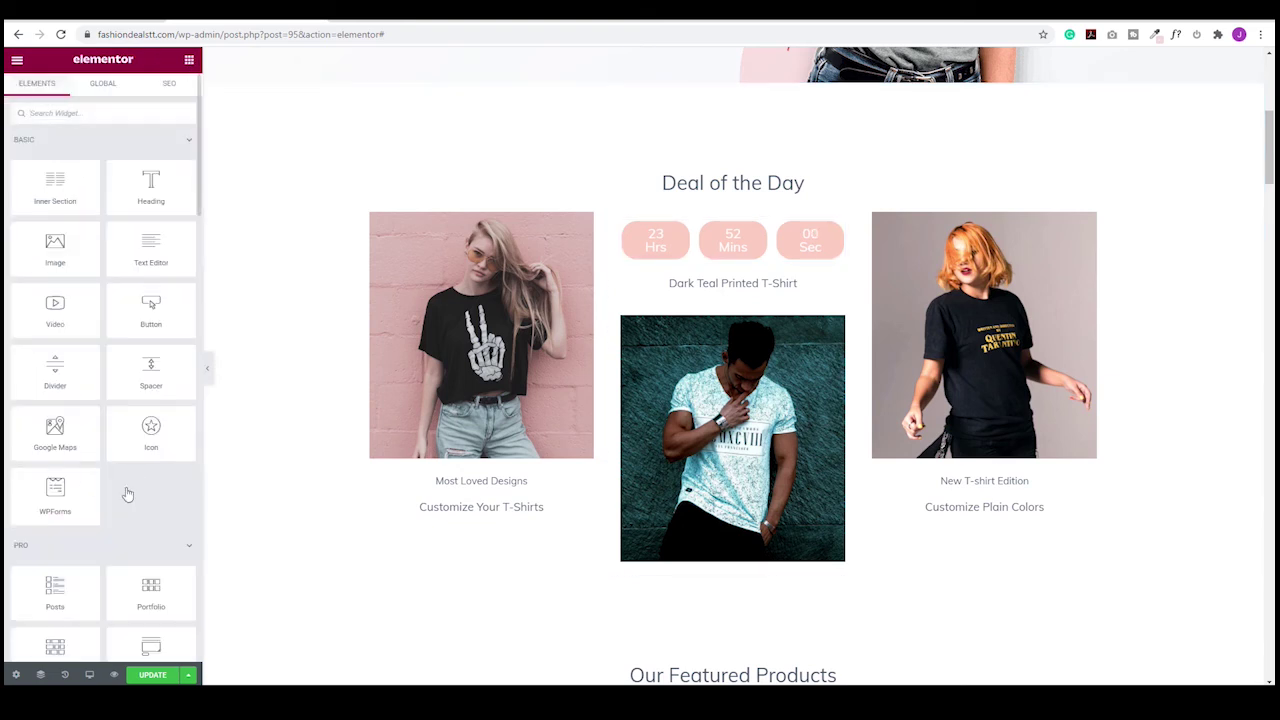
scroll(118, 486, down, 2)
scroll(112, 459, down, 2)
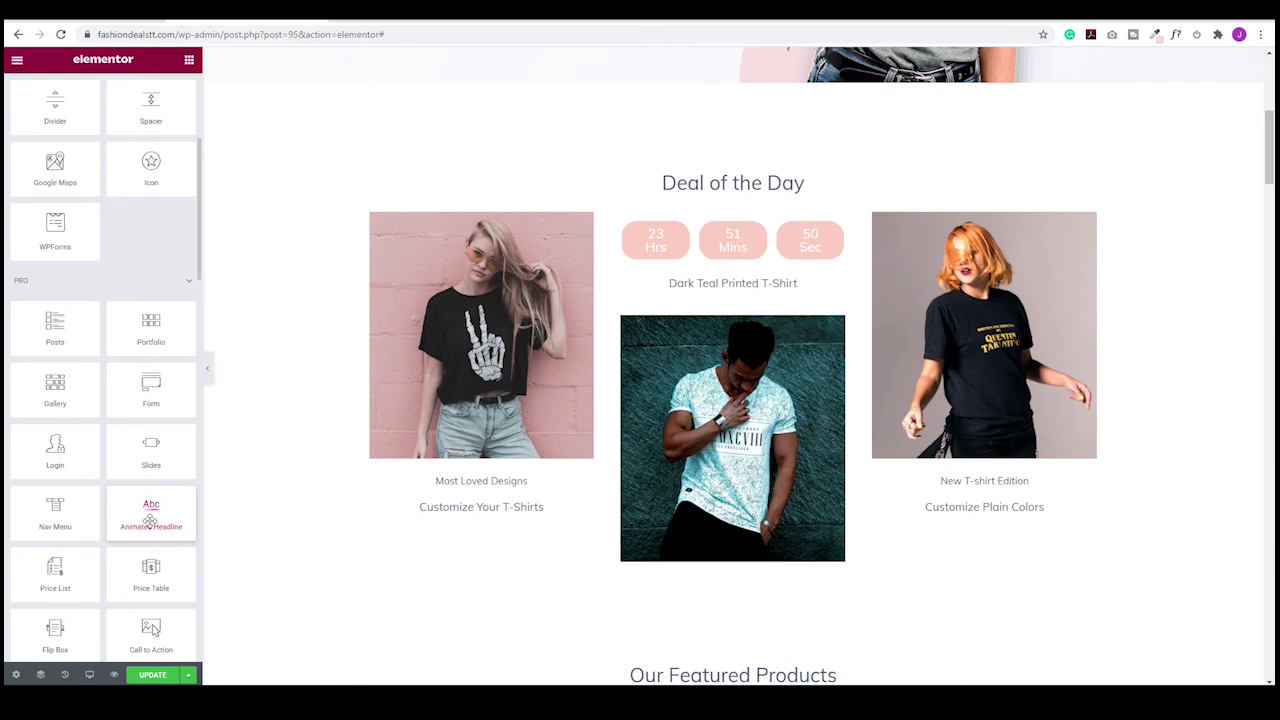
drag(150, 520, 780, 310)
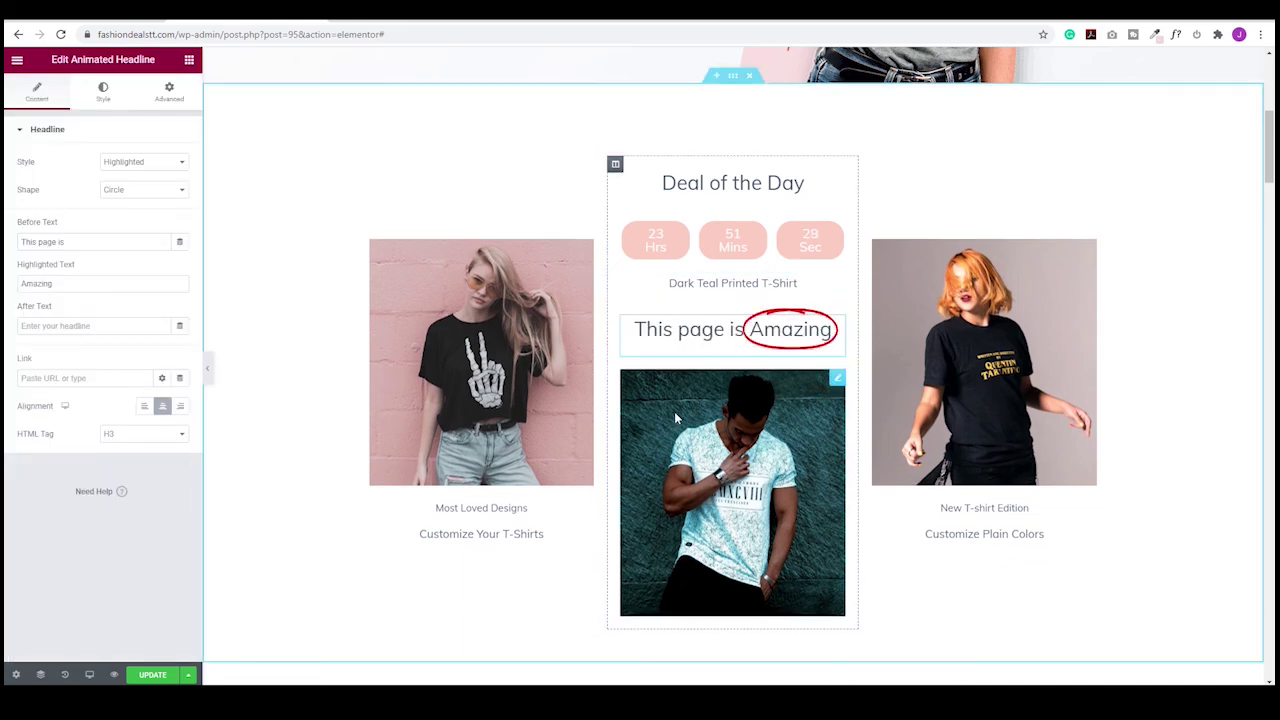
- Check the Dark Teal Printed Tshirt's price under Most Loved Products and set the animated headline's before text to "Was"
scroll(674, 413, down, 10)
scroll(673, 420, down, 4)
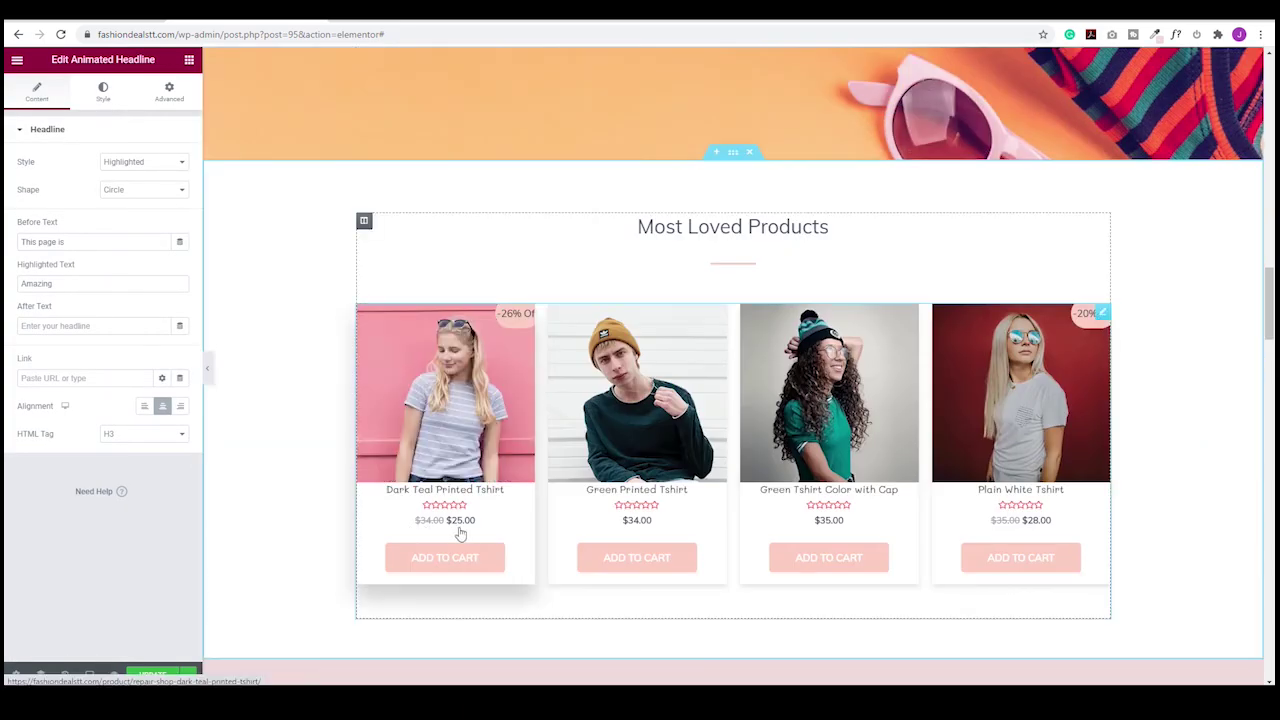
scroll(645, 500, up, 4)
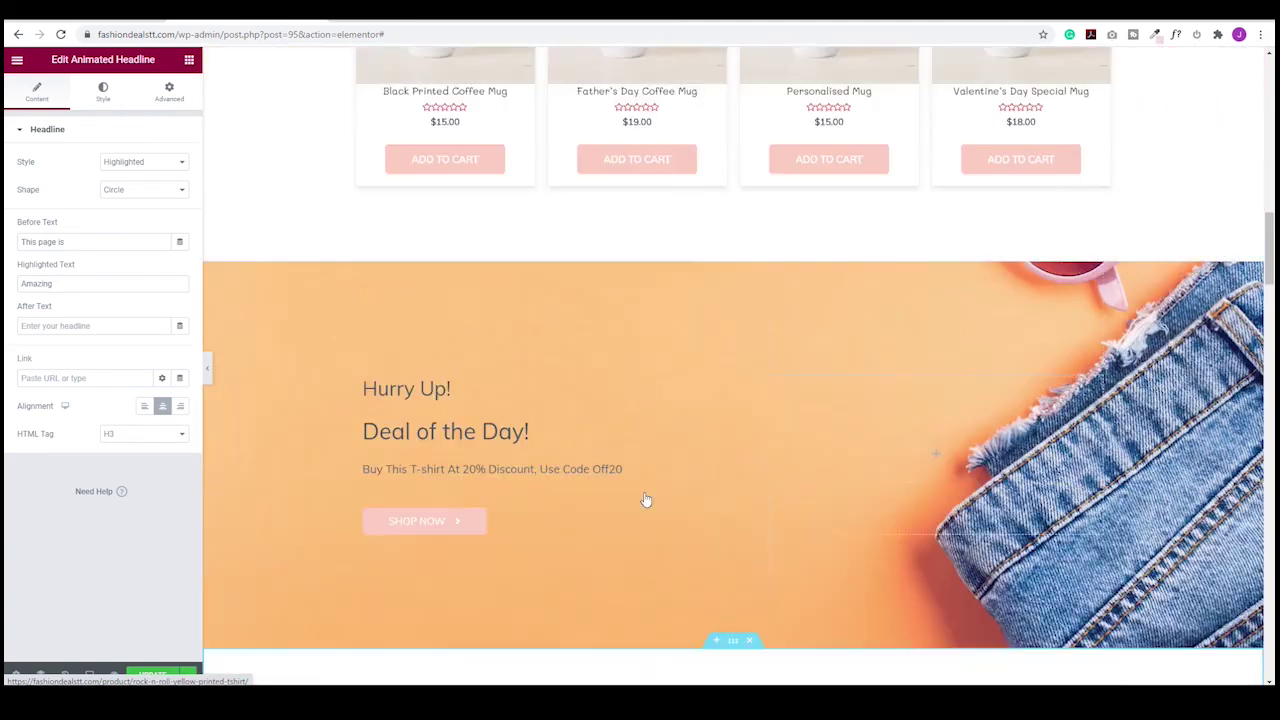
scroll(645, 497, up, 8)
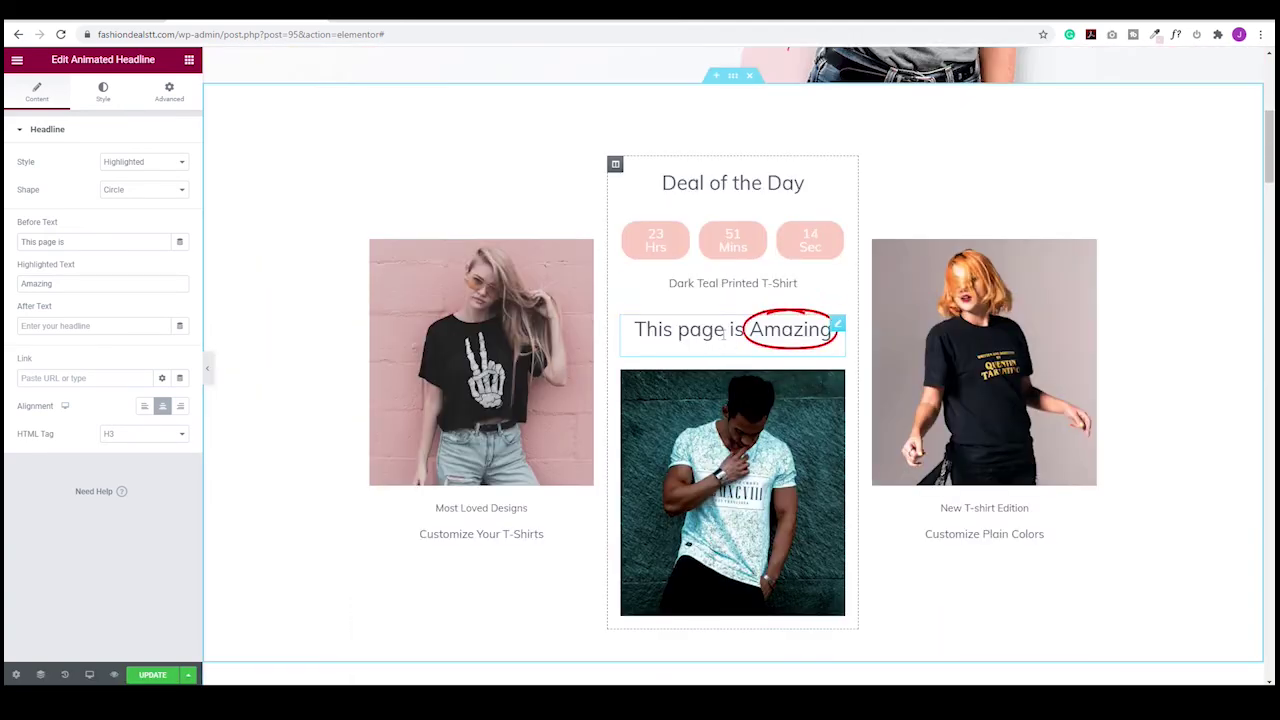
triple_click(106, 241)
text(Was)
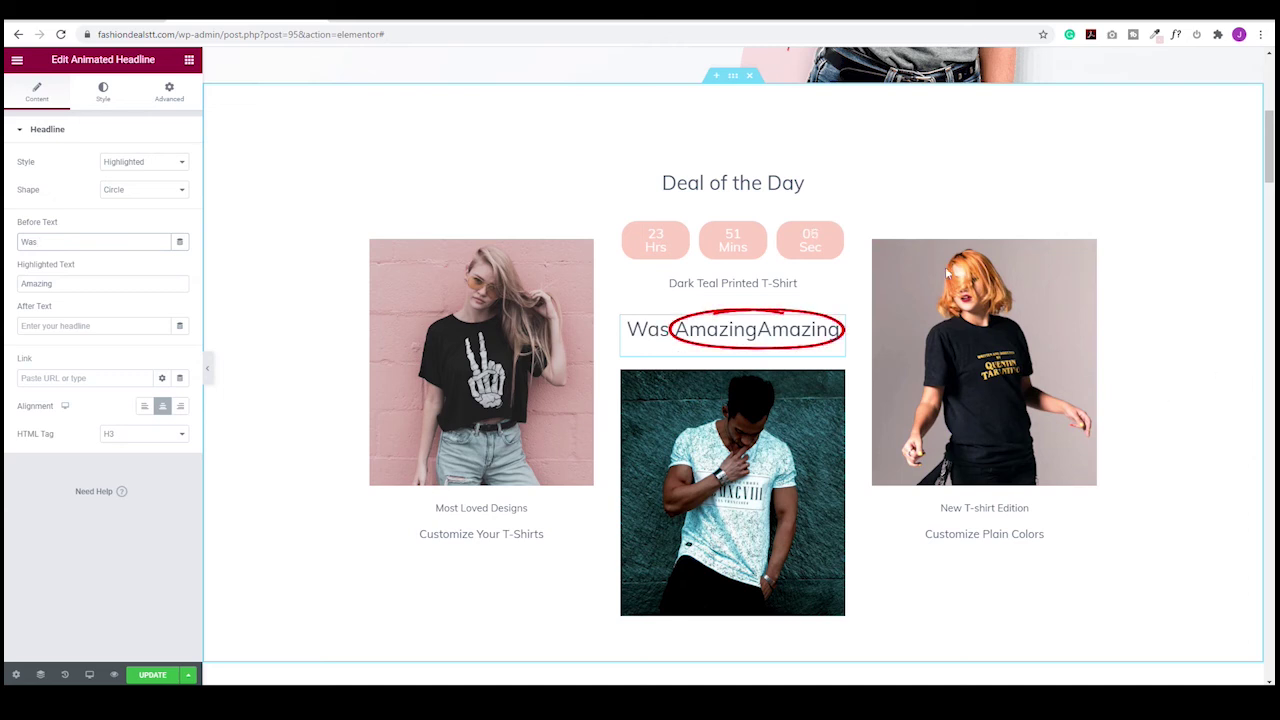
- Set the animated headline's highlighted text to "$34" and its after text to "Now $24"
drag(33, 284, 58, 283)
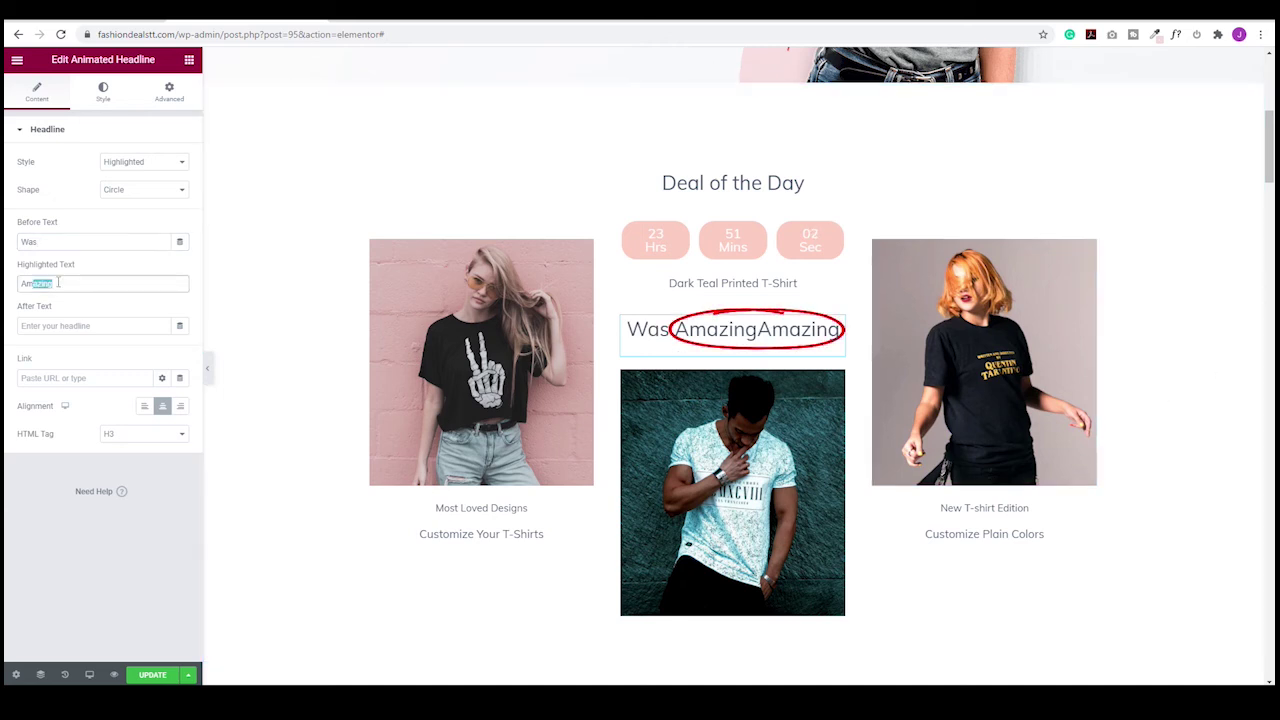
click(18, 284)
double_click(55, 284)
text($34)
click(68, 326)
text(Now )
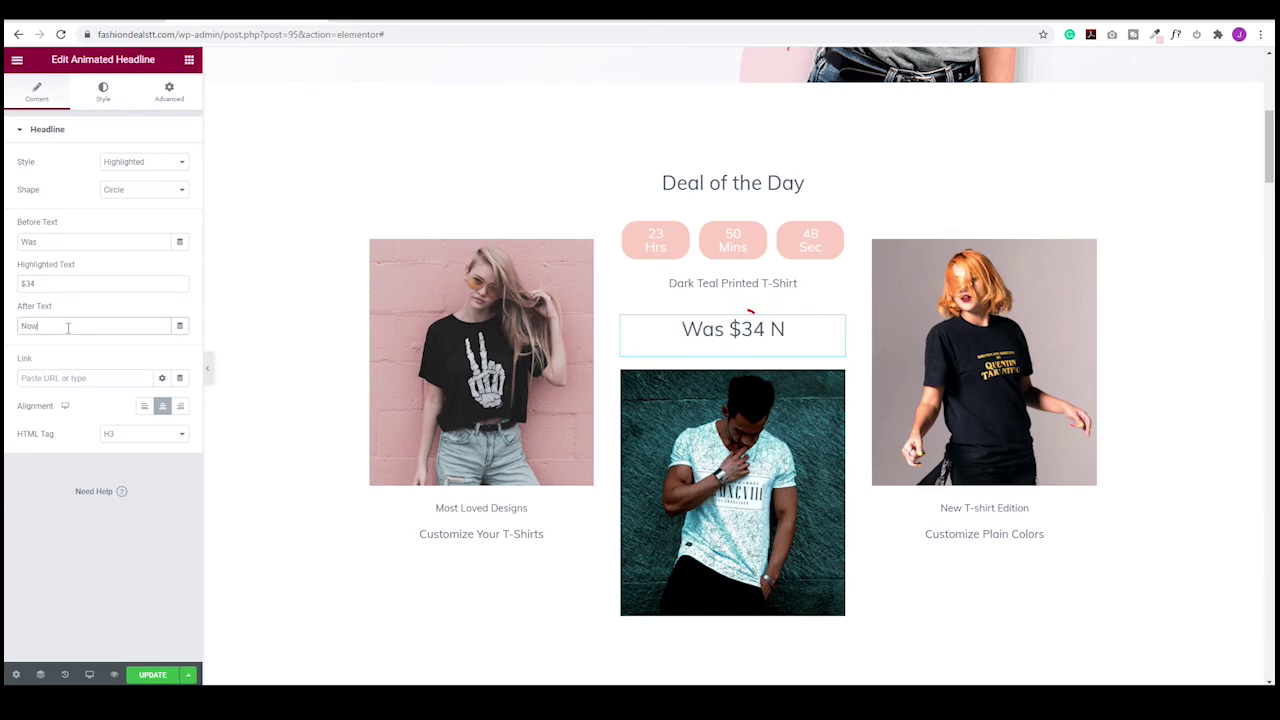
text($24)
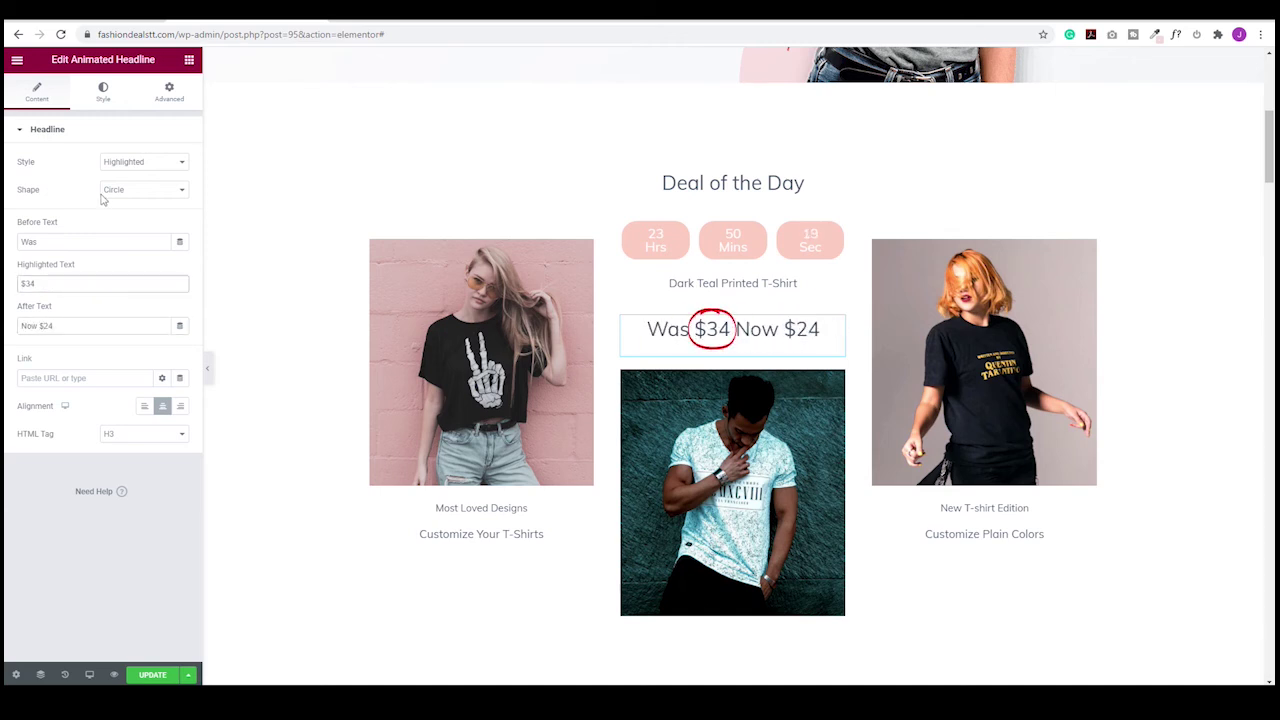
- Change the animated headline's shape to X and set its animated text color to the global Text color
click(134, 190)
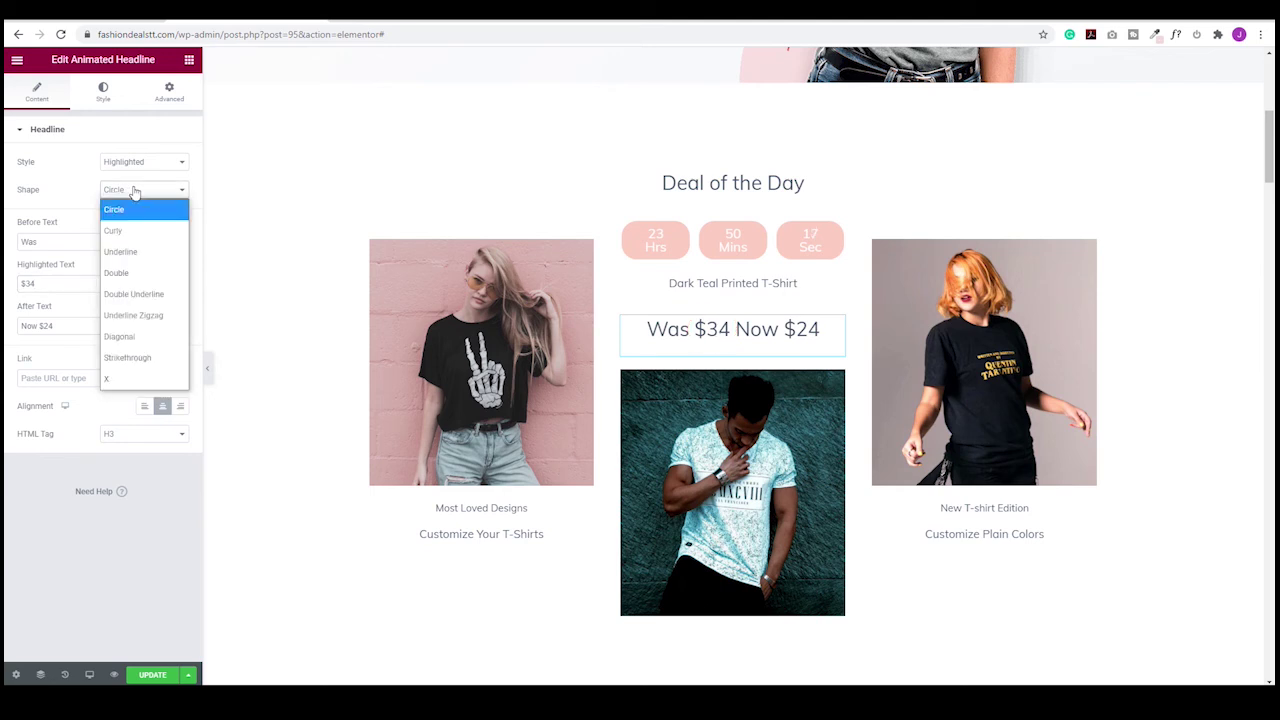
click(107, 378)
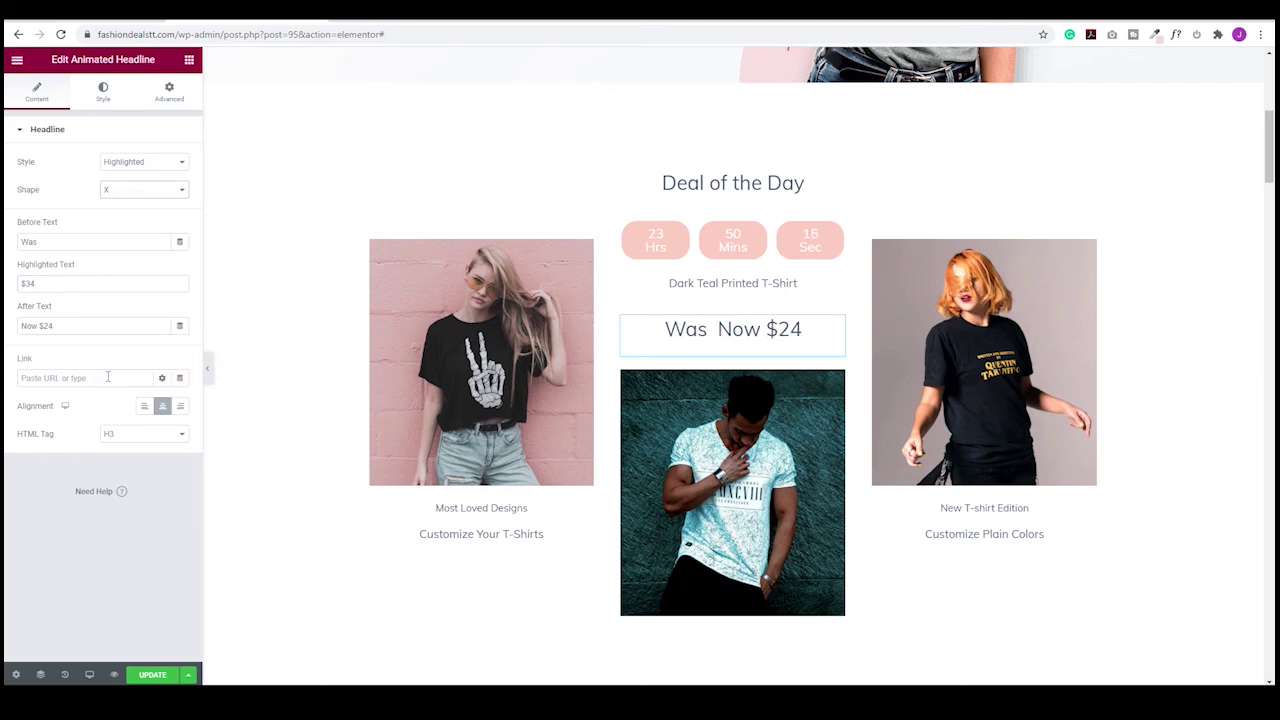
click(106, 89)
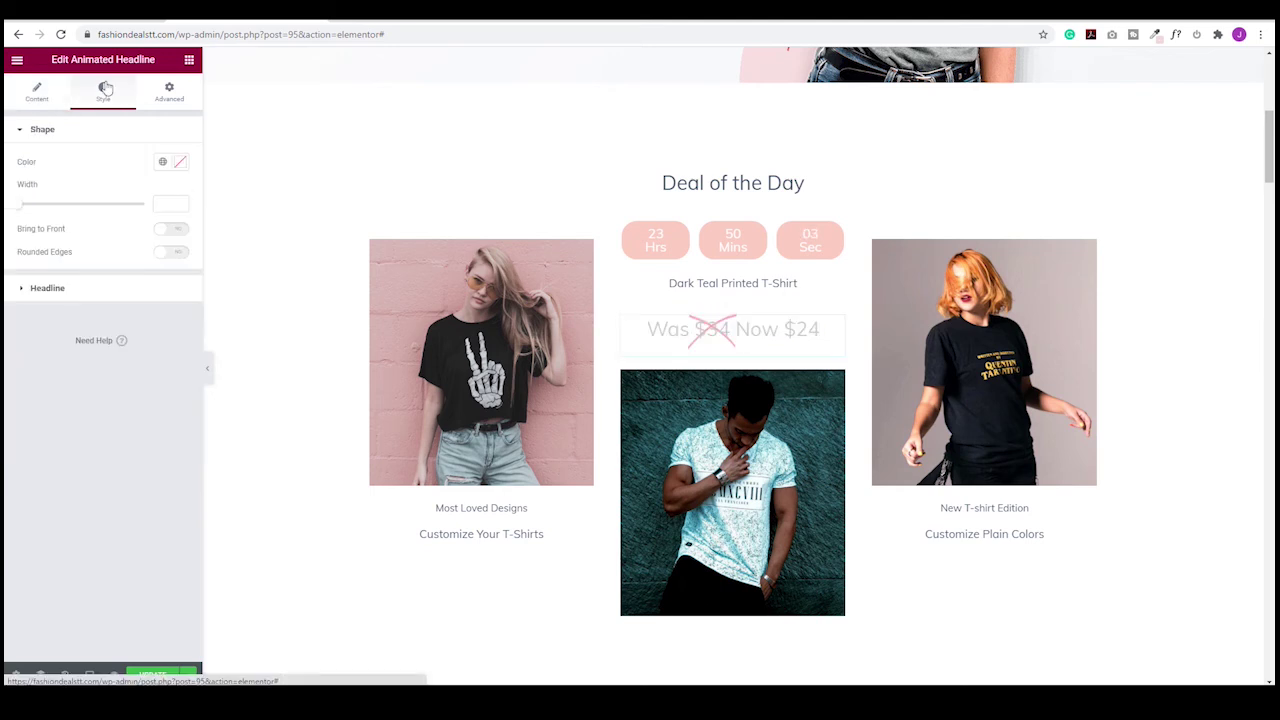
click(20, 290)
click(162, 278)
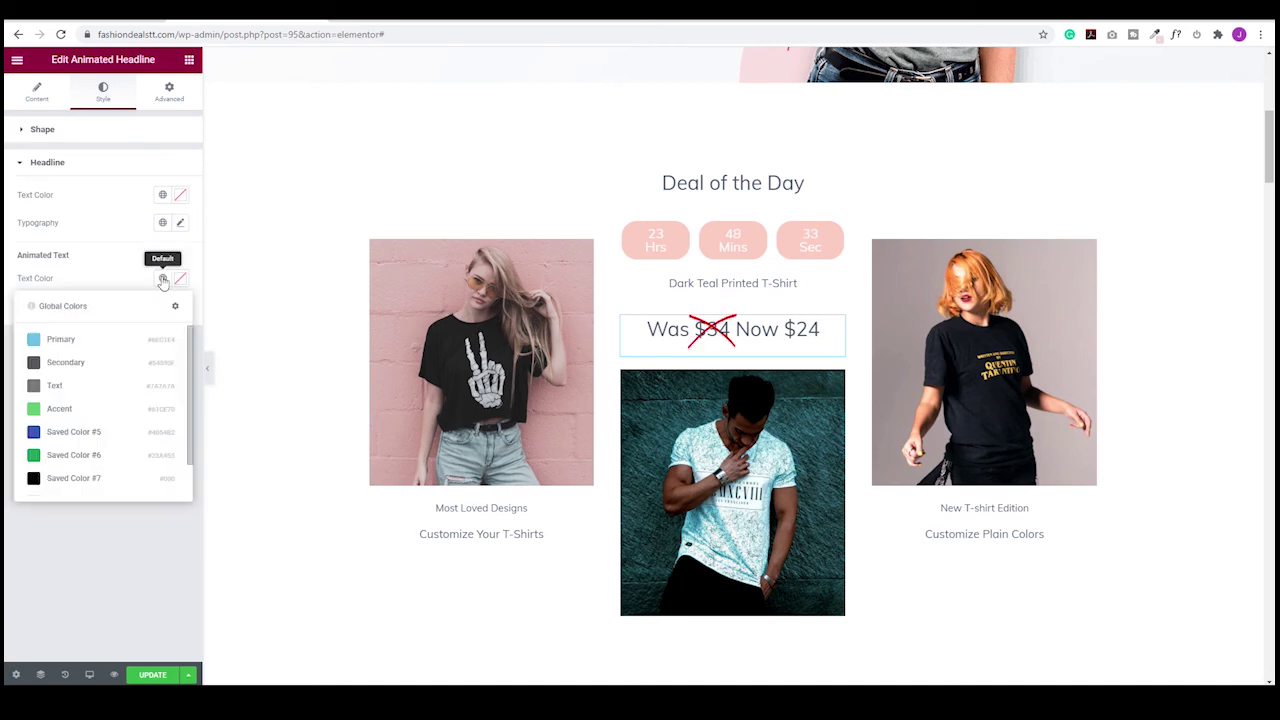
click(56, 386)
scroll(720, 490, down, 2)
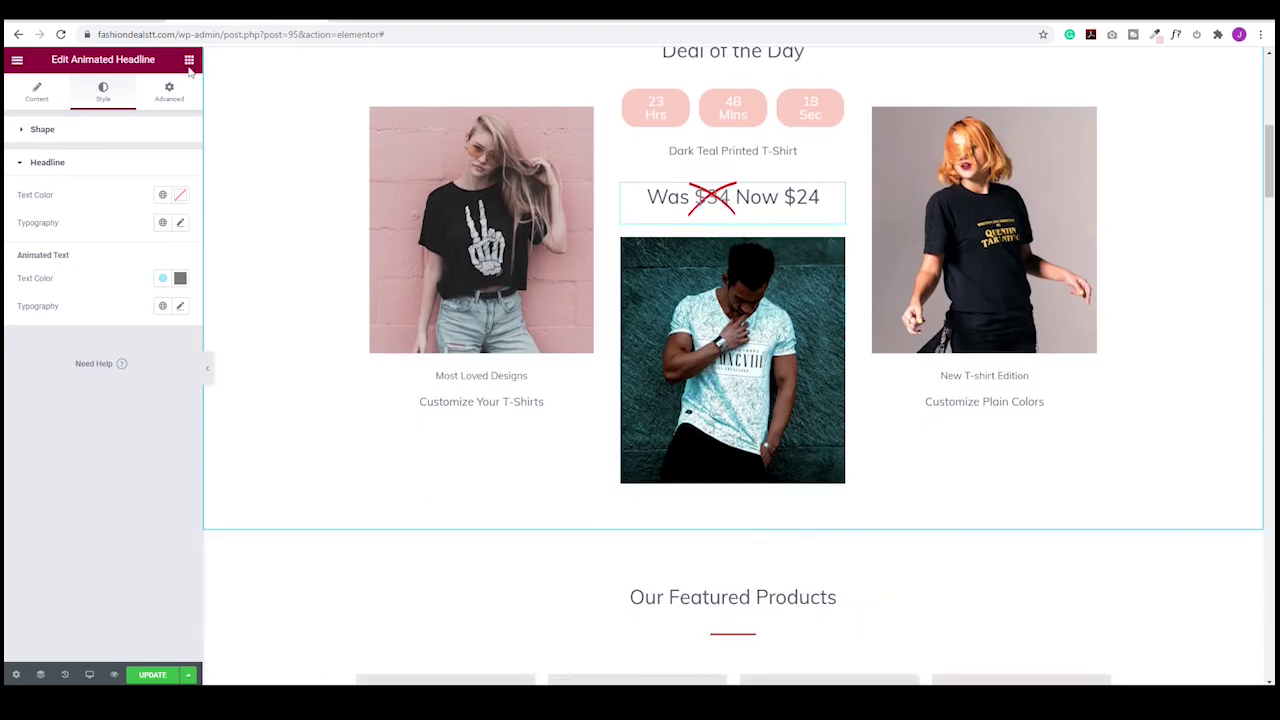
- Add a WooCommerce Custom Add To Cart widget below the T-shirt image in the Deal of the Day column
click(188, 62)
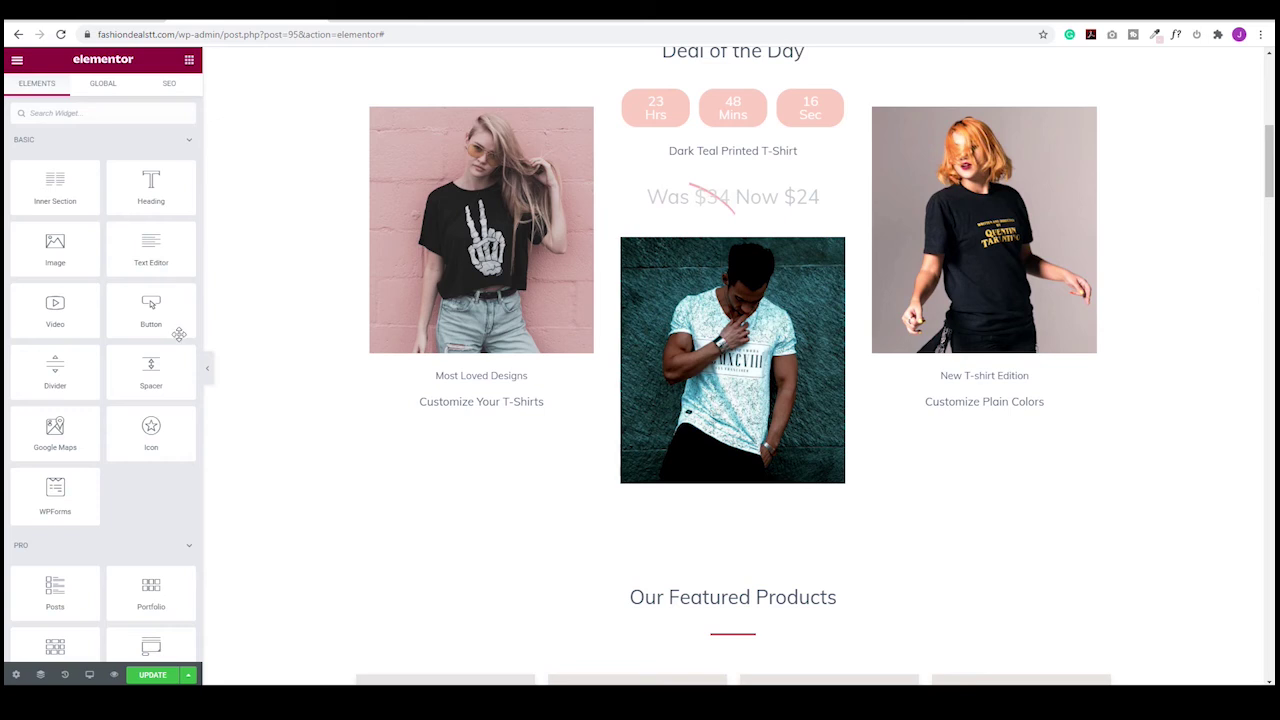
scroll(160, 368, down, 10)
scroll(160, 368, down, 2)
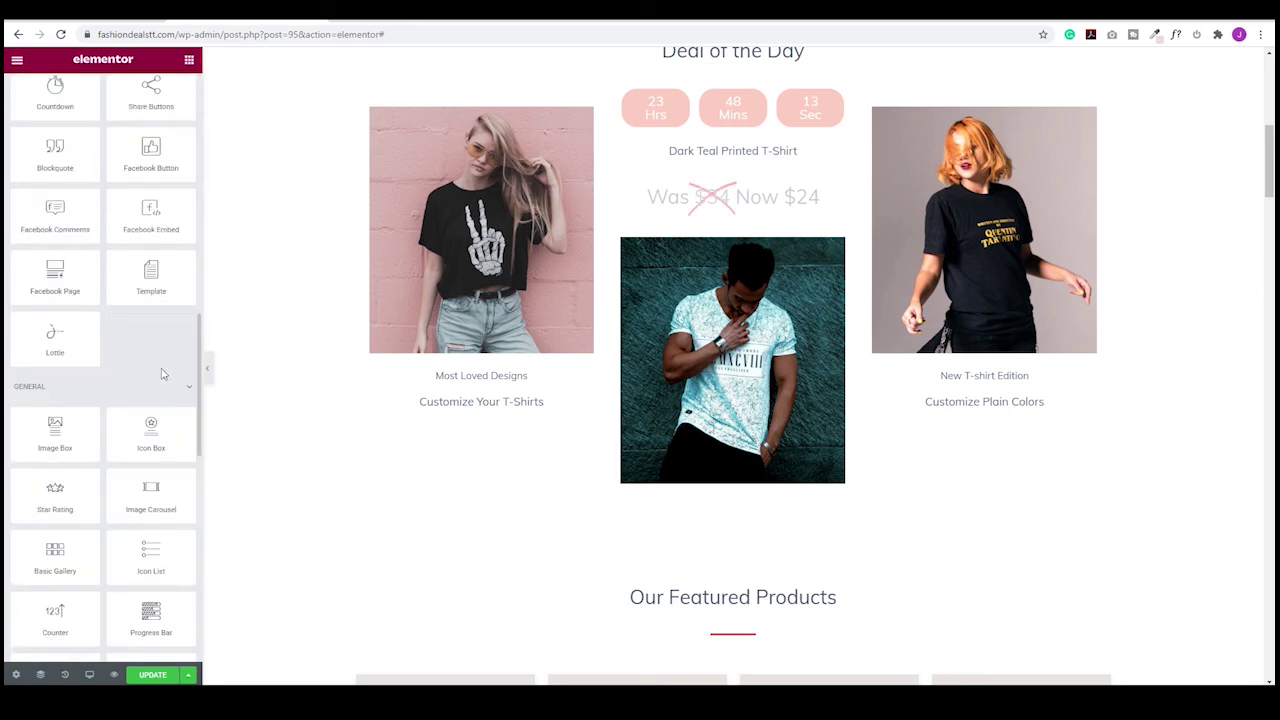
scroll(162, 373, down, 12)
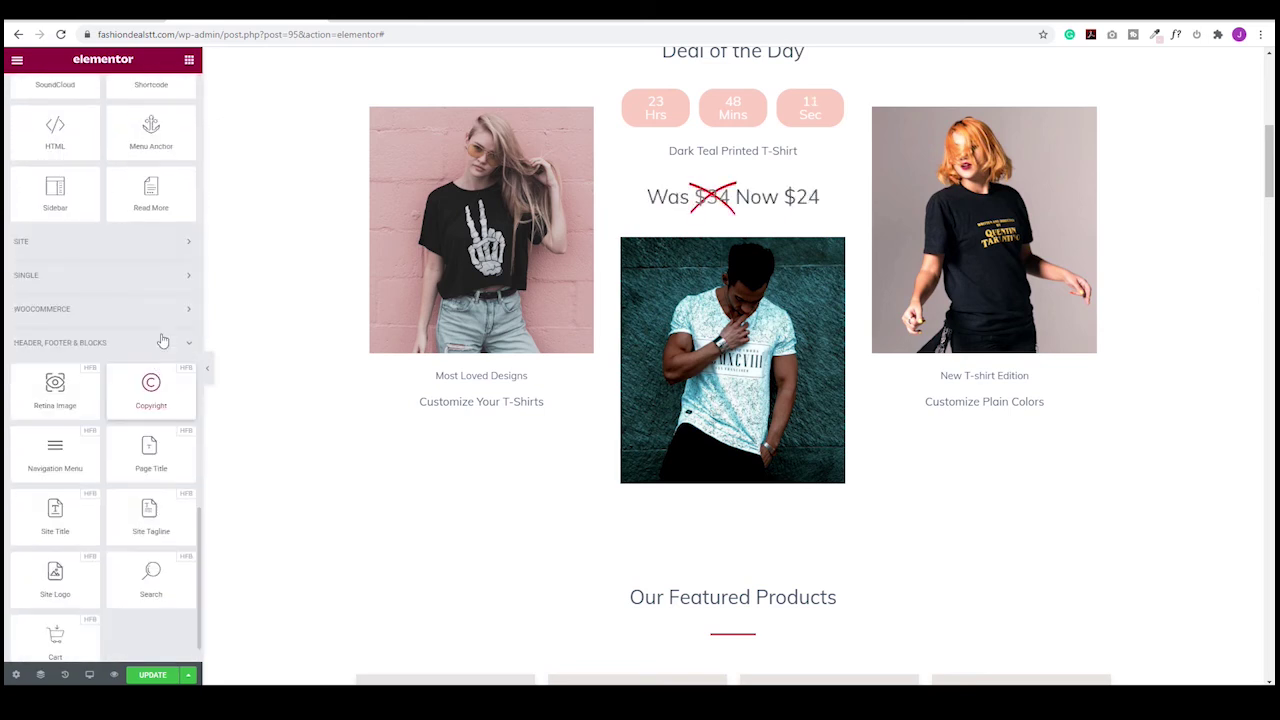
click(183, 308)
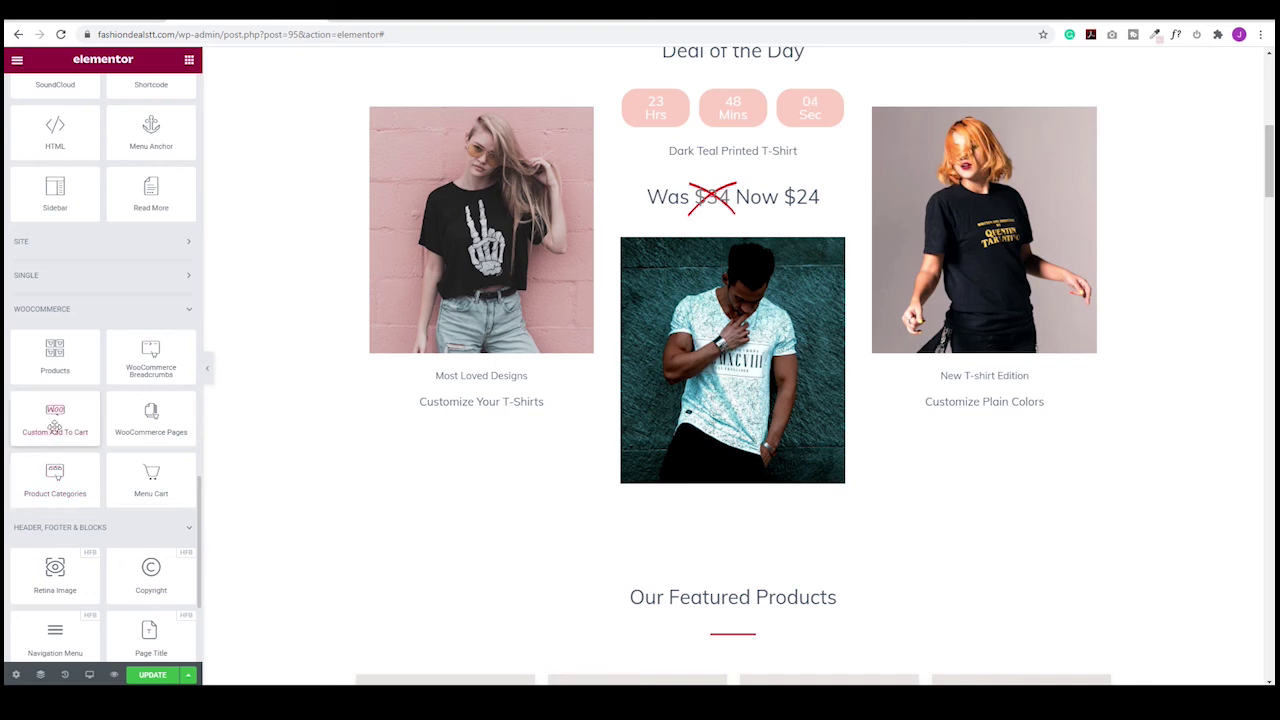
drag(55, 425, 757, 489)
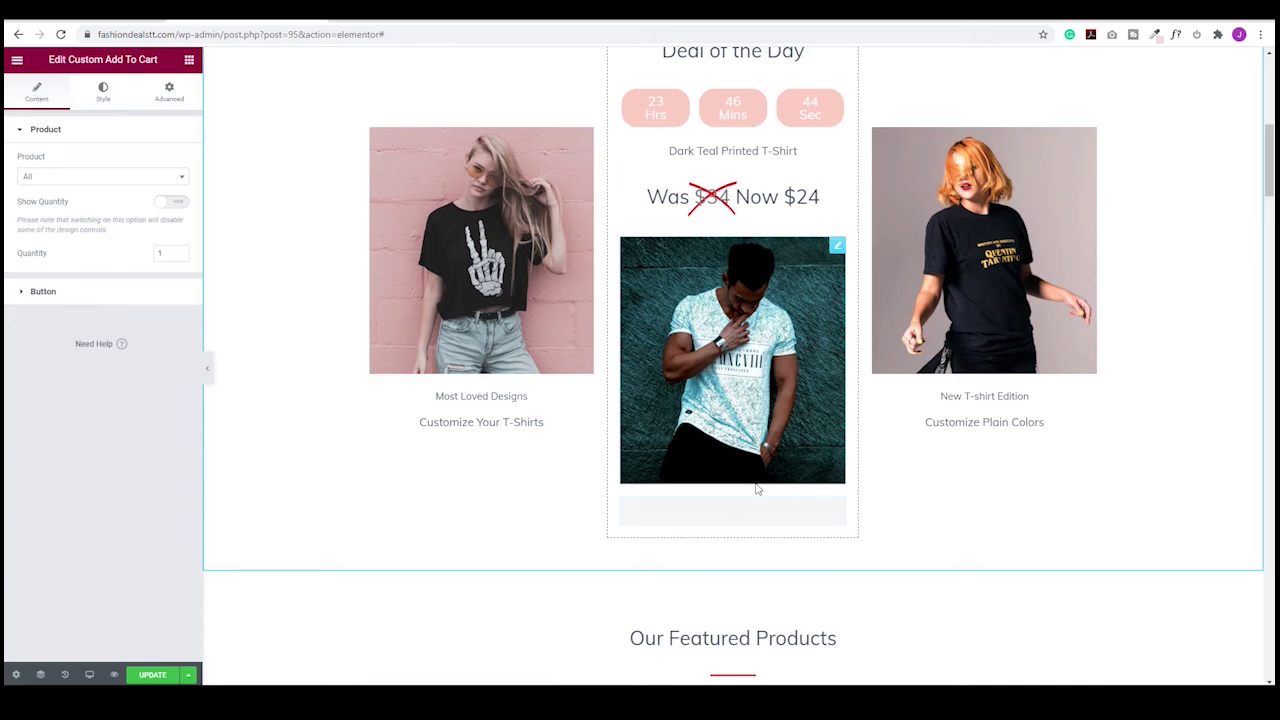
- Assign the product Dark Teal Printed Tshirt to the add-to-cart button
click(61, 184)
text(dark)
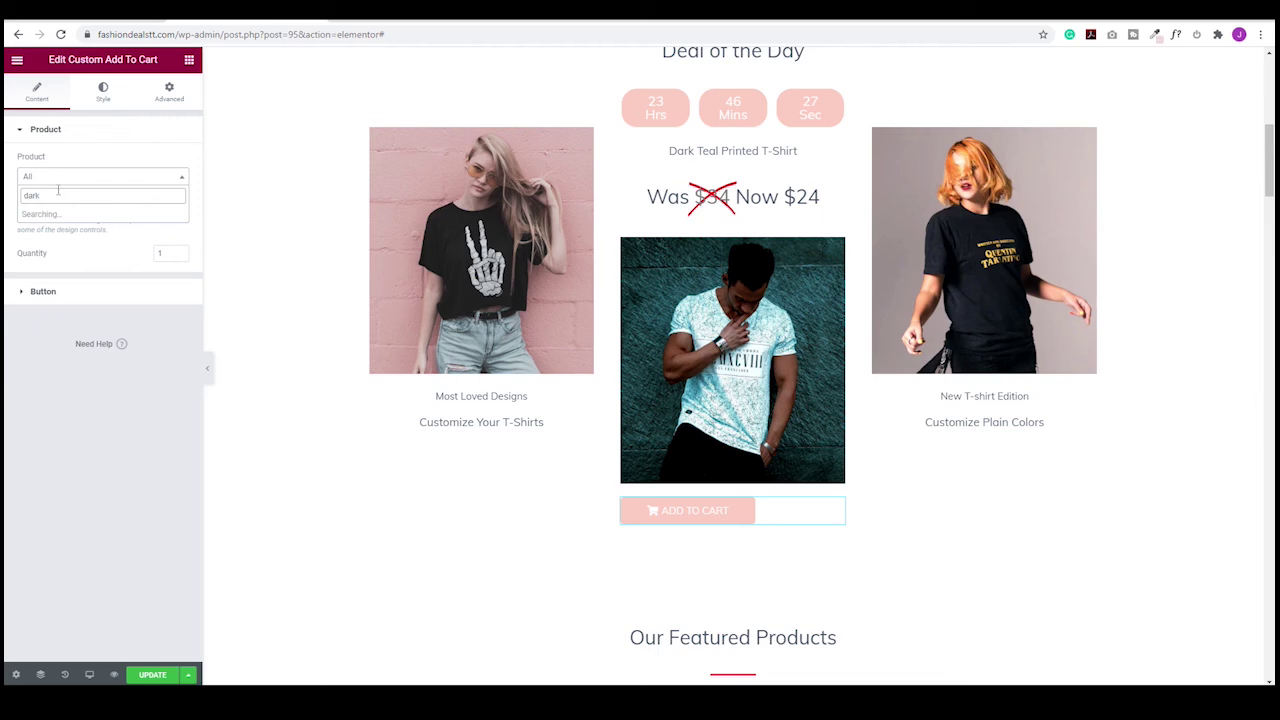
click(56, 214)
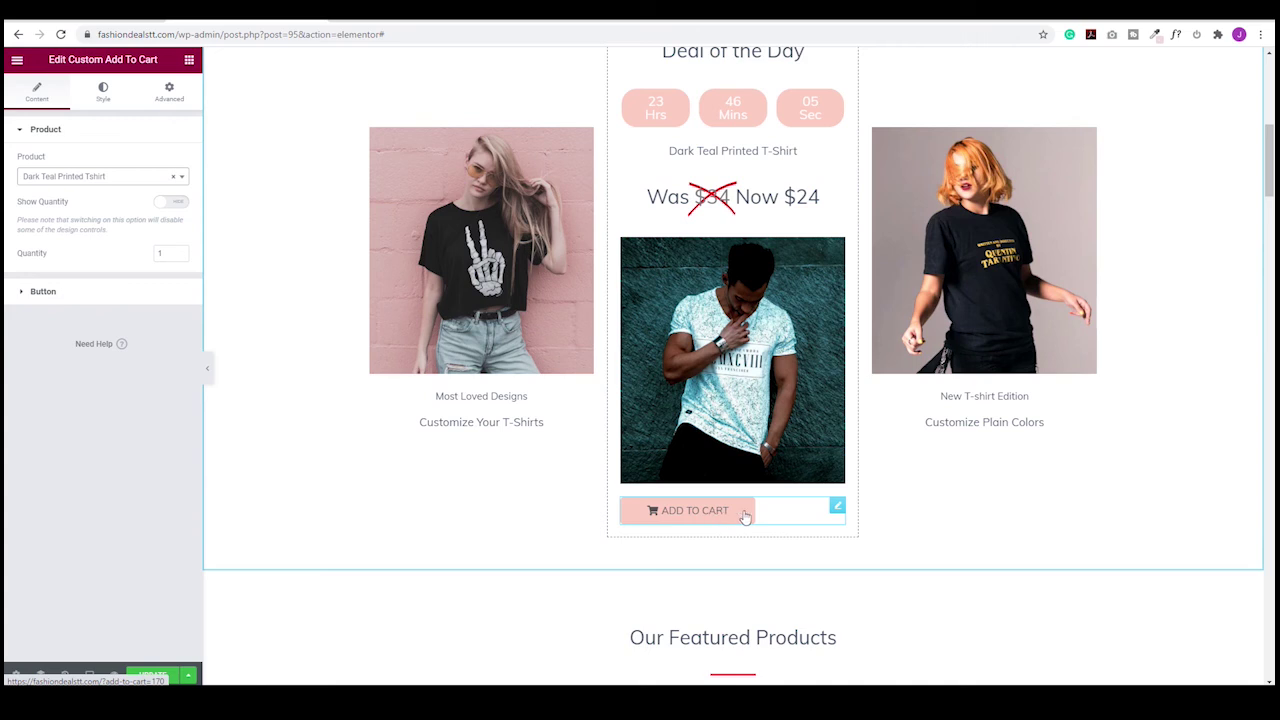
- Center the add-to-cart button with the text "Order Now", and update the page
click(24, 294)
click(146, 254)
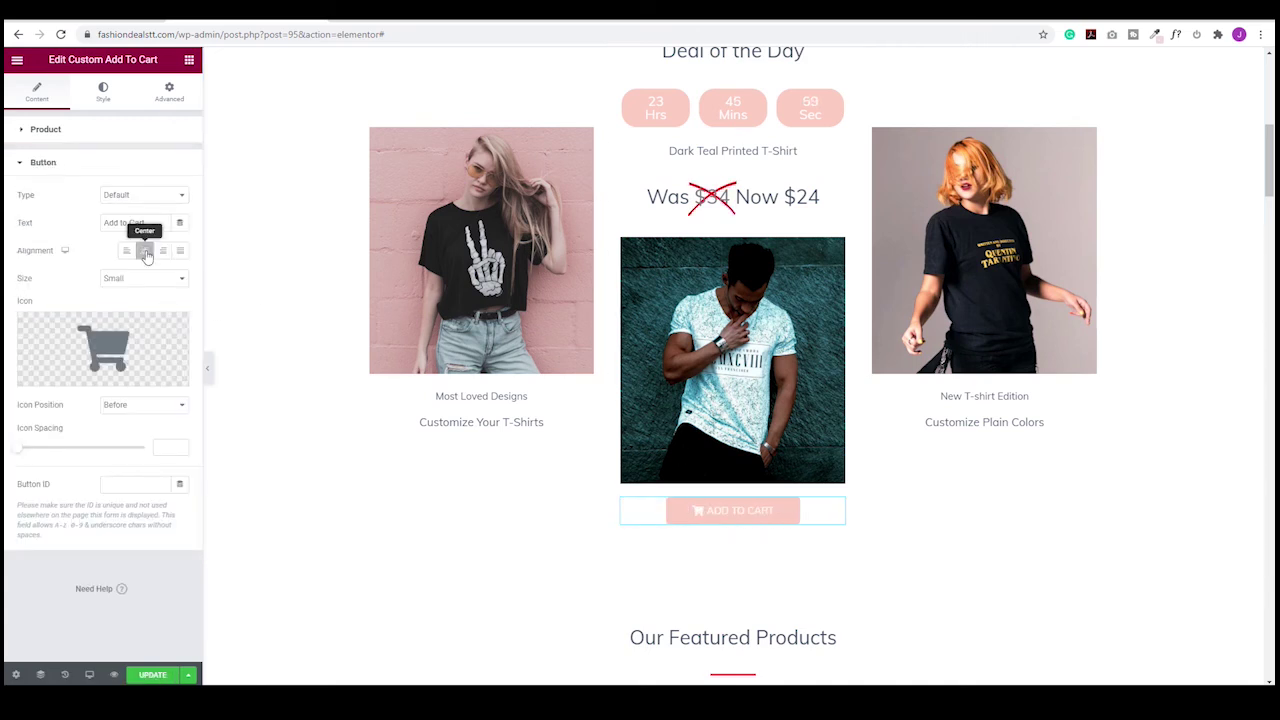
drag(144, 222, 107, 222)
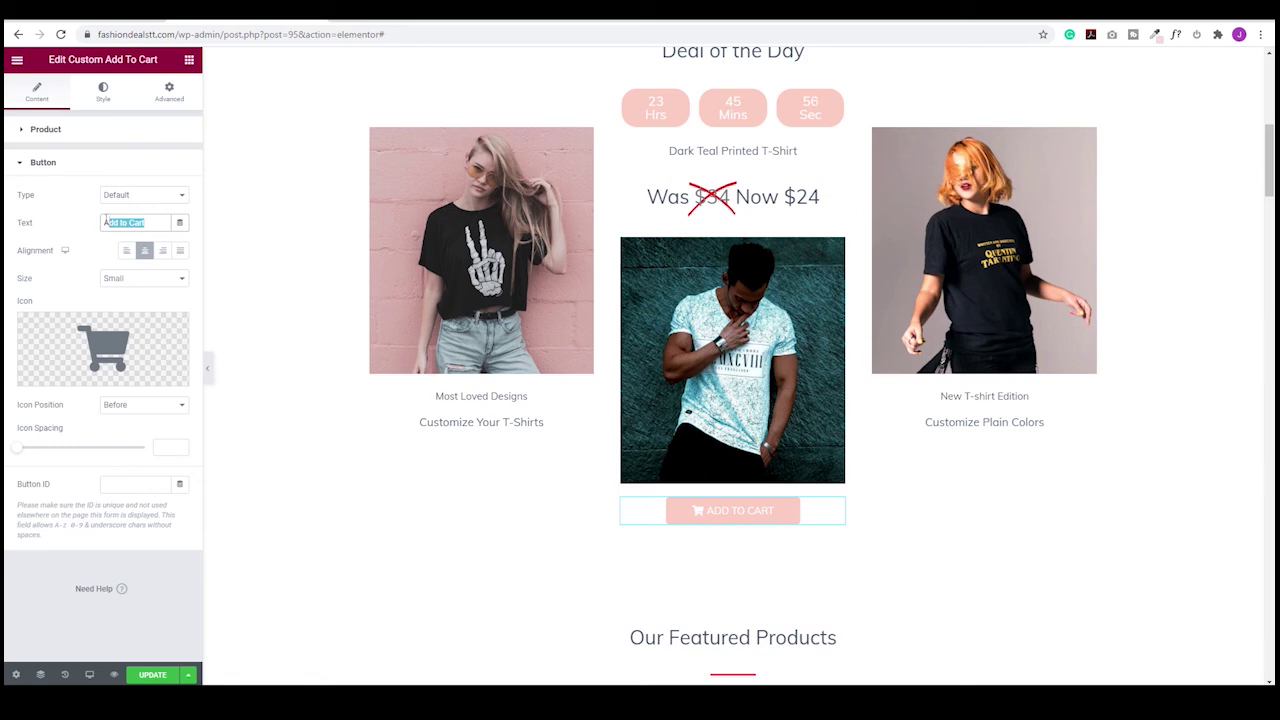
text(Order )
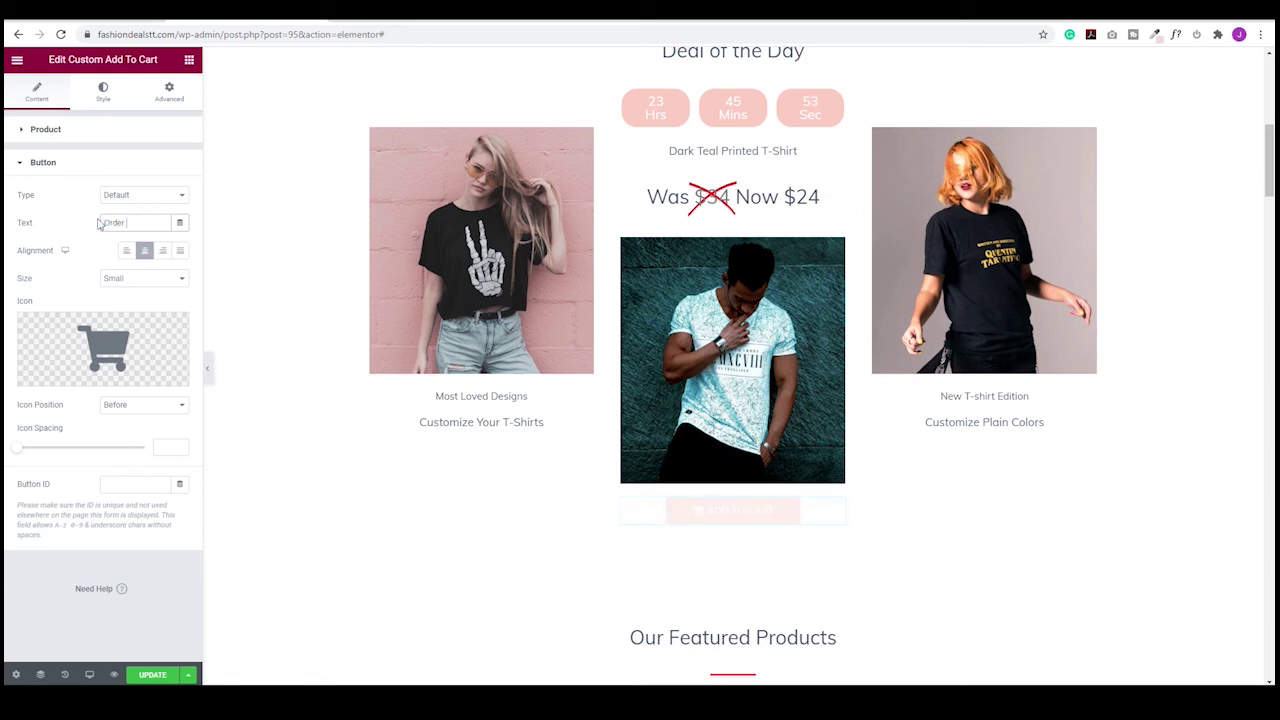
text(Now)
click(149, 675)
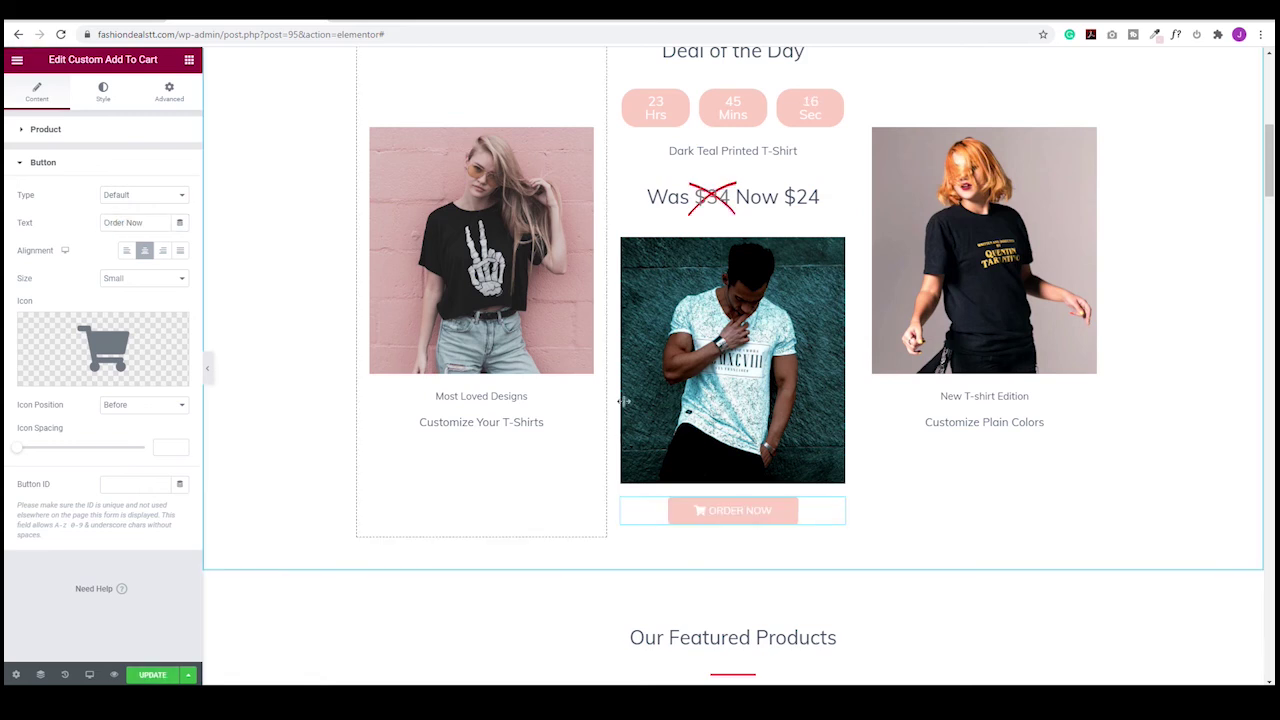
- Duplicate the Our Featured Products section
scroll(624, 401, down, 4)
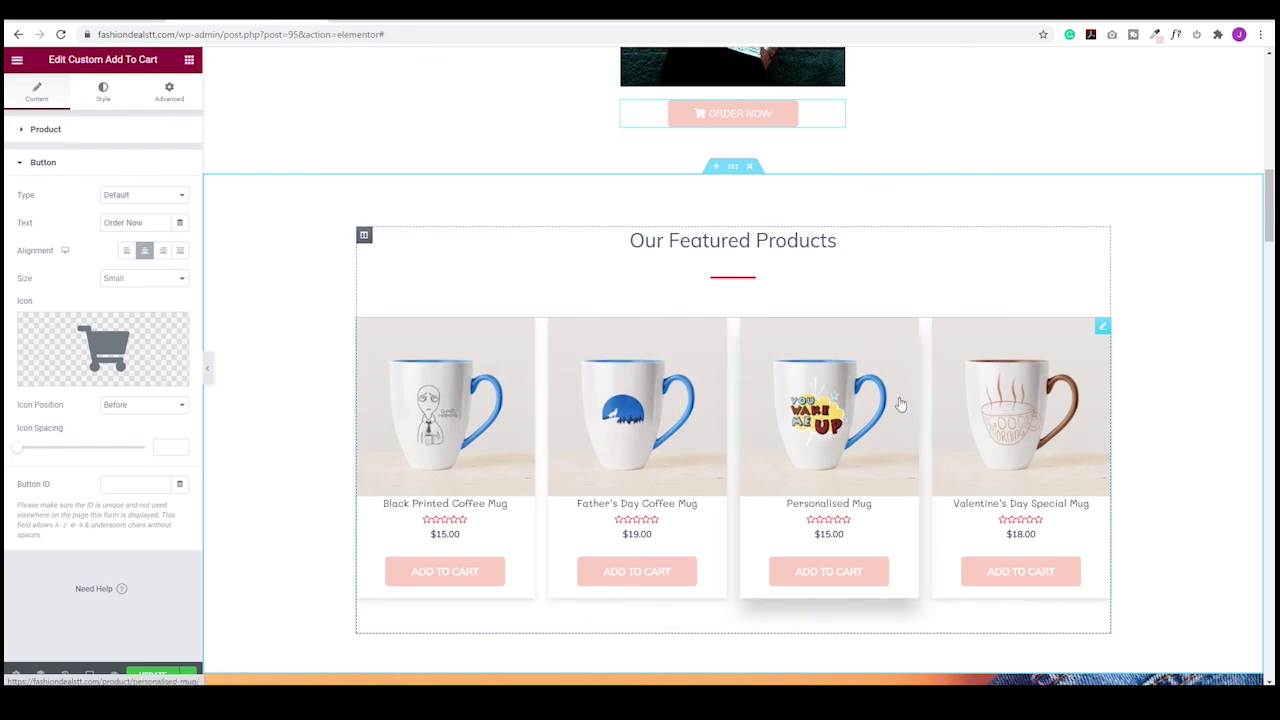
scroll(900, 403, down, 4)
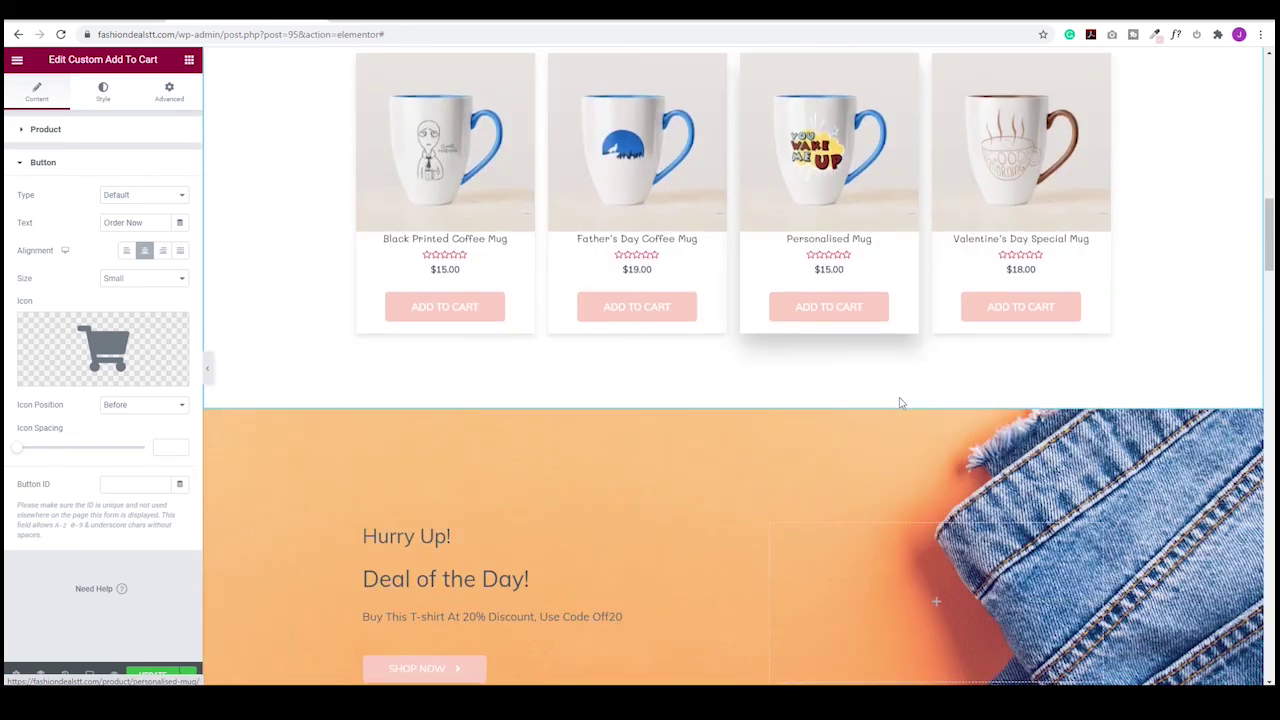
scroll(900, 403, up, 6)
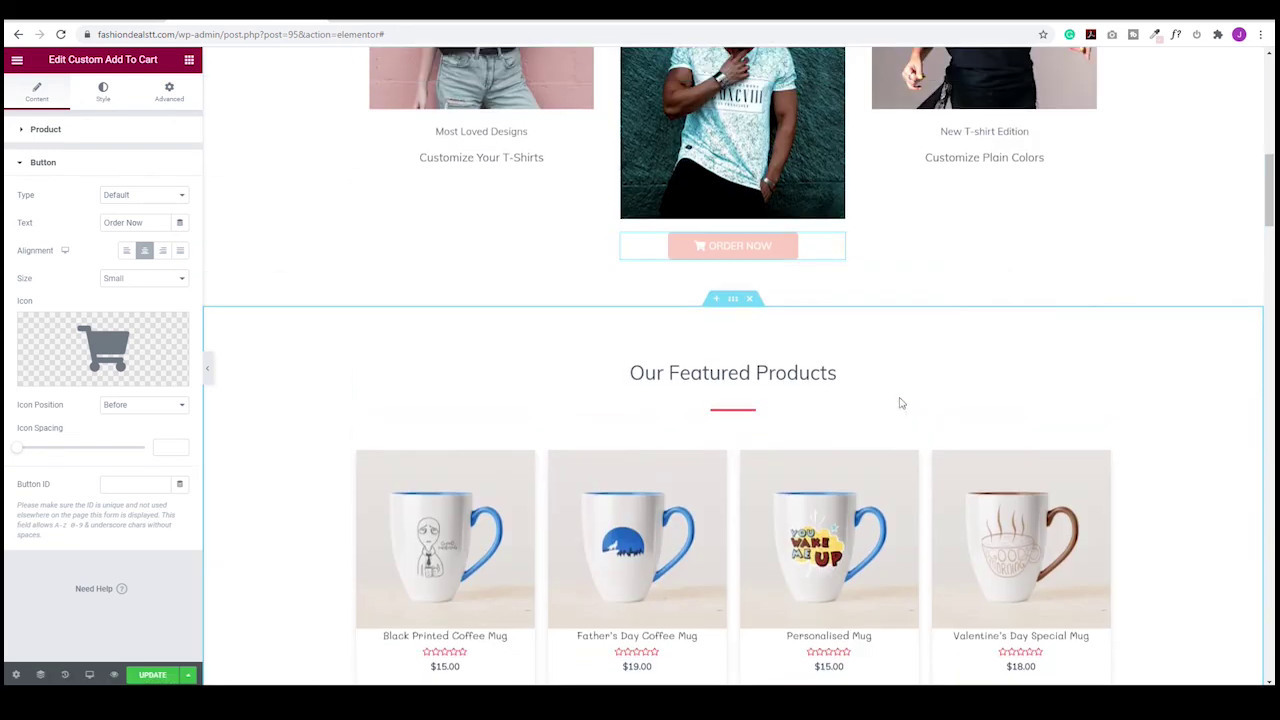
right_click(735, 306)
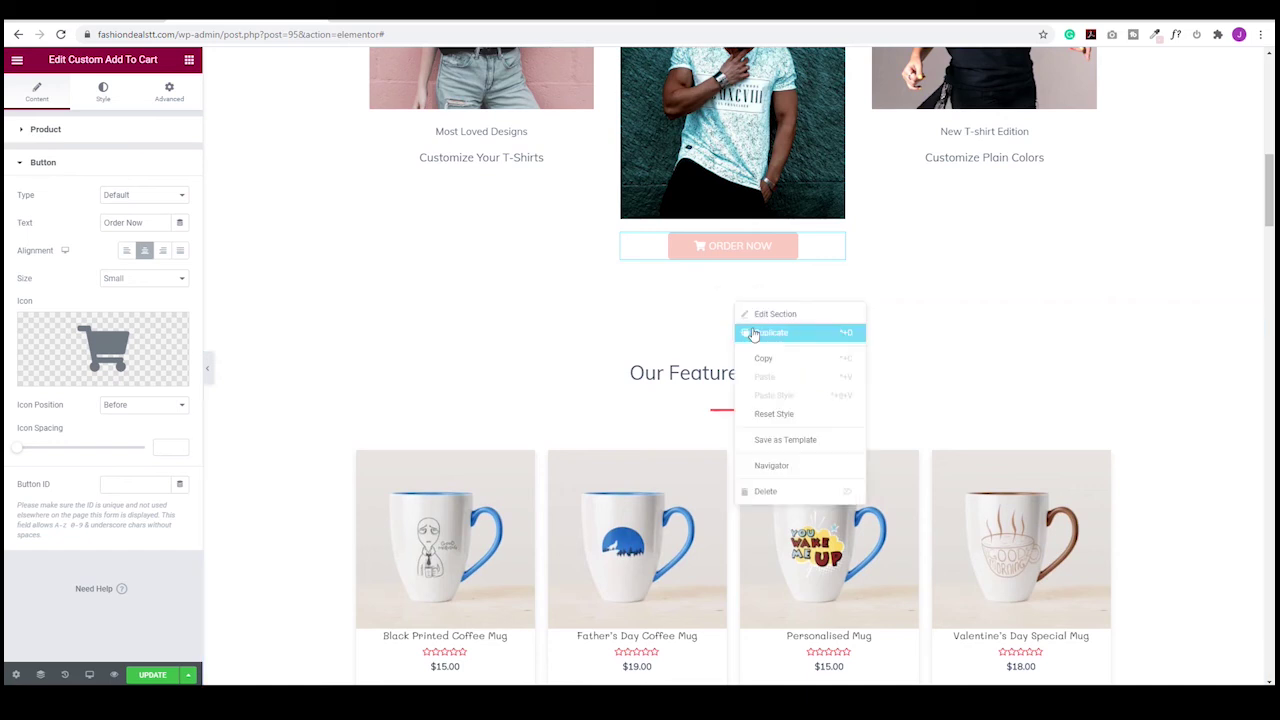
click(754, 333)
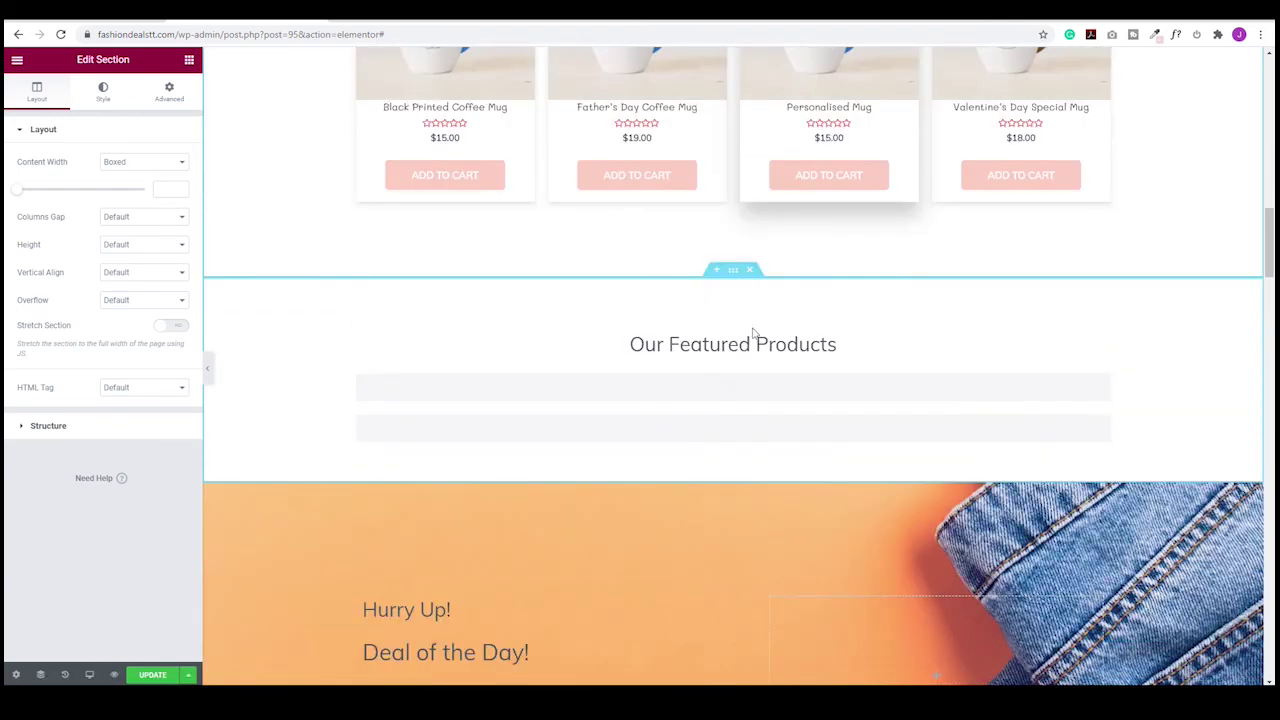
- Retitle the duplicated Our Featured Products heading as "Clearance Sales"
click(731, 344)
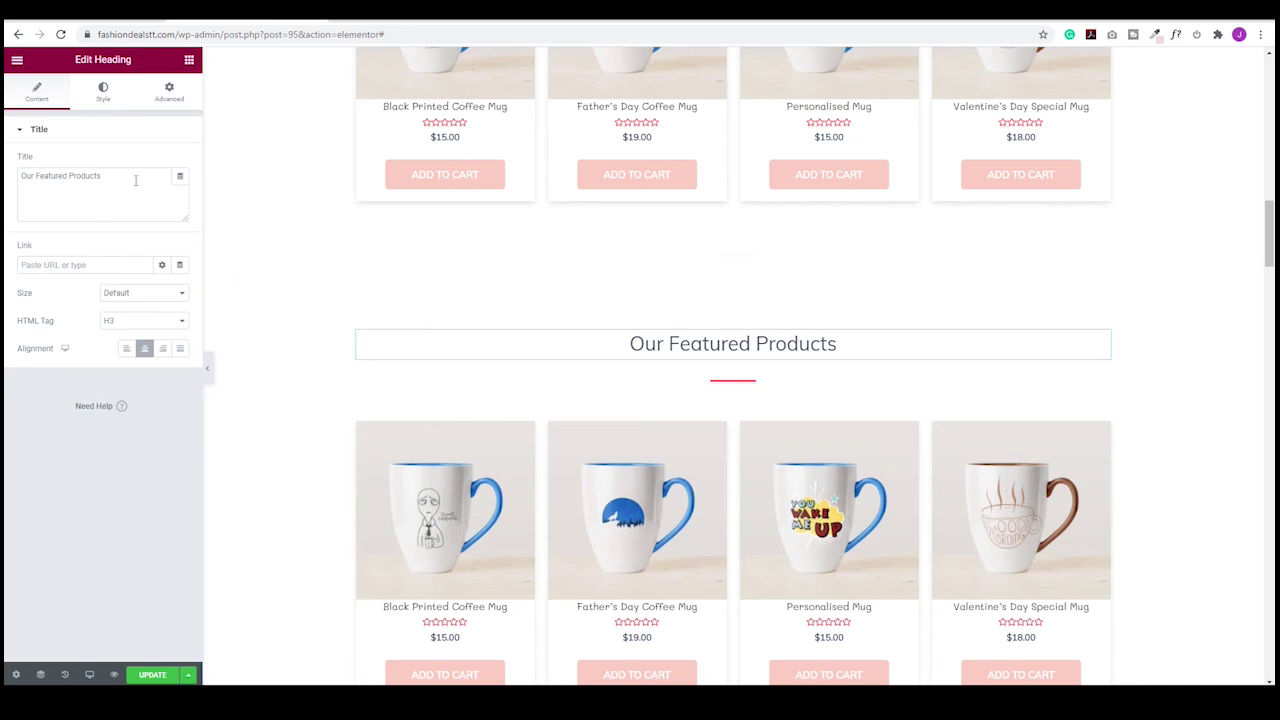
triple_click(69, 181)
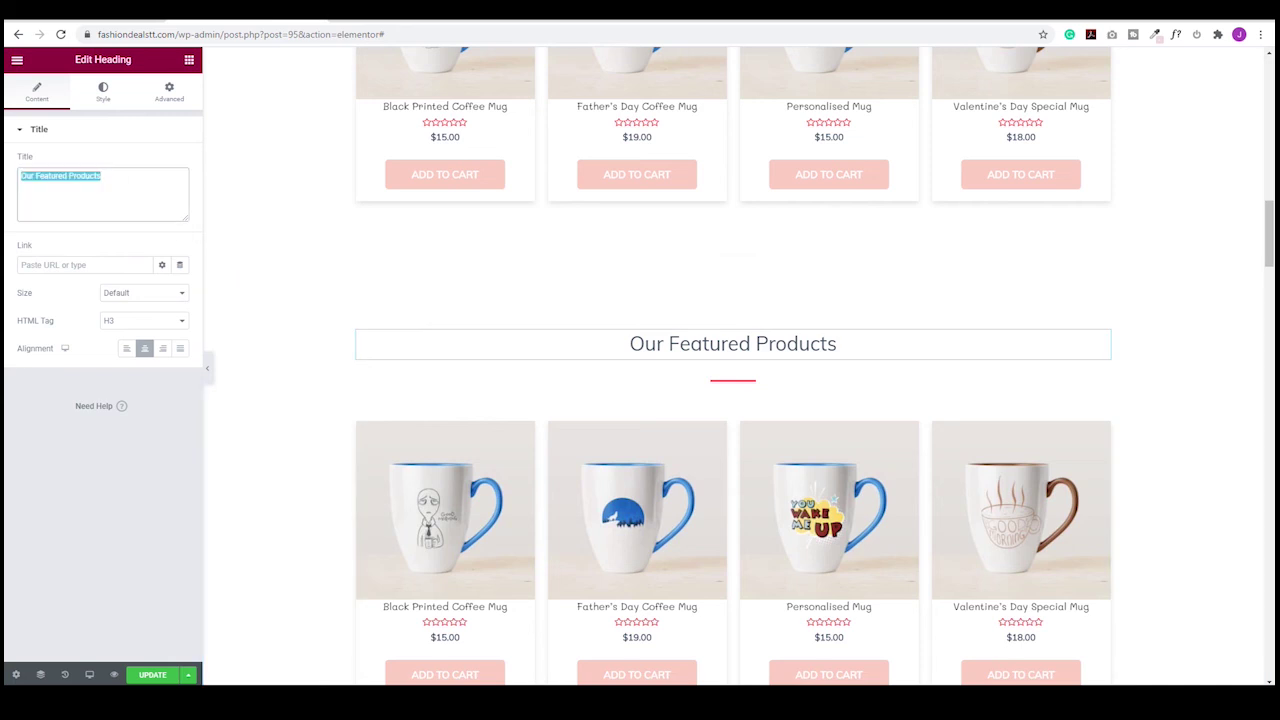
text(Clearnce Sales)
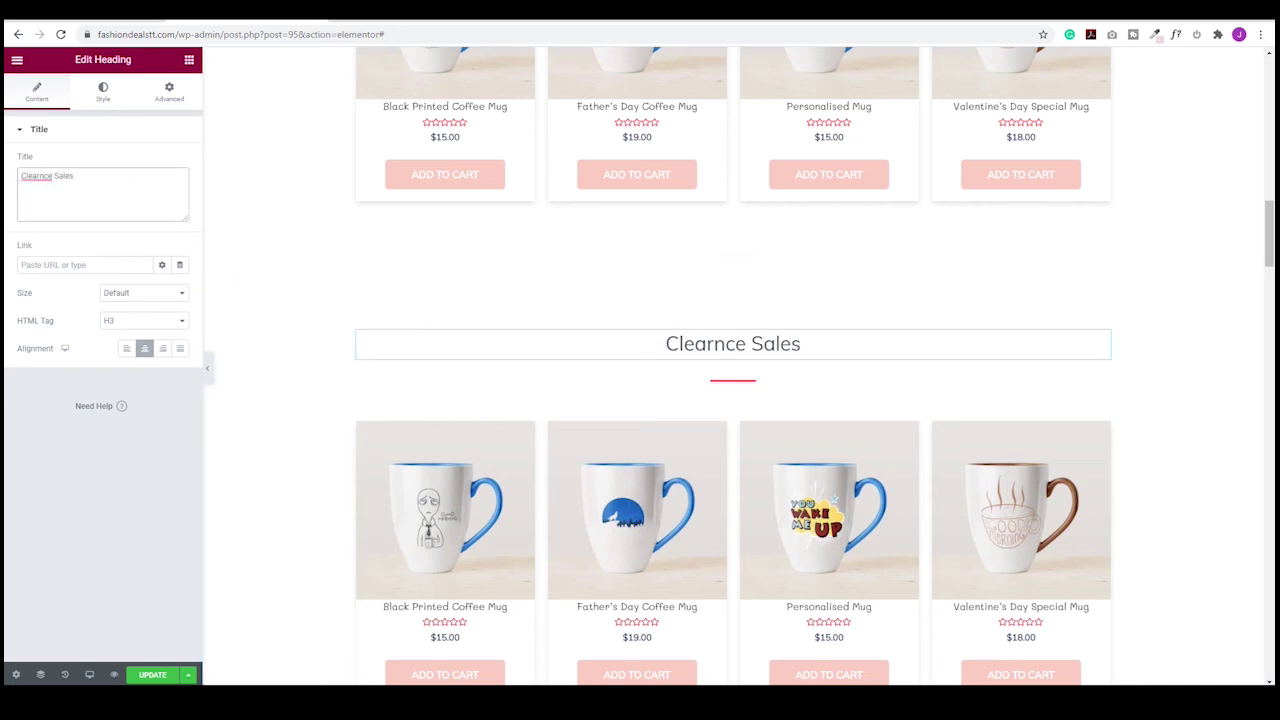
click(44, 176)
text(a)
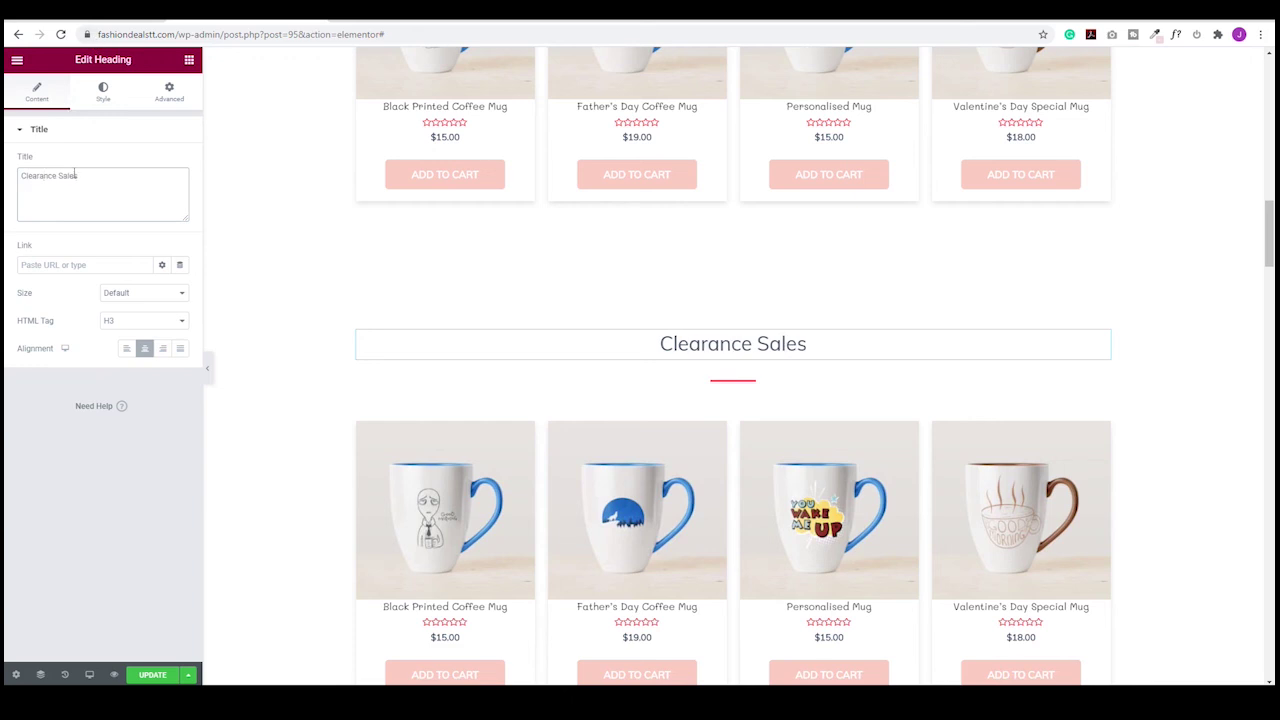
- Delete the mugs product shortcode widget from the Clearance Sales section
click(1103, 430)
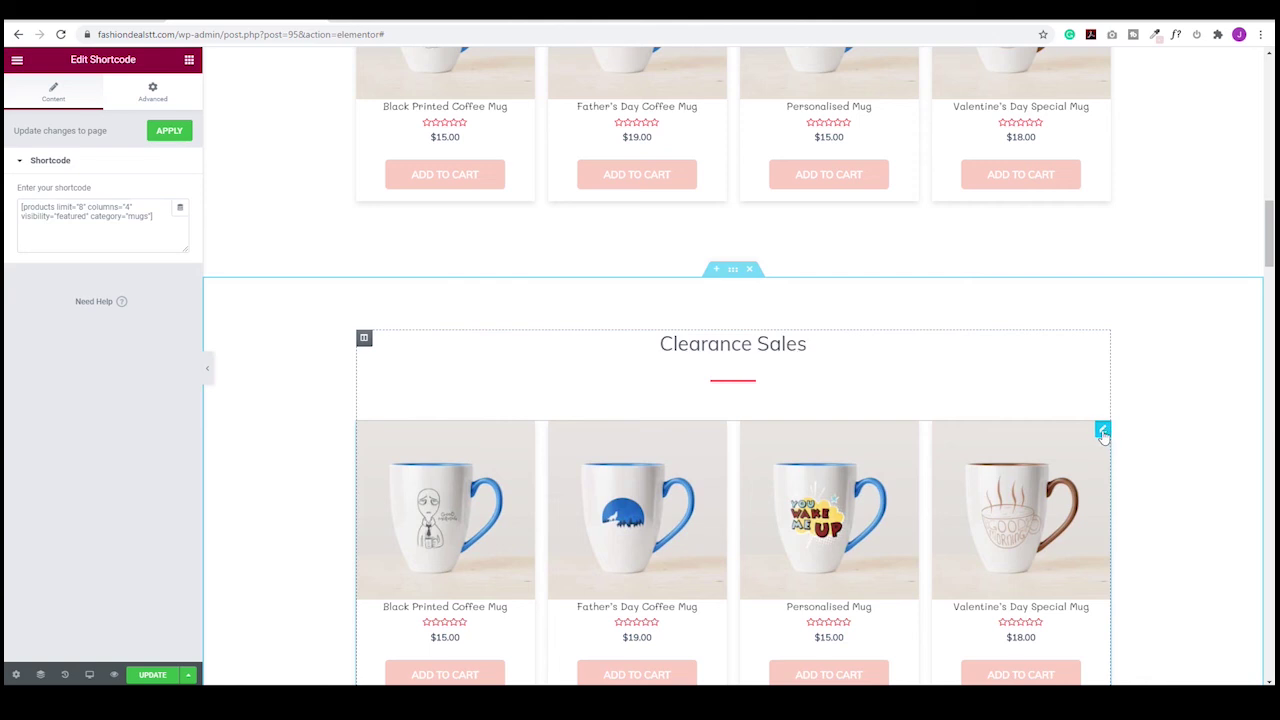
right_click(1103, 432)
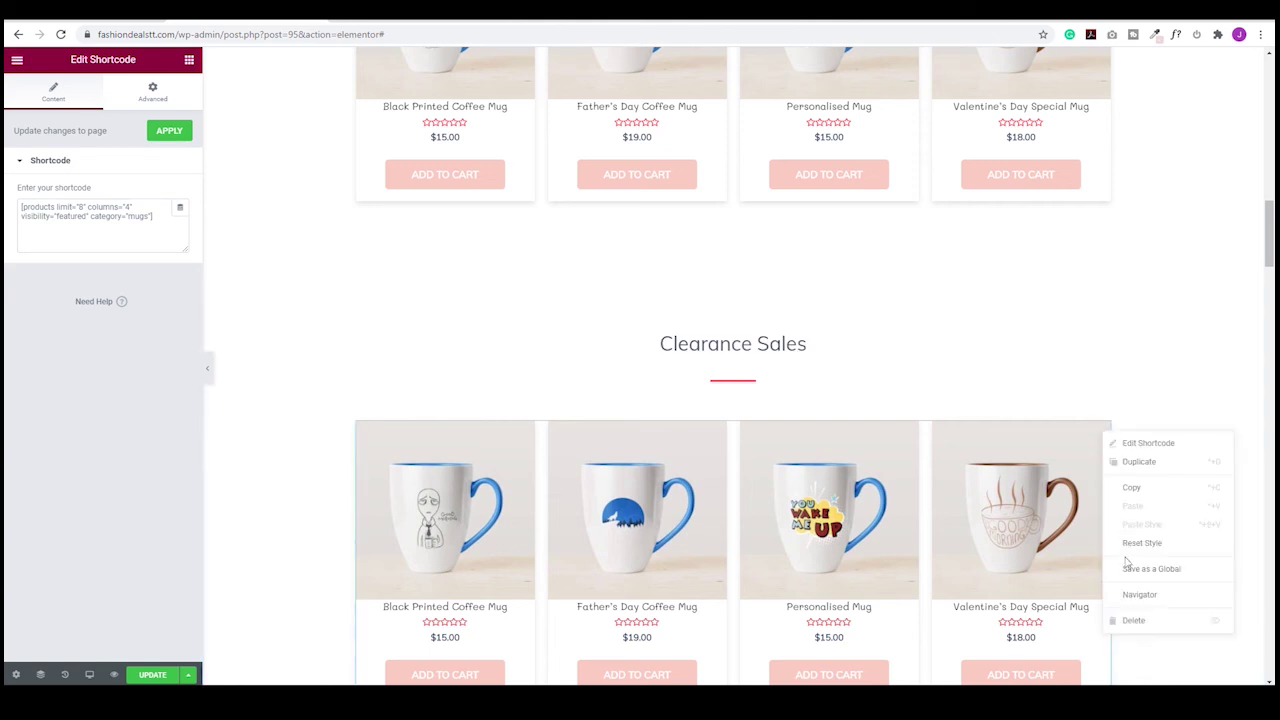
click(1126, 621)
- Add a WooCommerce Products widget below the Clearance Sales divider and limit it to 1 row
scroll(111, 408, down, 10)
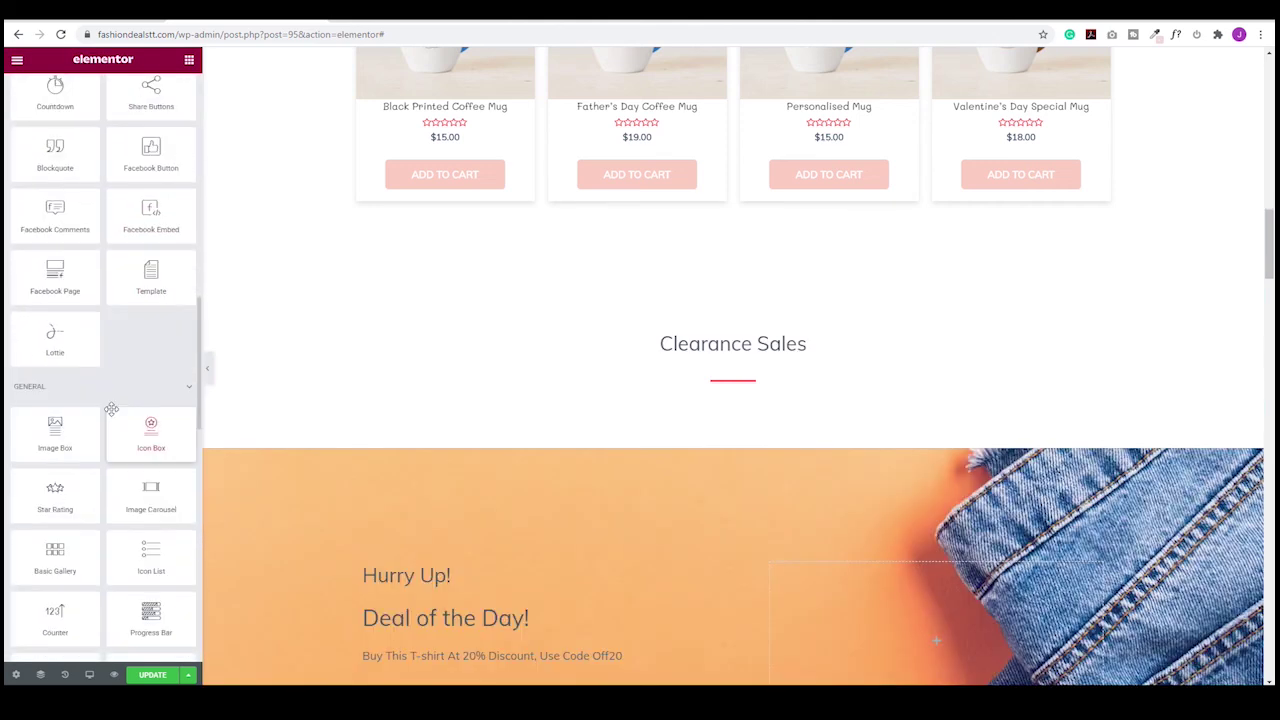
scroll(111, 408, down, 8)
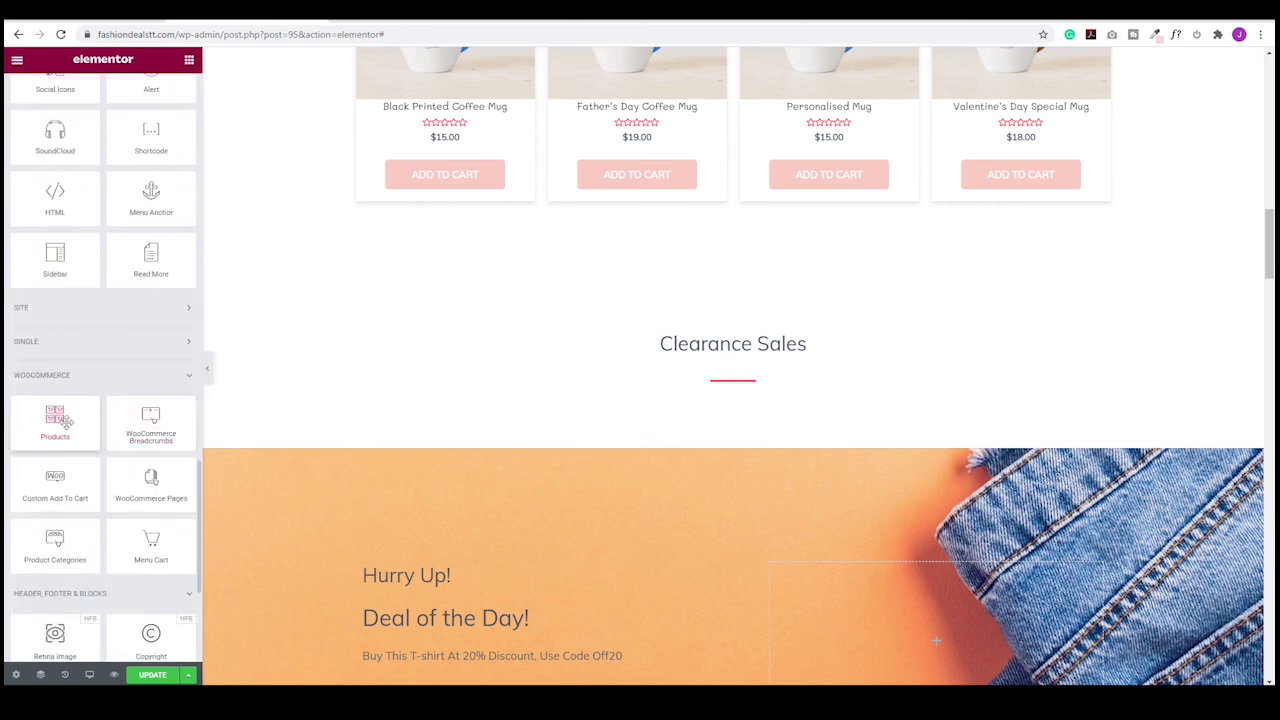
drag(66, 421, 762, 398)
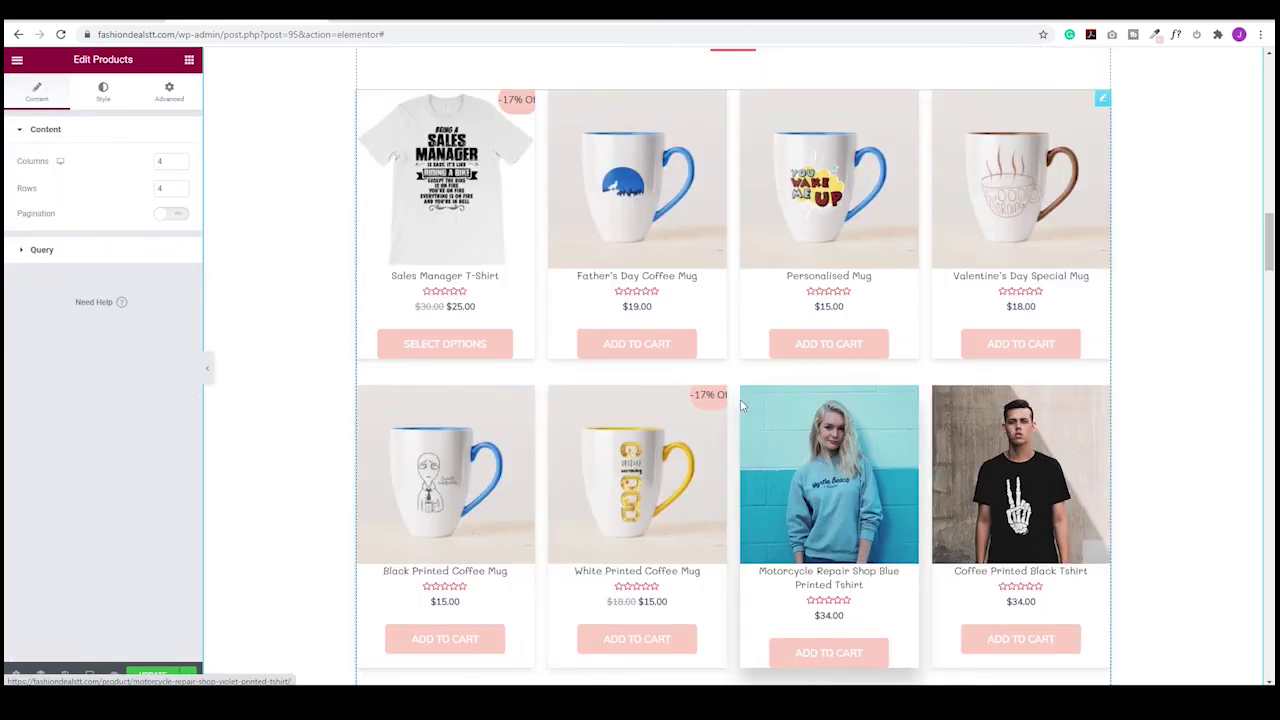
click(181, 192)
click(181, 192)
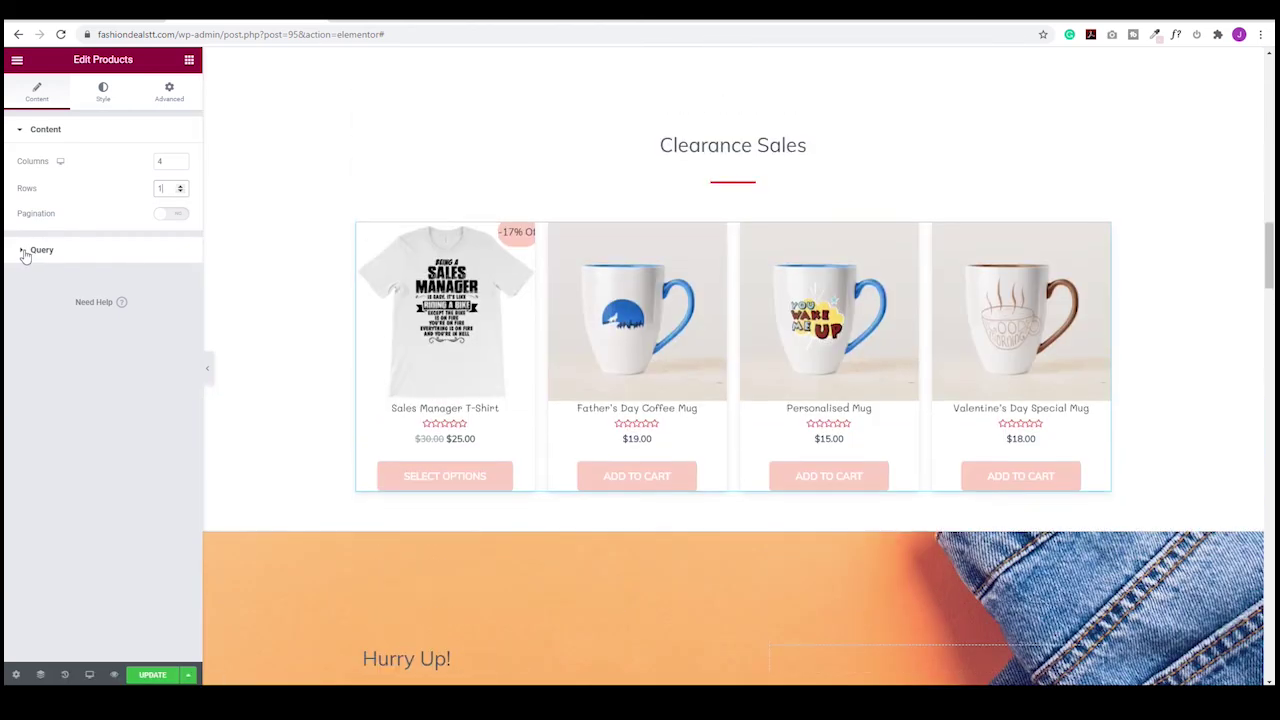
- Set the query source of the Clearance Sales products to Sale
click(25, 253)
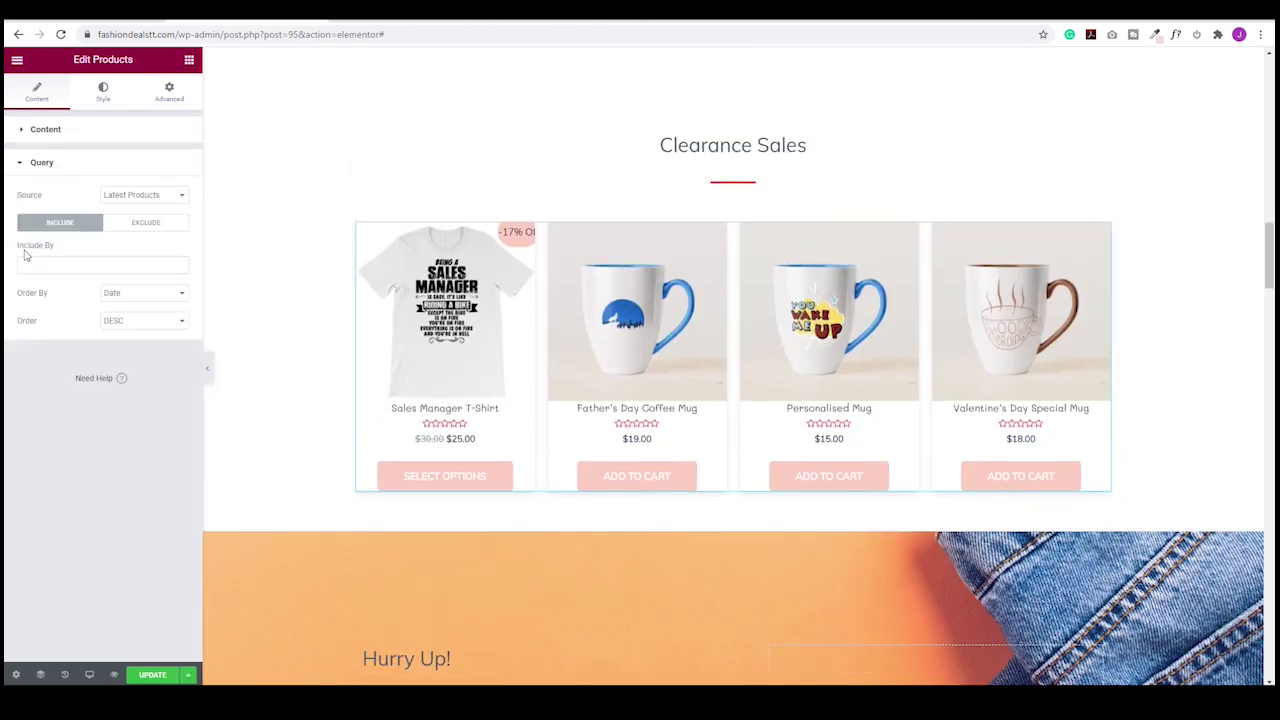
click(150, 196)
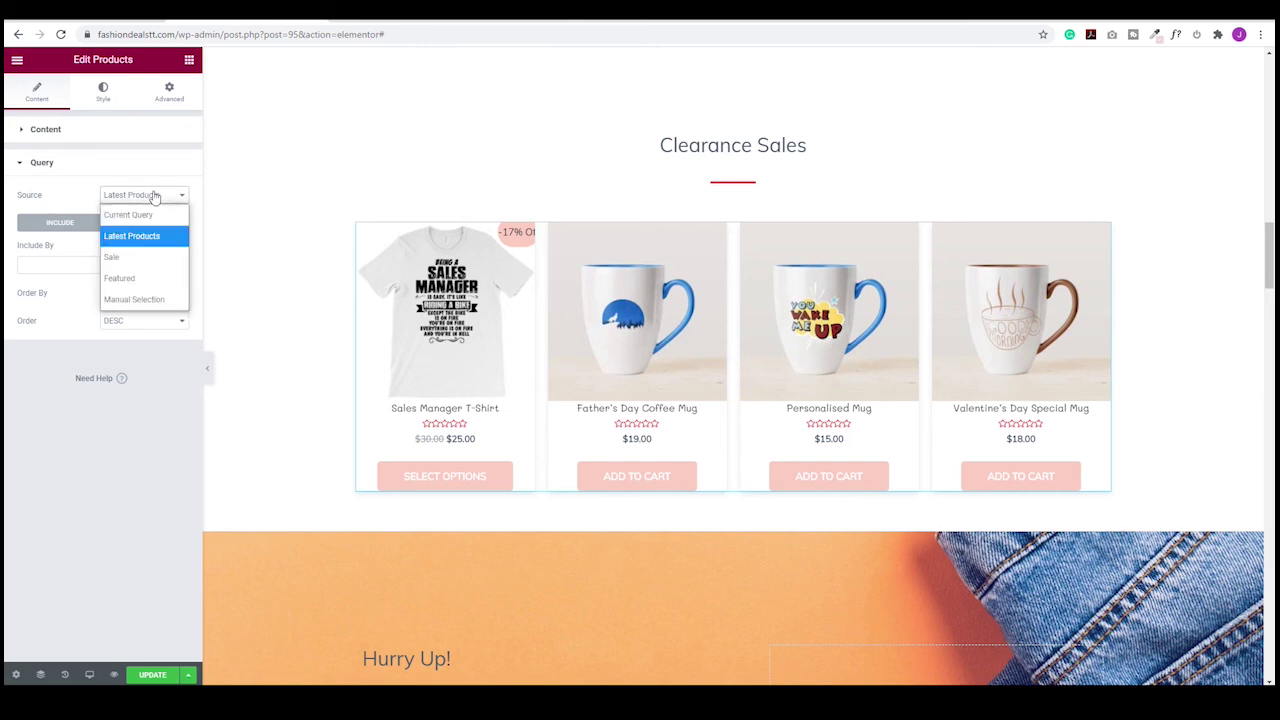
click(120, 260)
- Set the Sale Flash distance to 5 for the Clearance Sales products
click(527, 236)
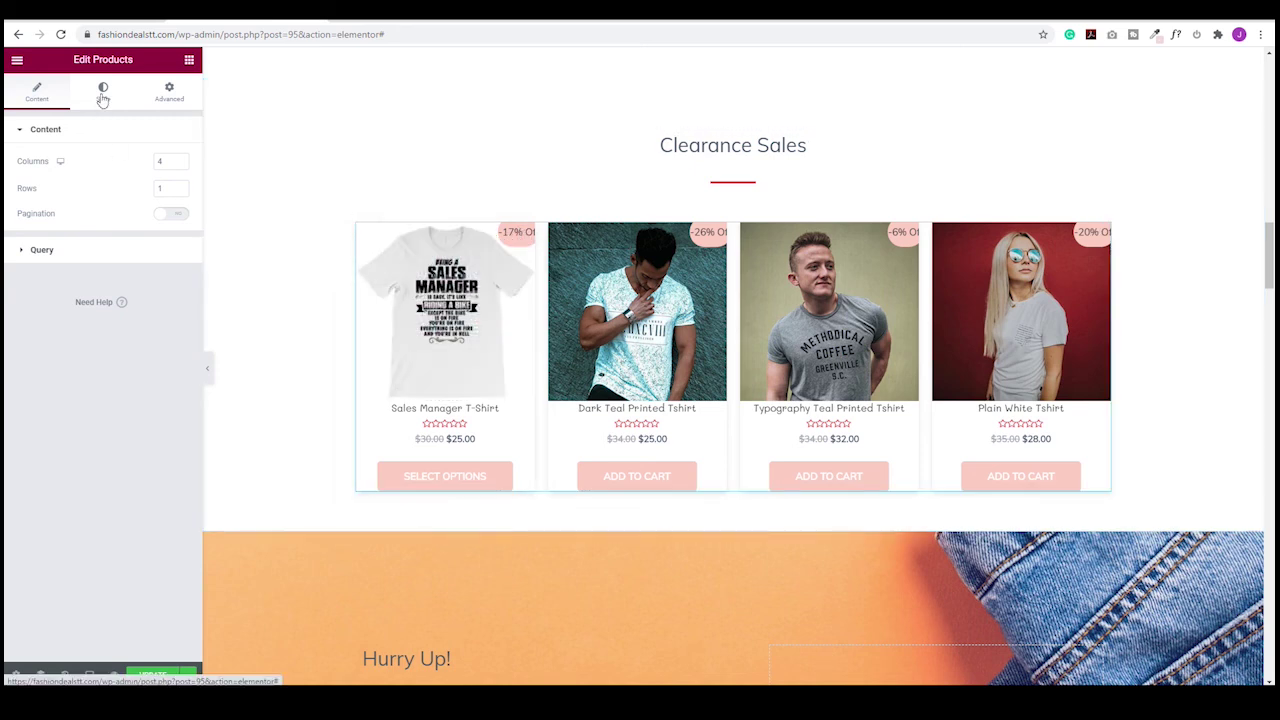
click(102, 96)
scroll(80, 422, down, 10)
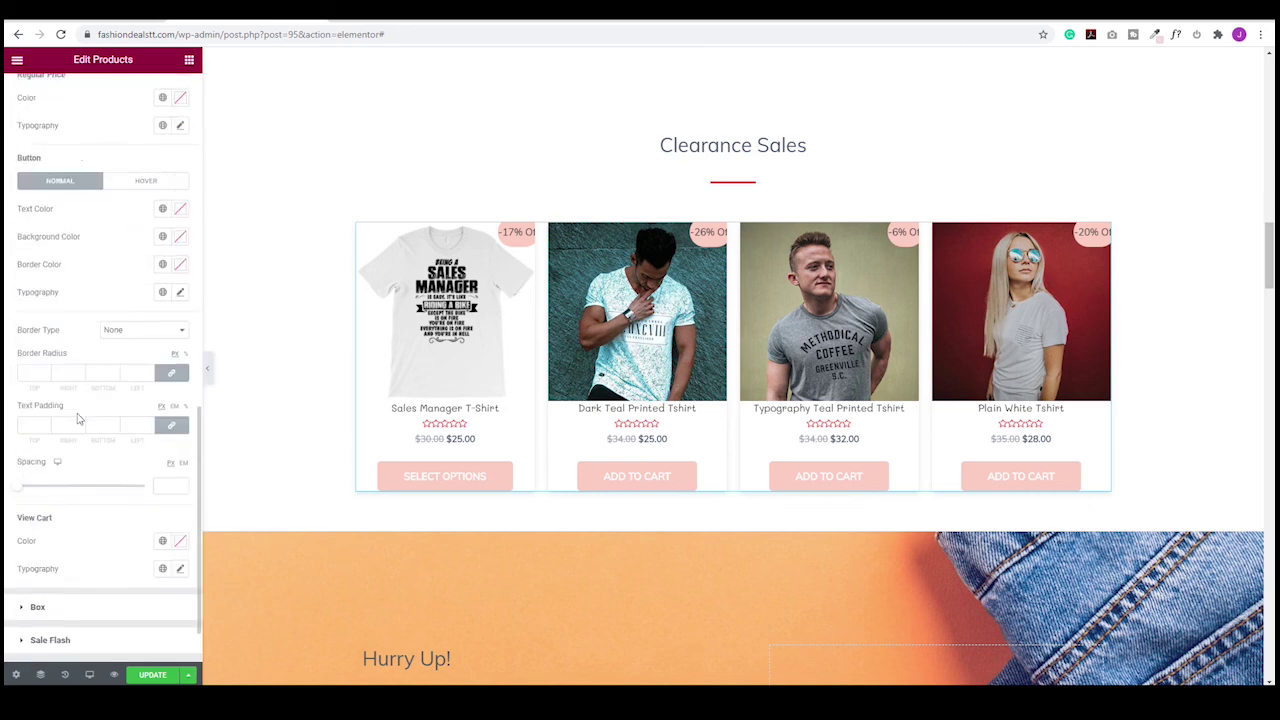
scroll(78, 418, down, 1)
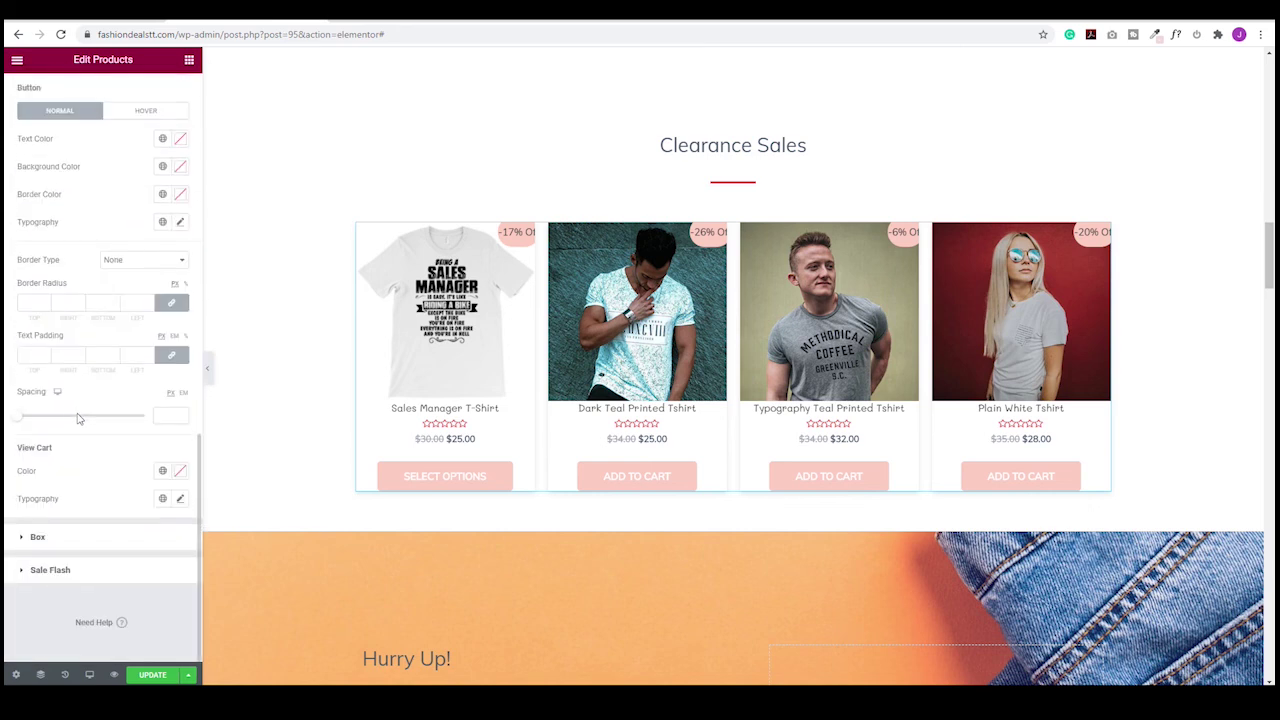
click(23, 574)
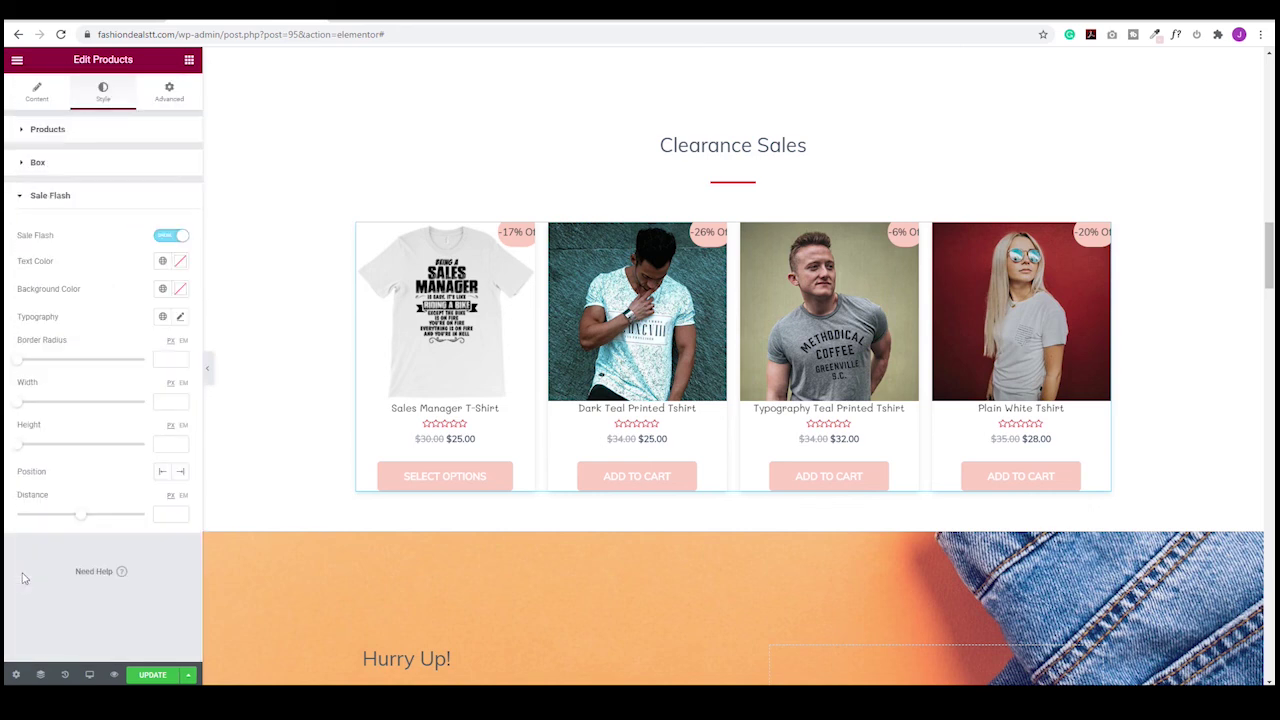
drag(82, 520, 98, 520)
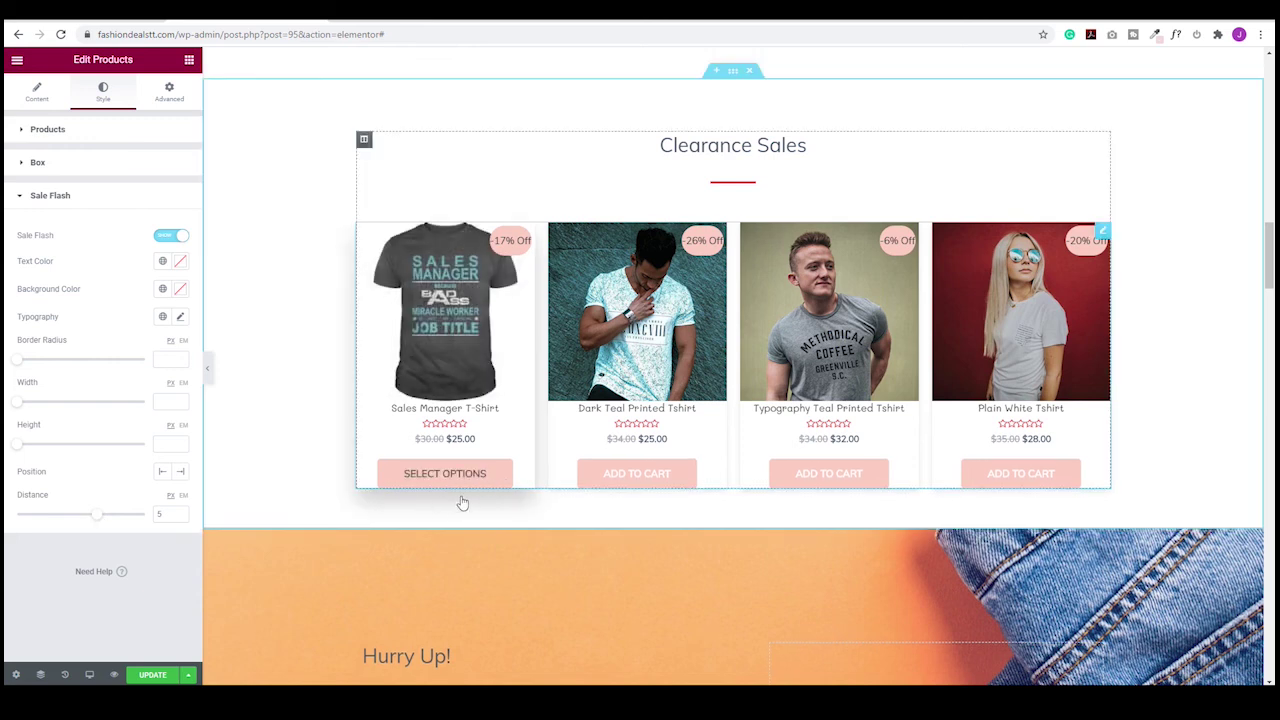
- Give the Clearance Sales product boxes a bottom padding of 50 and update the page
click(25, 163)
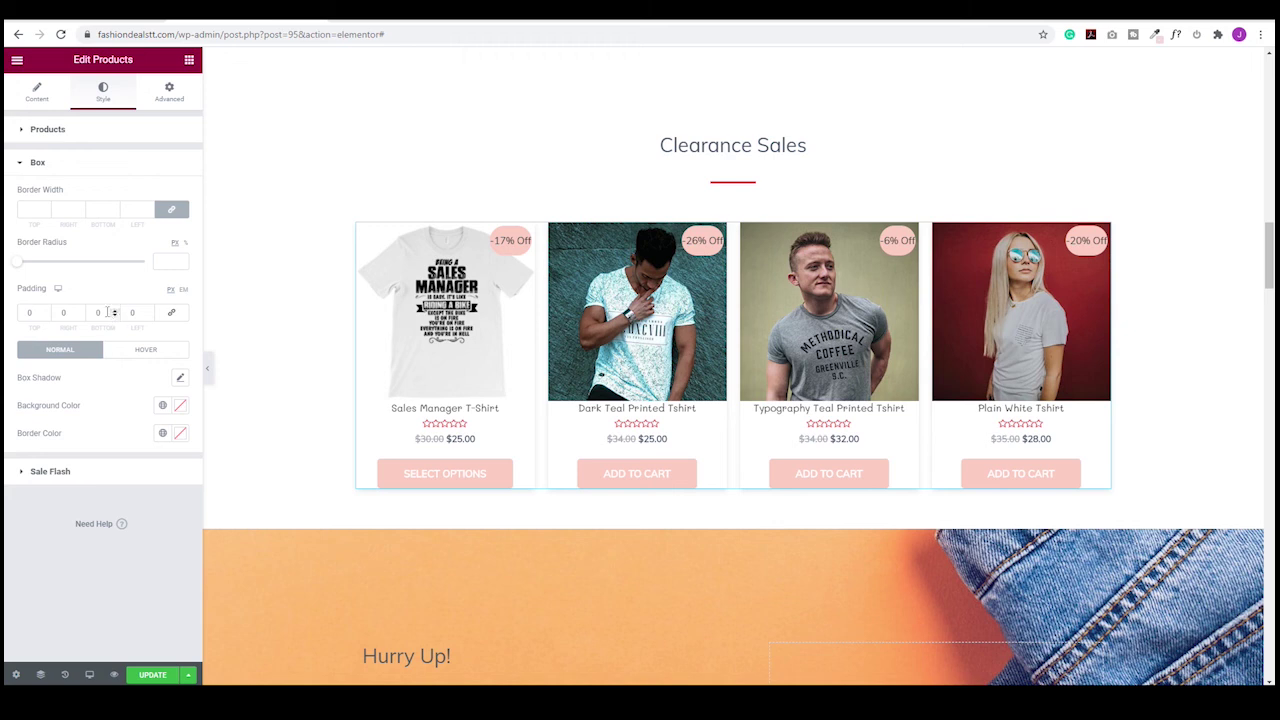
double_click(103, 314)
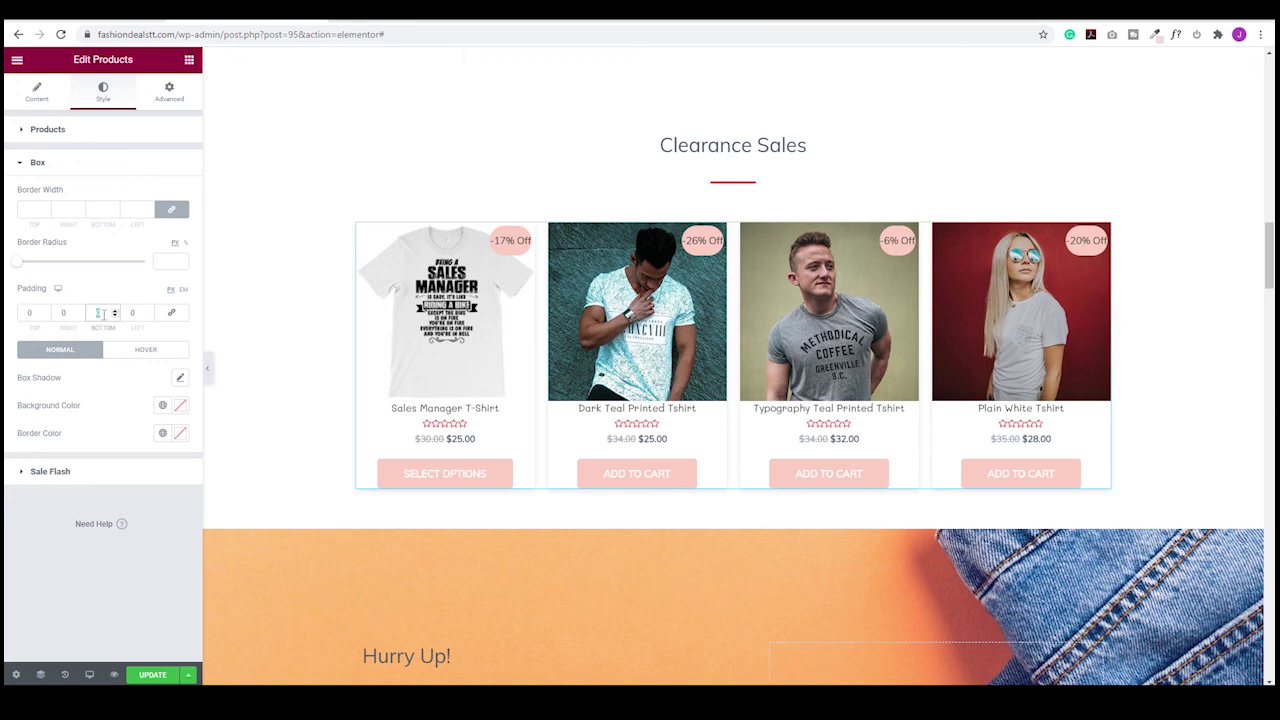
text(50)
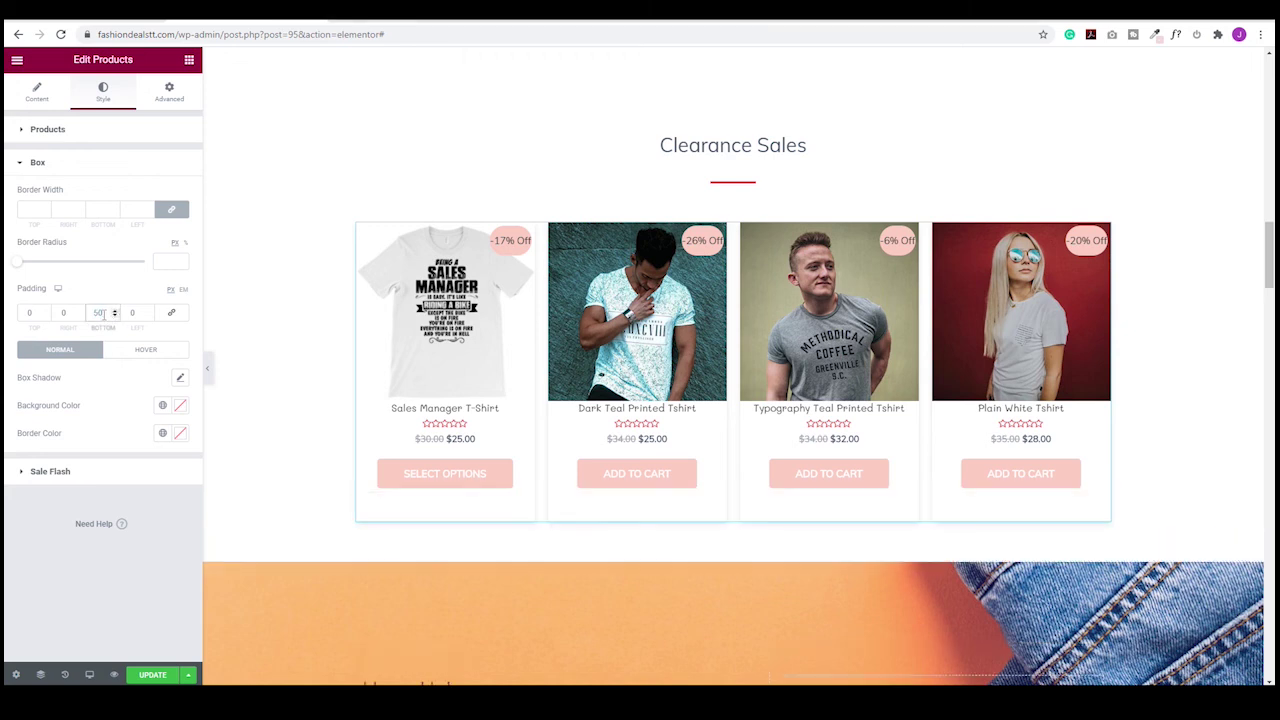
click(150, 676)
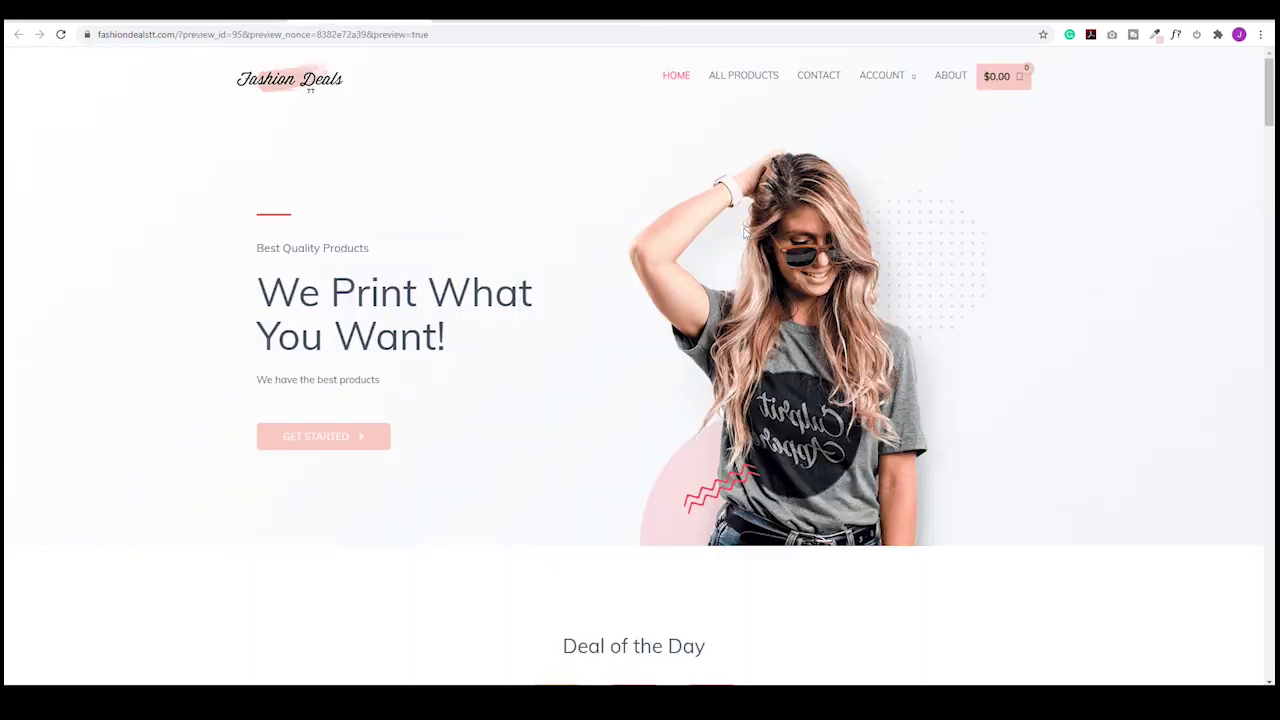
- In the page preview, order the Deal of the Day T-shirt with its Order Now button and view the cart
scroll(740, 236, down, 5)
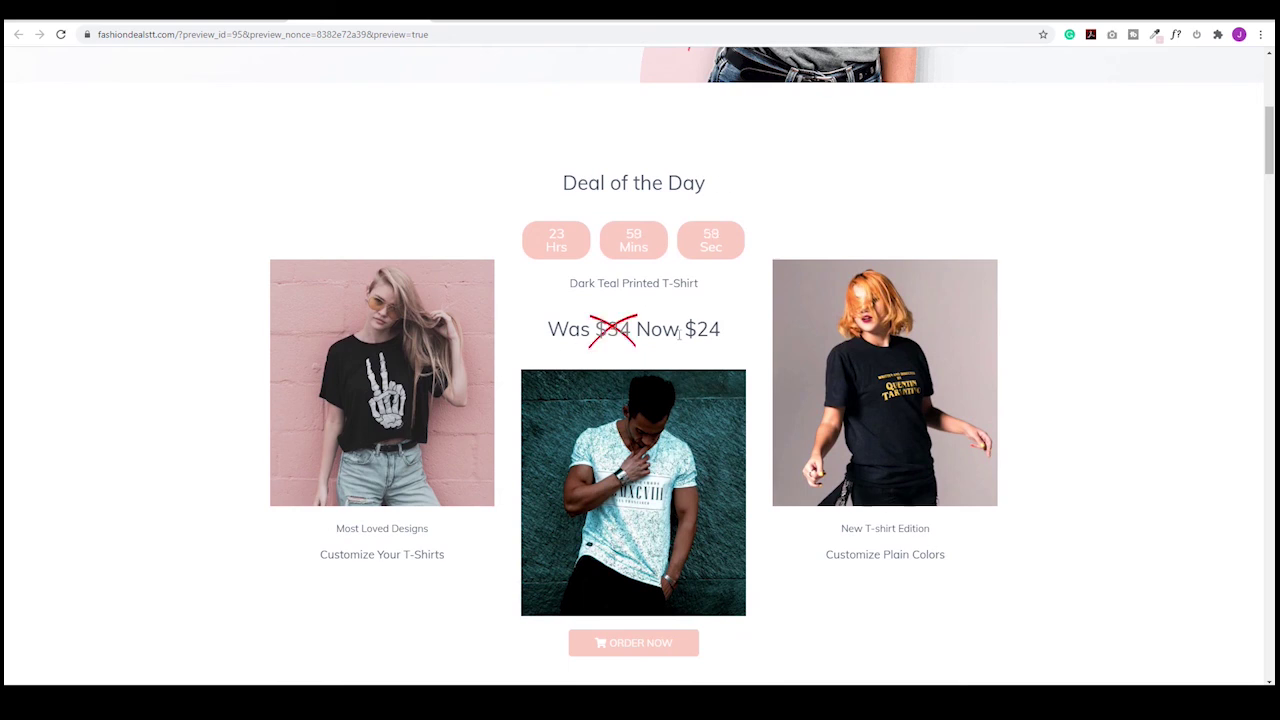
scroll(720, 418, down, 2)
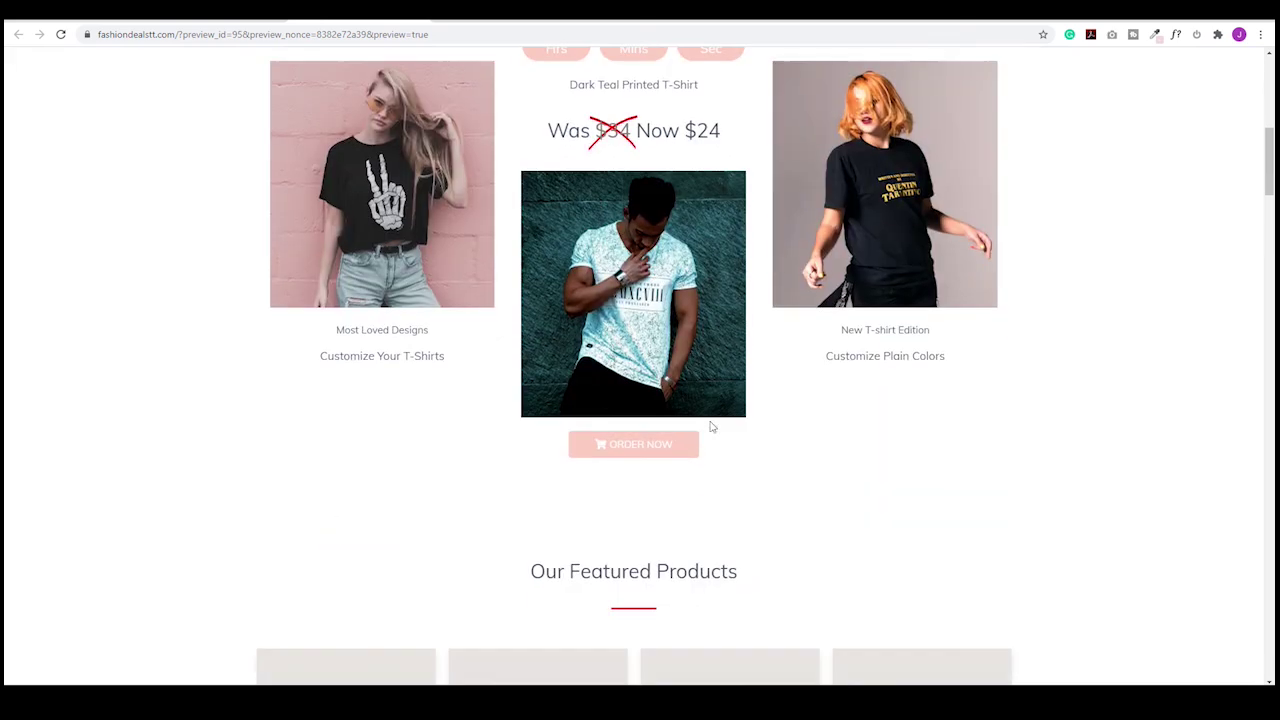
click(648, 446)
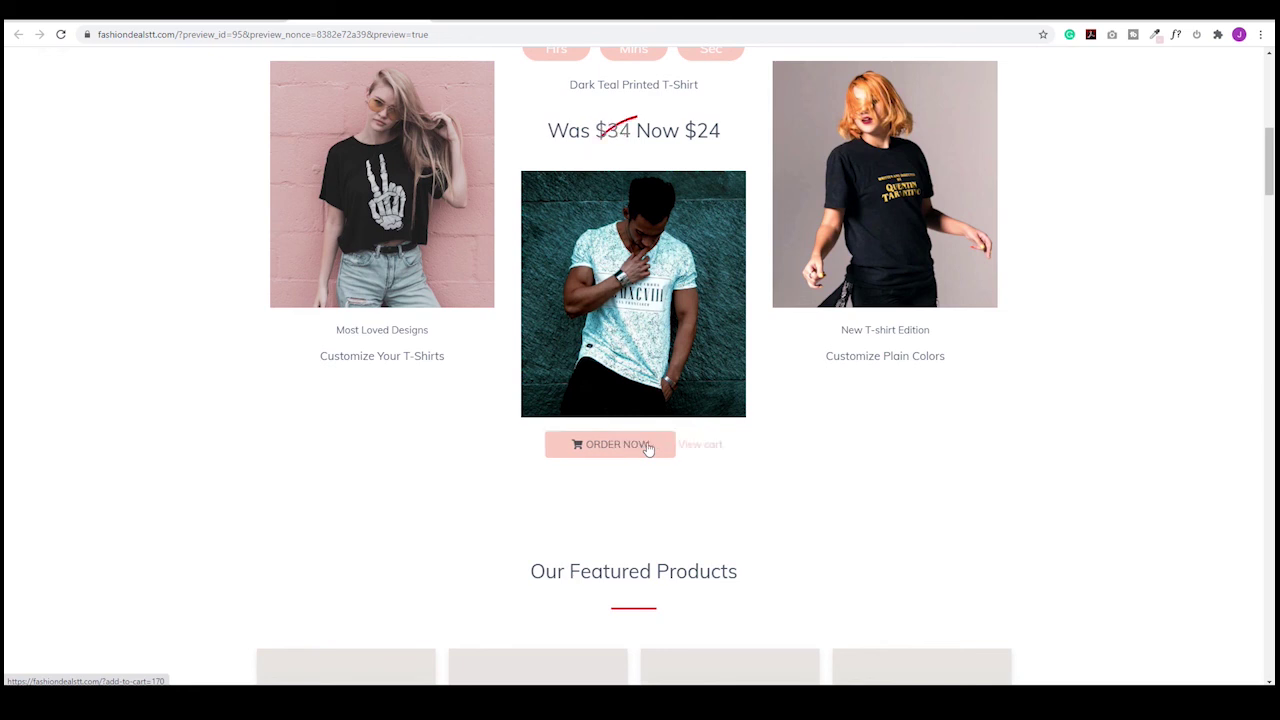
click(702, 447)
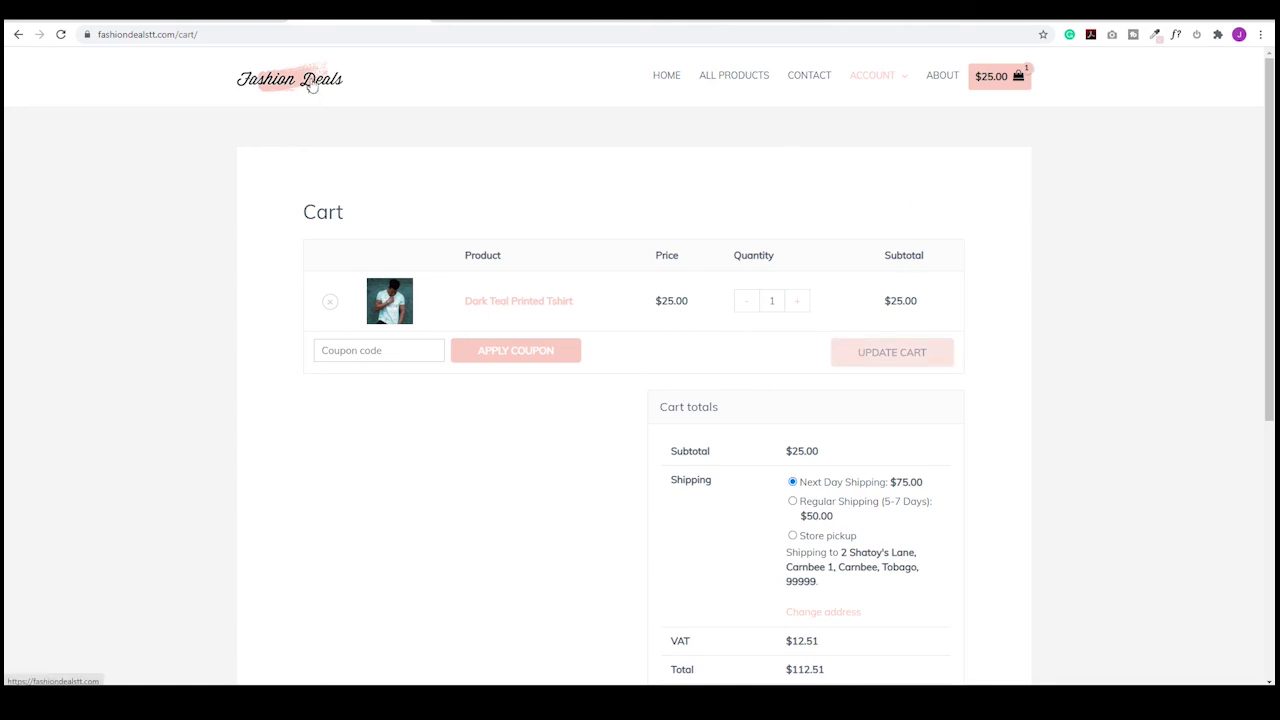
- Return to the store's home page and inspect the Clearance Sales product row with its discount badges
click(311, 87)
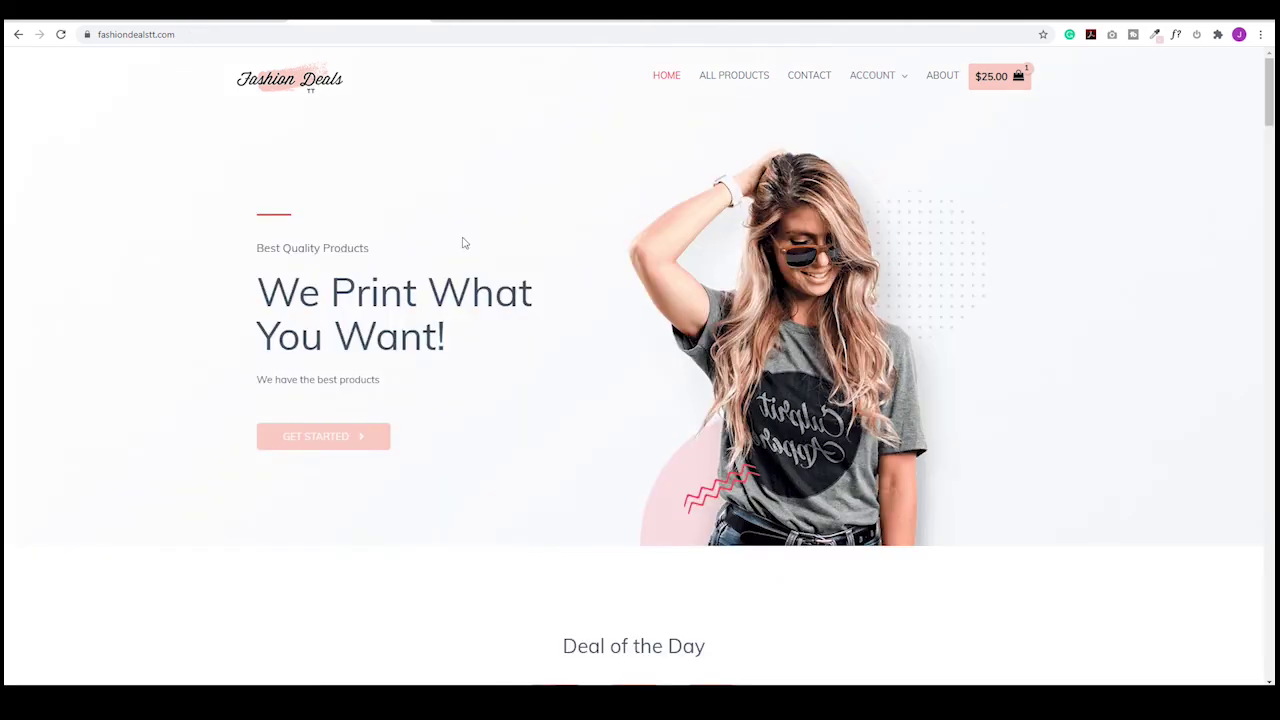
scroll(463, 242, down, 12)
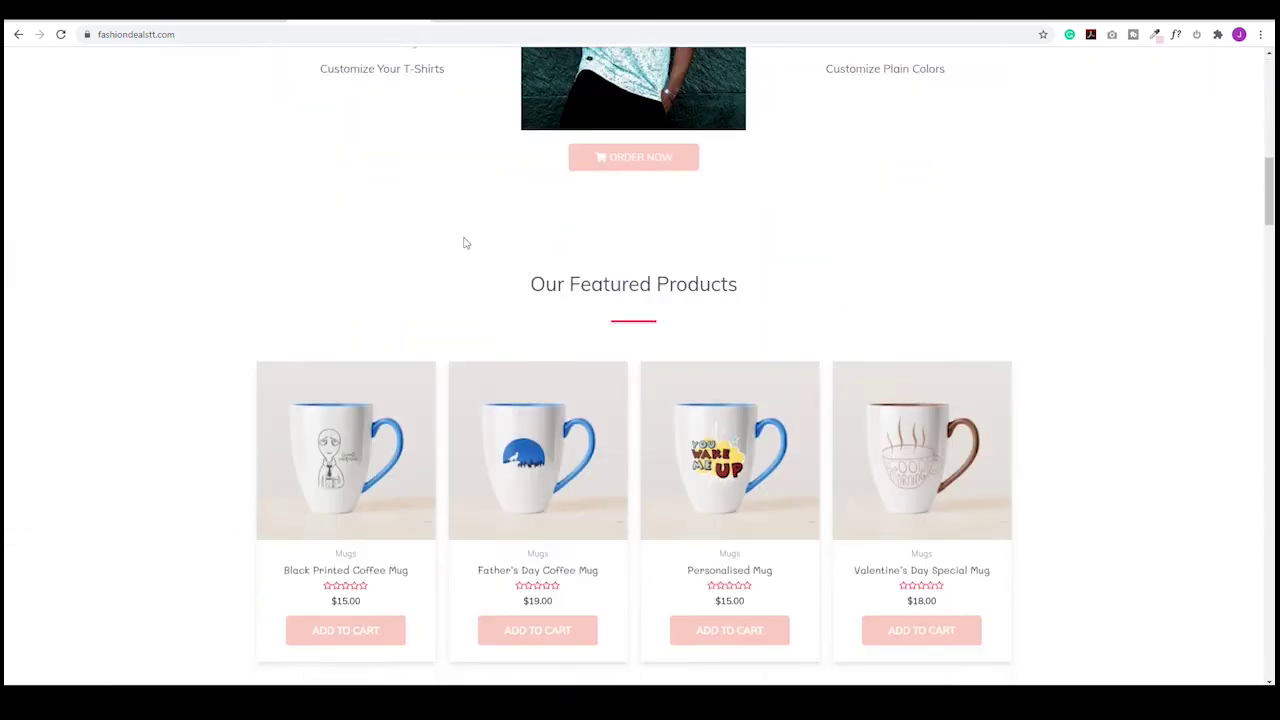
scroll(463, 242, down, 3)
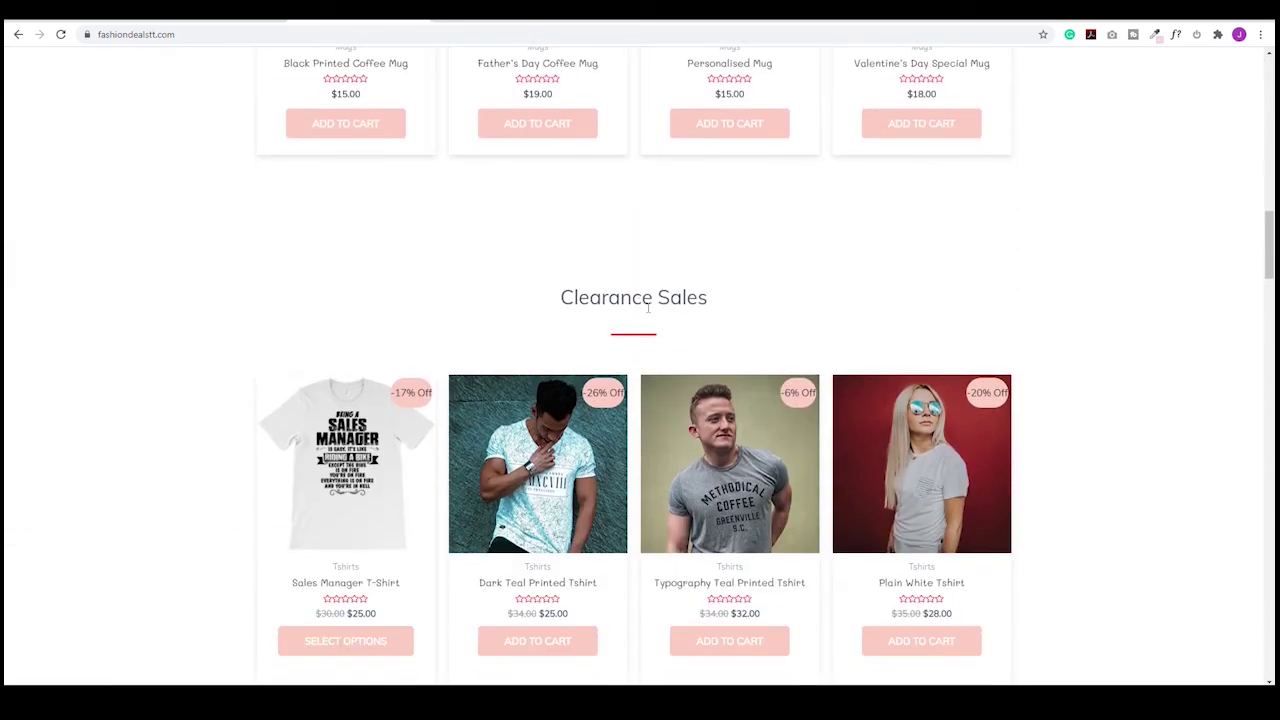
mouse_move(998, 390)
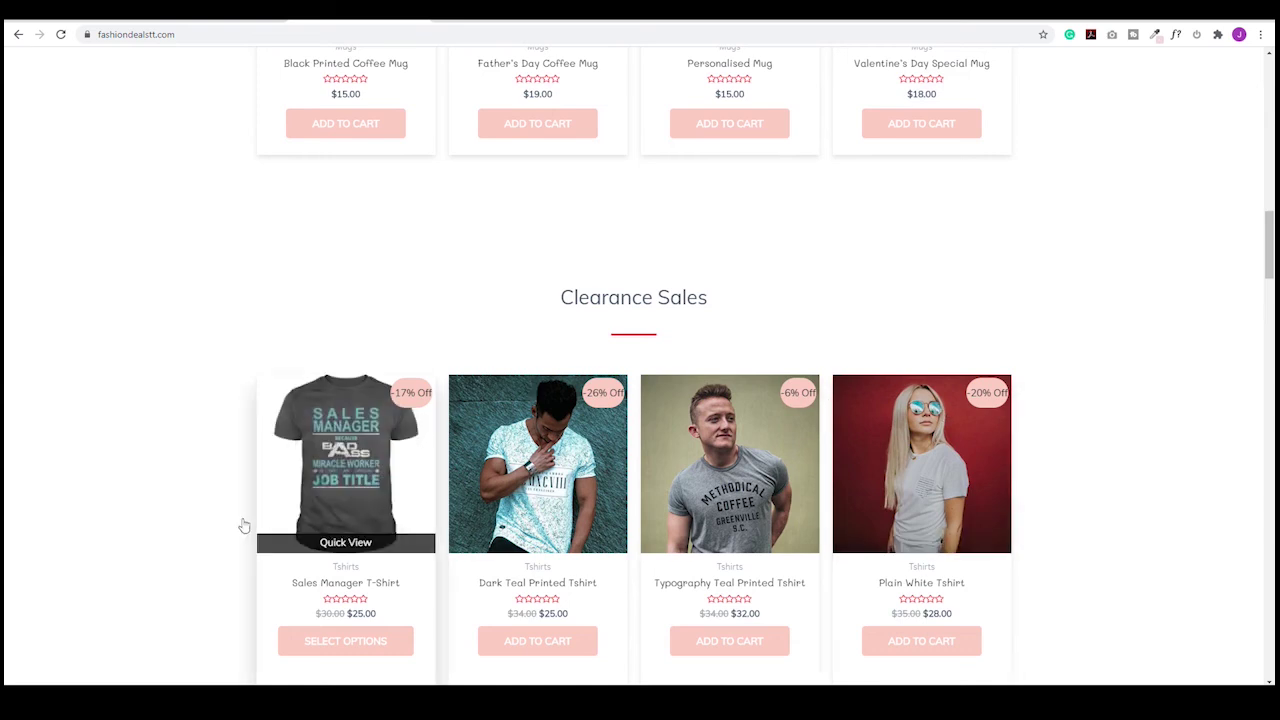
scroll(388, 457, down, 3)
scroll(388, 457, down, 1)
- Check the Quick View of the Dark Teal Printed Tshirt in Clearance Sales, close it, and return to the page's beginning
mouse_move(530, 212)
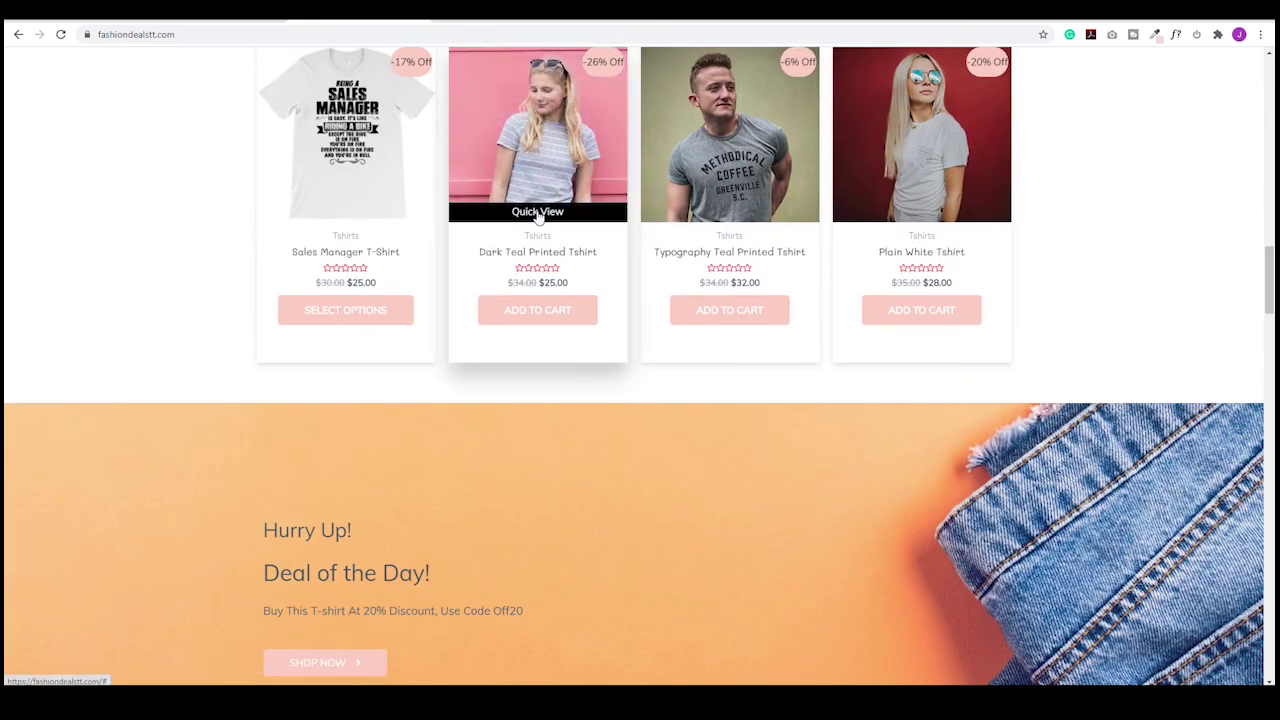
click(537, 214)
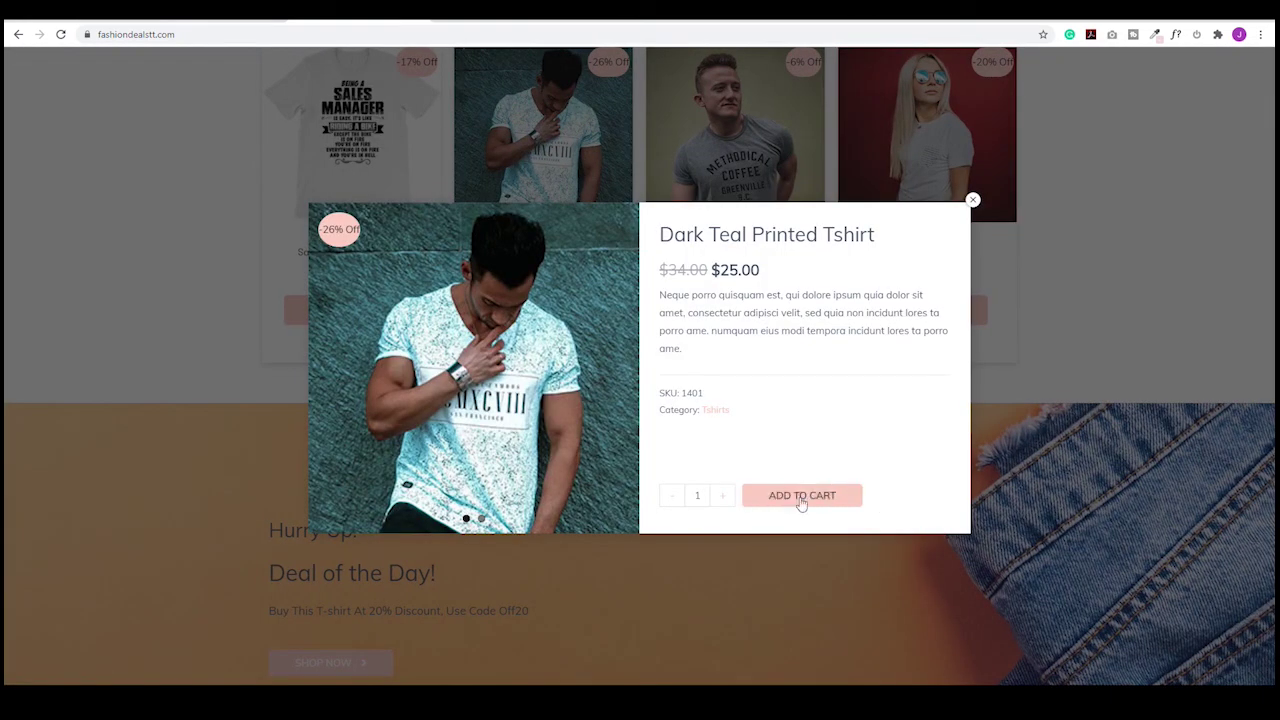
click(973, 200)
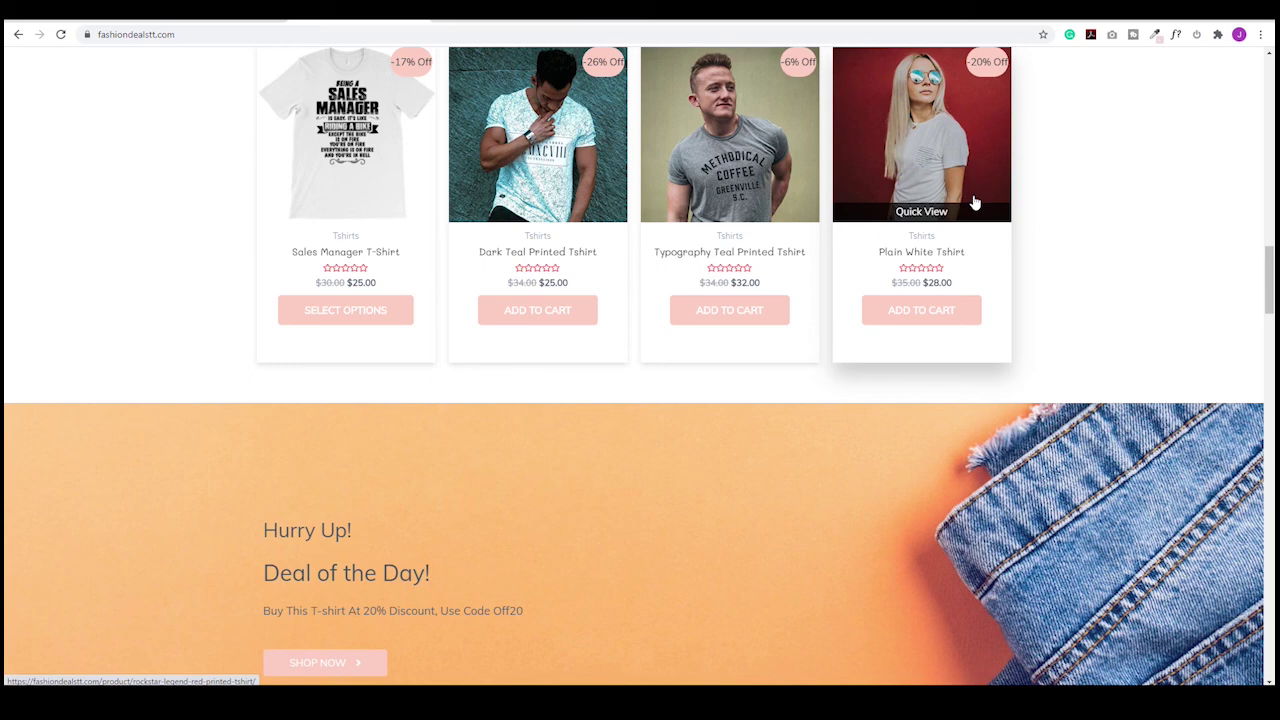
scroll(973, 196, up, 10)
scroll(973, 196, up, 6)
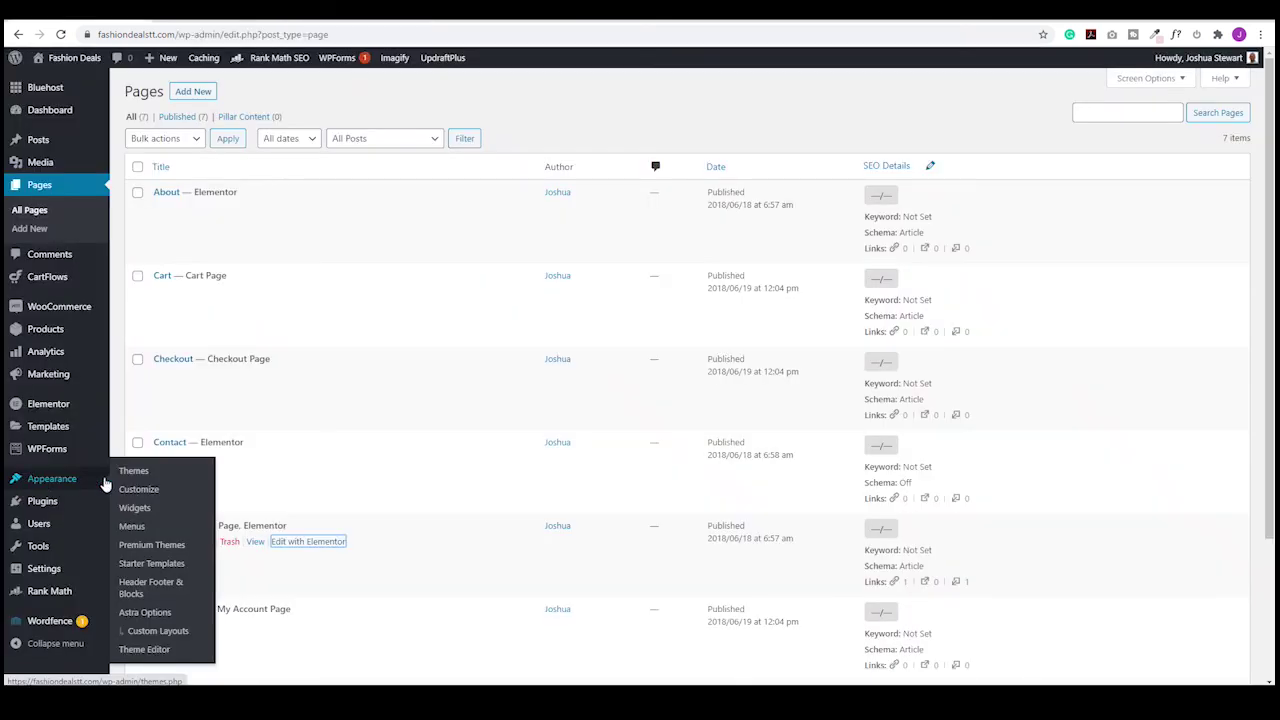
- Create a new Astra custom layout in the WordPress dashboard with the title "Sales Banner"
click(159, 637)
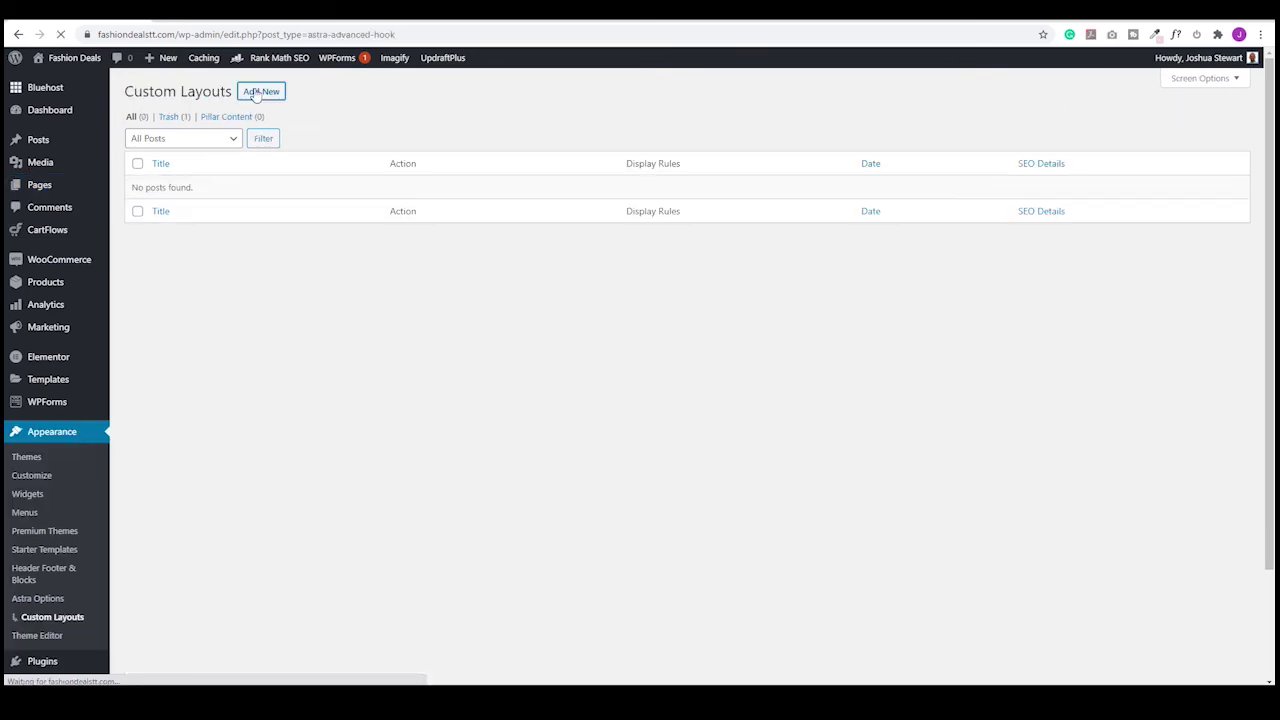
click(258, 92)
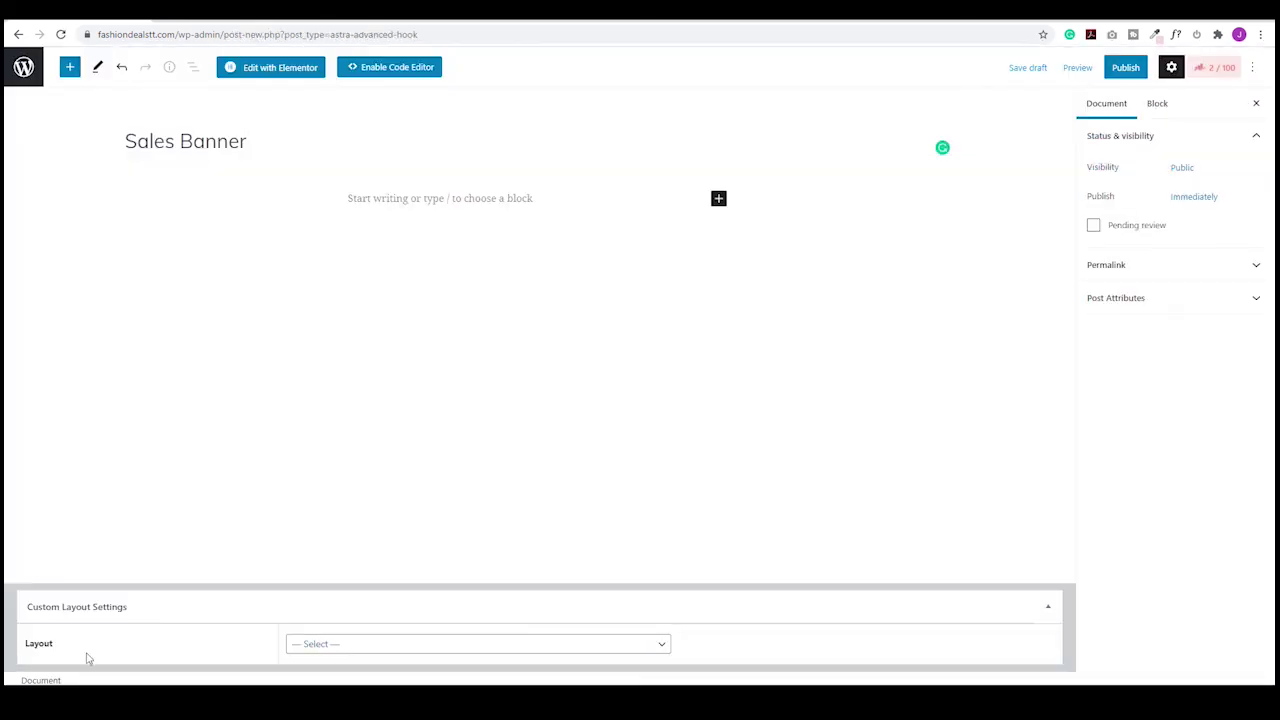
- Set the Sales Banner layout type to Hooks with the header_before action
click(403, 648)
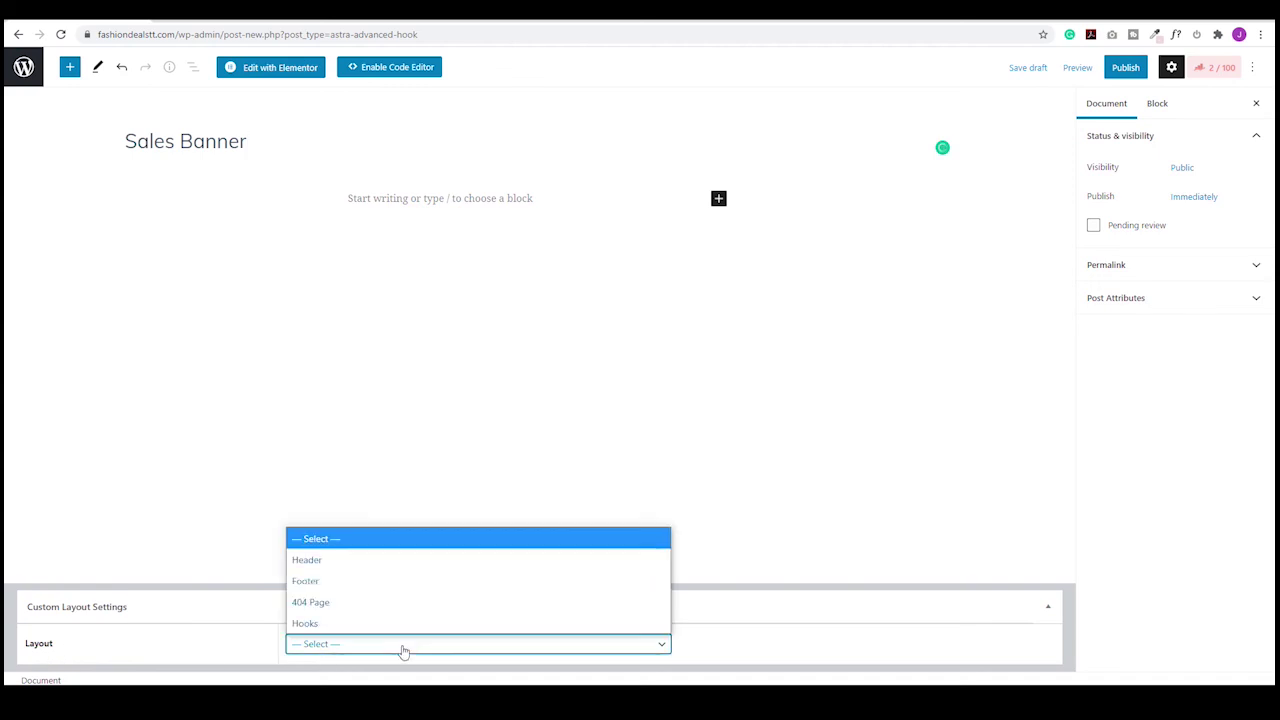
click(320, 623)
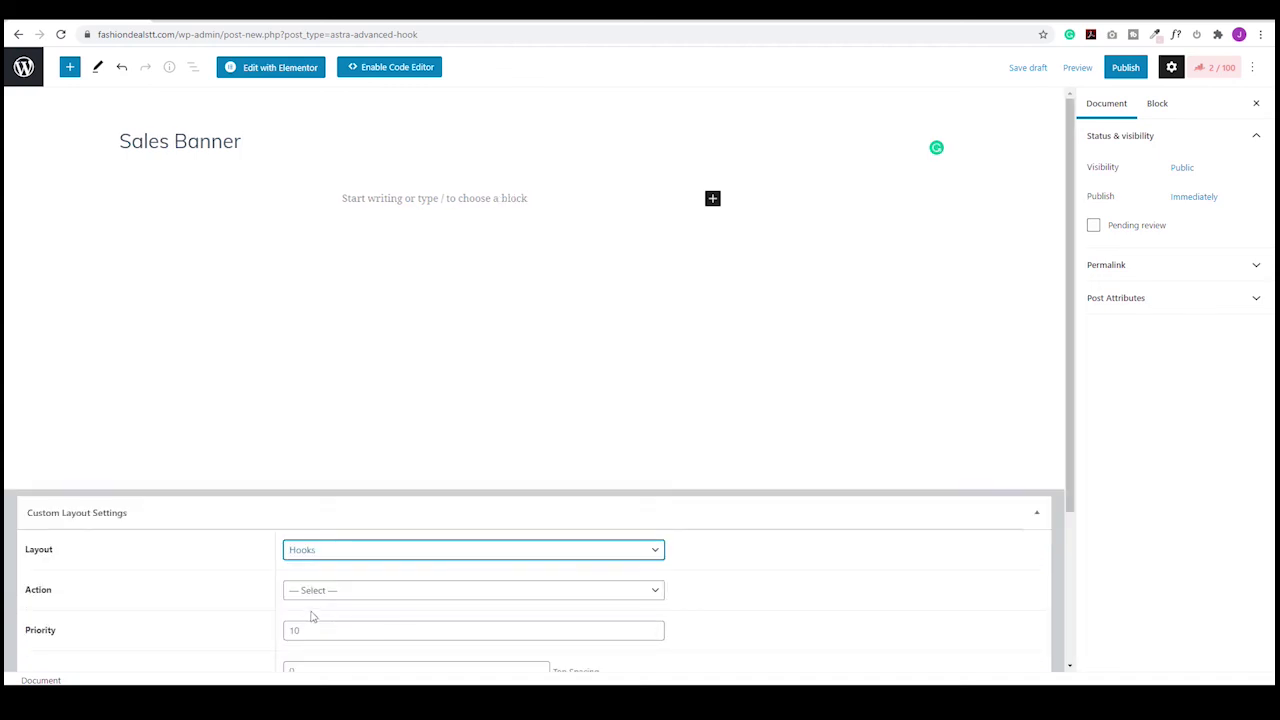
click(406, 596)
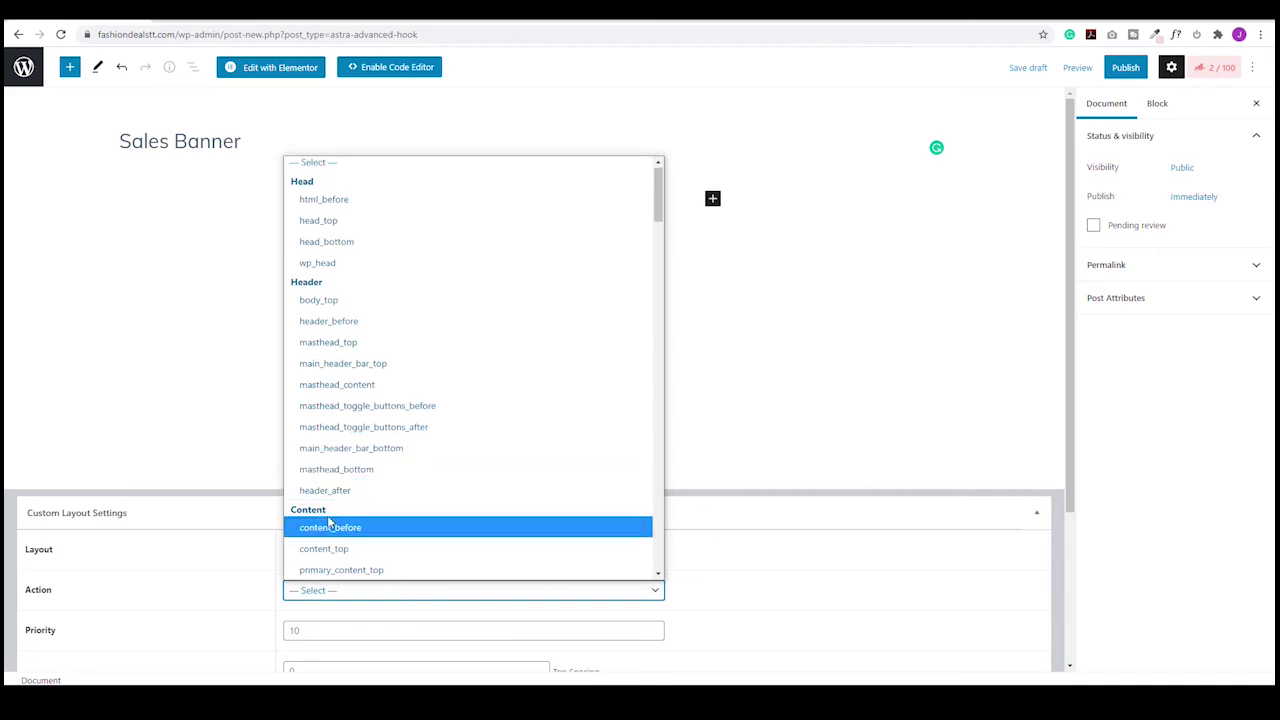
click(344, 321)
- Display the layout on the Entire Website and set its user roles to All
scroll(772, 605, down, 2)
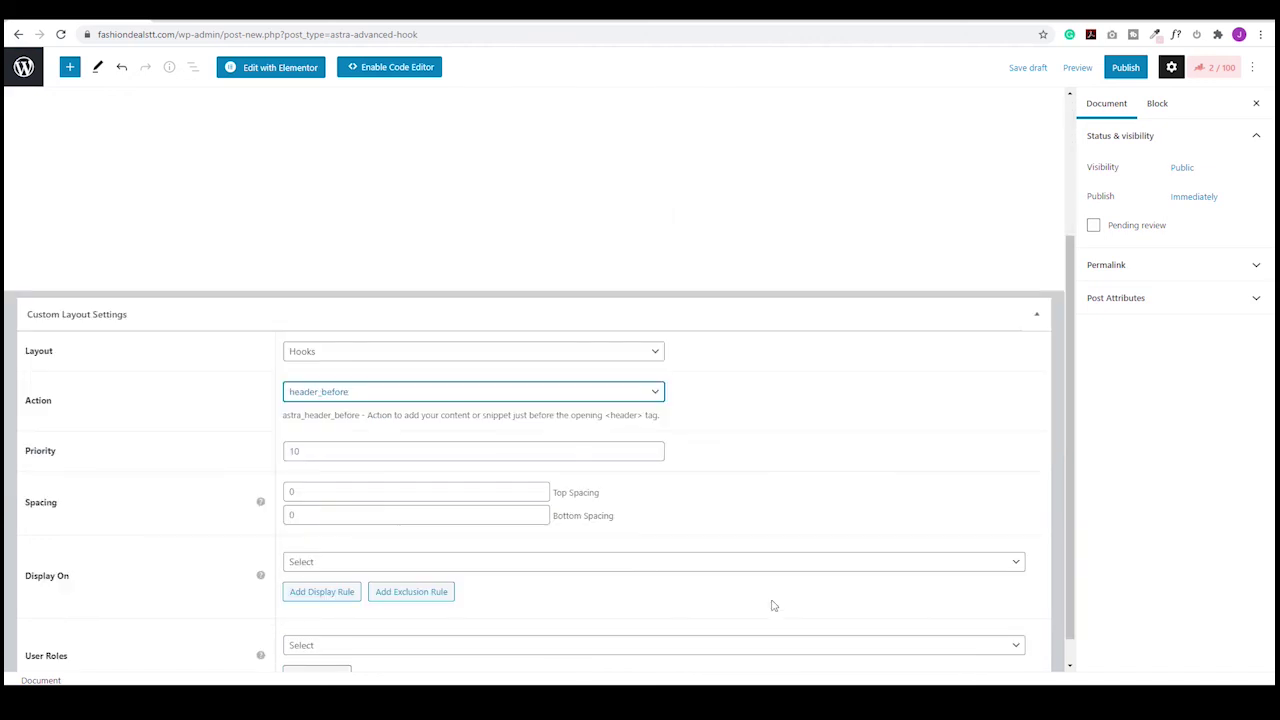
scroll(772, 605, down, 1)
click(436, 534)
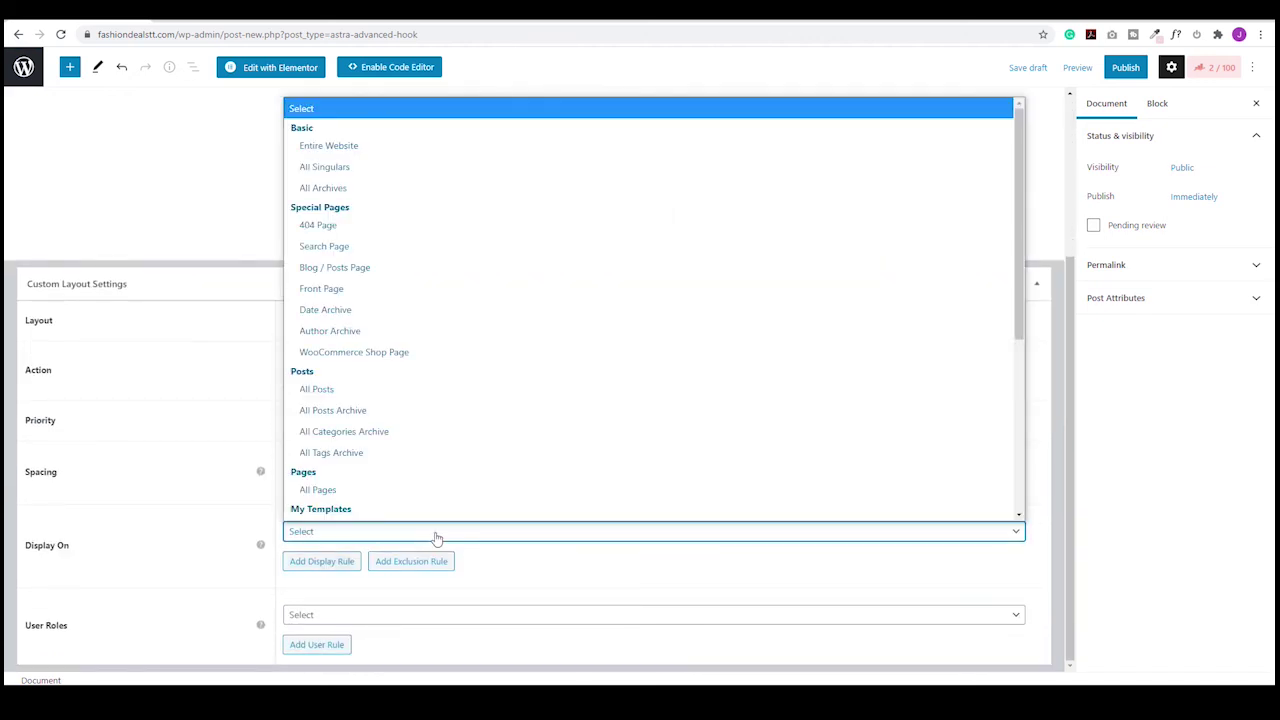
click(351, 147)
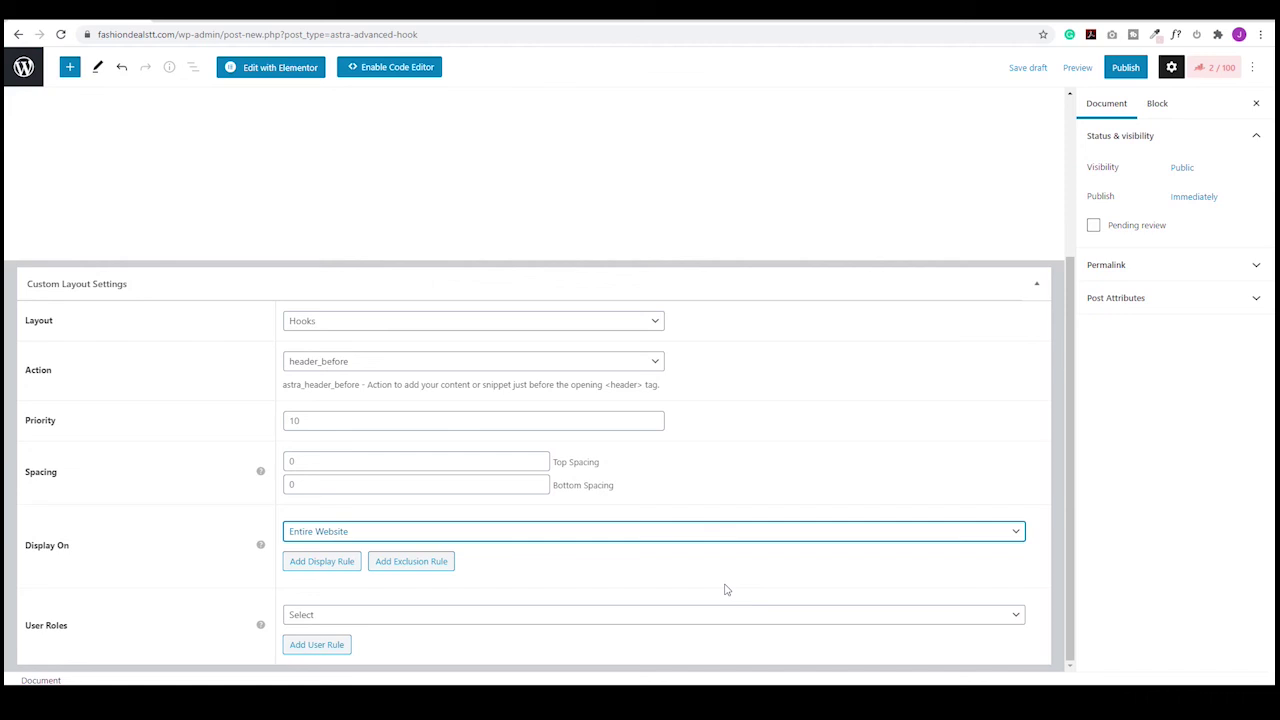
click(377, 618)
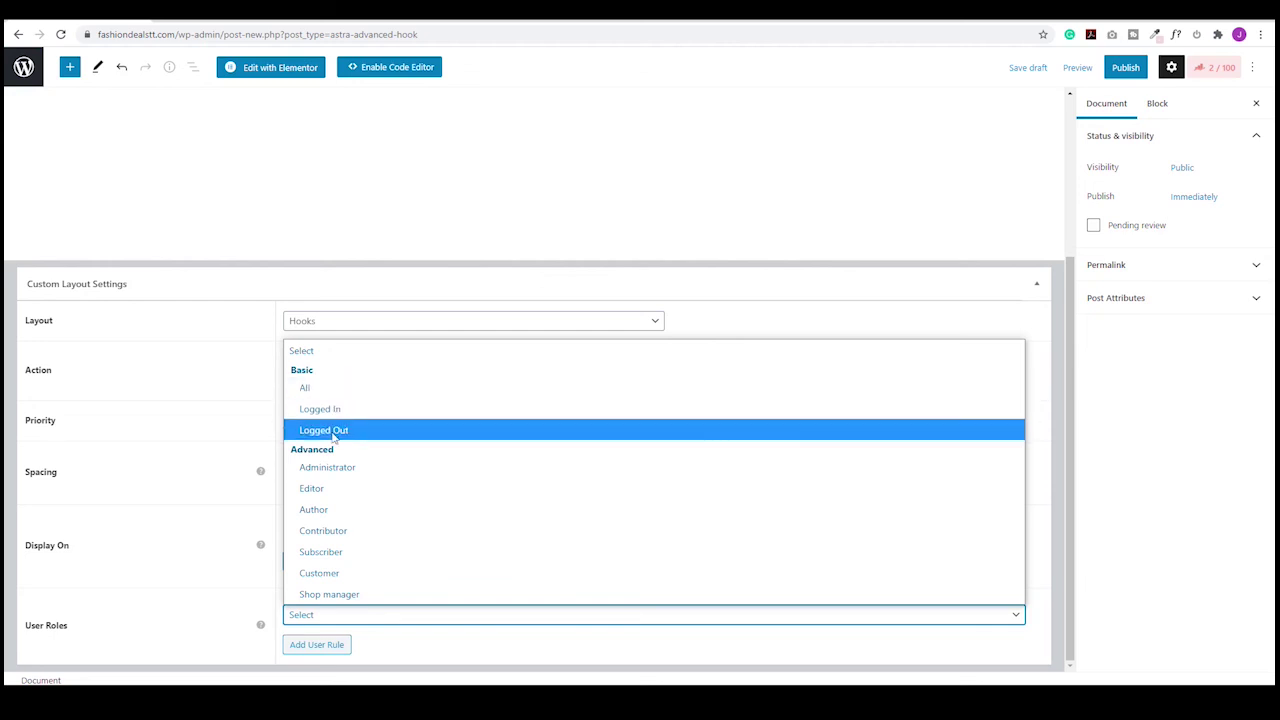
click(330, 387)
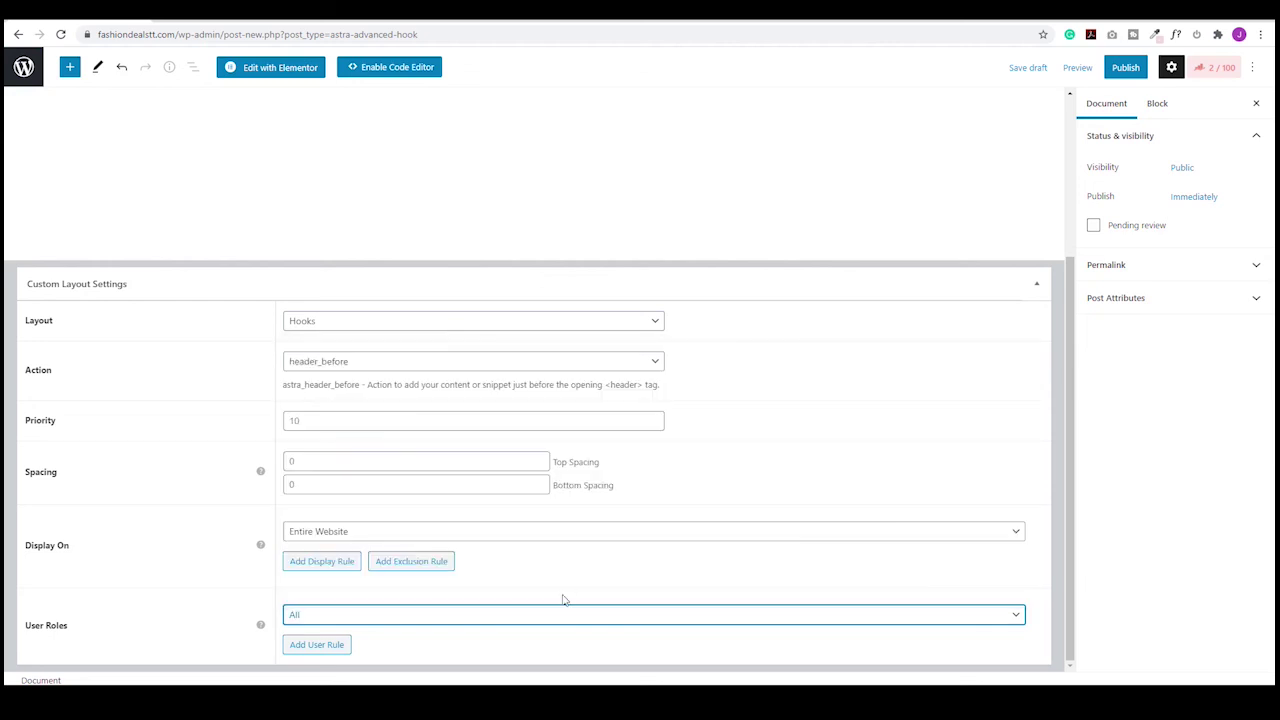
- Open the Sales Banner layout in Elementor and add a section with three equal columns
scroll(726, 583, up, 3)
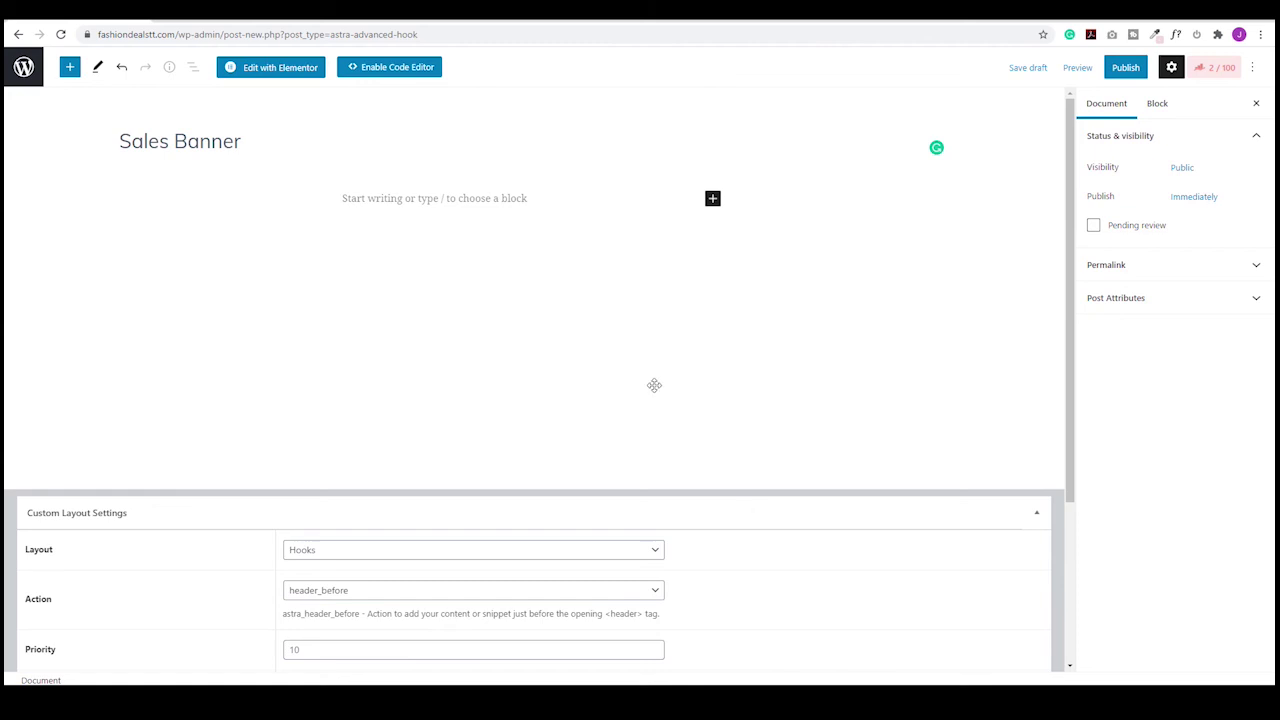
click(259, 71)
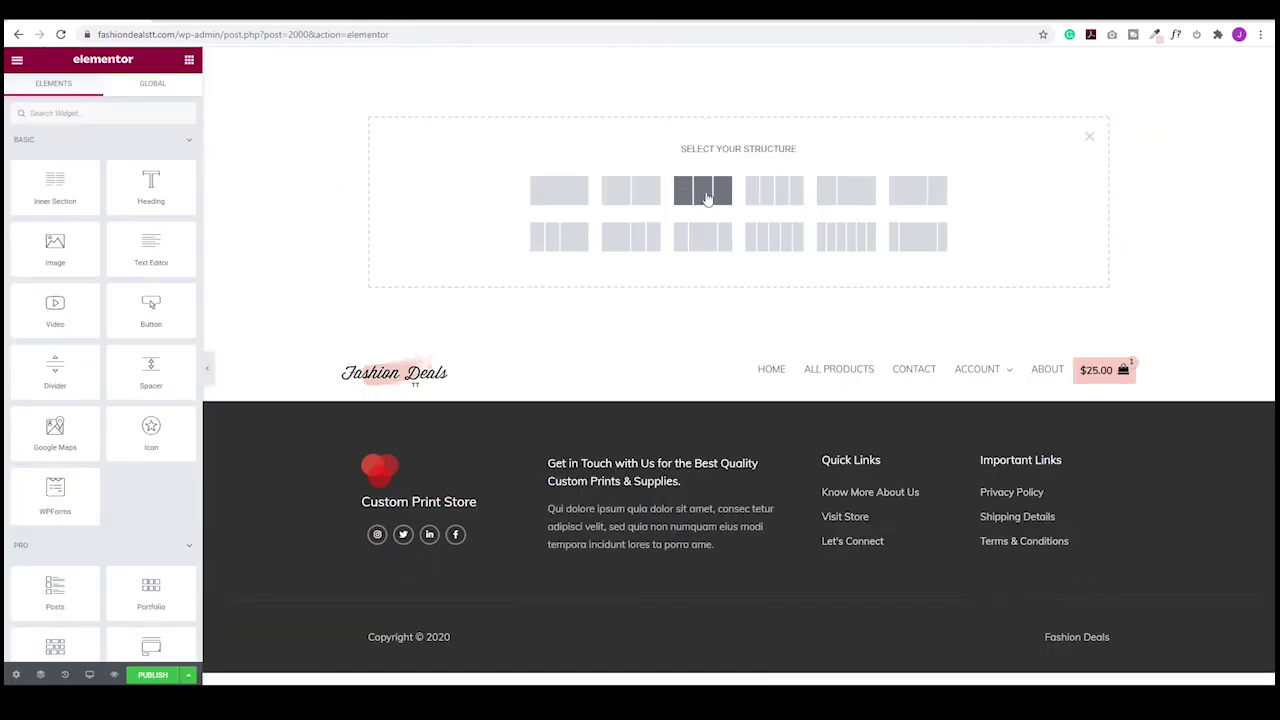
click(706, 196)
- Add a Text Editor widget to the first column with the text "Code: SAVE25"
click(189, 59)
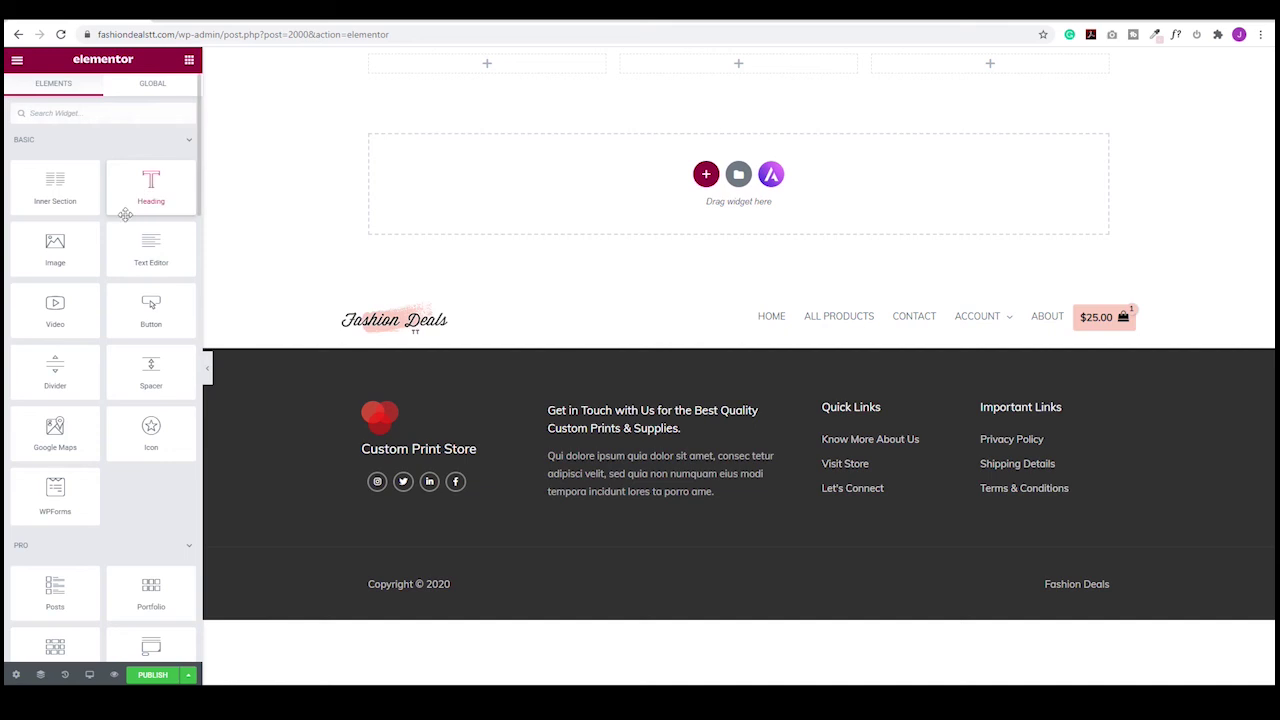
drag(140, 250, 500, 62)
triple_click(113, 338)
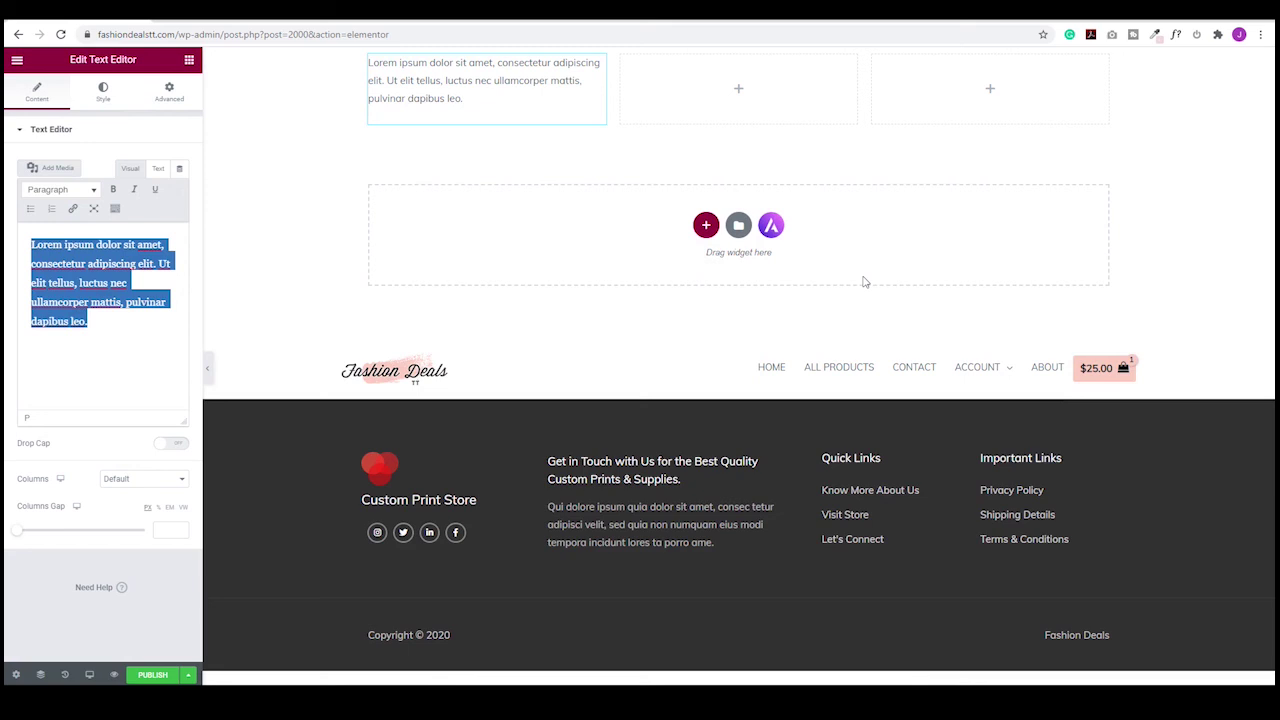
text(Code: )
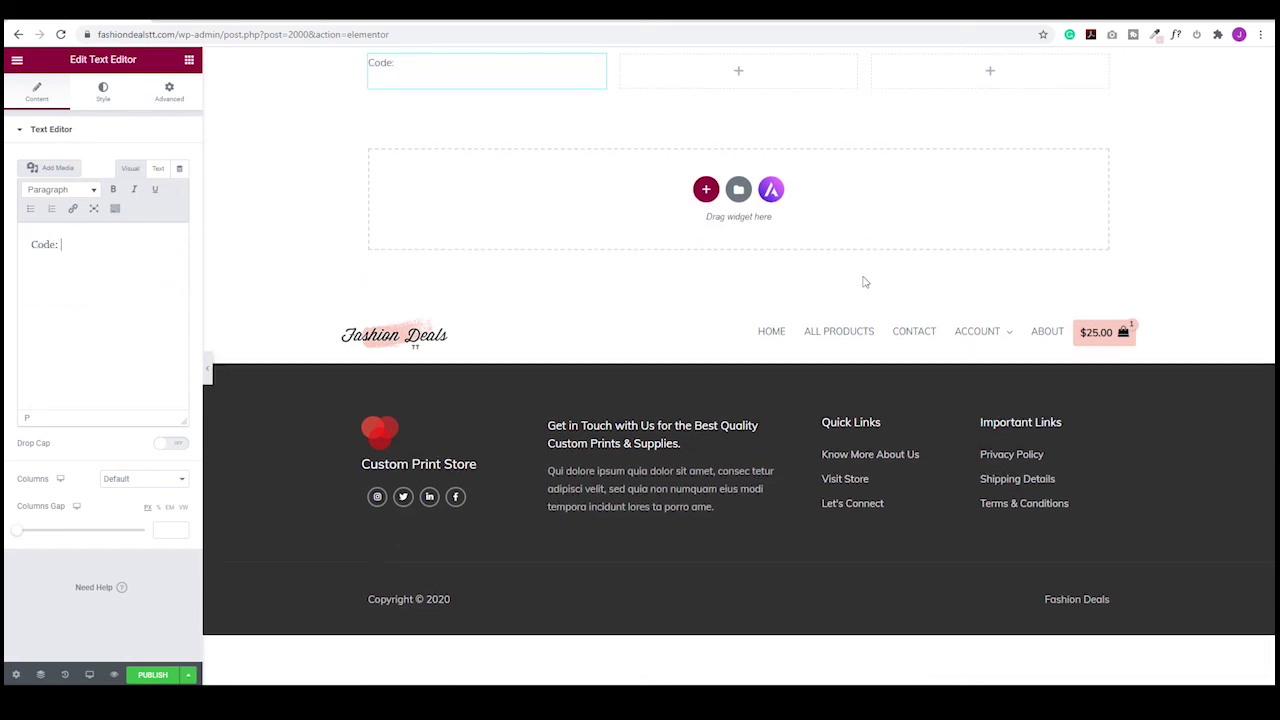
text(SAVE25)
- Add a Text Editor to the middle column reading "SPECIAL OFFER - 25th Anniversary - Limited Offer!" with SPECIAL OFFER in bold
click(189, 59)
drag(135, 252, 738, 62)
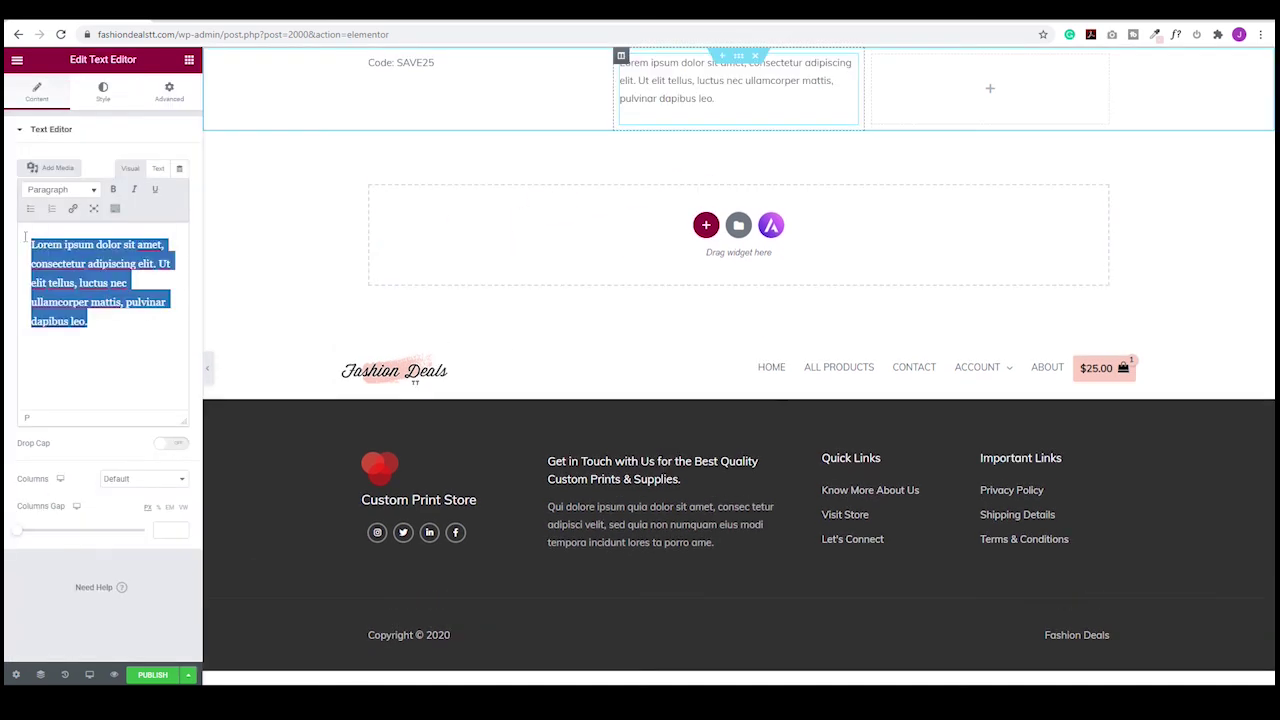
text(SPECIAL)
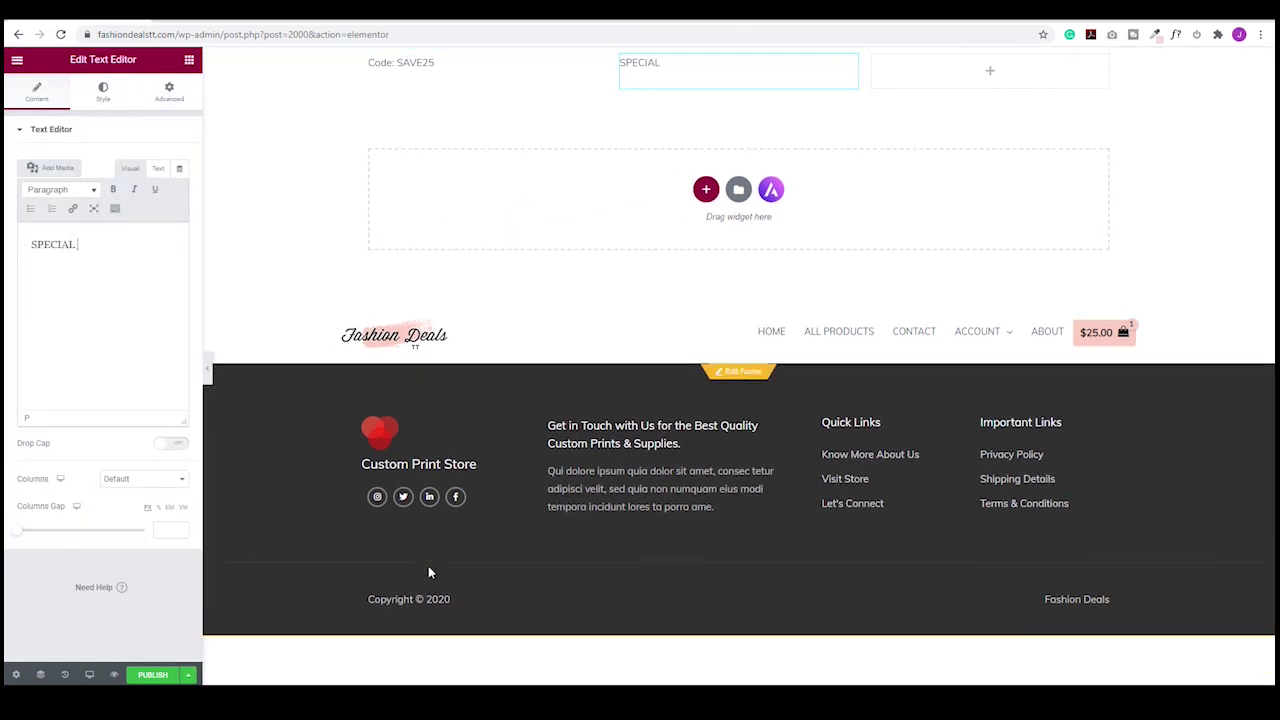
text( OFFER - 25th Anniversary - Limited Offer!)
drag(31, 244, 113, 244)
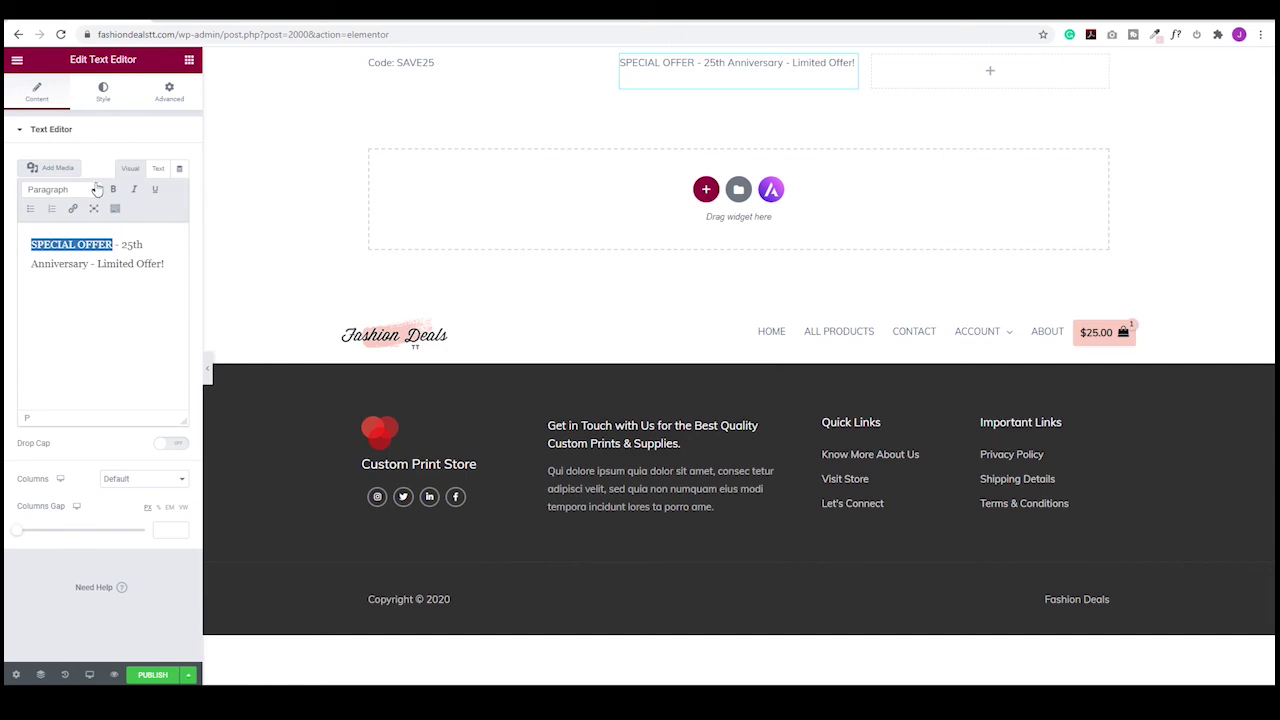
click(113, 190)
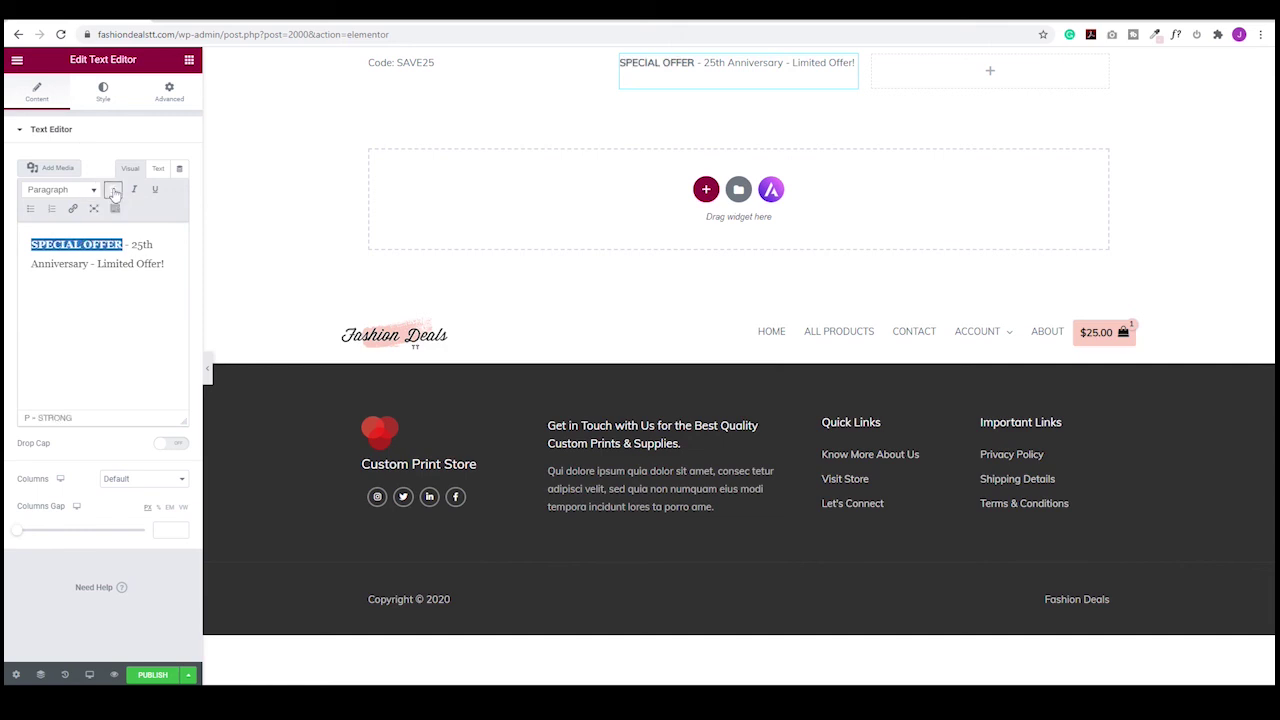
- Place a Countdown widget in the third column of the banner
click(189, 62)
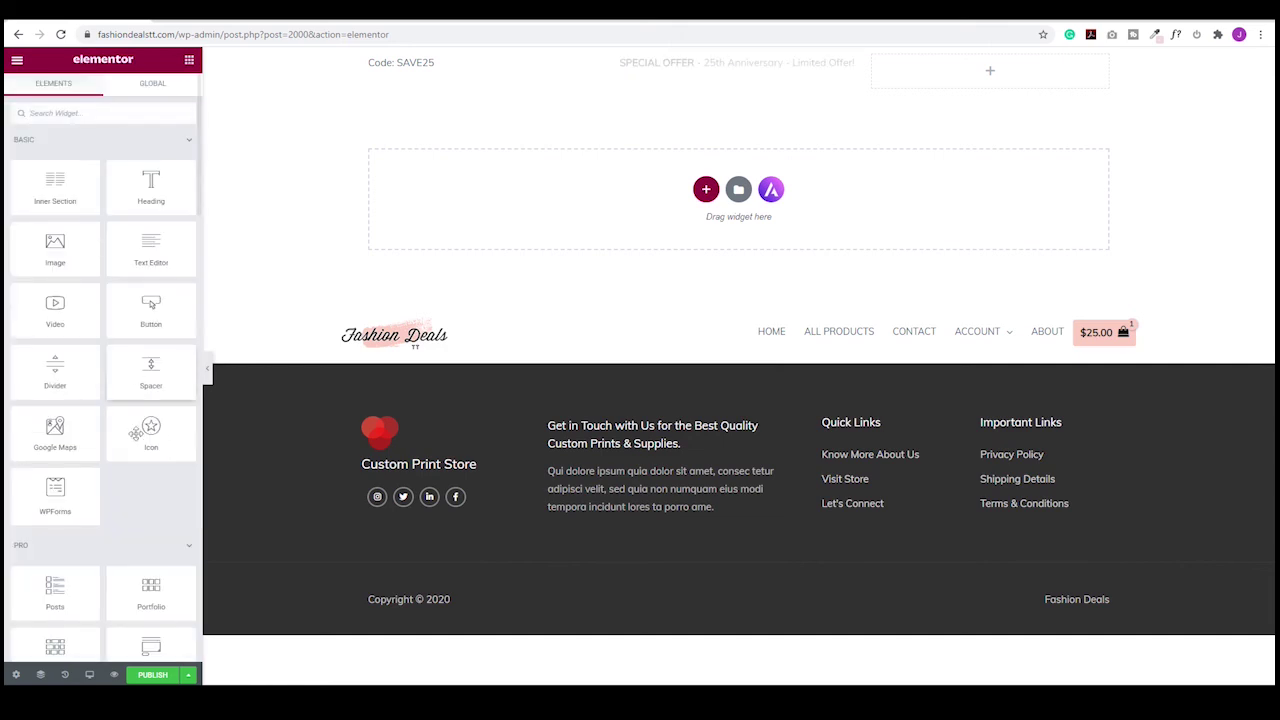
scroll(140, 500, down, 3)
scroll(147, 505, down, 4)
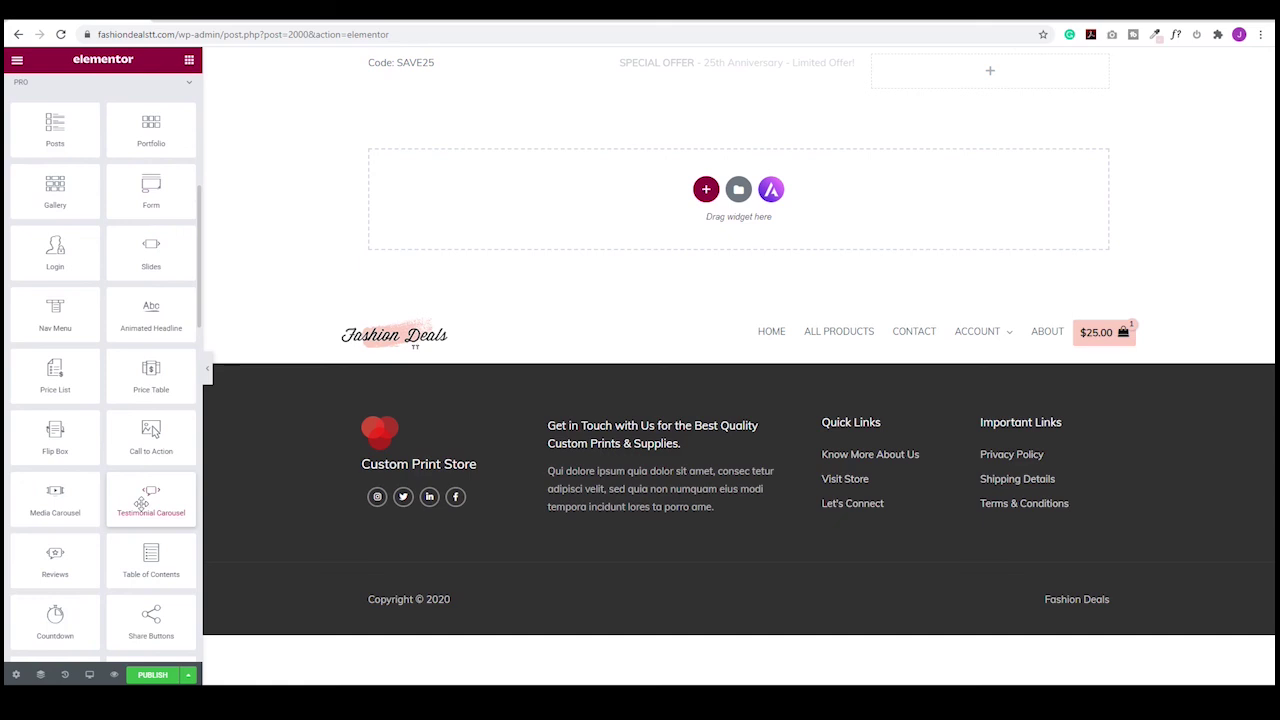
drag(60, 422, 1008, 80)
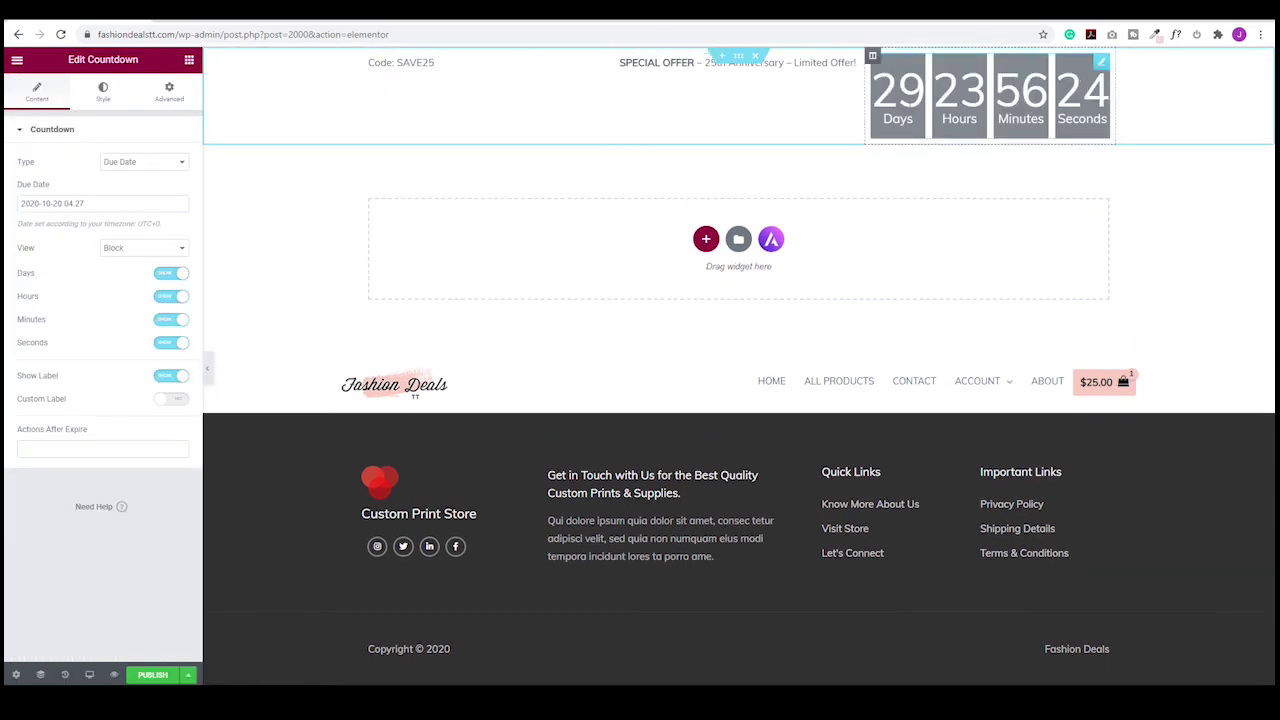
- Make the background color of the countdown boxes fully transparent
click(103, 92)
click(180, 212)
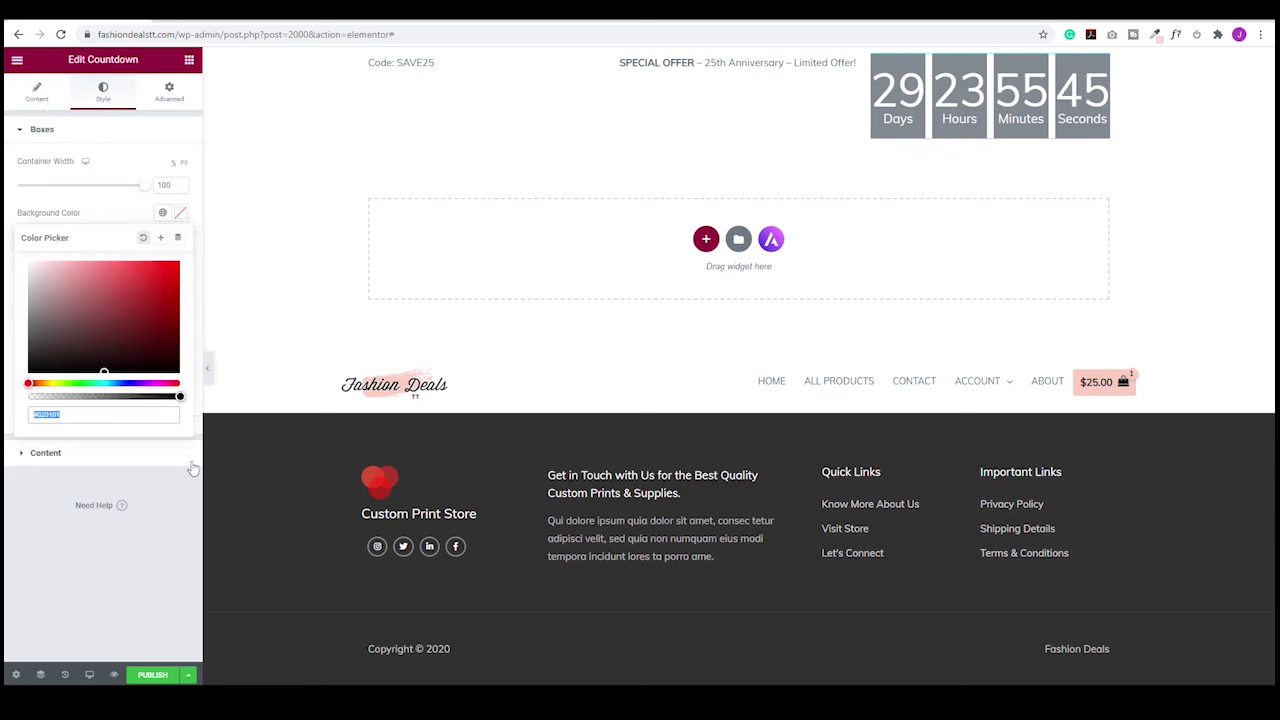
click(178, 397)
drag(178, 397, 10, 402)
click(610, 121)
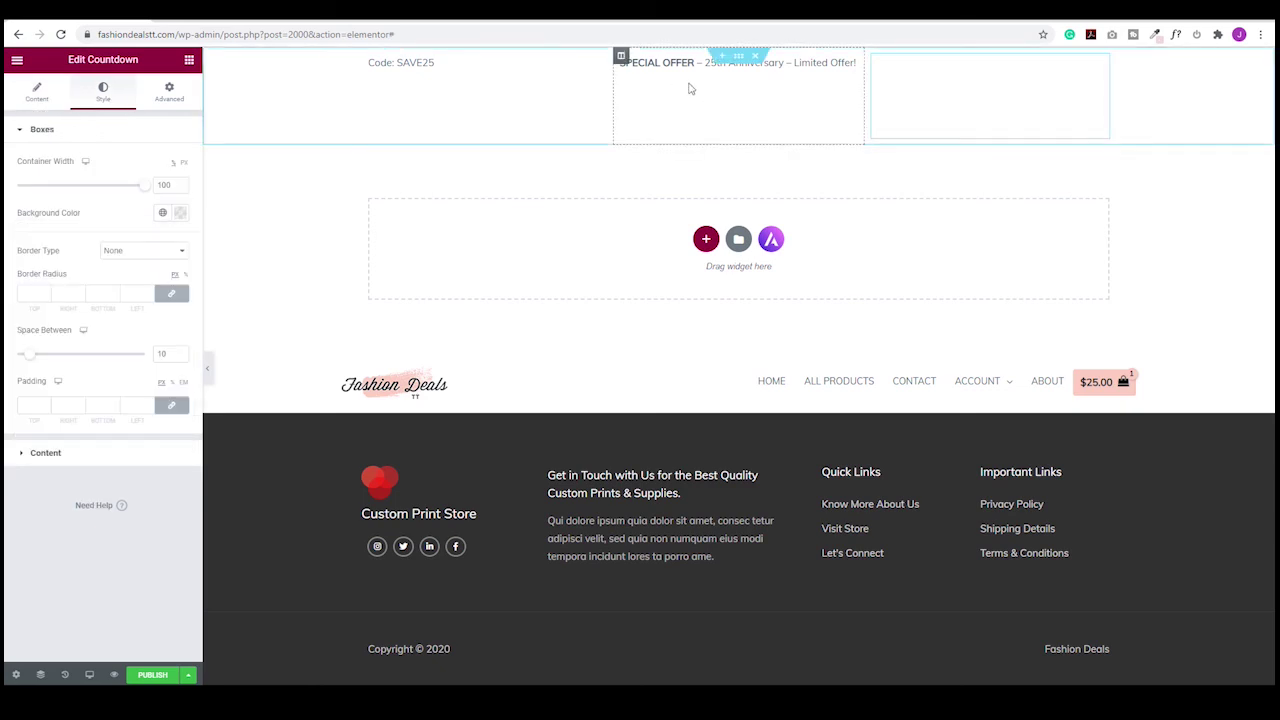
- Give the whole three-column banner section a light pink background color
click(740, 58)
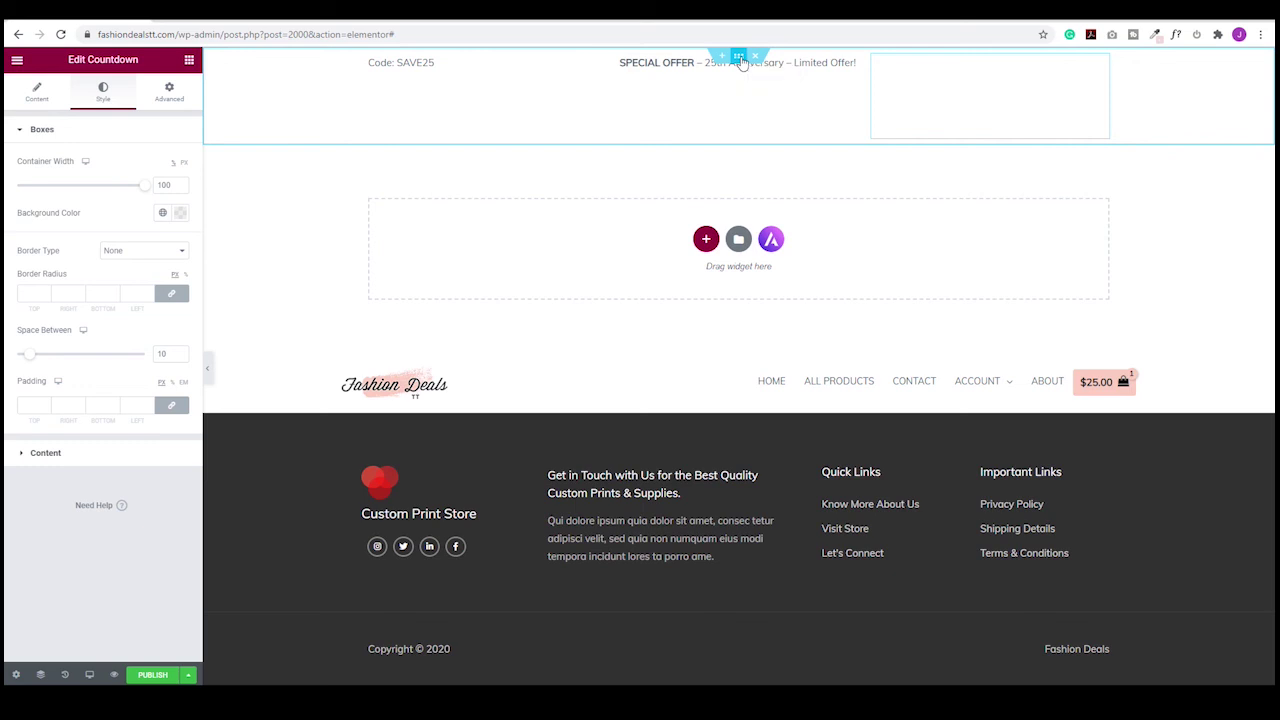
click(103, 90)
click(129, 183)
click(160, 212)
scroll(60, 400, down, 1)
click(52, 420)
click(156, 128)
- Set the countdown's digit font size to 15 and reduce its label font size to match
click(876, 62)
click(16, 460)
click(180, 240)
click(161, 353)
text(15)
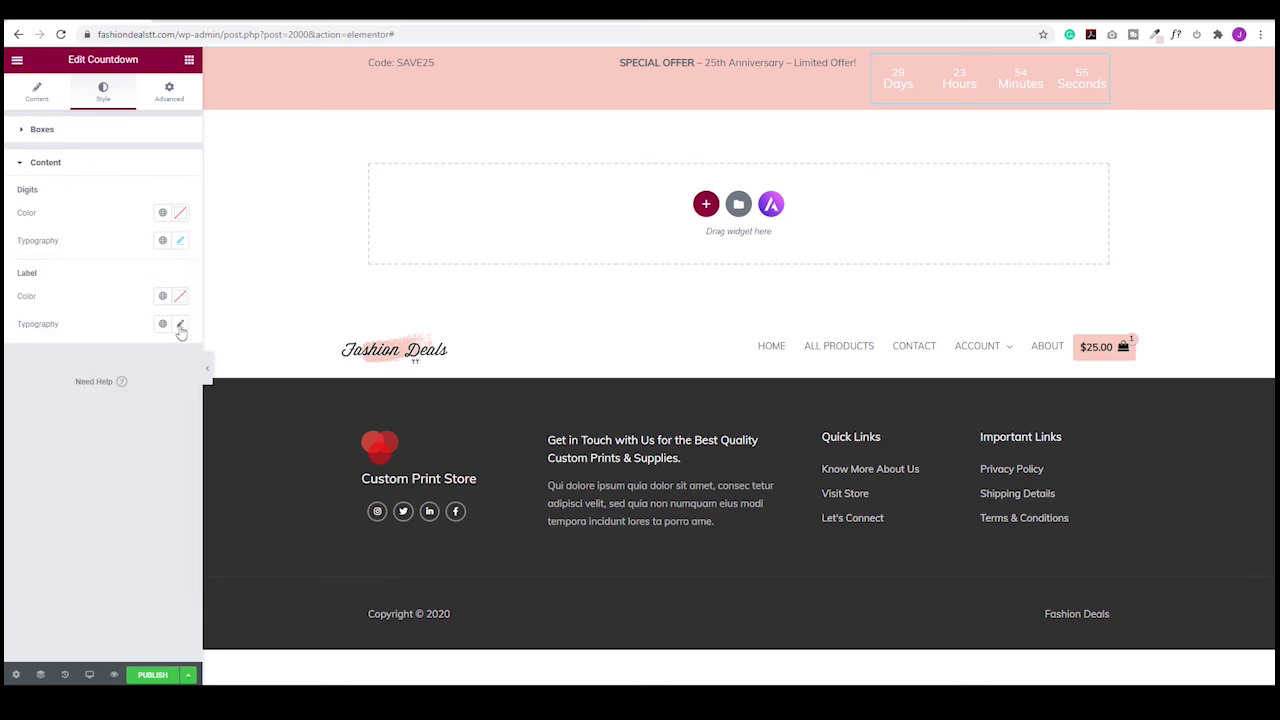
click(180, 324)
- Try a negative top margin on the countdown to raise it within the banner
click(30, 130)
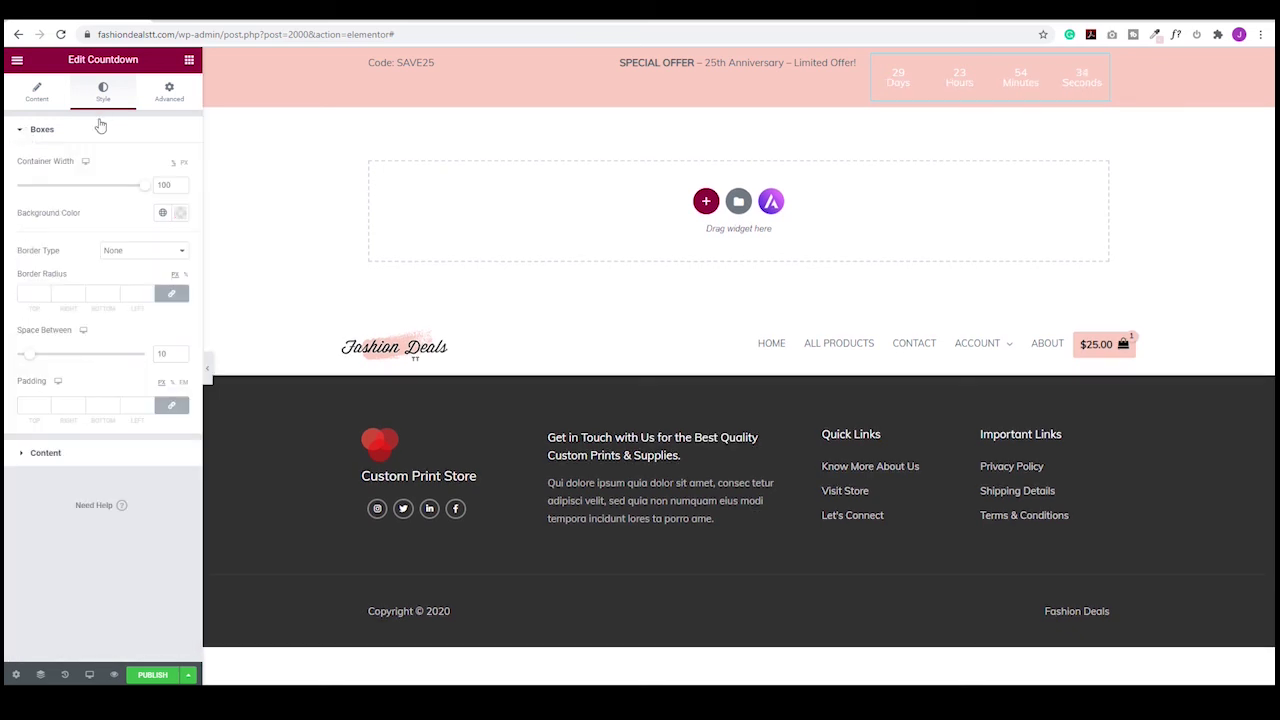
click(168, 96)
click(45, 190)
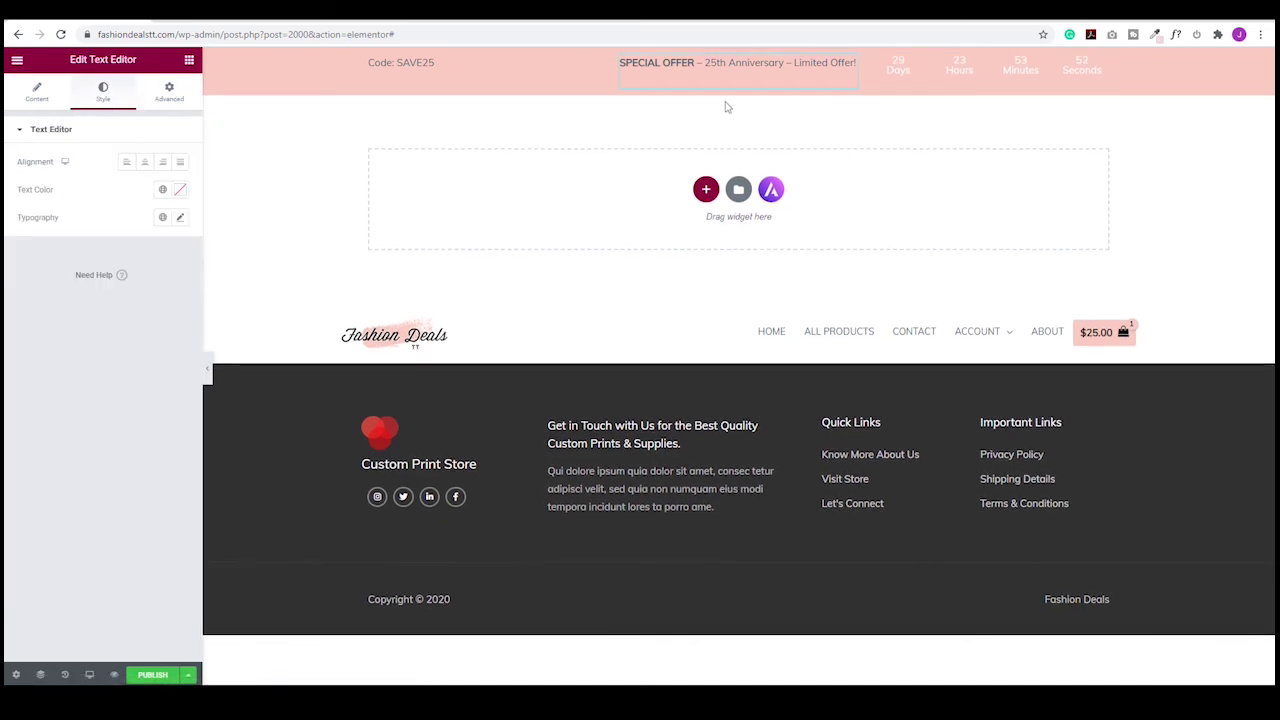
- Make the special offer text white and set its bottom margin to -25 px
click(178, 192)
drag(43, 257, 11, 236)
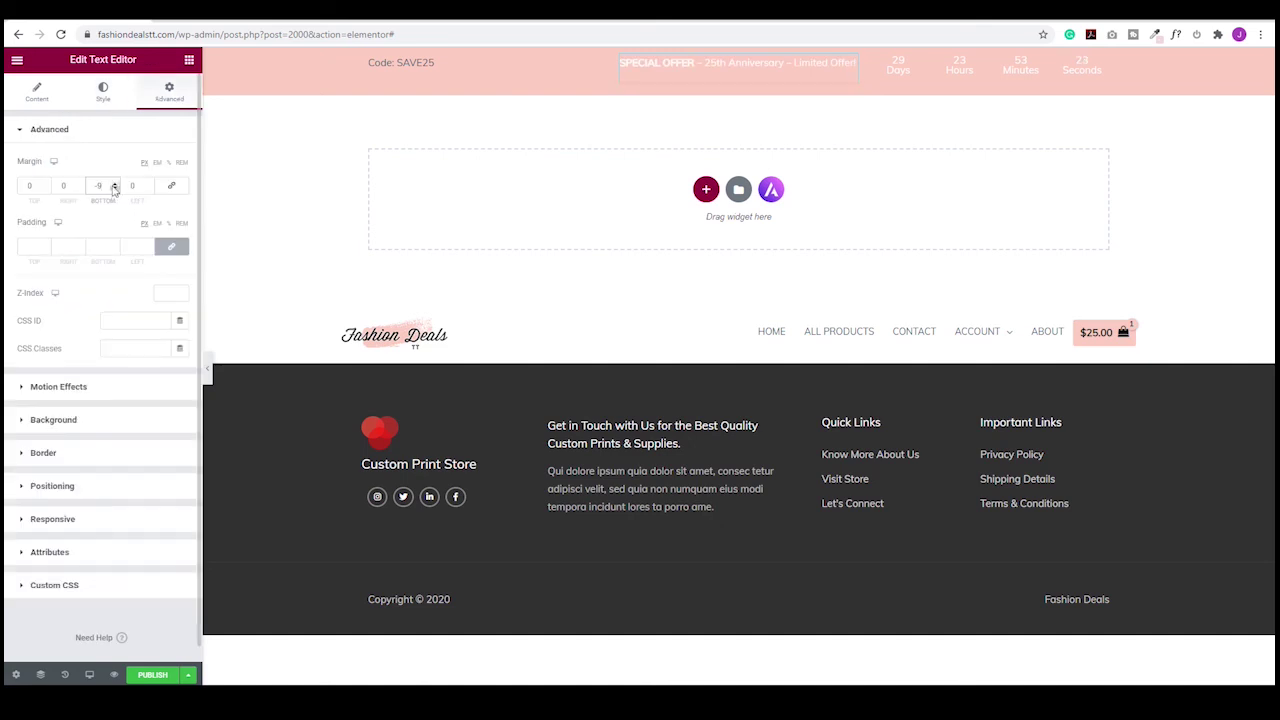
scroll(115, 189, down, 15)
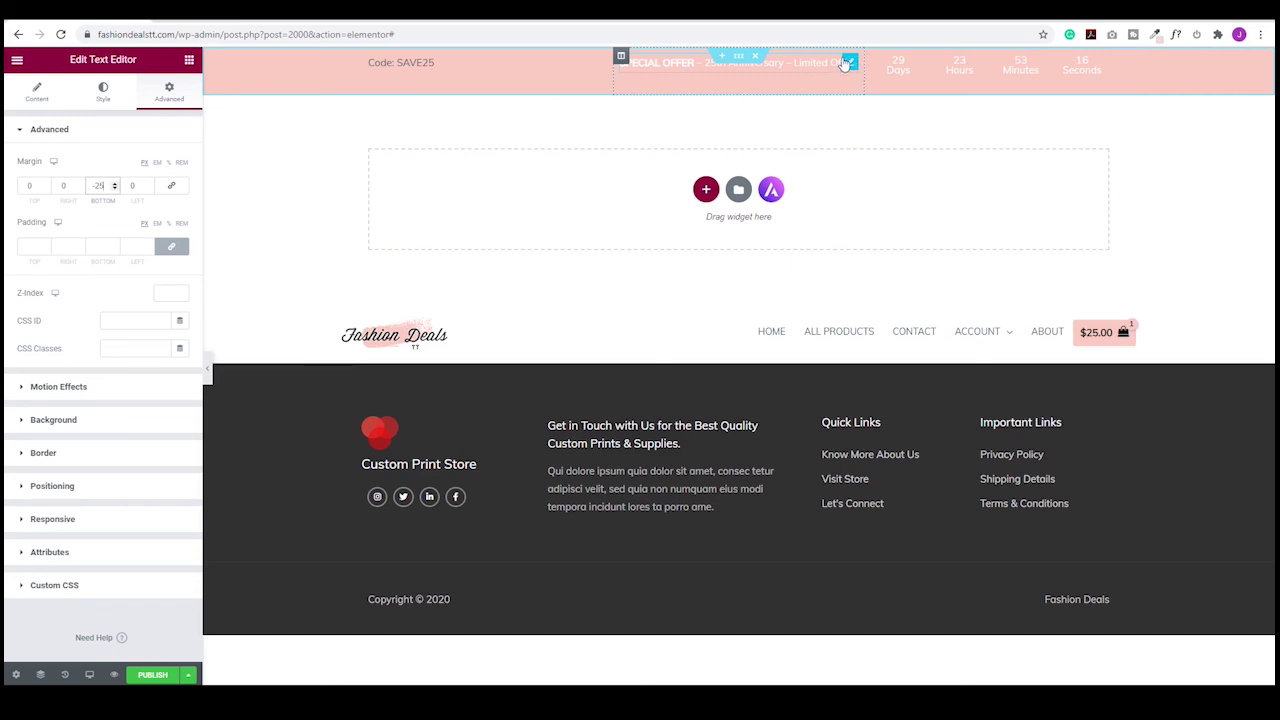
- Copy the special offer text's style and paste it onto the "Code: SAVE25" text
right_click(846, 63)
click(866, 115)
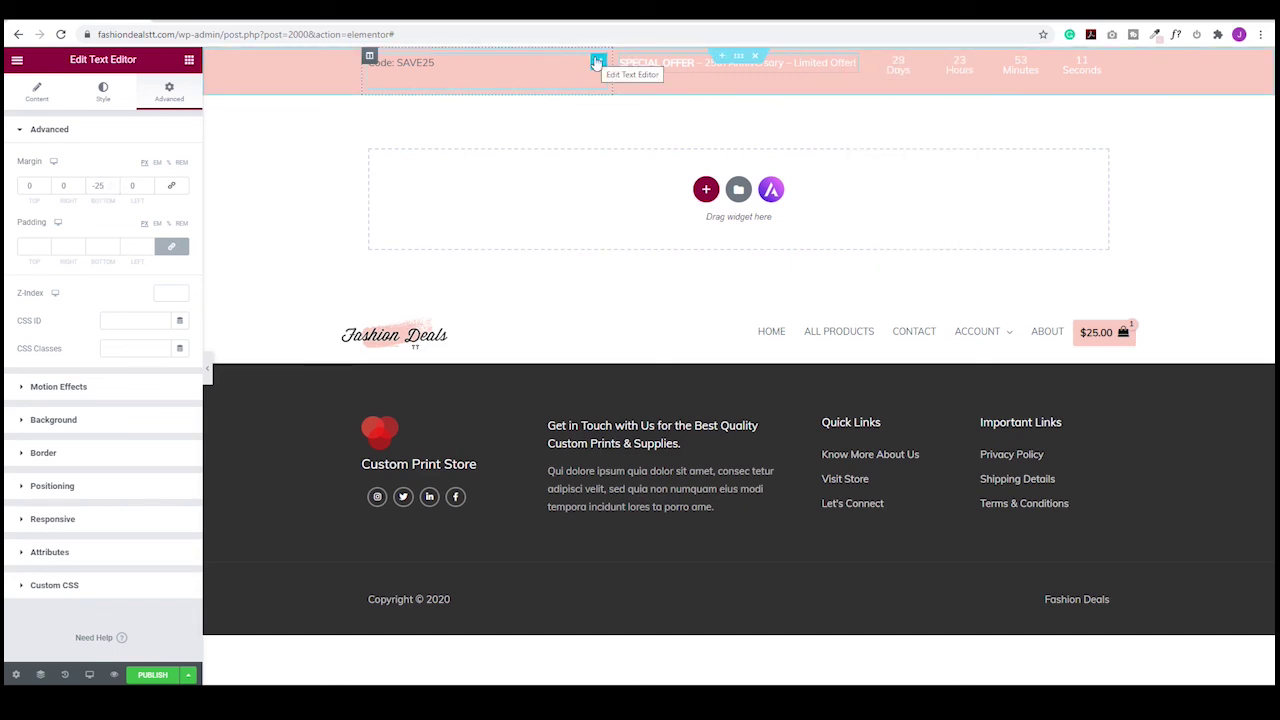
right_click(597, 62)
click(641, 151)
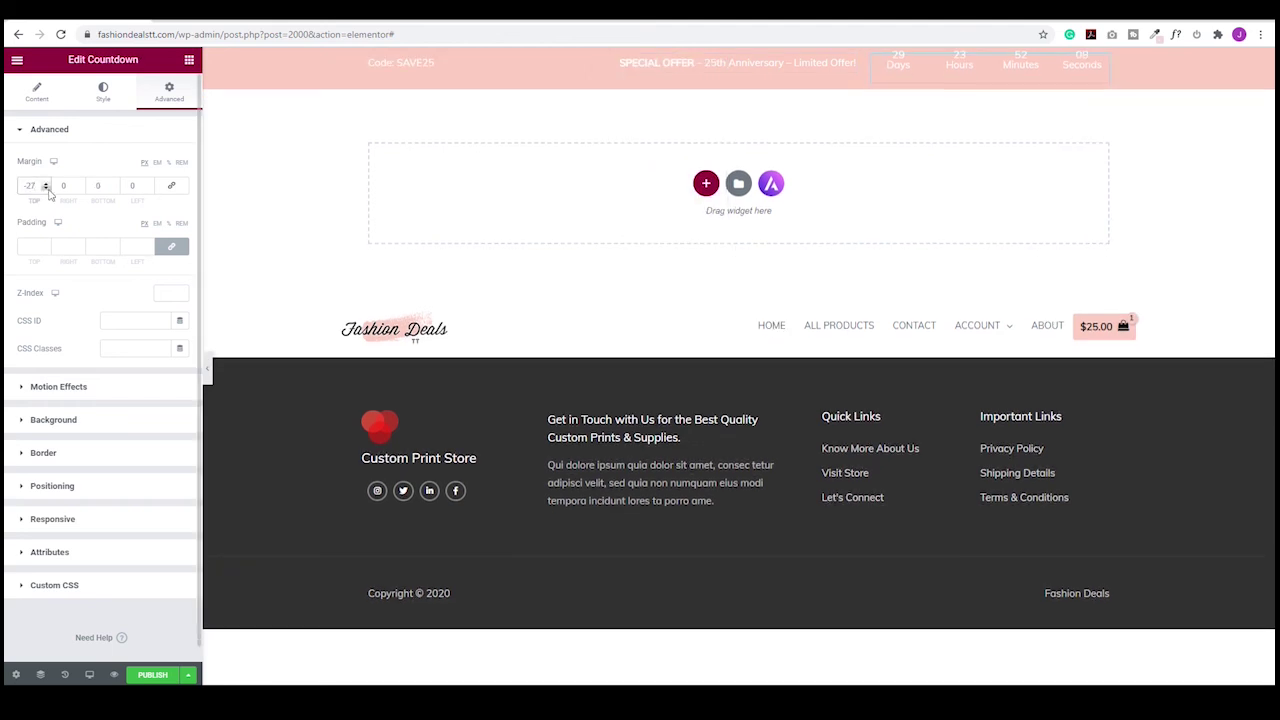
- Set the countdown's space between boxes and its padding to 0, and return its top margin to 0
click(46, 188)
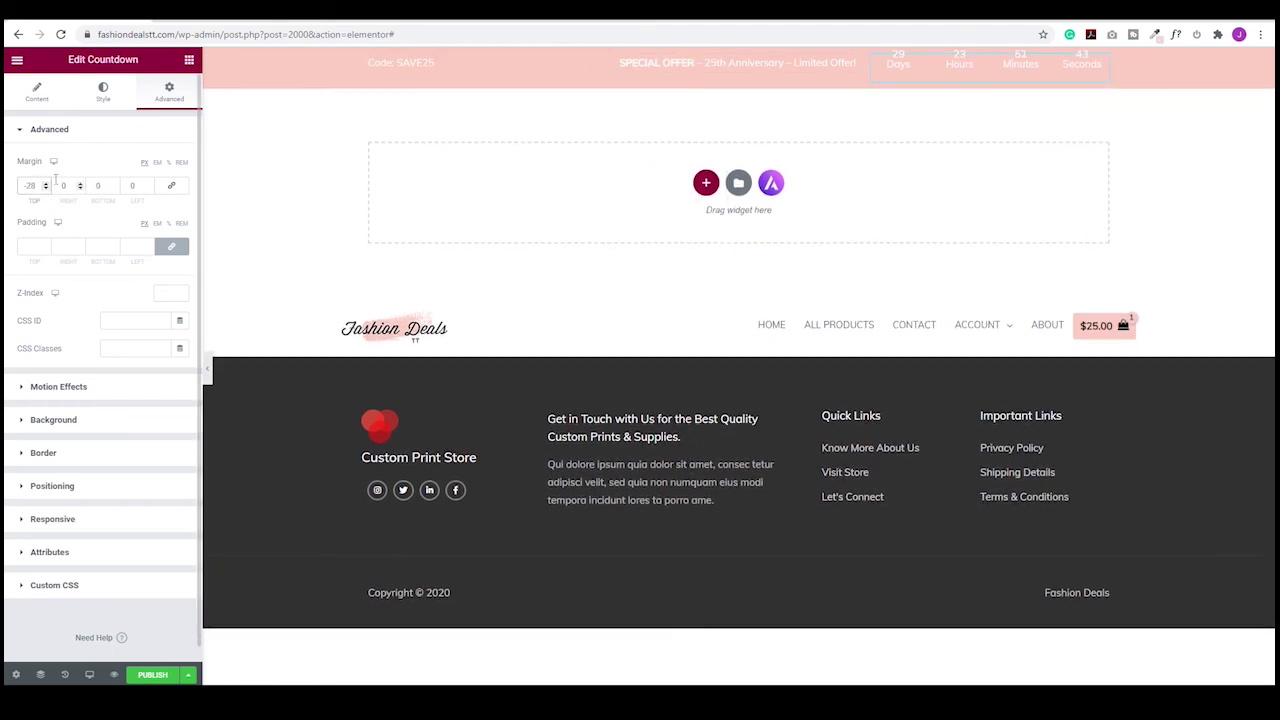
click(110, 96)
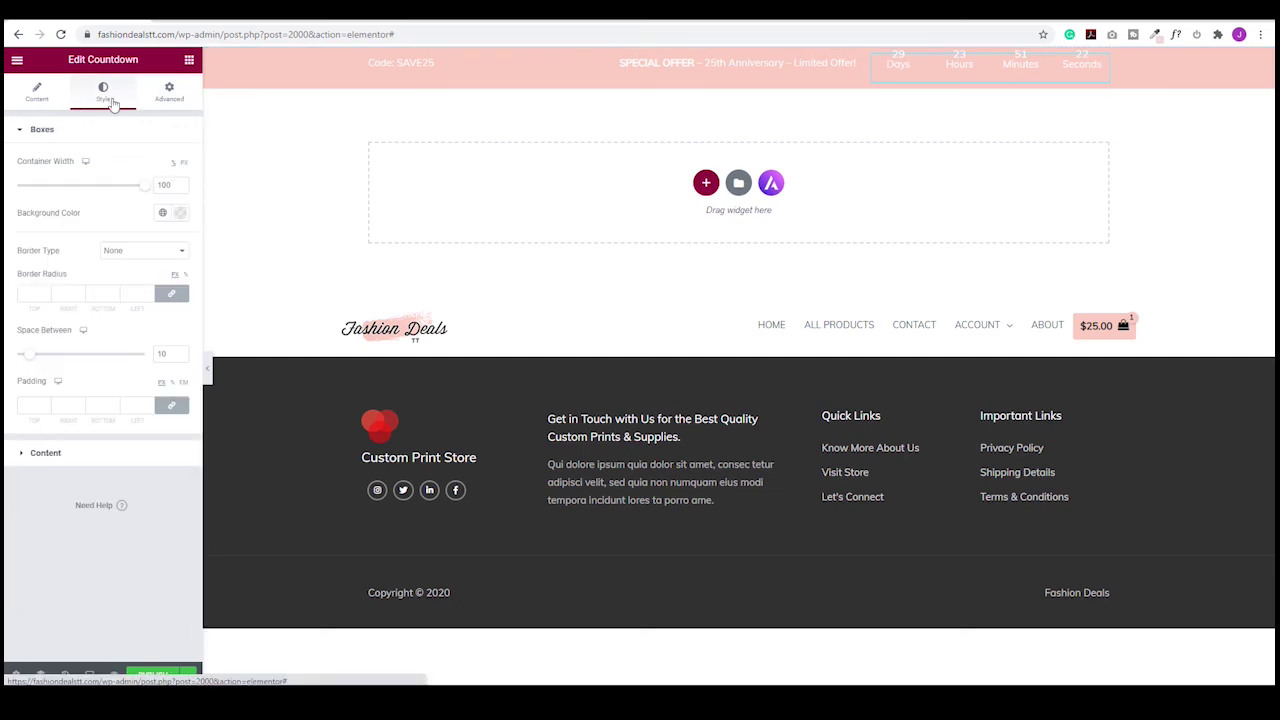
drag(30, 354, 16, 354)
click(172, 405)
click(172, 405)
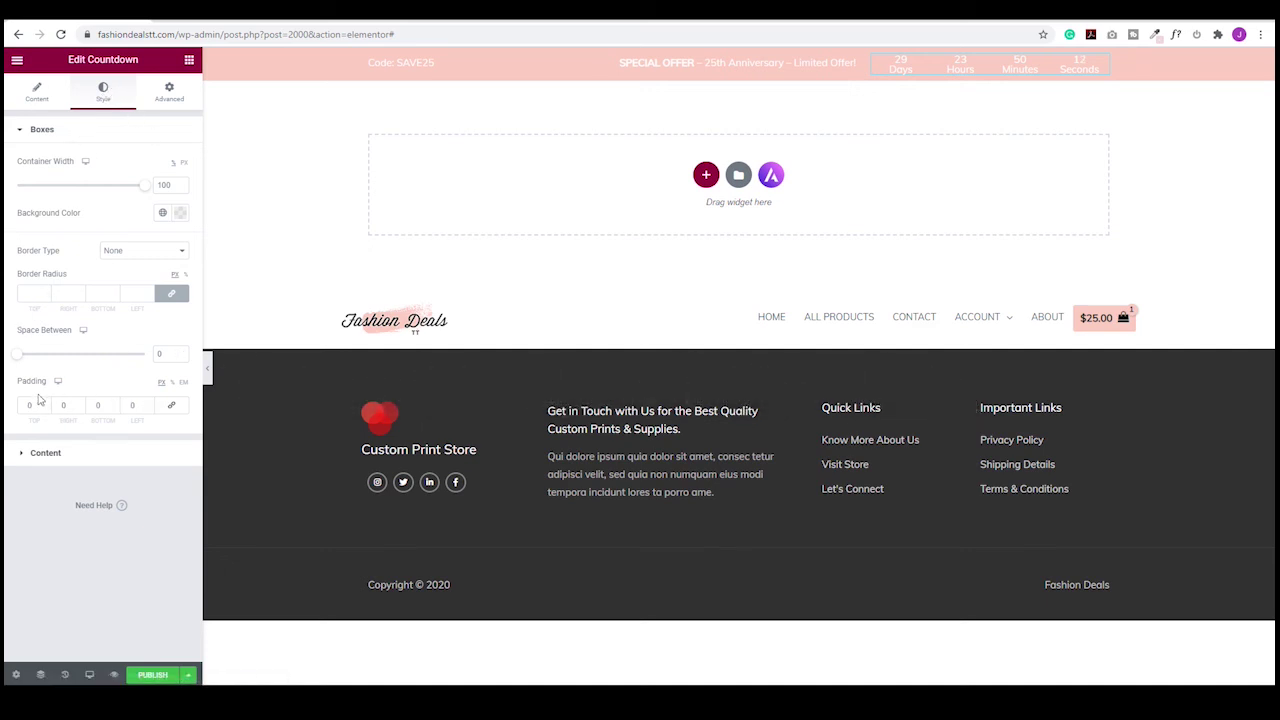
click(169, 92)
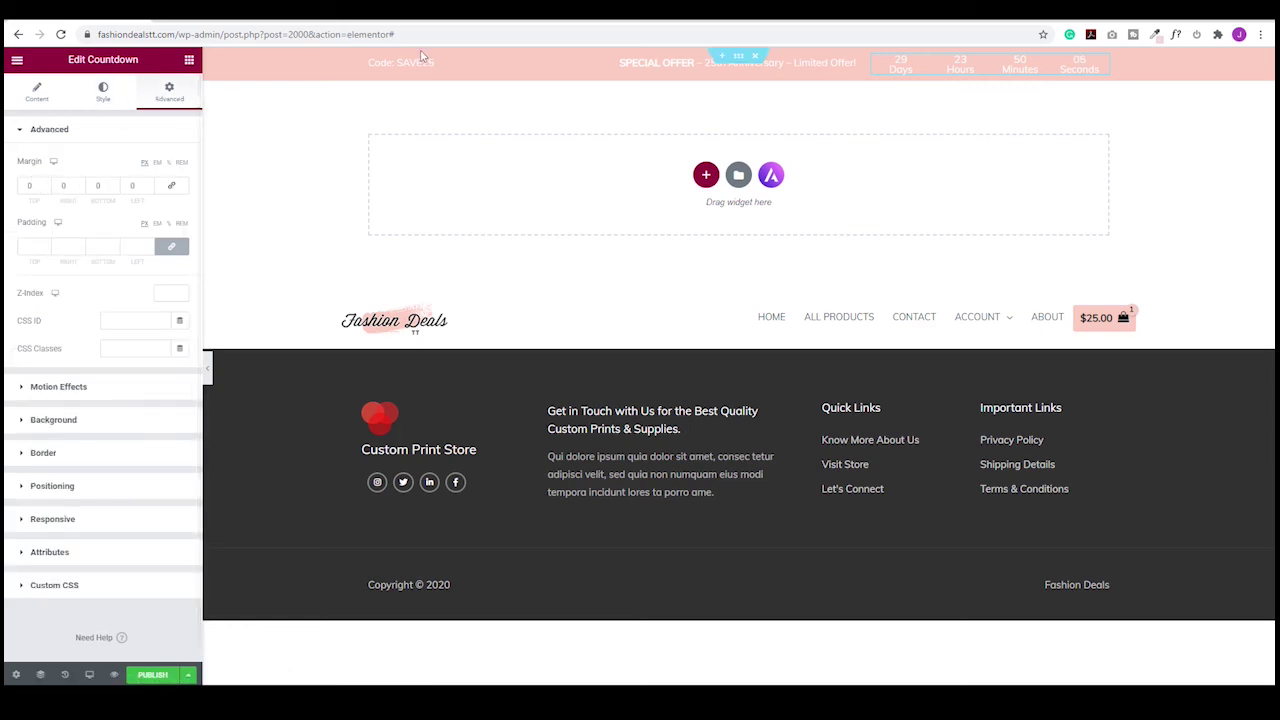
- Publish the banner layout and check it on the store's live home page, continuing to All Products
click(153, 675)
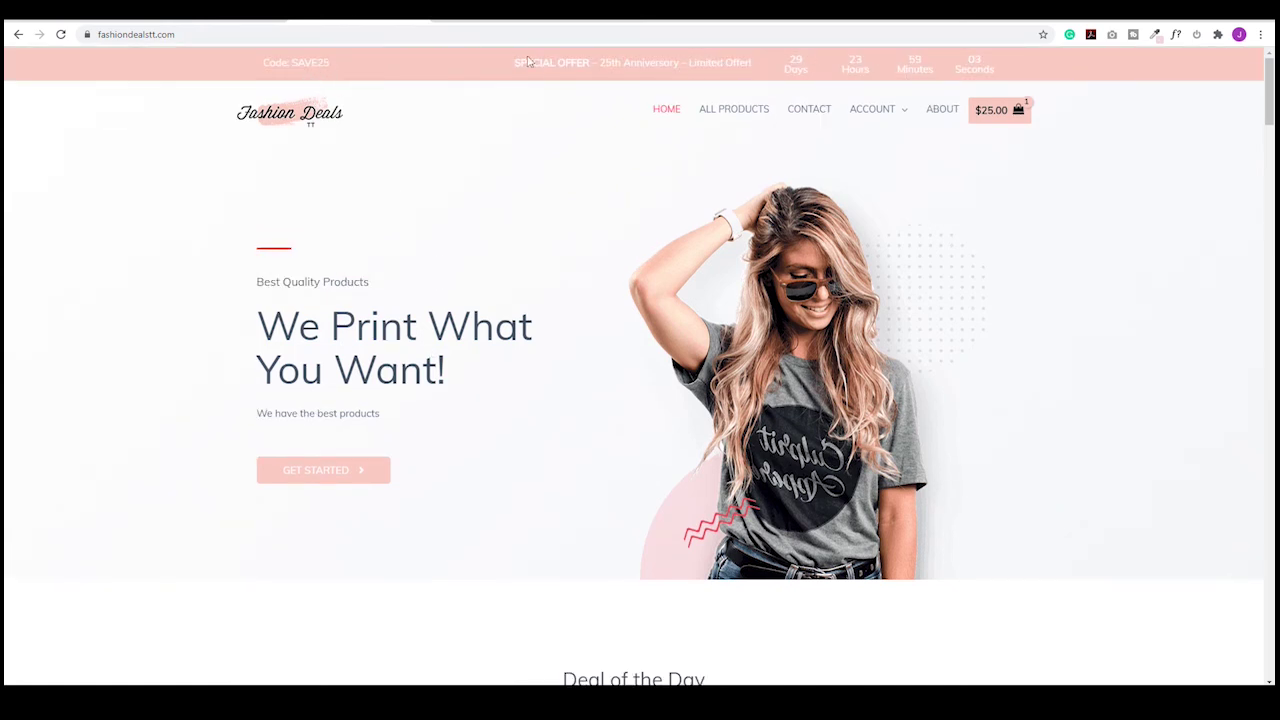
scroll(608, 370, down, 3)
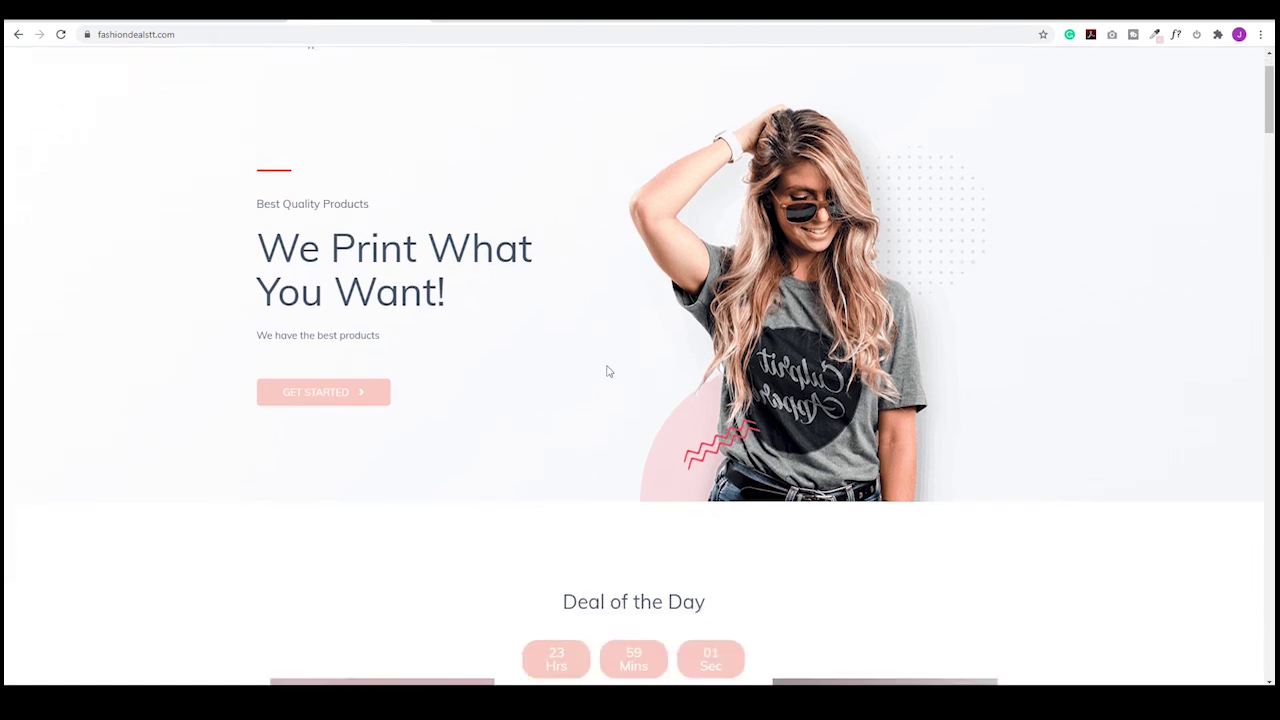
scroll(620, 360, up, 3)
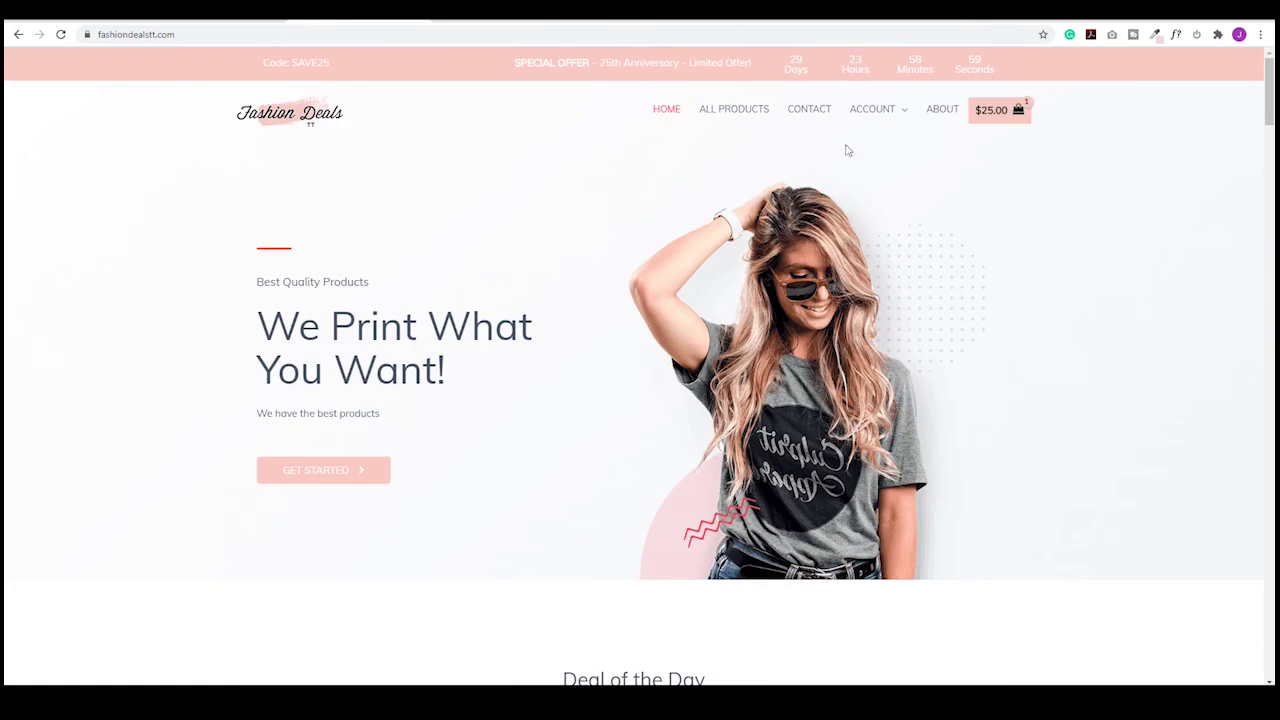
click(745, 115)
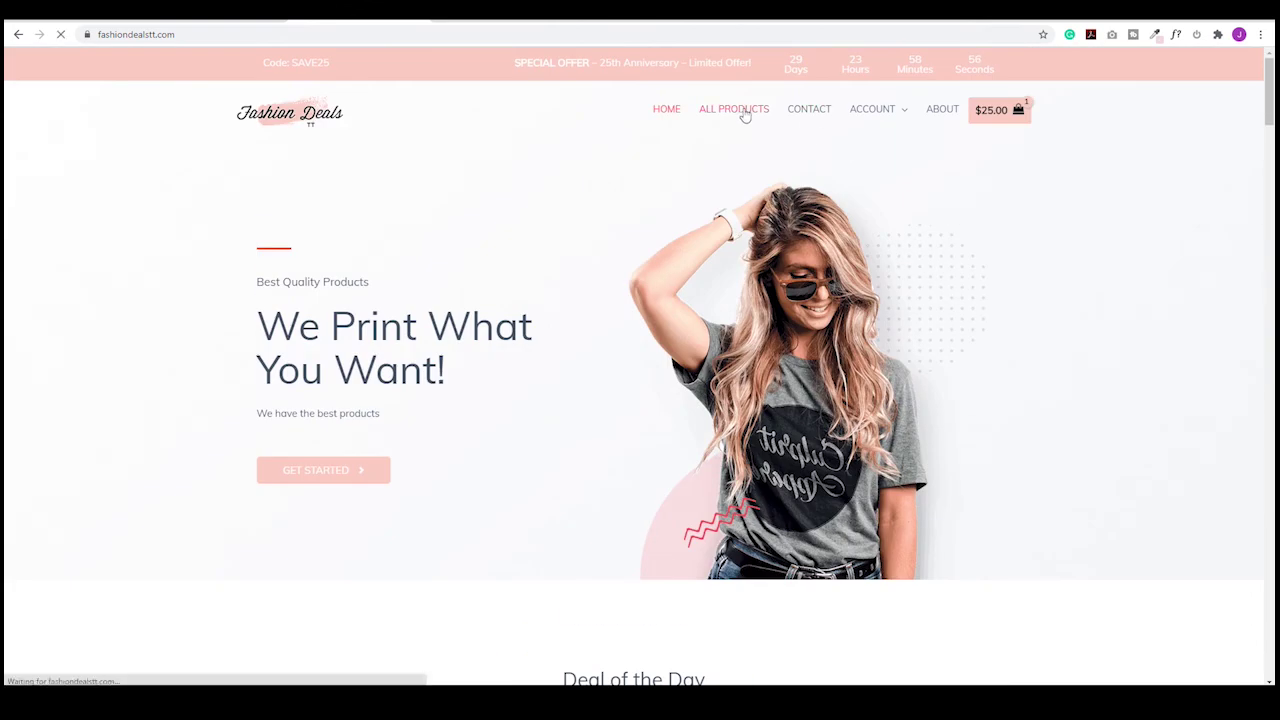